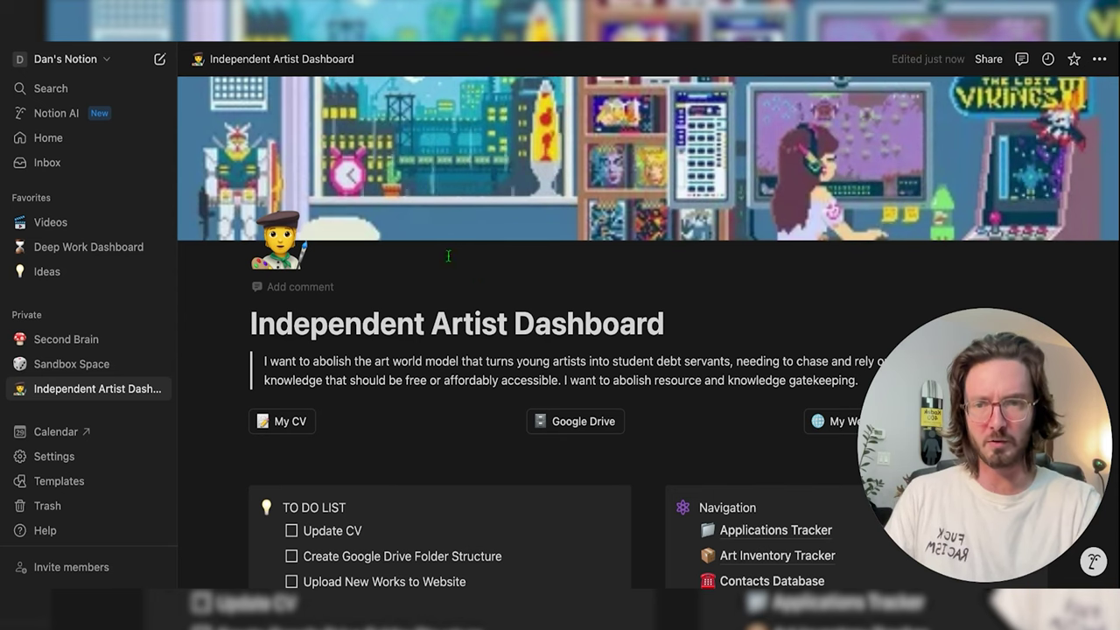
# Scroll the dashboard to the two-entry Art Projects table with its All Projects view
pyautogui.scroll(-4, 309, 181)
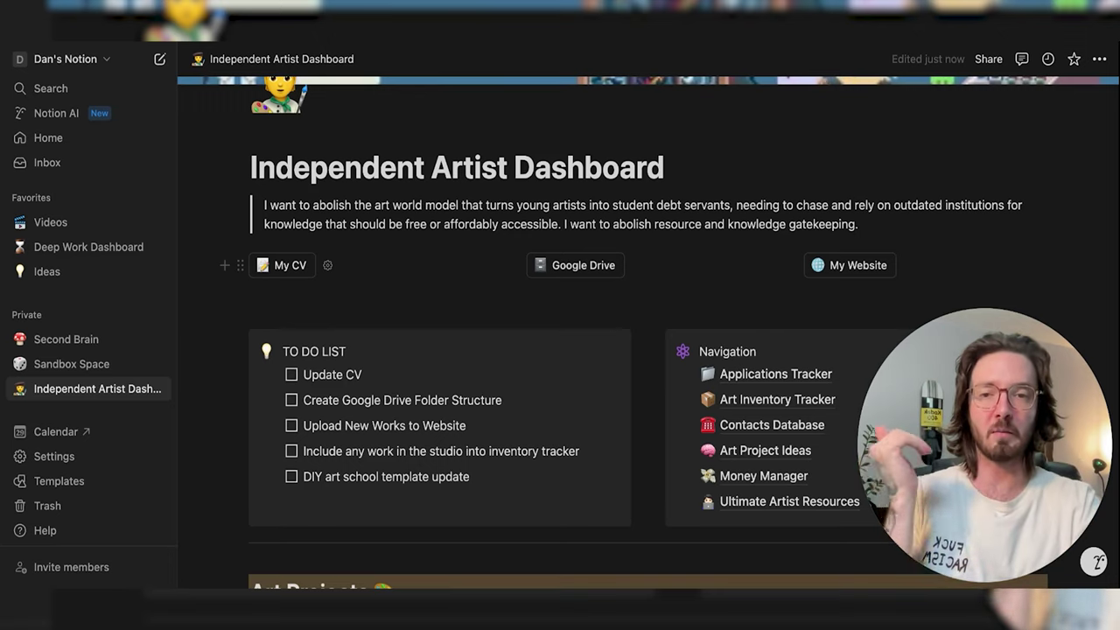
pyautogui.scroll(-1, 647, 350)
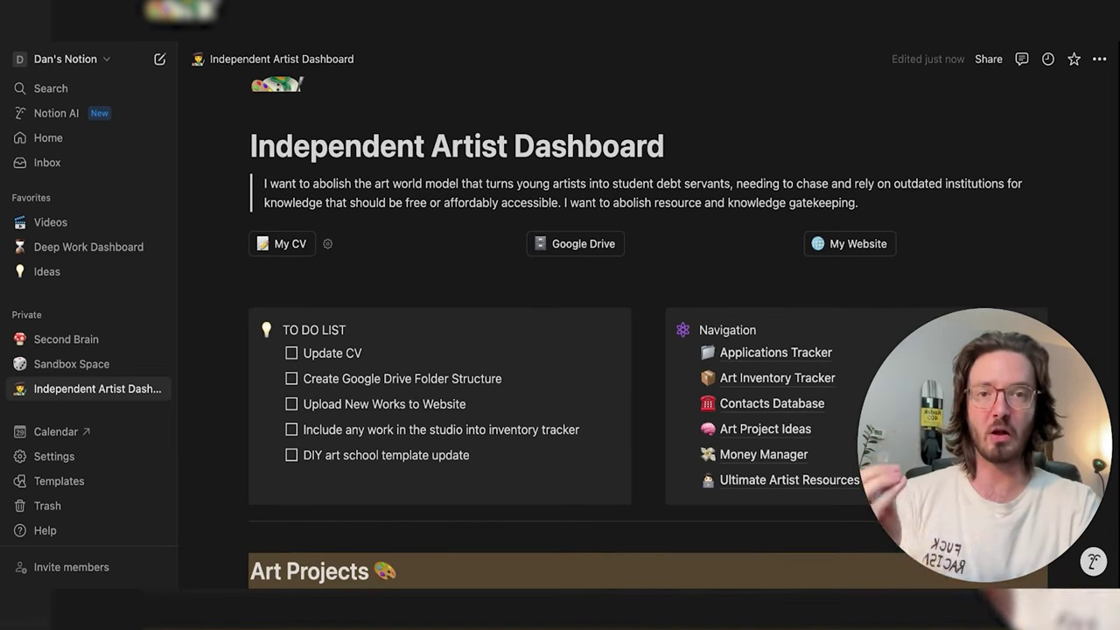
pyautogui.scroll(-1, 630, 349)
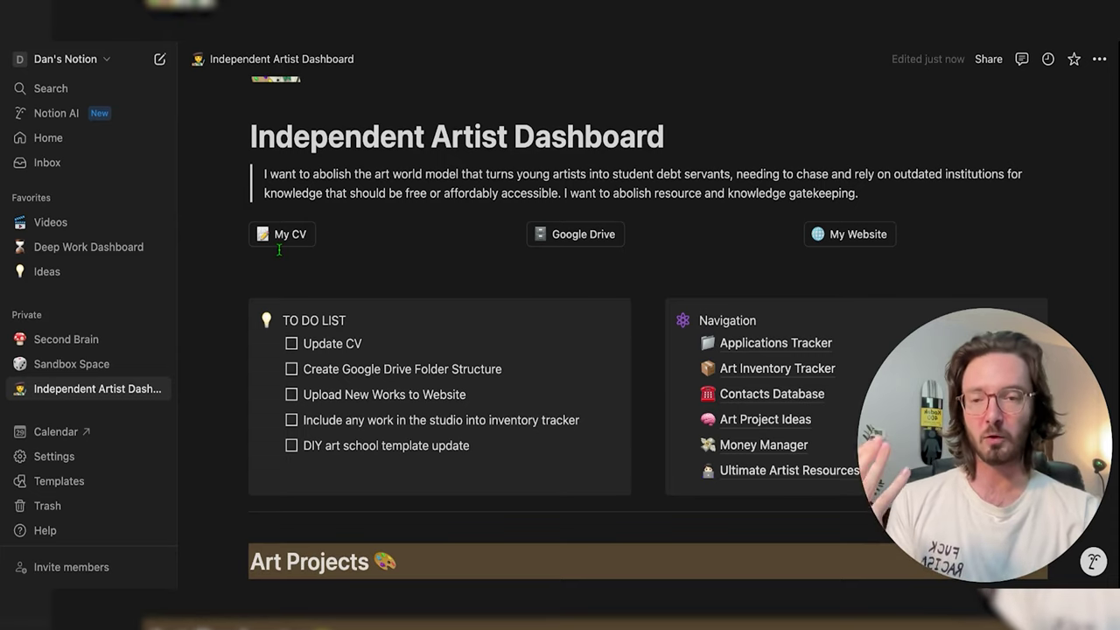
pyautogui.moveTo(287, 249)
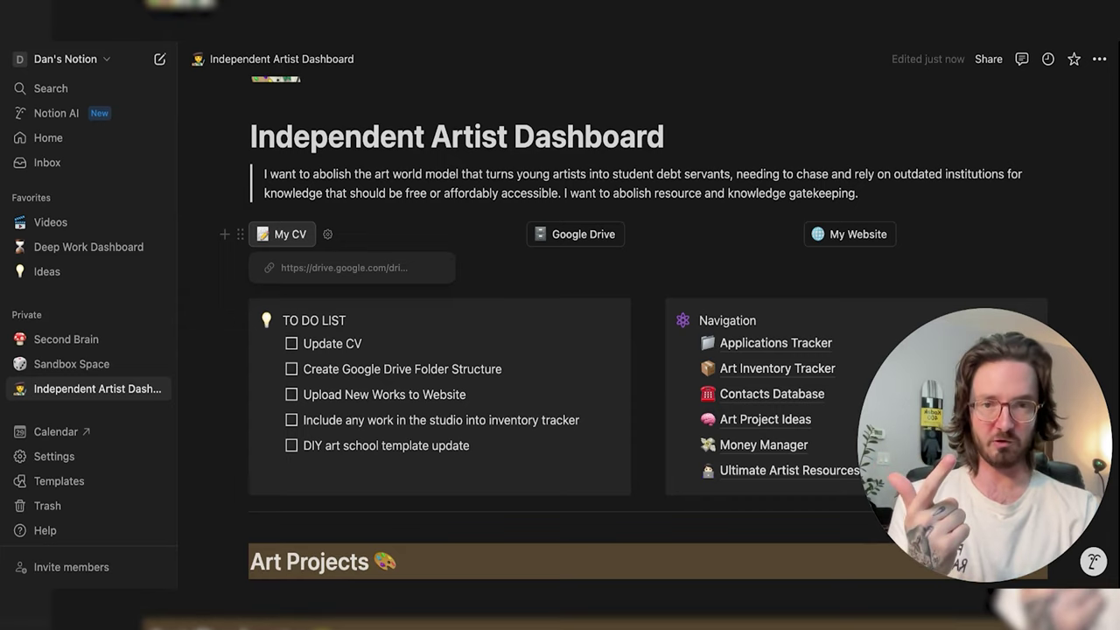
pyautogui.moveTo(582, 236)
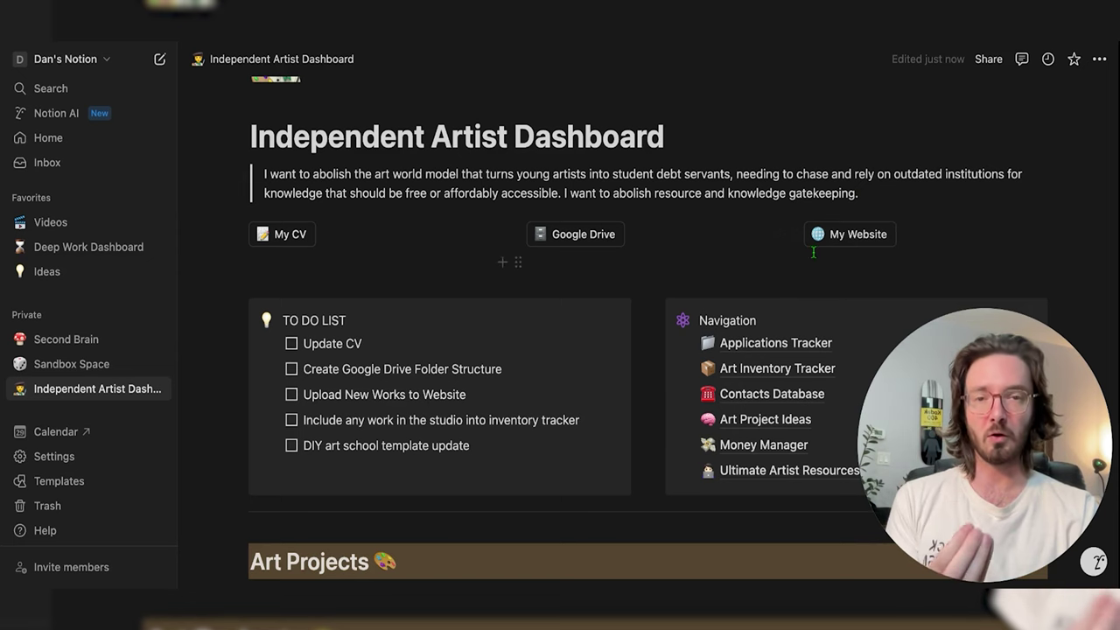
pyautogui.scroll(-2, 340, 221)
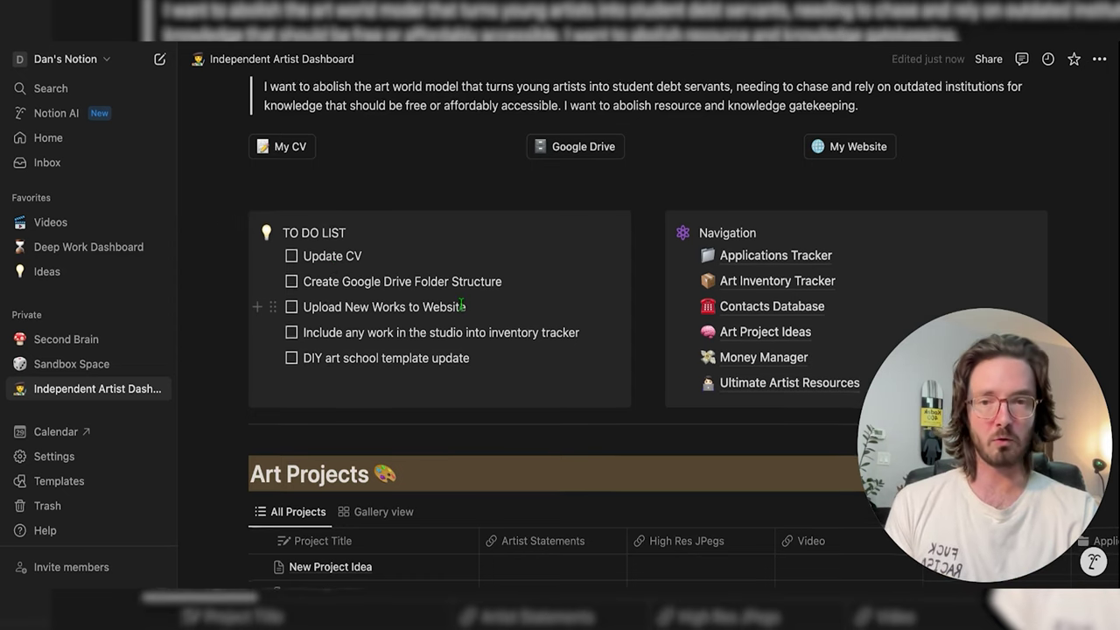
pyautogui.scroll(-1, 461, 305)
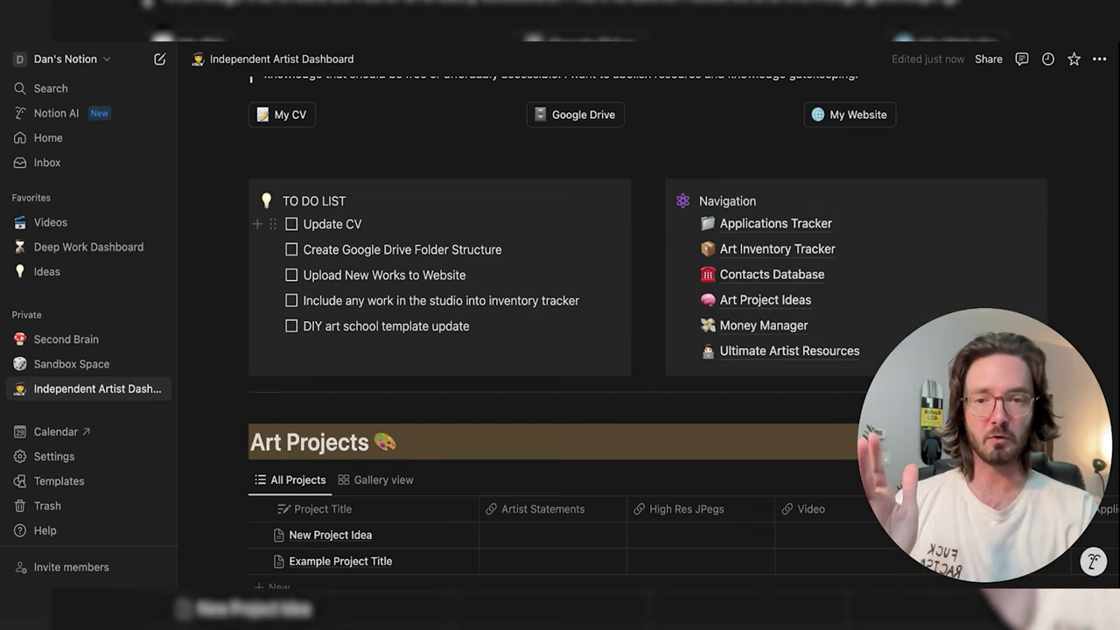
pyautogui.moveTo(765, 226)
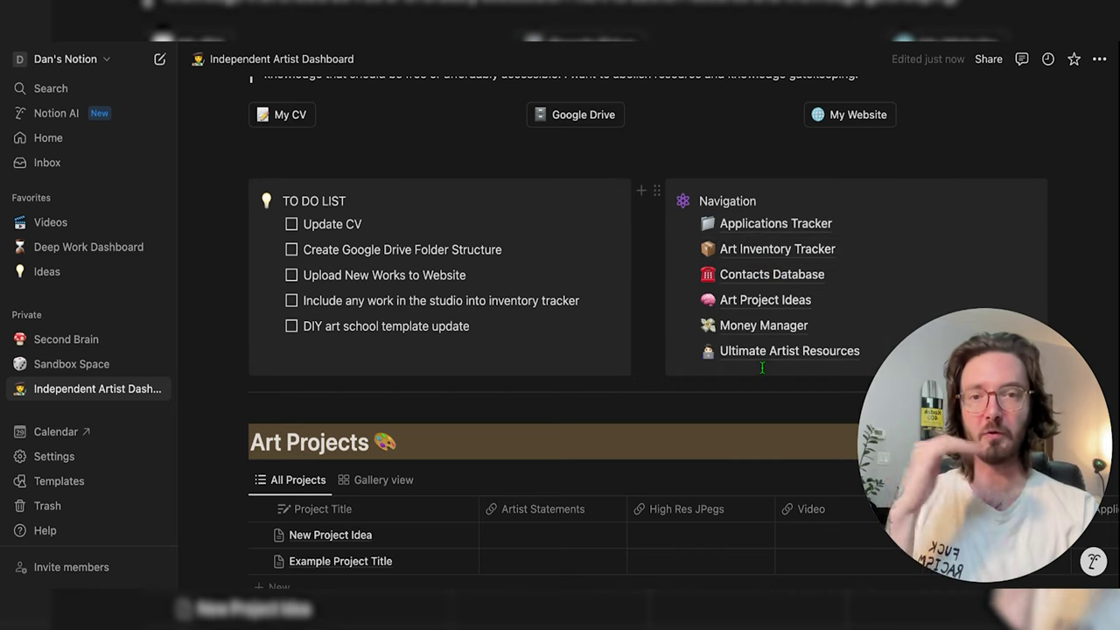
pyautogui.scroll(-5, 288, 251)
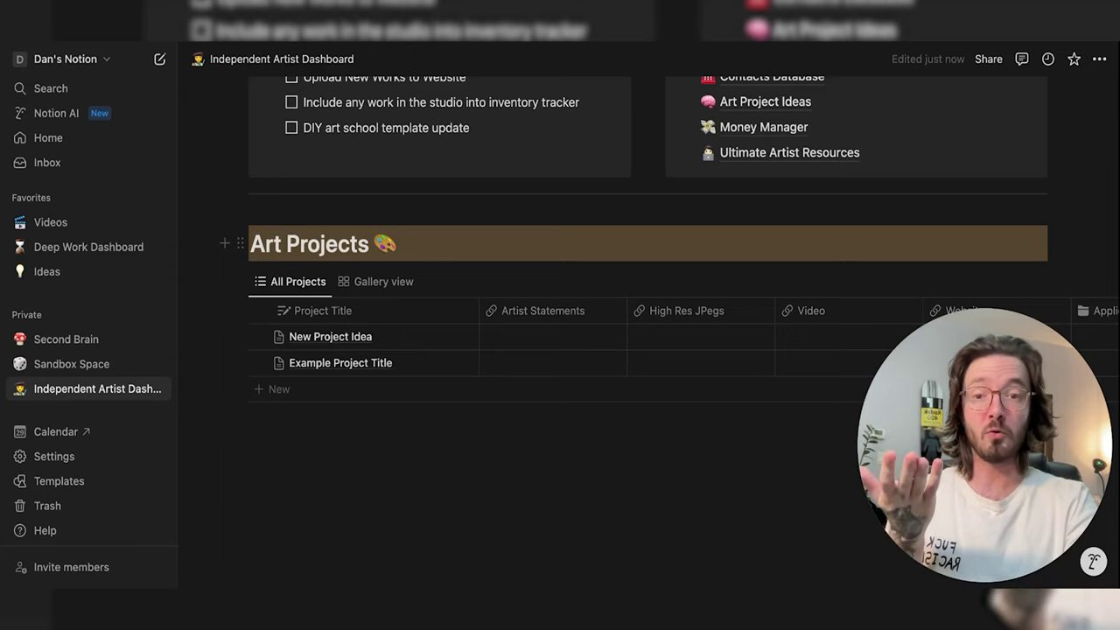
# Open the New Project Idea entry in side peek and scroll through its planning prompts
pyautogui.click(453, 337)
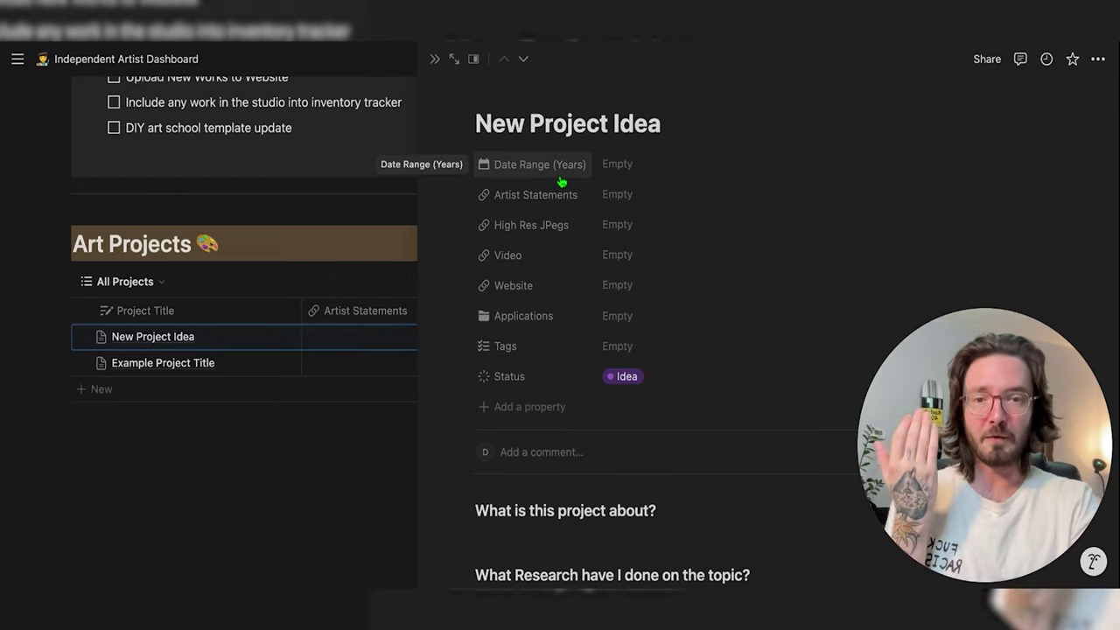
pyautogui.scroll(-1, 557, 180)
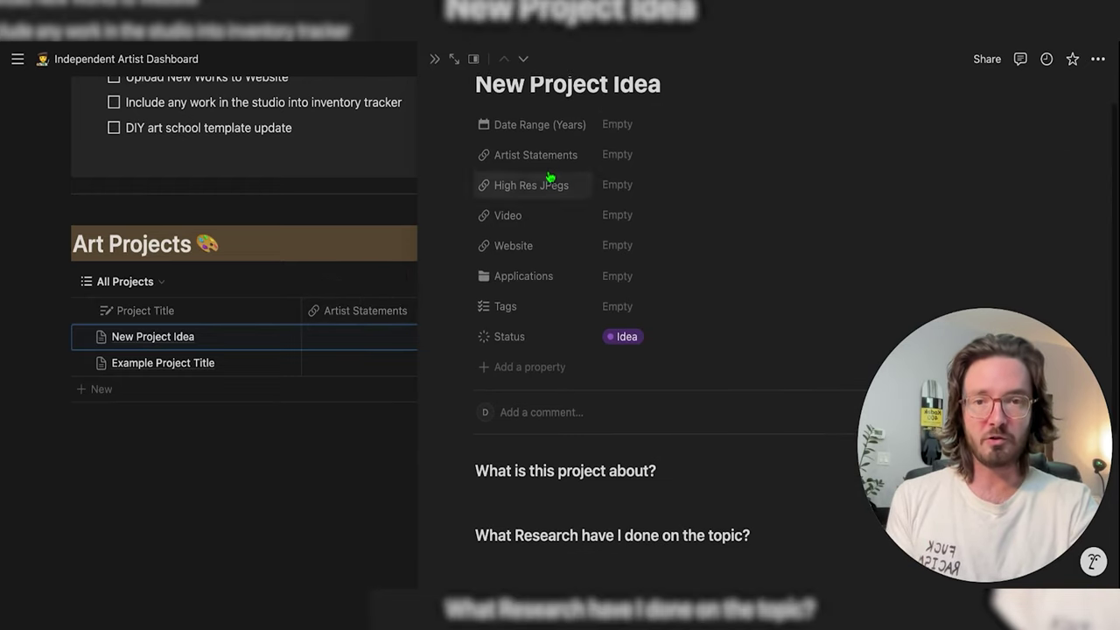
pyautogui.scroll(-1, 559, 199)
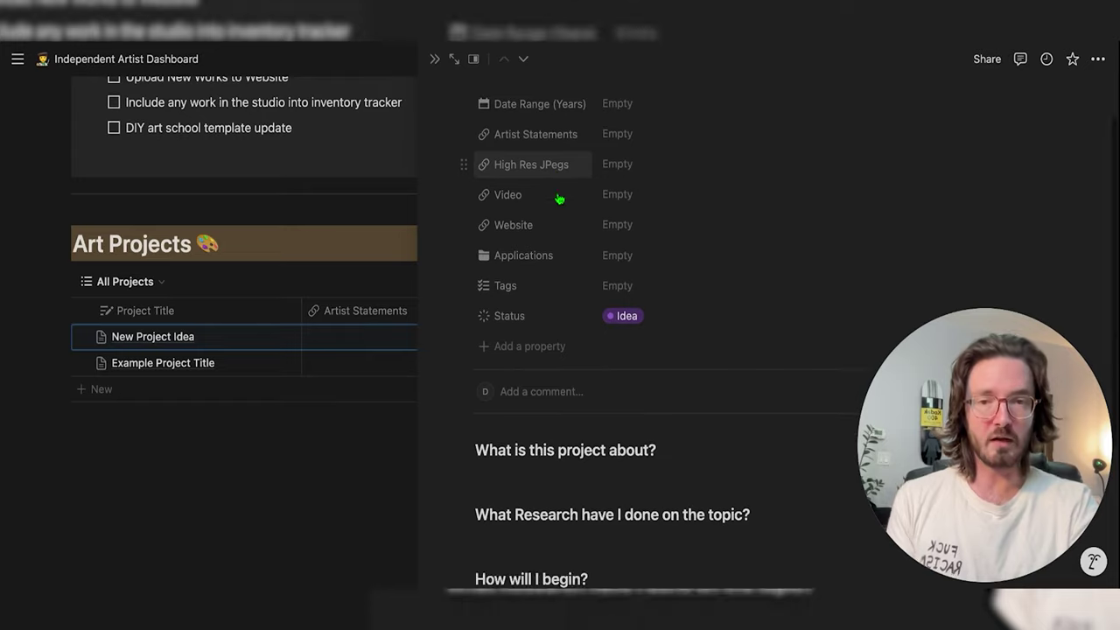
pyautogui.scroll(-1, 547, 179)
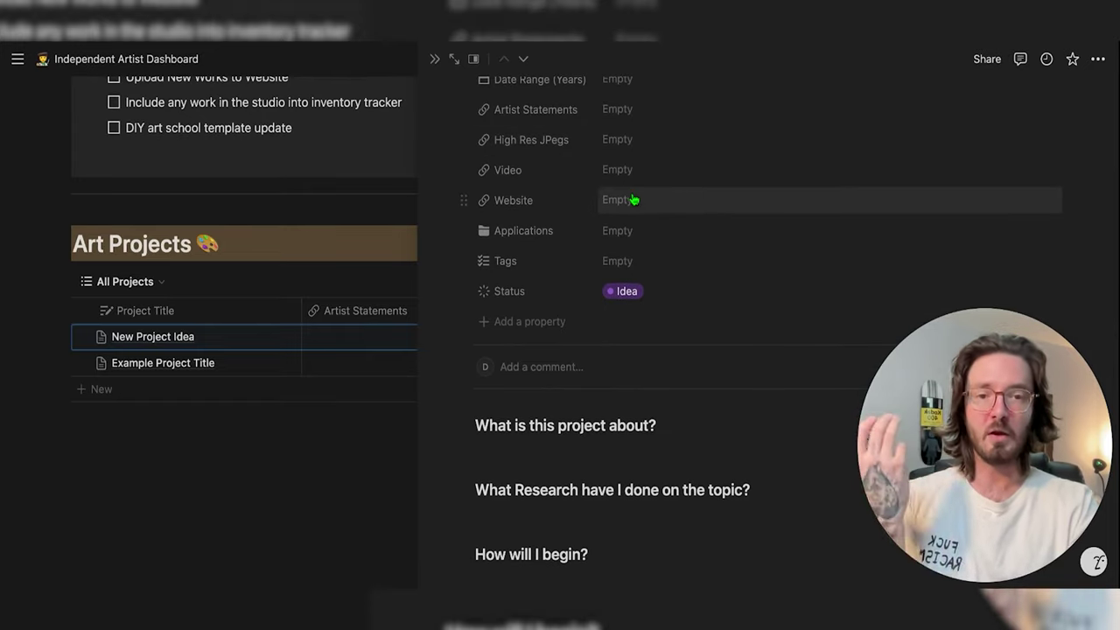
pyautogui.scroll(-1, 633, 198)
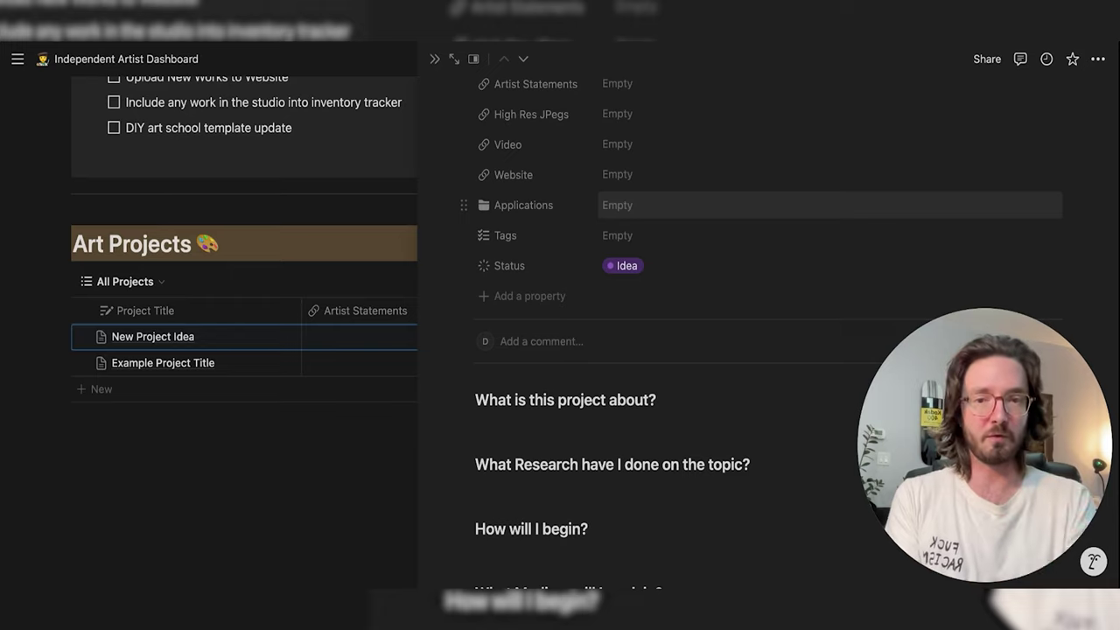
# Check the Tags and Status options, leaving tags empty and status at Idea
pyautogui.click(622, 238)
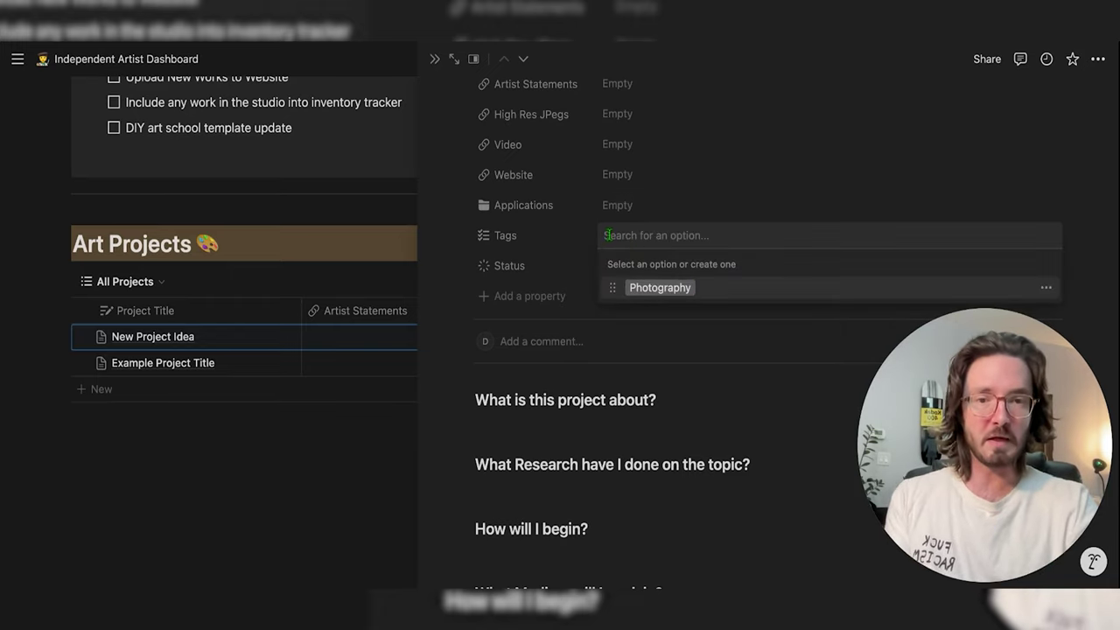
pyautogui.press('Escape')
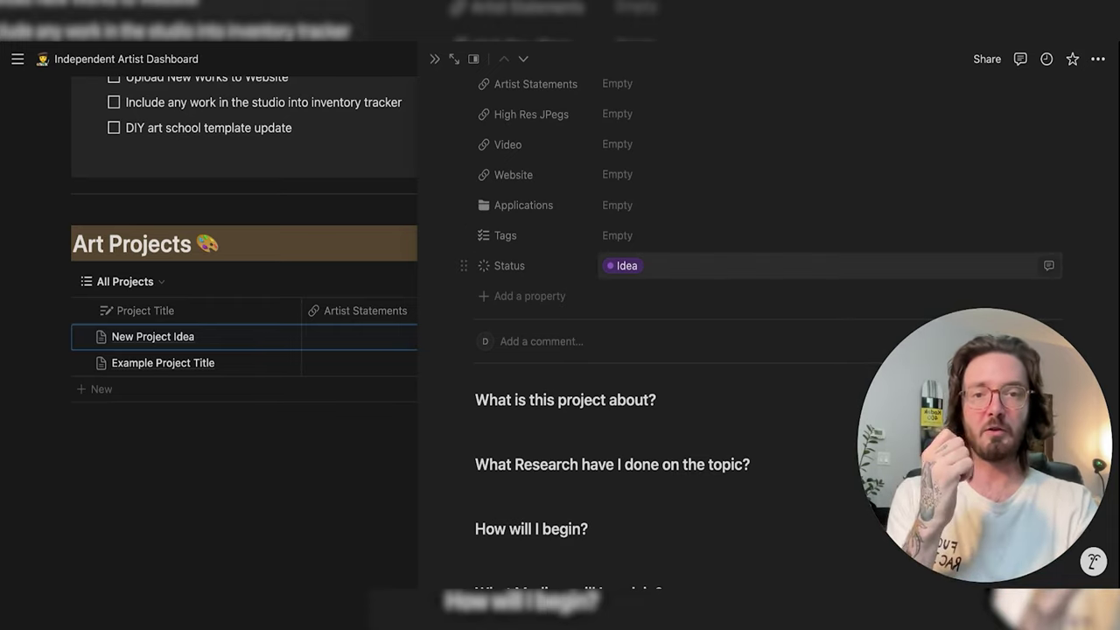
pyautogui.click(666, 280)
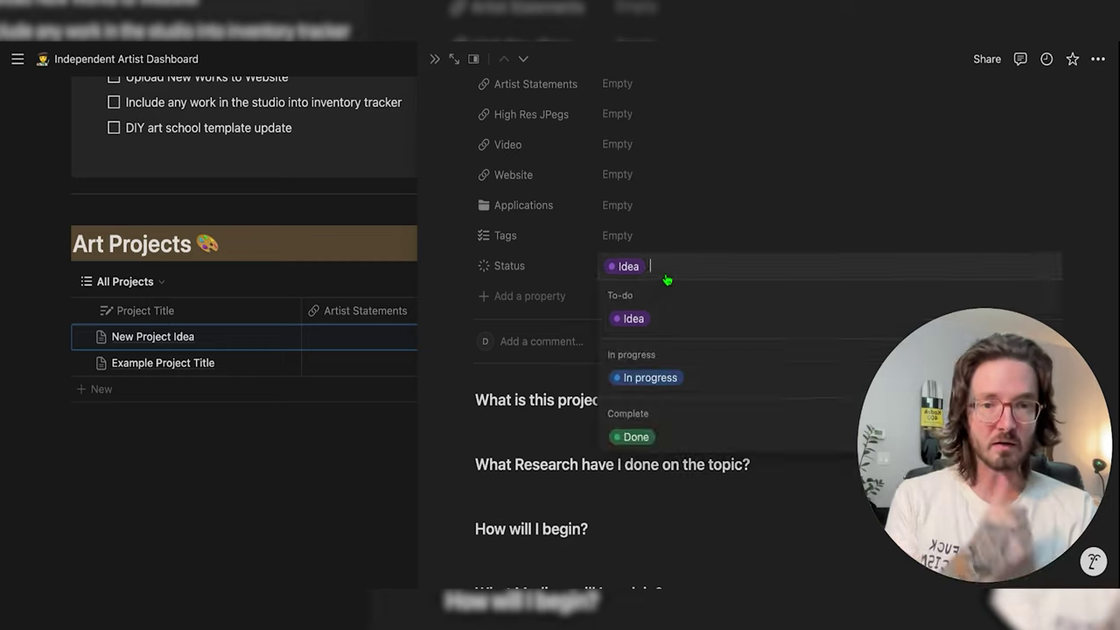
pyautogui.click(532, 279)
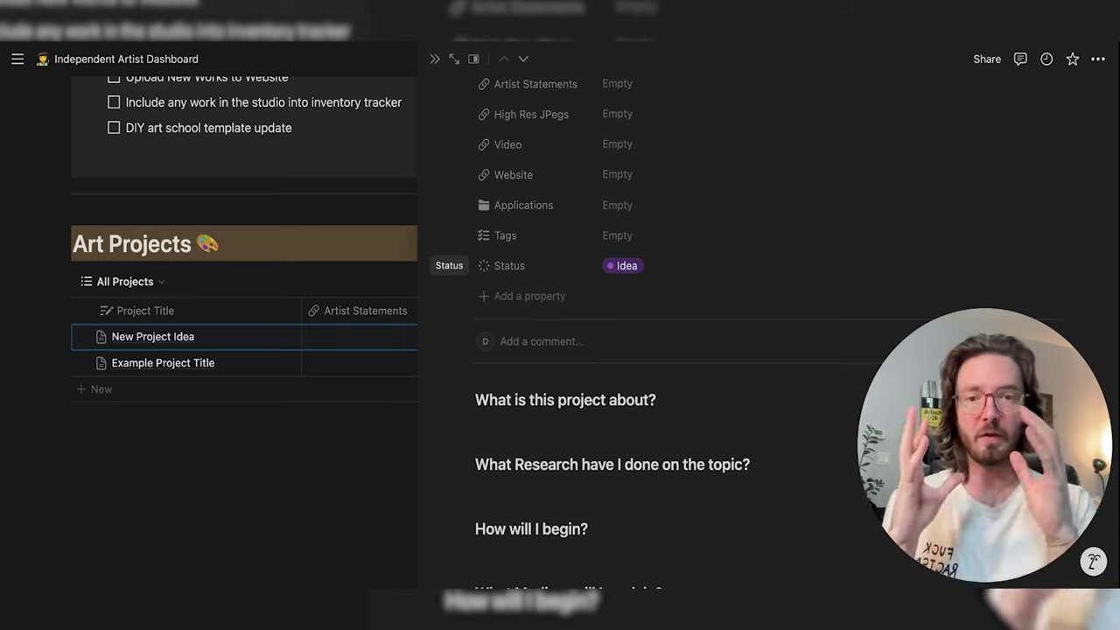
pyautogui.scroll(-2, 700, 332)
pyautogui.scroll(-1, 526, 323)
pyautogui.scroll(-1, 526, 324)
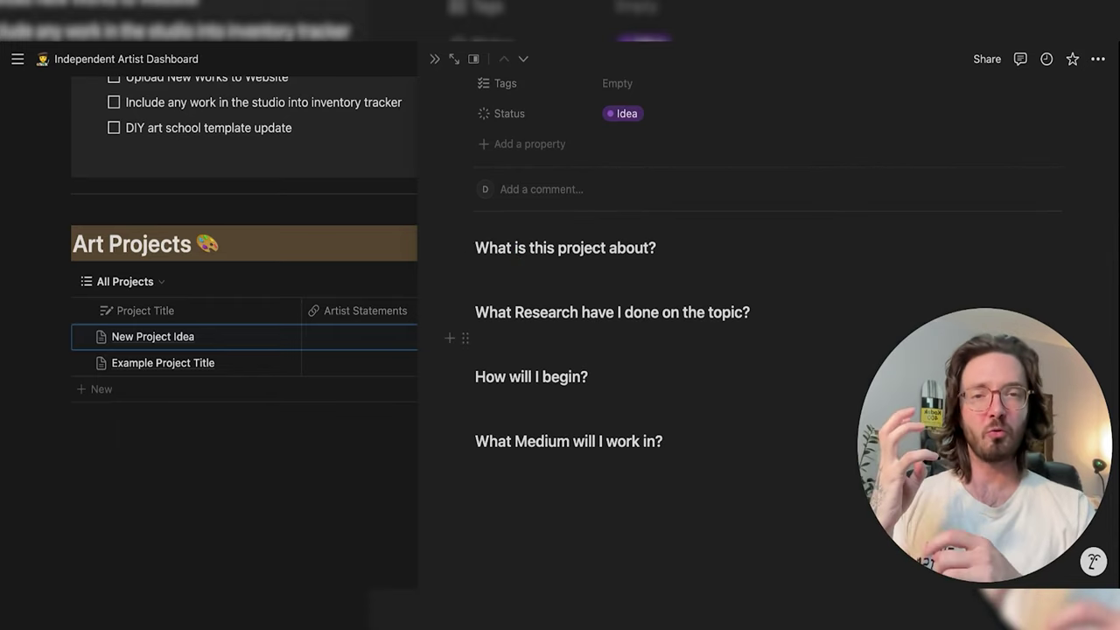
pyautogui.scroll(-1, 525, 341)
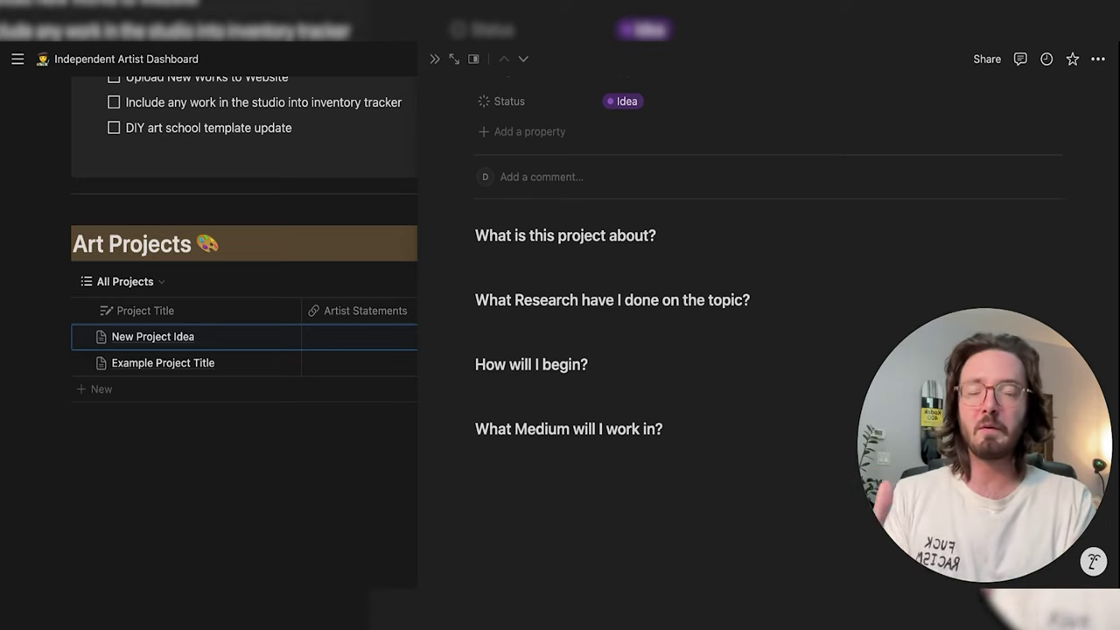
pyautogui.scroll(1, 768, 349)
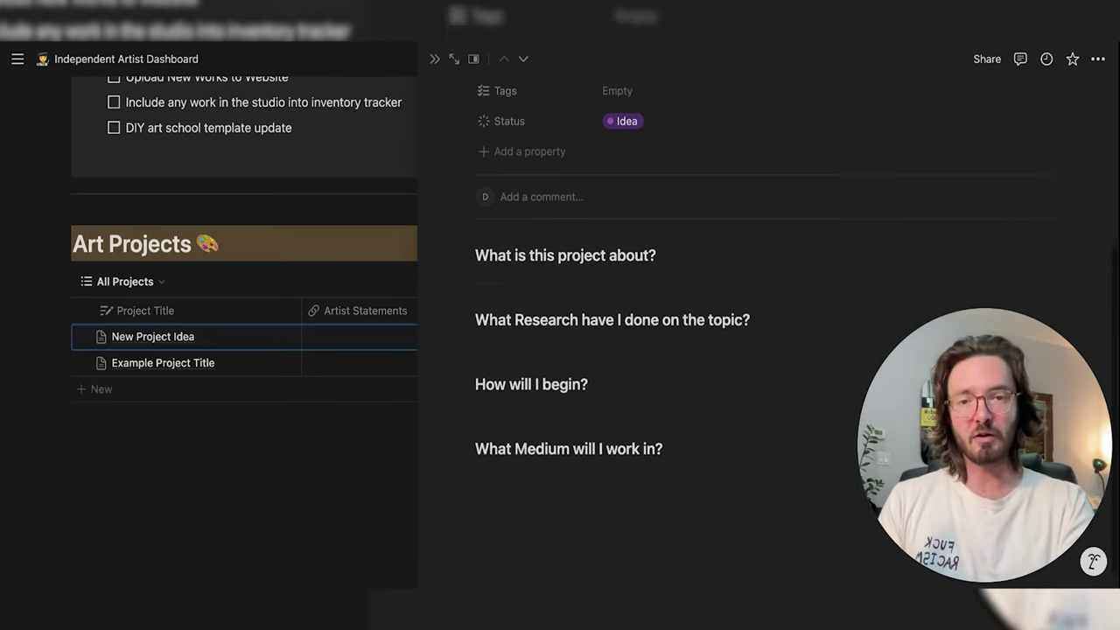
pyautogui.scroll(1, 768, 350)
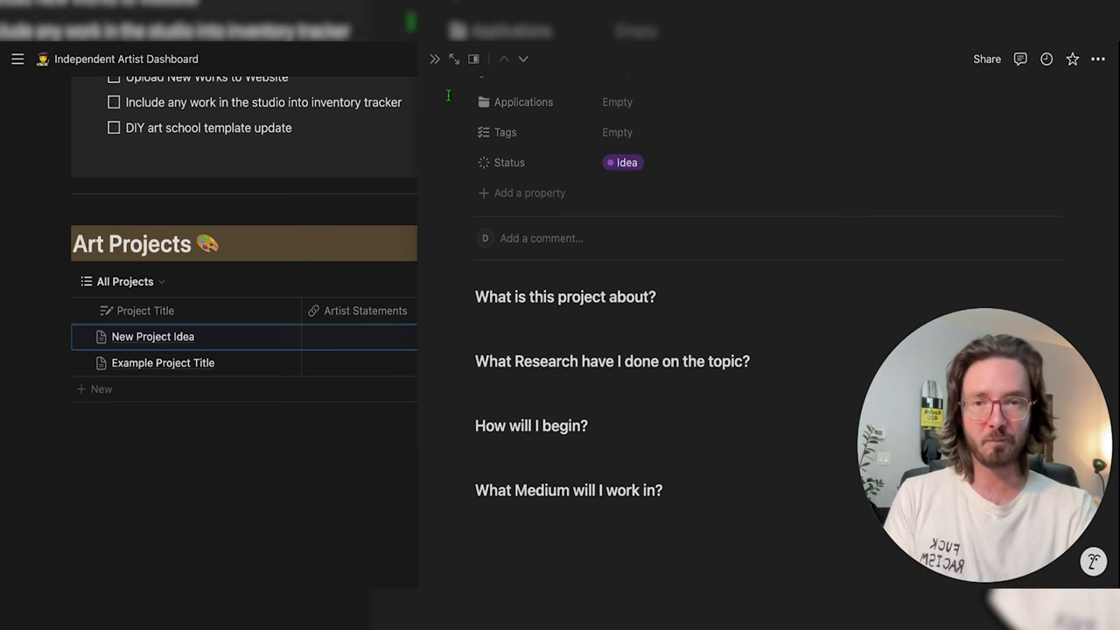
# Close the side peek and scroll the dashboard's to-do list, navigation and Art Projects table
pyautogui.click(435, 59)
pyautogui.scroll(3, 506, 244)
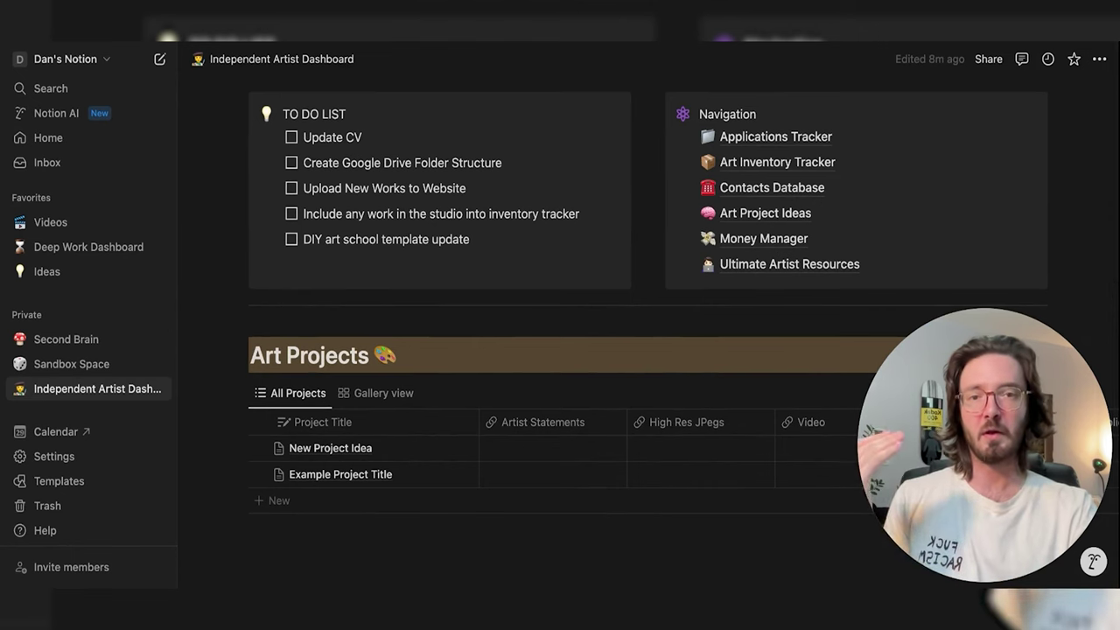
pyautogui.scroll(3, 559, 350)
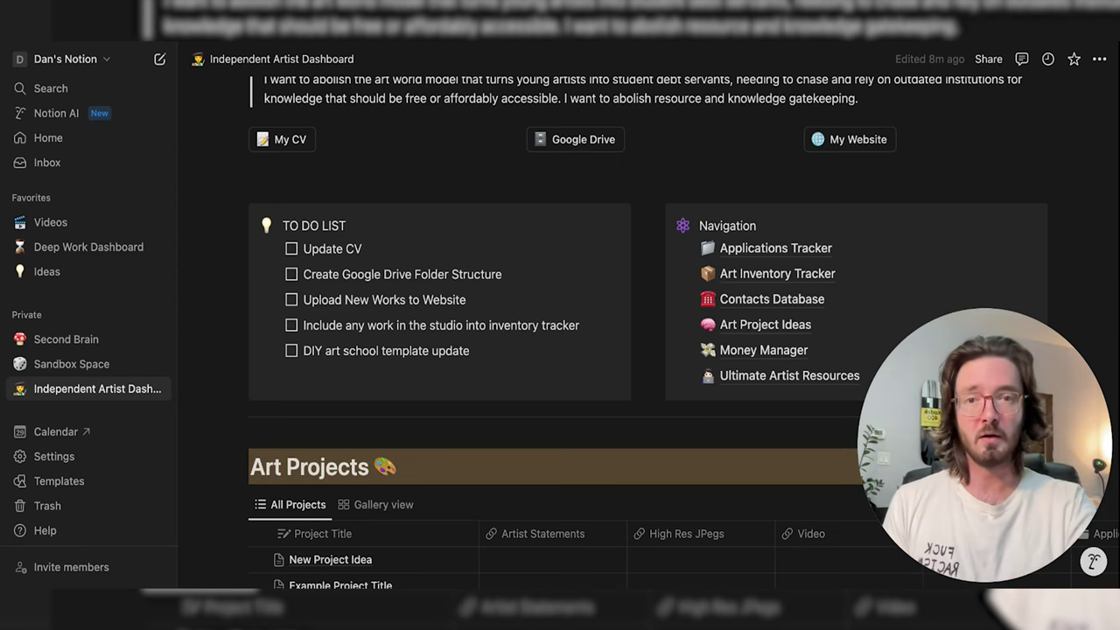
pyautogui.scroll(2, 509, 227)
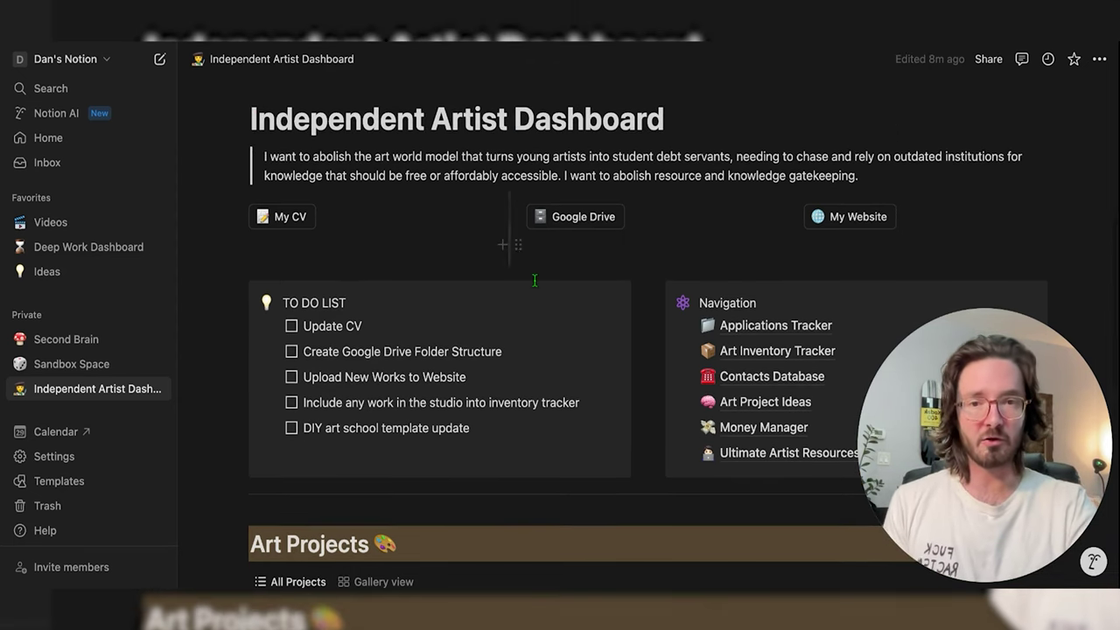
pyautogui.scroll(-1, 518, 253)
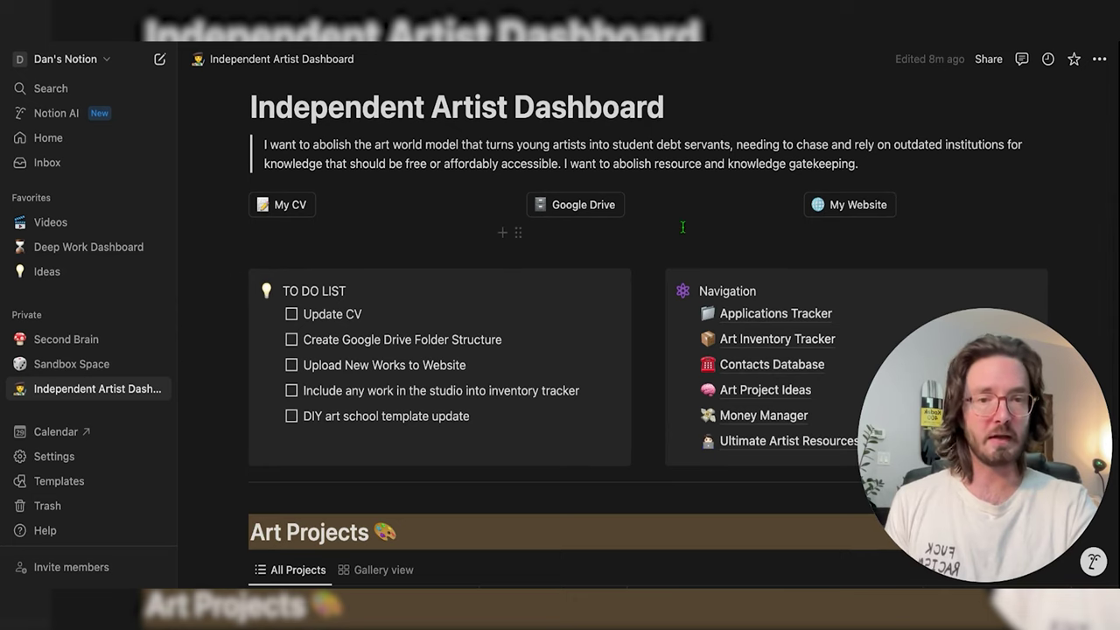
pyautogui.scroll(-3, 516, 263)
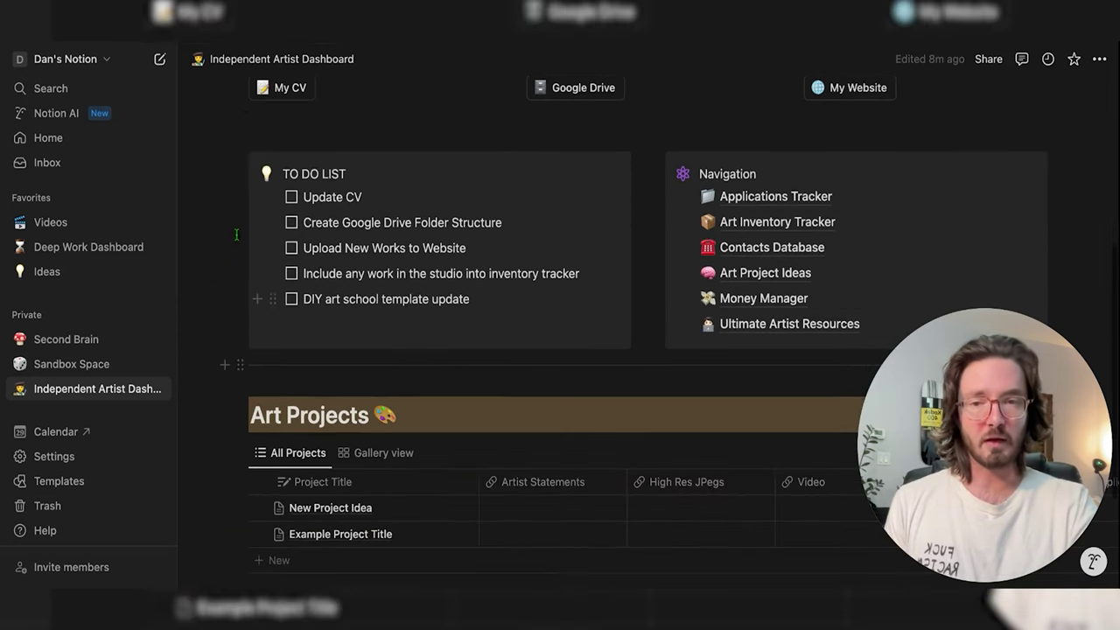
pyautogui.scroll(-1, 419, 398)
pyautogui.scroll(-2, 419, 404)
pyautogui.scroll(4, 657, 312)
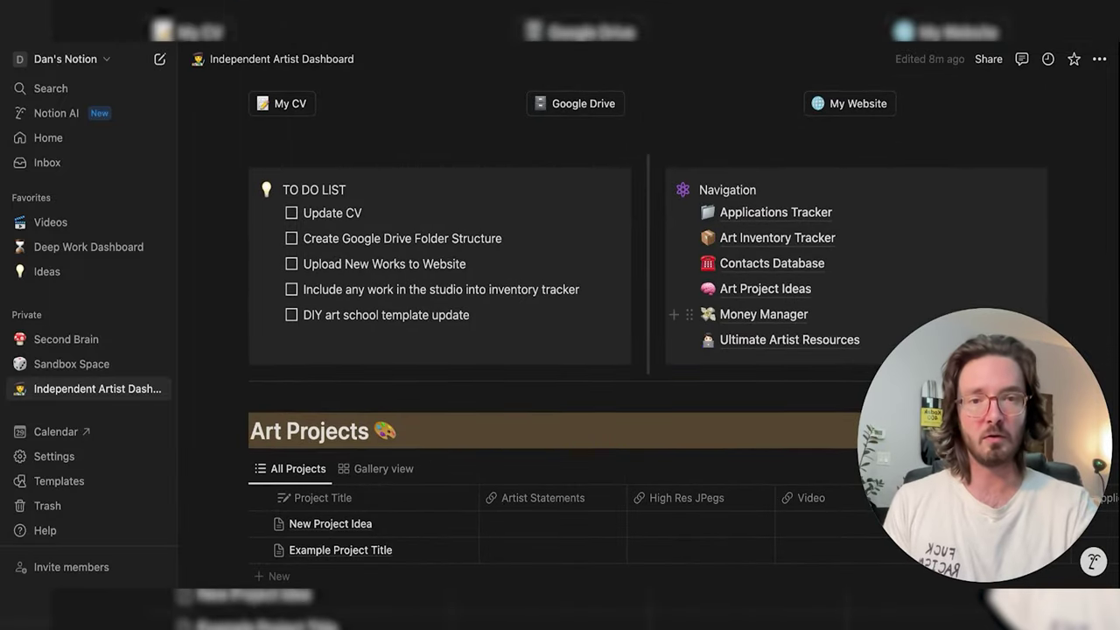
# Open the Applications Tracker page and scroll down to its October 2024 calendar
pyautogui.click(780, 215)
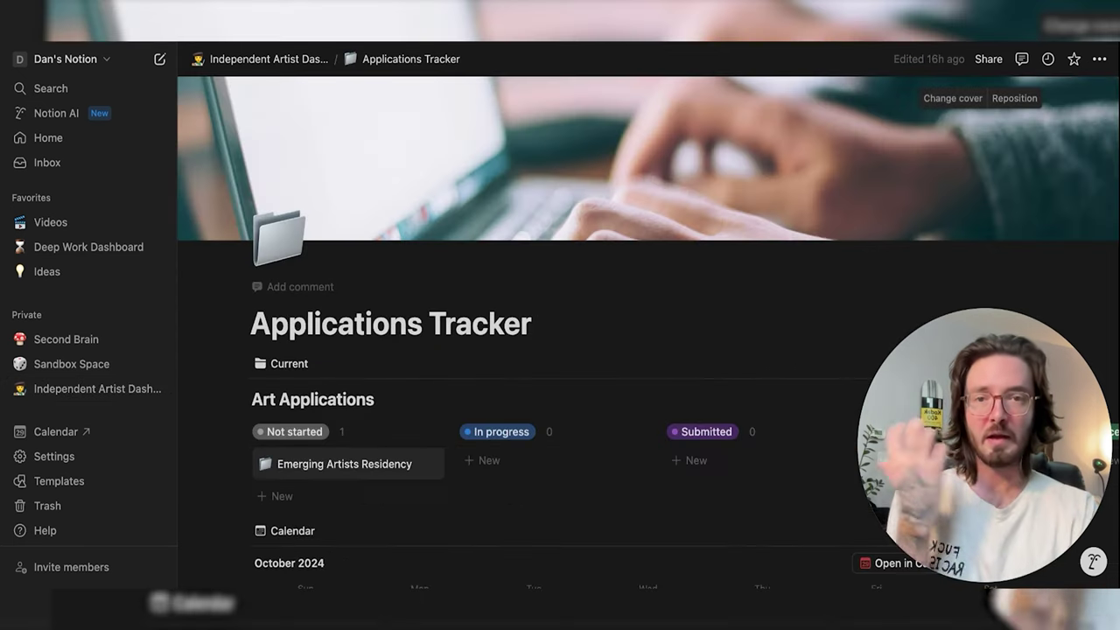
pyautogui.scroll(-2, 601, 280)
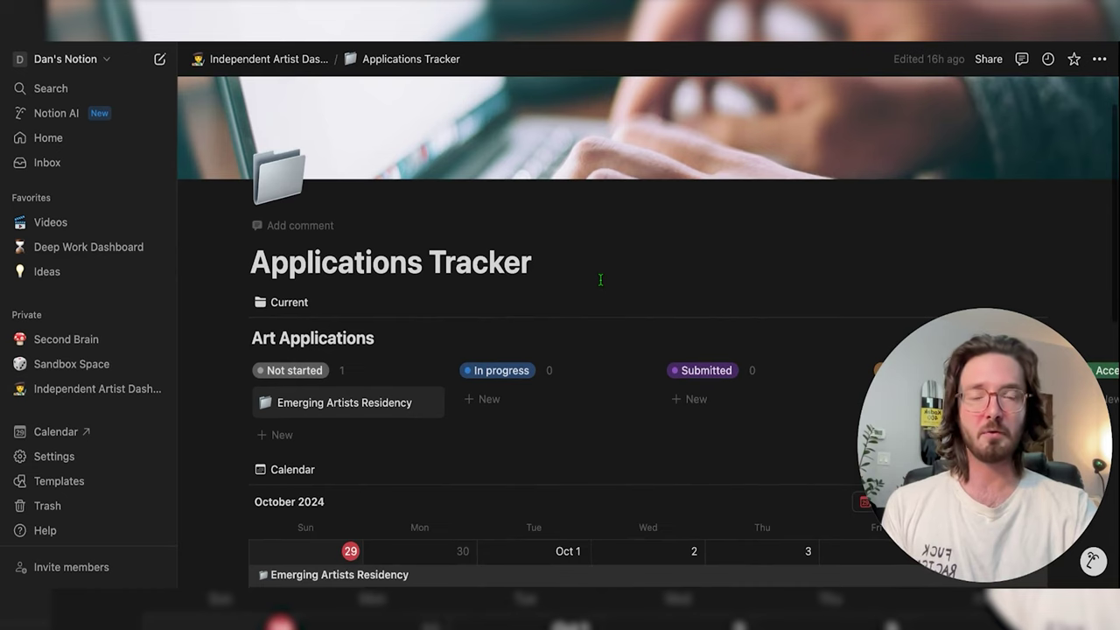
pyautogui.scroll(-1, 600, 280)
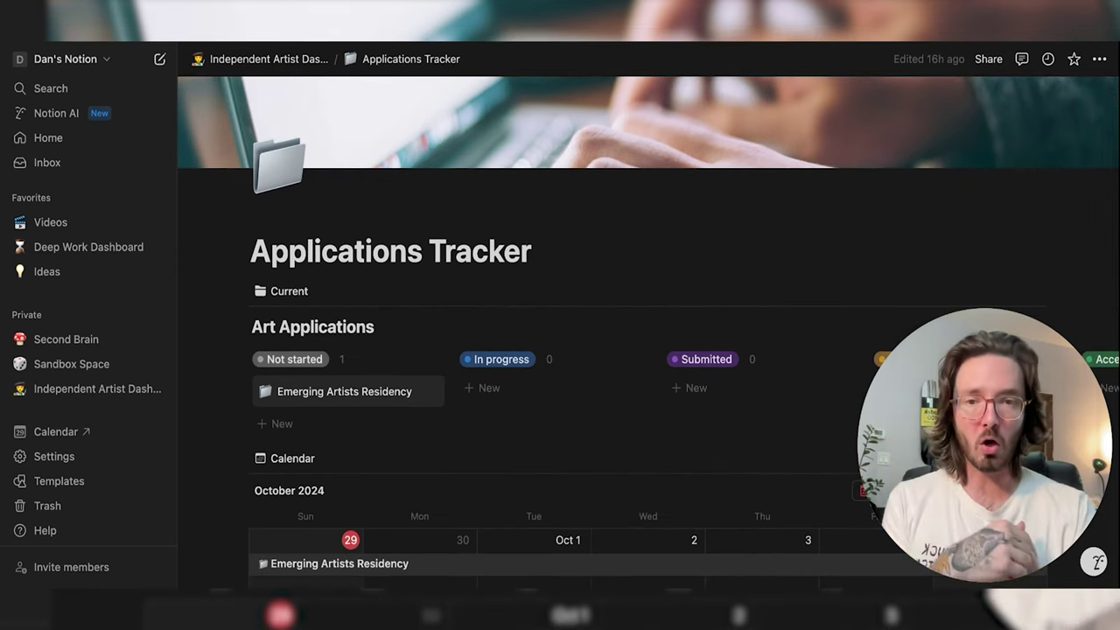
pyautogui.scroll(-2, 583, 417)
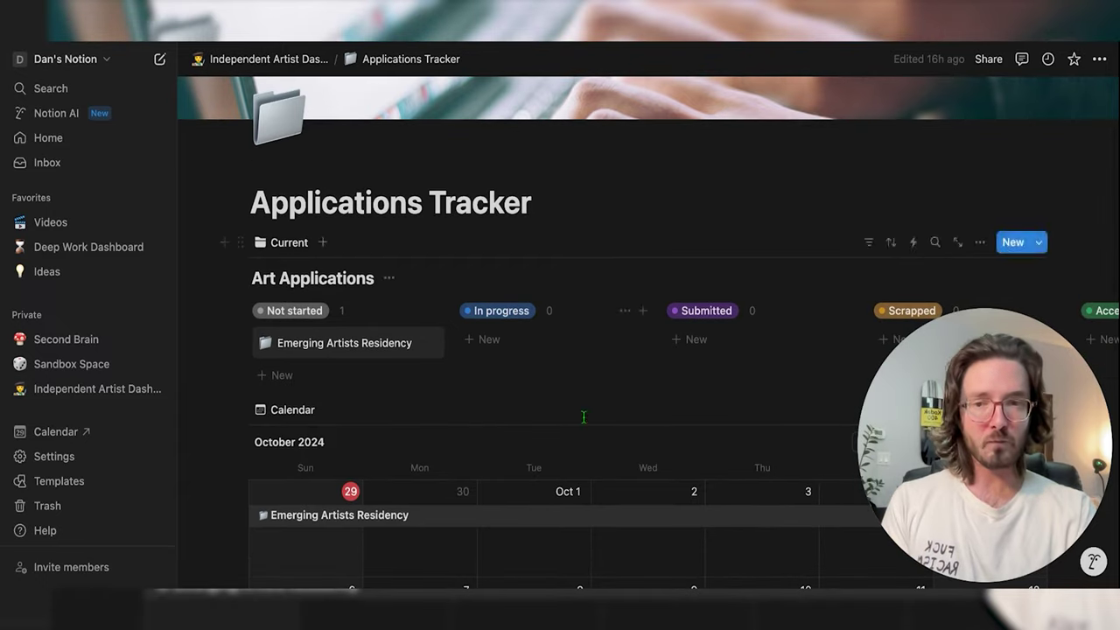
pyautogui.scroll(-2, 531, 304)
pyautogui.scroll(-4, 421, 338)
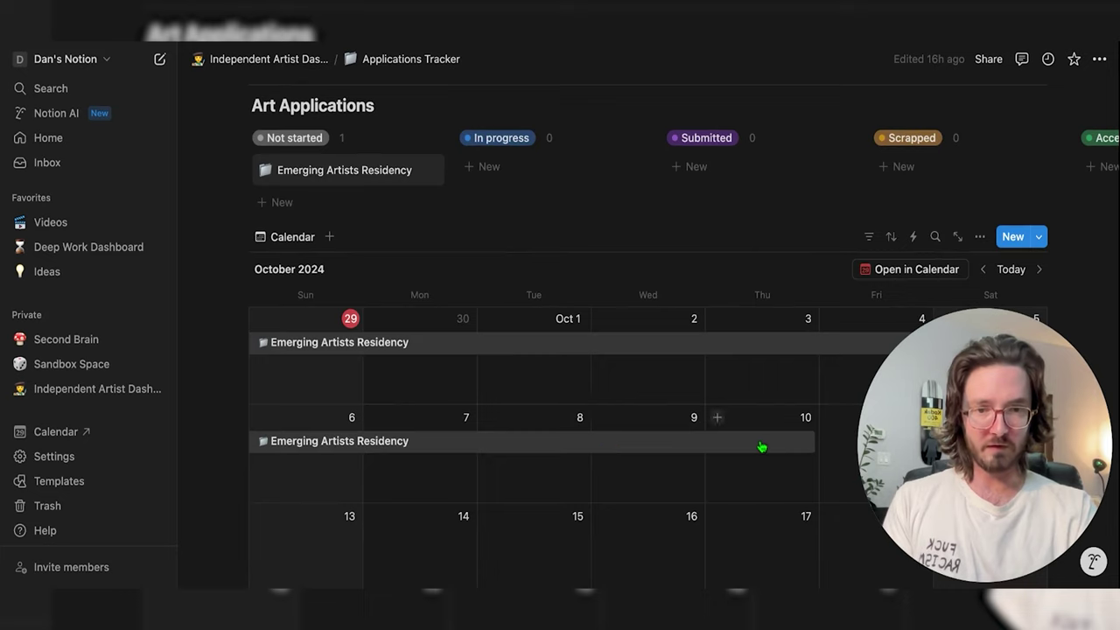
# Drag the Emerging Artists Residency bar's end from Thu 10 back to Wed 9
pyautogui.moveTo(811, 440); pyautogui.dragTo(659, 454)
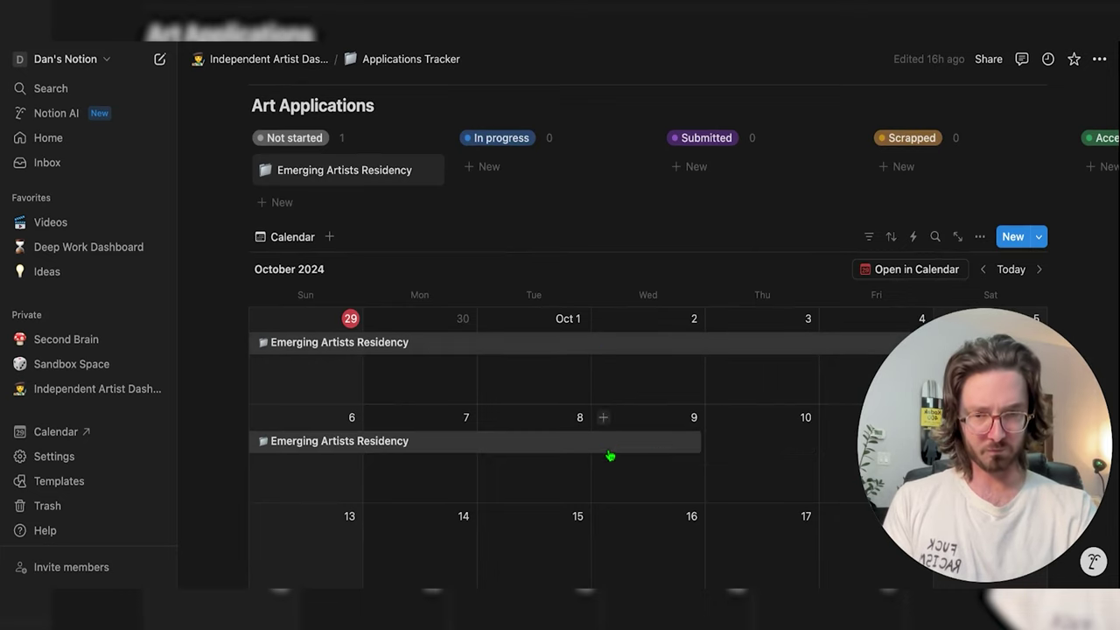
pyautogui.scroll(3, 693, 385)
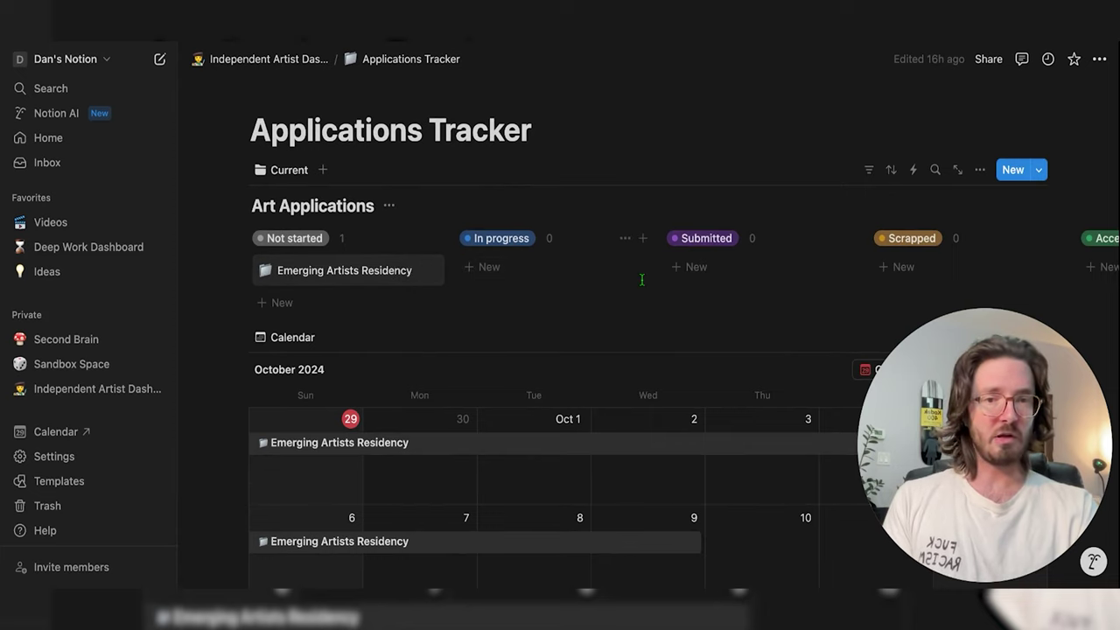
pyautogui.scroll(1, 720, 282)
pyautogui.hscroll(2, 726, 277)
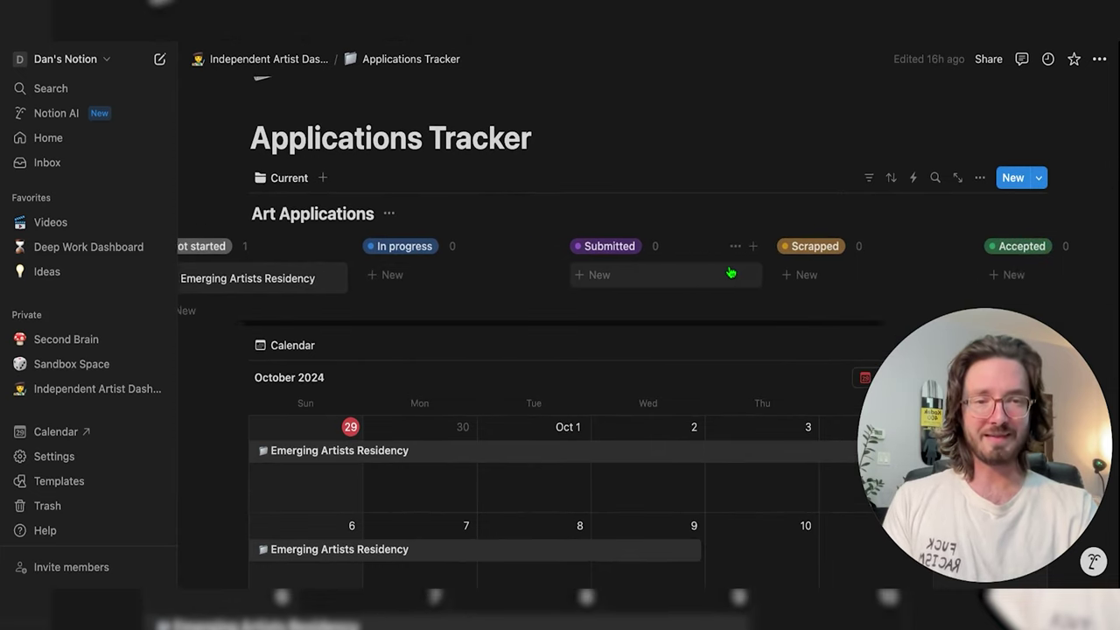
pyautogui.hscroll(2, 730, 273)
pyautogui.hscroll(-4, 731, 273)
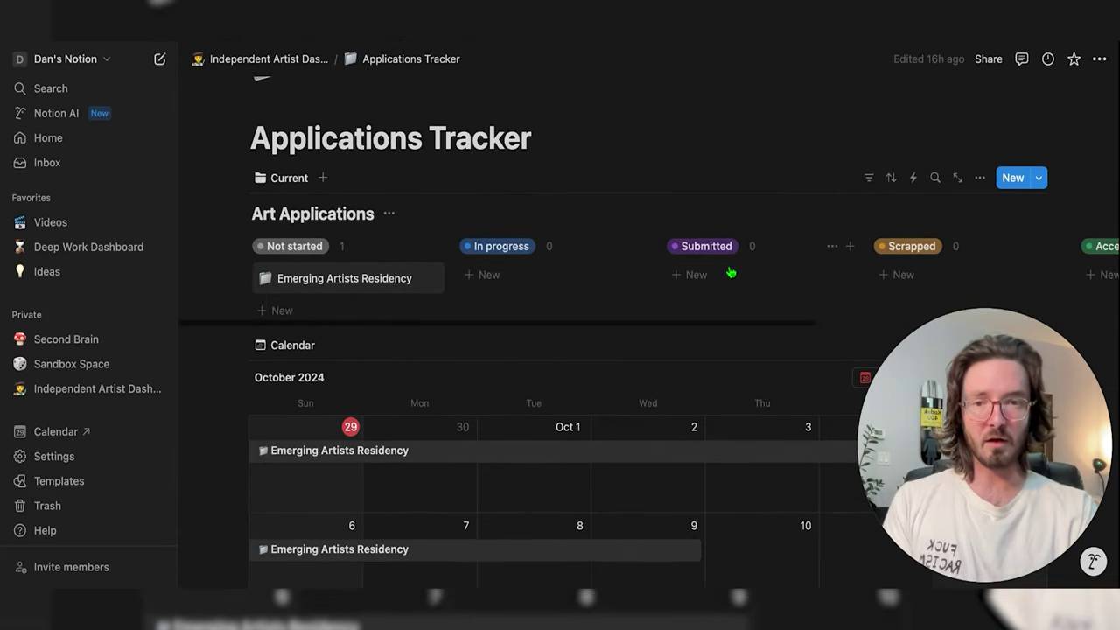
# Open the Emerging Artists Residency entry in side peek and scroll its properties
pyautogui.click(352, 280)
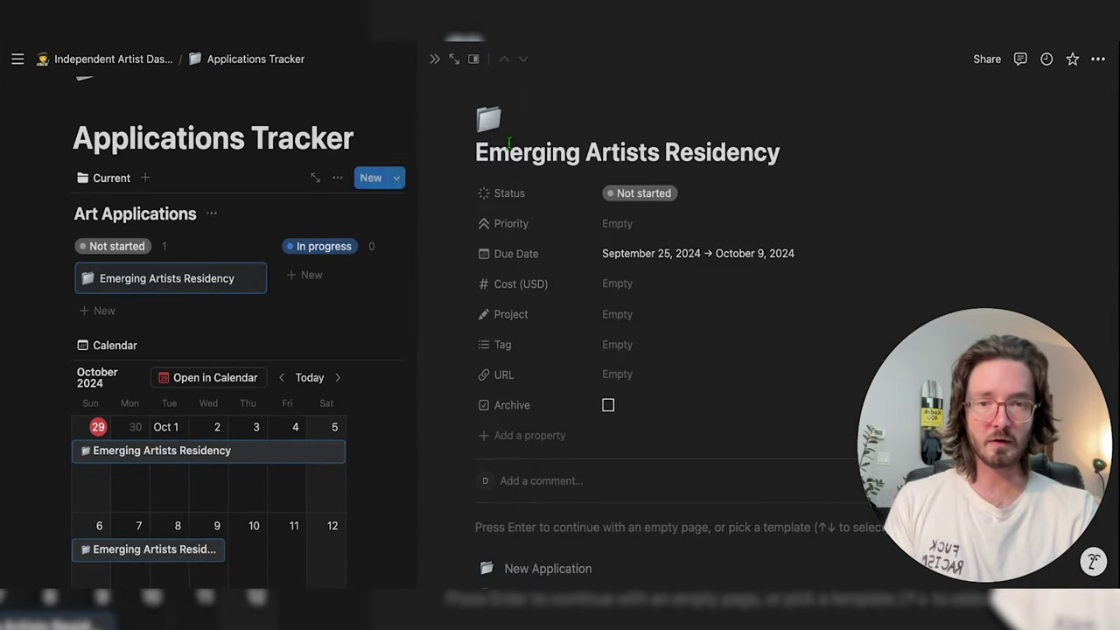
pyautogui.scroll(-2, 666, 343)
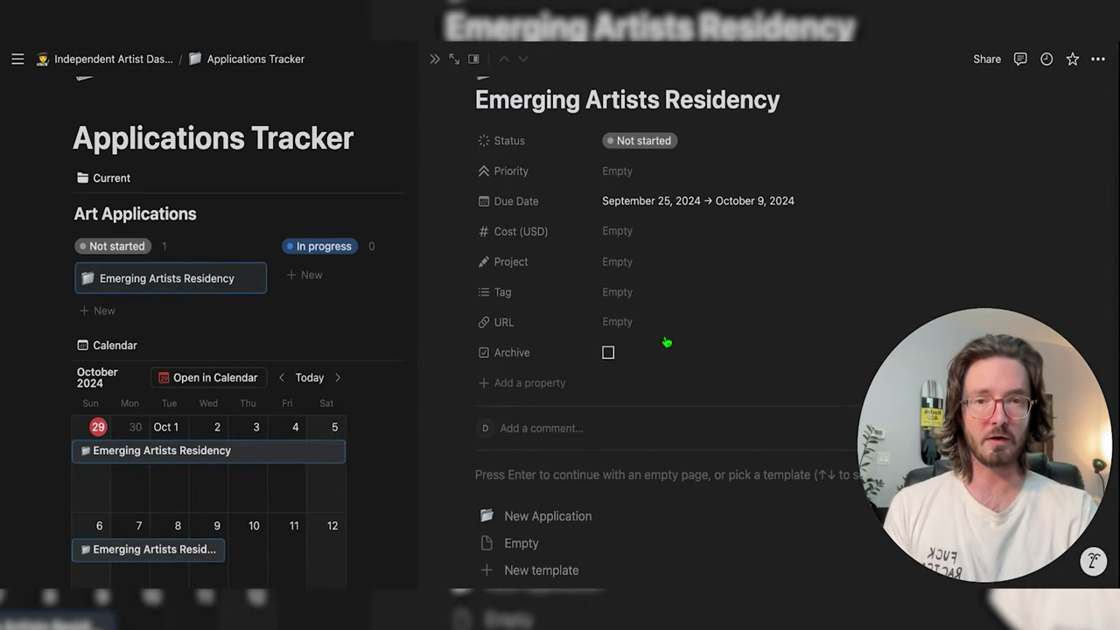
pyautogui.scroll(2, 600, 348)
pyautogui.scroll(-2, 643, 248)
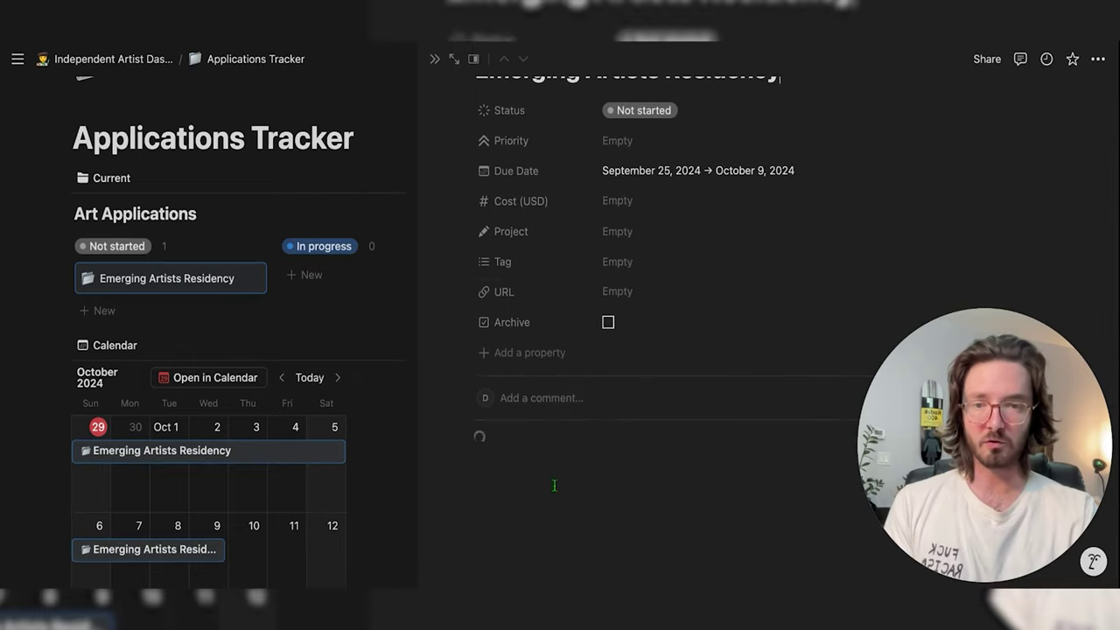
pyautogui.scroll(2, 643, 248)
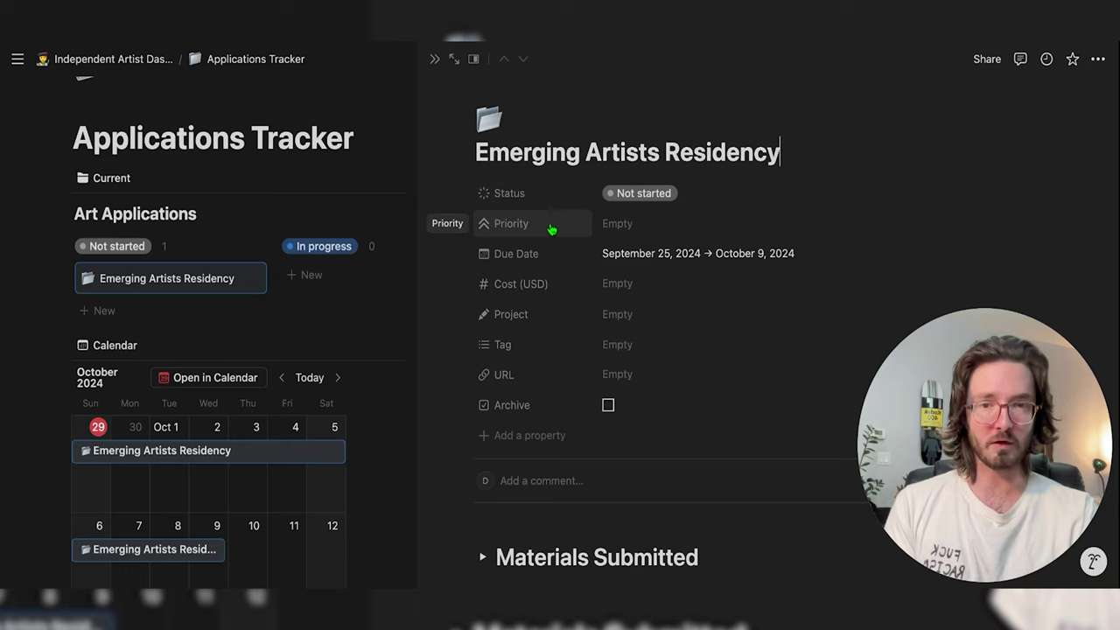
pyautogui.scroll(-1, 543, 267)
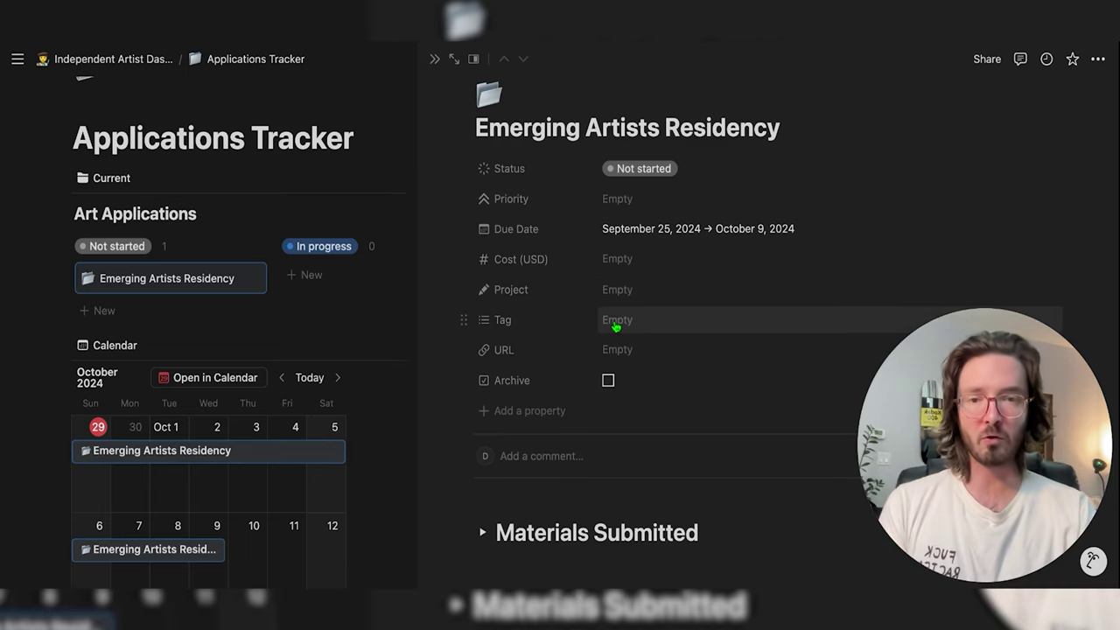
pyautogui.scroll(-1, 612, 315)
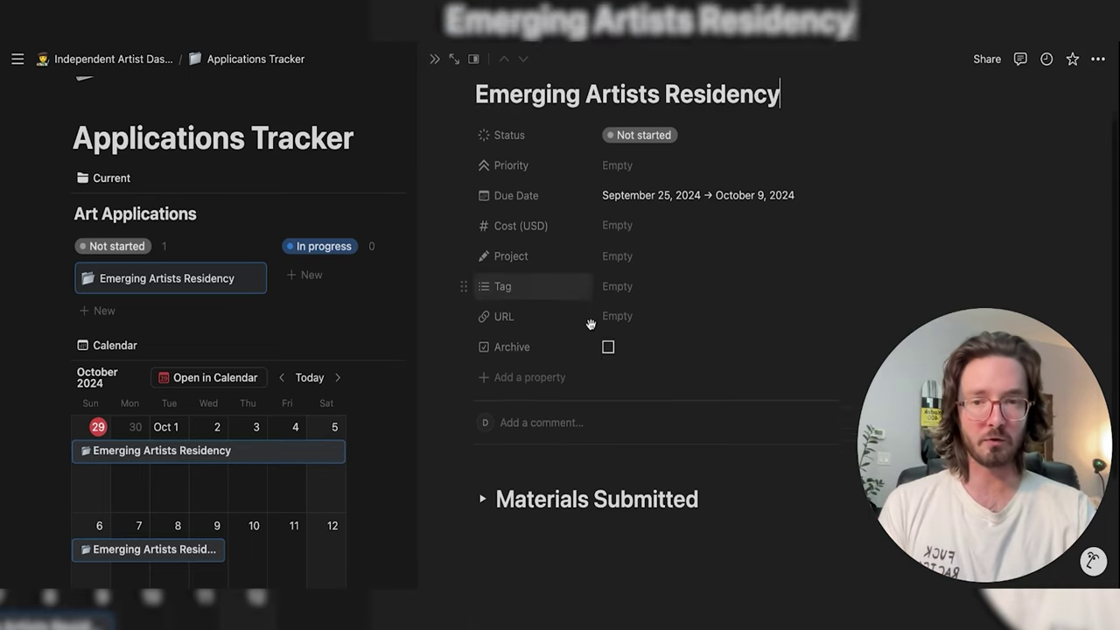
# View the Tag options without choosing one, then scroll to Materials Submitted
pyautogui.click(643, 286)
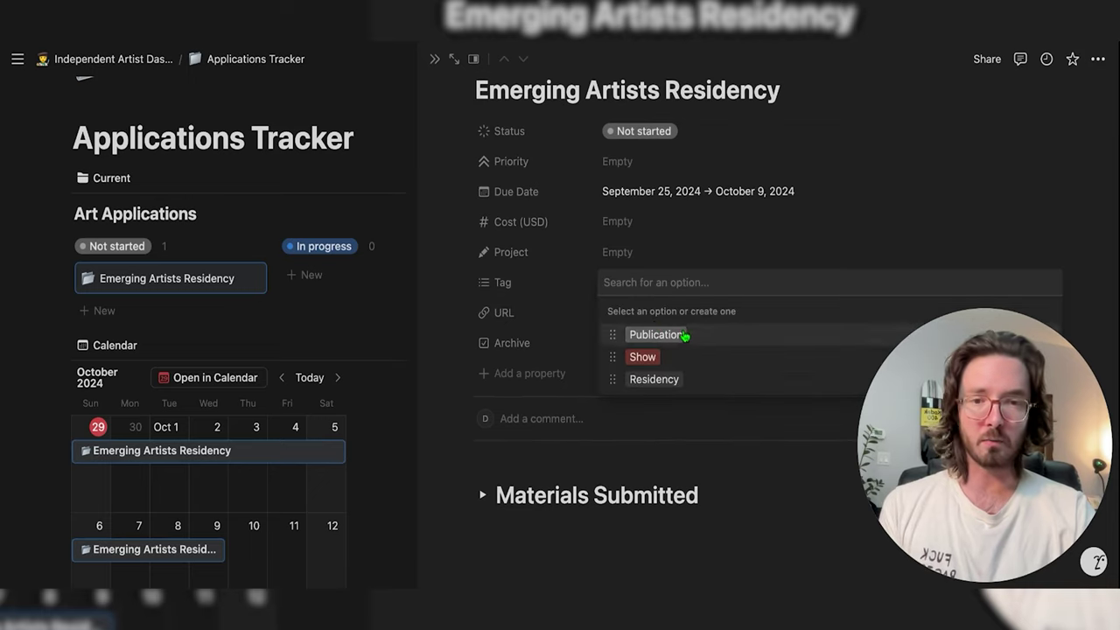
pyautogui.click(555, 278)
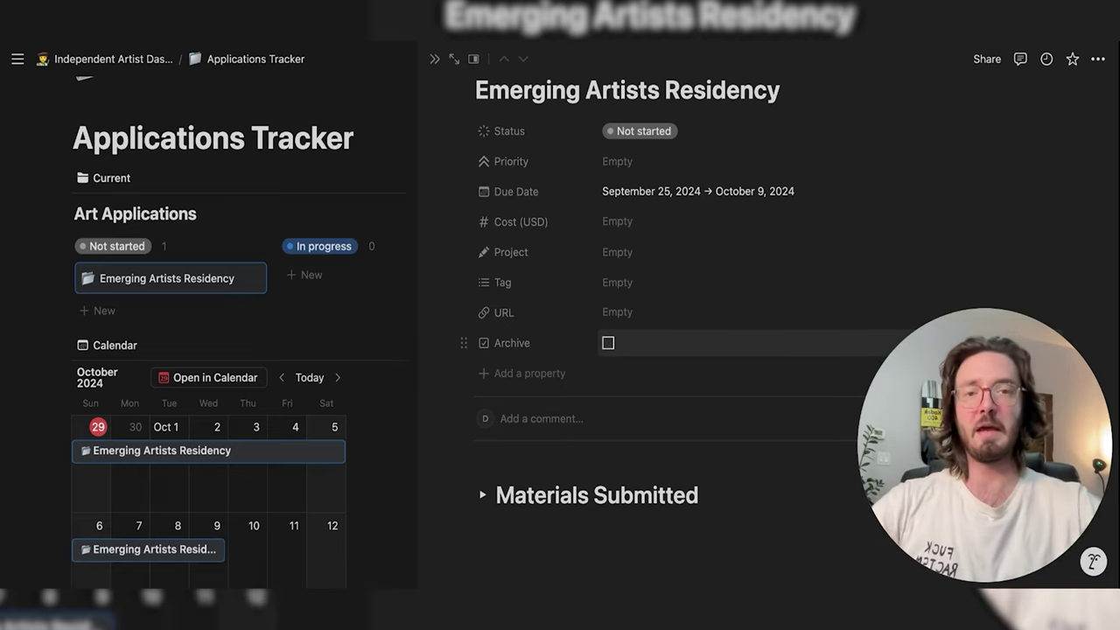
pyautogui.scroll(-3, 525, 350)
pyautogui.scroll(-2, 562, 189)
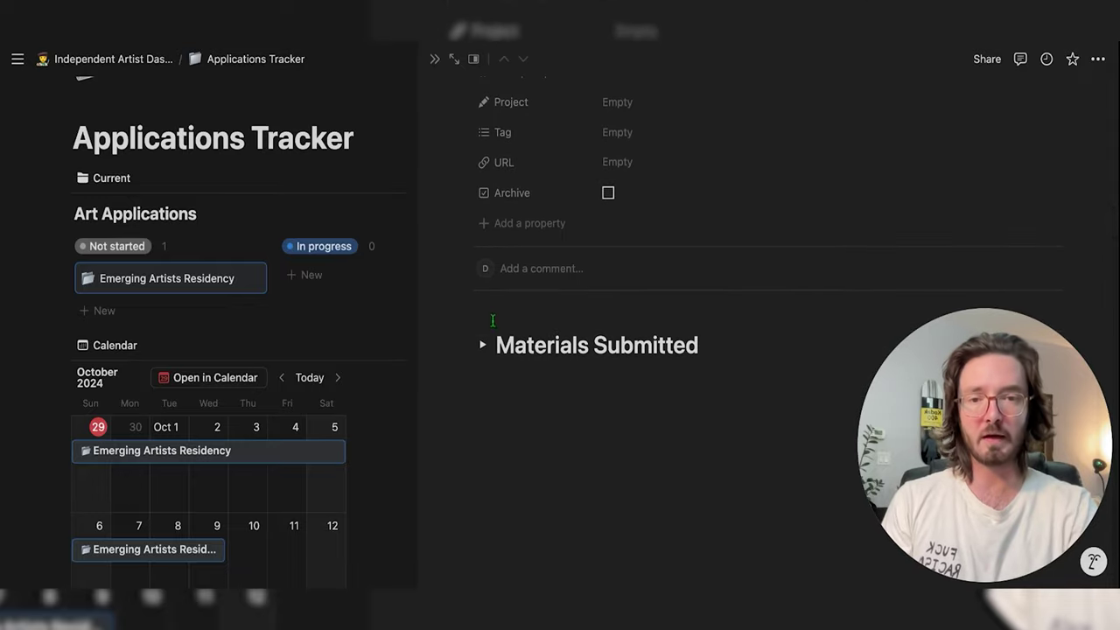
# Move the Emerging Artists Residency card to Submitted, then go to the Art Inventory Tracker
pyautogui.click(483, 345)
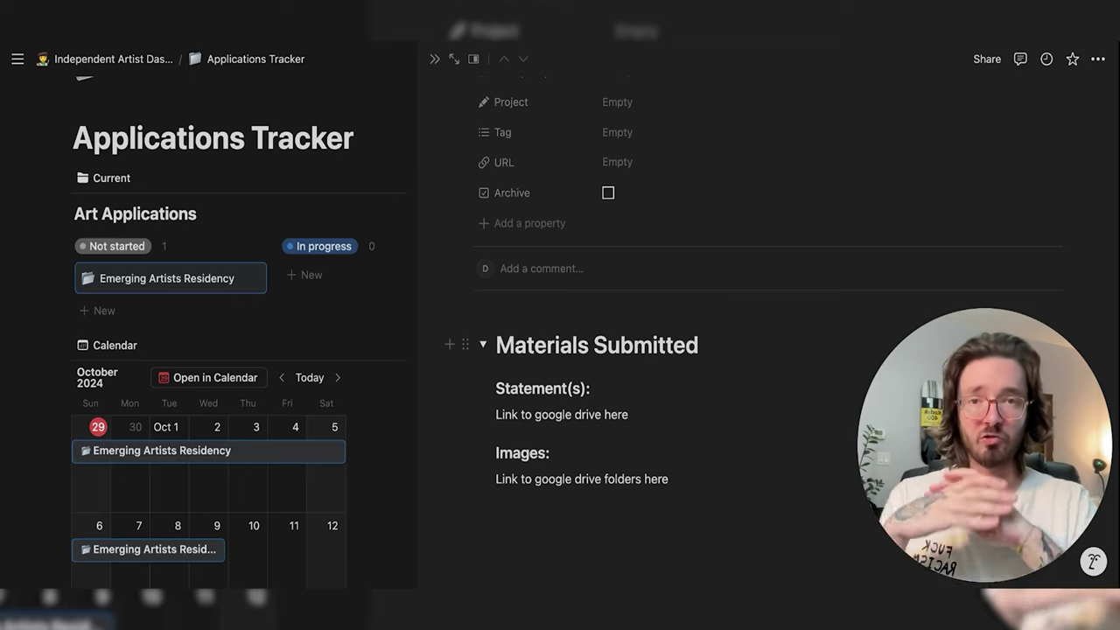
pyautogui.click(434, 59)
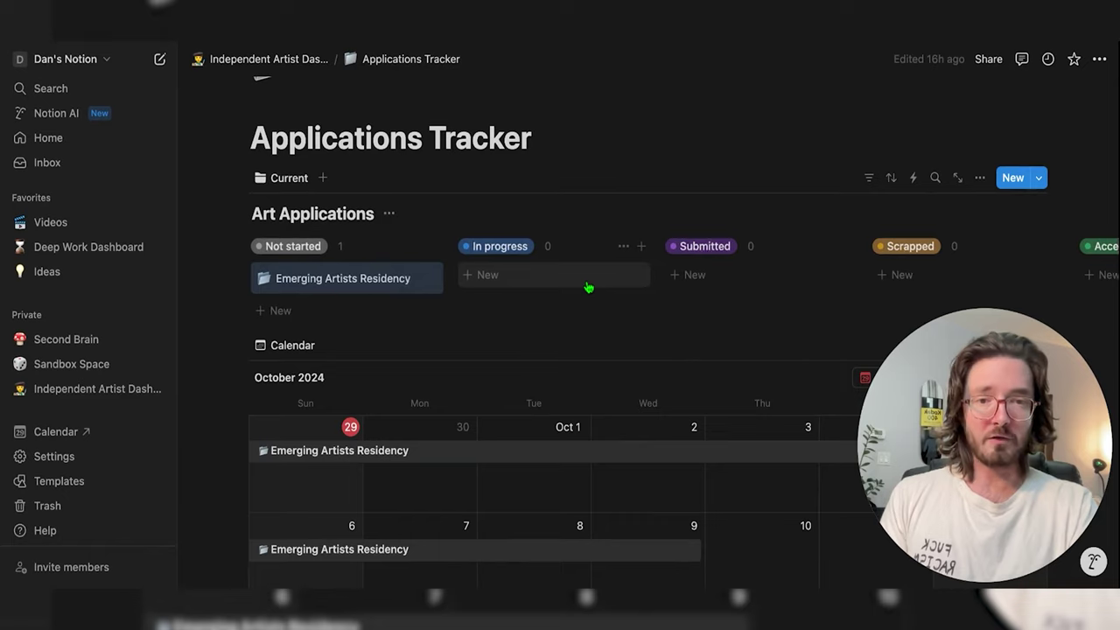
pyautogui.hscroll(3, 588, 287)
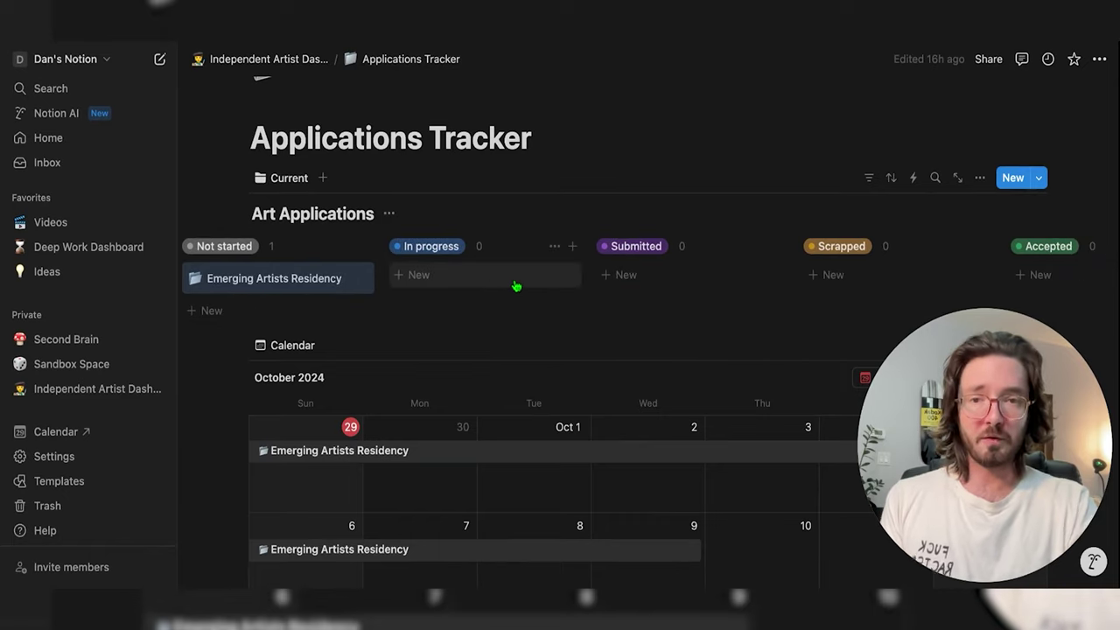
pyautogui.moveTo(292, 293); pyautogui.dragTo(565, 278)
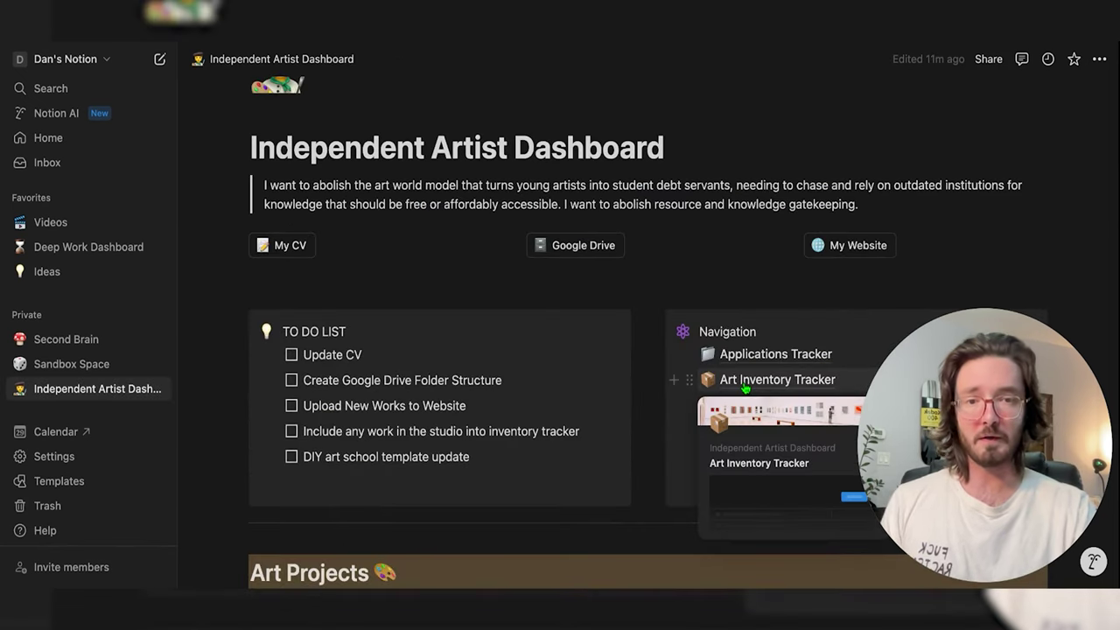
pyautogui.click(745, 382)
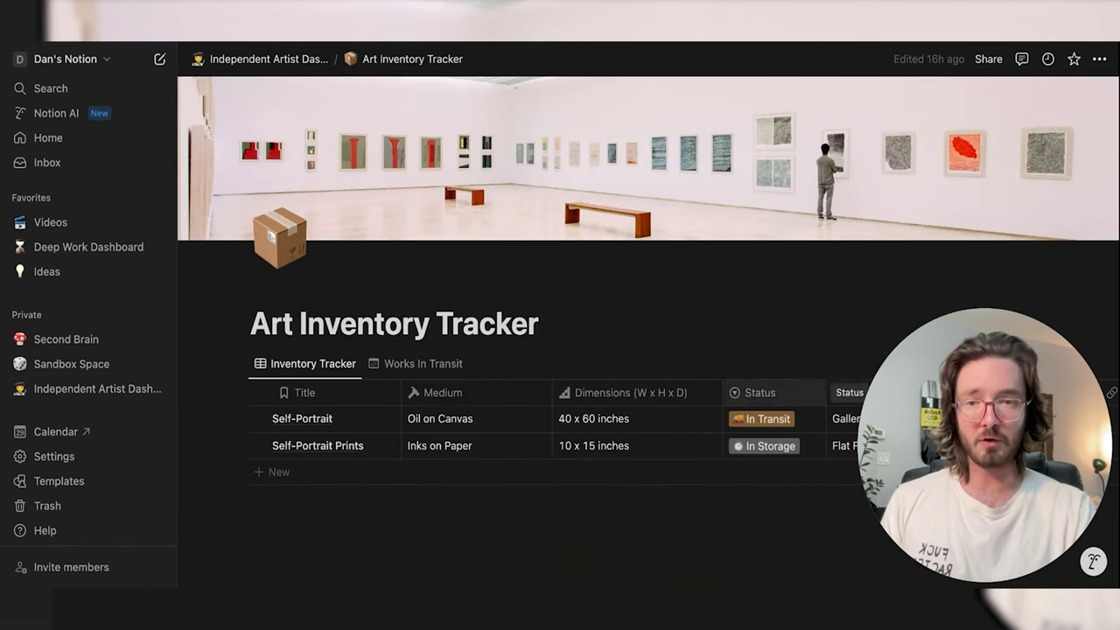
pyautogui.scroll(-3, 505, 249)
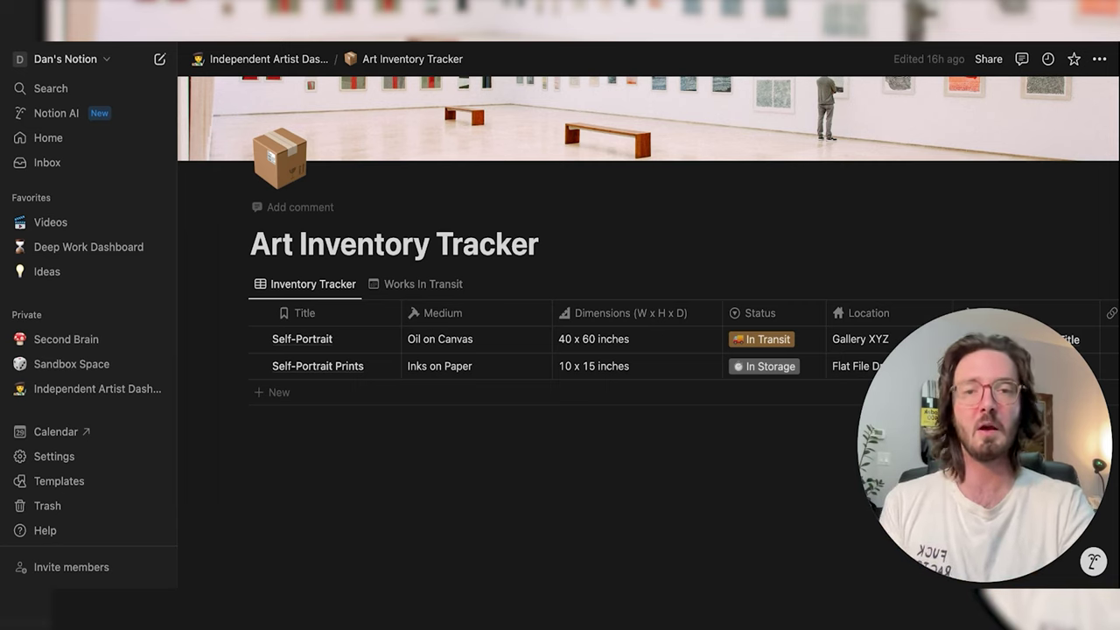
pyautogui.scroll(-1, 560, 350)
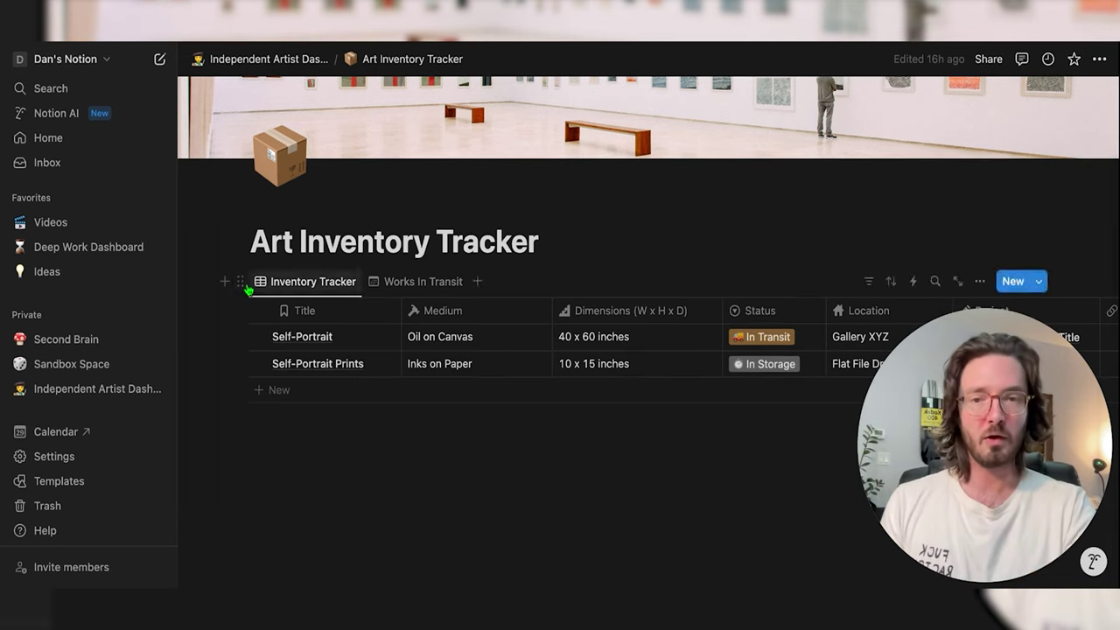
pyautogui.scroll(2, 446, 279)
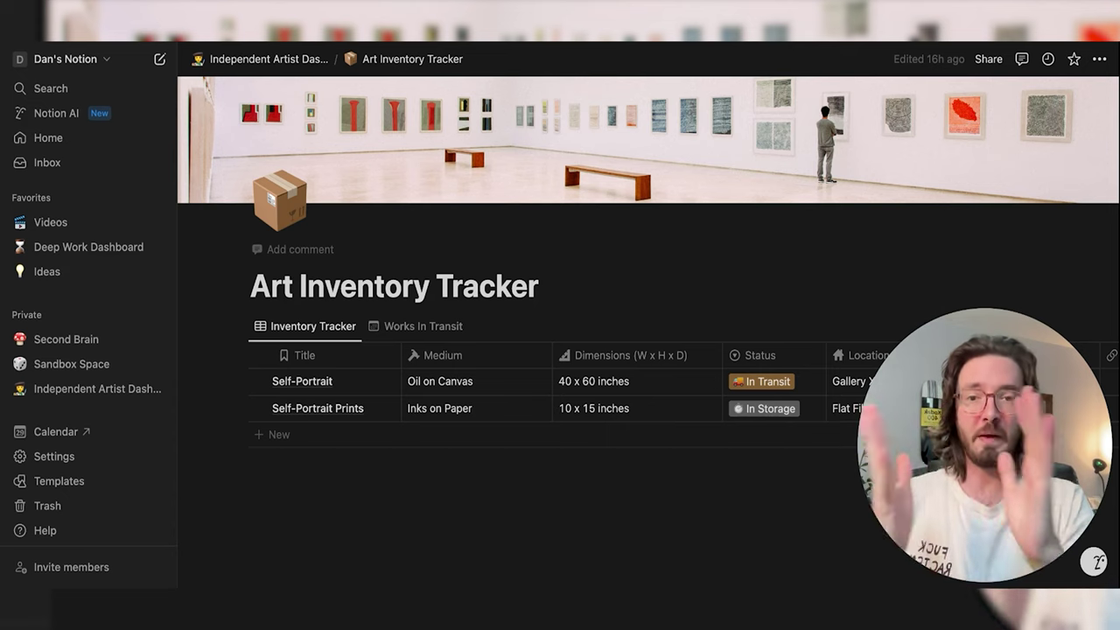
pyautogui.scroll(-2, 305, 213)
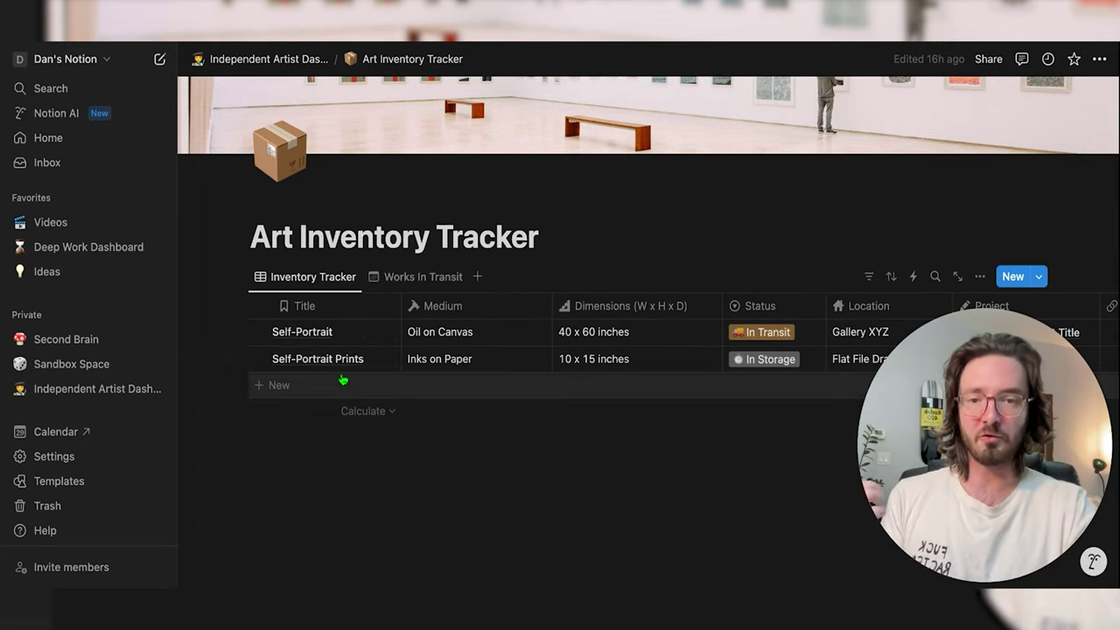
pyautogui.hscroll(3, 487, 342)
pyautogui.hscroll(4, 505, 341)
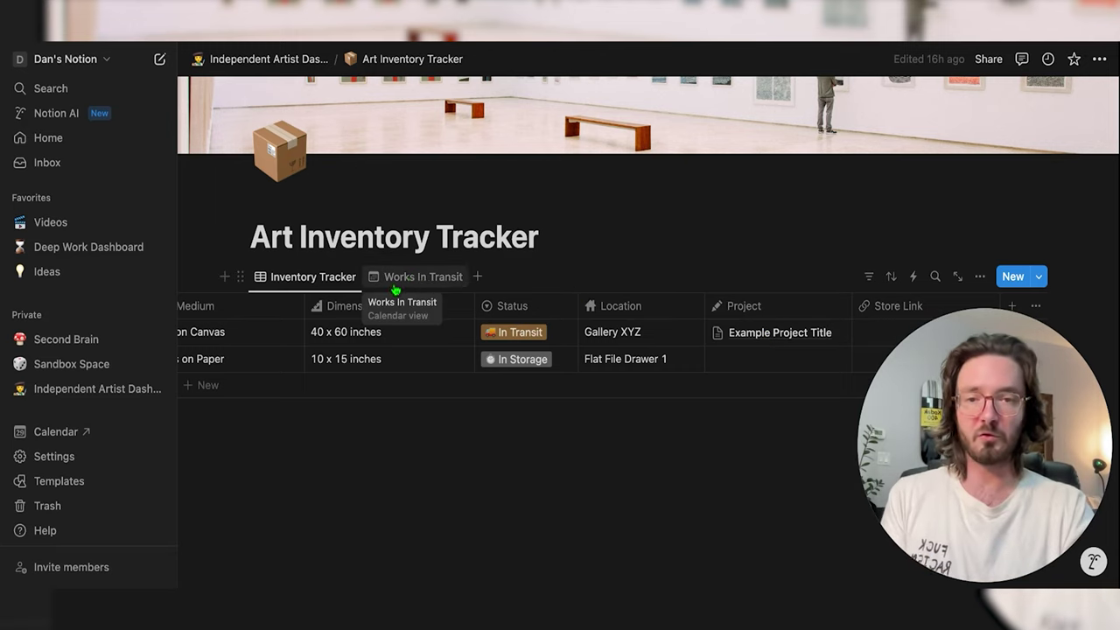
# Open the Self-Portrait row in side peek and scroll its shipping details to Works In Transit
pyautogui.click(368, 340)
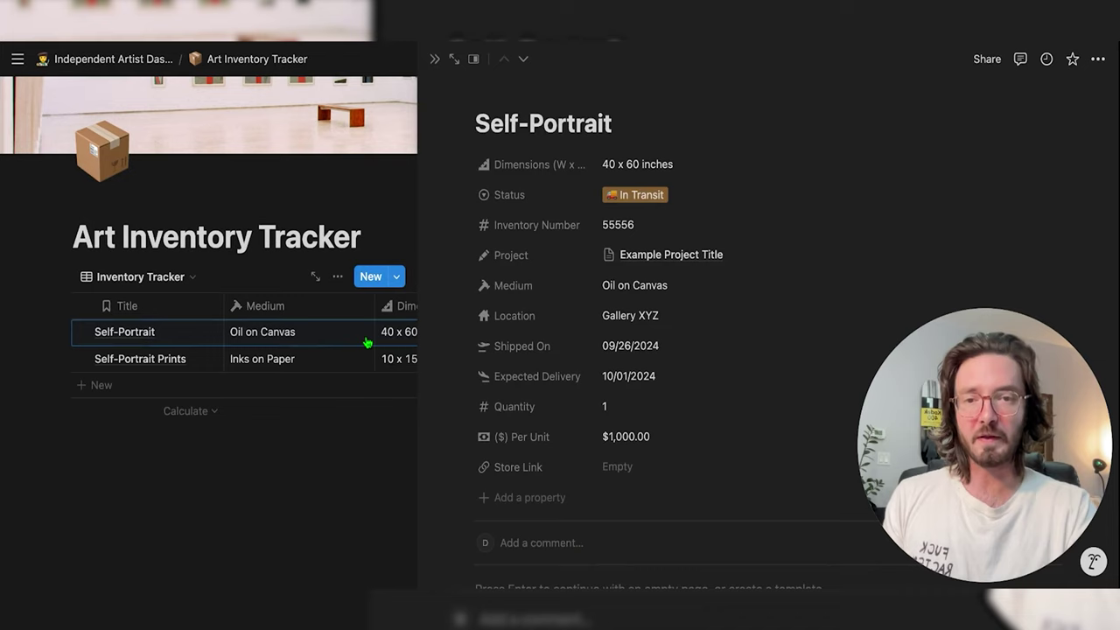
pyautogui.scroll(-1, 517, 214)
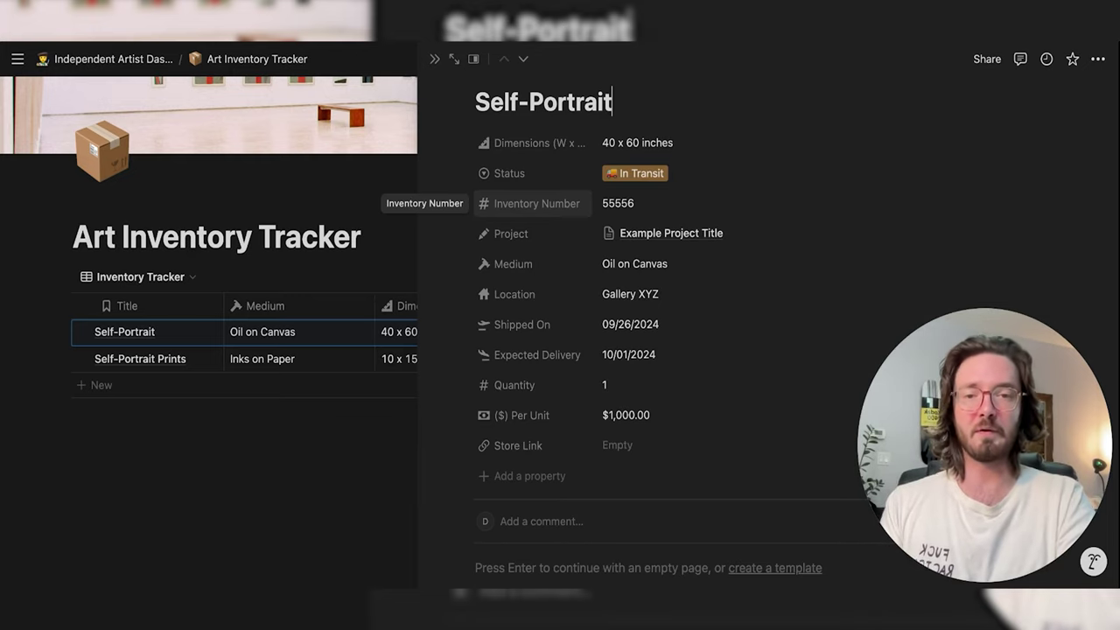
pyautogui.scroll(-1, 556, 266)
pyautogui.scroll(-2, 556, 267)
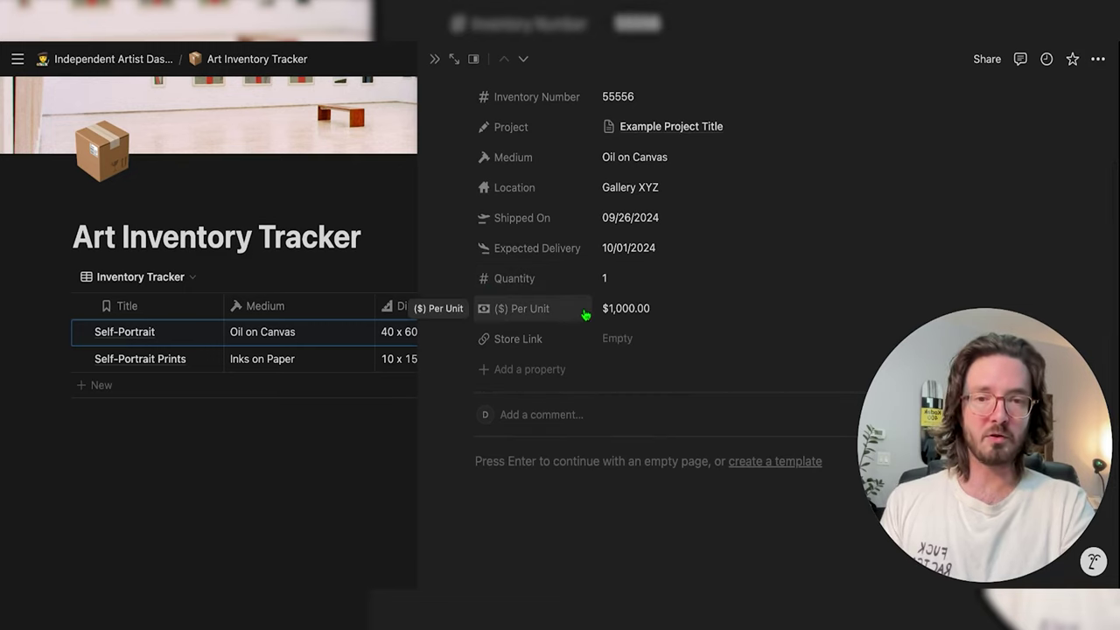
pyautogui.scroll(1, 555, 232)
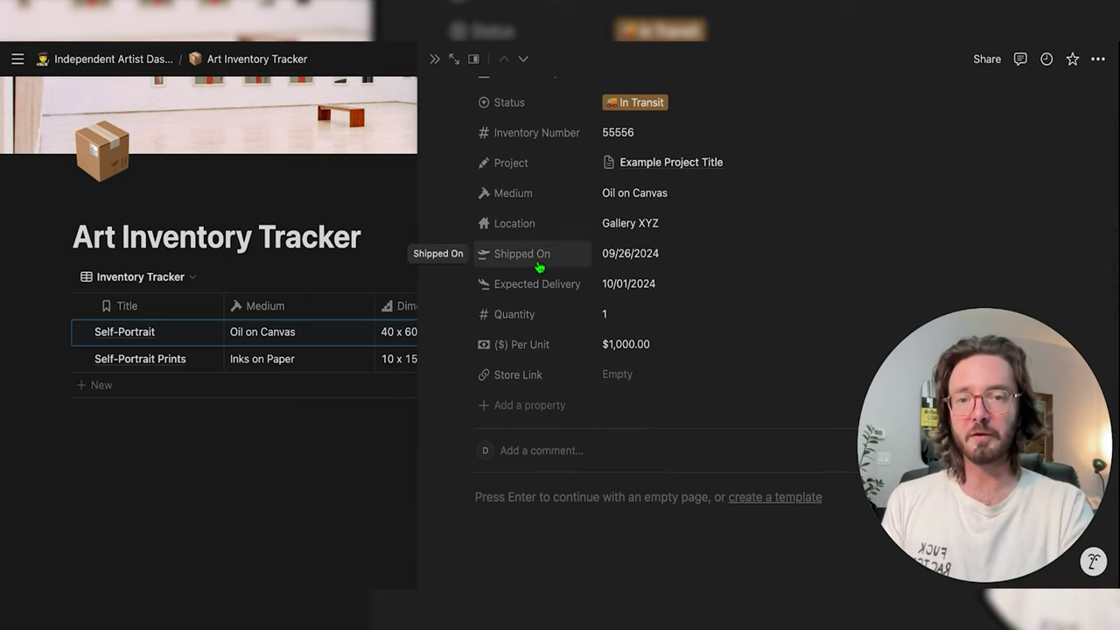
pyautogui.scroll(-5, 504, 302)
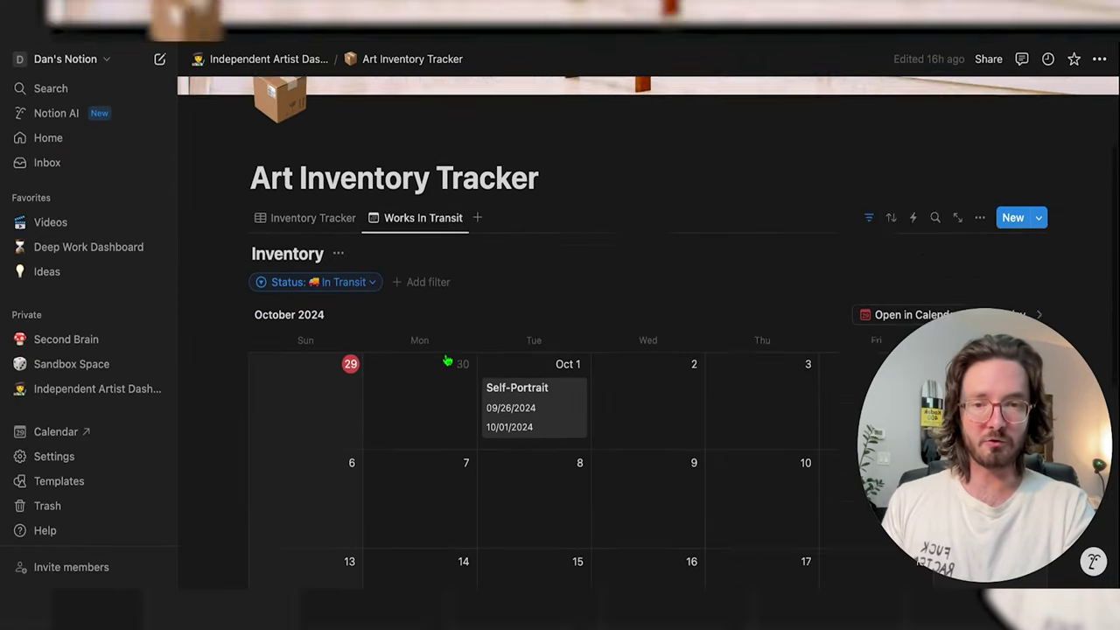
# Scroll the Independent Artist Dashboard to show its to-do list, navigation and Art Projects
pyautogui.scroll(-1, 446, 360)
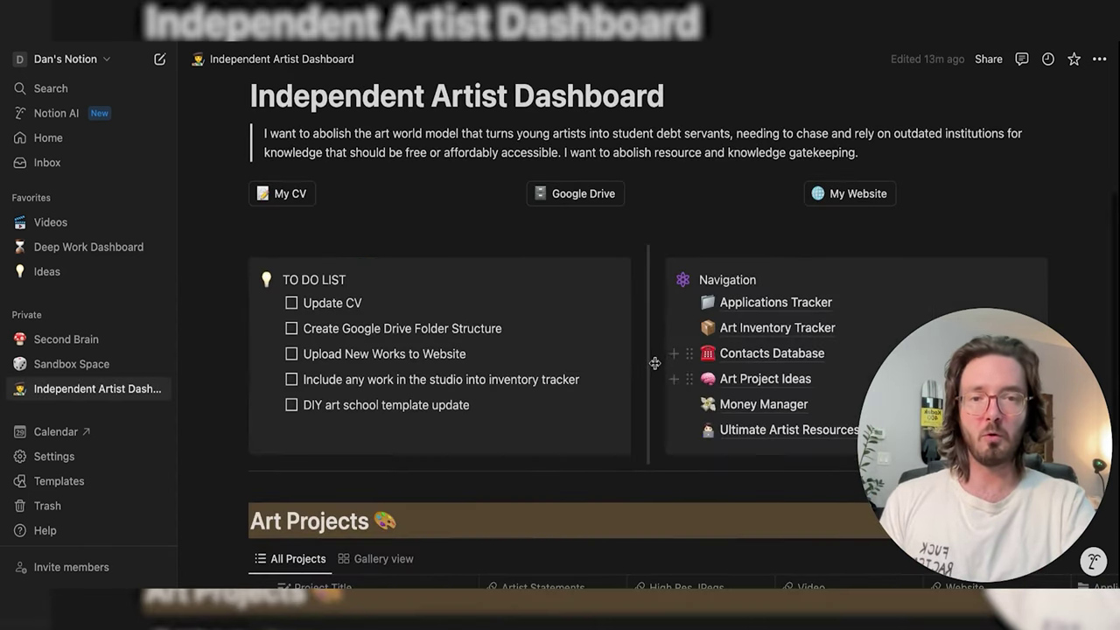
# Open the Contacts Database and its XYZ Gallery contact, scrolling through the details
pyautogui.click(753, 362)
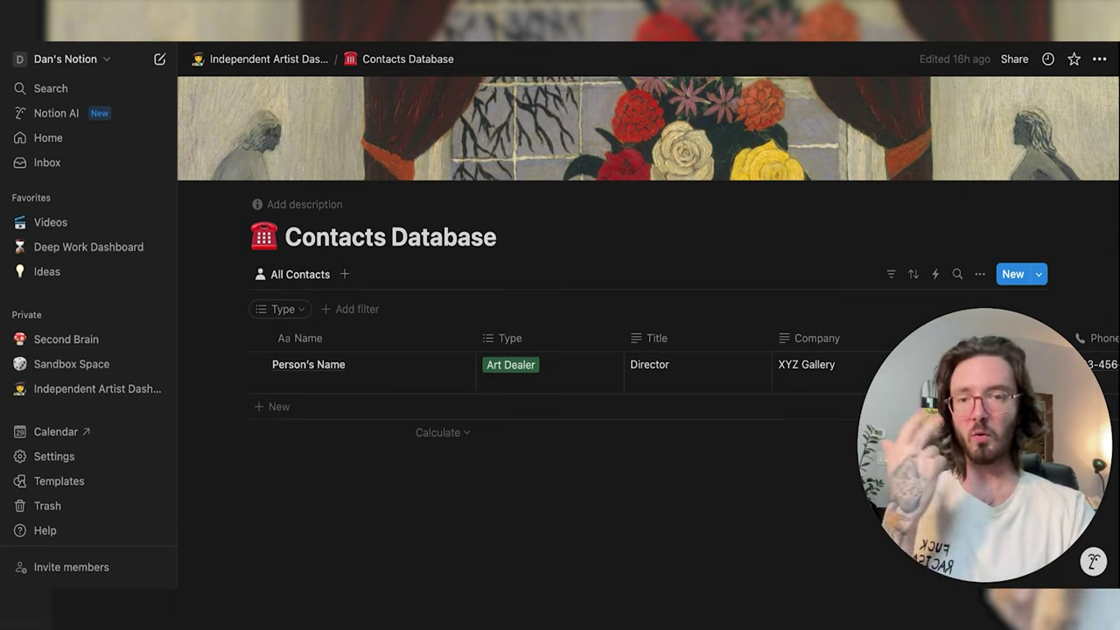
pyautogui.click(441, 374)
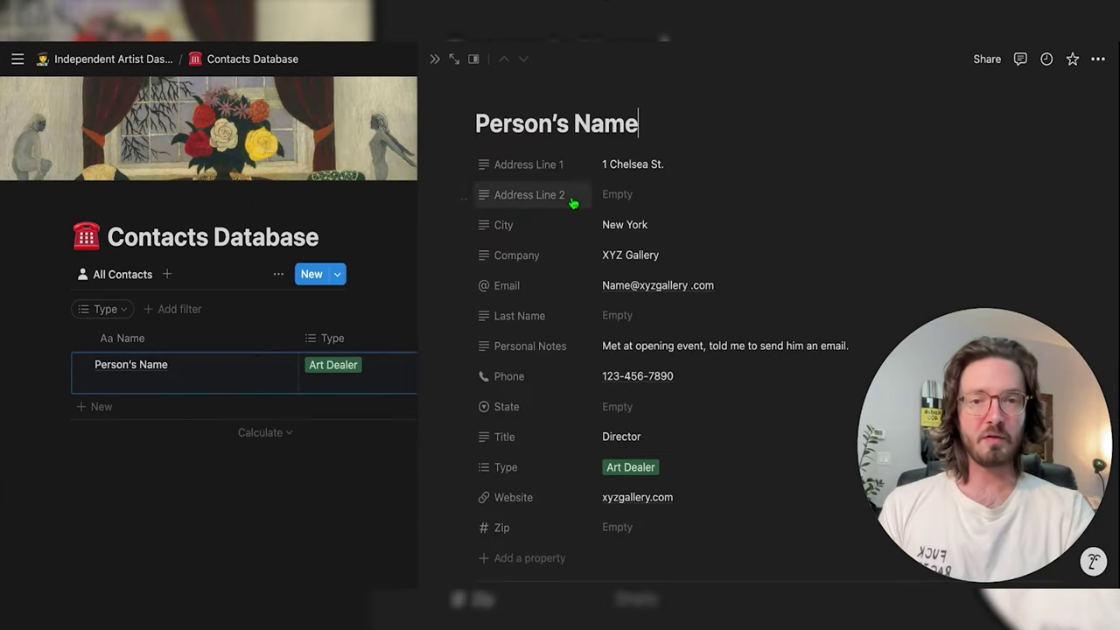
pyautogui.scroll(-3, 569, 187)
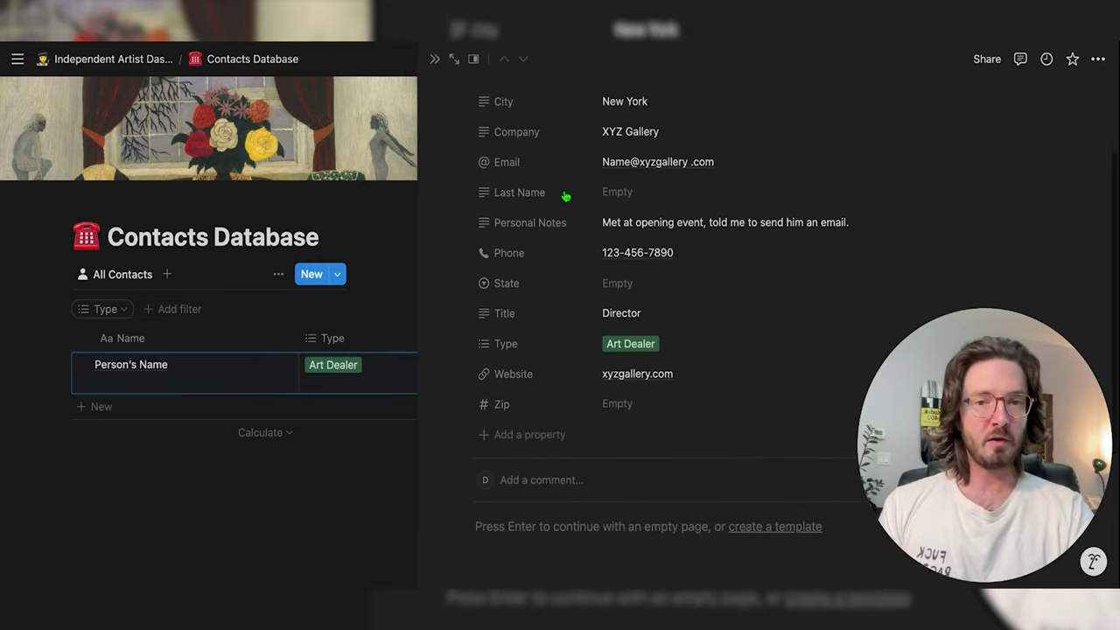
pyautogui.scroll(-3, 572, 262)
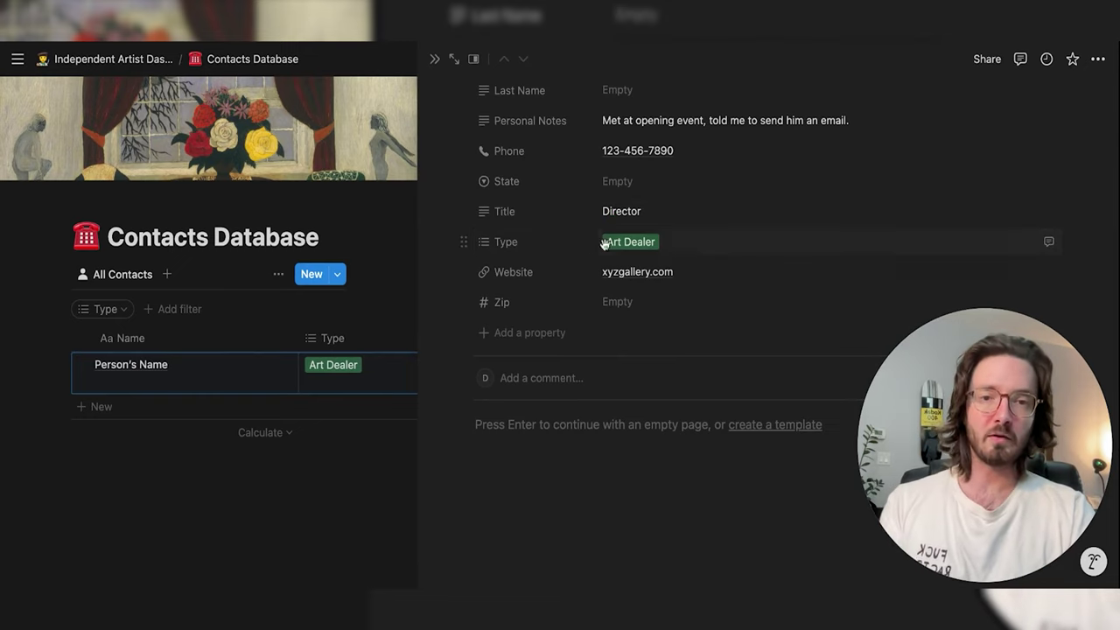
# Check the contact's Type options, keeping Art Dealer, and scroll back up
pyautogui.click(664, 242)
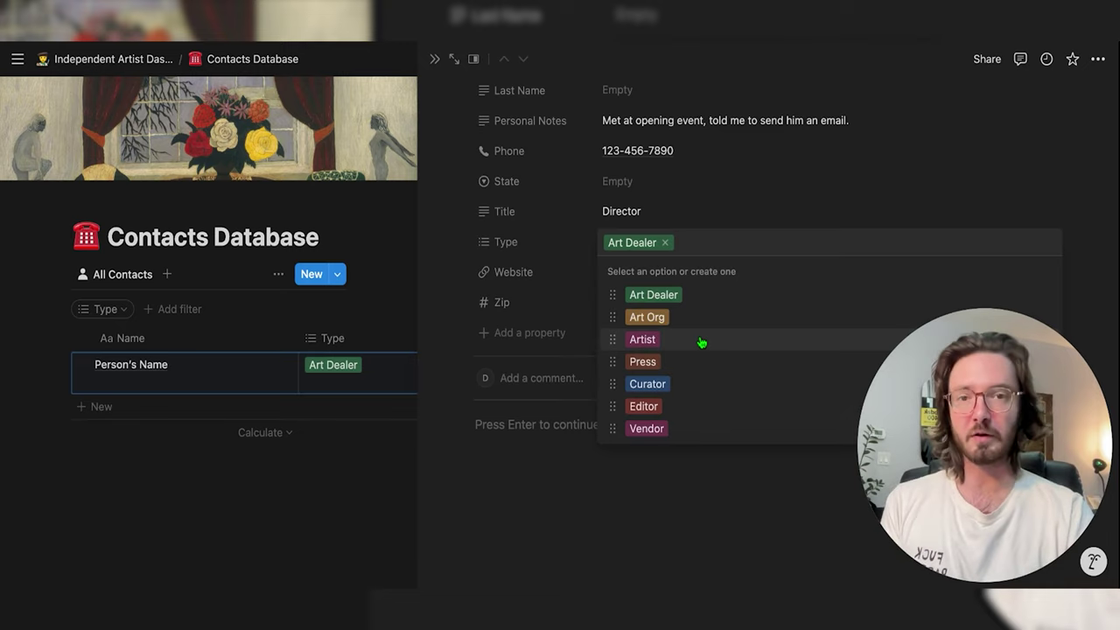
pyautogui.click(560, 250)
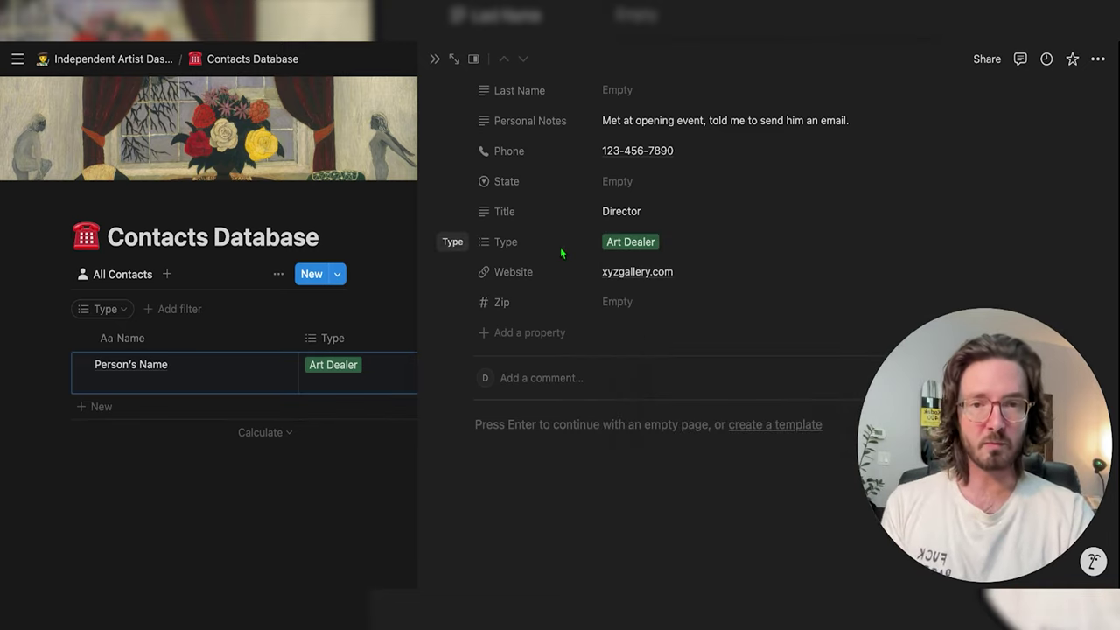
pyautogui.scroll(1, 624, 321)
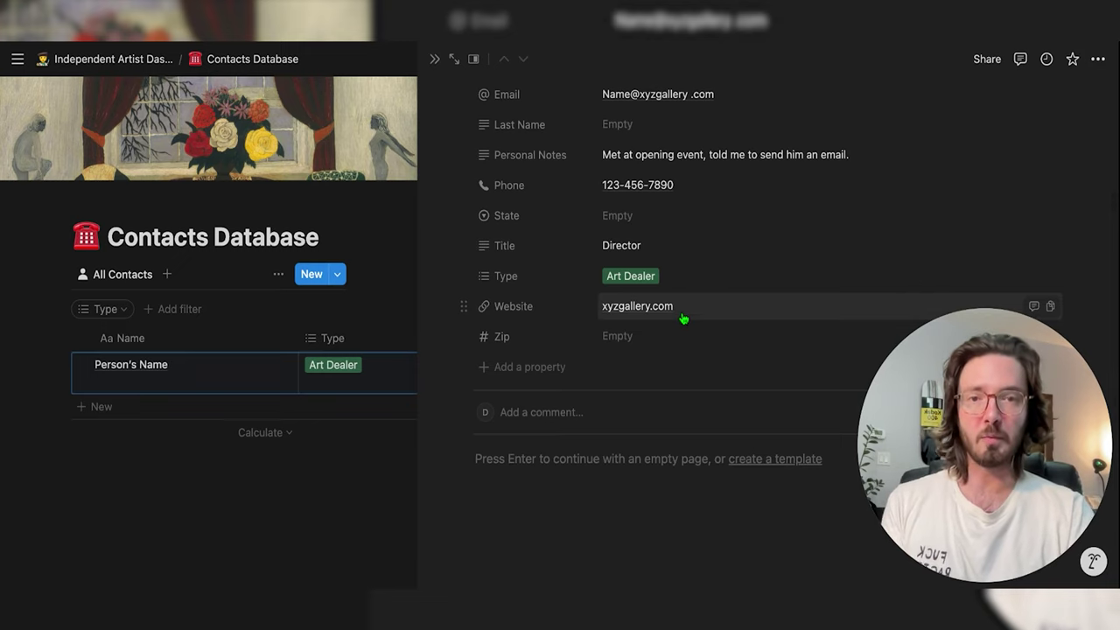
pyautogui.scroll(1, 622, 350)
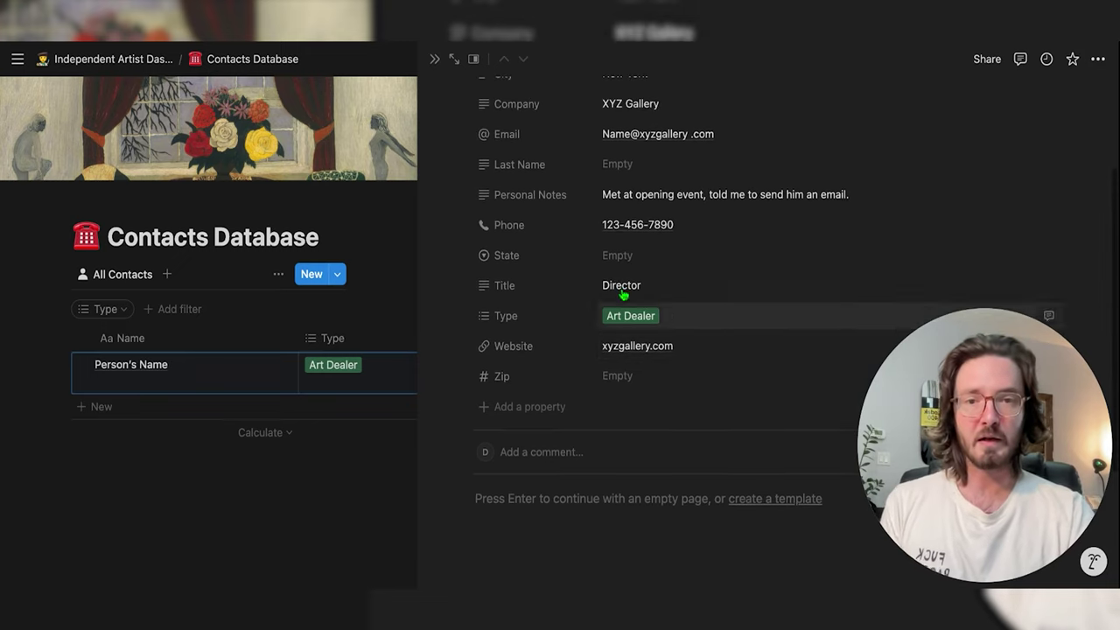
pyautogui.scroll(1, 659, 199)
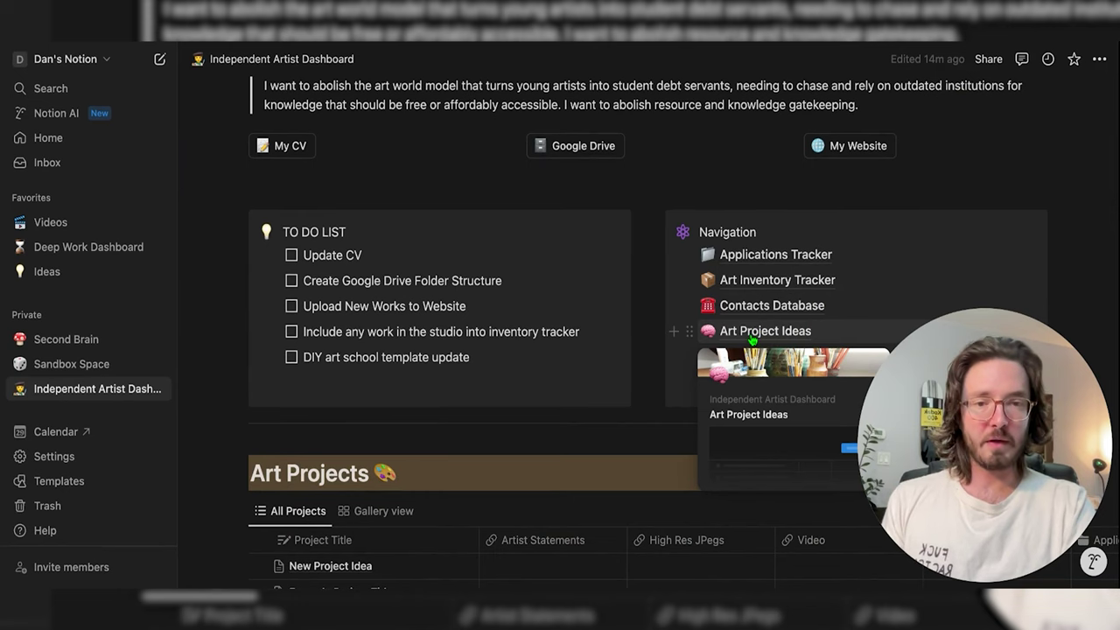
# Open Art Project Ideas from the Navigation callout to see its New Project Idea table
pyautogui.click(752, 336)
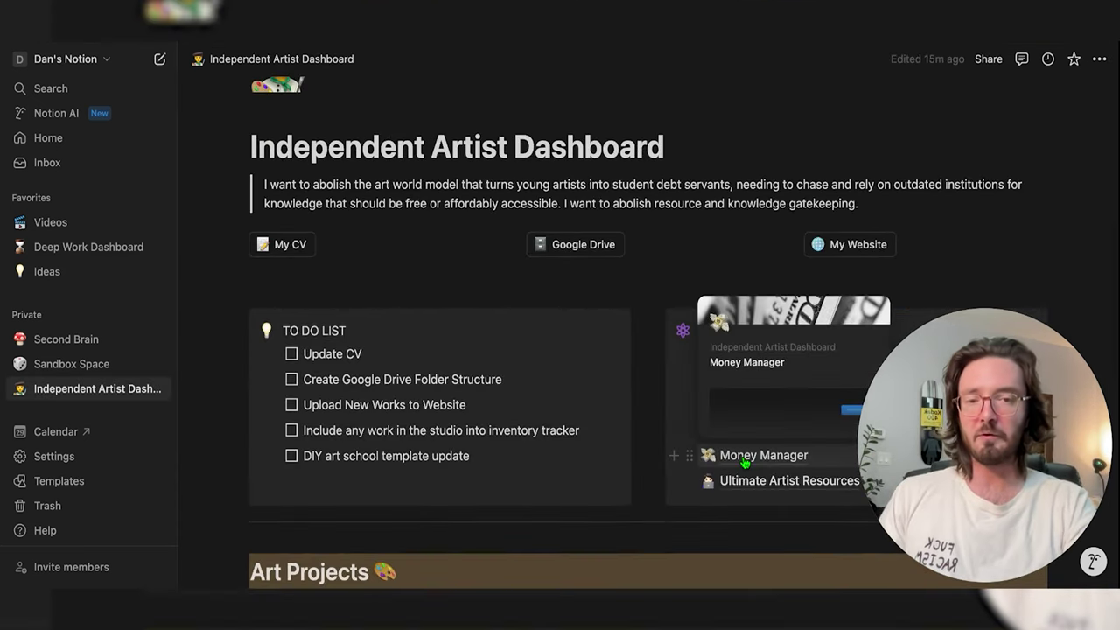
# In Money Manager, add a weekly tracker row described 'self portrait sale'
pyautogui.click(743, 463)
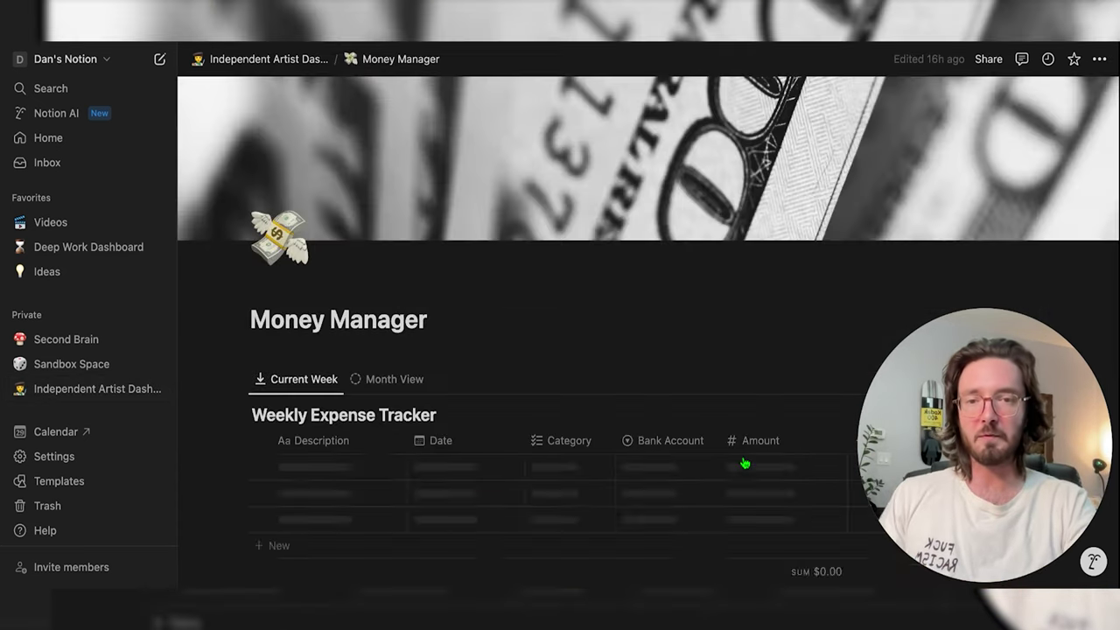
pyautogui.scroll(-3, 539, 366)
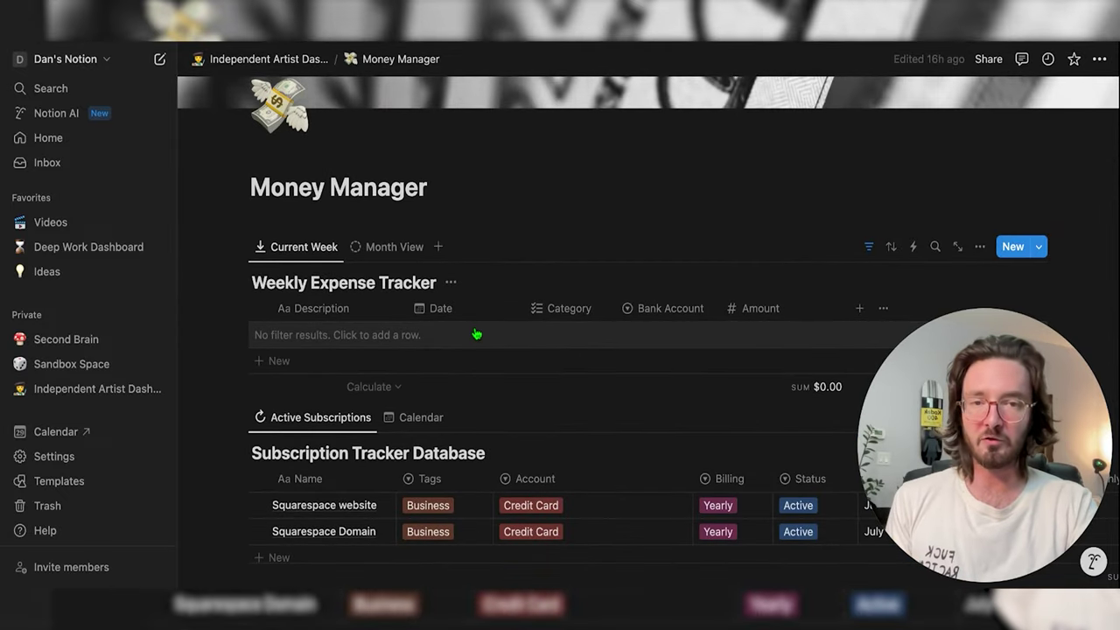
pyautogui.scroll(-1, 479, 344)
pyautogui.click(278, 344)
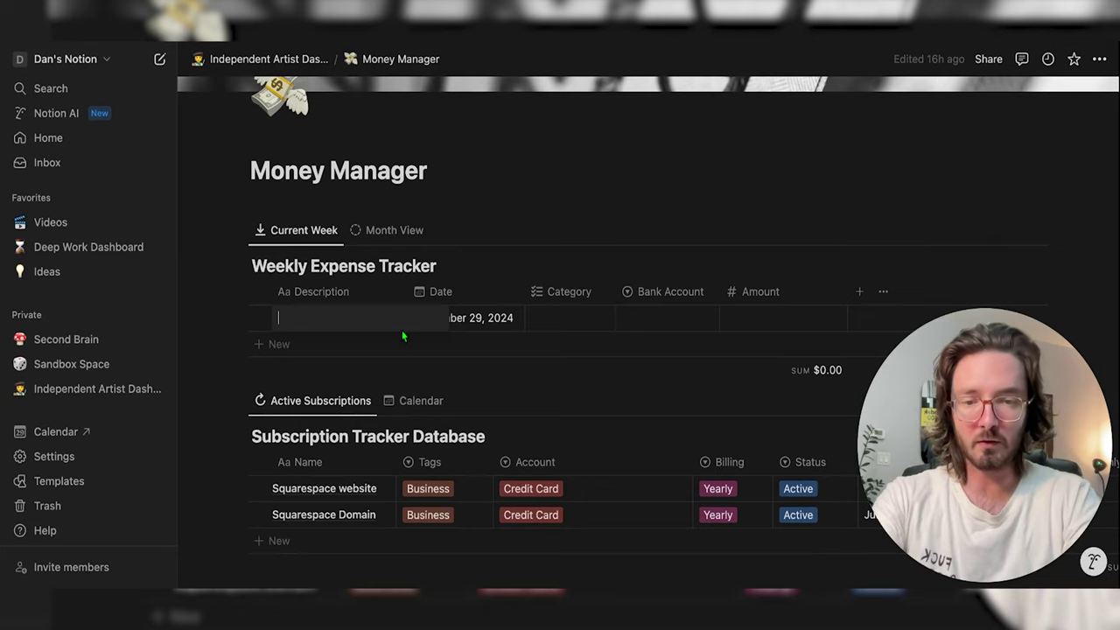
pyautogui.write('self portrait sale')
pyautogui.press('Return')
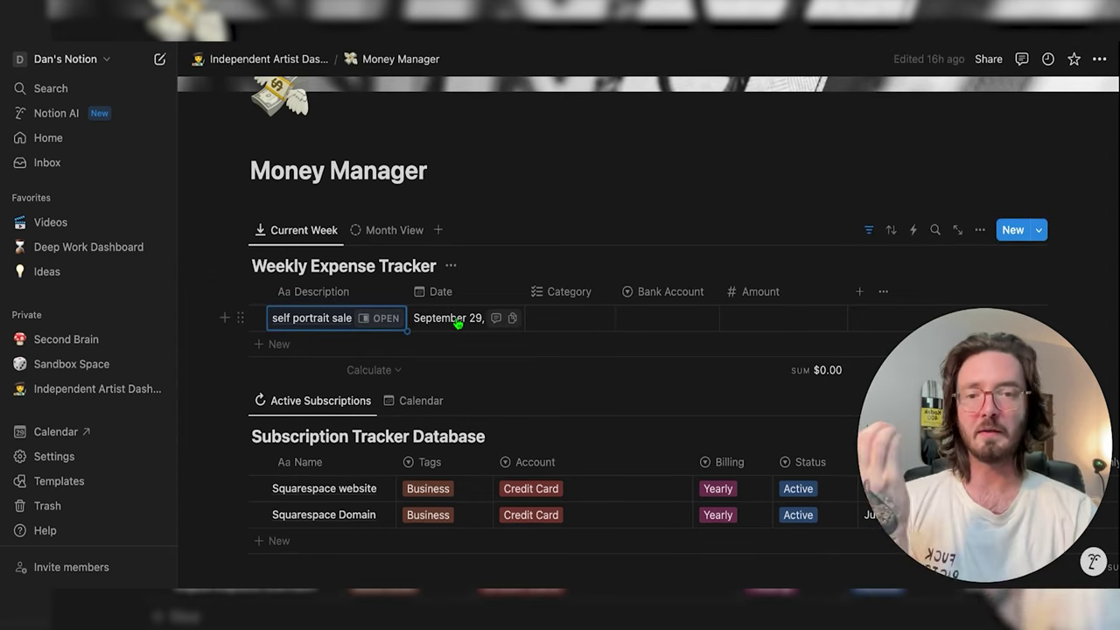
# Tag the self portrait sale with the Sale and Painting categories
pyautogui.click(568, 324)
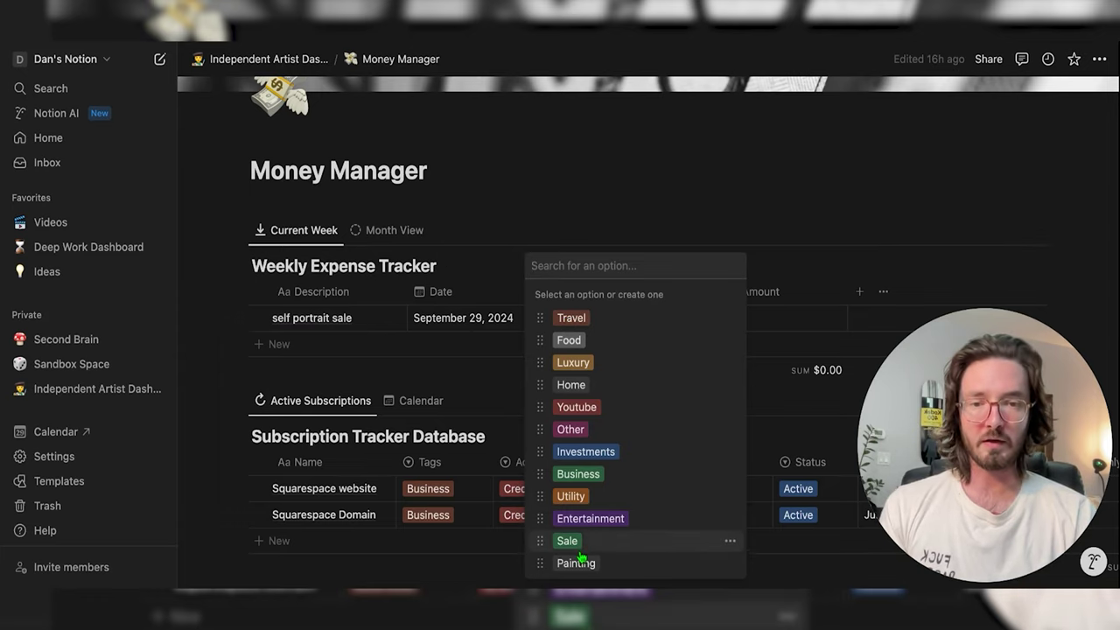
pyautogui.click(573, 551)
pyautogui.click(595, 567)
pyautogui.click(698, 214)
# Set the sale's account to Credit Card and its amount to $1,000.00
pyautogui.click(648, 322)
pyautogui.click(696, 393)
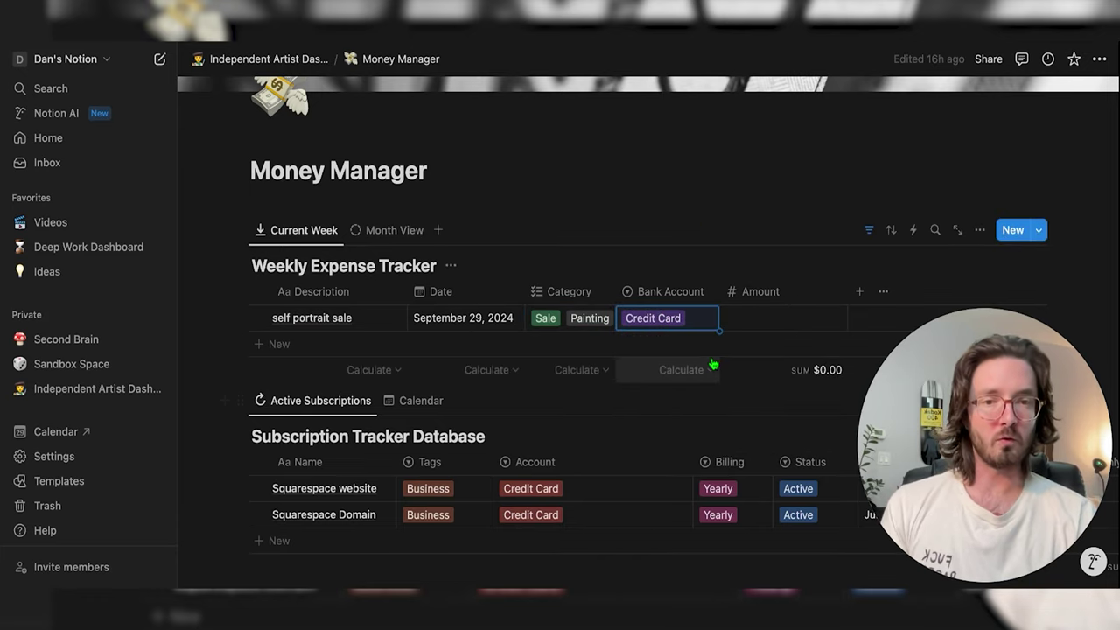
pyautogui.click(766, 317)
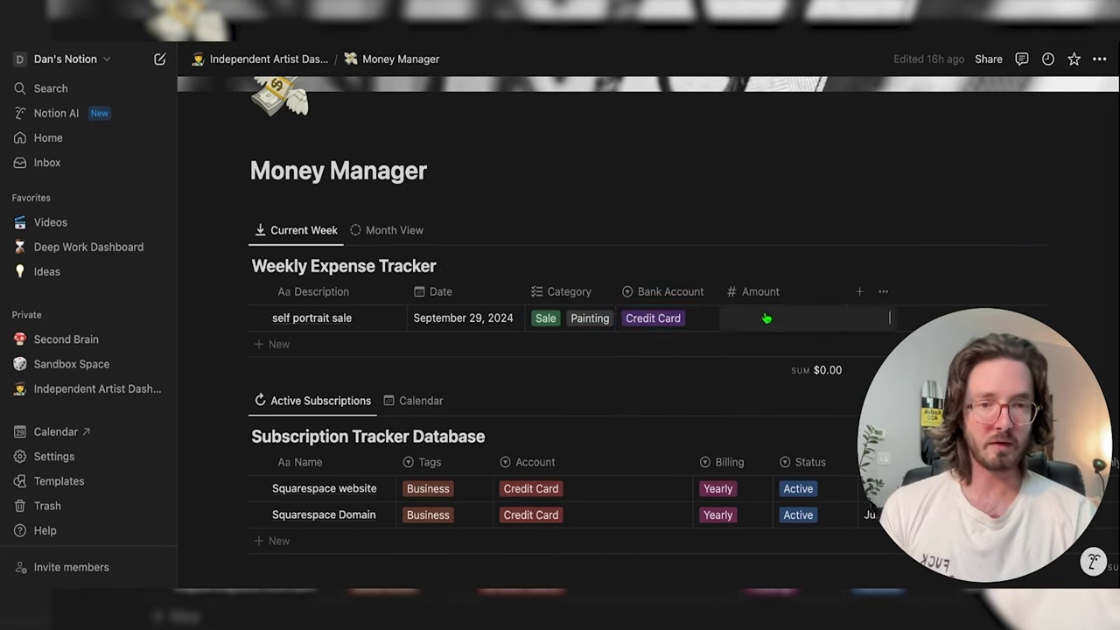
pyautogui.write('1,000')
pyautogui.press('Return')
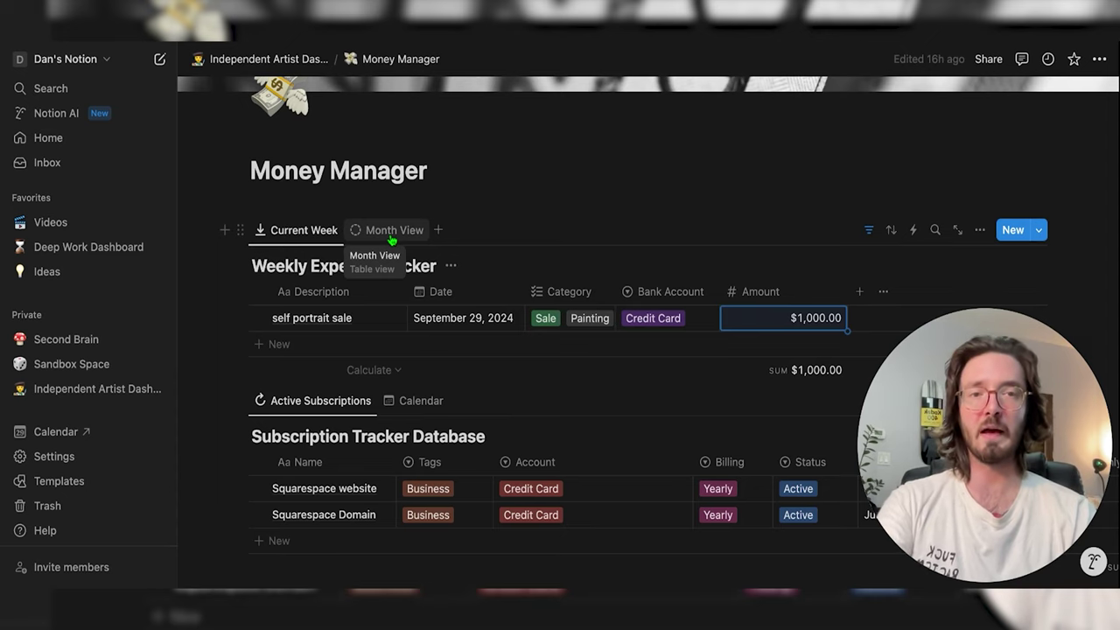
pyautogui.scroll(-1, 391, 238)
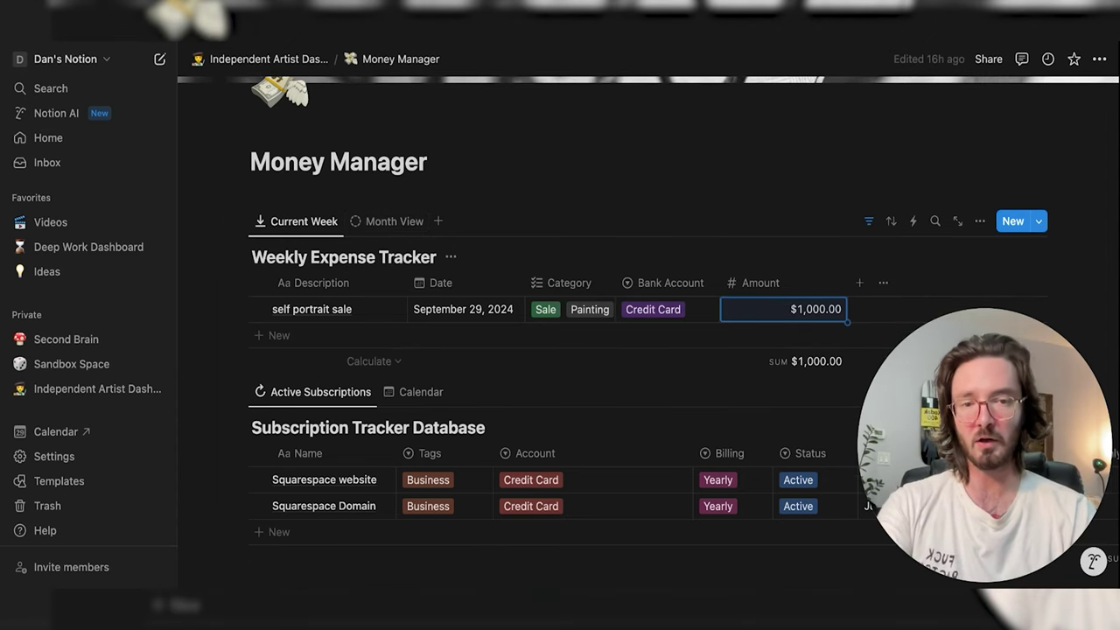
pyautogui.scroll(-3, 367, 350)
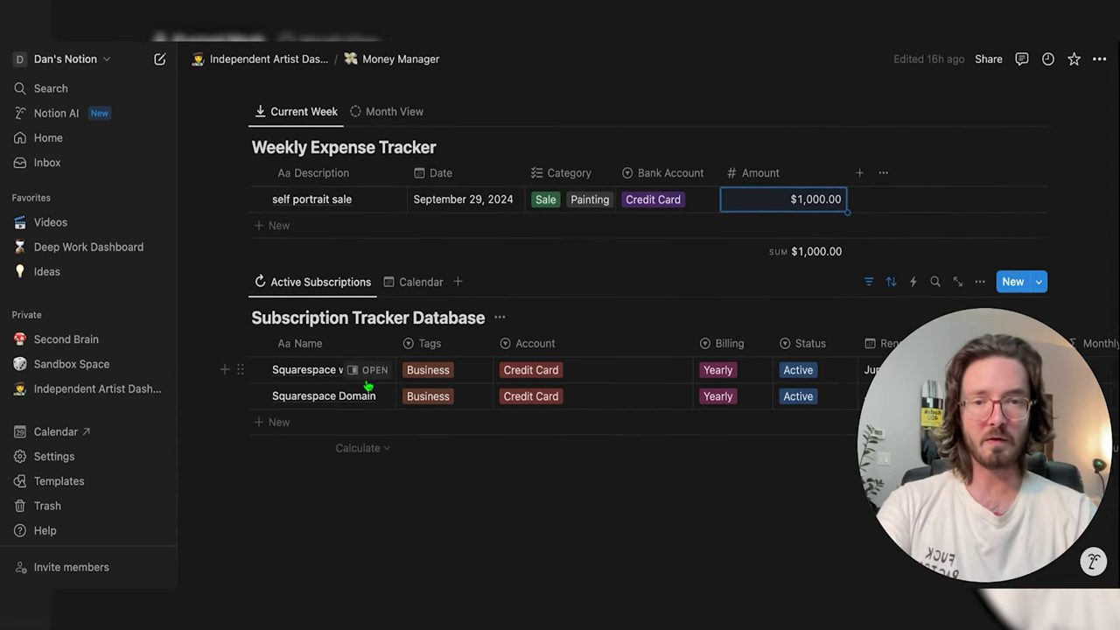
pyautogui.scroll(-2, 367, 385)
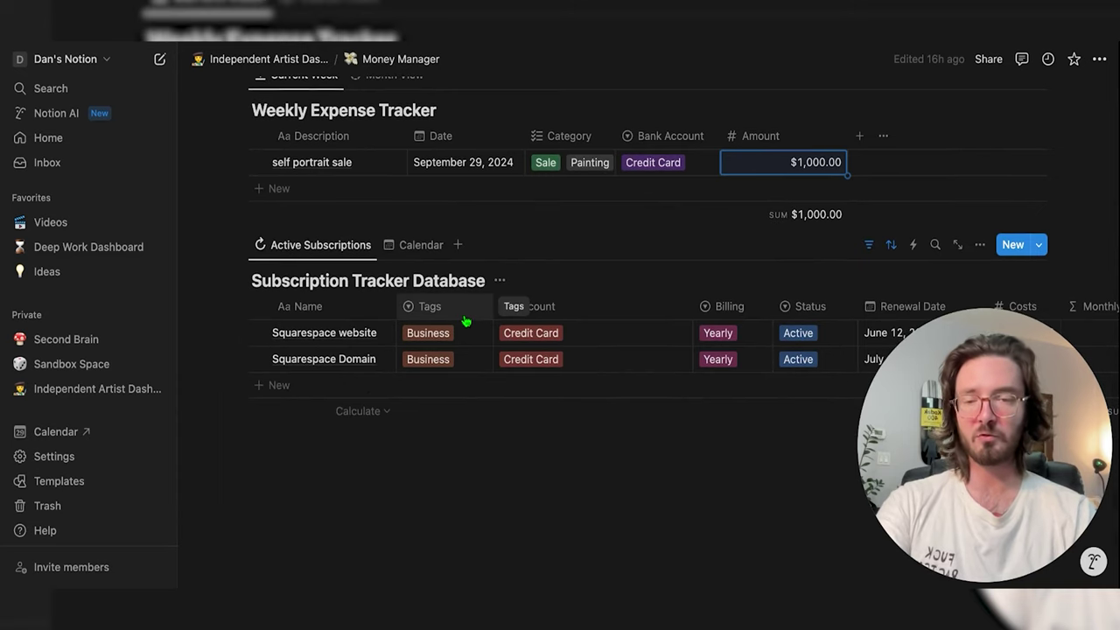
pyautogui.hscroll(5, 643, 341)
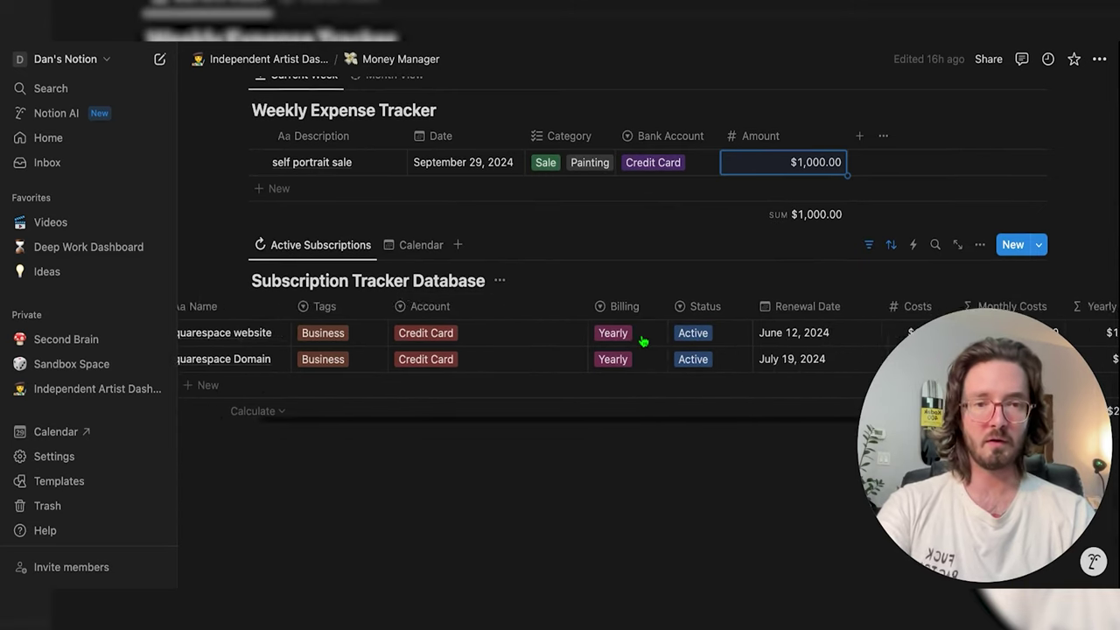
pyautogui.hscroll(-5, 643, 342)
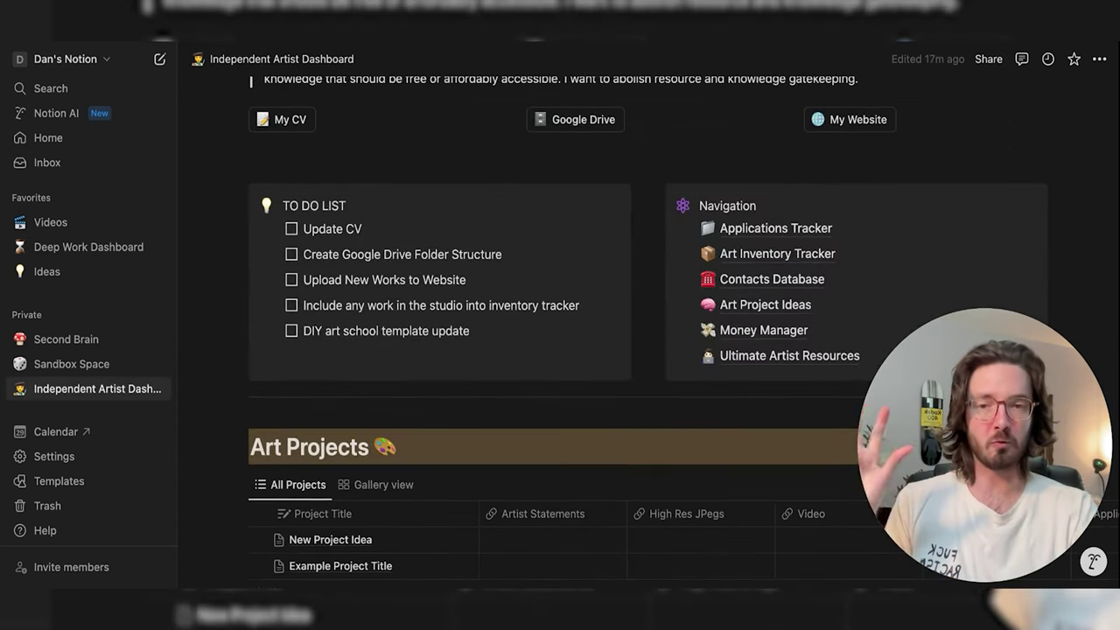
# Open Ultimate Artist Resources and scroll through its resources database
pyautogui.click(755, 357)
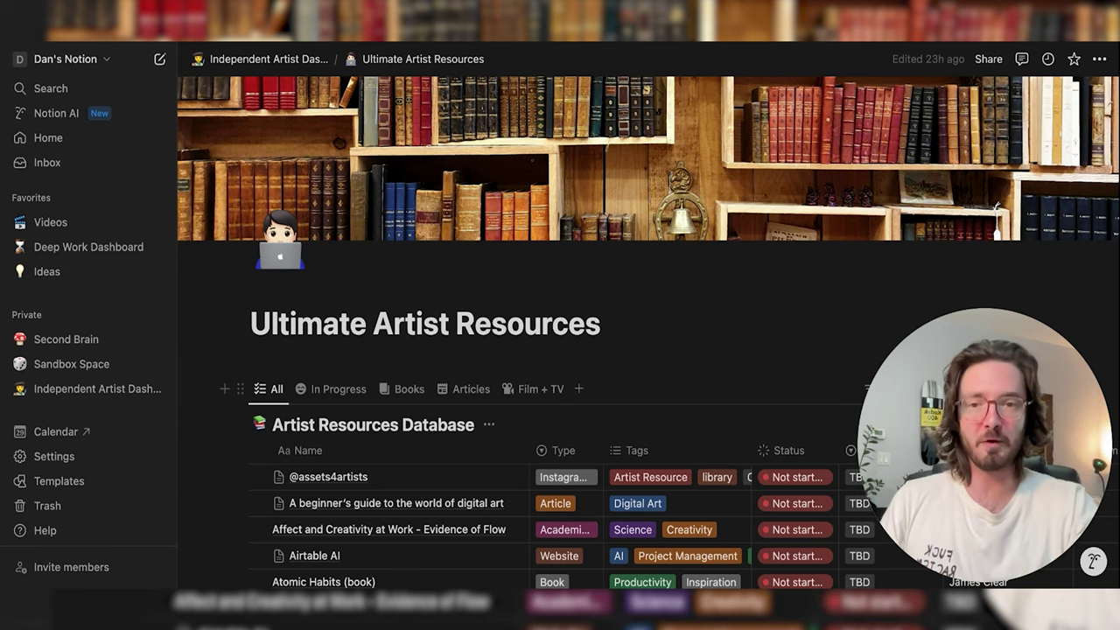
pyautogui.scroll(-4, 342, 411)
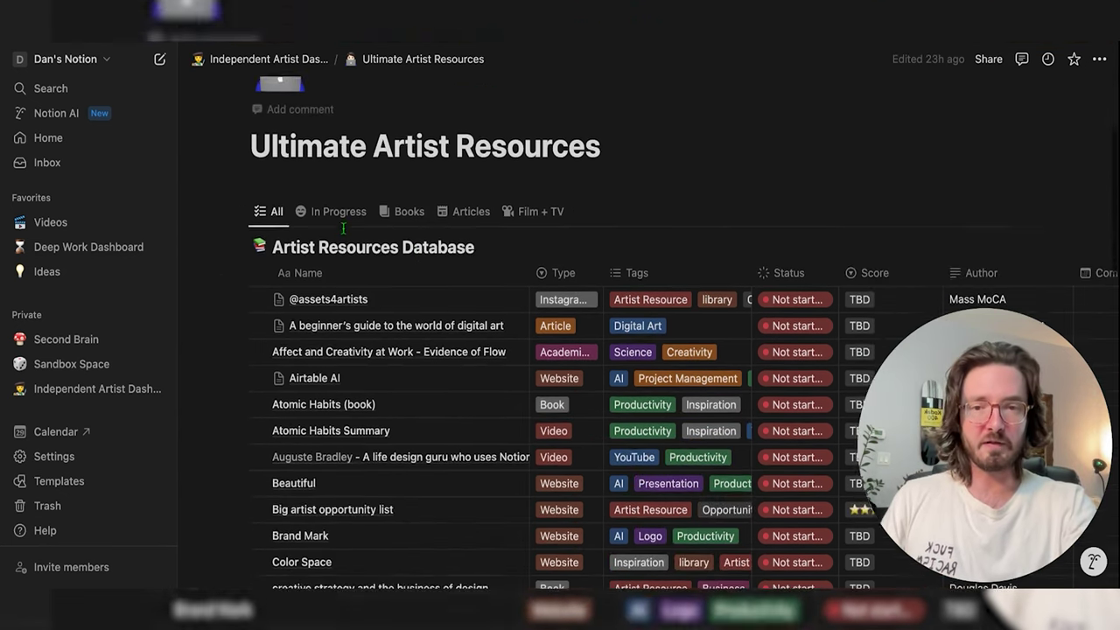
pyautogui.scroll(-3, 350, 280)
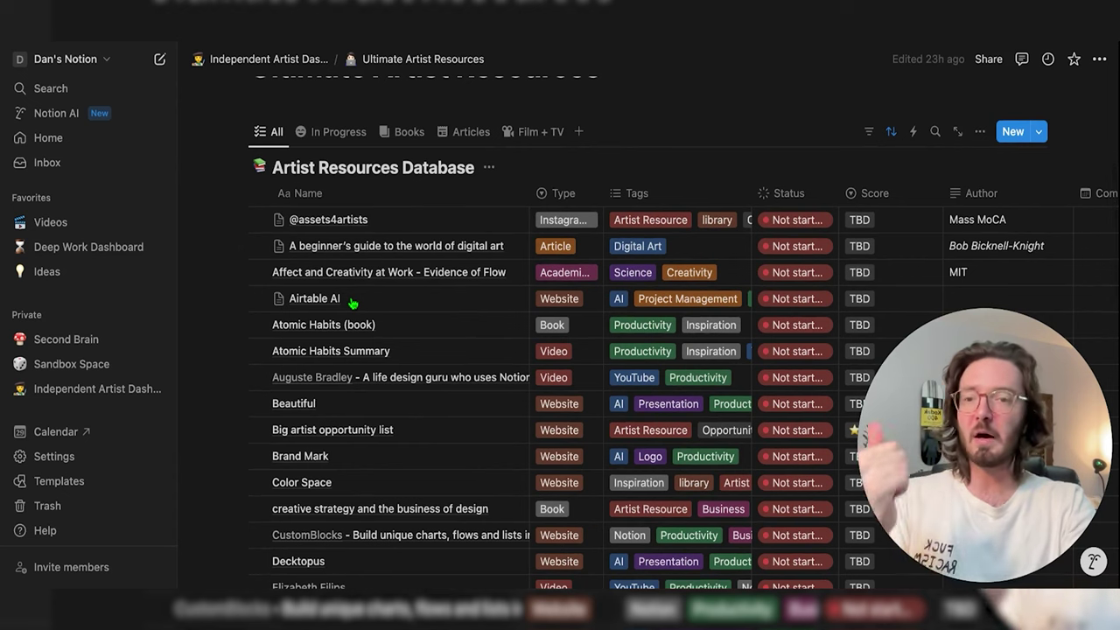
pyautogui.scroll(-2, 559, 350)
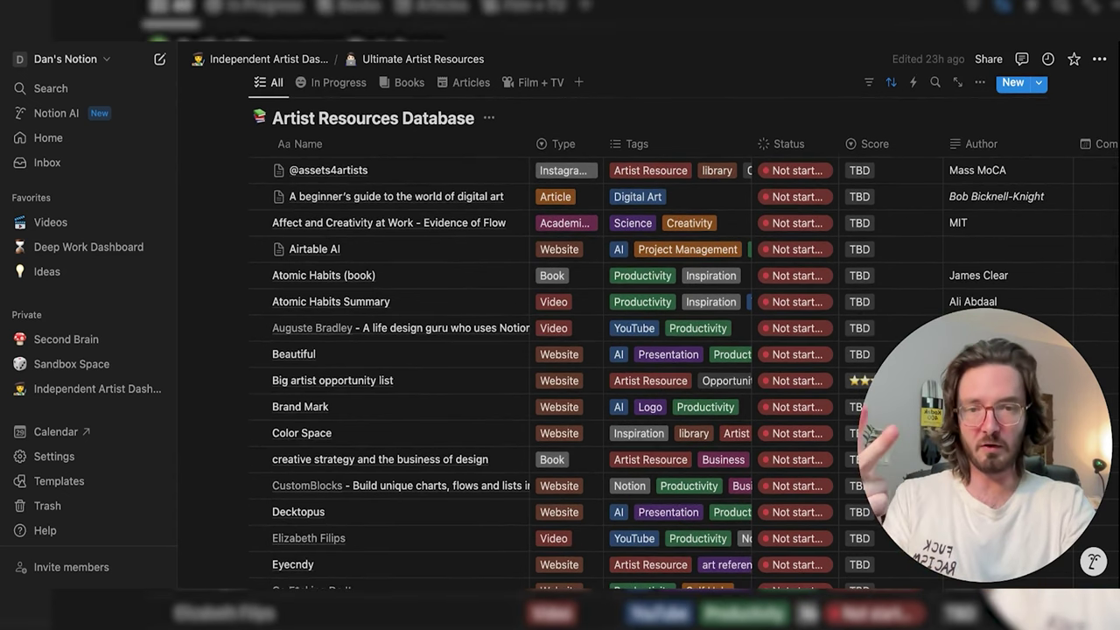
pyautogui.scroll(-1, 560, 350)
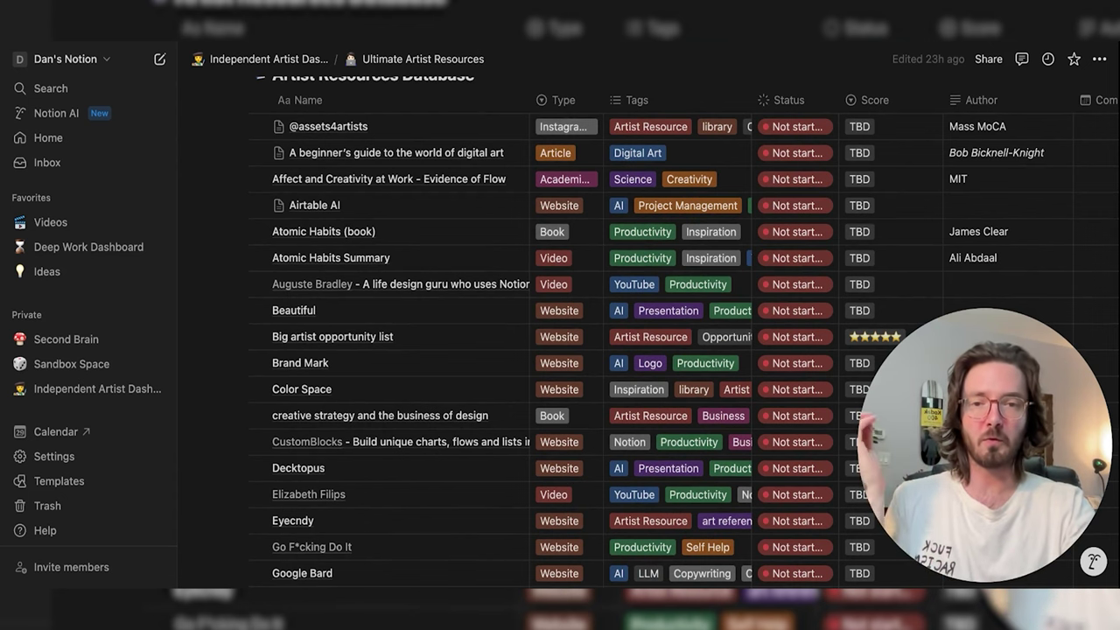
pyautogui.scroll(-4, 369, 332)
pyautogui.scroll(-1, 369, 333)
pyautogui.scroll(-6, 369, 333)
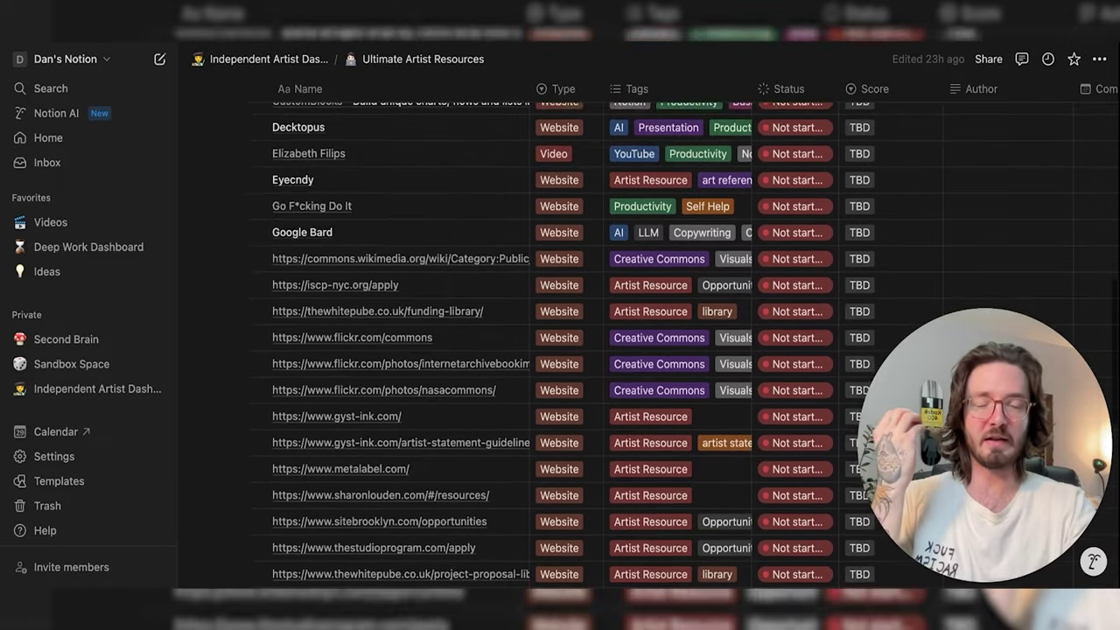
pyautogui.scroll(-4, 369, 333)
pyautogui.scroll(-2, 369, 333)
pyautogui.scroll(20, 456, 423)
pyautogui.scroll(-1, 457, 423)
pyautogui.click(506, 423)
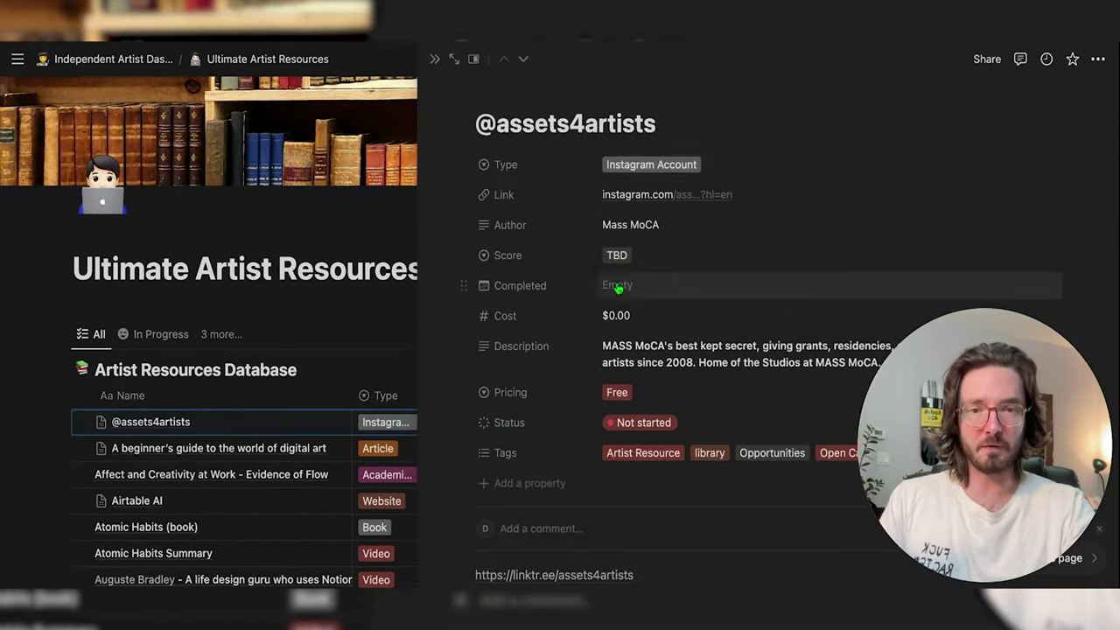
pyautogui.scroll(-4, 617, 289)
pyautogui.scroll(4, 537, 290)
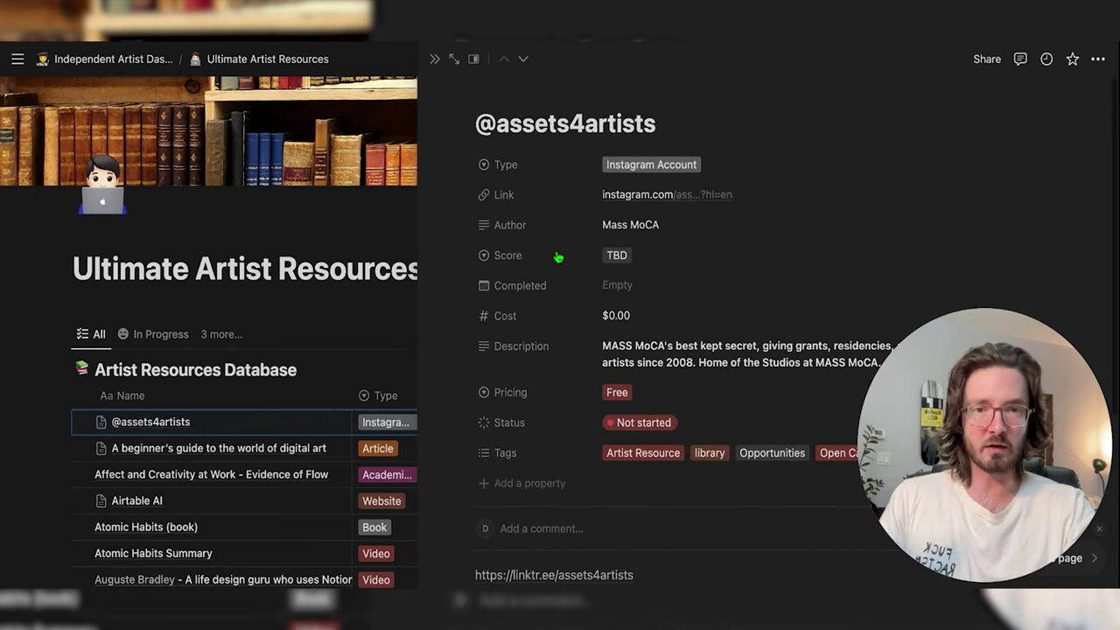
pyautogui.scroll(-6, 557, 255)
pyautogui.scroll(5, 557, 256)
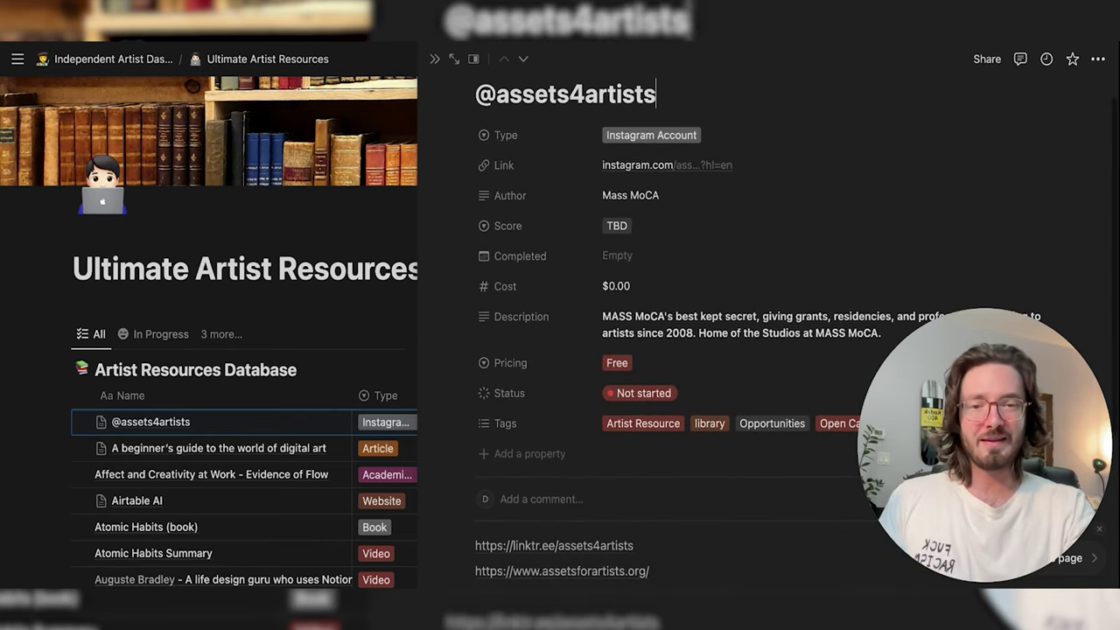
pyautogui.click(434, 60)
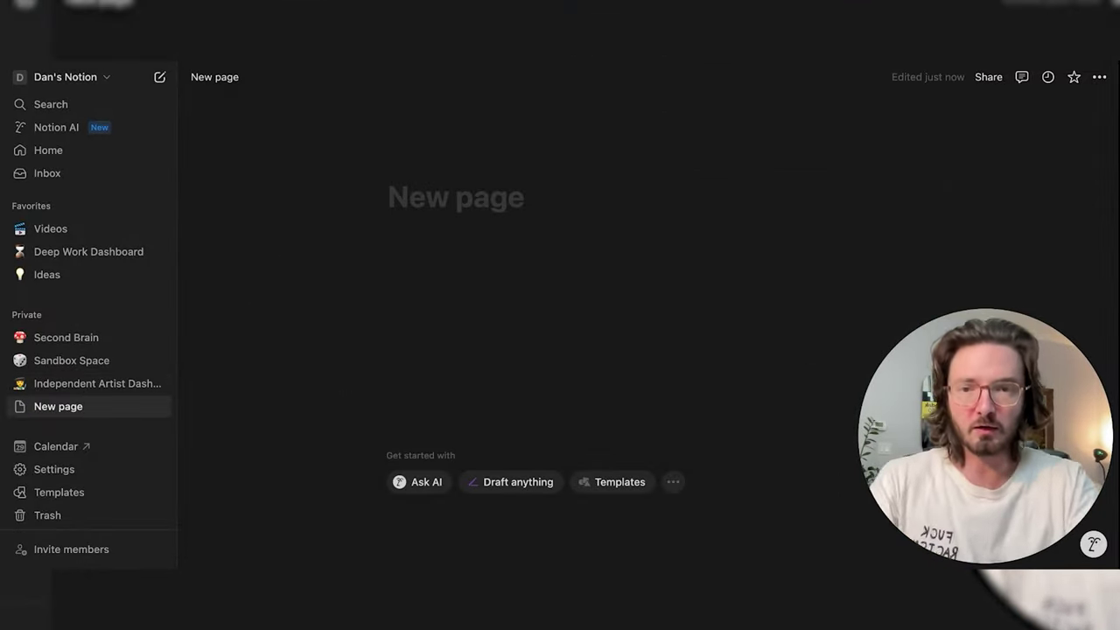
# Title the page 'Independent Artist Dashboard' and give it the flower still-life cover
pyautogui.write('Inde')
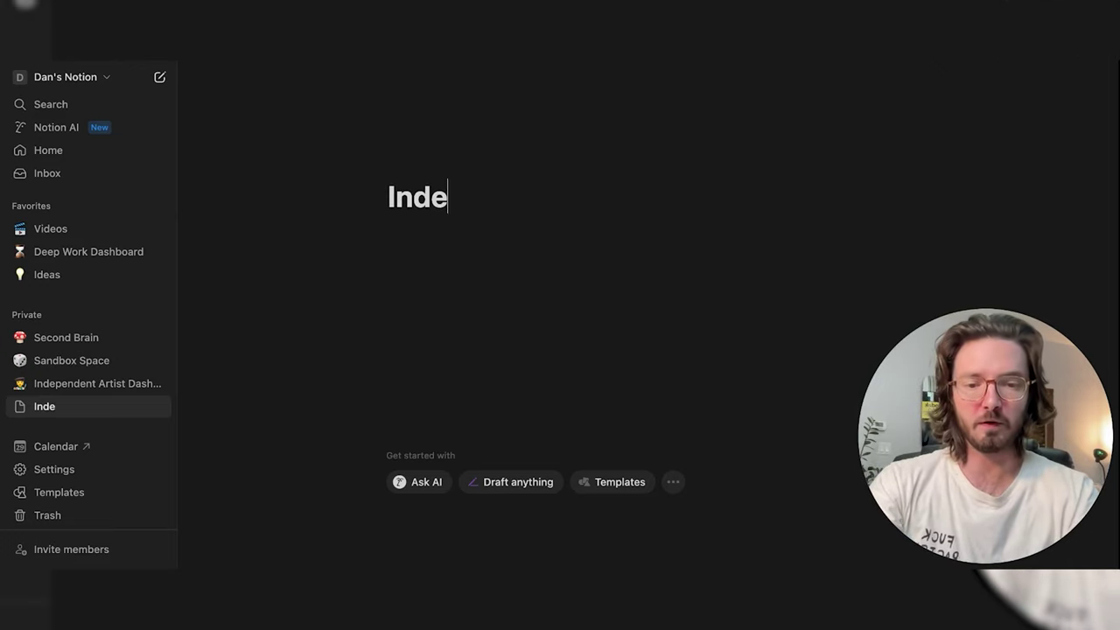
pyautogui.write('pendent ')
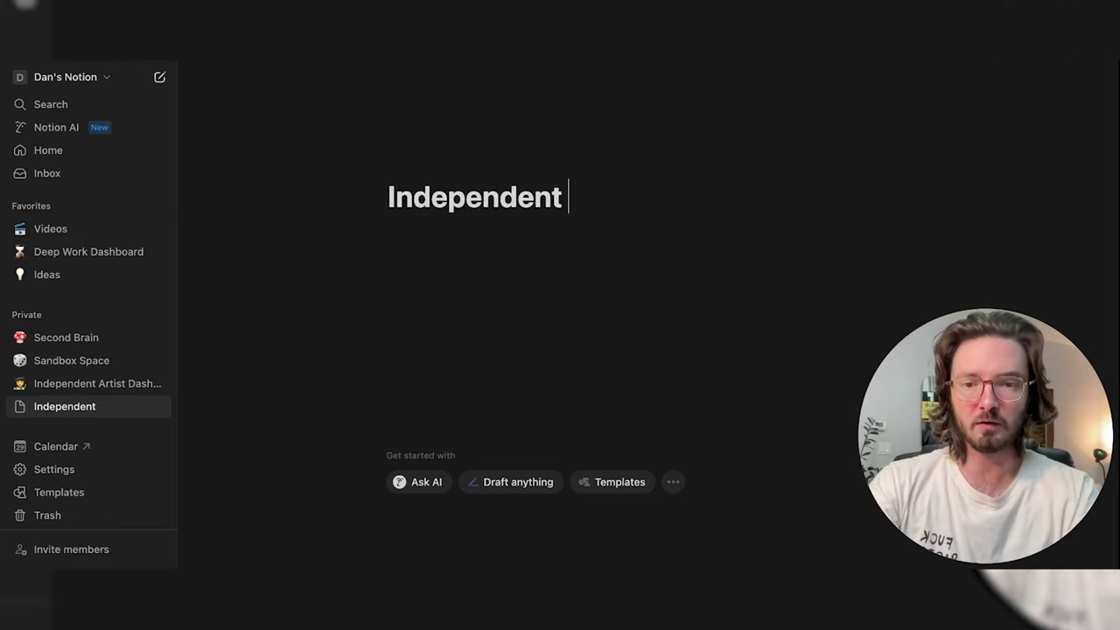
pyautogui.write('Artist Dash')
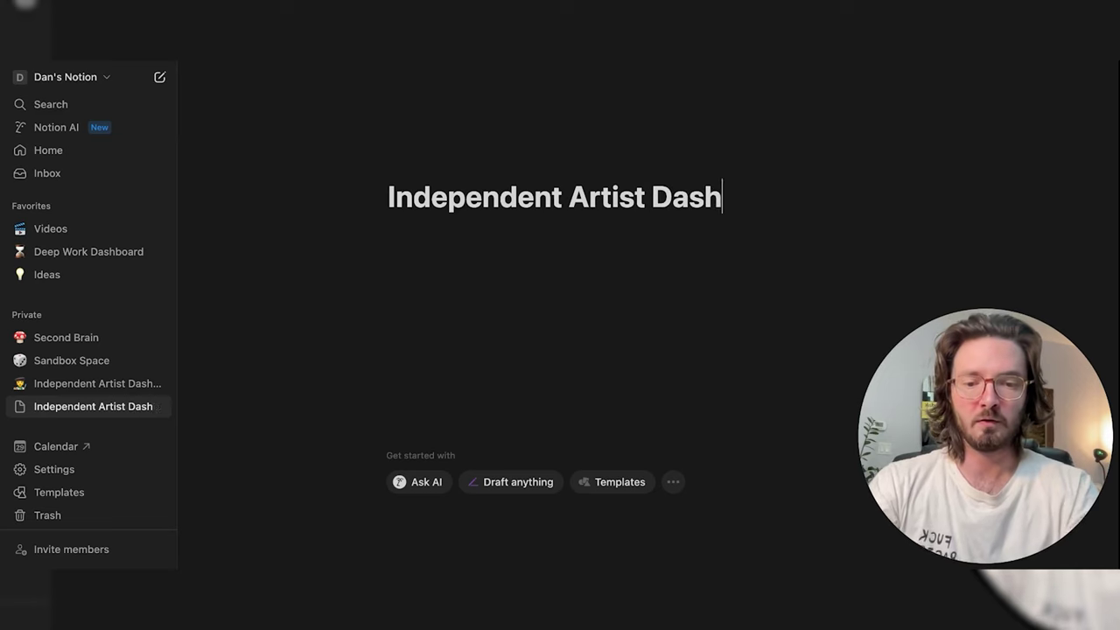
pyautogui.write('board')
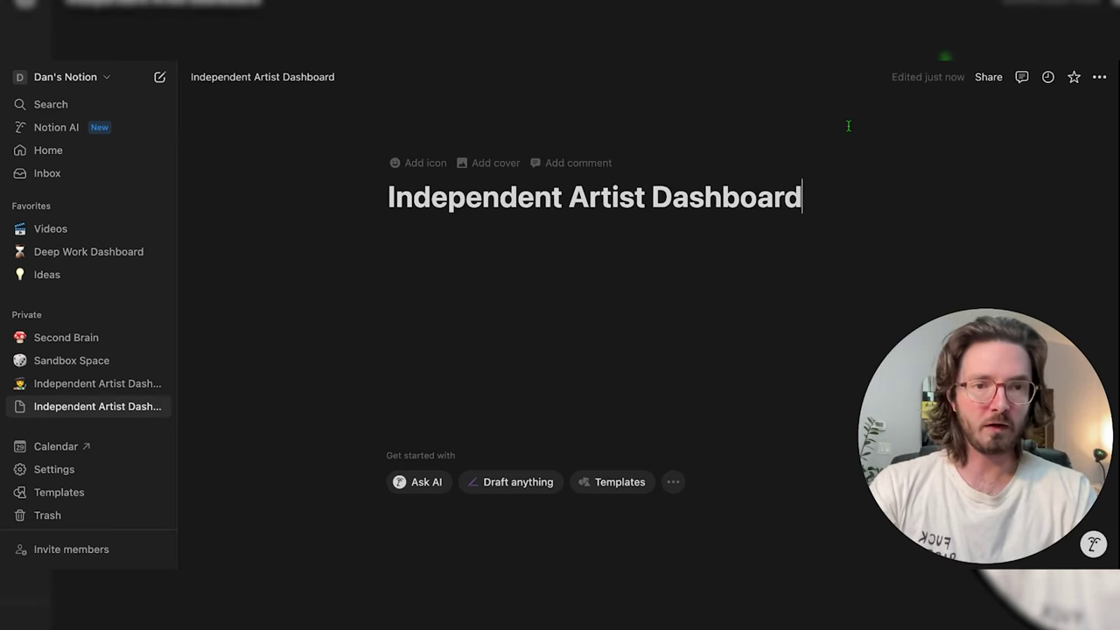
pyautogui.click(475, 162)
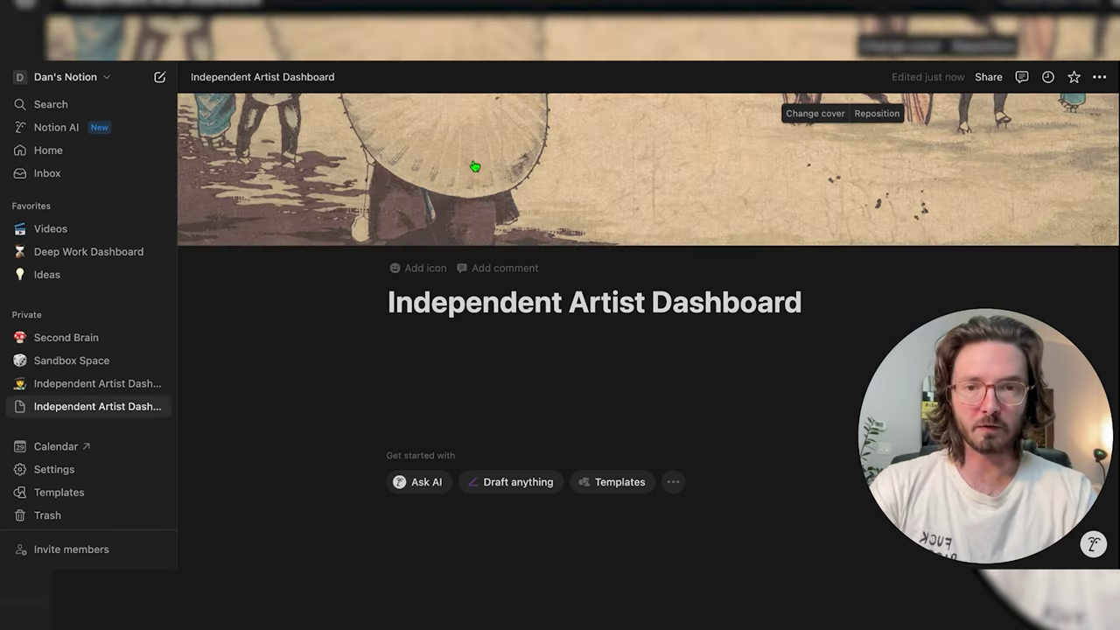
pyautogui.click(809, 115)
pyautogui.scroll(-5, 704, 261)
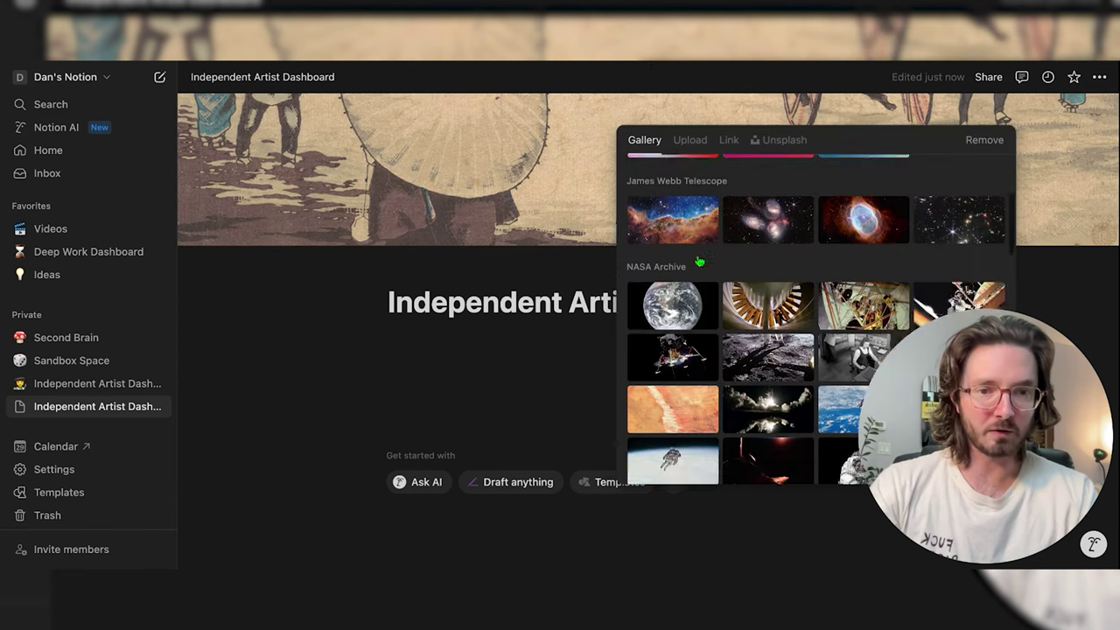
pyautogui.scroll(-8, 699, 261)
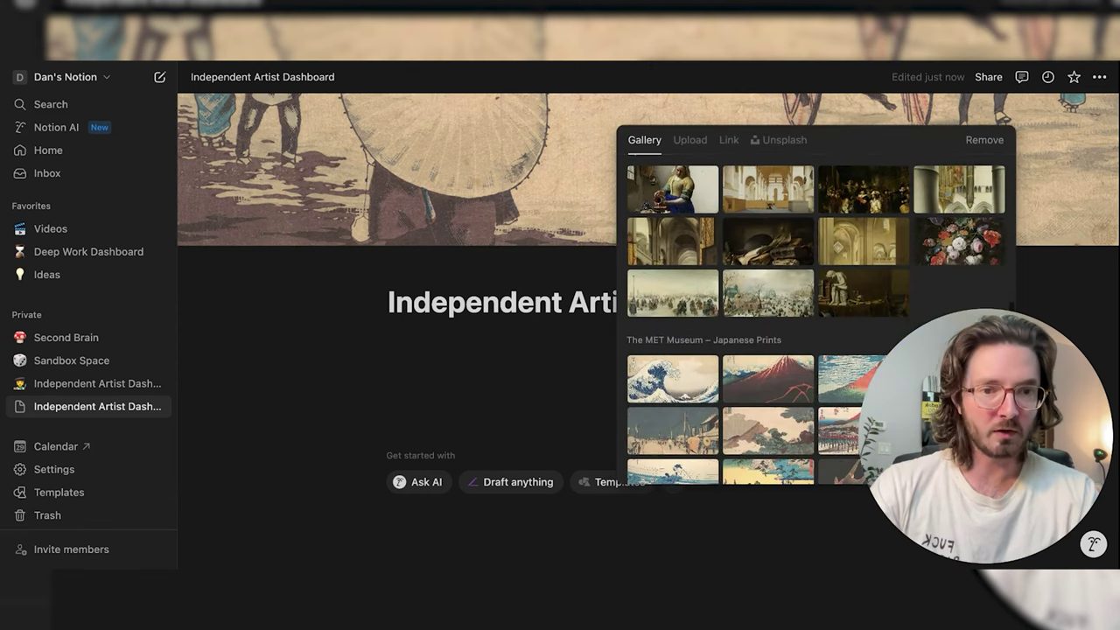
pyautogui.click(949, 226)
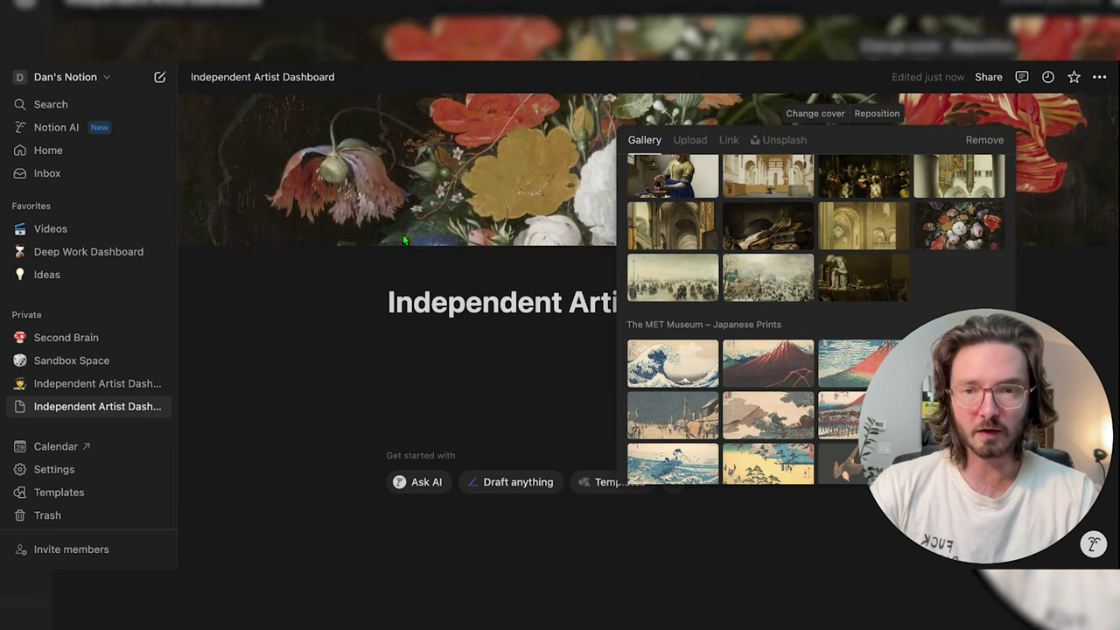
pyautogui.click(403, 236)
# Set the page icon to the artist palette emoji
pyautogui.click(415, 269)
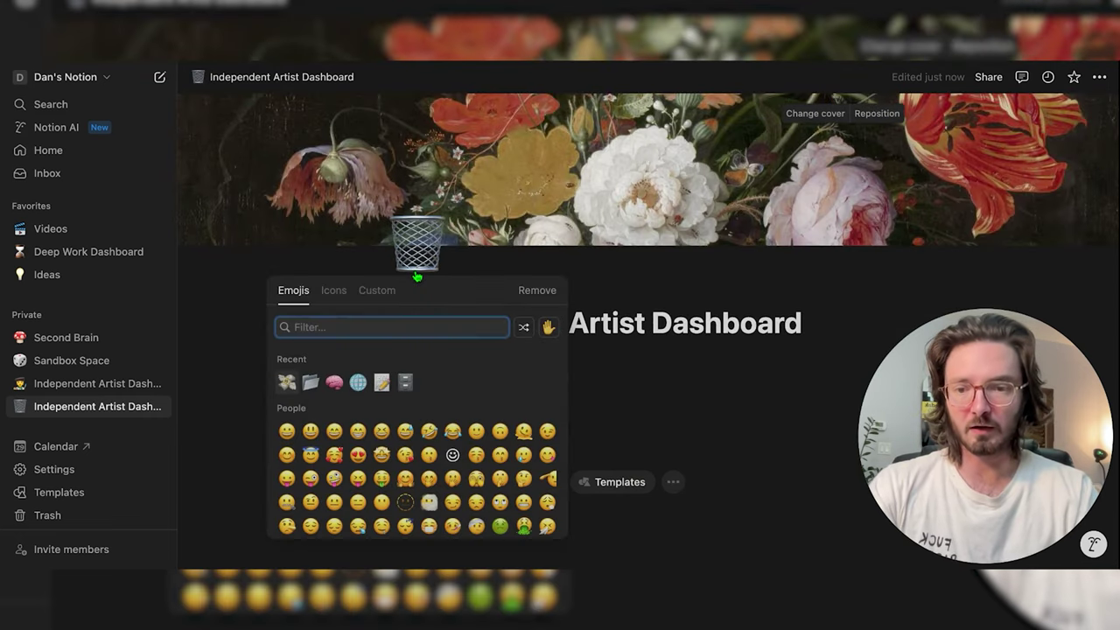
pyautogui.write('art')
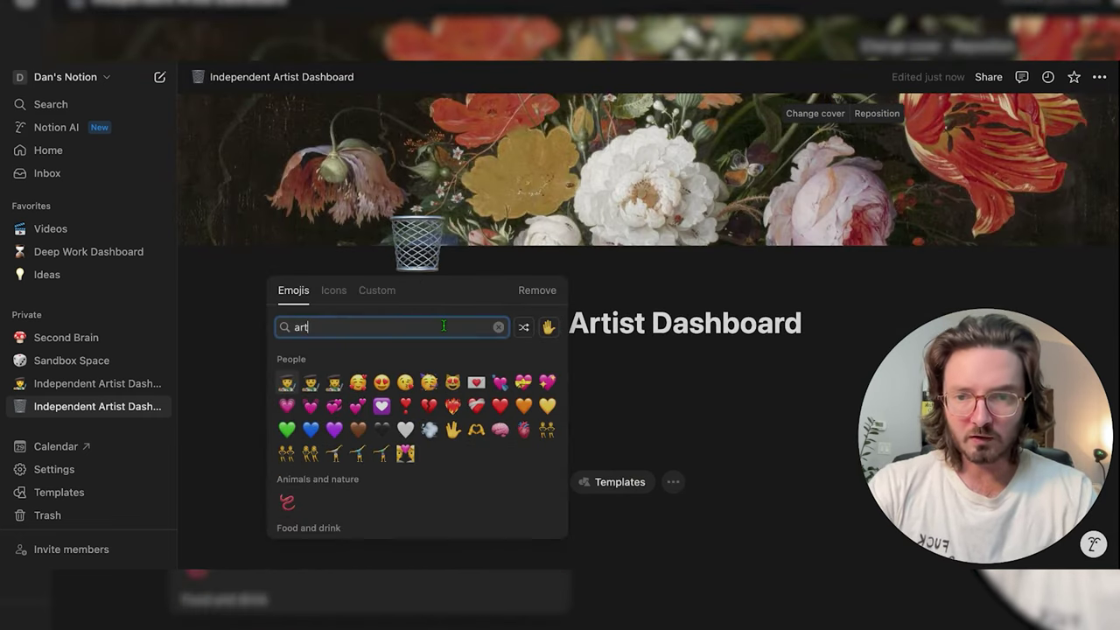
pyautogui.scroll(-1, 449, 408)
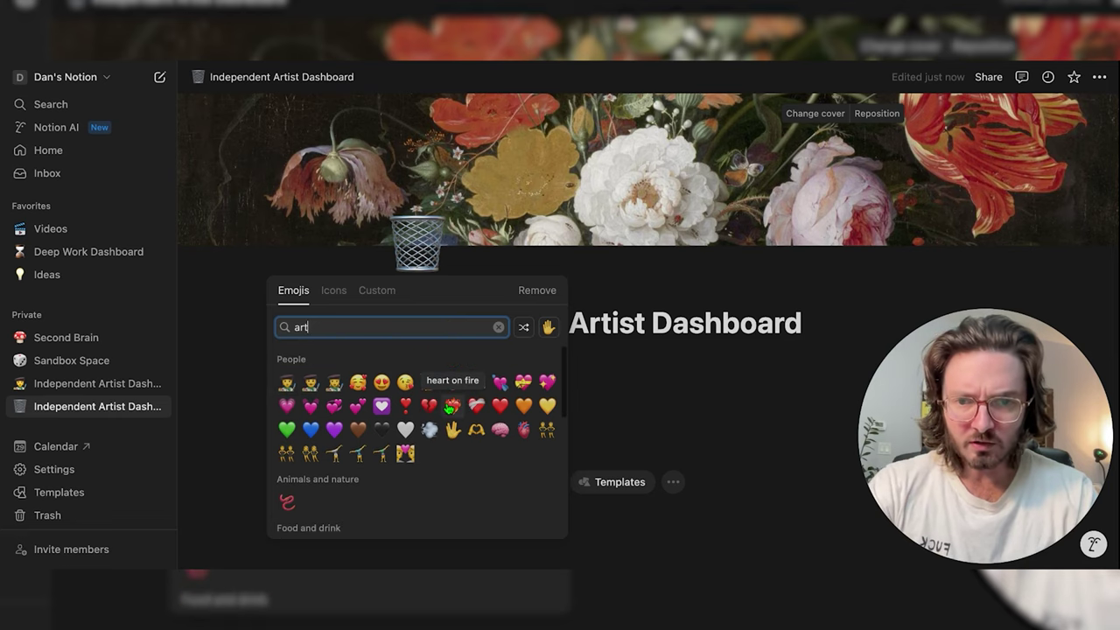
pyautogui.scroll(-5, 449, 408)
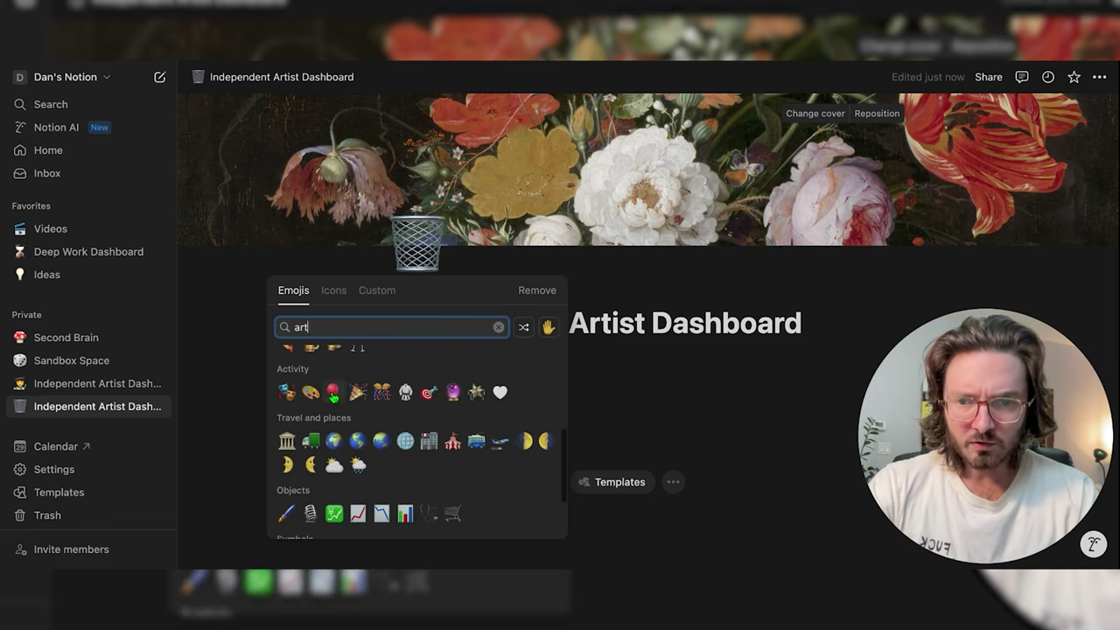
pyautogui.click(314, 397)
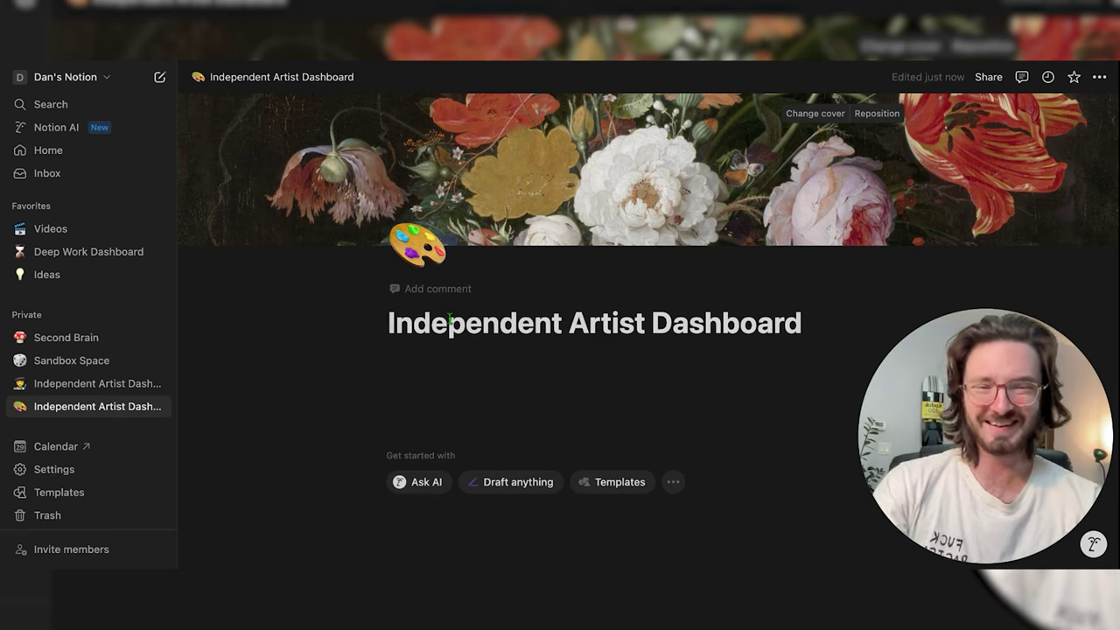
pyautogui.scroll(-2, 449, 320)
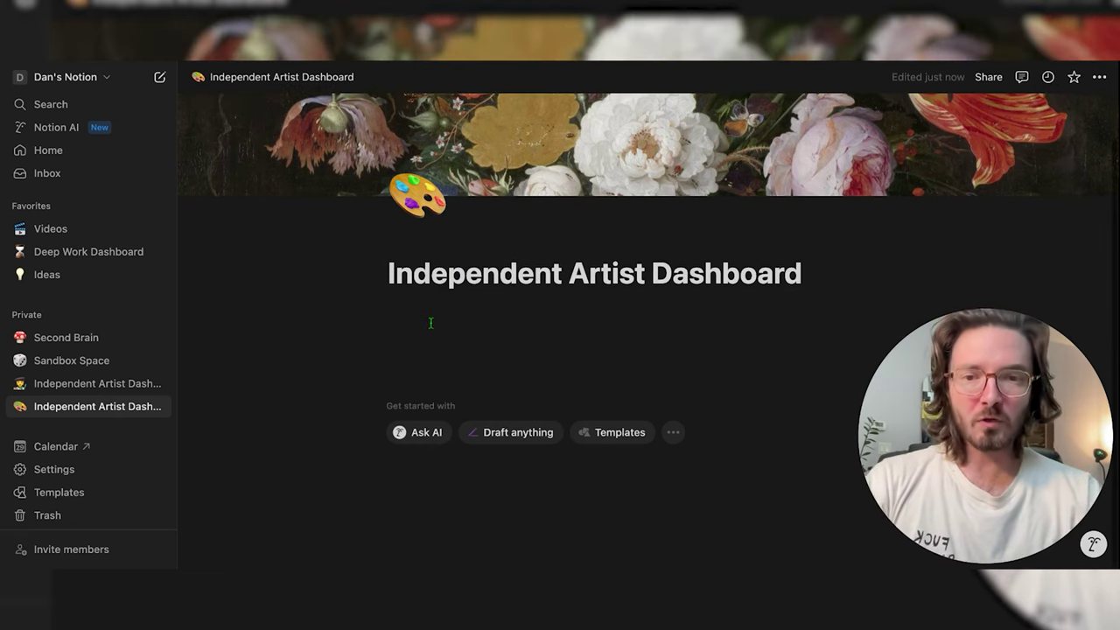
# Add a quote block reading 'This is' under the title
pyautogui.click(428, 321)
pyautogui.write('/')
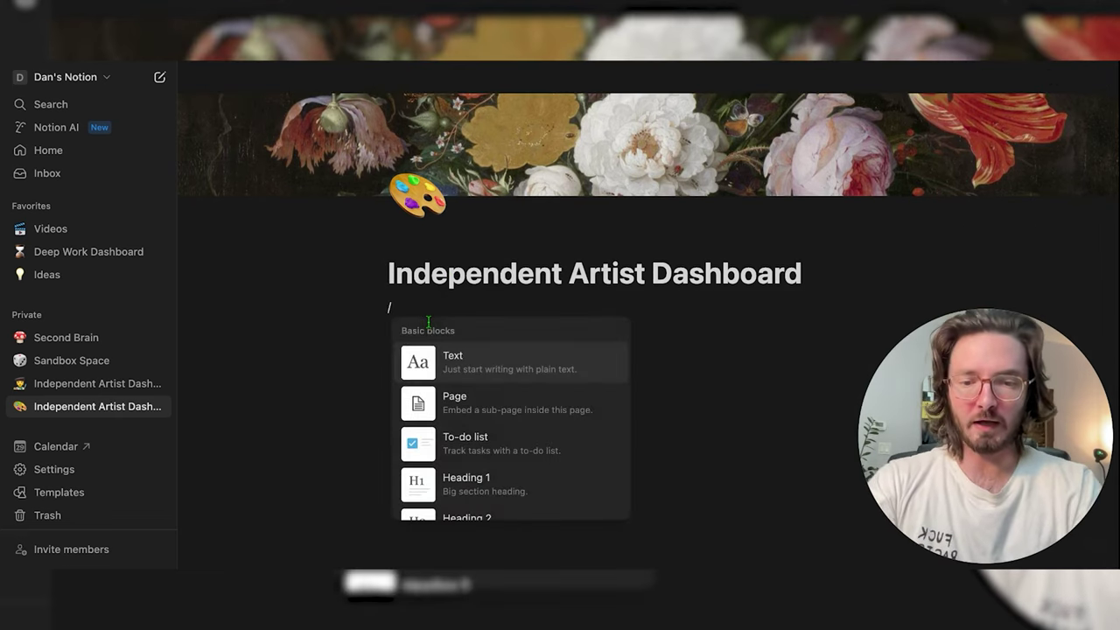
pyautogui.write('quo')
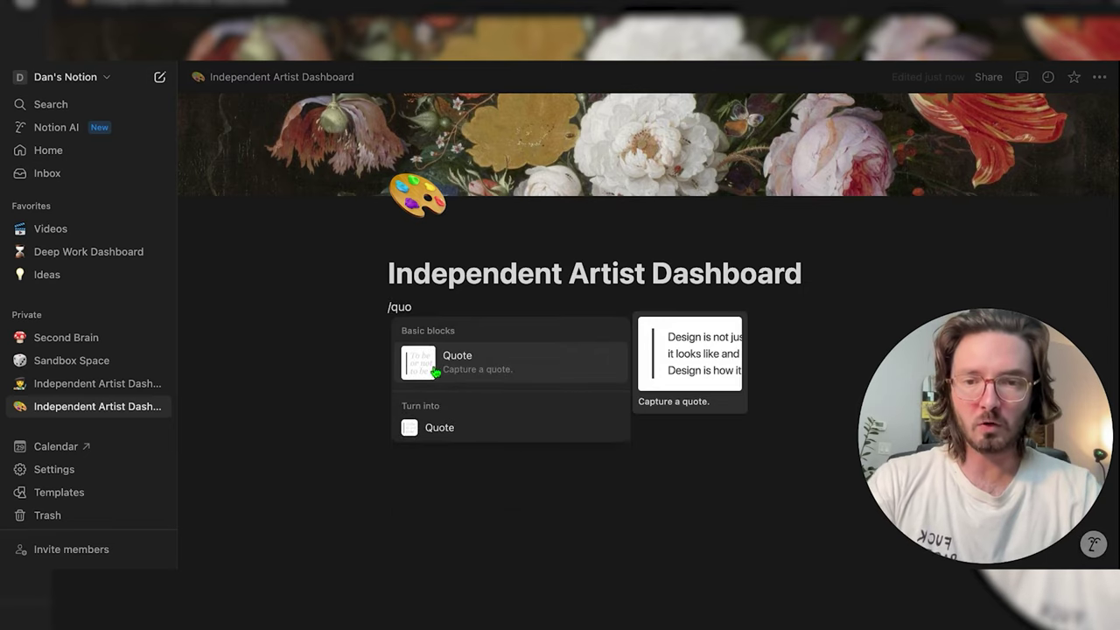
pyautogui.click(455, 365)
pyautogui.write('This is my')
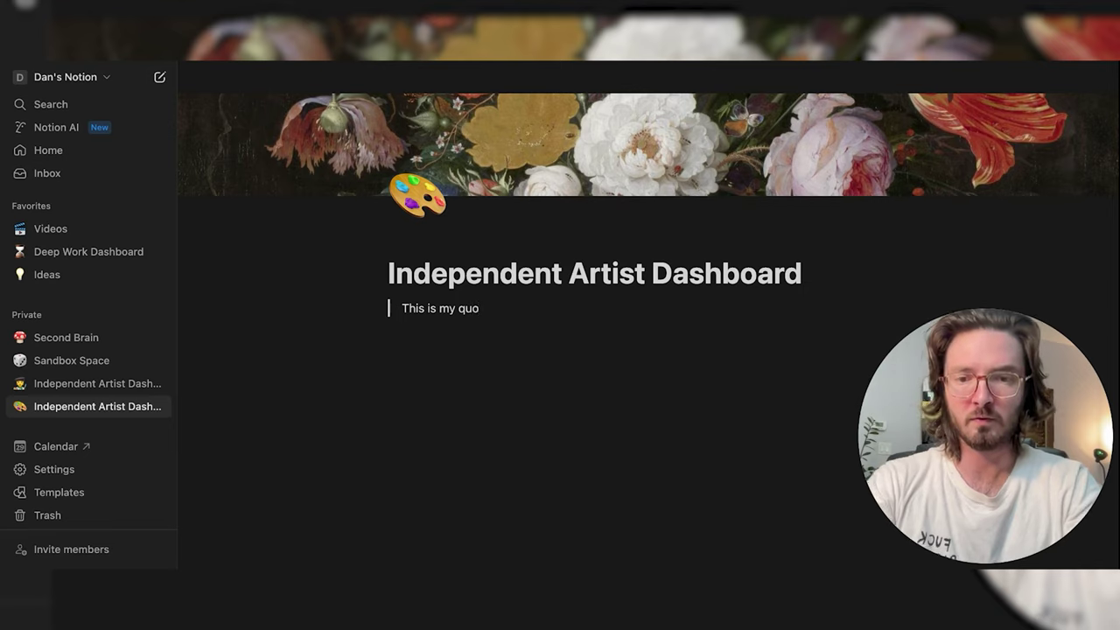
pyautogui.press('Return')
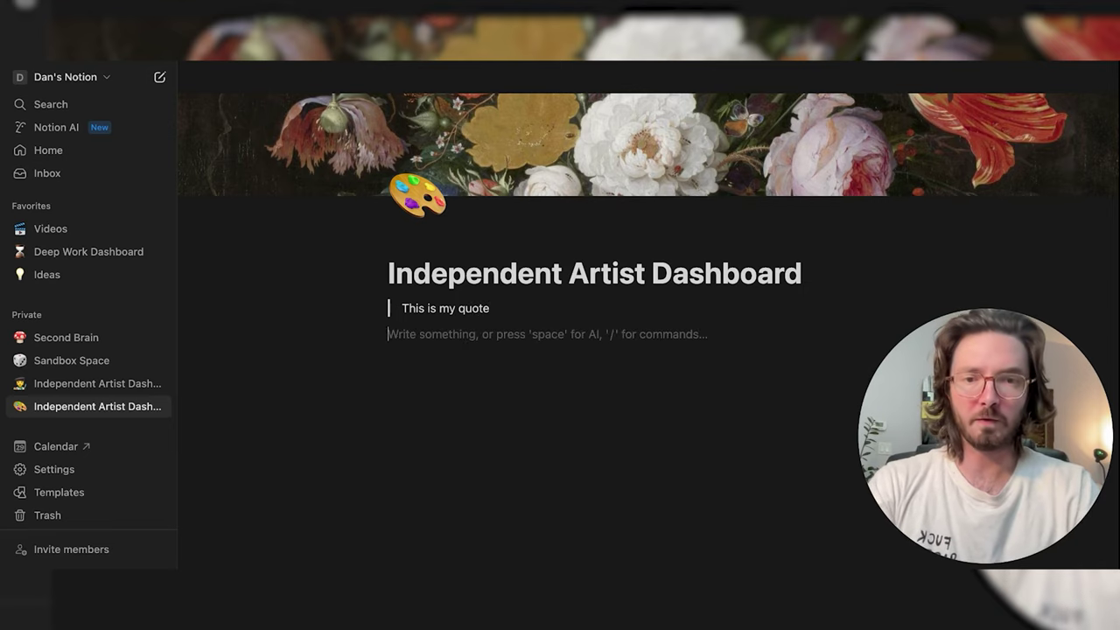
# Insert a button block named 'My CV' below the quote
pyautogui.write('/bot')
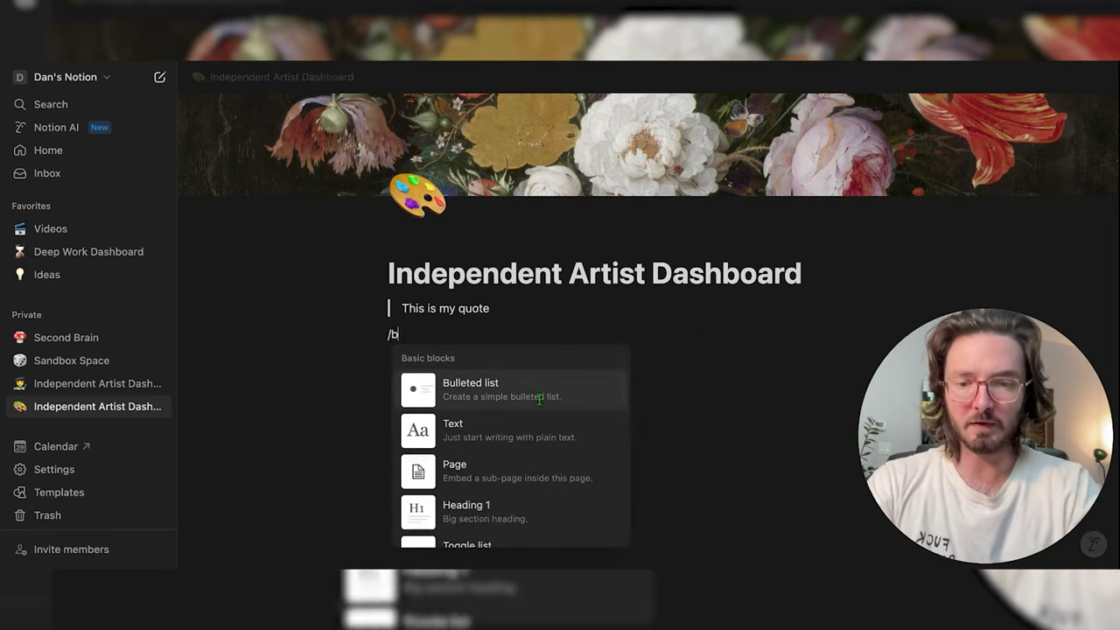
pyautogui.press('BackSpace')
pyautogui.press('BackSpace')
pyautogui.press('BackSpace')
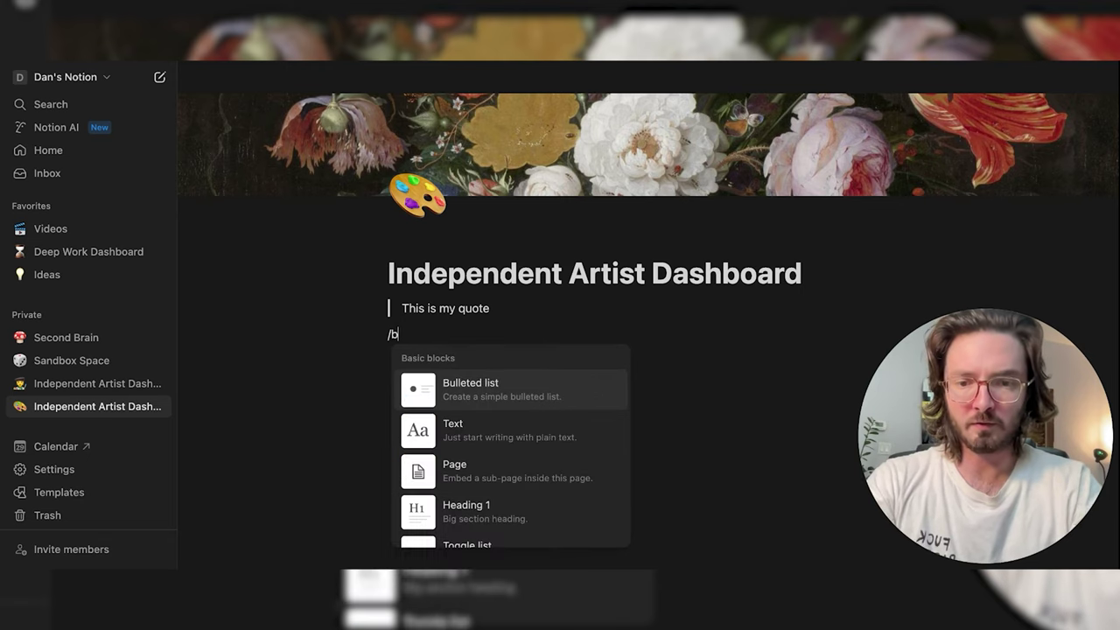
pyautogui.write('but')
pyautogui.press('Return')
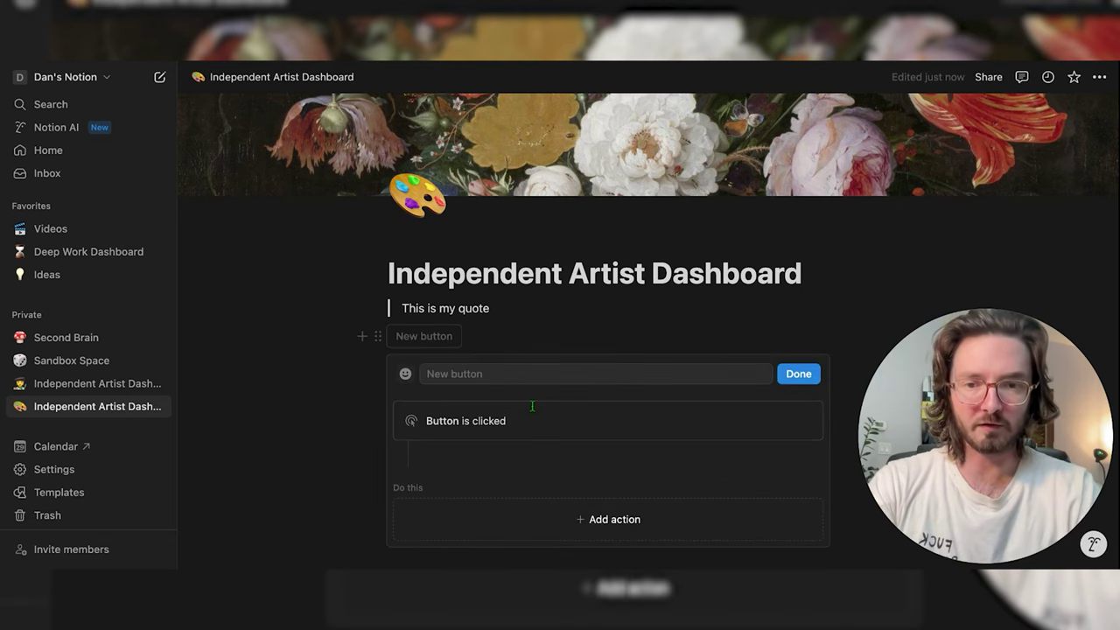
pyautogui.scroll(-1, 558, 391)
pyautogui.click(516, 341)
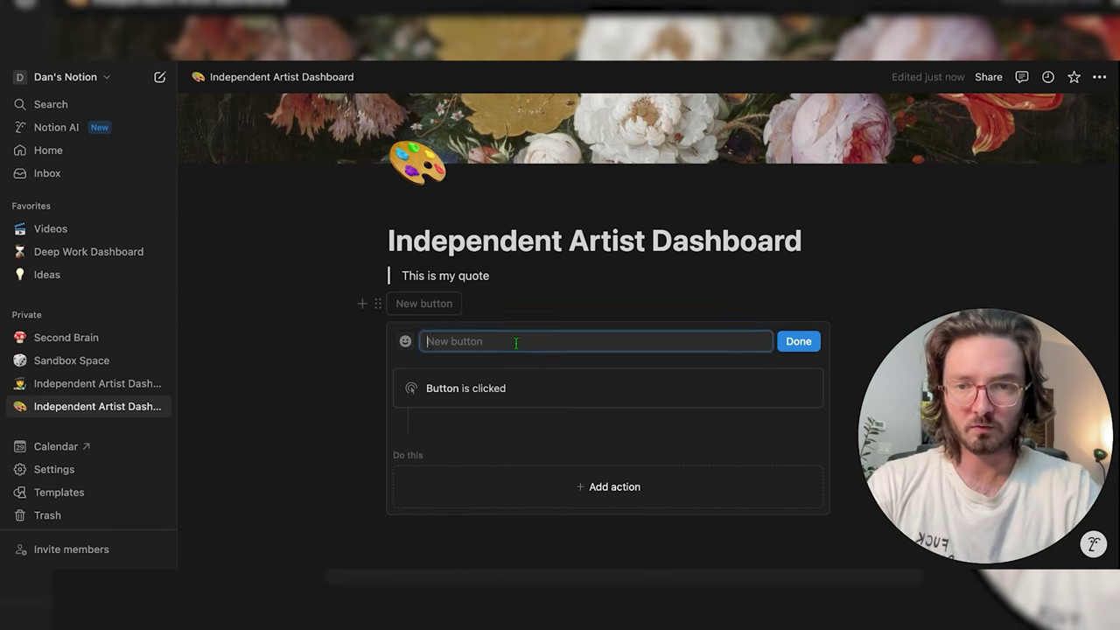
pyautogui.write('My CV')
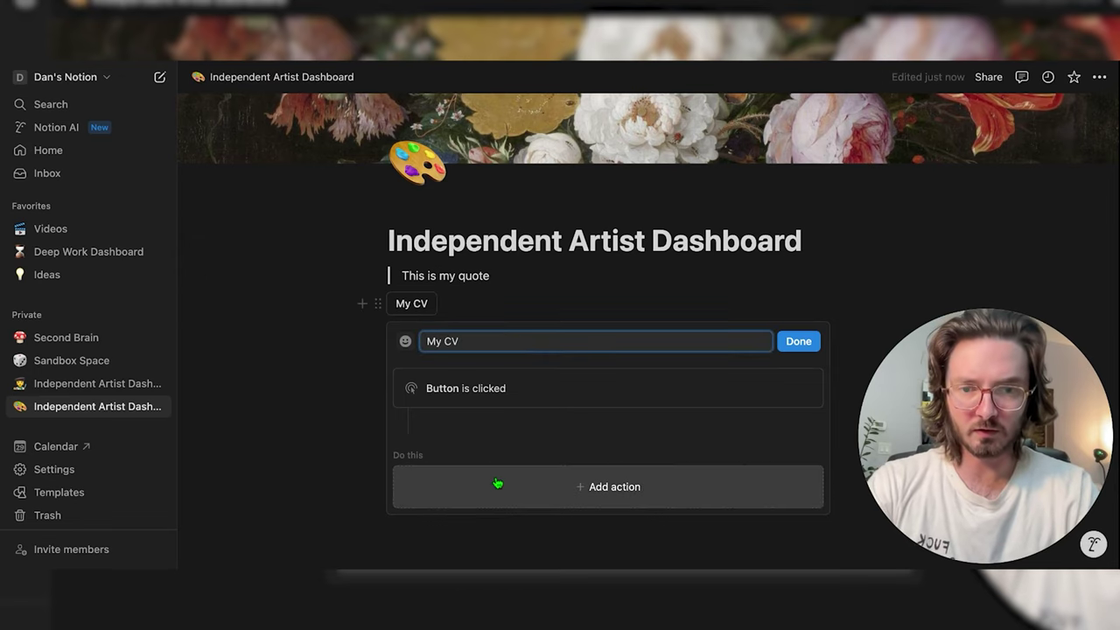
# Make the My CV button open youtube.com
pyautogui.click(598, 489)
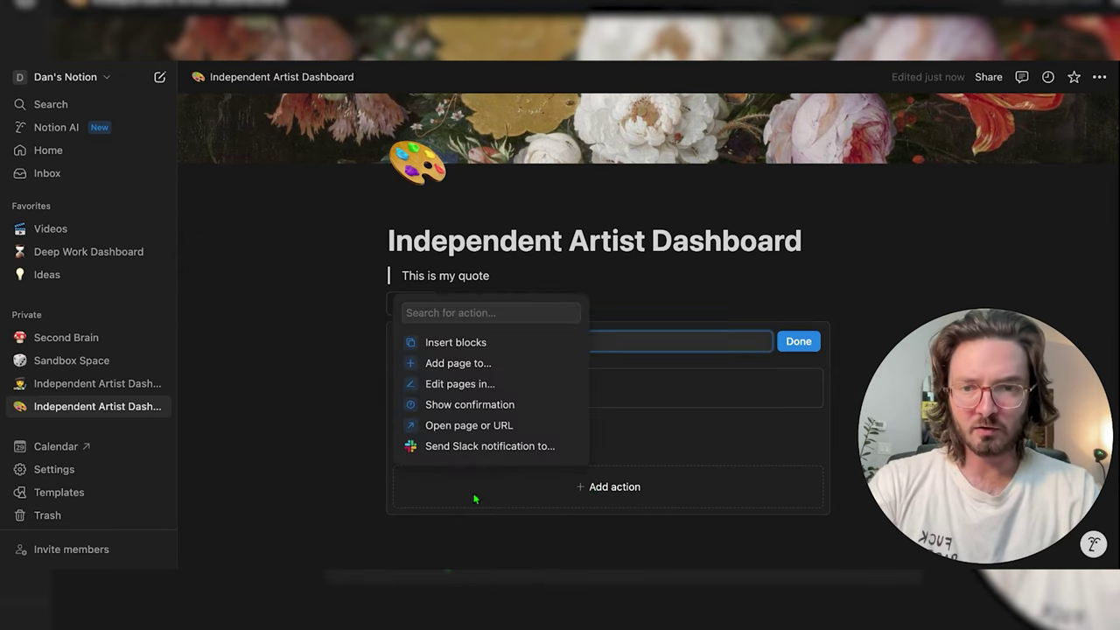
pyautogui.click(444, 429)
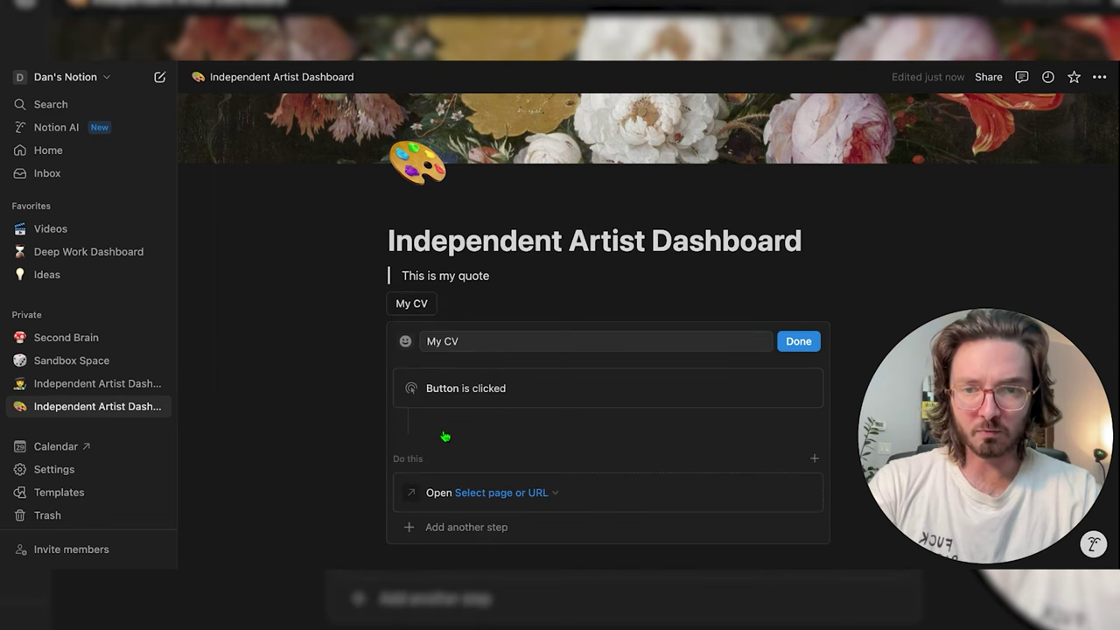
pyautogui.scroll(-1, 484, 475)
pyautogui.click(501, 462)
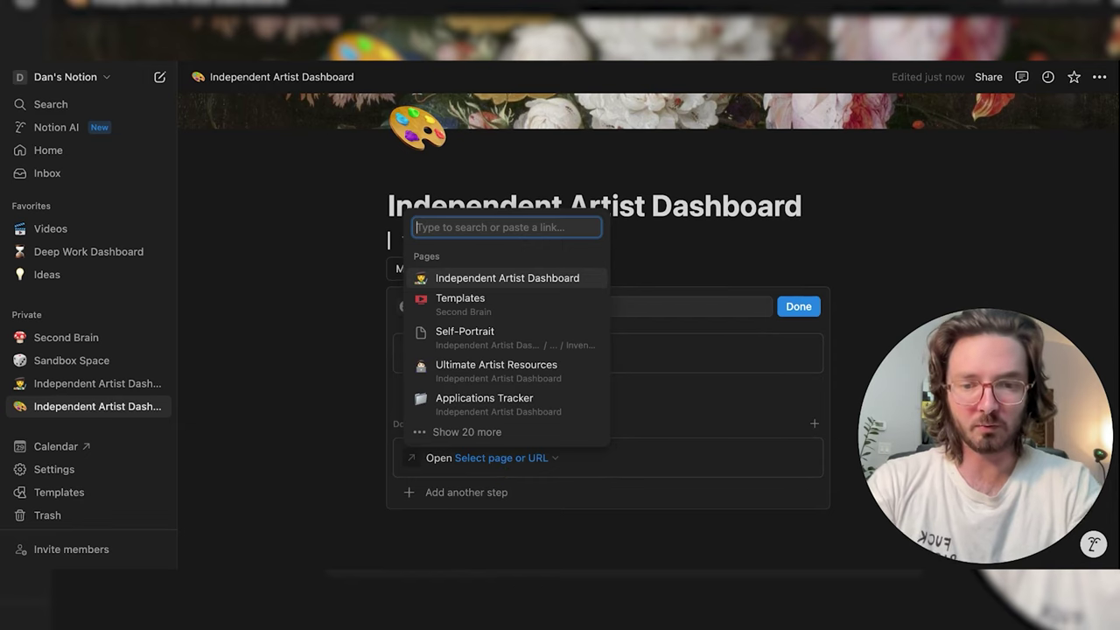
pyautogui.write('youtube')
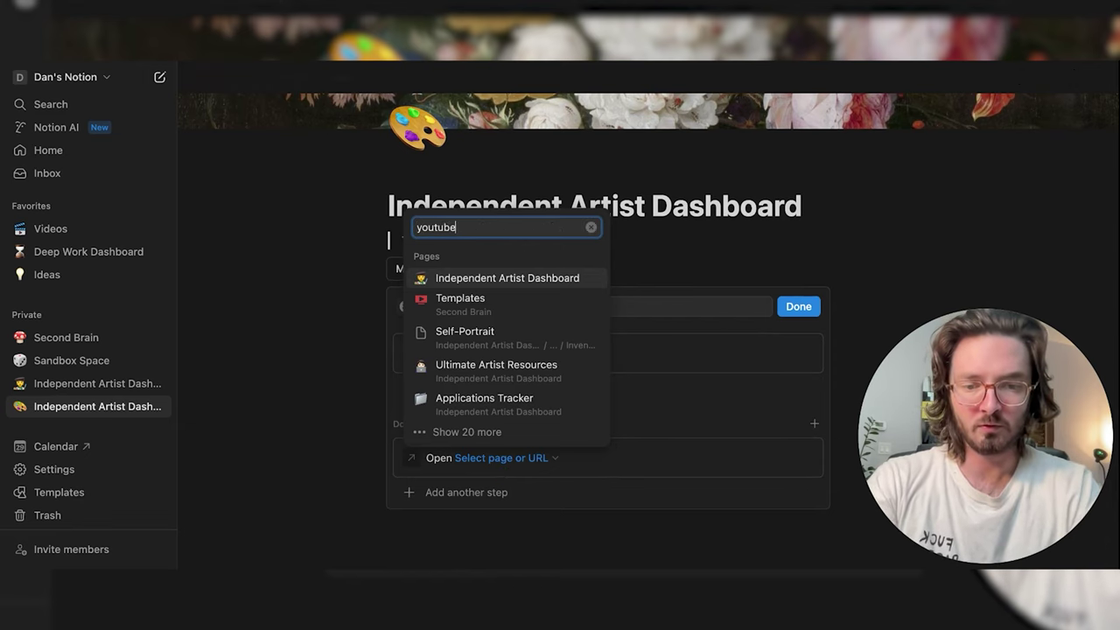
pyautogui.write('.com')
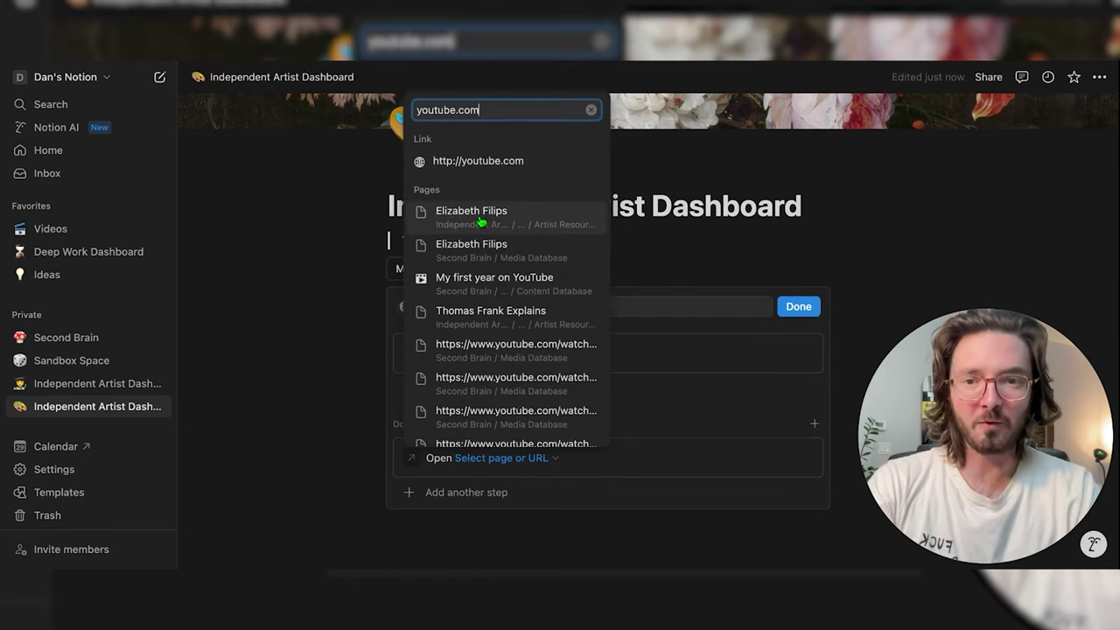
pyautogui.click(425, 164)
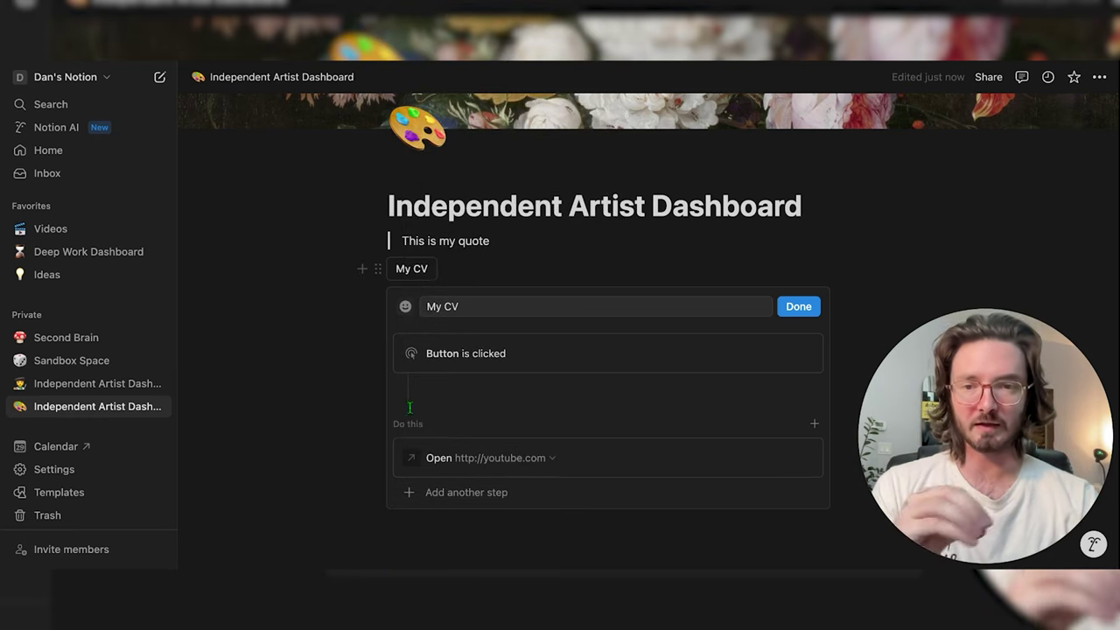
# Give the My CV button a document icon and finish its setup
pyautogui.click(405, 306)
pyautogui.write('doc')
pyautogui.click(419, 386)
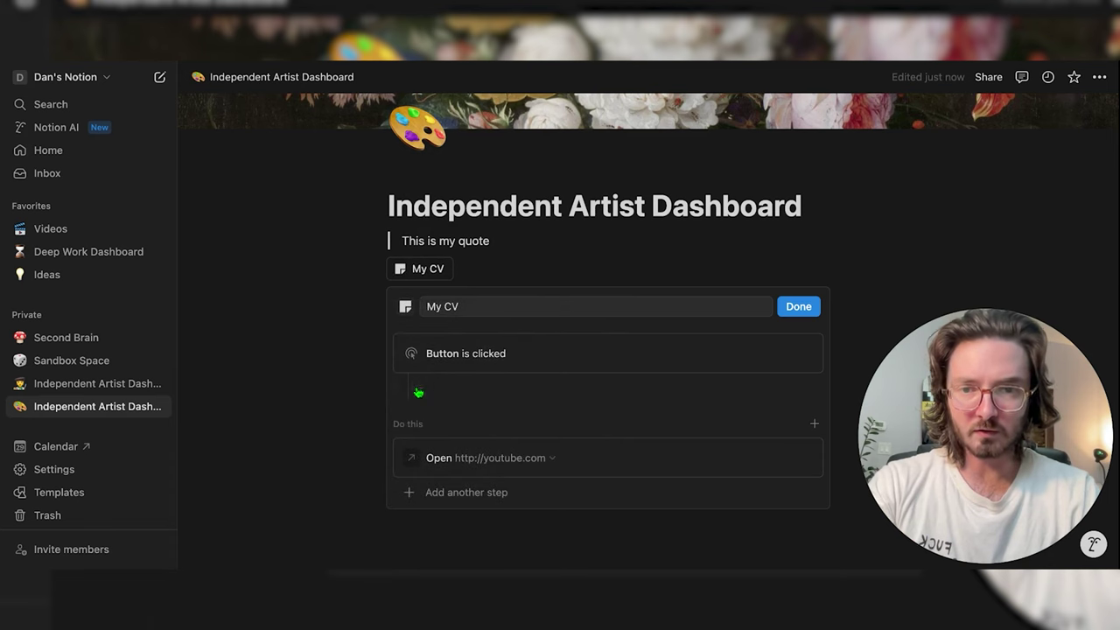
pyautogui.click(805, 311)
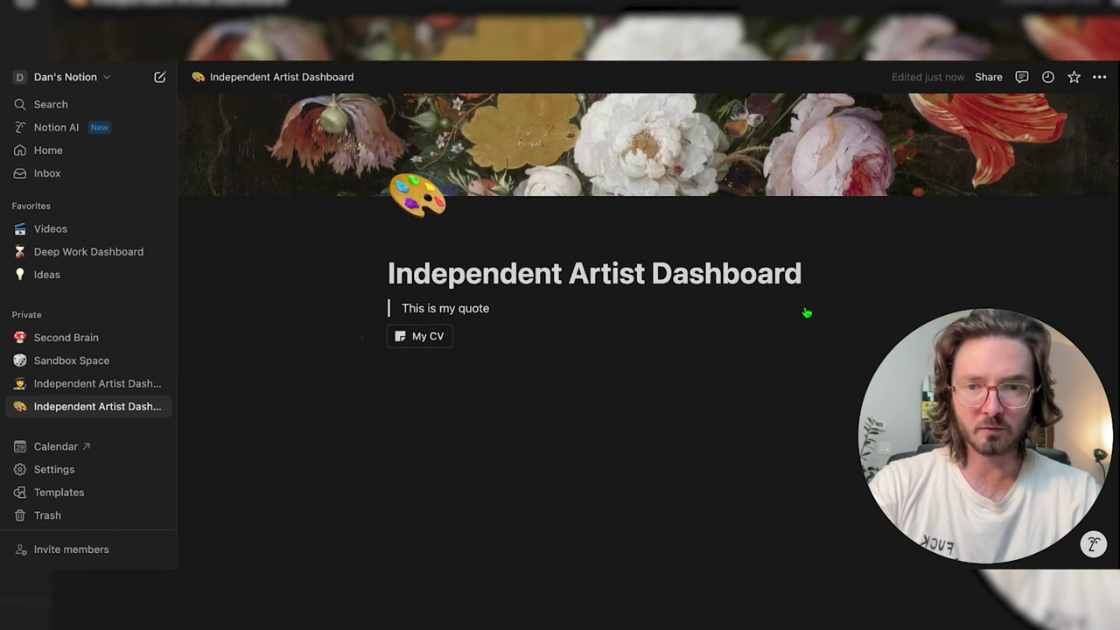
# Turn on full-width layout for the dashboard page
pyautogui.click(1099, 77)
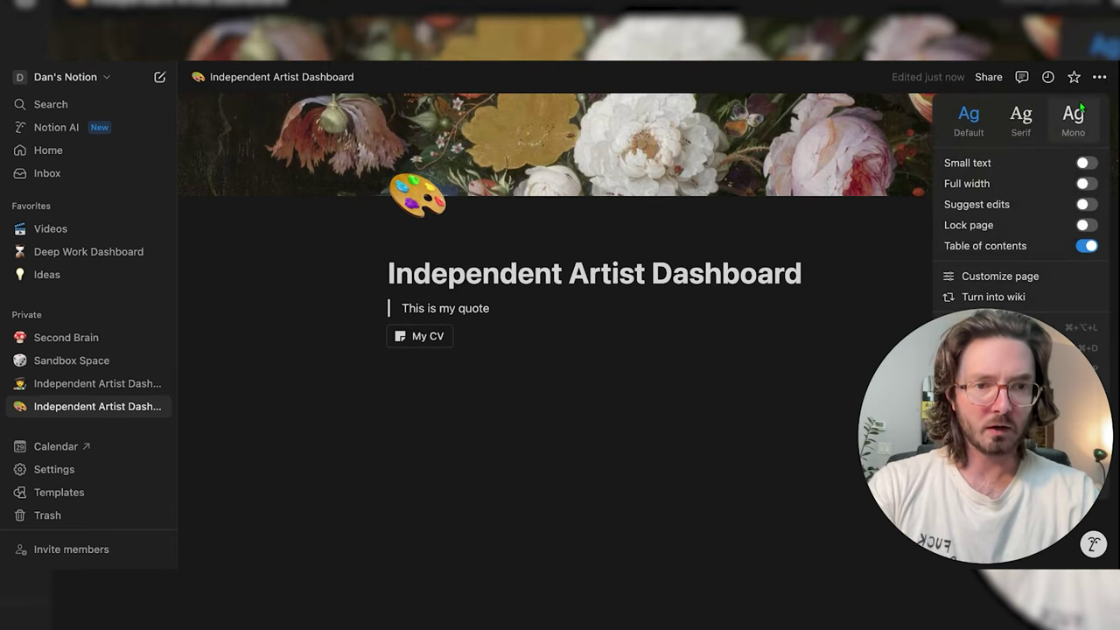
pyautogui.click(1085, 184)
pyautogui.click(539, 372)
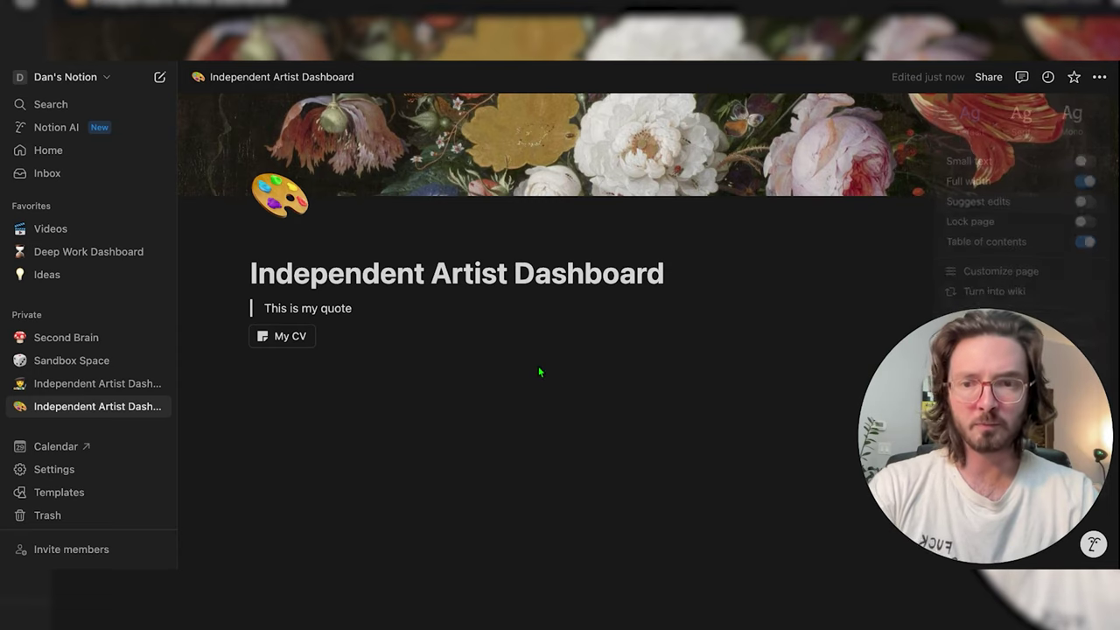
# Duplicate the My CV button twice and arrange the three copies in side-by-side columns
pyautogui.click(263, 366)
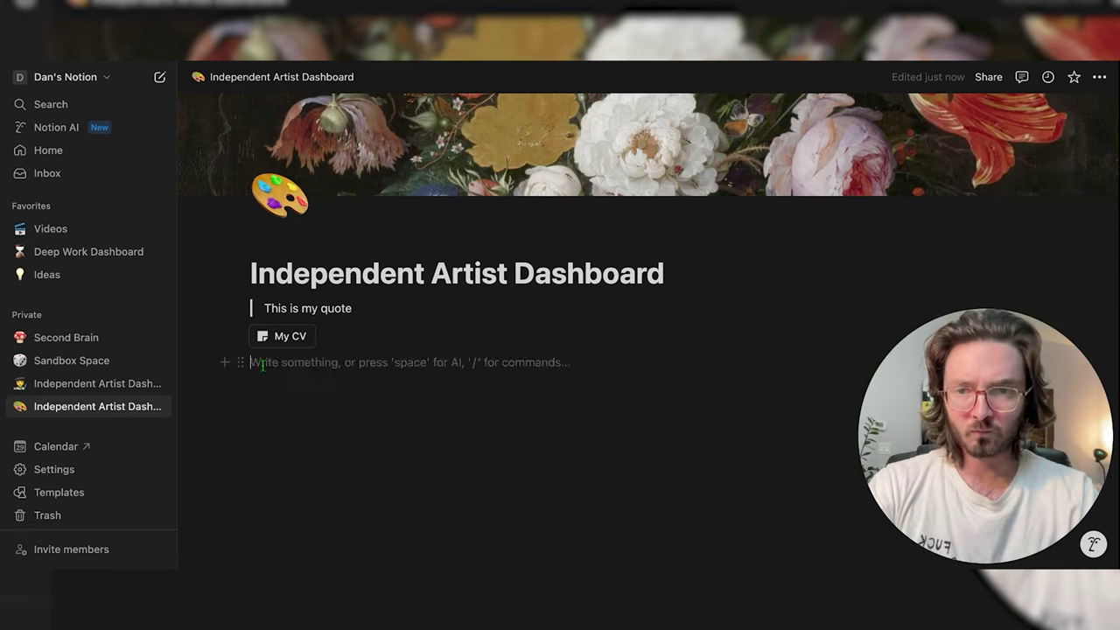
pyautogui.click(237, 335)
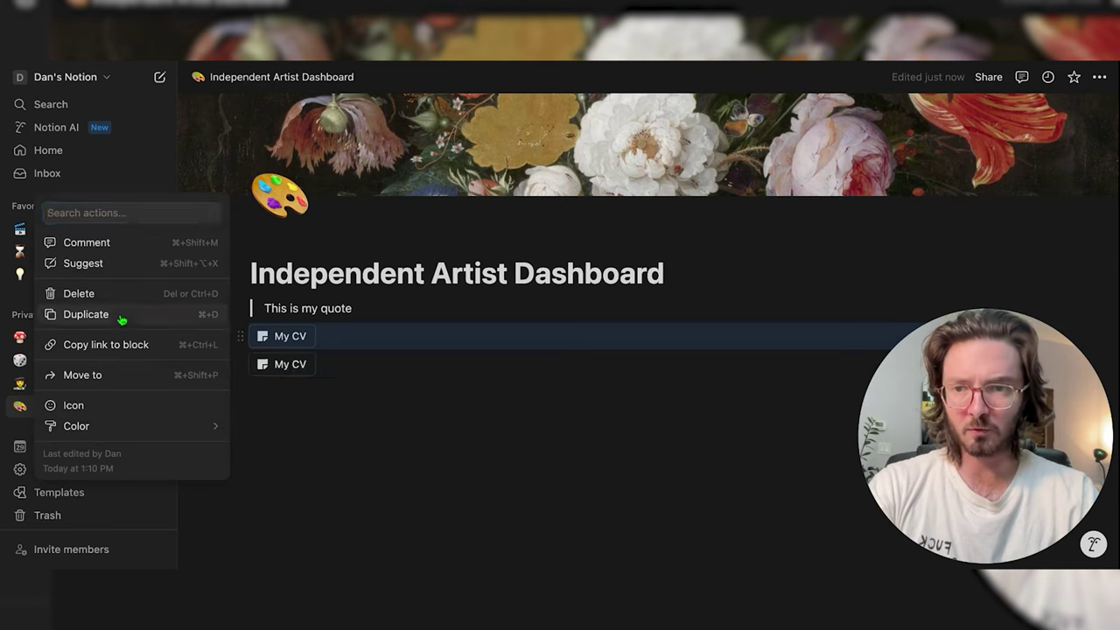
pyautogui.click(121, 317)
pyautogui.click(244, 361)
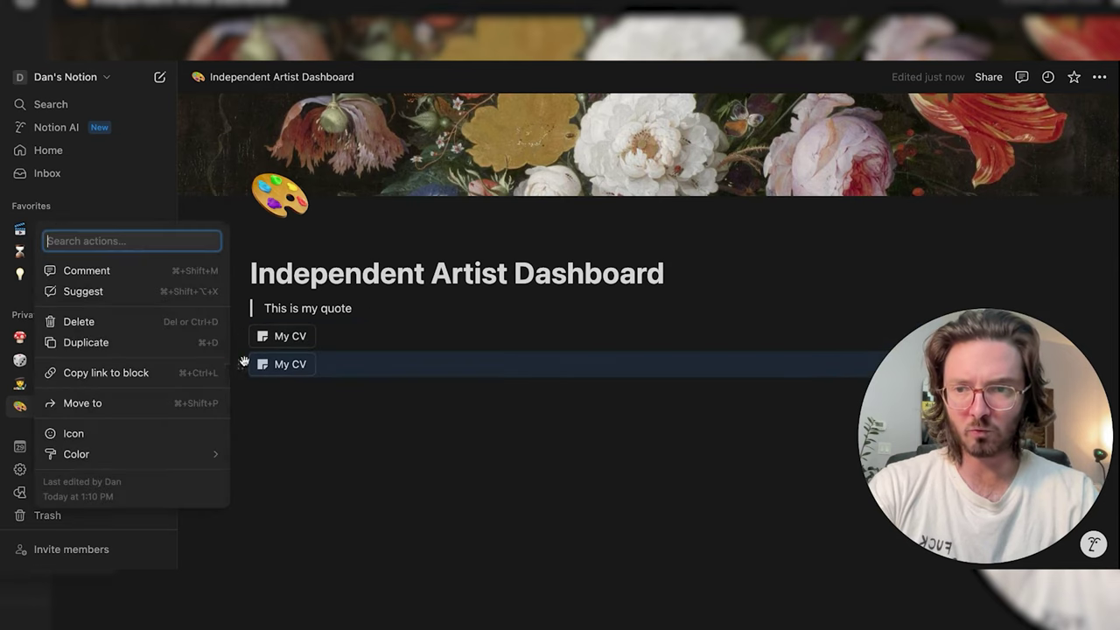
pyautogui.click(133, 342)
pyautogui.moveTo(241, 364); pyautogui.dragTo(208, 340)
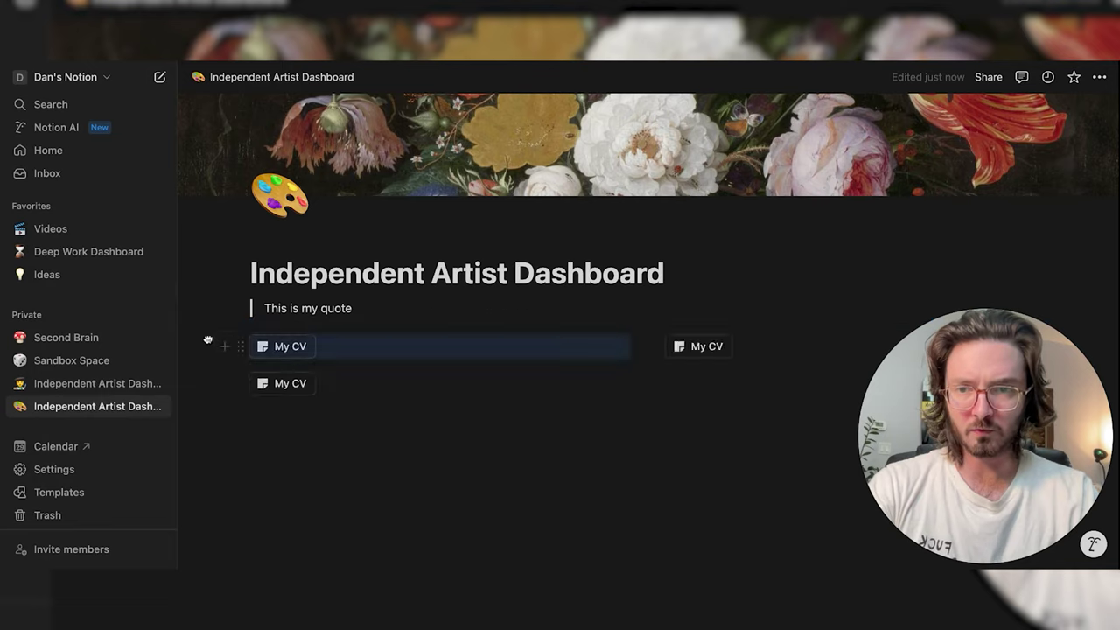
pyautogui.moveTo(240, 383); pyautogui.dragTo(226, 343)
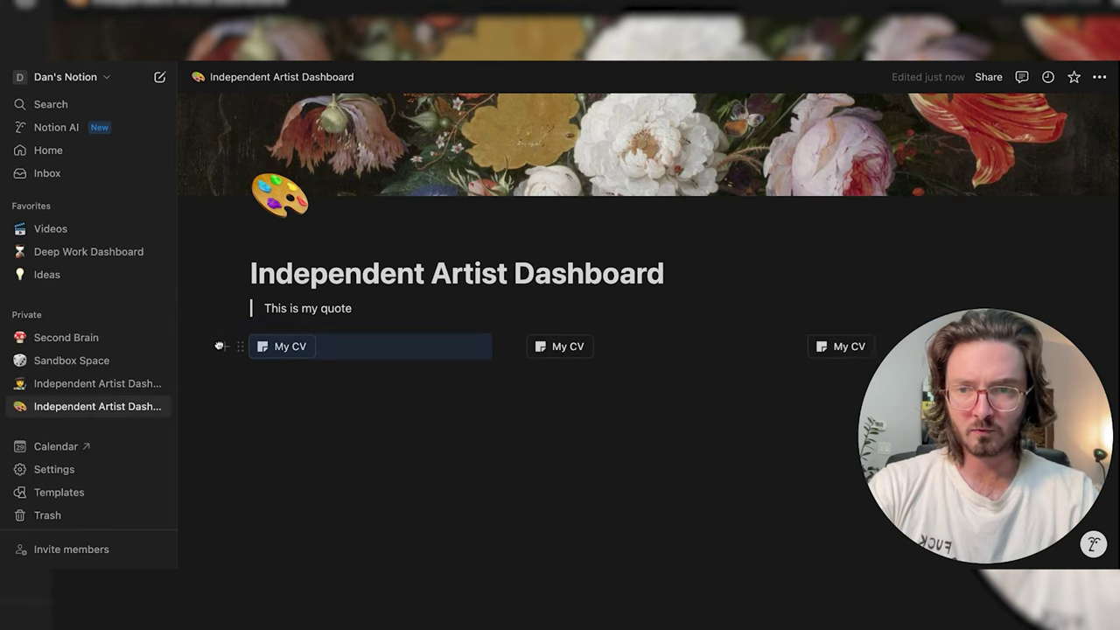
# Rename the middle button to 'My Google Drive'
pyautogui.click(329, 347)
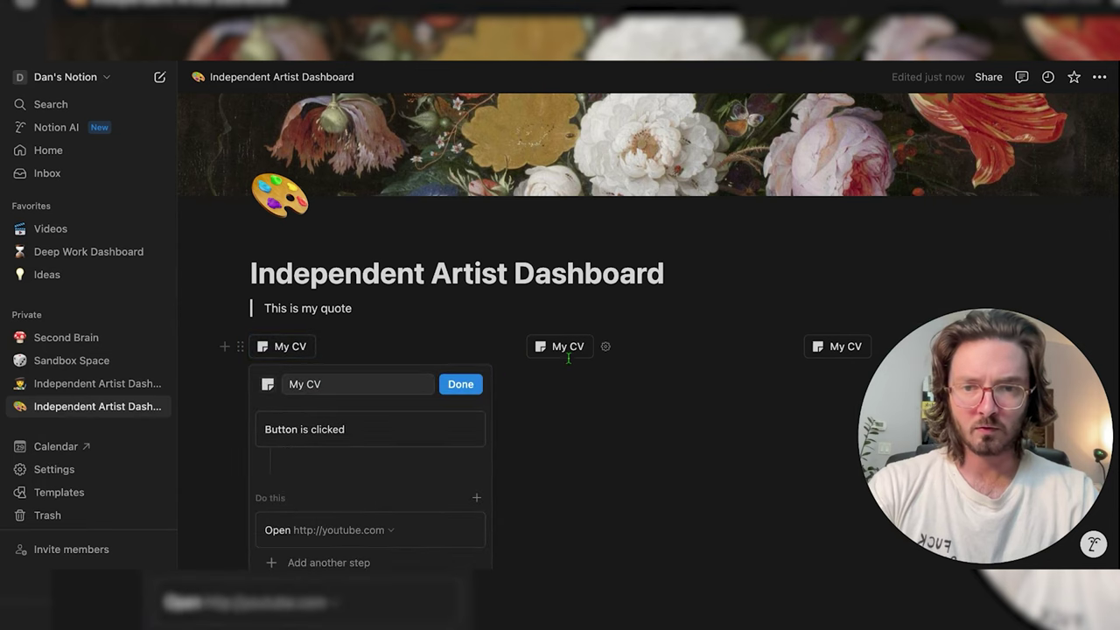
pyautogui.click(605, 347)
pyautogui.click(617, 383)
pyautogui.press('BackSpace')
pyautogui.press('BackSpace')
pyautogui.press('BackSpace')
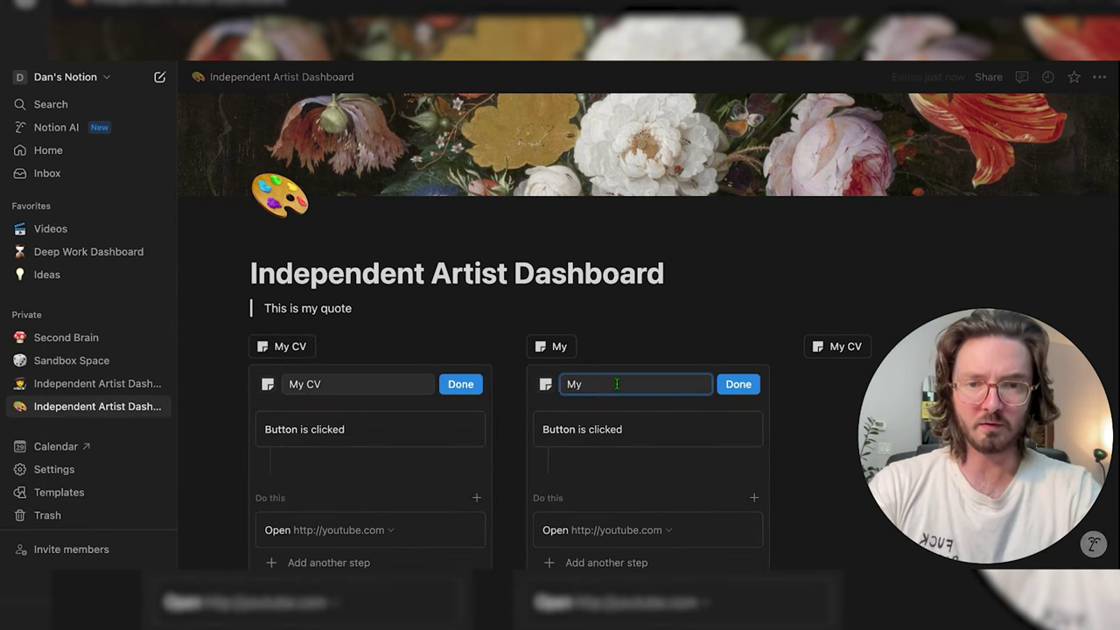
pyautogui.write('Good')
pyautogui.press('BackSpace')
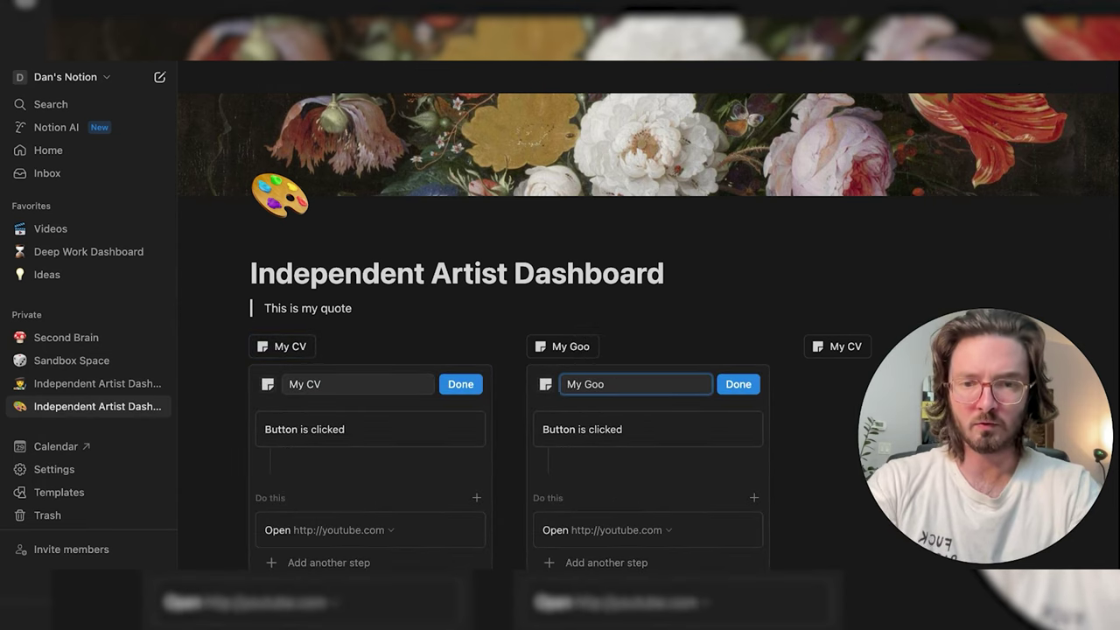
pyautogui.write('gle Drive')
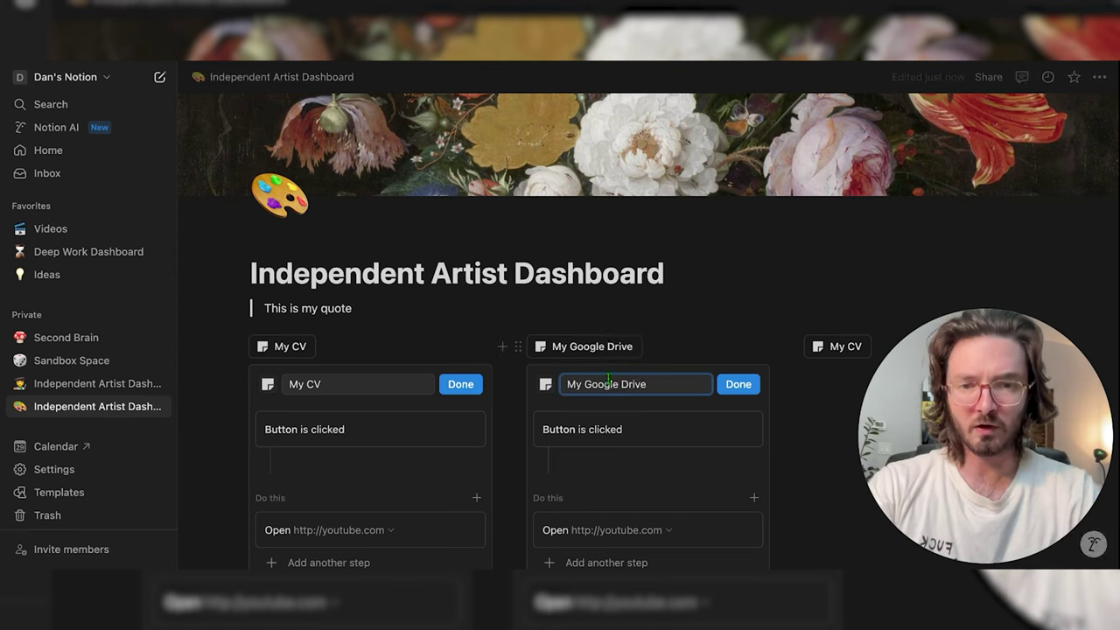
# Give My Google Drive an archive-box icon, keep its youtube.com link, and hide the sidebar
pyautogui.click(545, 385)
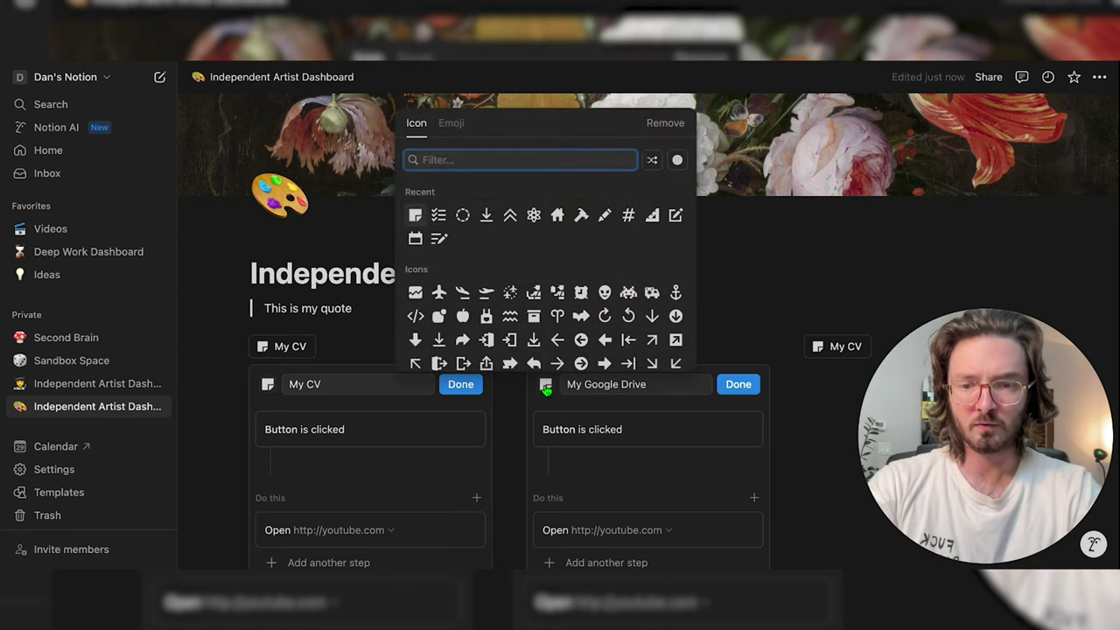
pyautogui.write('file')
pyautogui.click(416, 194)
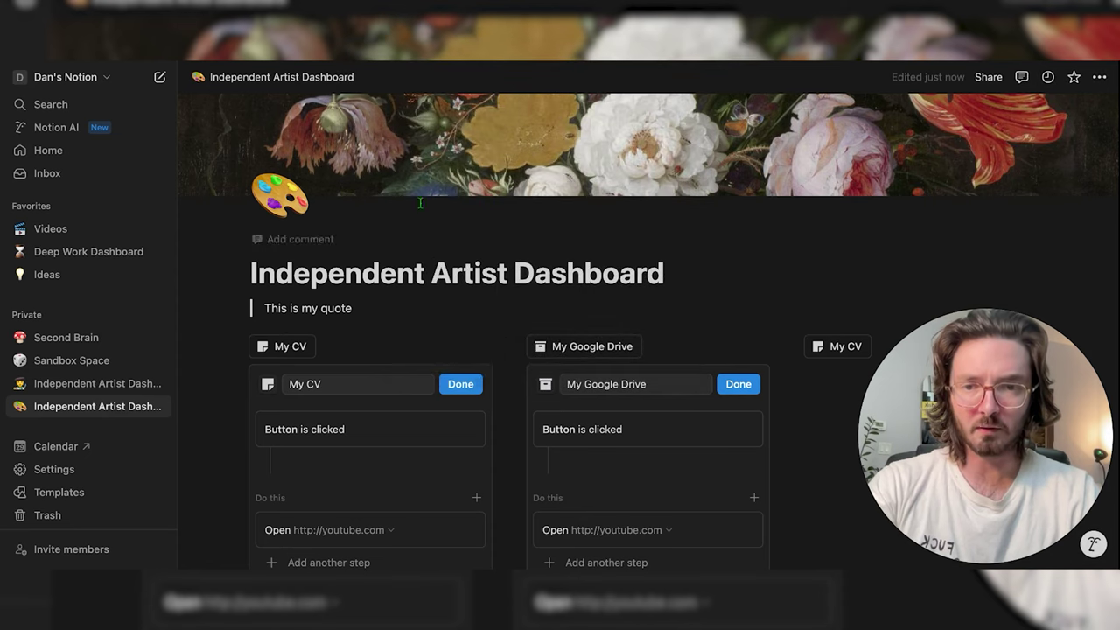
pyautogui.click(461, 384)
pyautogui.scroll(-2, 645, 472)
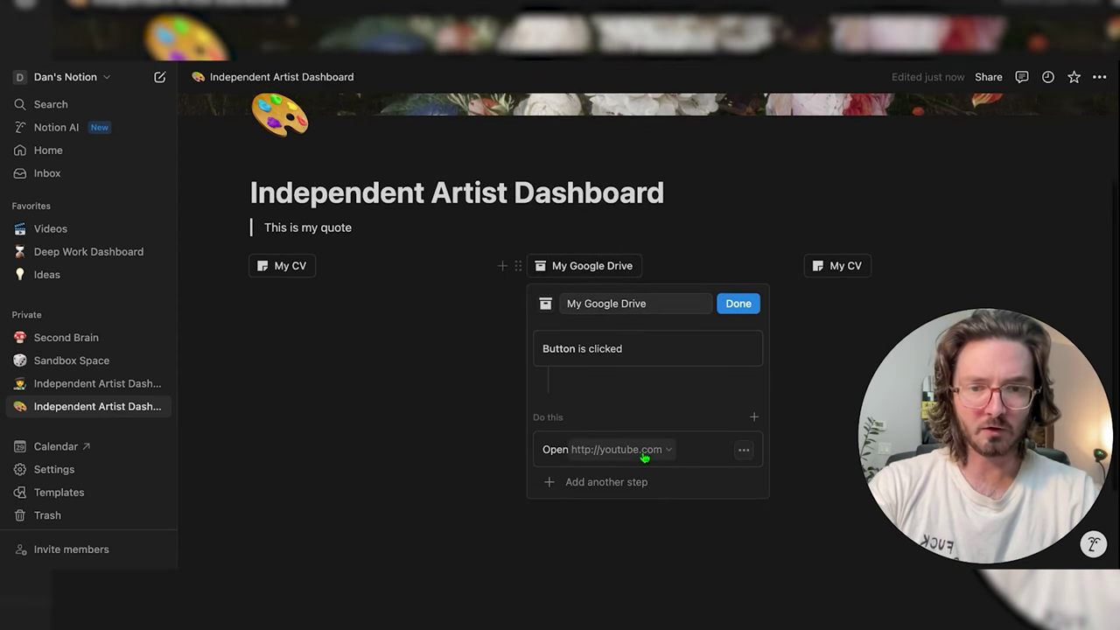
pyautogui.click(645, 452)
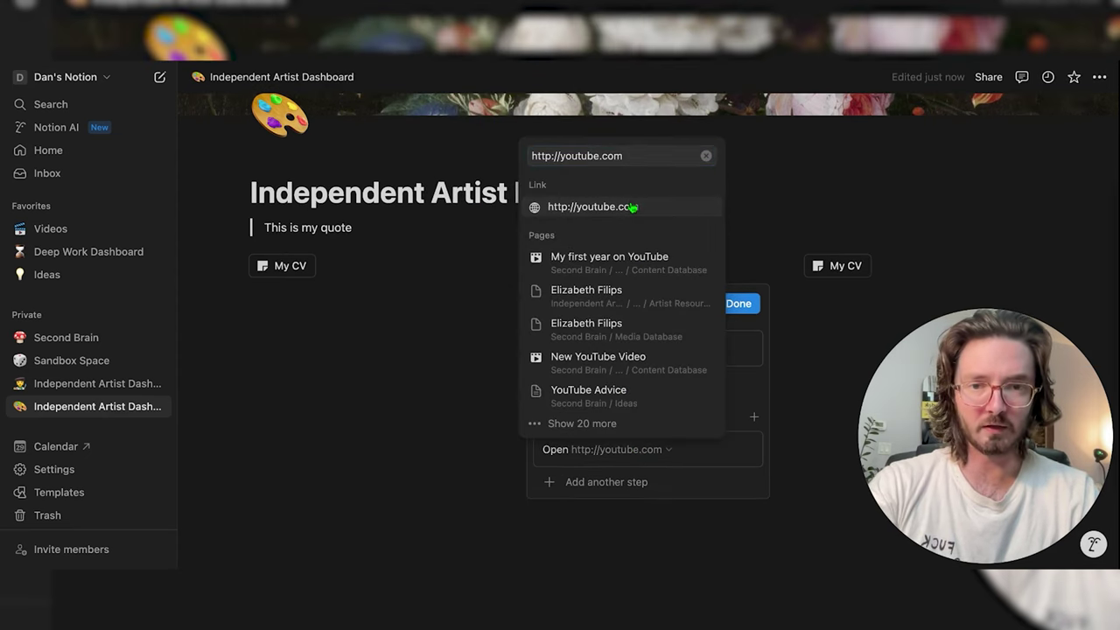
pyautogui.click(595, 207)
pyautogui.click(739, 304)
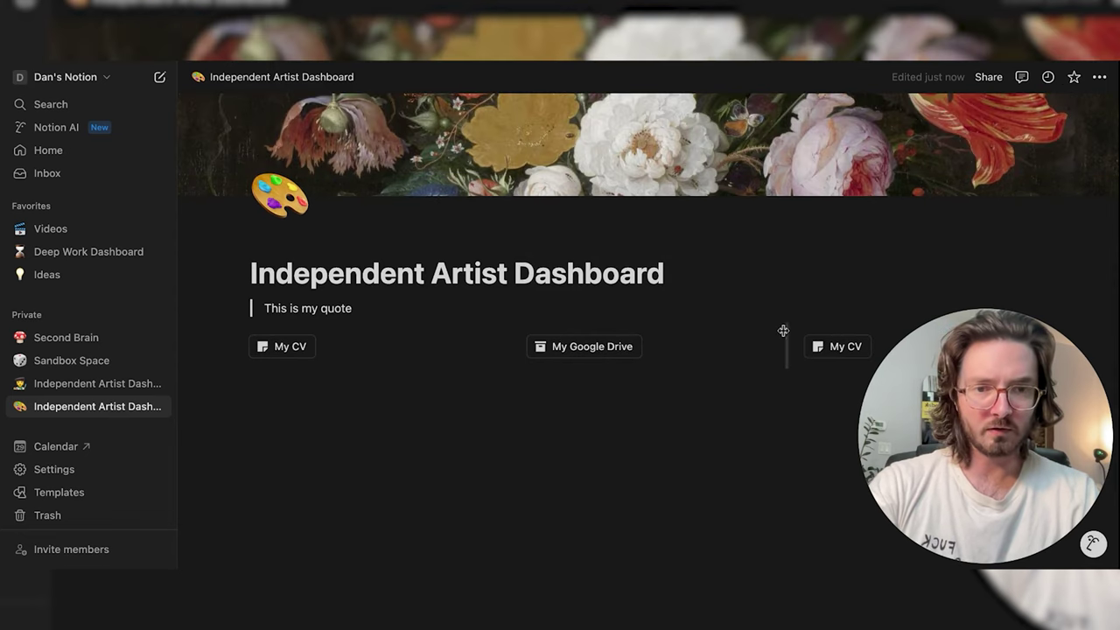
pyautogui.hotkey('ctrl', '\\')
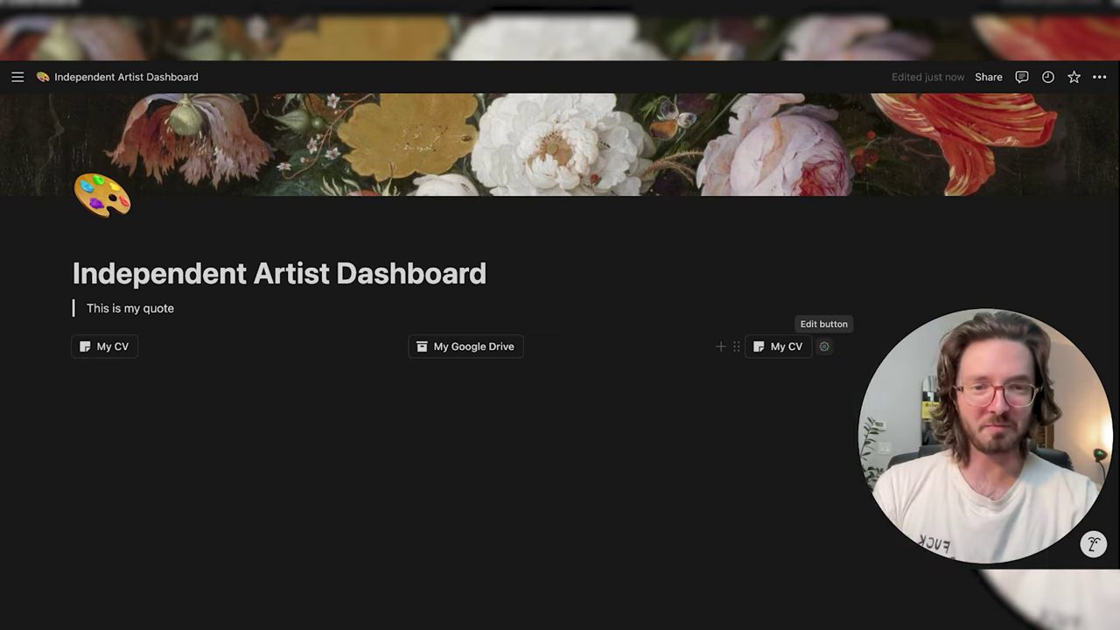
# Rename the third button to 'My Website'
pyautogui.click(825, 347)
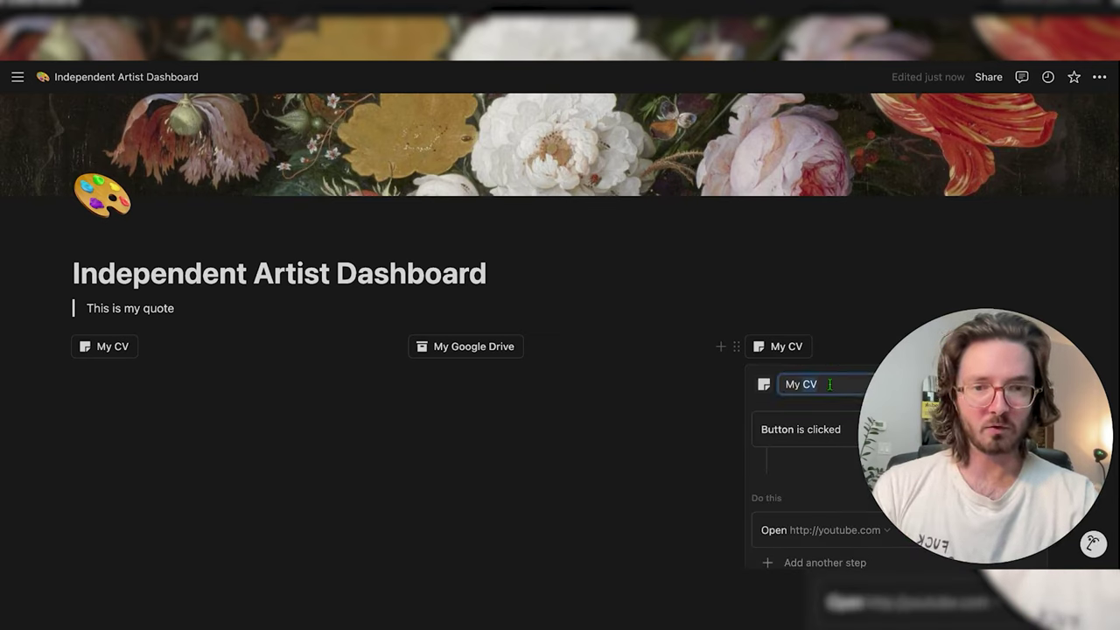
pyautogui.write('Websit')
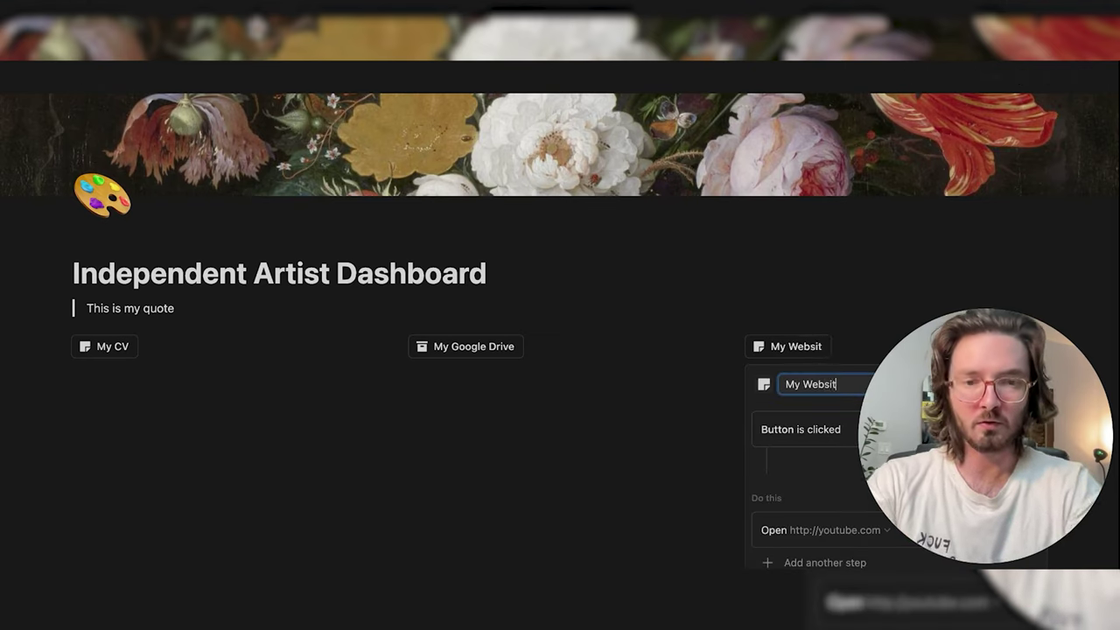
pyautogui.scroll(-4, 1014, 221)
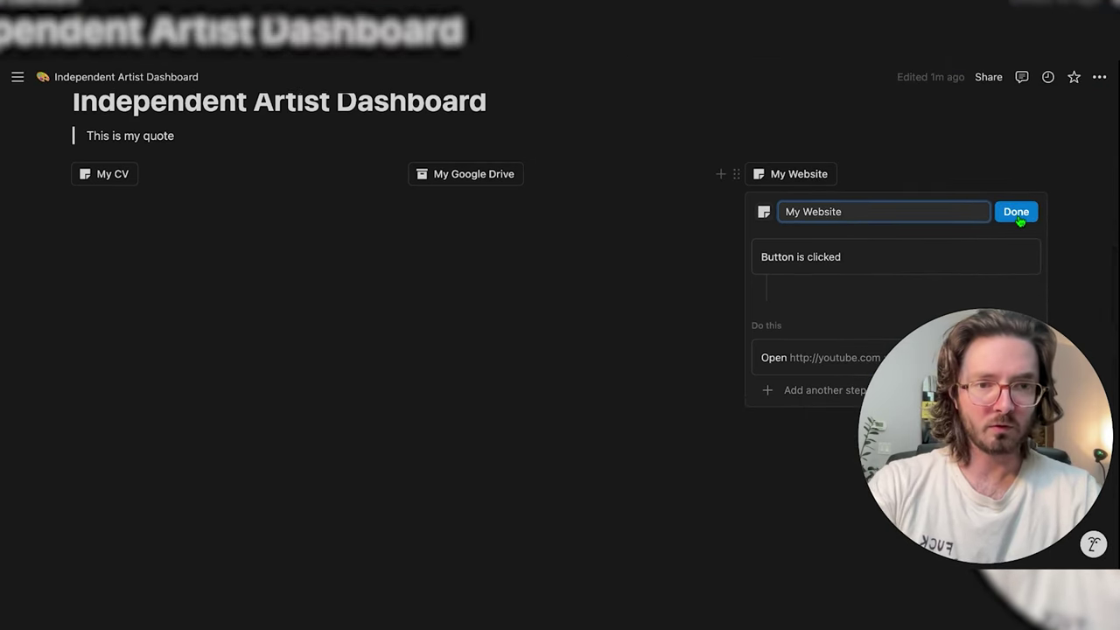
pyautogui.click(1017, 216)
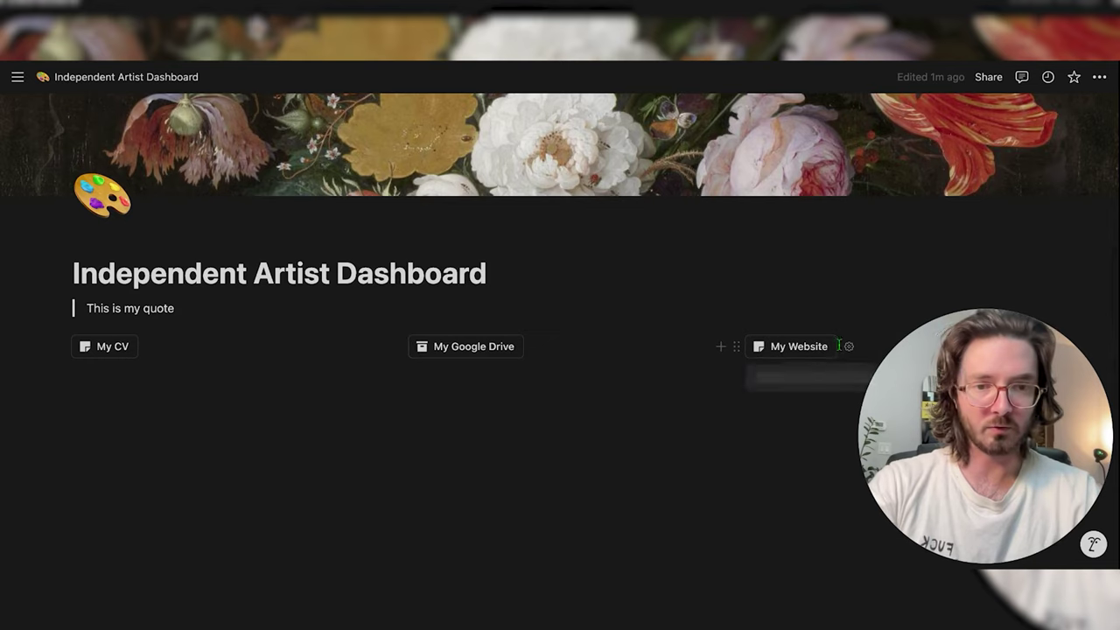
# Give the My Website button a globe icon
pyautogui.click(849, 347)
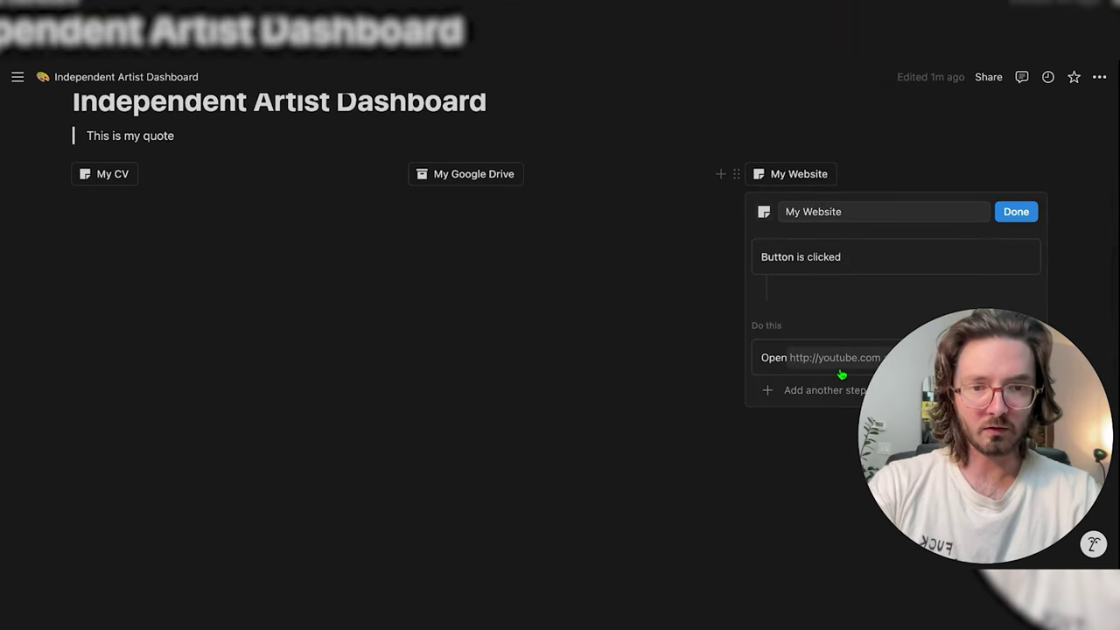
pyautogui.click(763, 213)
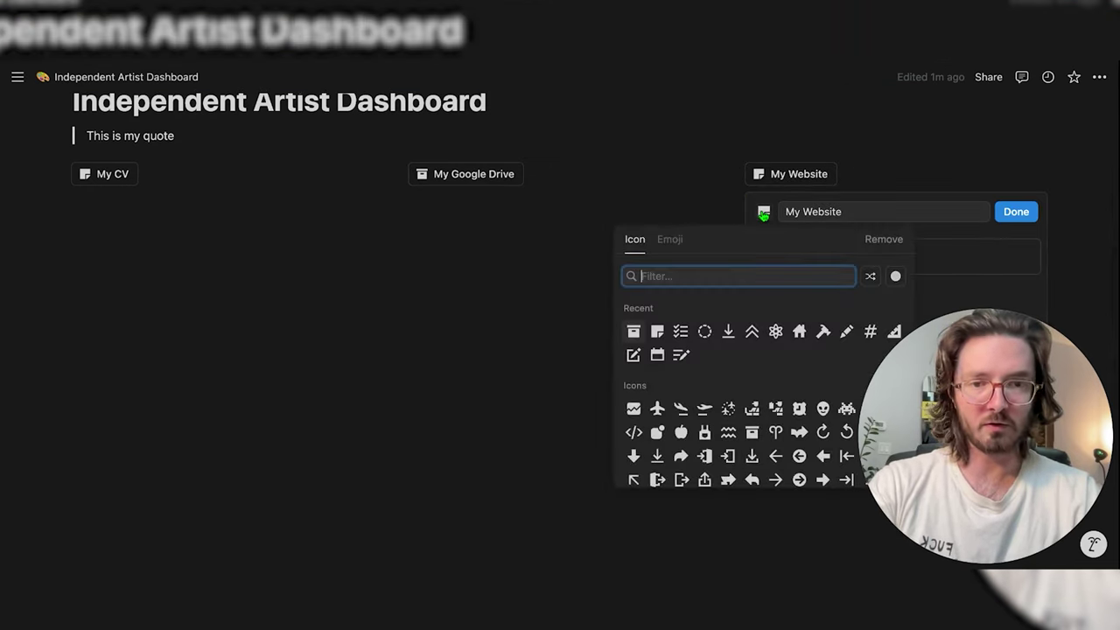
pyautogui.write('web')
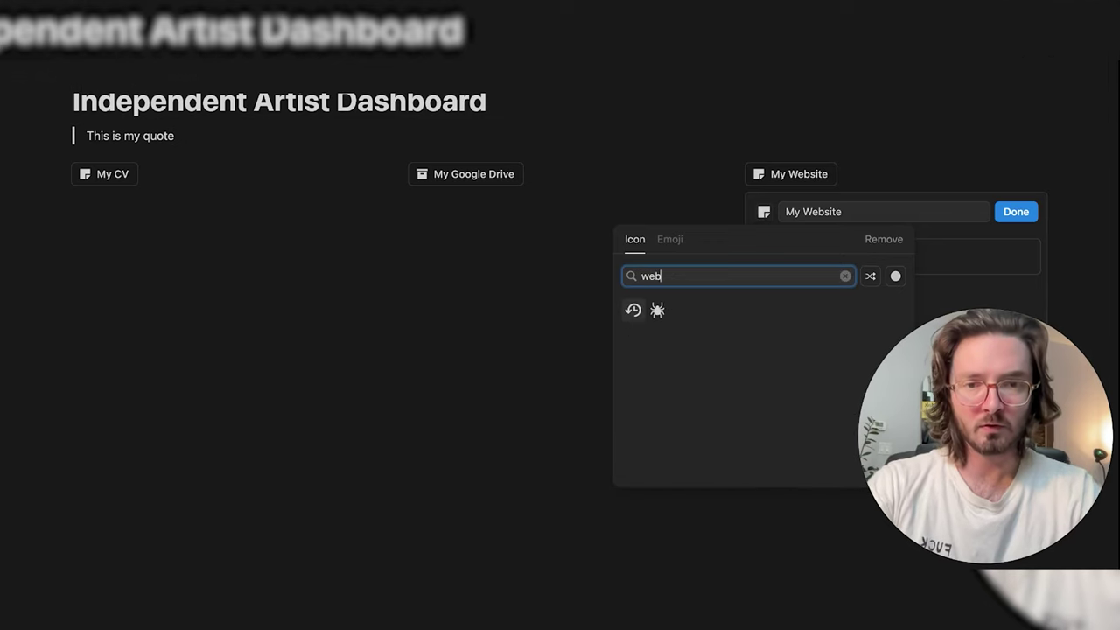
pyautogui.press('BackSpace')
pyautogui.press('BackSpace')
pyautogui.press('BackSpace')
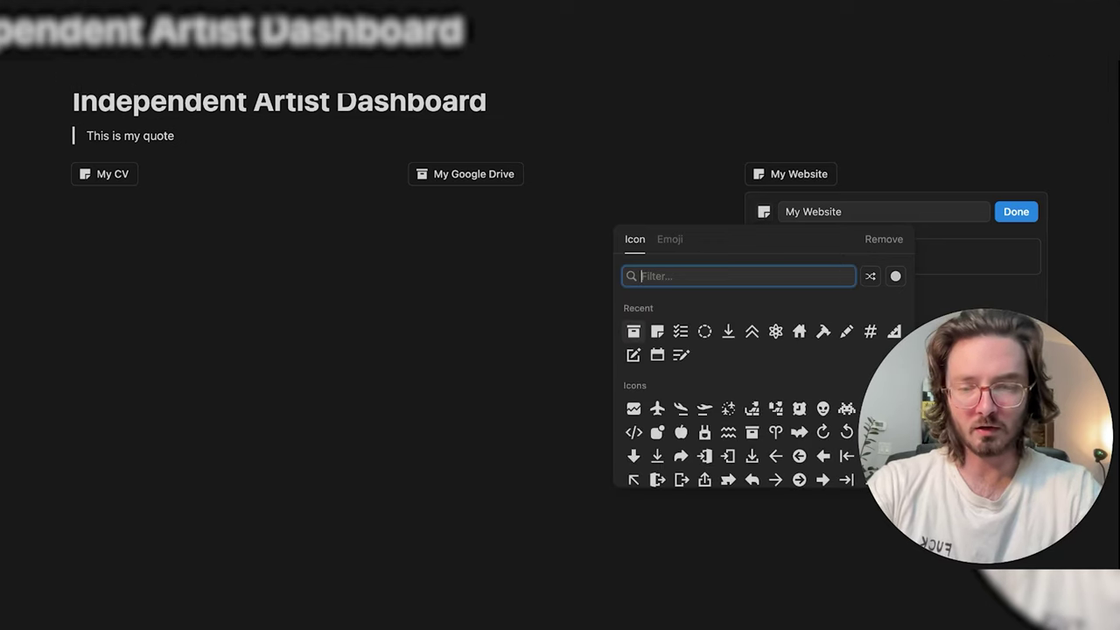
pyautogui.write('glob')
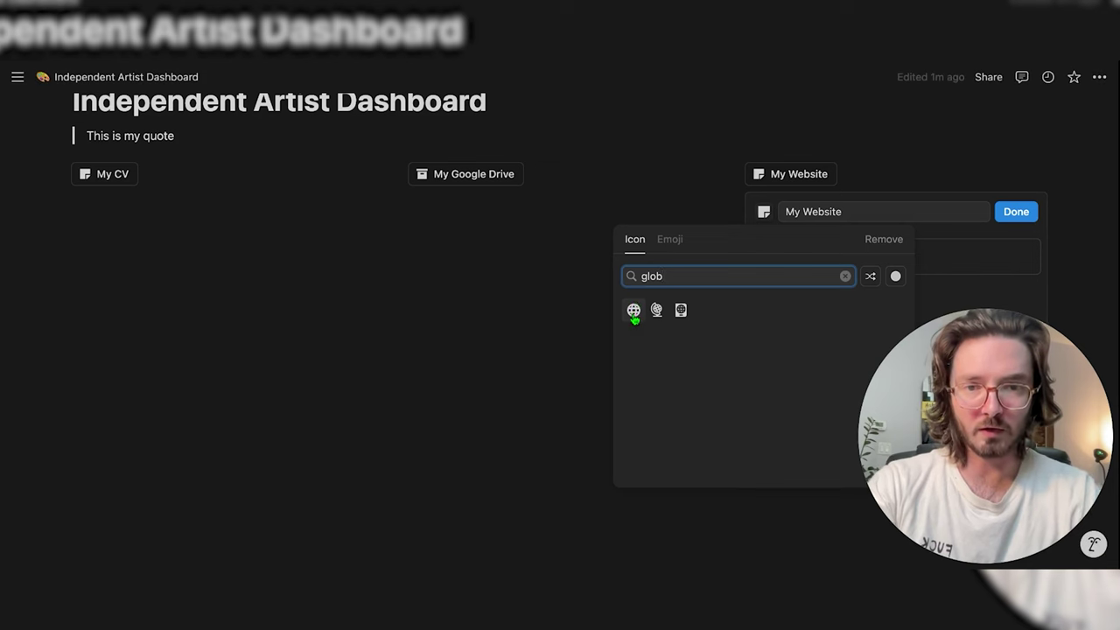
pyautogui.click(634, 310)
pyautogui.click(1016, 212)
pyautogui.scroll(3, 617, 353)
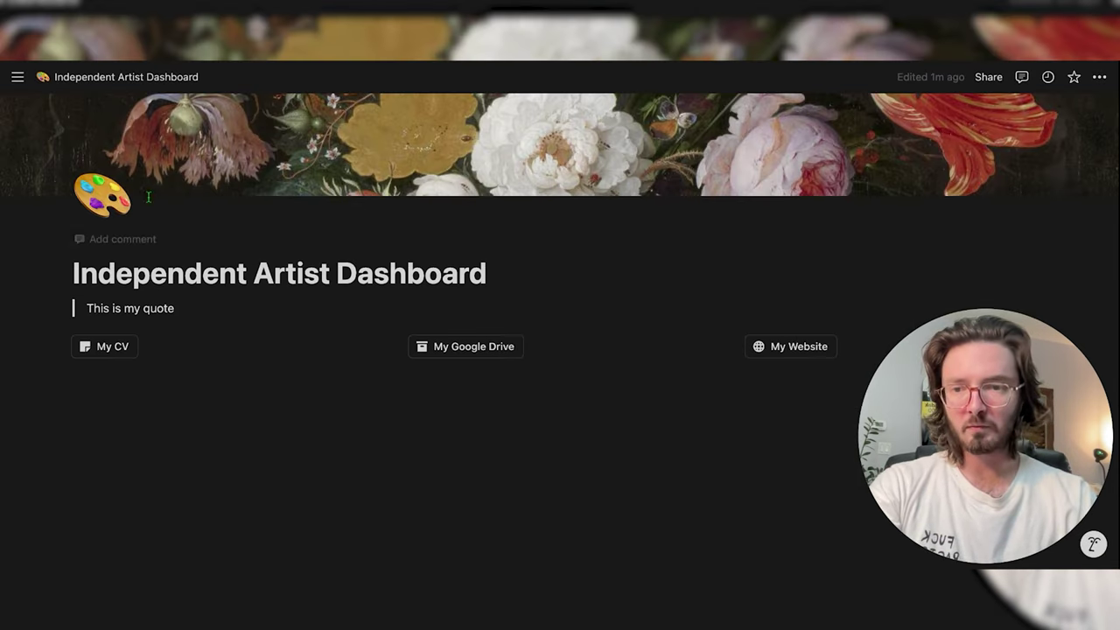
# Insert a callout below the buttons, duplicate it, and place the copy beside the original
pyautogui.click(126, 402)
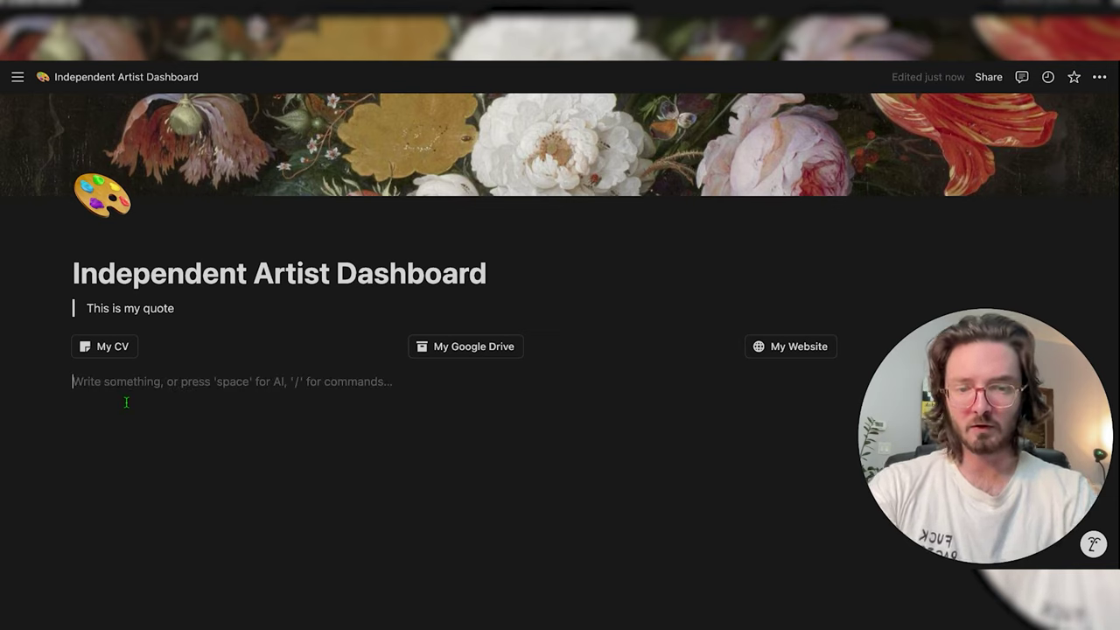
pyautogui.write('/call')
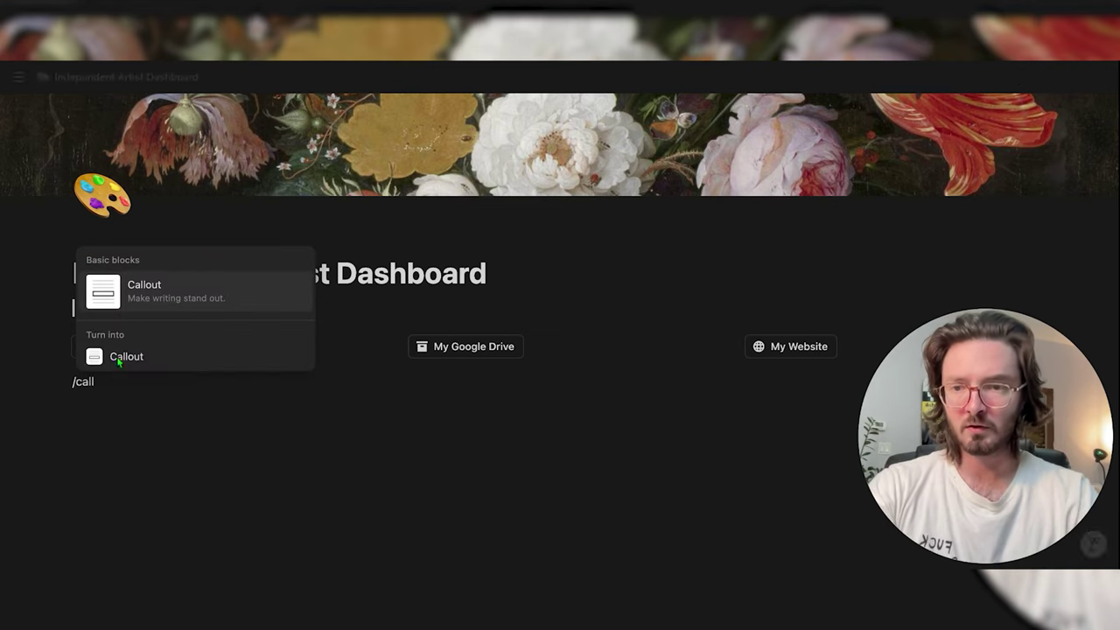
pyautogui.click(149, 294)
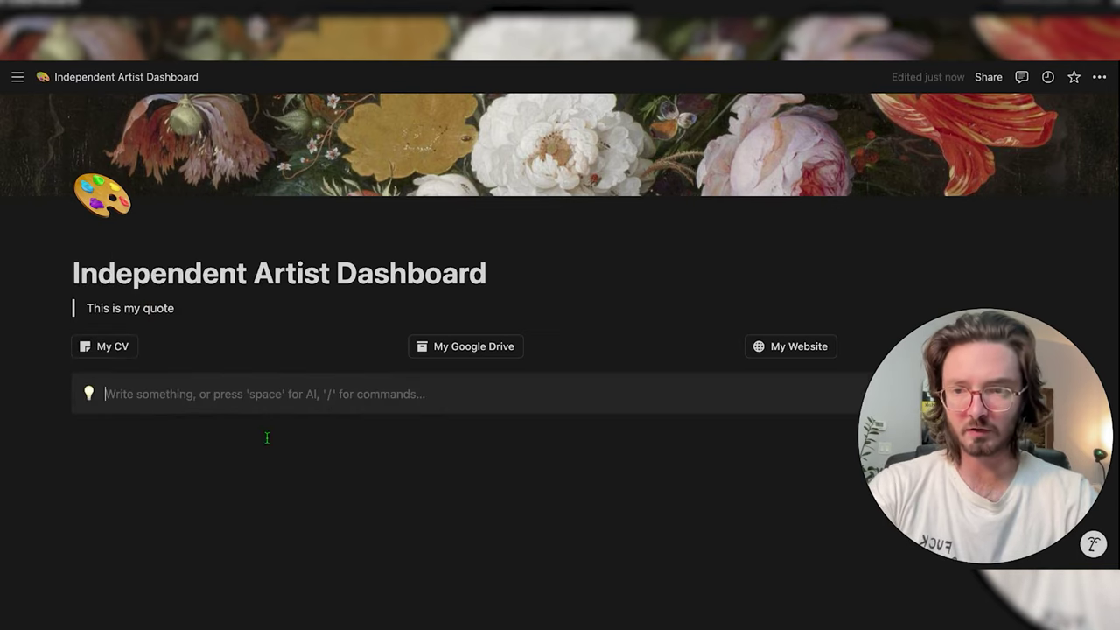
pyautogui.click(62, 383)
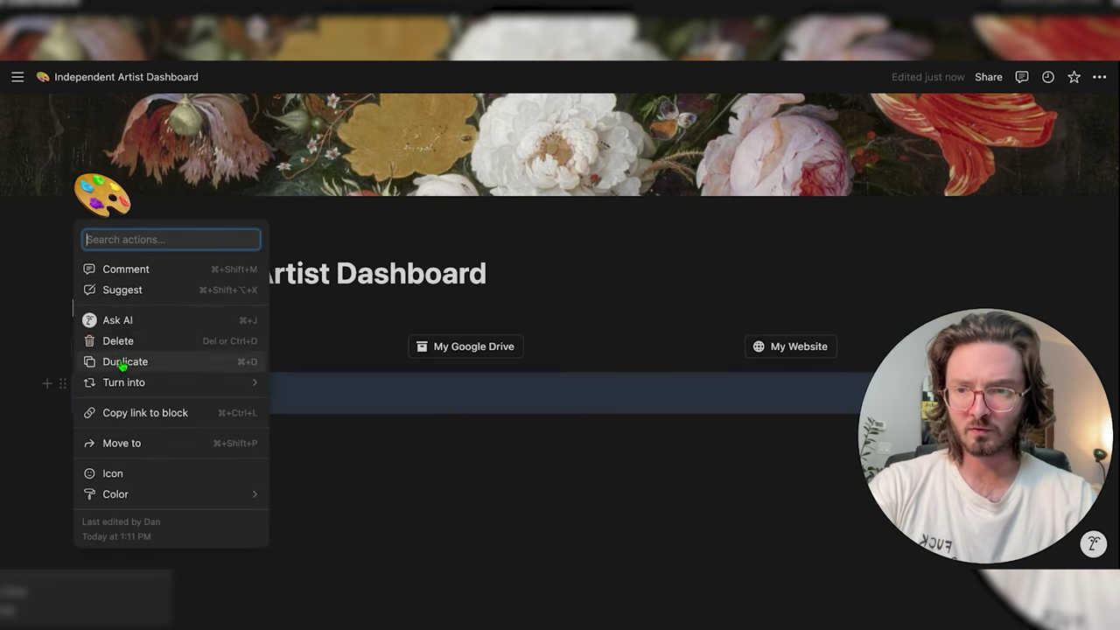
pyautogui.click(123, 361)
pyautogui.scroll(-1, 122, 367)
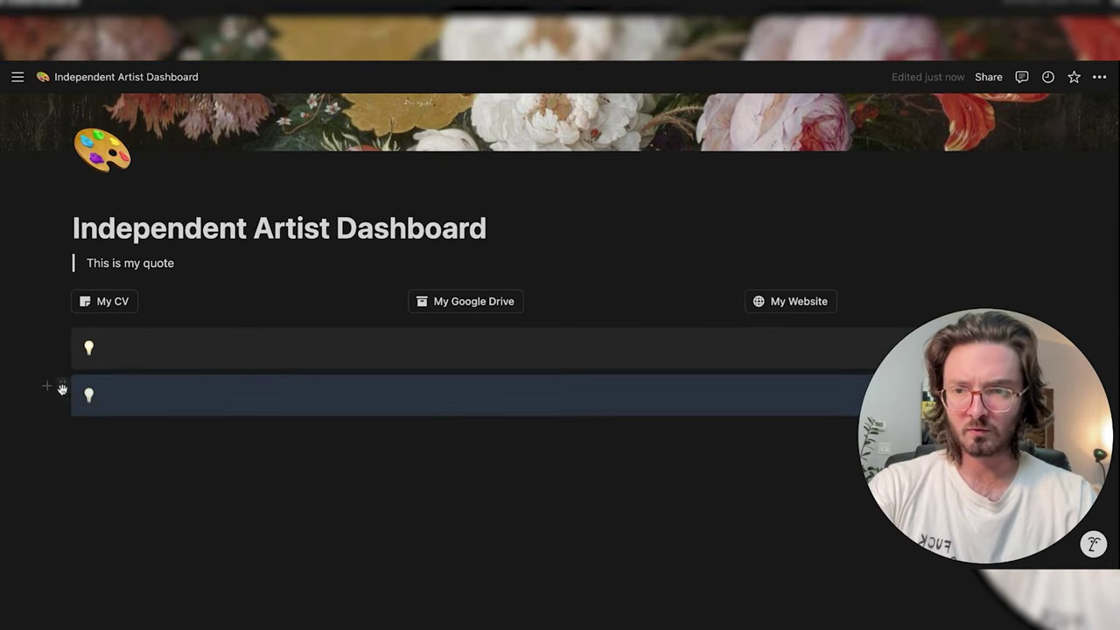
pyautogui.moveTo(61, 382); pyautogui.dragTo(45, 343)
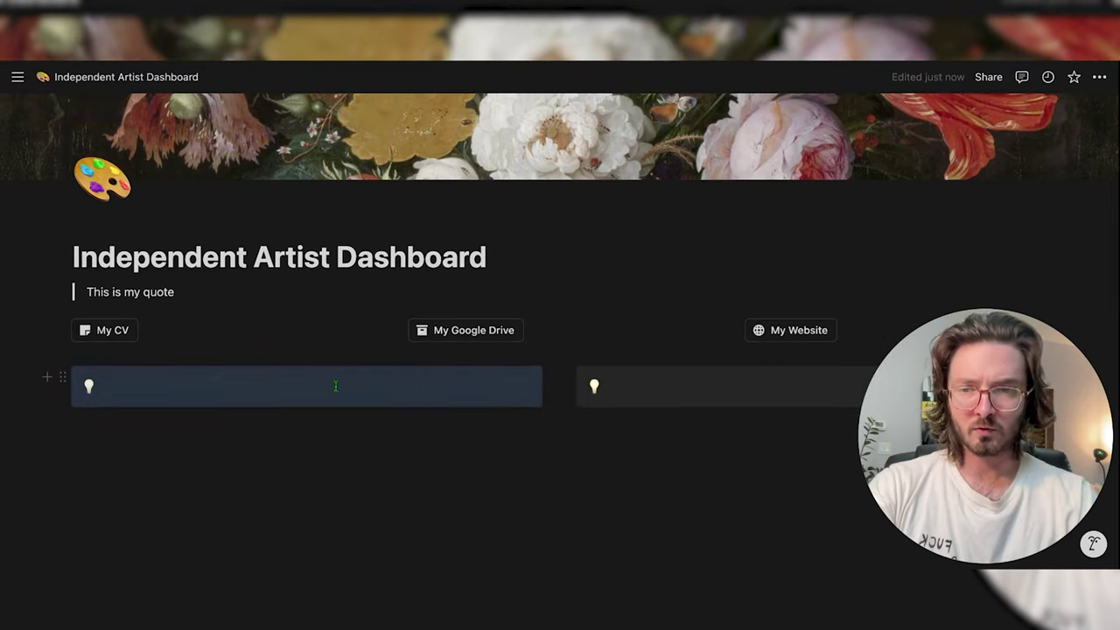
pyautogui.click(372, 387)
# Add a five-item checklist numbered 1 to 5 inside the TO DO LIST callout
pyautogui.write('TO DO LIST')
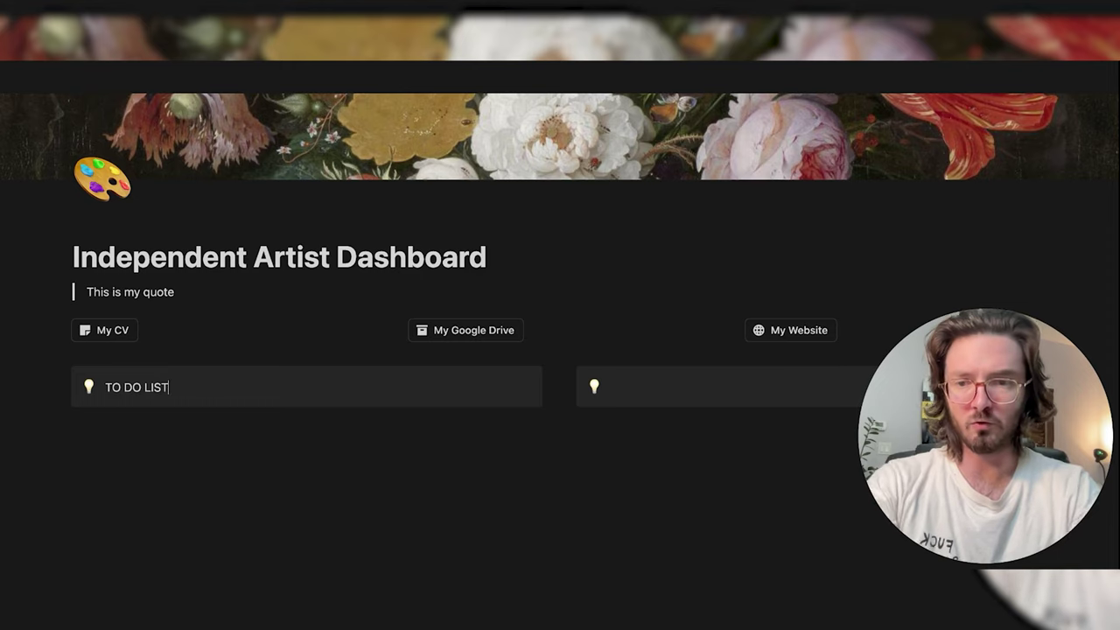
pyautogui.press('Return')
pyautogui.write('/che')
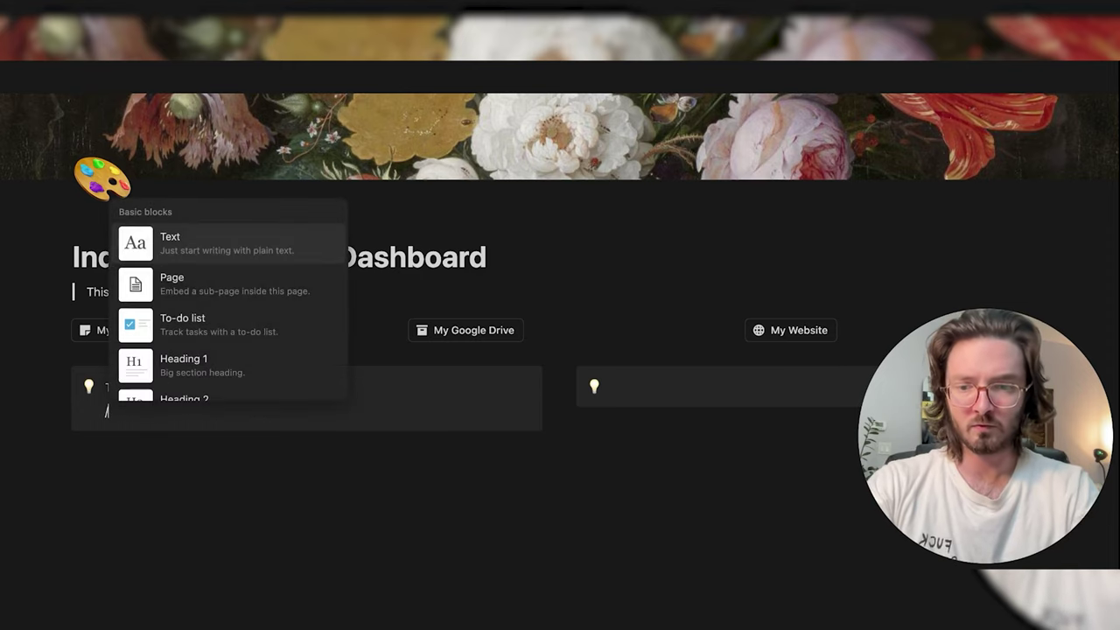
pyautogui.click(270, 329)
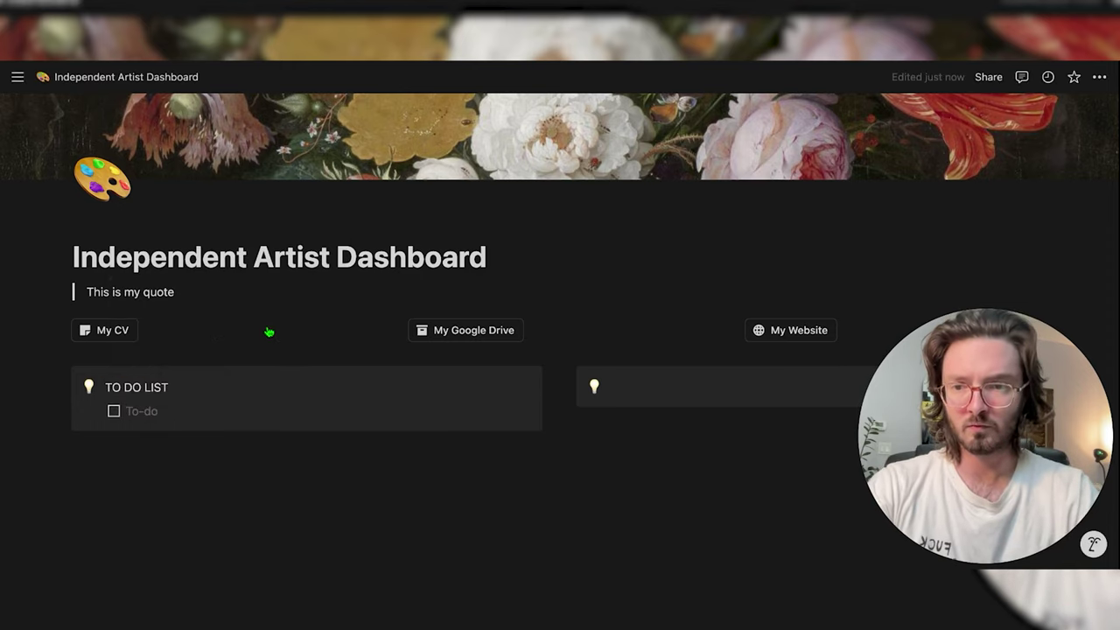
pyautogui.write('1')
pyautogui.press('Return')
pyautogui.write('2')
pyautogui.press('Return')
pyautogui.write('3')
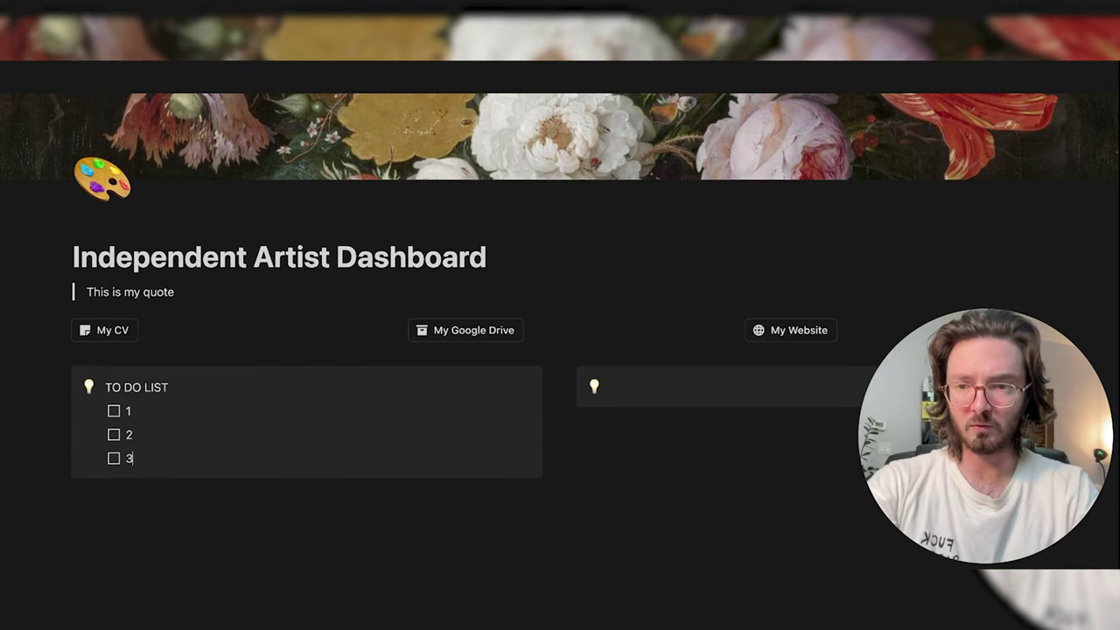
pyautogui.press('Return')
pyautogui.write('4')
pyautogui.press('Return')
pyautogui.write('5')
pyautogui.press('Return')
pyautogui.press('BackSpace')
pyautogui.press('BackSpace')
# Title the second callout 'Navigation'
pyautogui.scroll(-2, 241, 368)
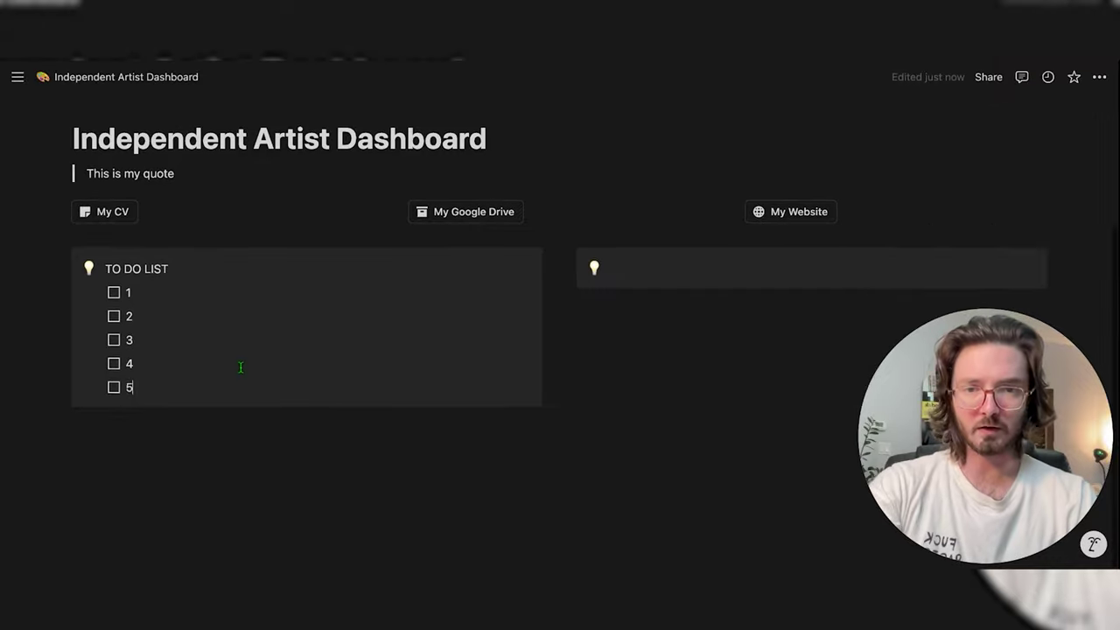
pyautogui.click(663, 268)
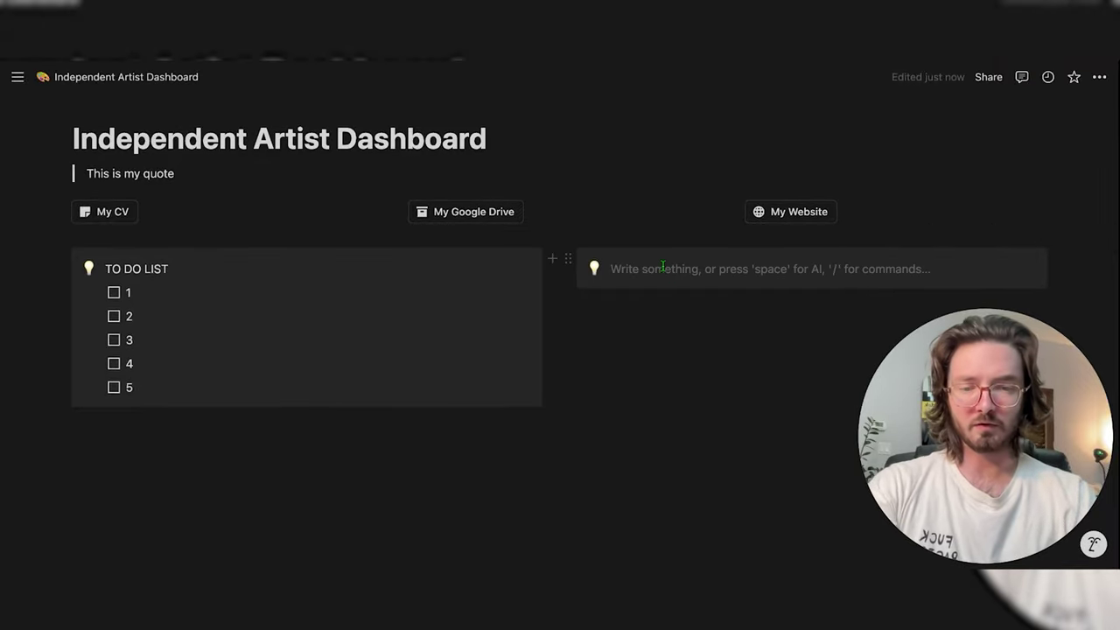
pyautogui.write('Nav')
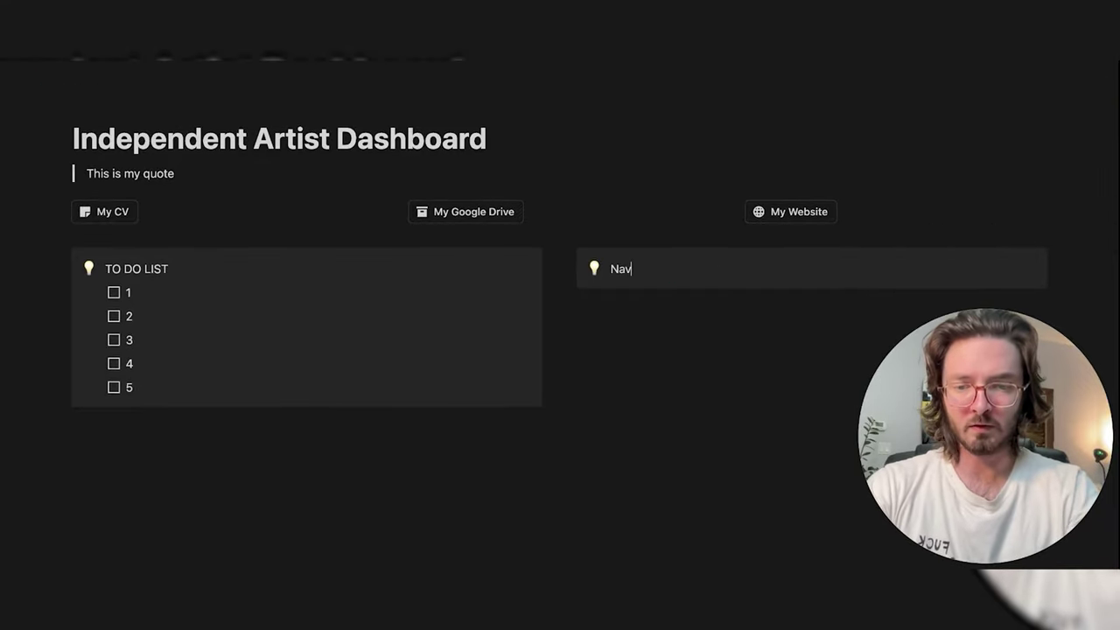
pyautogui.write('igation')
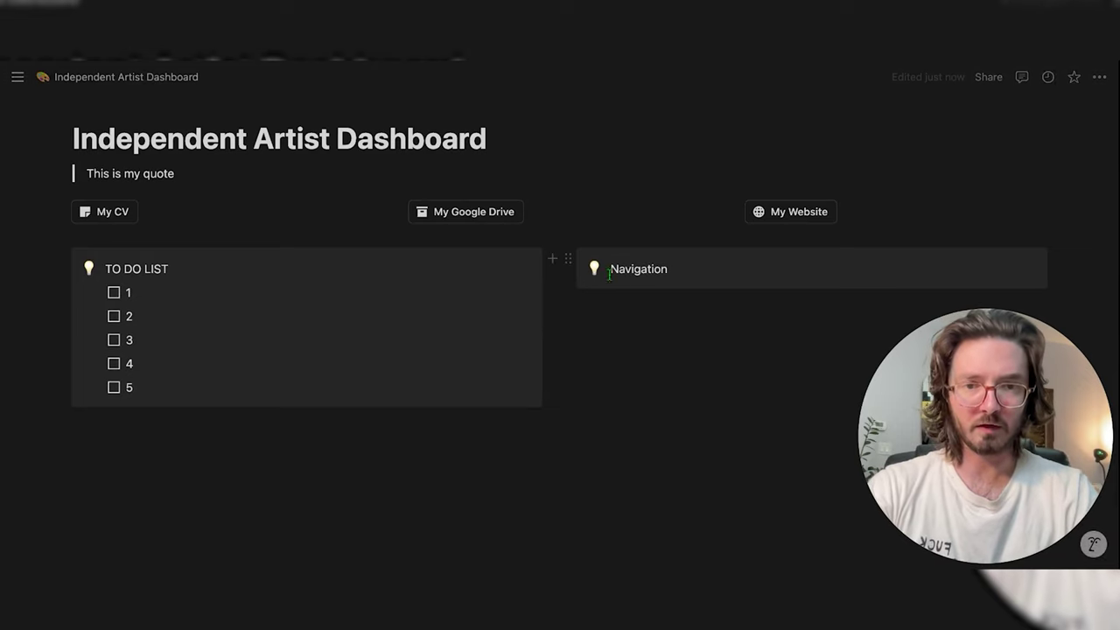
pyautogui.click(595, 271)
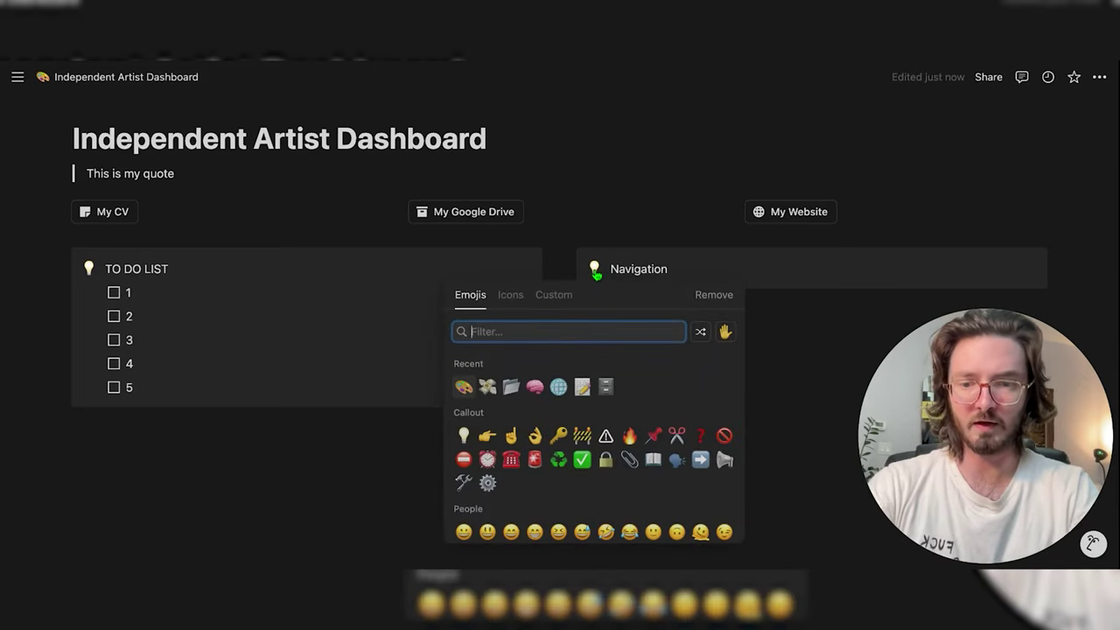
# Give the Navigation callout an atom icon and add an Application Tracker sub-page inside it
pyautogui.write('atom')
pyautogui.click(463, 367)
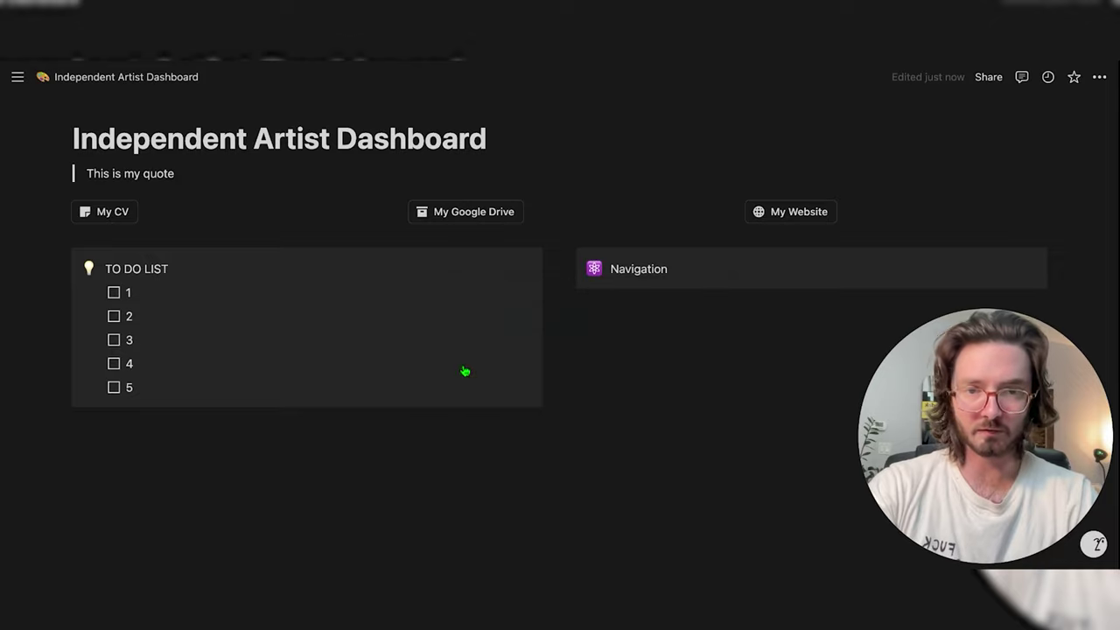
pyautogui.press('Return')
pyautogui.write('/')
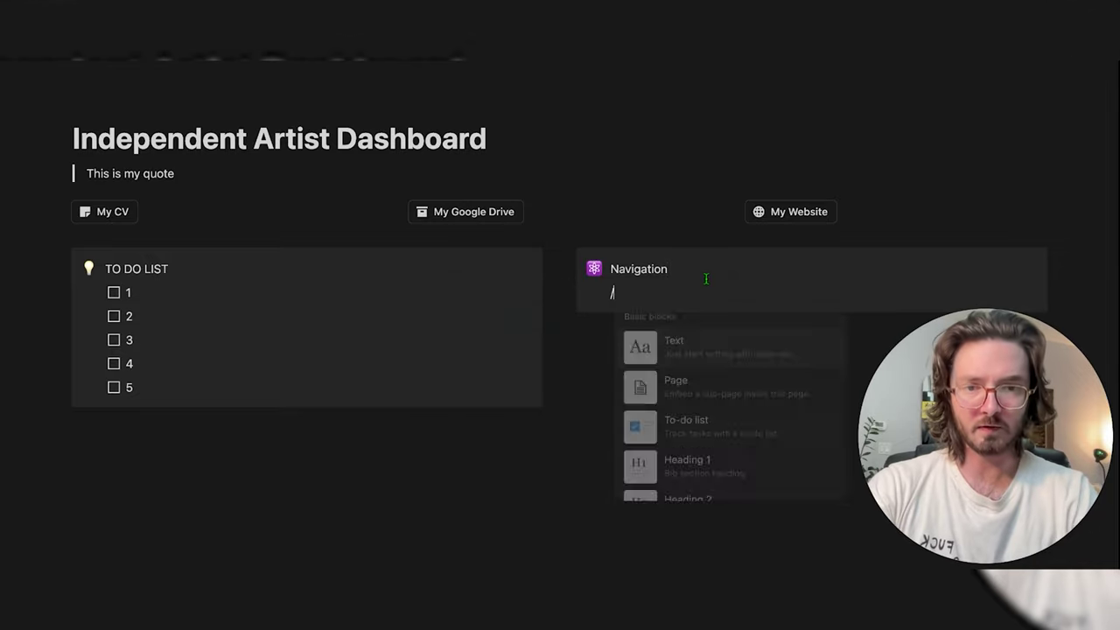
pyautogui.press('Down')
pyautogui.press('Return')
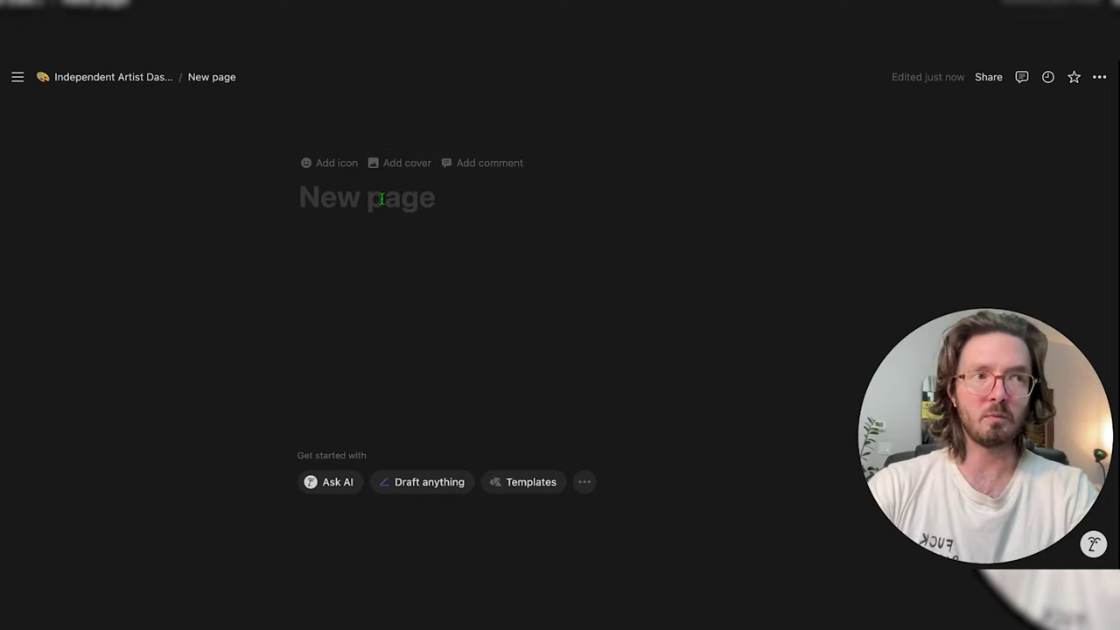
pyautogui.write('A')
pyautogui.press('BackSpace')
pyautogui.write('Ap')
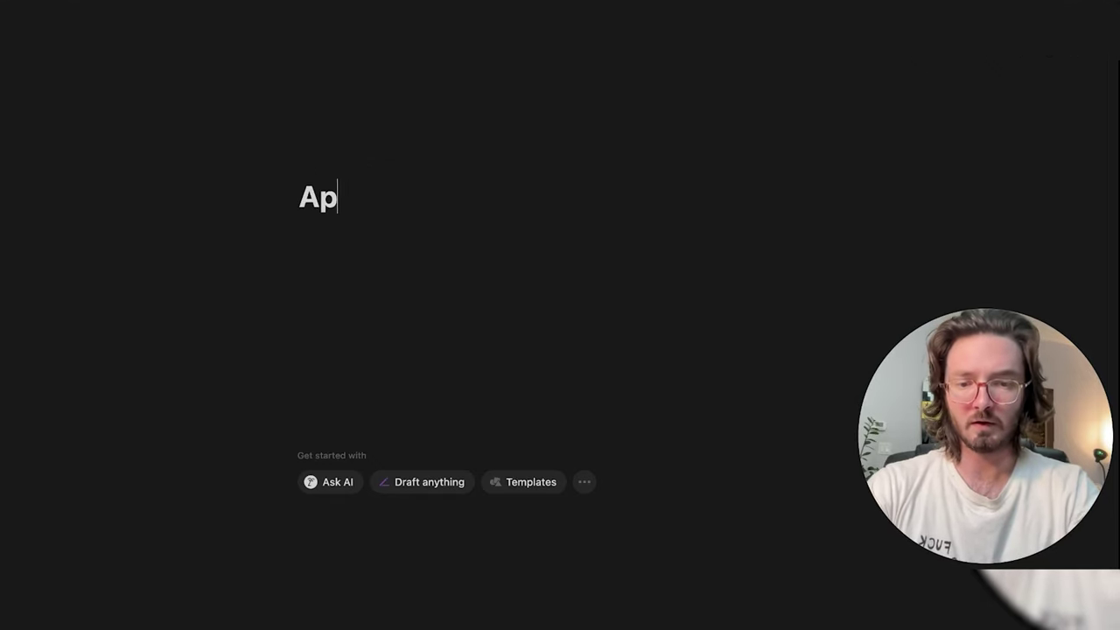
pyautogui.write('plication Tr')
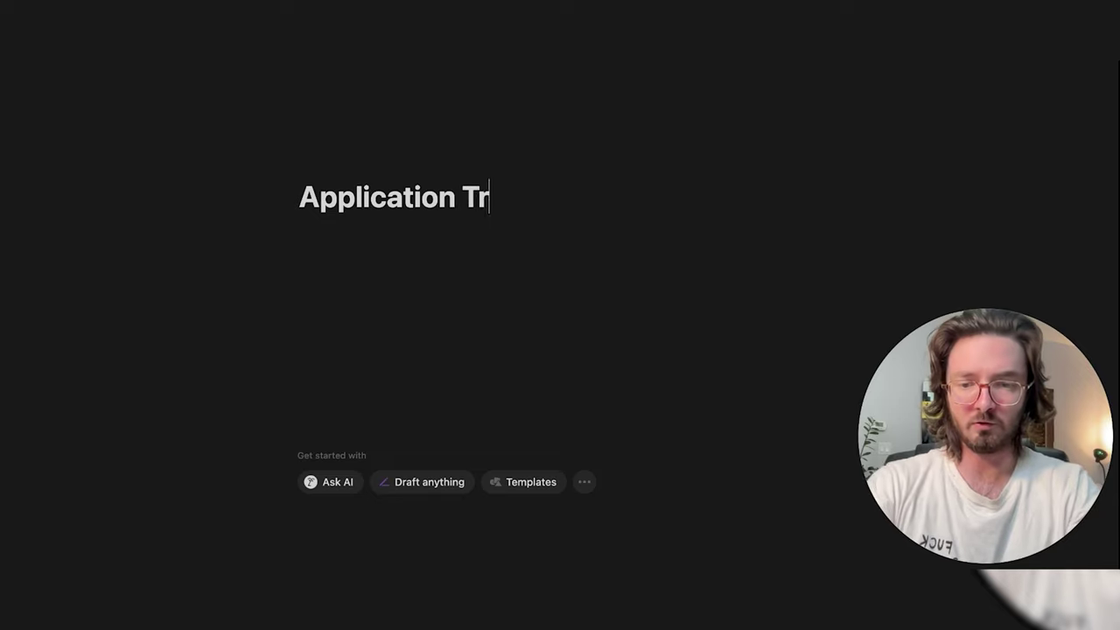
pyautogui.write('acker')
pyautogui.press('Return')
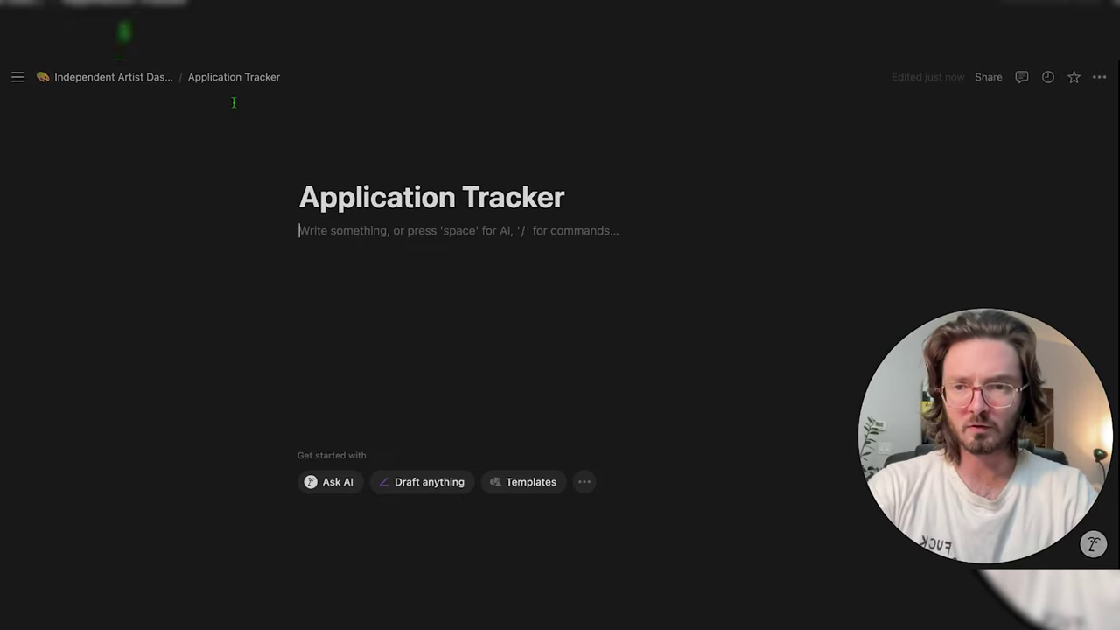
# Back on the dashboard, duplicate the Application Tracker link into copies numbered (1) to (5)
pyautogui.click(147, 79)
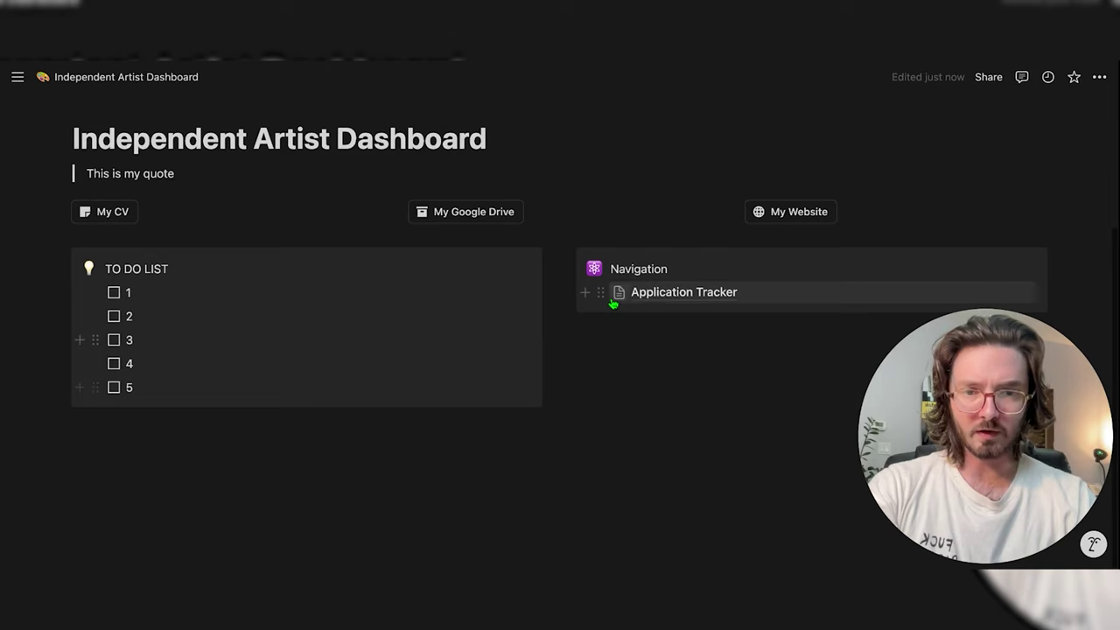
pyautogui.click(600, 292)
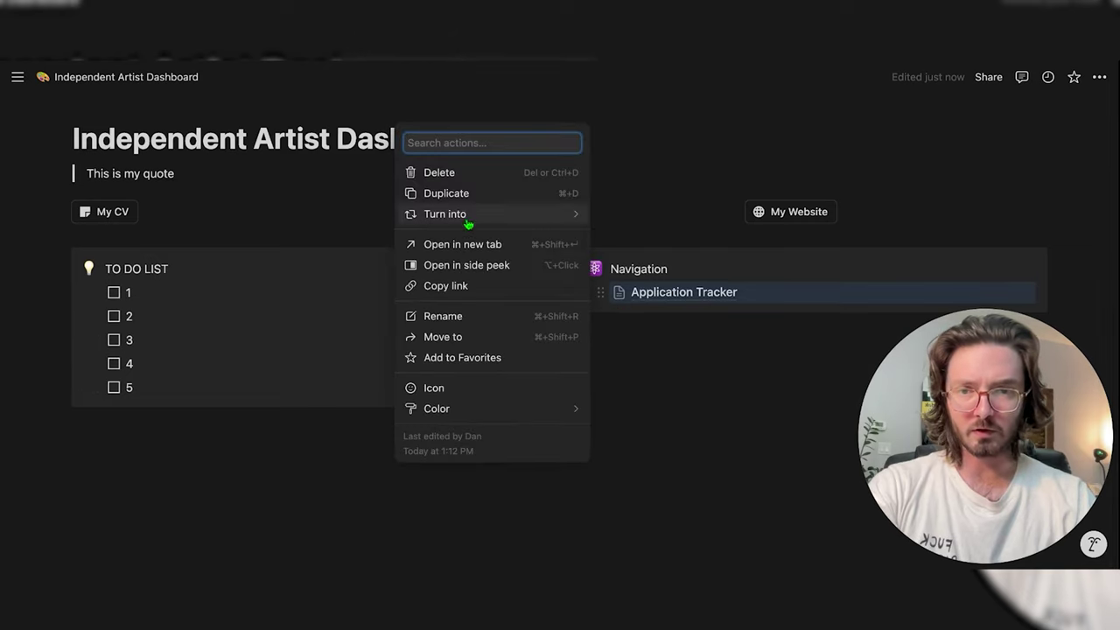
pyautogui.click(461, 193)
pyautogui.click(600, 316)
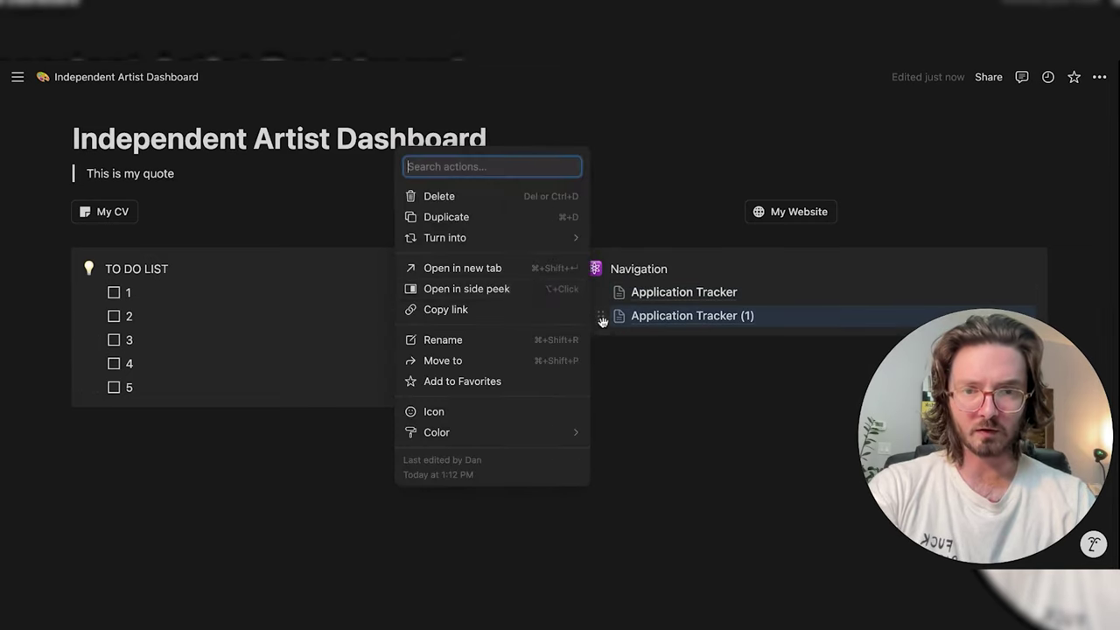
pyautogui.click(470, 221)
pyautogui.press('super+d')
pyautogui.press('super+d')
pyautogui.click(603, 387)
pyautogui.click(475, 294)
pyautogui.scroll(-1, 568, 367)
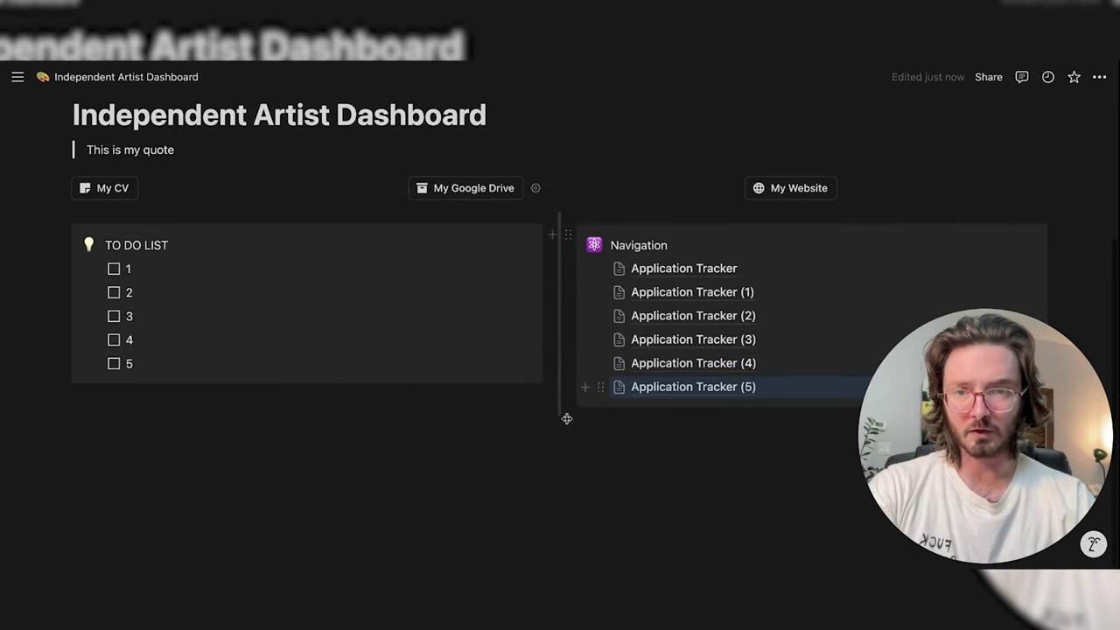
# Add an ART PROJECTS heading 2 with a palette emoji below the callouts
pyautogui.click(308, 418)
pyautogui.scroll(-1, 306, 418)
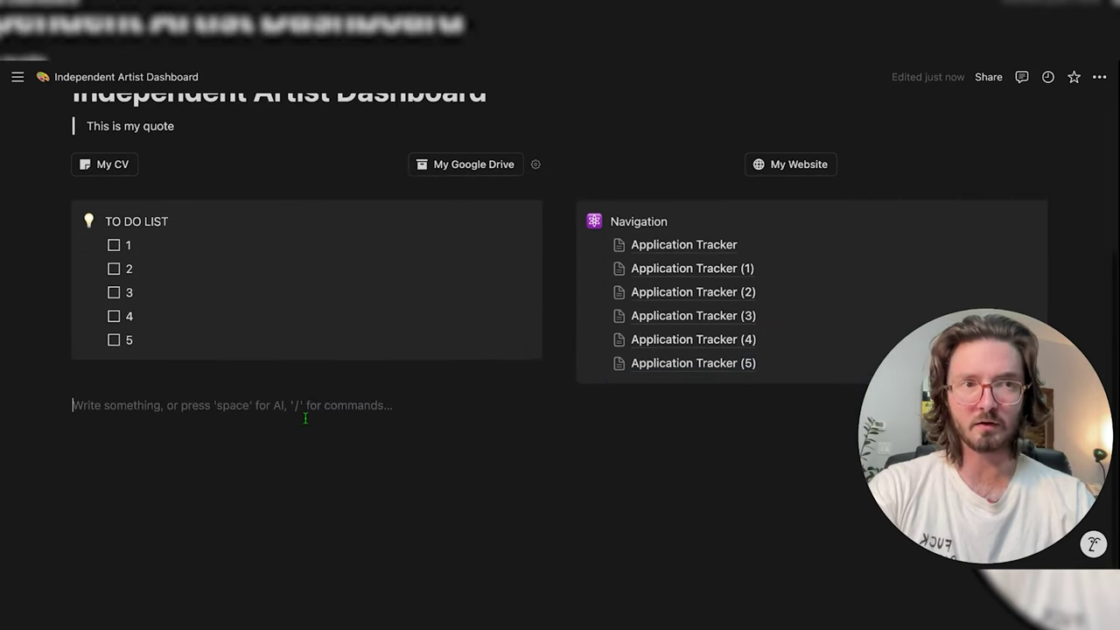
pyautogui.write('/h')
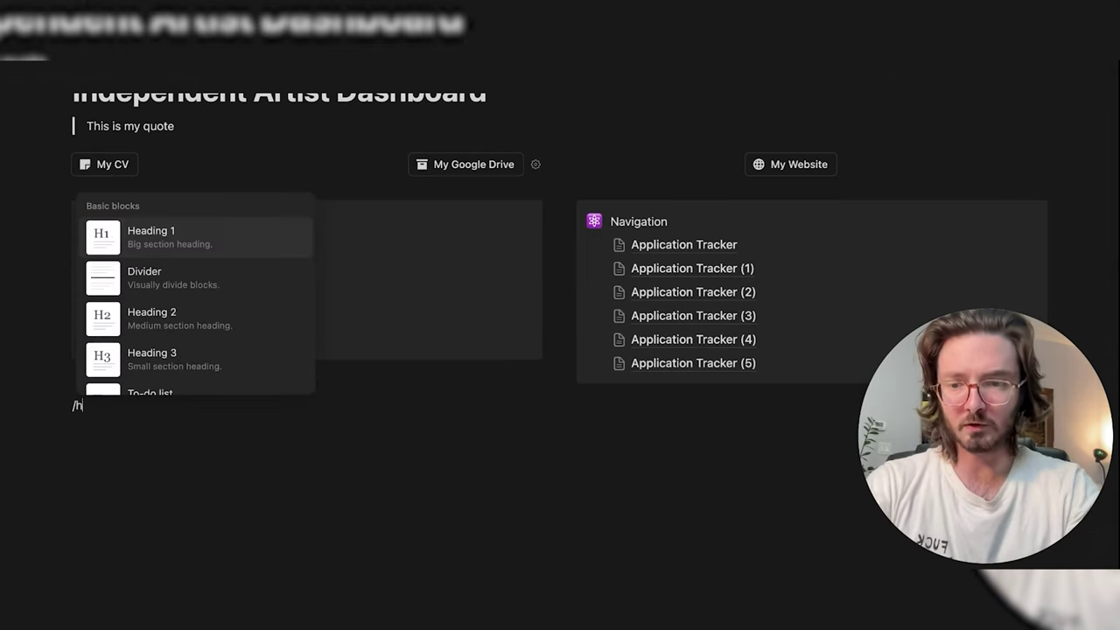
pyautogui.write('2')
pyautogui.press('Return')
pyautogui.write('ARt')
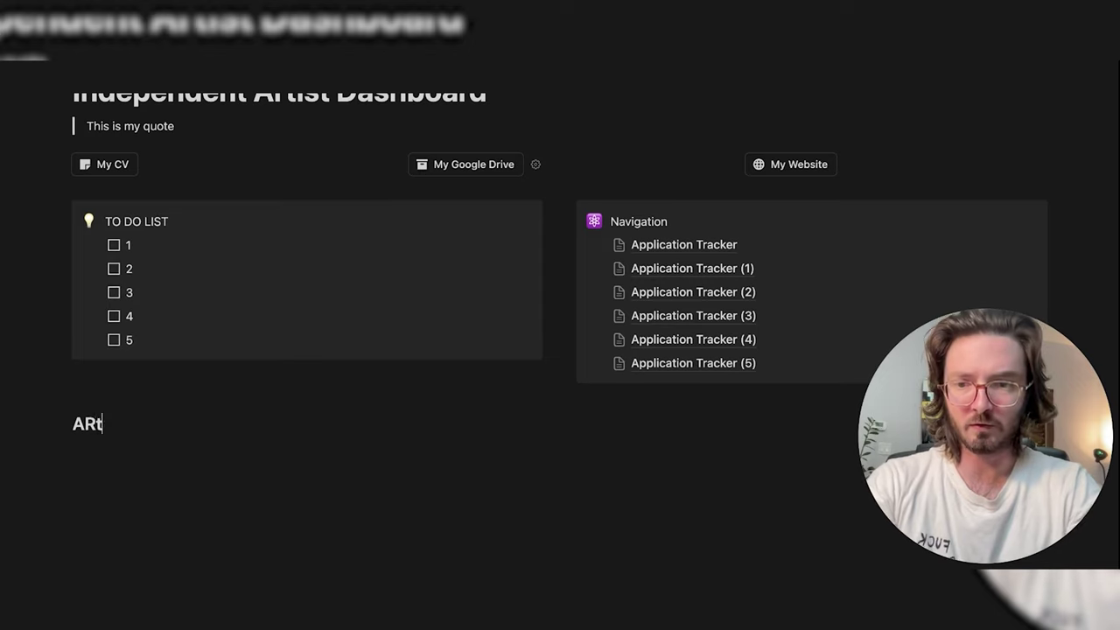
pyautogui.write(' PROJECTS')
pyautogui.press('super+a')
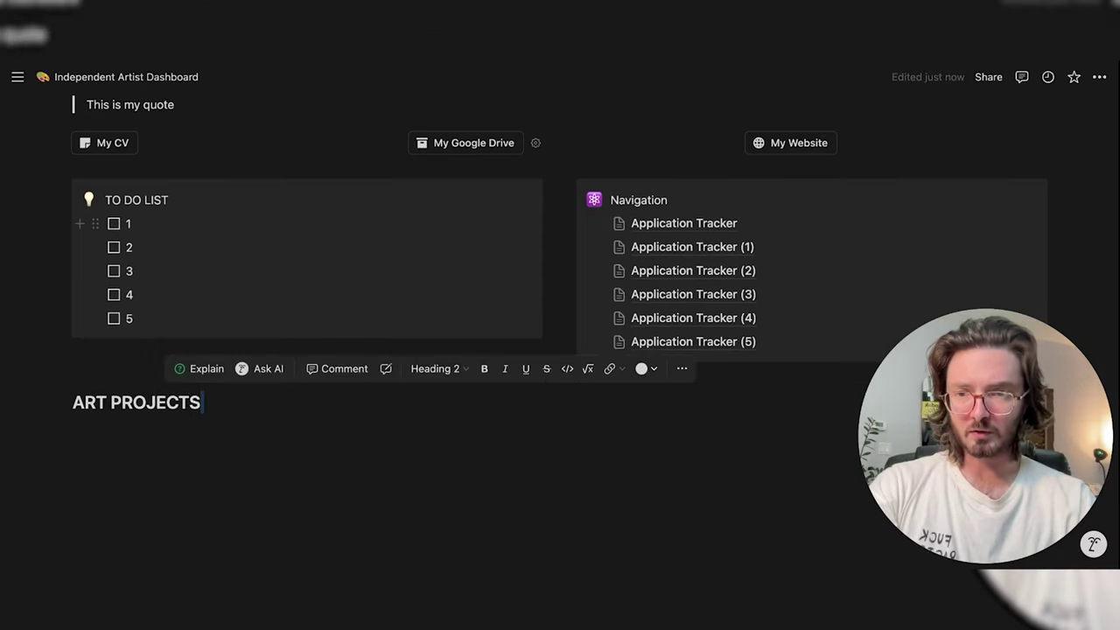
pyautogui.write('🎨')
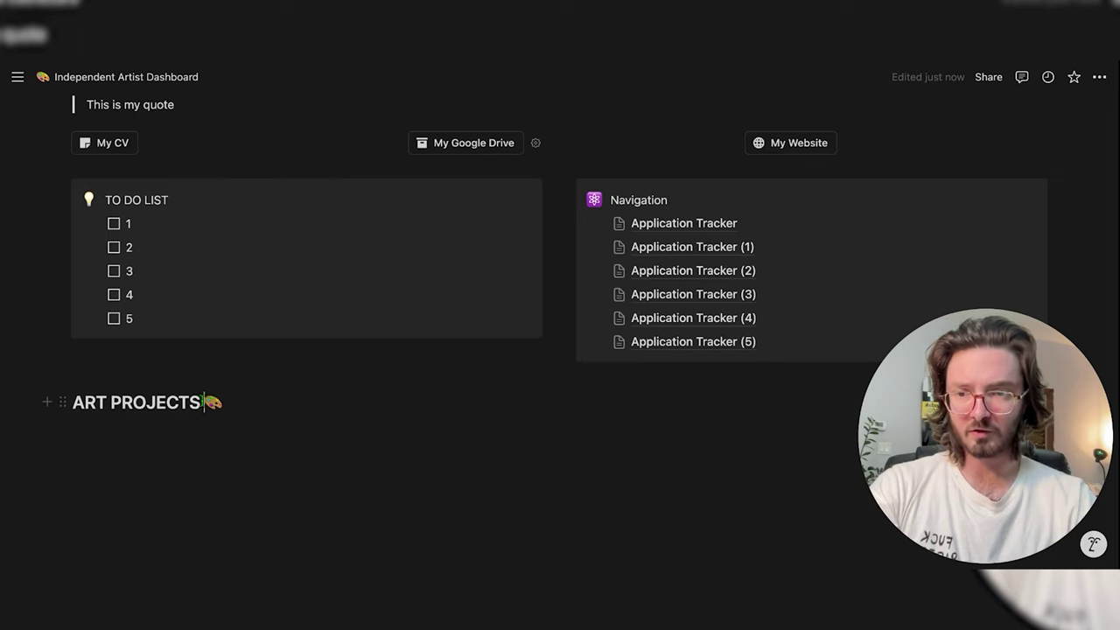
# Give the ART PROJECTS heading a yellow background and begin a /table block beneath it
pyautogui.click(62, 402)
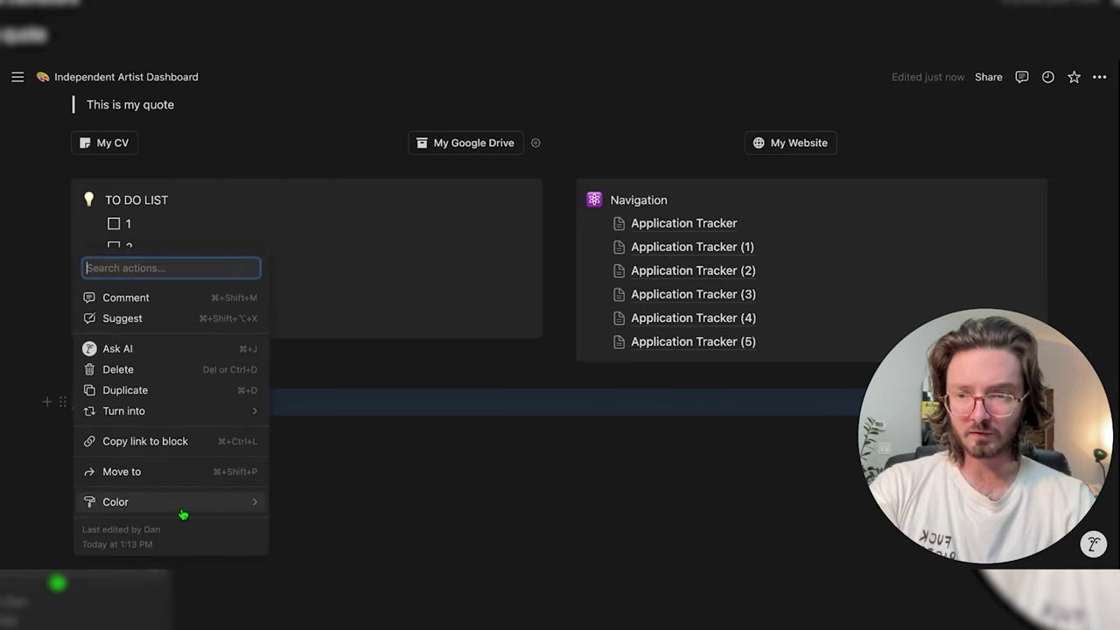
pyautogui.moveTo(180, 503)
pyautogui.scroll(-5, 330, 477)
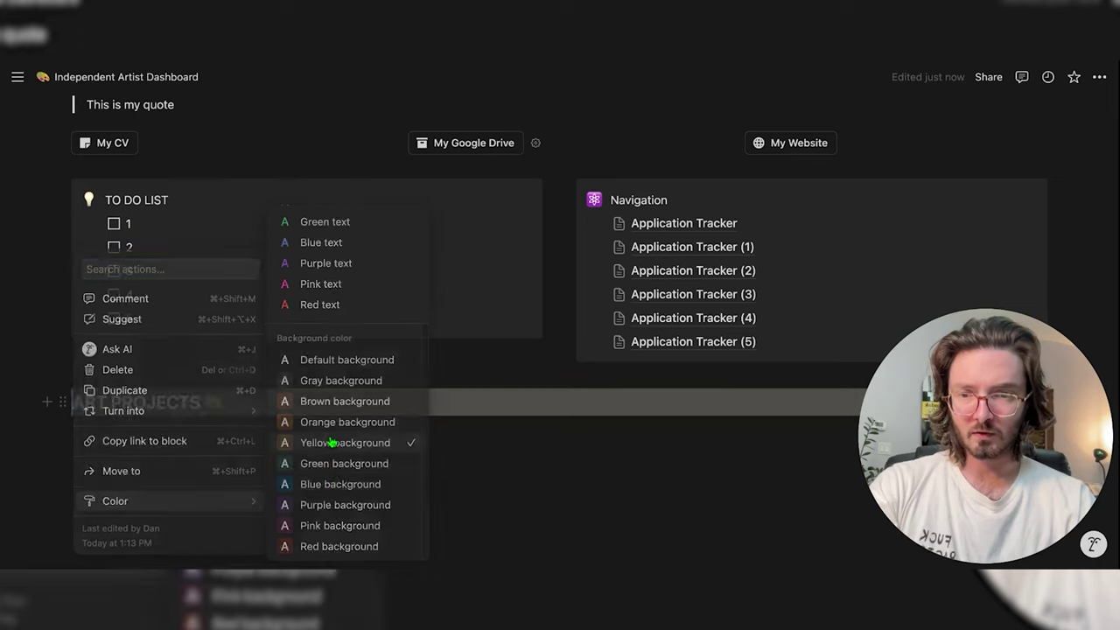
pyautogui.click(325, 442)
pyautogui.click(115, 435)
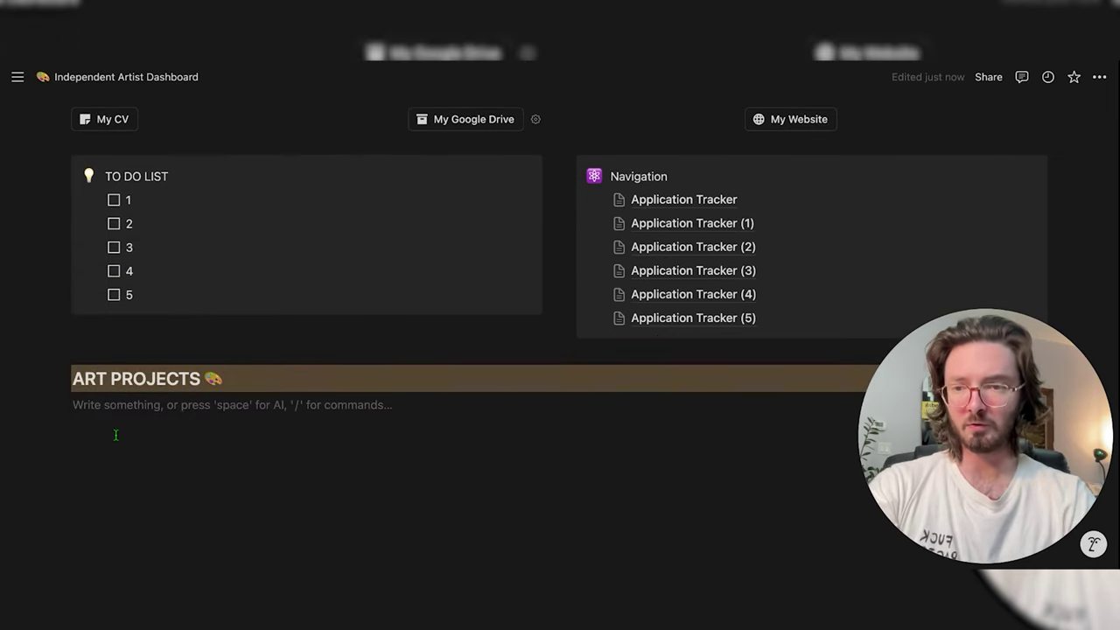
pyautogui.write('/table')
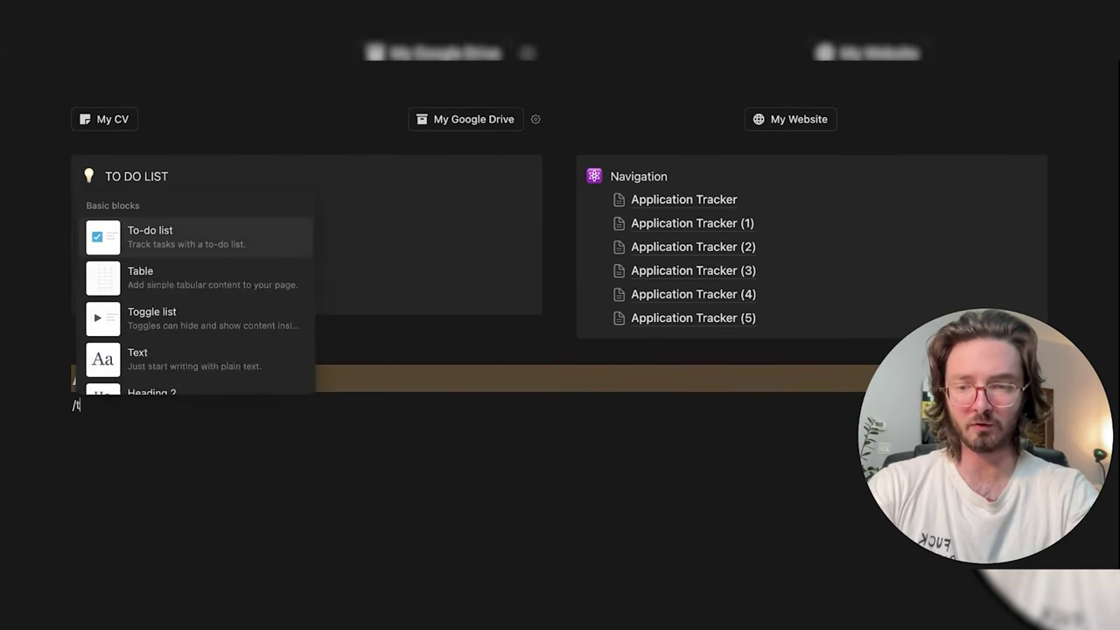
# Insert a new blank table database and title it Art Projects
pyautogui.click(164, 318)
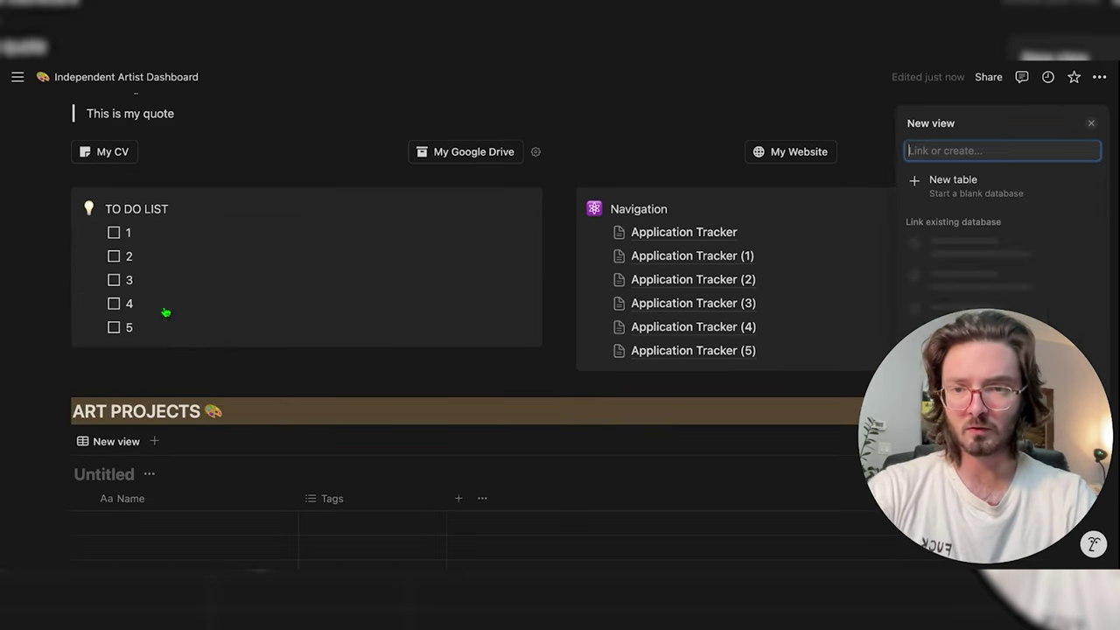
pyautogui.click(942, 186)
pyautogui.scroll(-3, 290, 418)
pyautogui.write('Art Projects Databse')
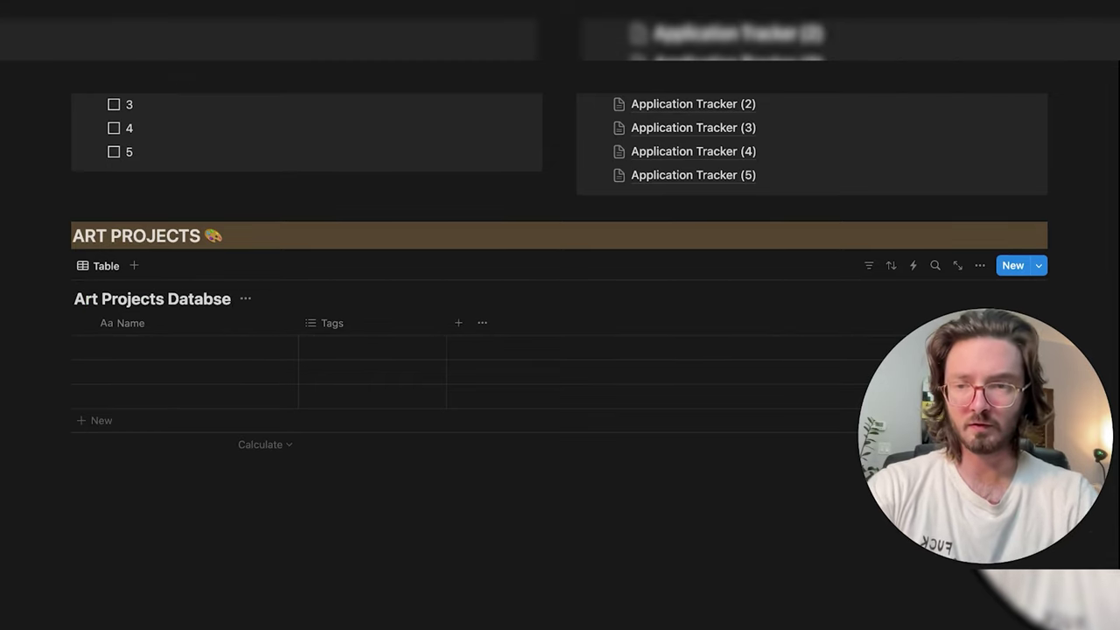
# Rename the table view to All
pyautogui.click(100, 265)
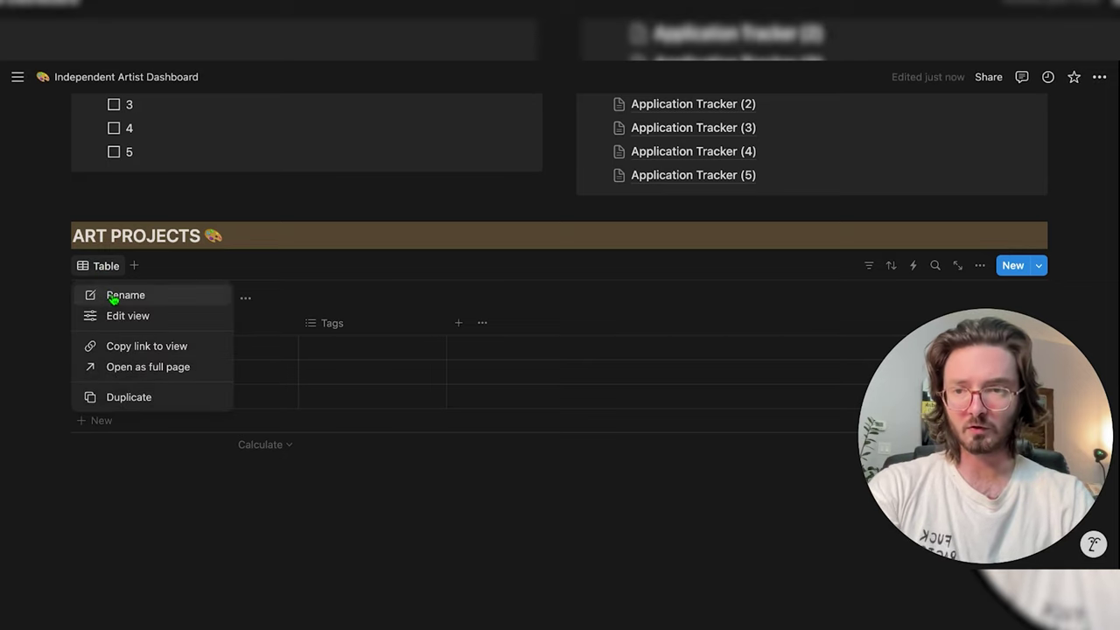
pyautogui.click(113, 296)
pyautogui.write('A')
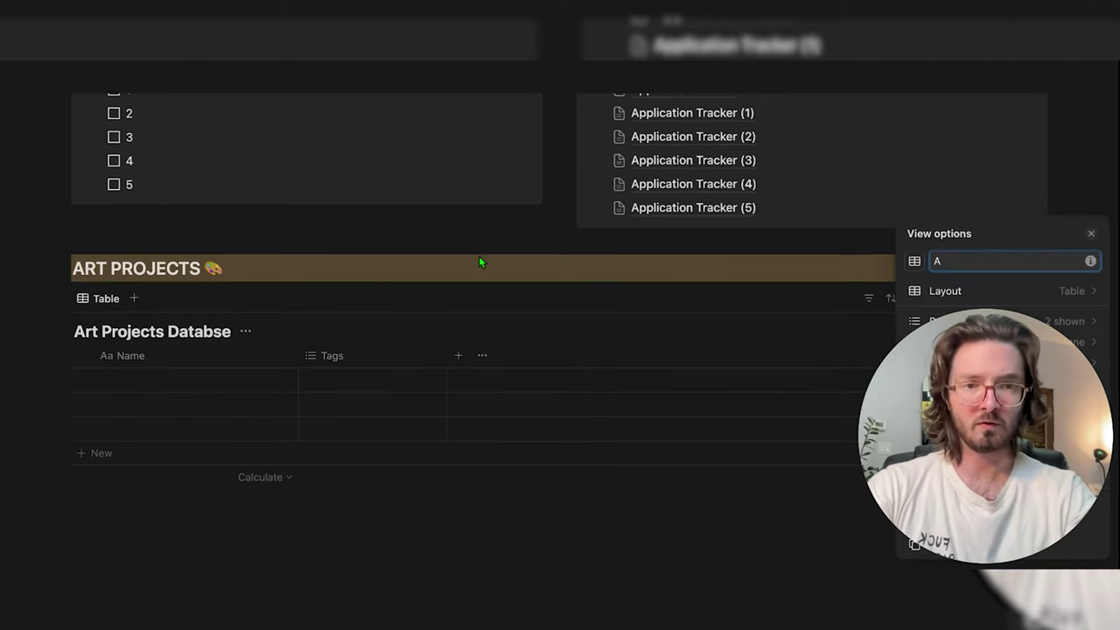
pyautogui.write('ll')
pyautogui.click(218, 300)
pyautogui.scroll(-2, 218, 303)
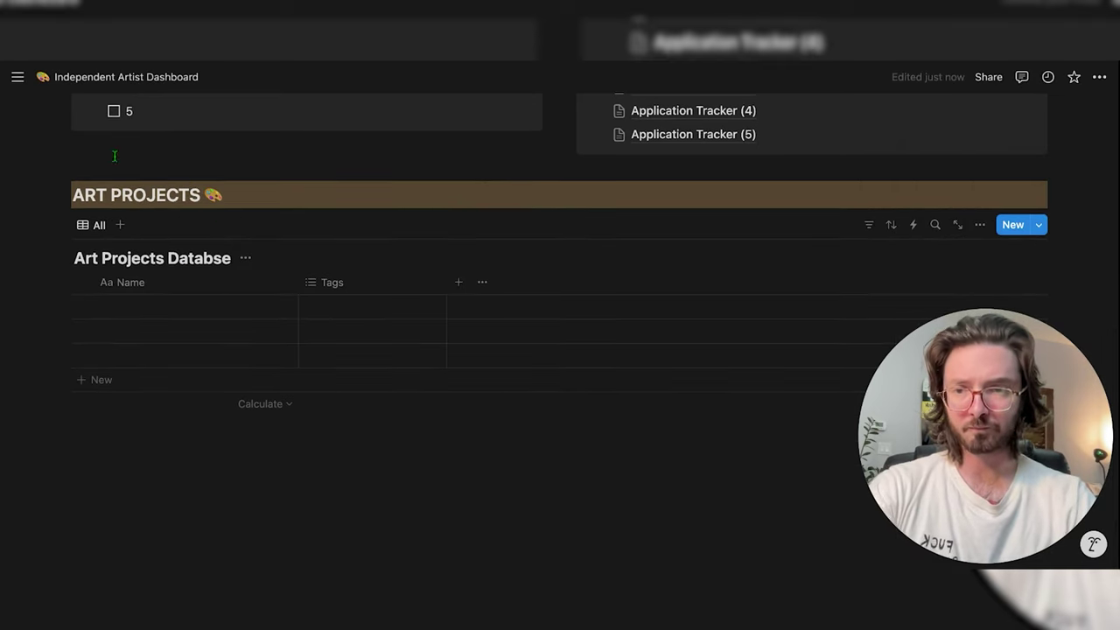
# Rename the first column to Title and give it a pencil icon
pyautogui.click(258, 286)
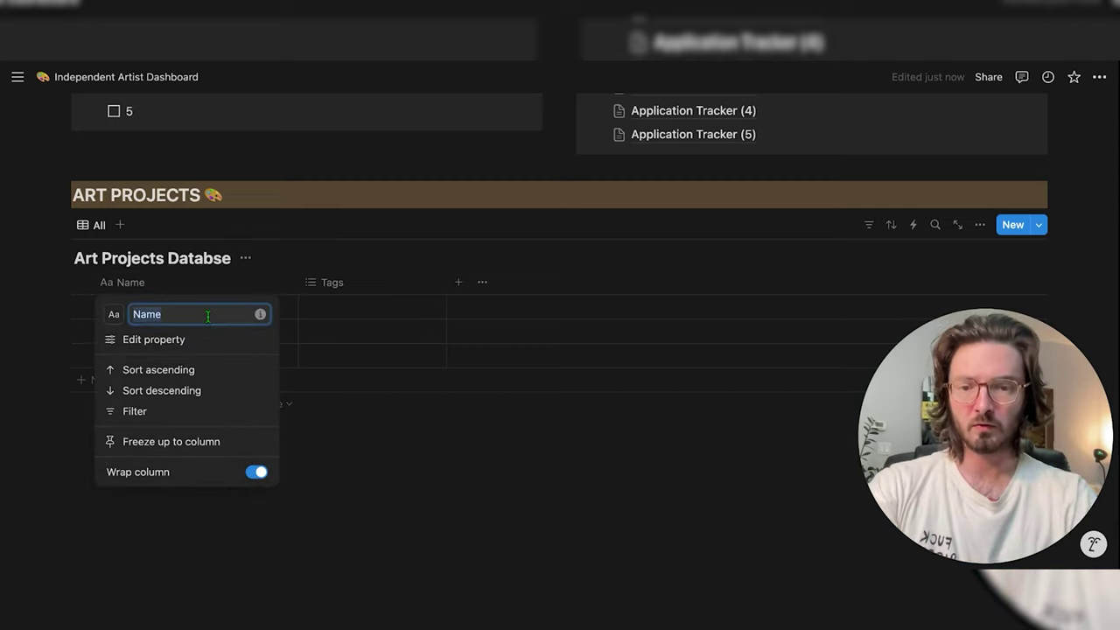
pyautogui.write('Title')
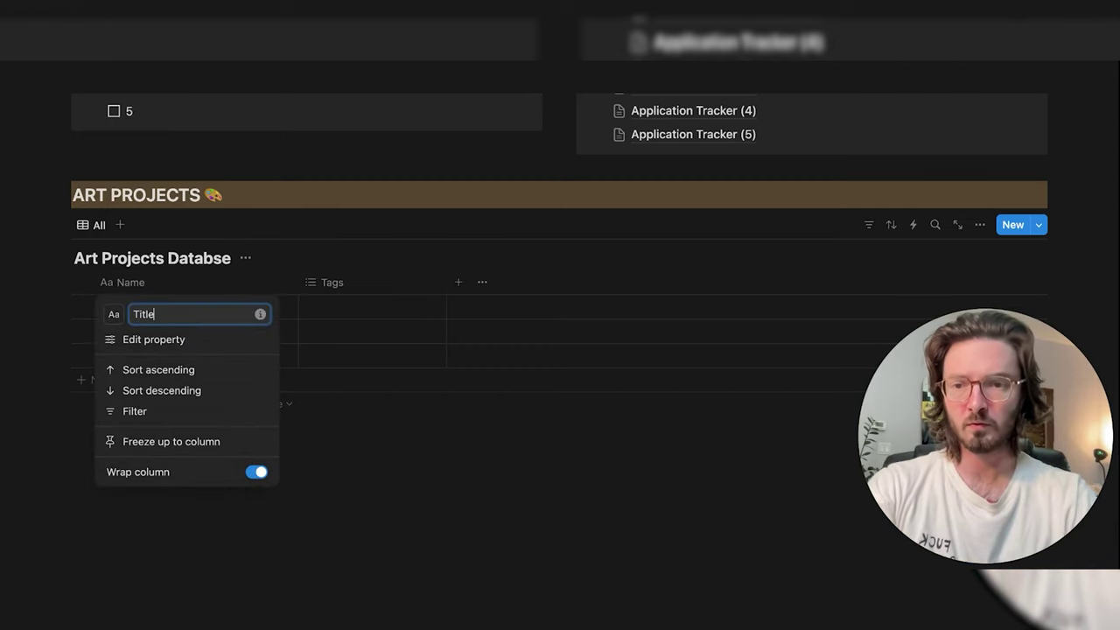
pyautogui.click(114, 314)
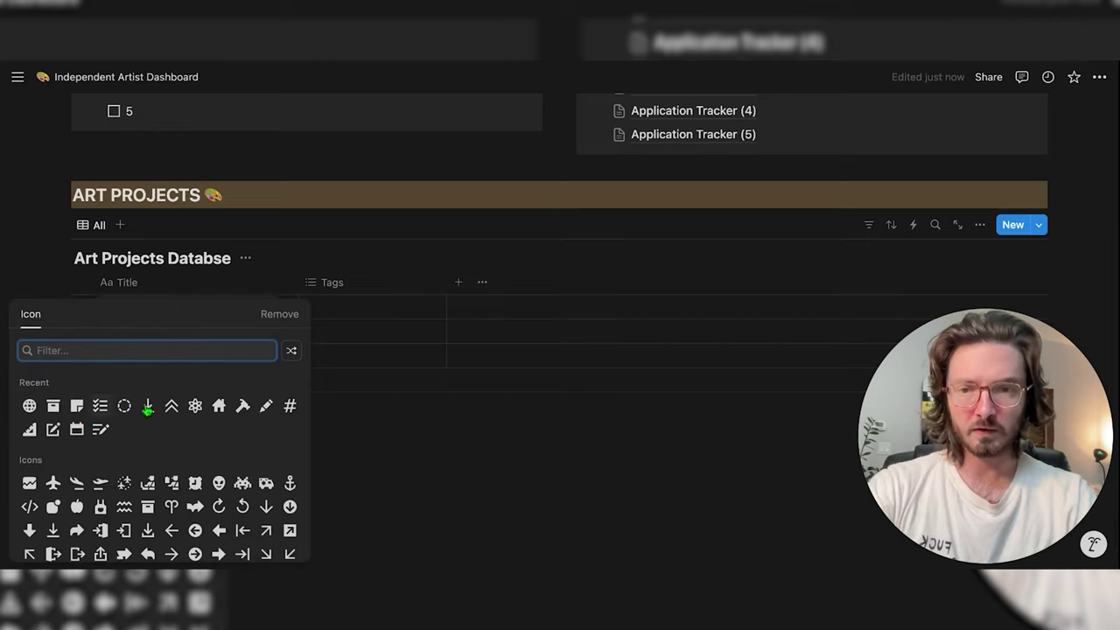
pyautogui.click(266, 405)
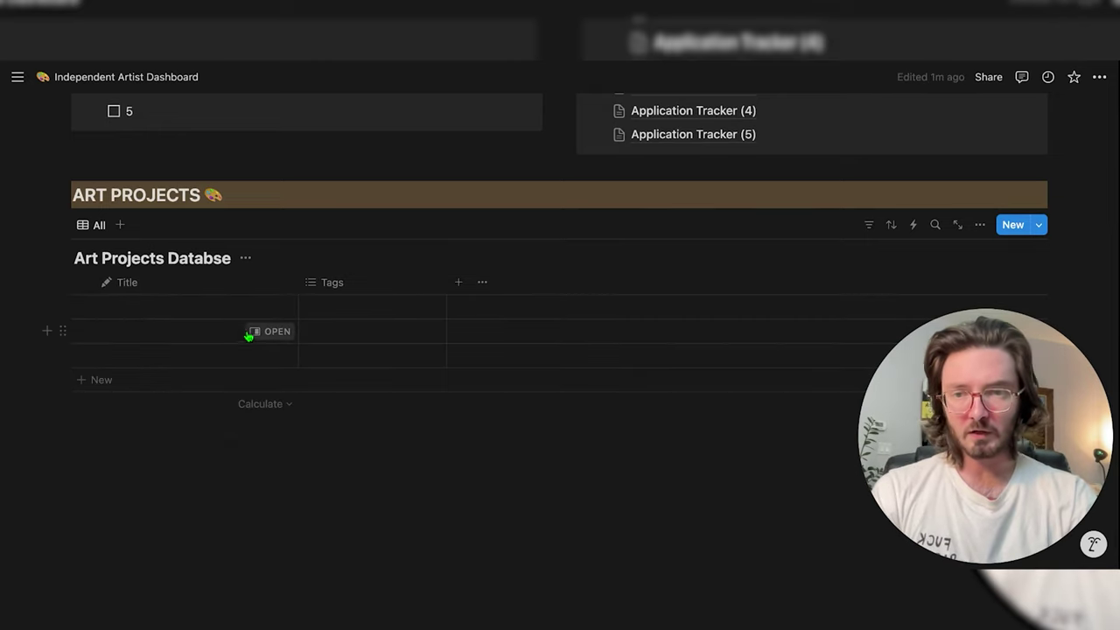
pyautogui.moveTo(265, 316)
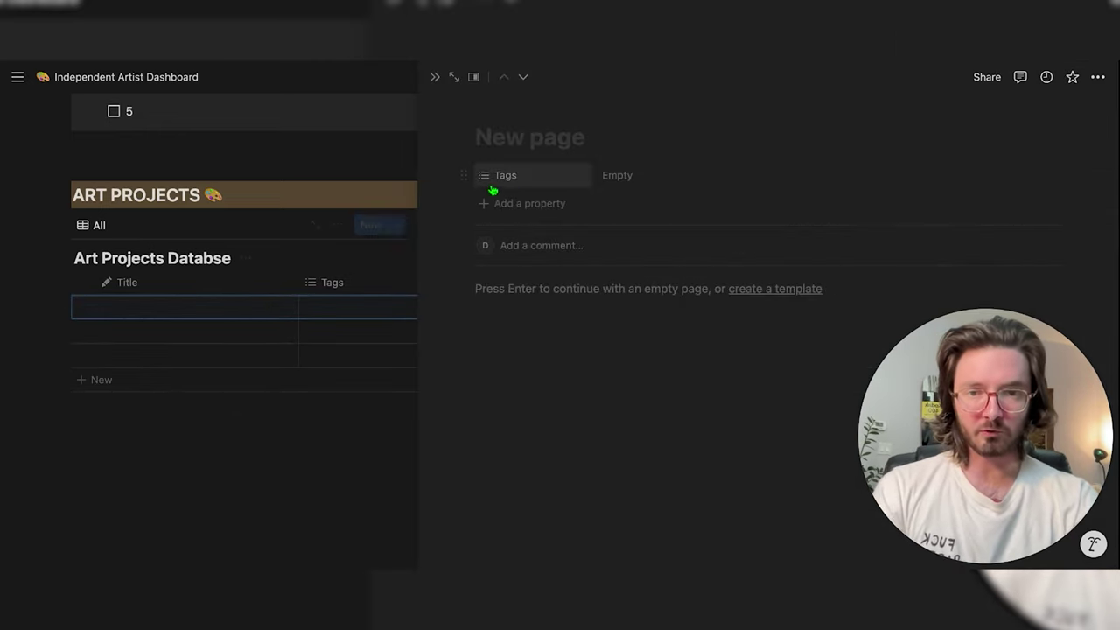
# Add a Date Range text property with a calendar icon and value 2017 - 2019
pyautogui.click(537, 207)
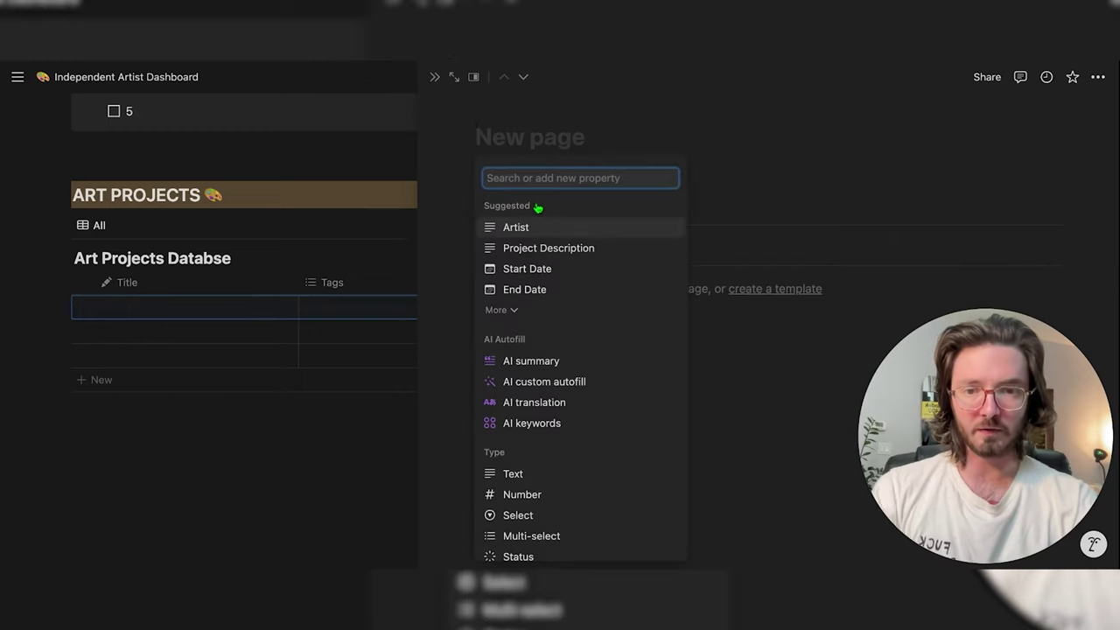
pyautogui.scroll(-2, 517, 385)
pyautogui.click(512, 389)
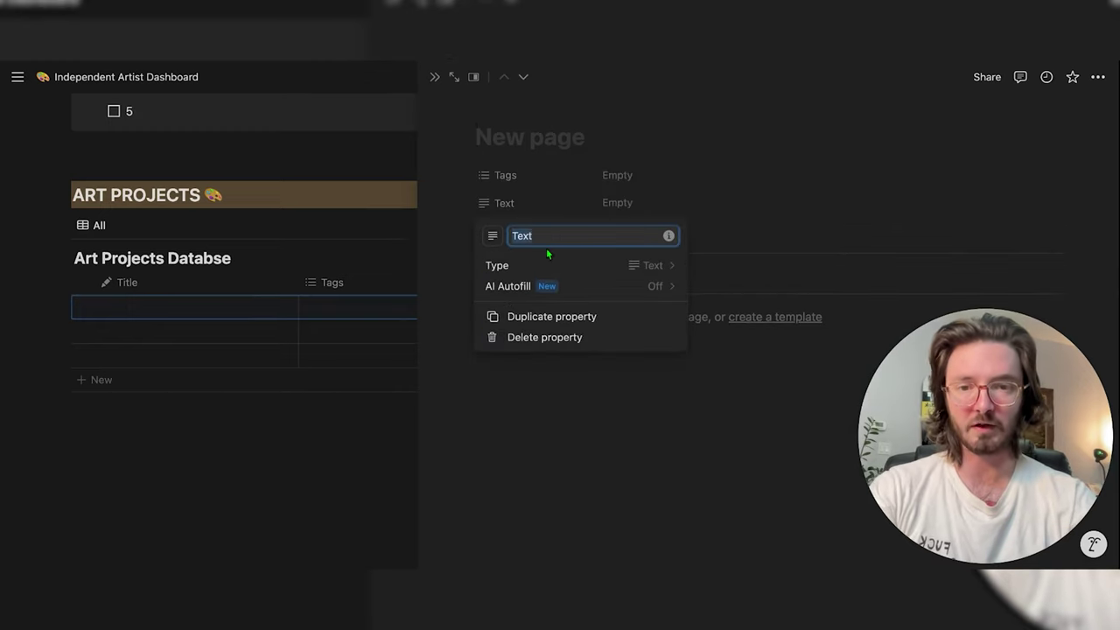
pyautogui.write('Date Range')
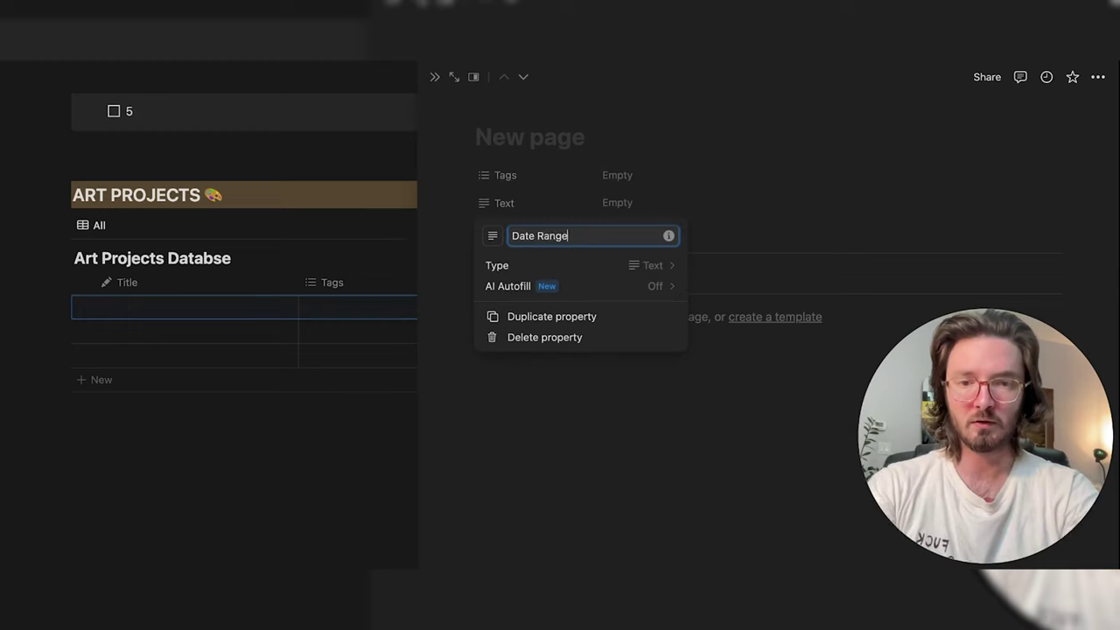
pyautogui.click(493, 236)
pyautogui.write('ca')
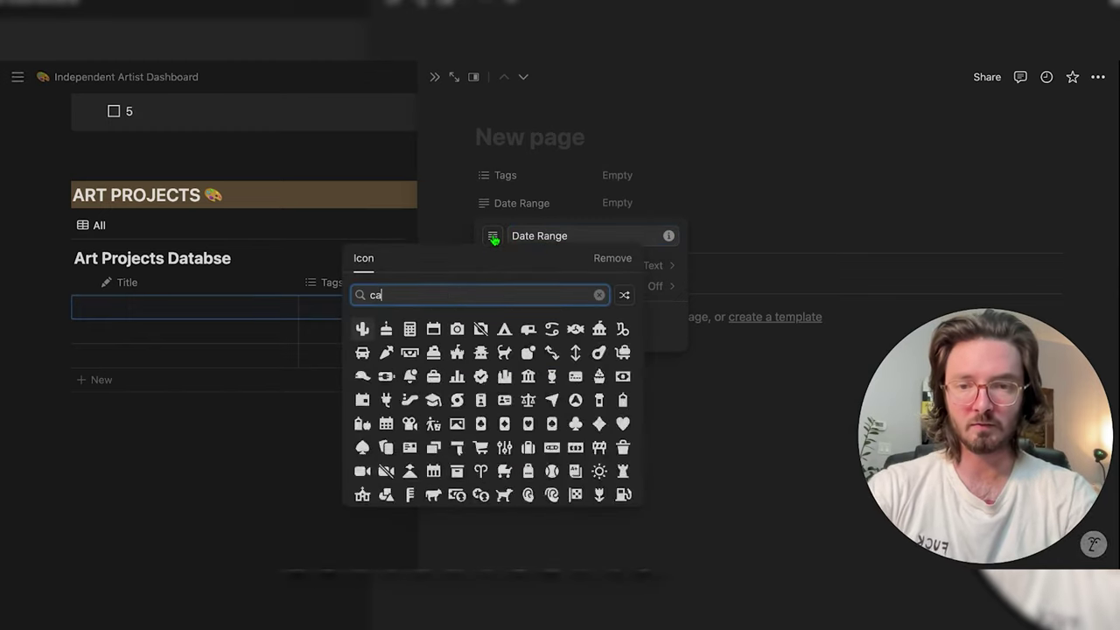
pyautogui.write('l')
pyautogui.click(389, 328)
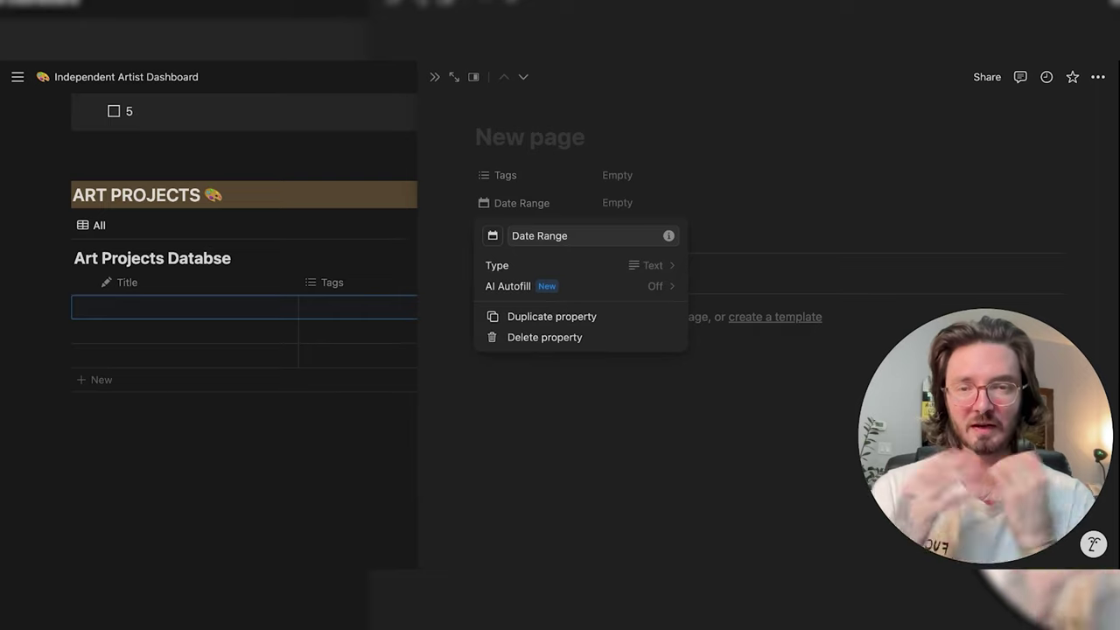
pyautogui.click(628, 208)
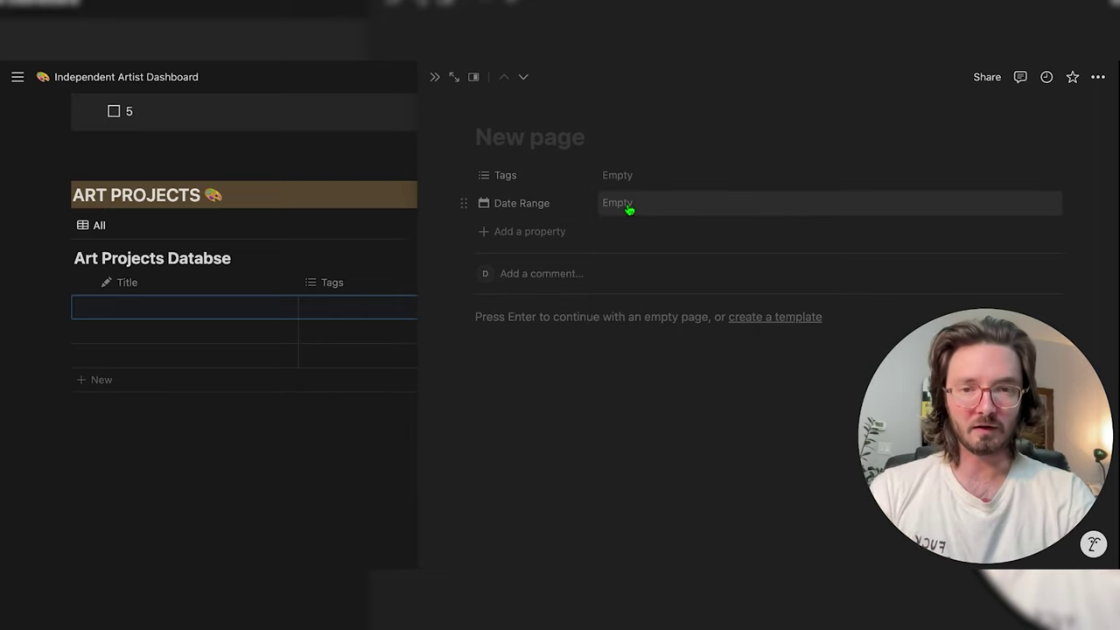
pyautogui.click(626, 205)
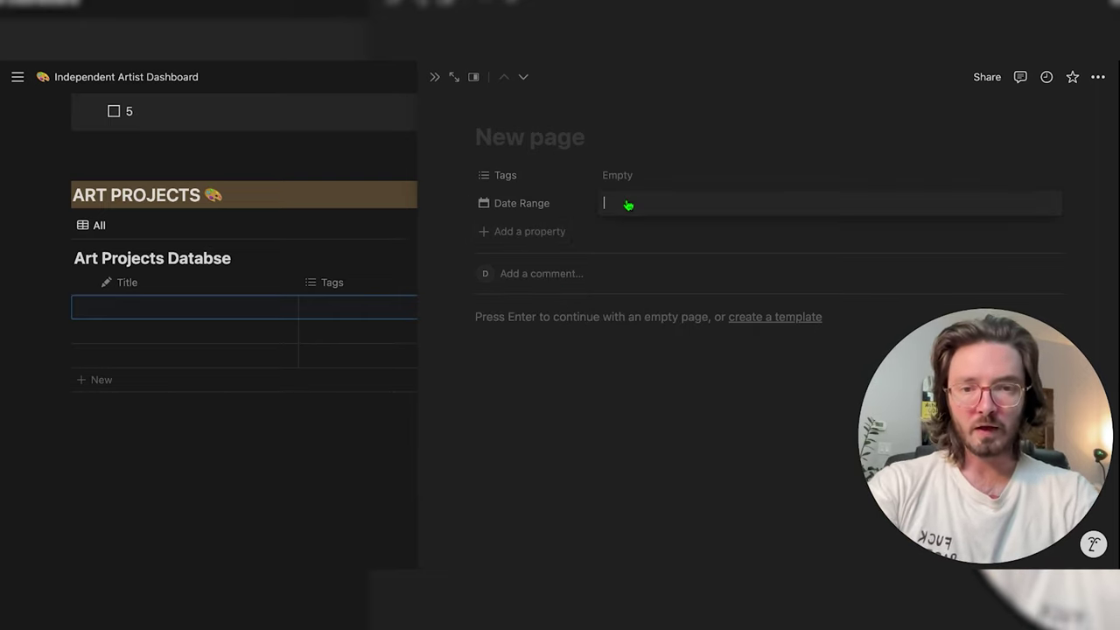
pyautogui.write('2017')
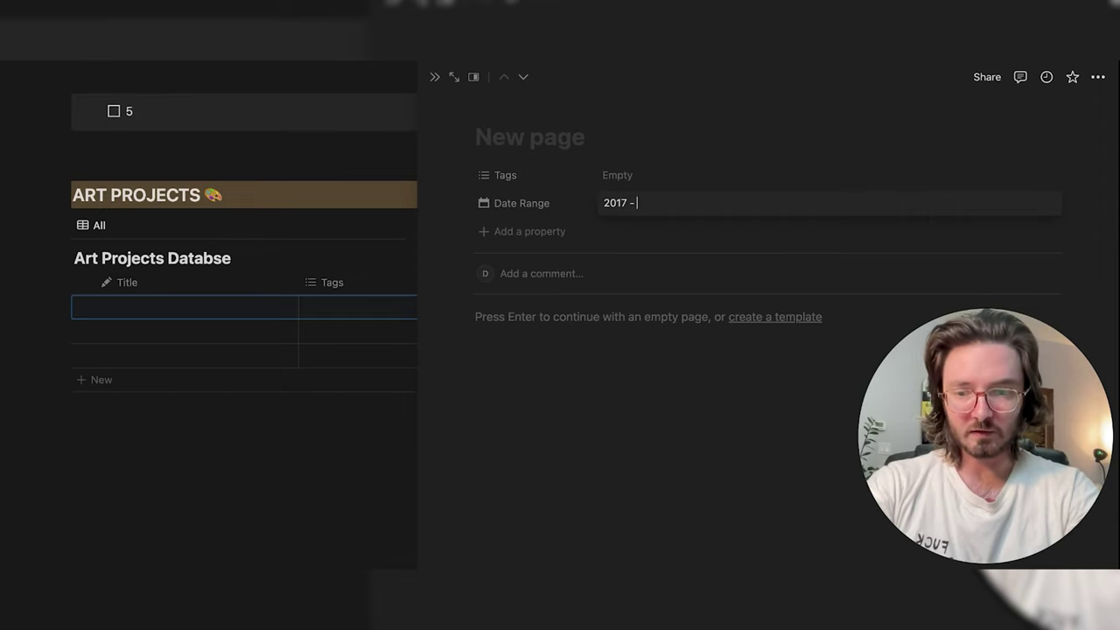
pyautogui.write(' - 2019')
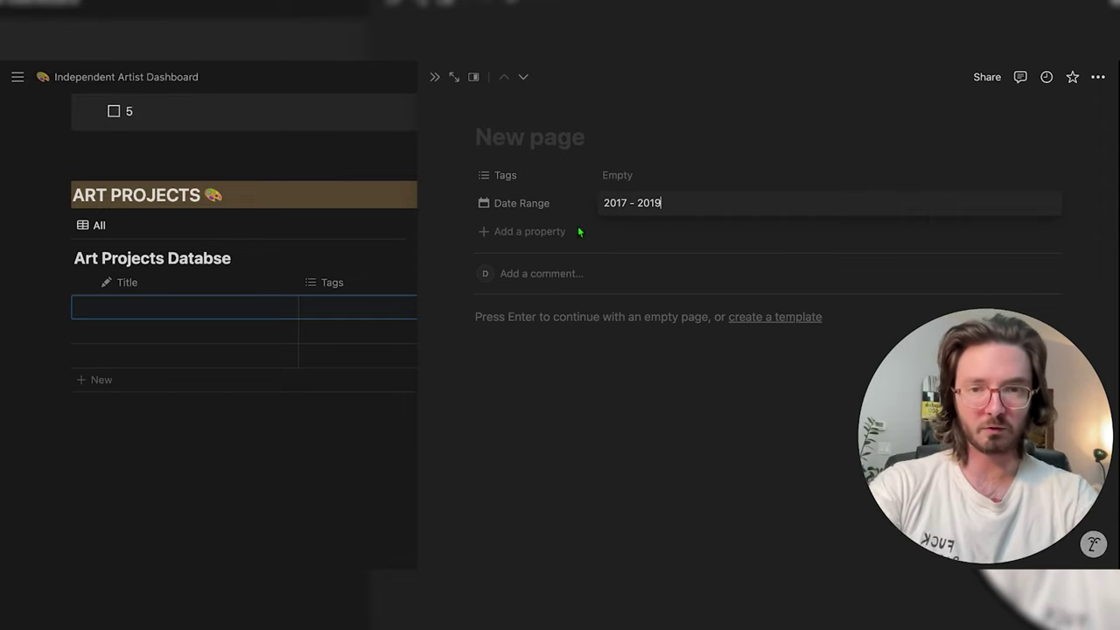
pyautogui.click(526, 224)
# Add Statements and High Res Images URL properties to the entry
pyautogui.click(521, 233)
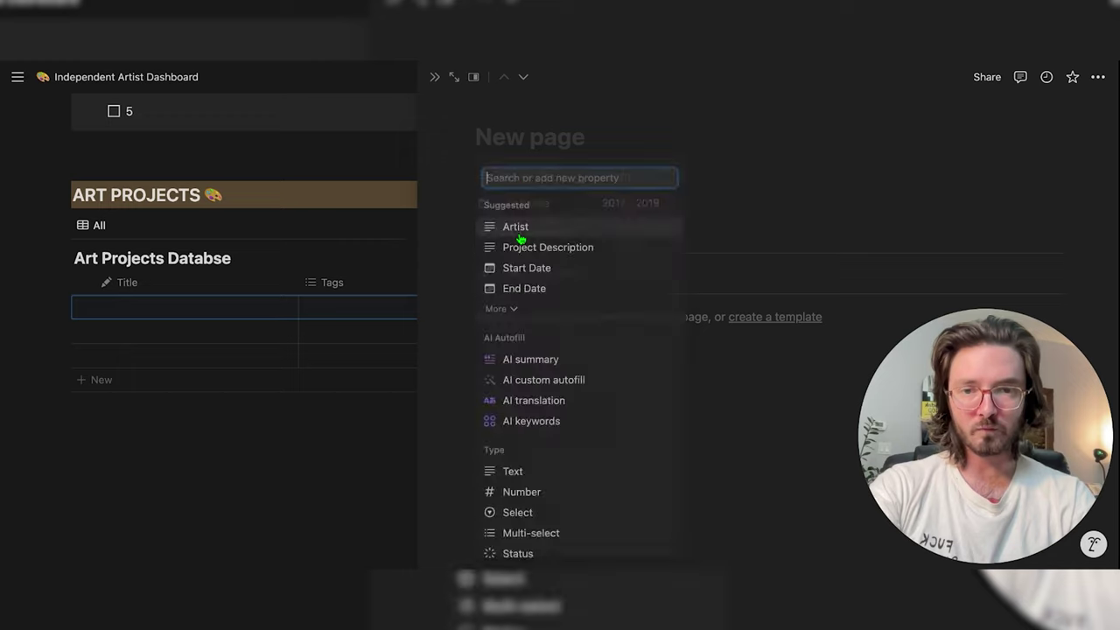
pyautogui.scroll(-2, 537, 346)
pyautogui.scroll(-2, 536, 346)
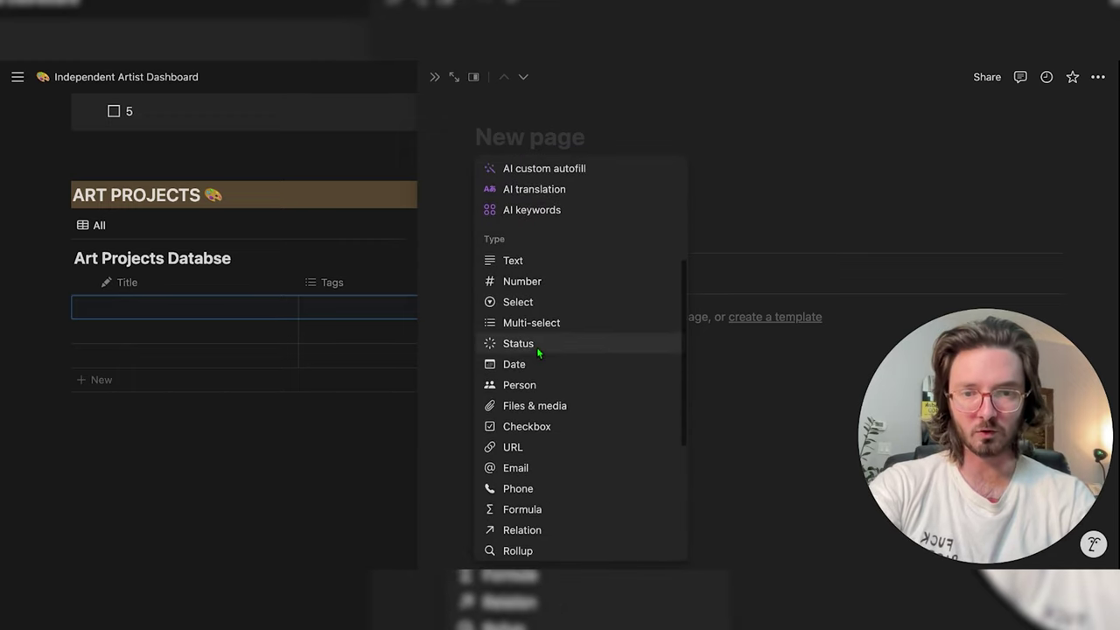
pyautogui.click(514, 447)
pyautogui.write('Statemet')
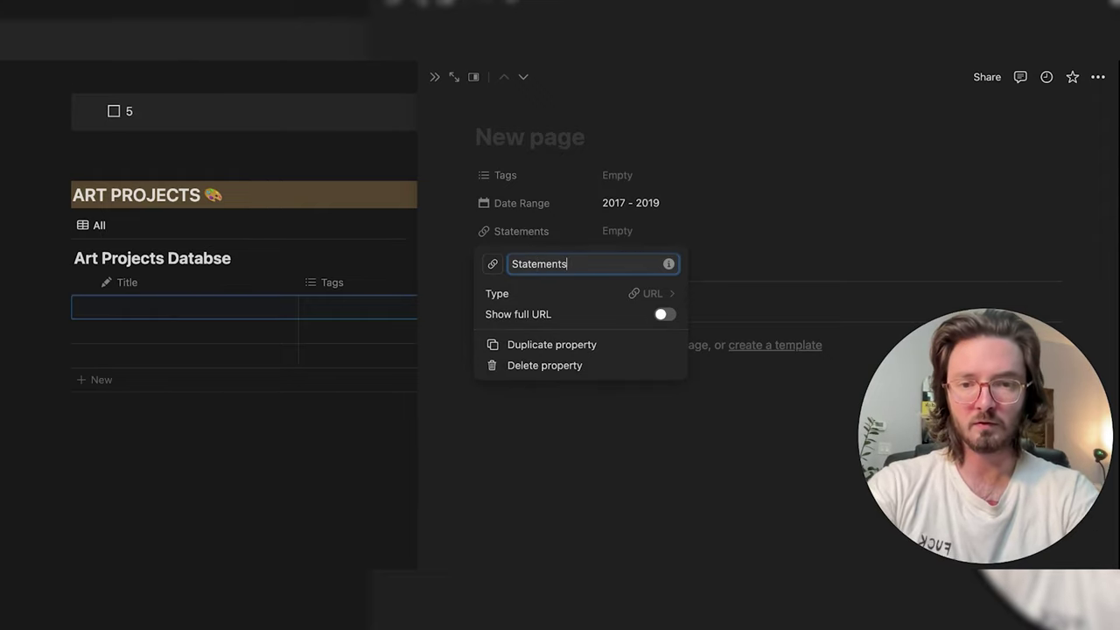
pyautogui.write('ts')
pyautogui.click(742, 218)
pyautogui.click(495, 250)
pyautogui.scroll(-1, 532, 498)
pyautogui.scroll(-4, 530, 499)
pyautogui.click(517, 497)
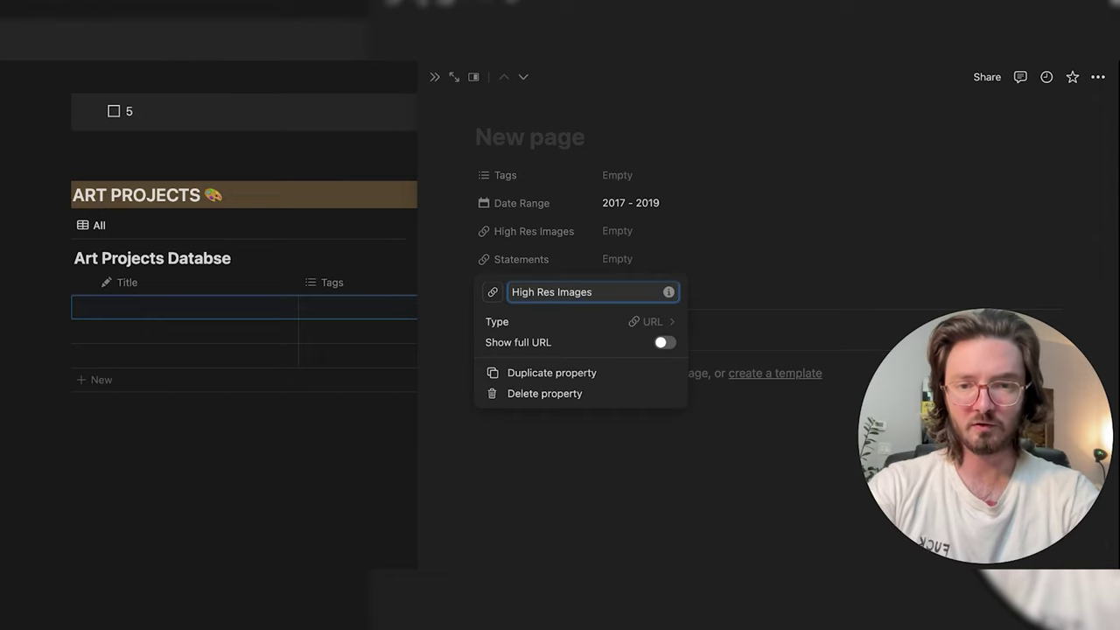
pyautogui.click(696, 238)
# Add Video and Website URL properties to the entry
pyautogui.click(496, 288)
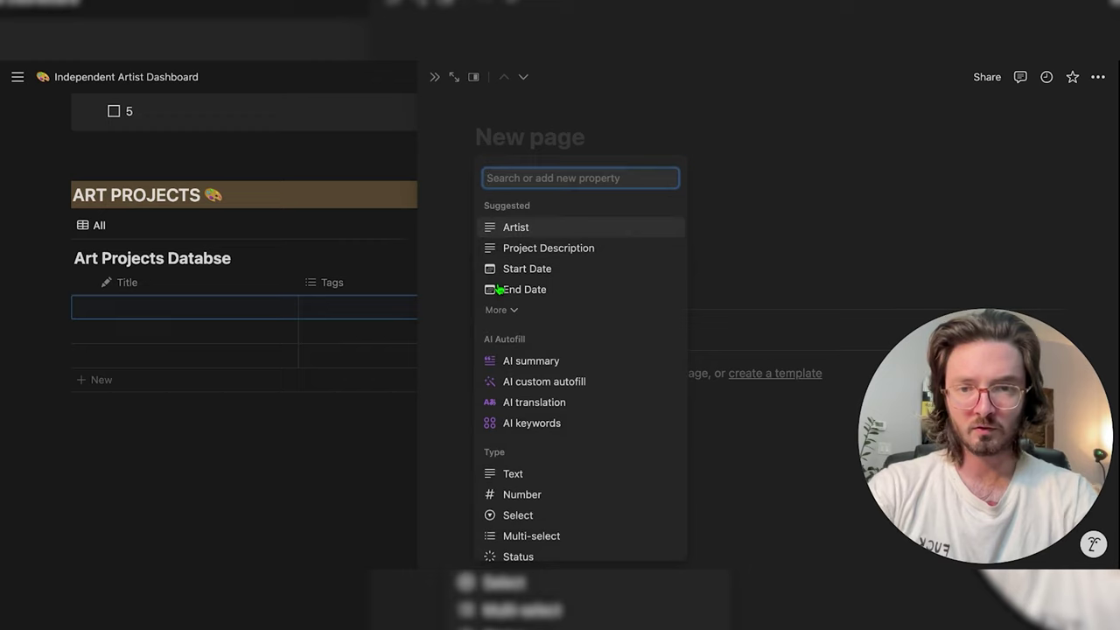
pyautogui.scroll(-5, 515, 407)
pyautogui.click(516, 452)
pyautogui.write('Video')
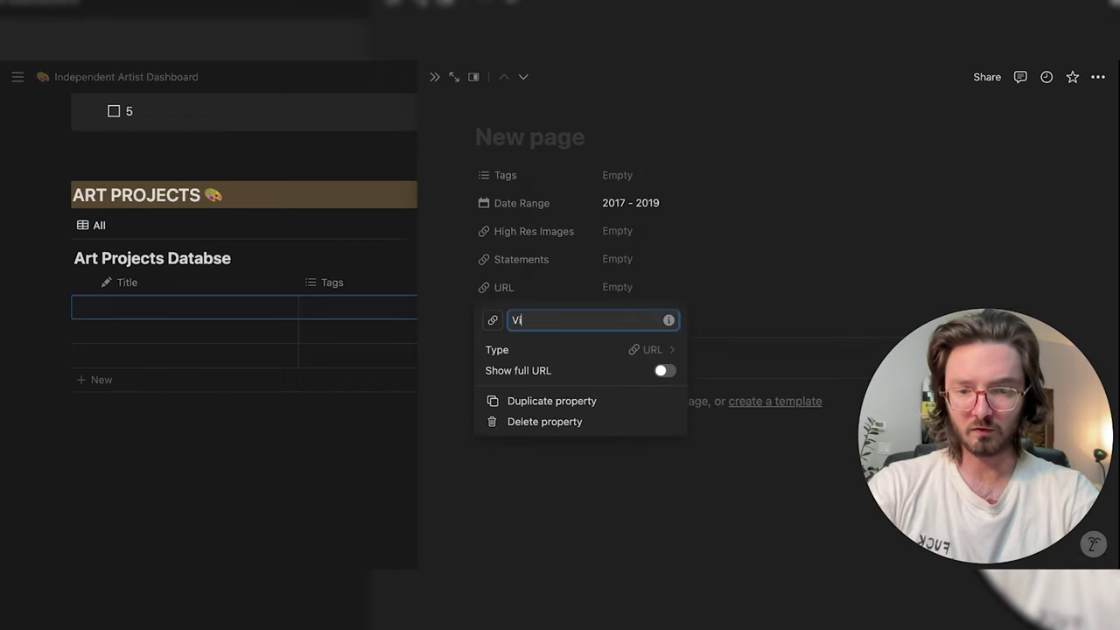
pyautogui.click(703, 252)
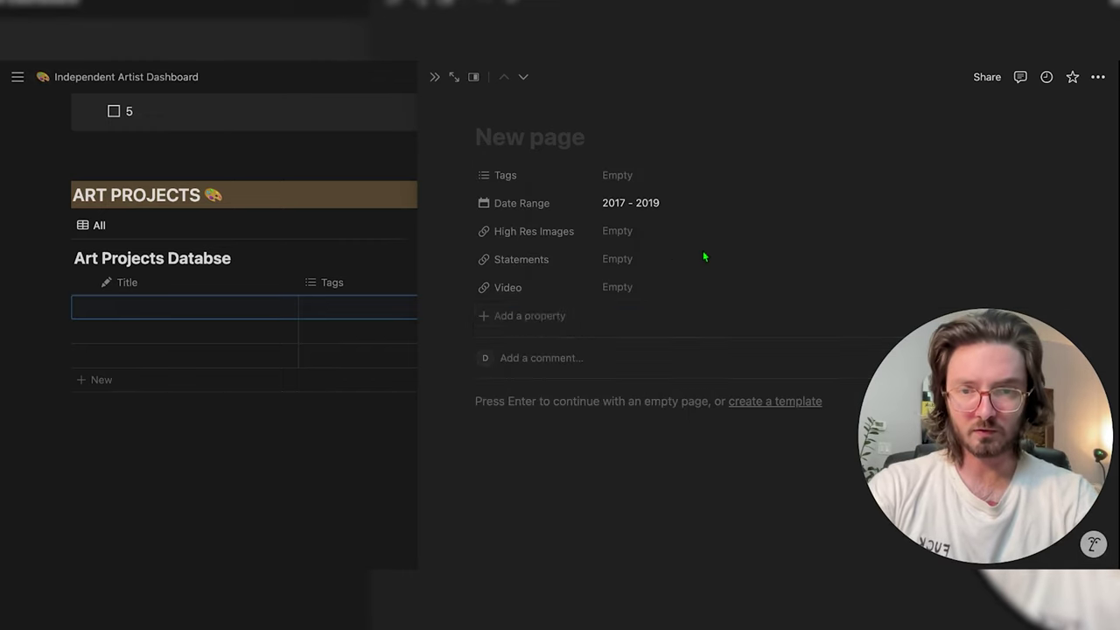
pyautogui.click(519, 325)
pyautogui.scroll(-1, 523, 416)
pyautogui.scroll(-3, 523, 416)
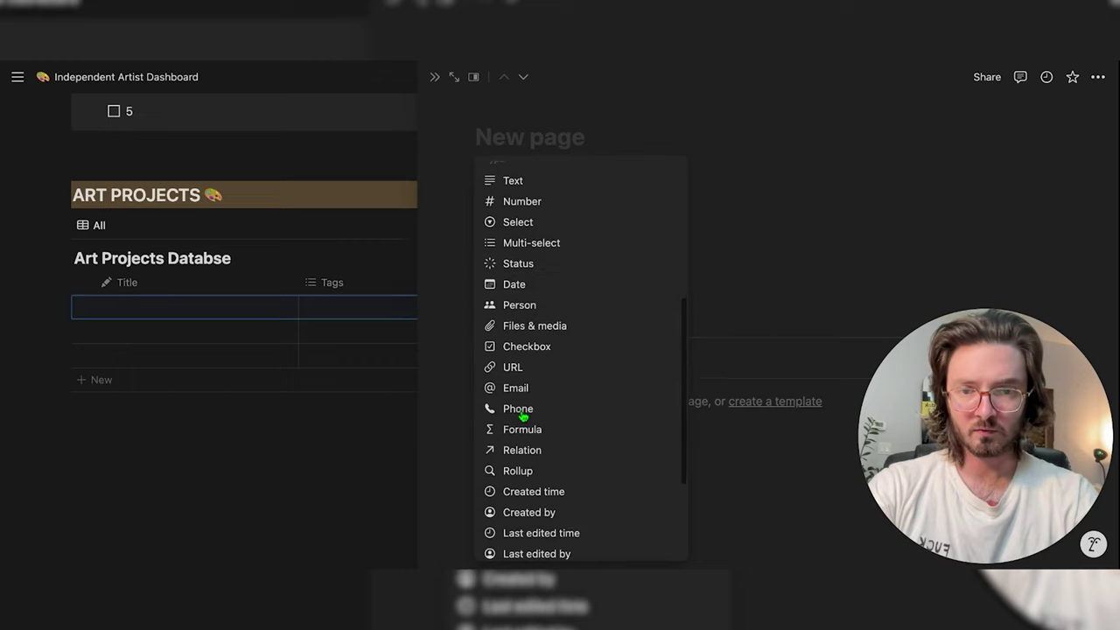
pyautogui.click(513, 365)
pyautogui.write('Webs')
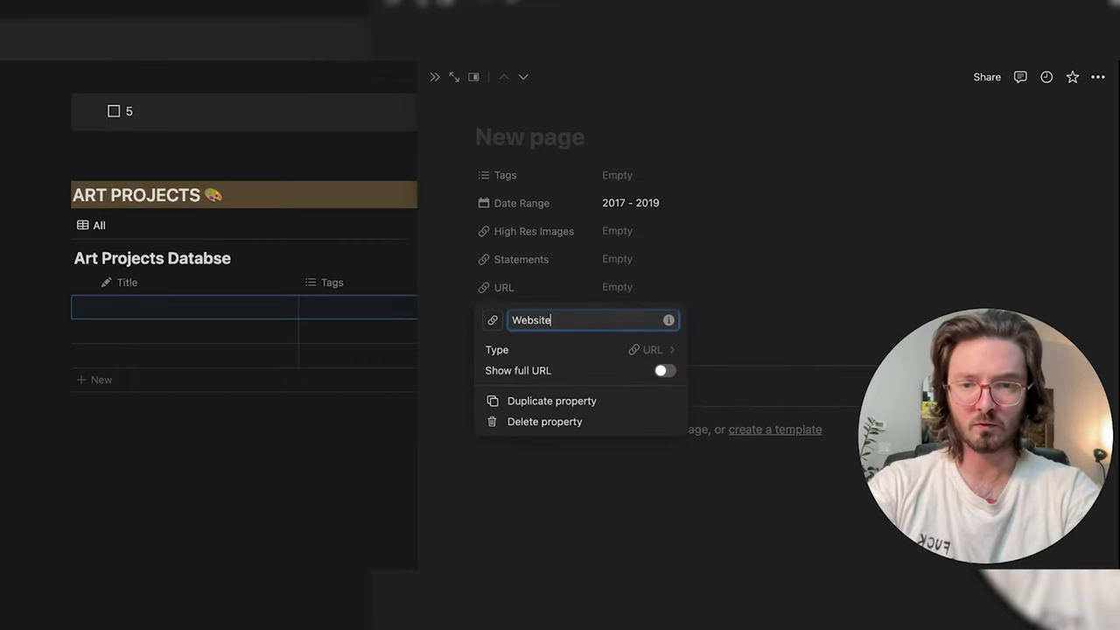
pyautogui.write('ite')
pyautogui.click(736, 251)
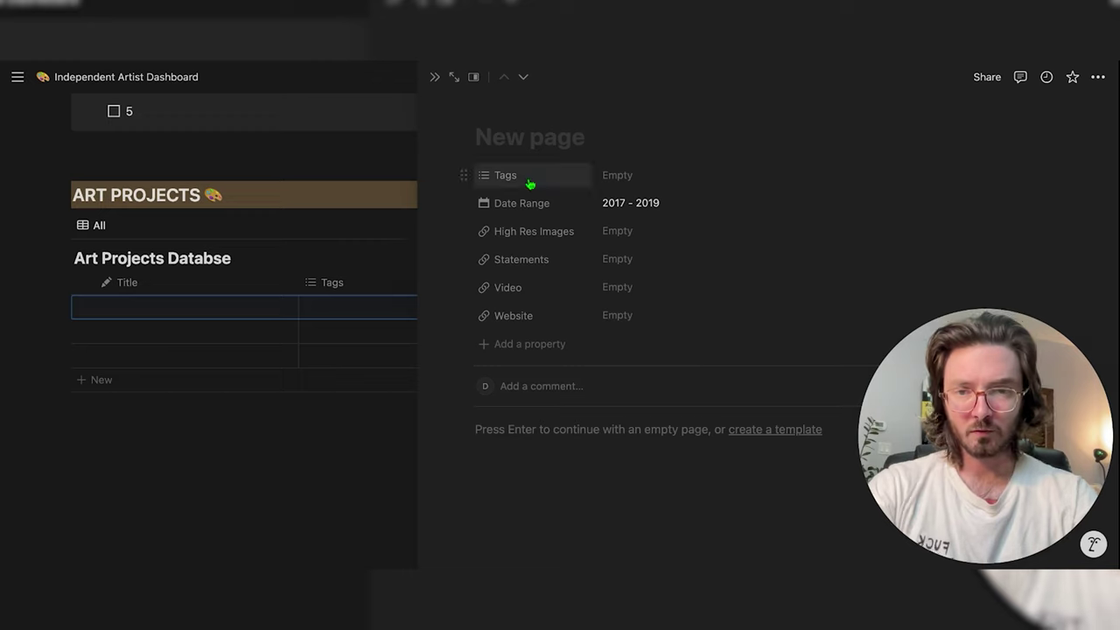
# Tag the entry Oil Paint, creating Photography and Oil Paint tags and removing Photography
pyautogui.click(624, 178)
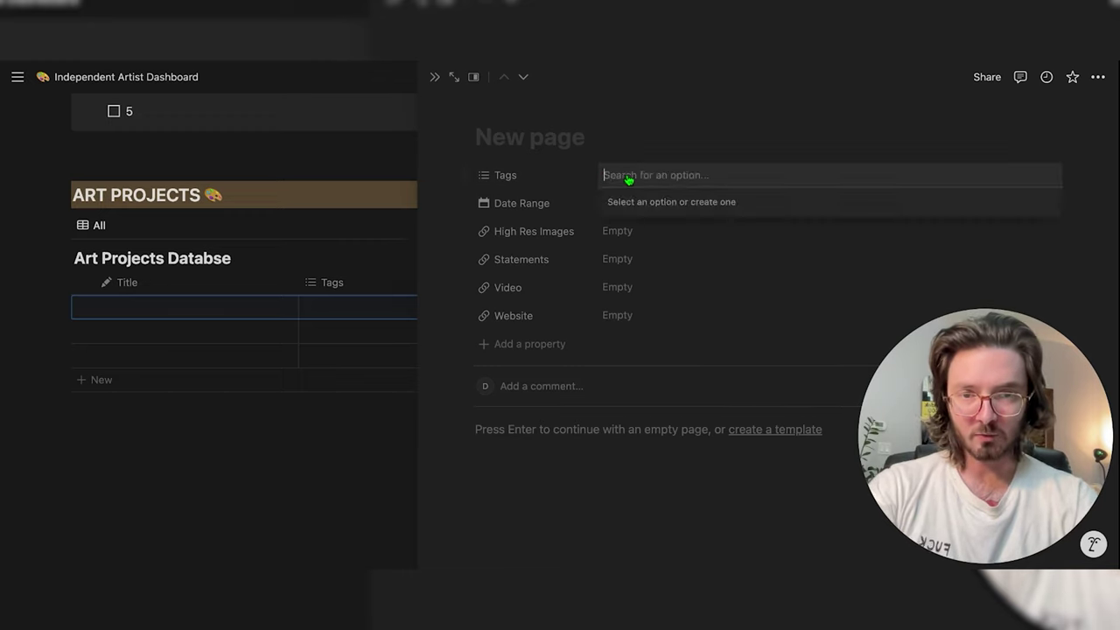
pyautogui.write('Photo')
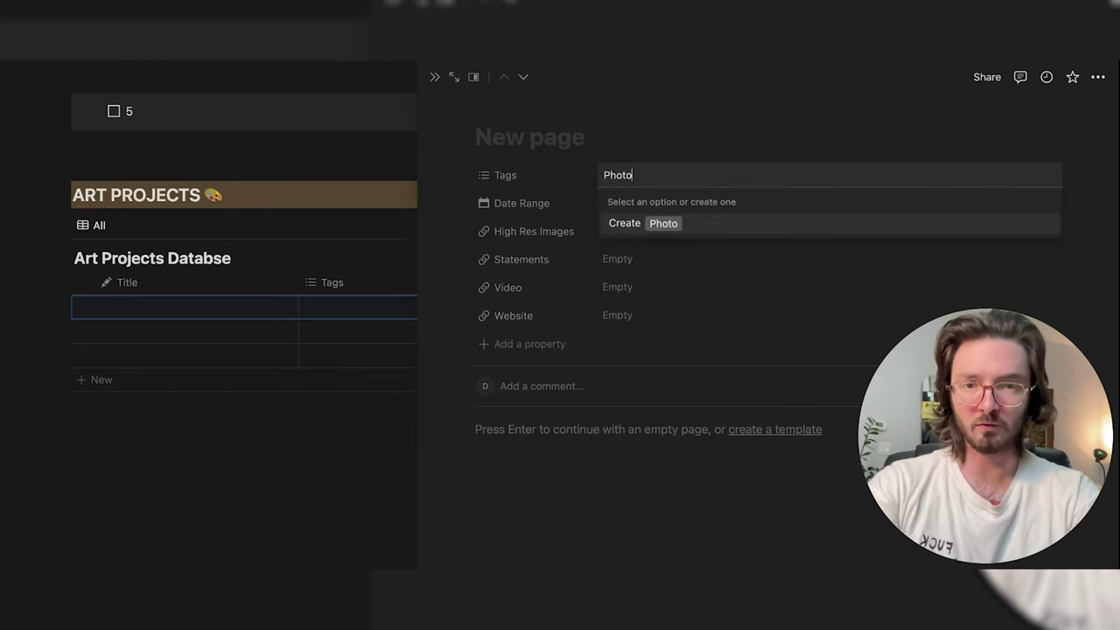
pyautogui.write('graphy')
pyautogui.press('Return')
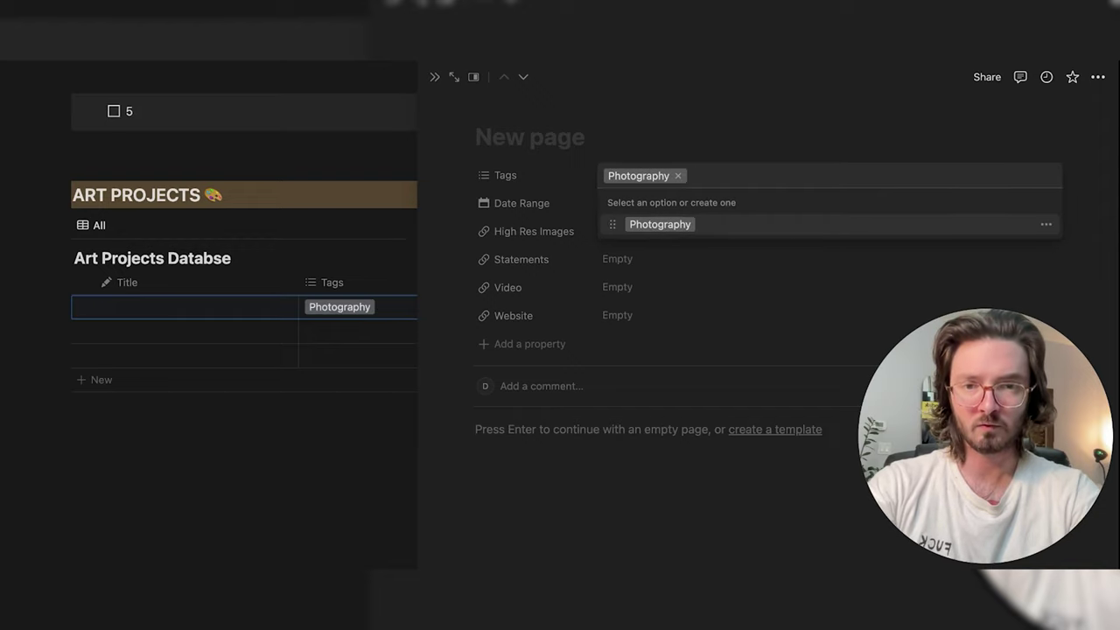
pyautogui.write('Oil')
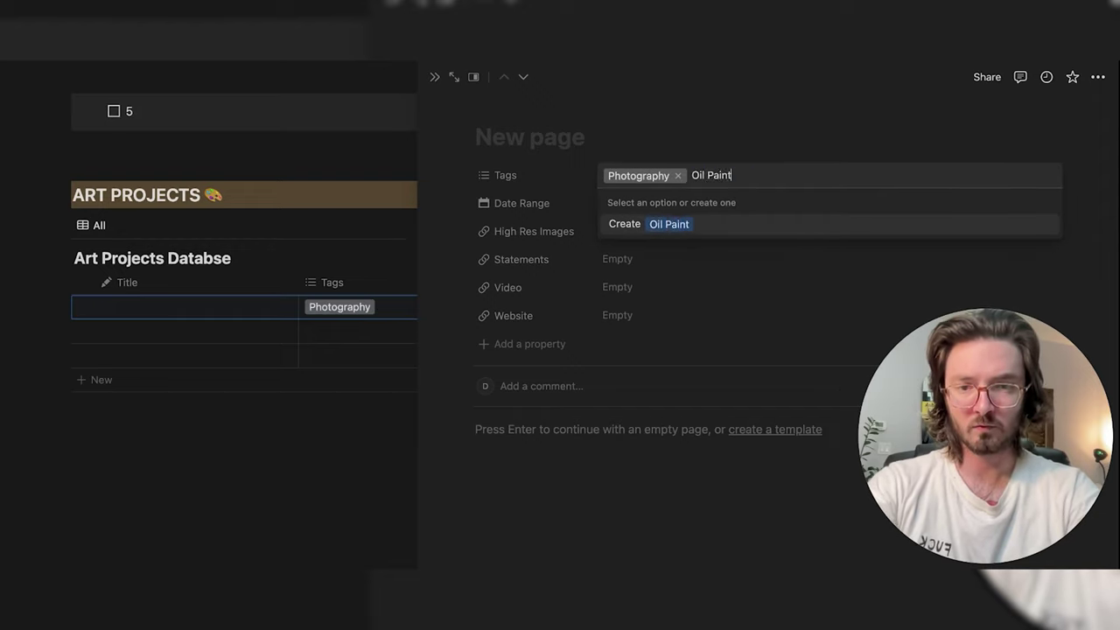
pyautogui.write(' Paint')
pyautogui.press('Return')
pyautogui.click(676, 176)
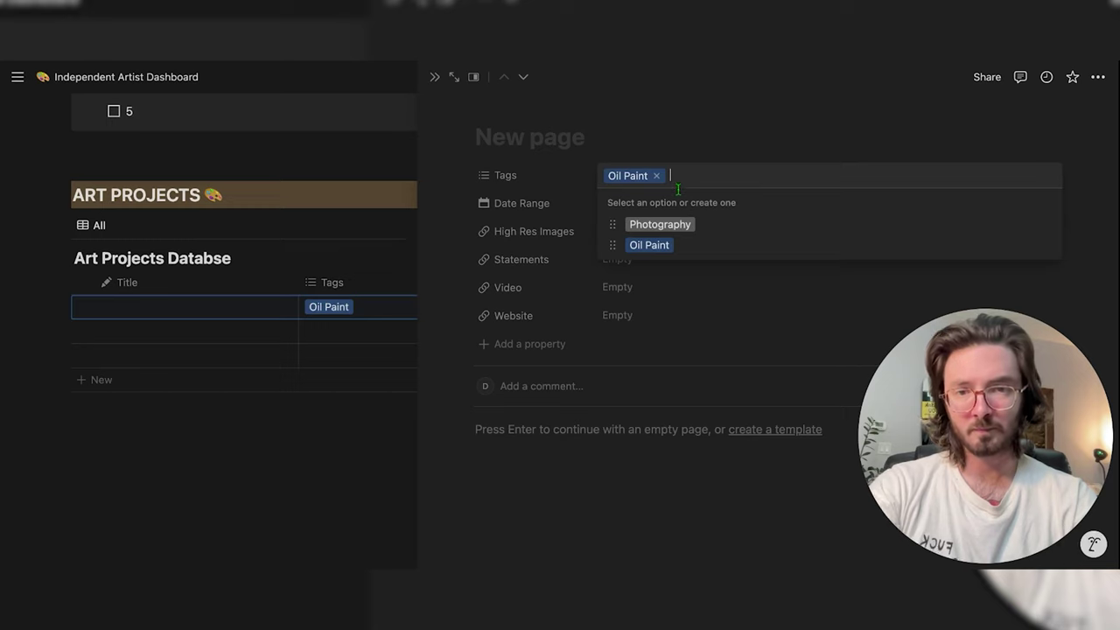
# Add a Status property, renaming Not started to Idea and colouring it purple
pyautogui.click(525, 344)
pyautogui.scroll(-3, 525, 368)
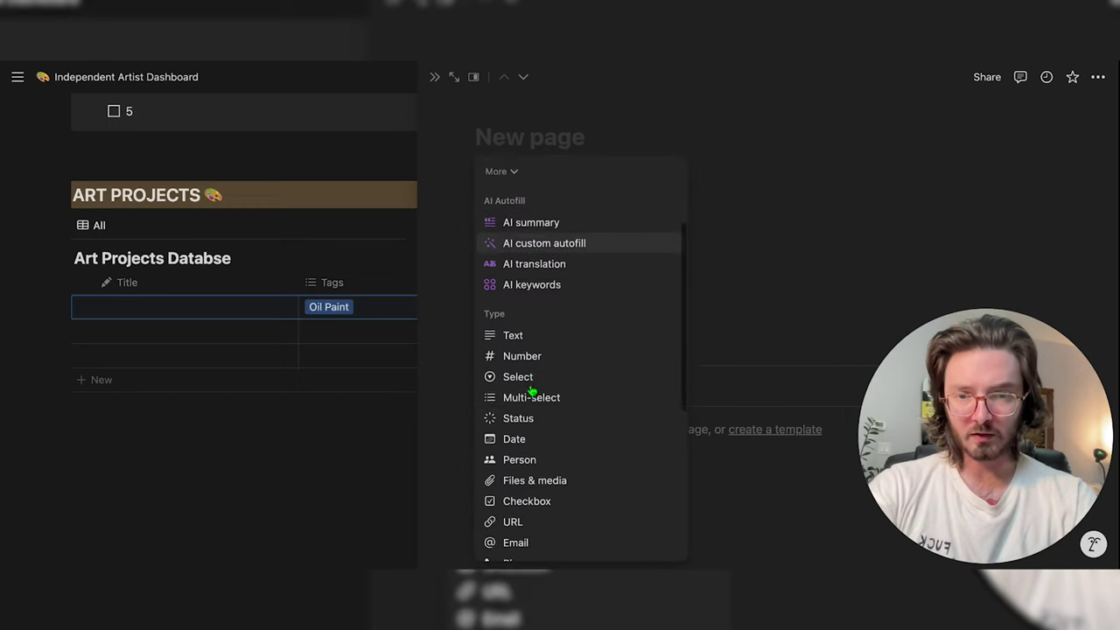
pyautogui.click(521, 409)
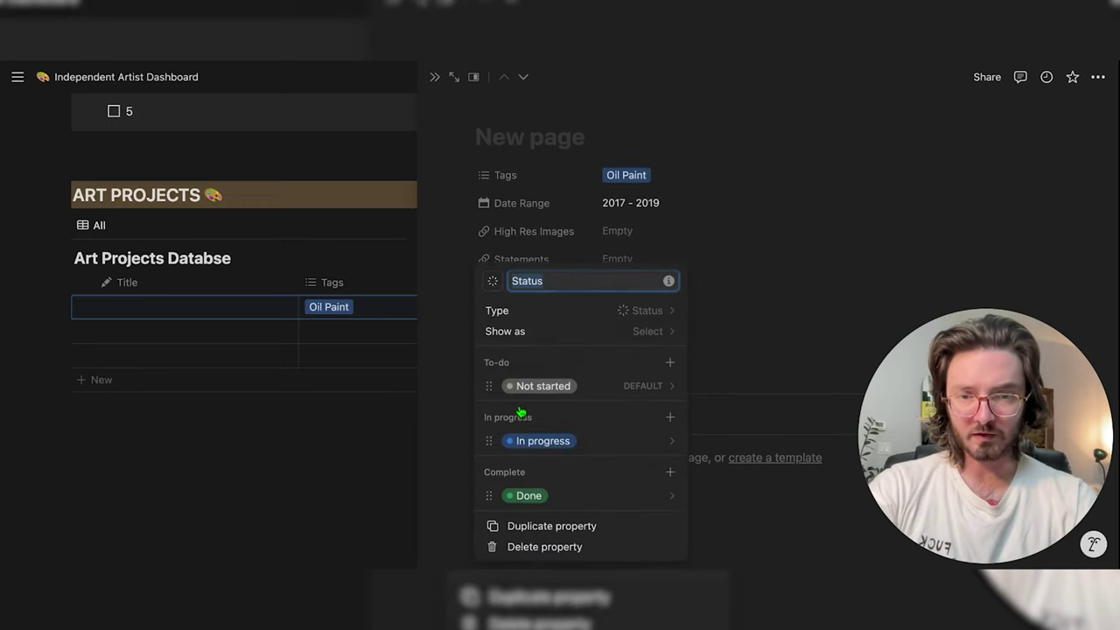
pyautogui.click(585, 385)
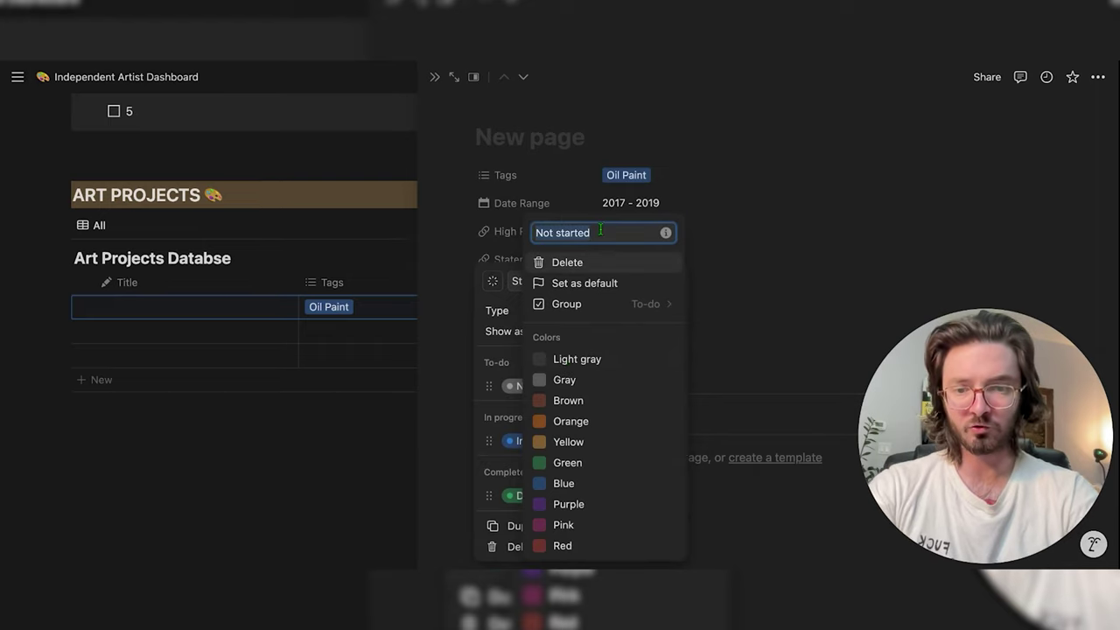
pyautogui.write('Idea')
pyautogui.press('Return')
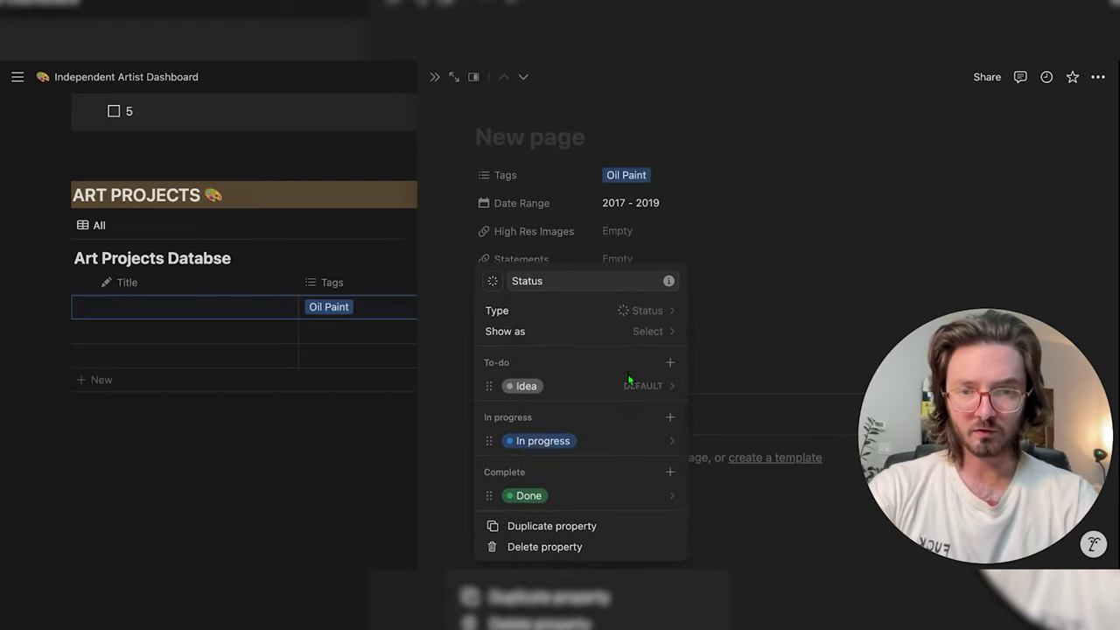
pyautogui.click(587, 387)
pyautogui.click(561, 513)
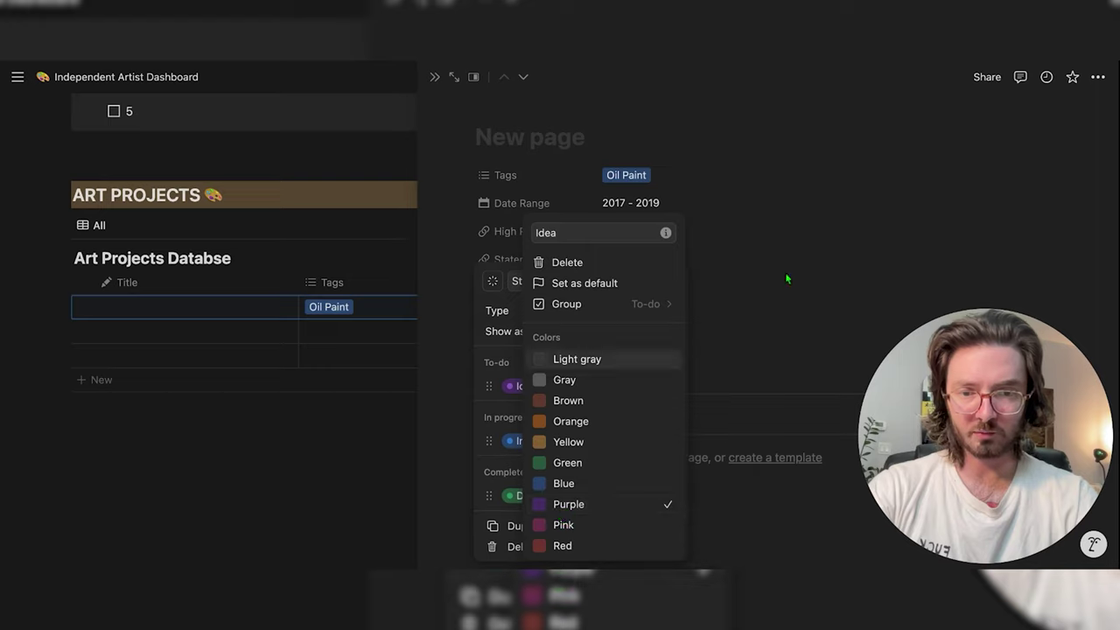
pyautogui.click(786, 277)
pyautogui.click(803, 311)
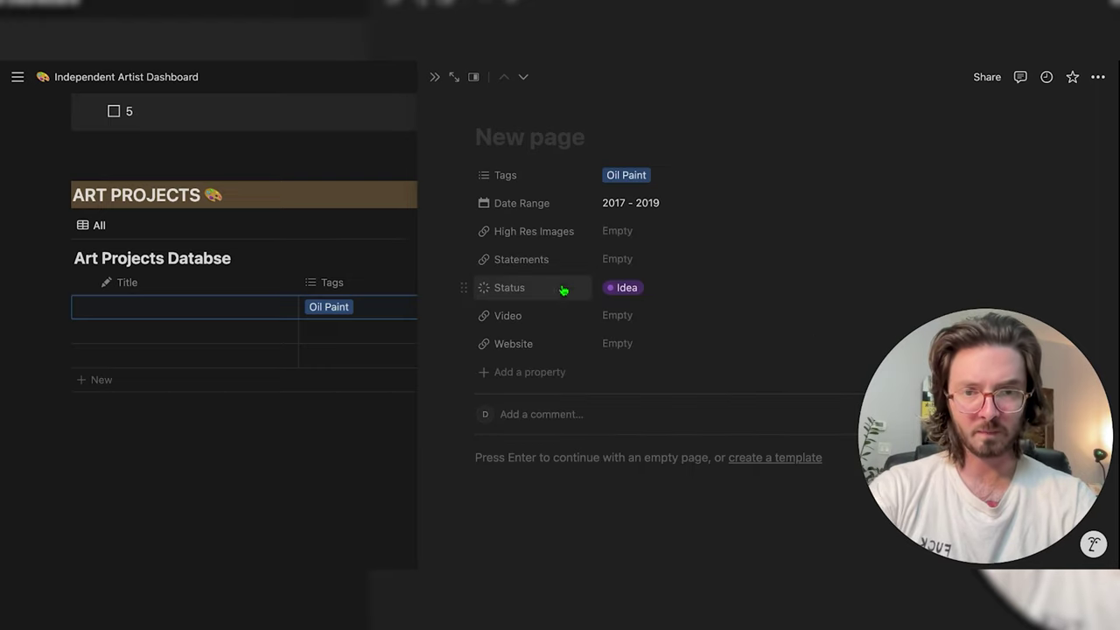
# Move the Status property below Website
pyautogui.moveTo(464, 289); pyautogui.dragTo(465, 346)
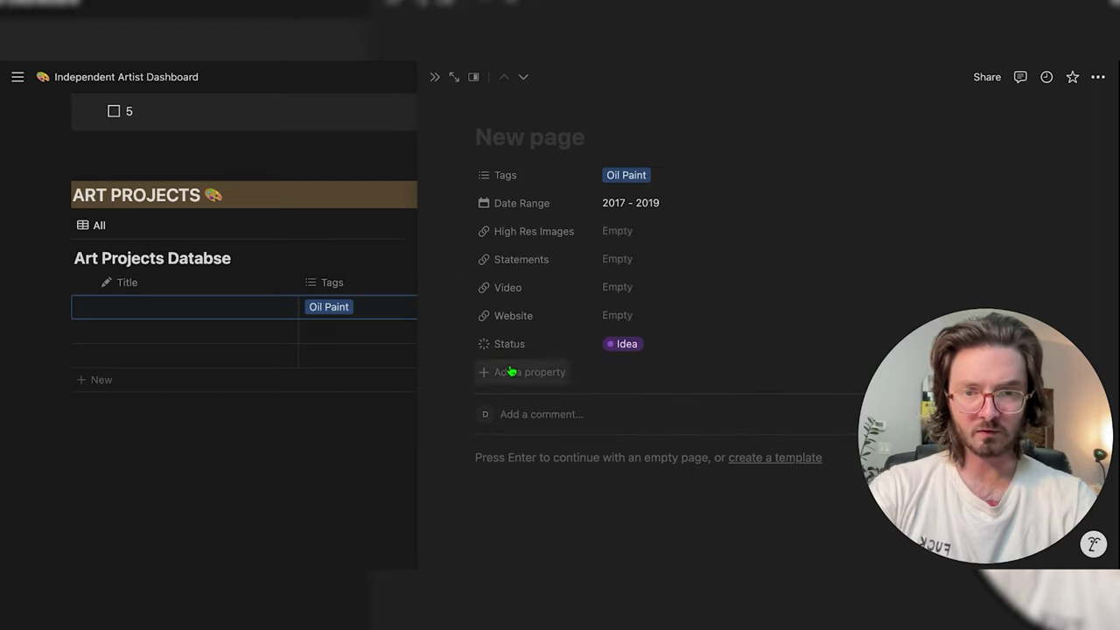
pyautogui.click(497, 371)
pyautogui.scroll(-5, 533, 407)
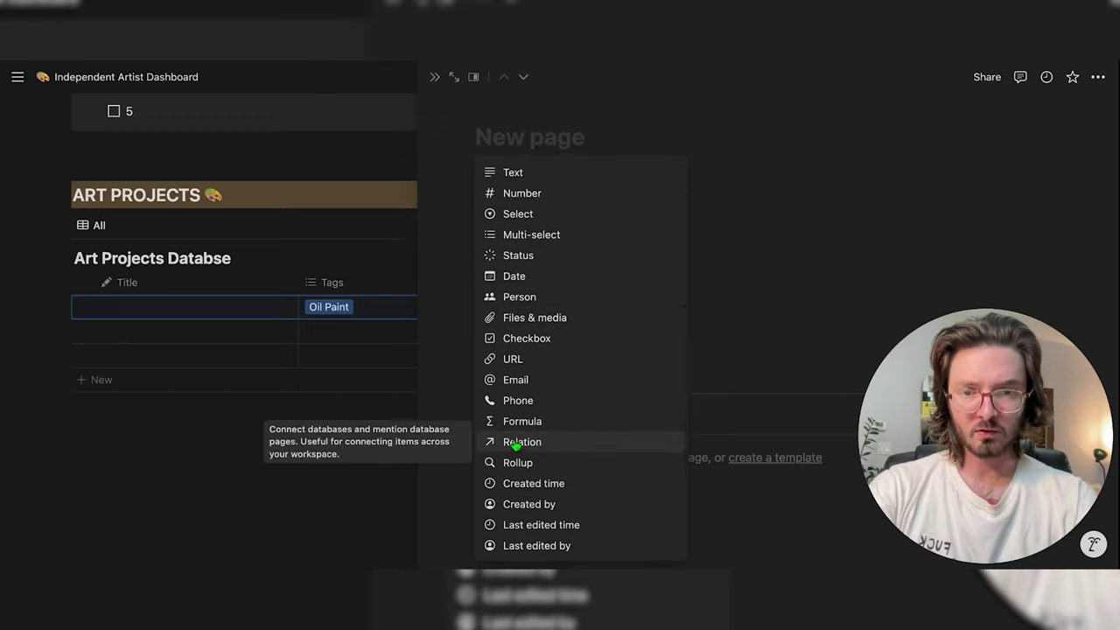
pyautogui.click(834, 292)
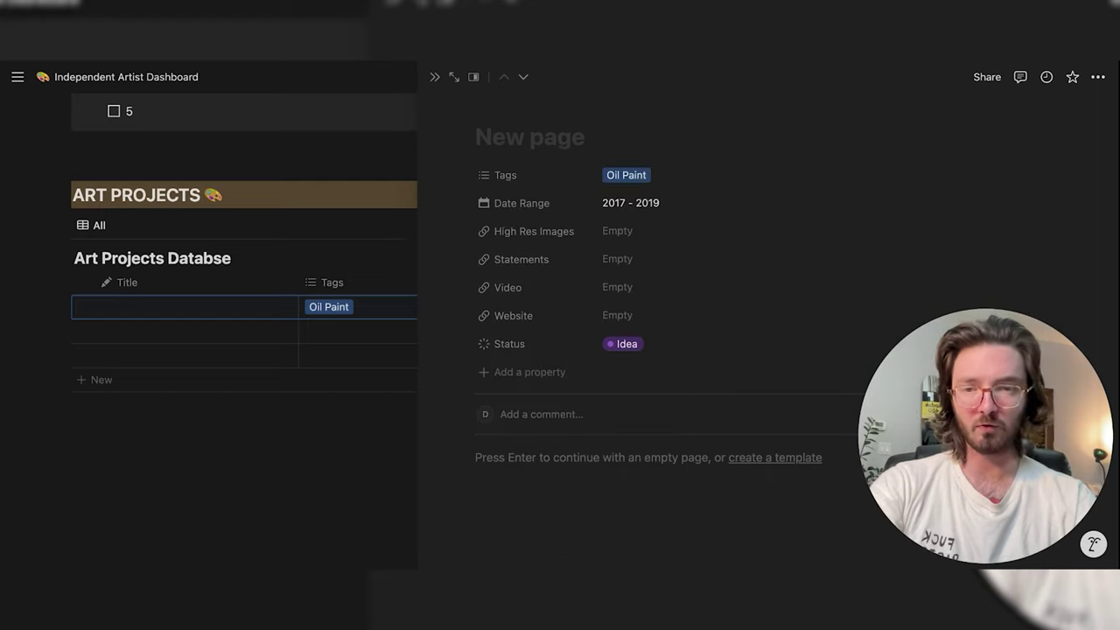
# Back in the table, move the Status column to the far end
pyautogui.click(435, 77)
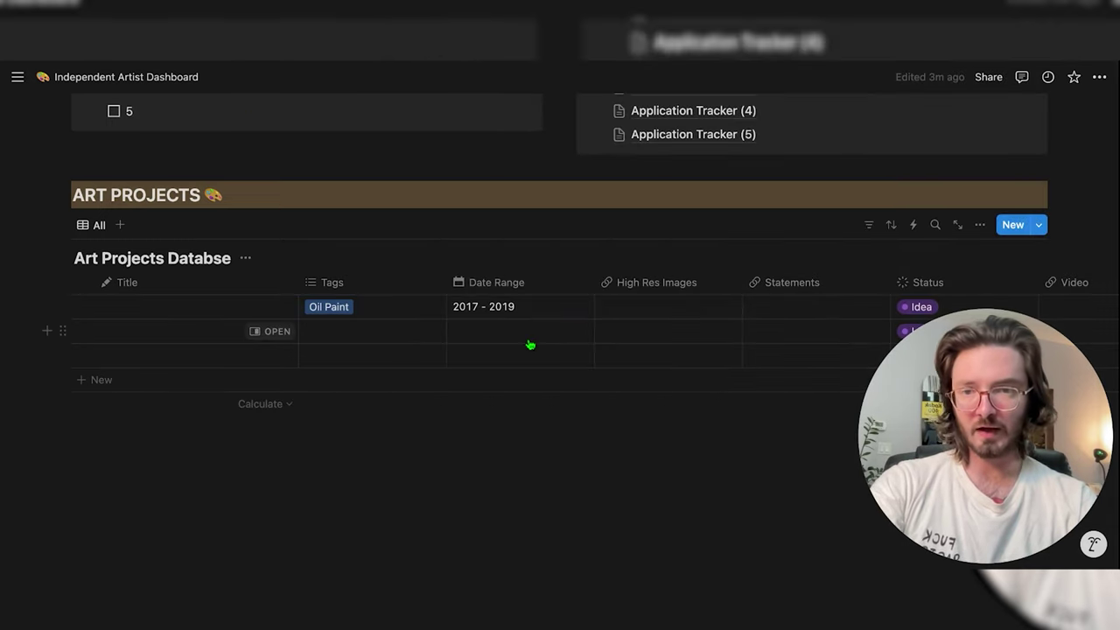
pyautogui.hscroll(3, 560, 303)
pyautogui.hscroll(5, 559, 302)
pyautogui.moveTo(641, 294); pyautogui.dragTo(905, 283)
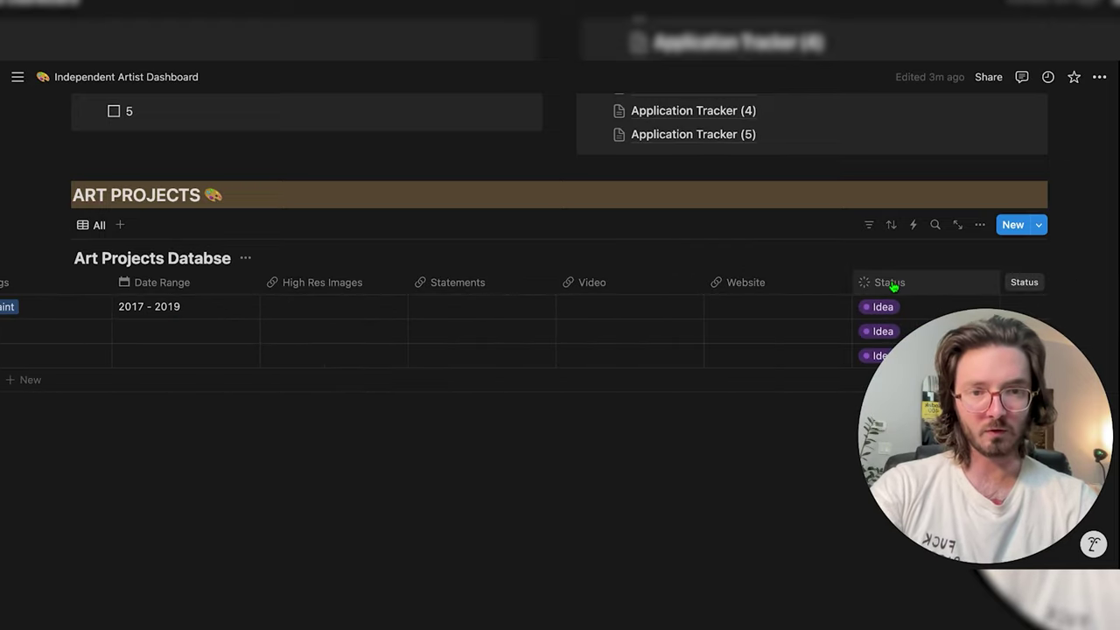
pyautogui.click(893, 284)
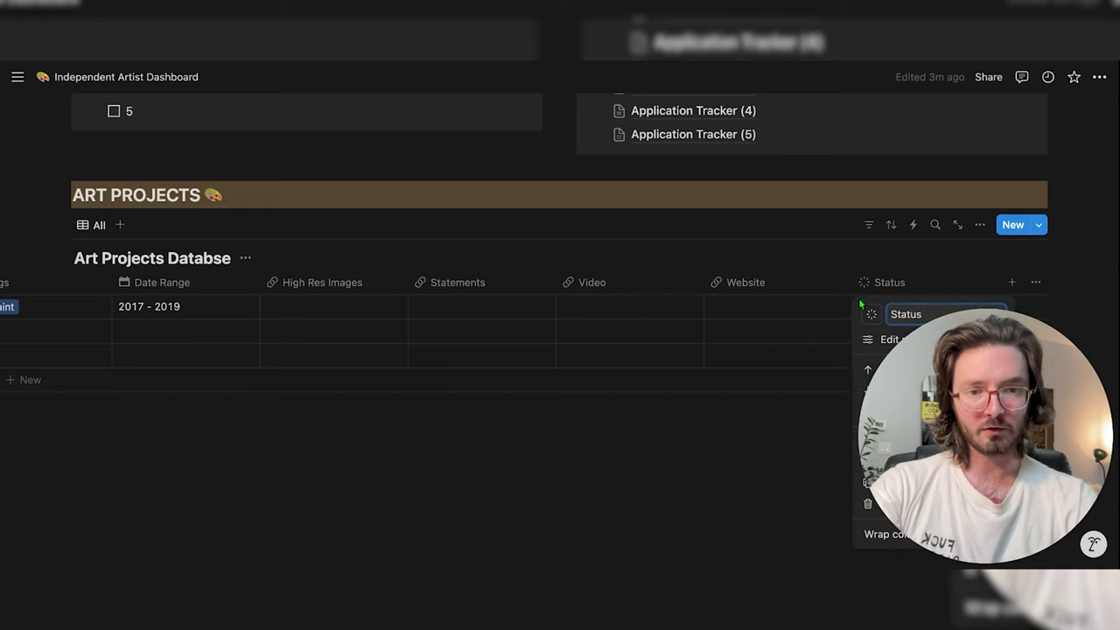
pyautogui.click(817, 315)
# Hide the Website column and the database title in the All view
pyautogui.click(762, 289)
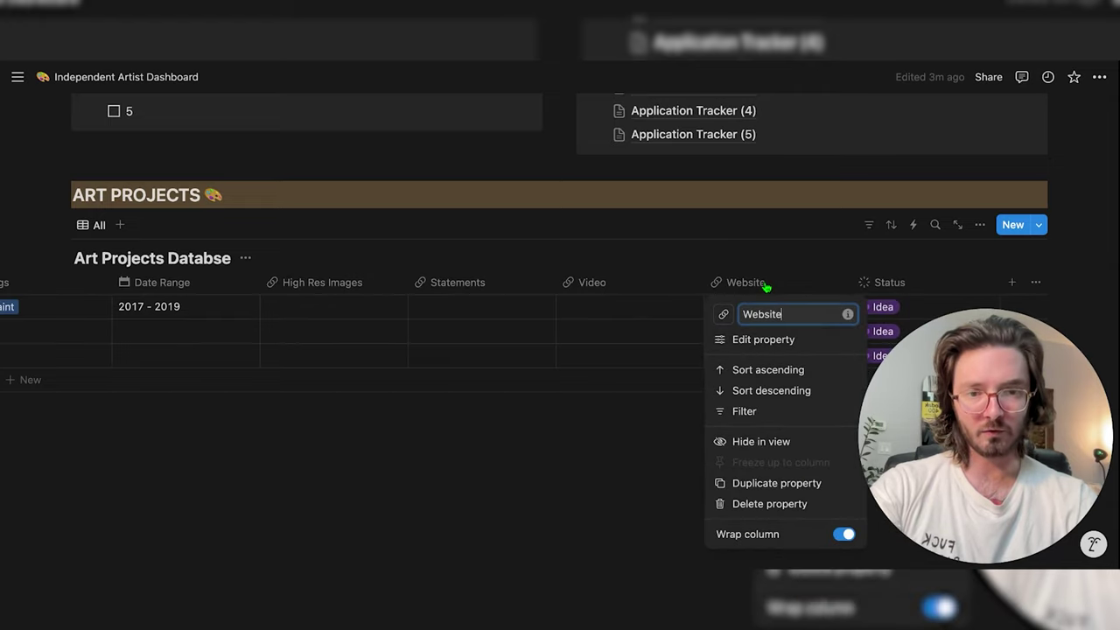
pyautogui.click(741, 442)
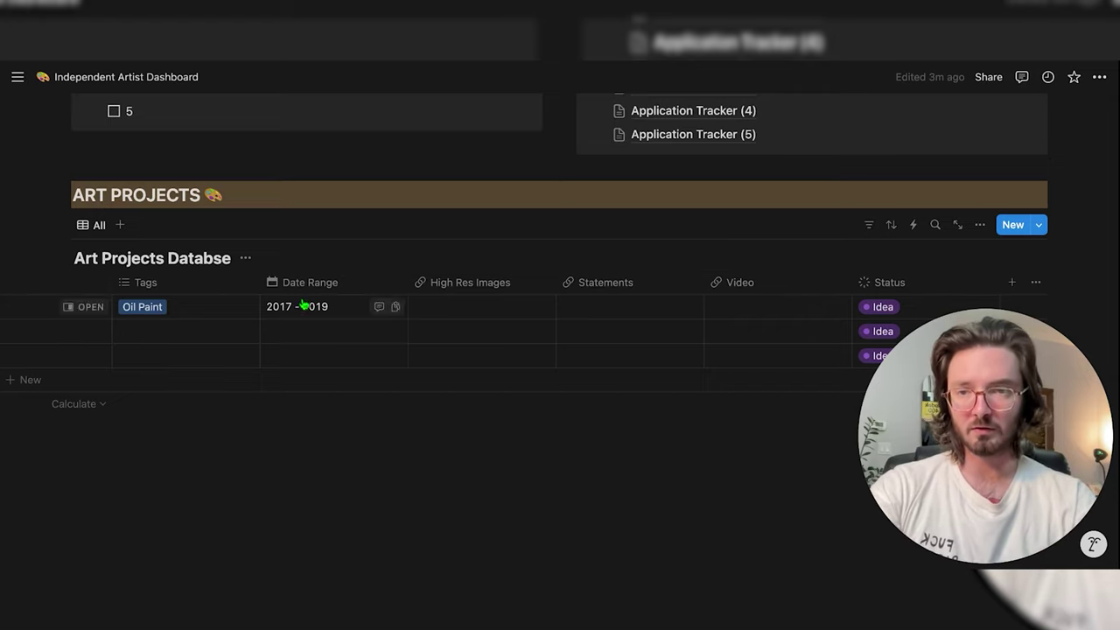
pyautogui.click(245, 258)
pyautogui.click(224, 336)
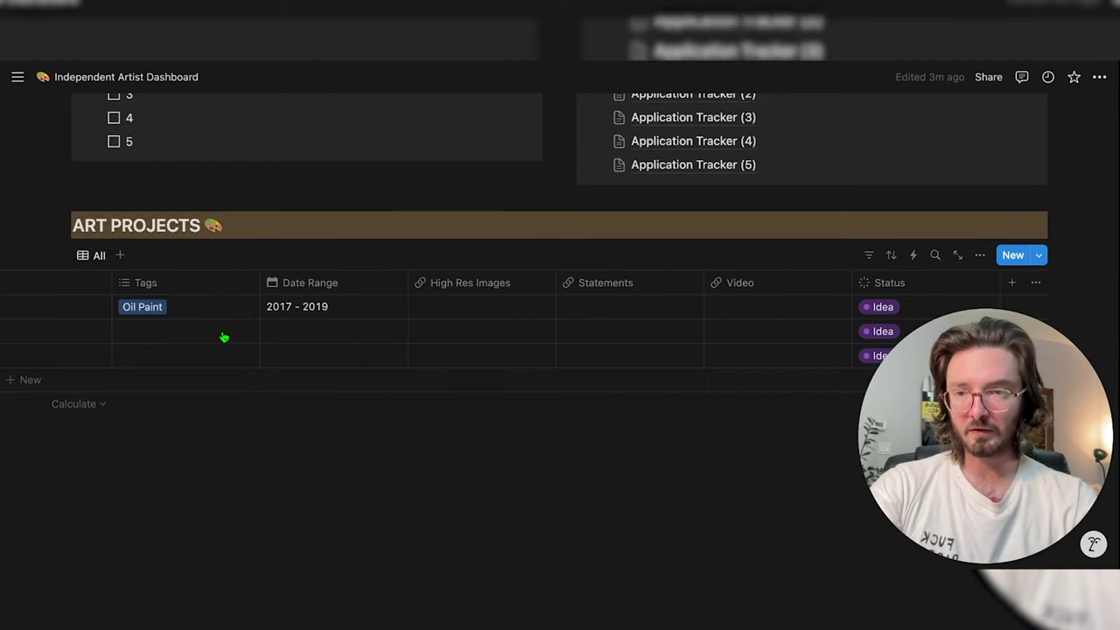
# Add a Gallery view with its database title hidden, then return to All
pyautogui.click(121, 256)
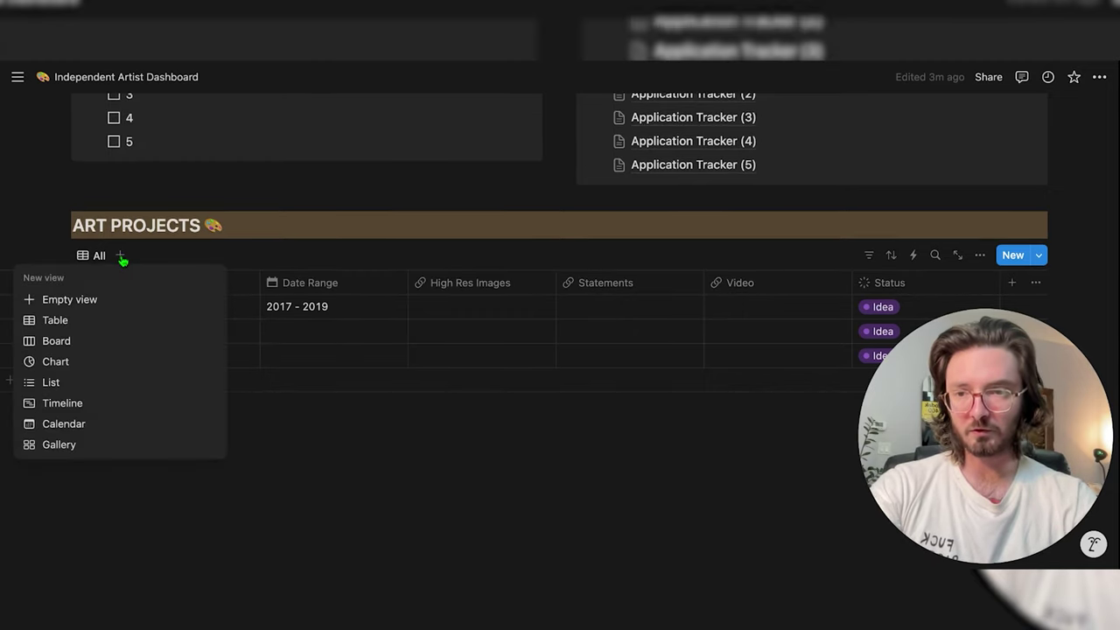
pyautogui.click(68, 446)
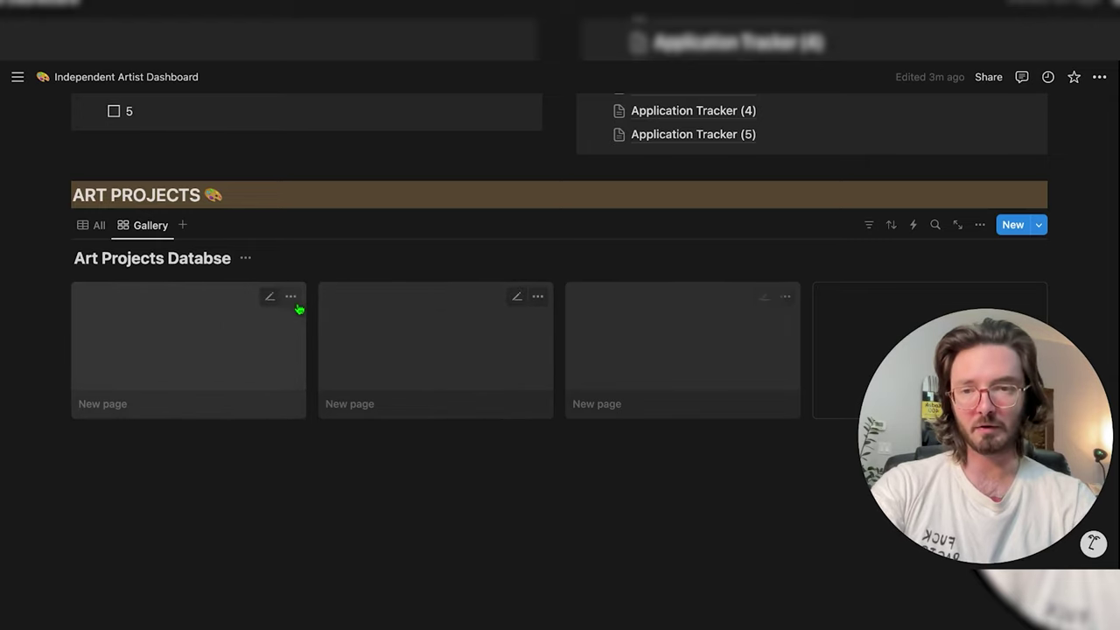
pyautogui.click(245, 260)
pyautogui.click(225, 341)
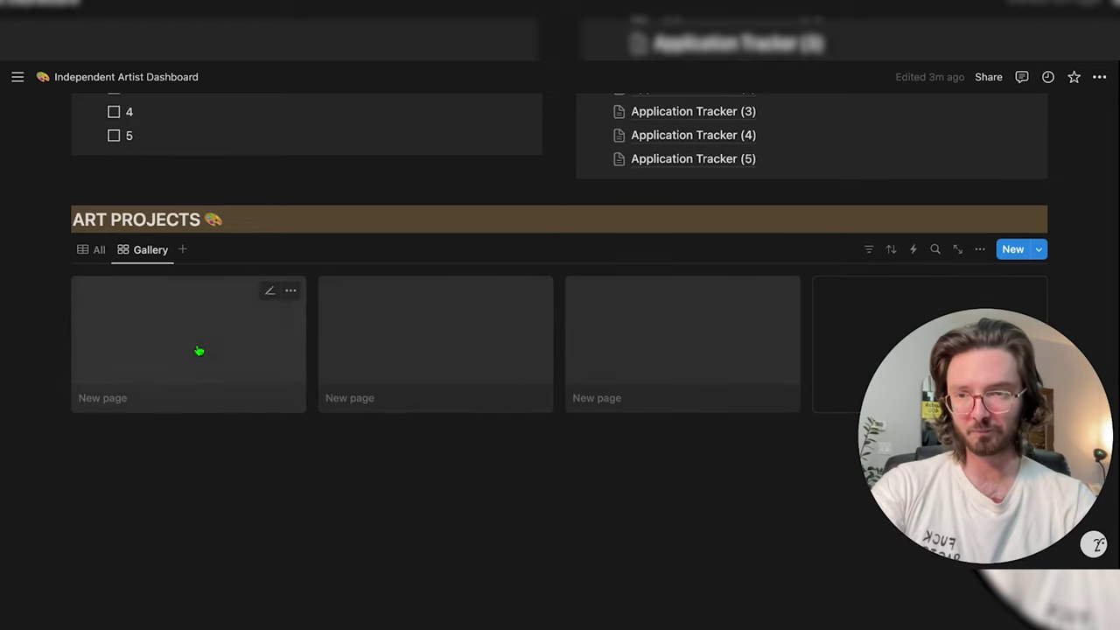
pyautogui.click(97, 251)
pyautogui.scroll(3, 377, 357)
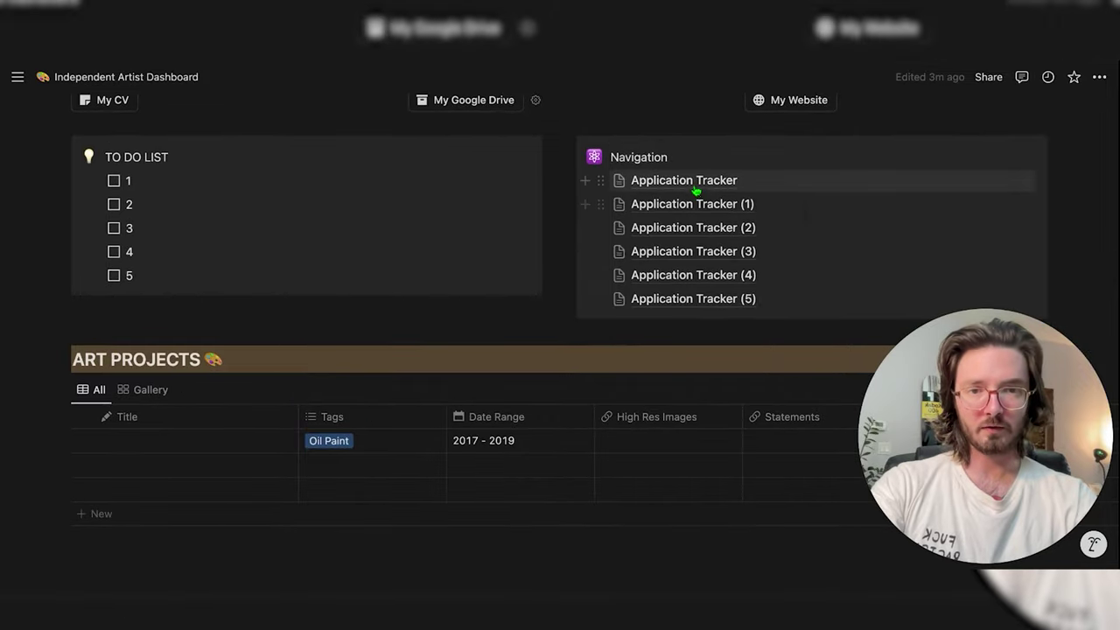
# Give the Application Tracker page an open folder icon and full-width layout
pyautogui.click(694, 184)
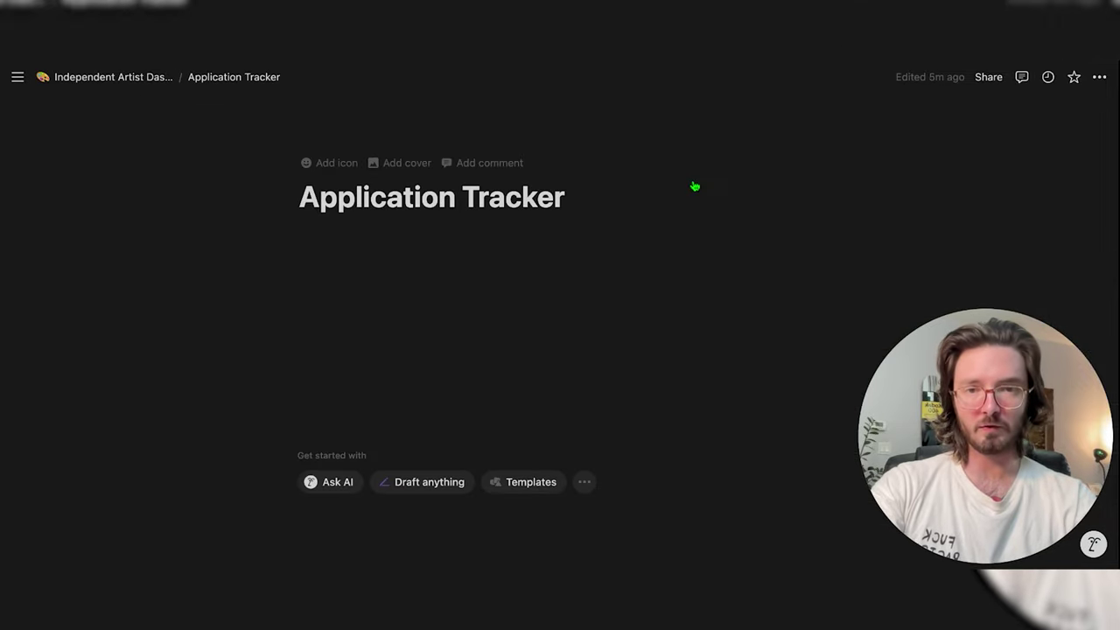
pyautogui.click(325, 165)
pyautogui.write('folde')
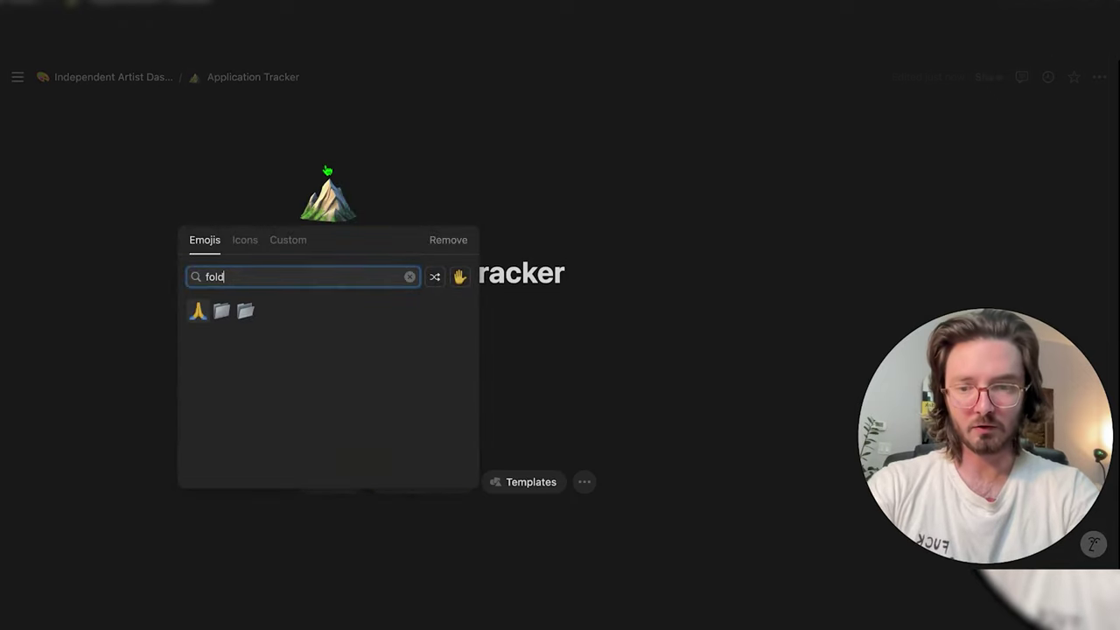
pyautogui.click(246, 311)
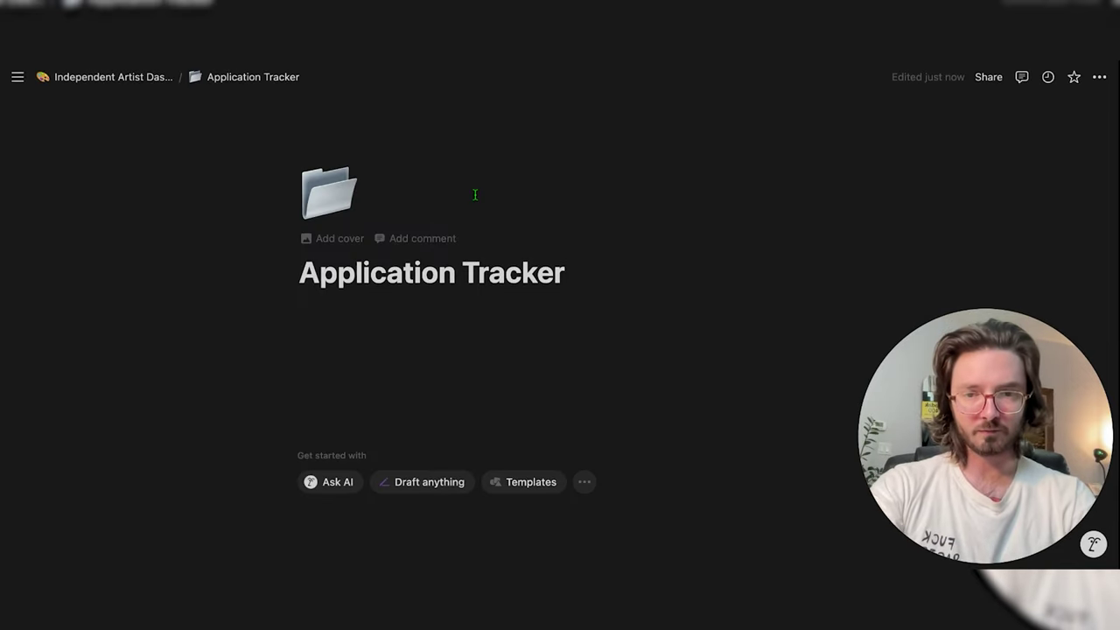
pyautogui.click(1100, 76)
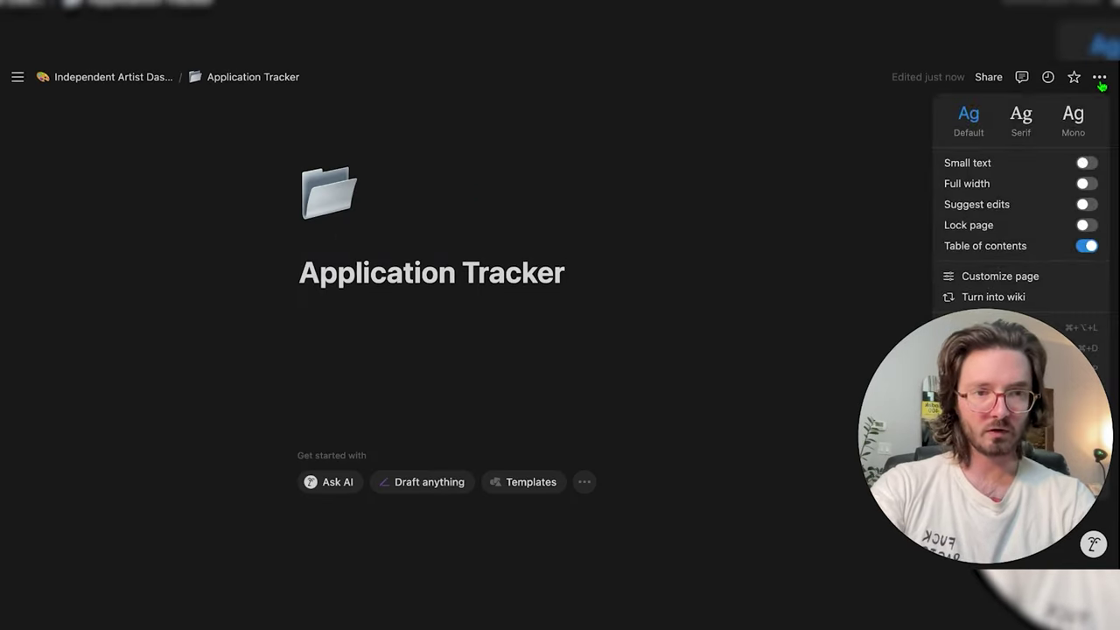
pyautogui.click(1086, 184)
pyautogui.click(437, 372)
# Insert a board database below the title and start naming it Application Tracker
pyautogui.click(341, 343)
pyautogui.write('/')
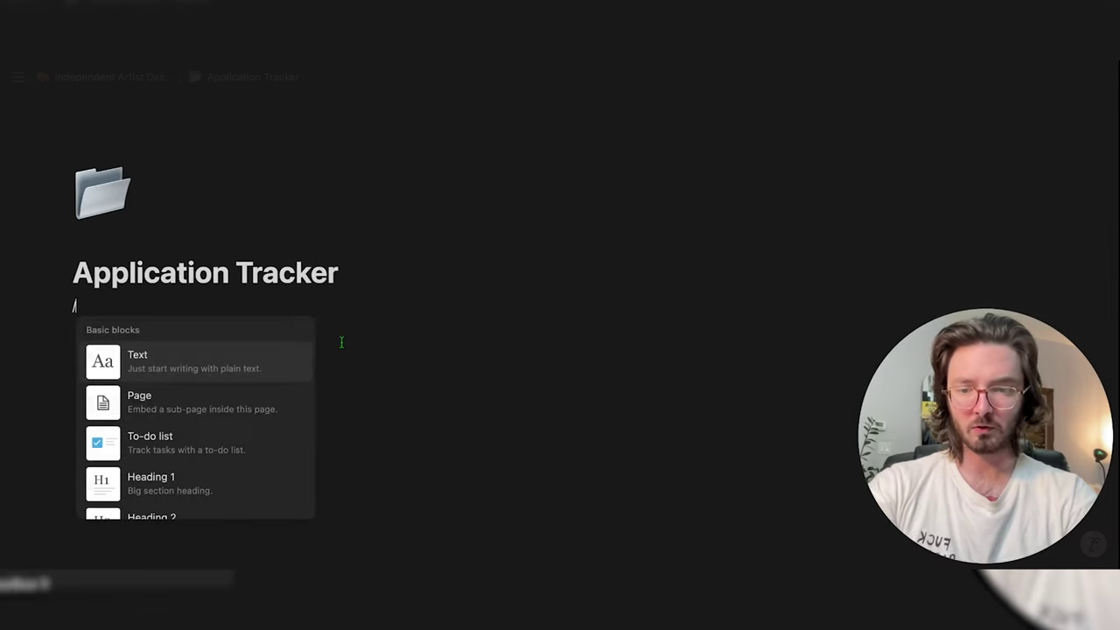
pyautogui.write('b')
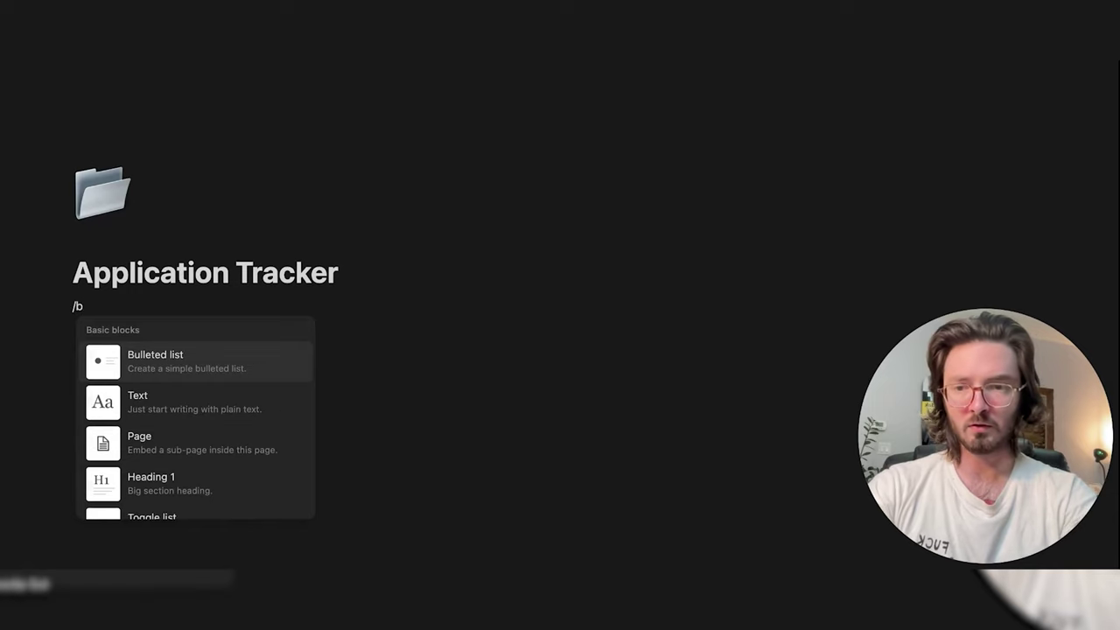
pyautogui.write('oa')
pyautogui.click(197, 378)
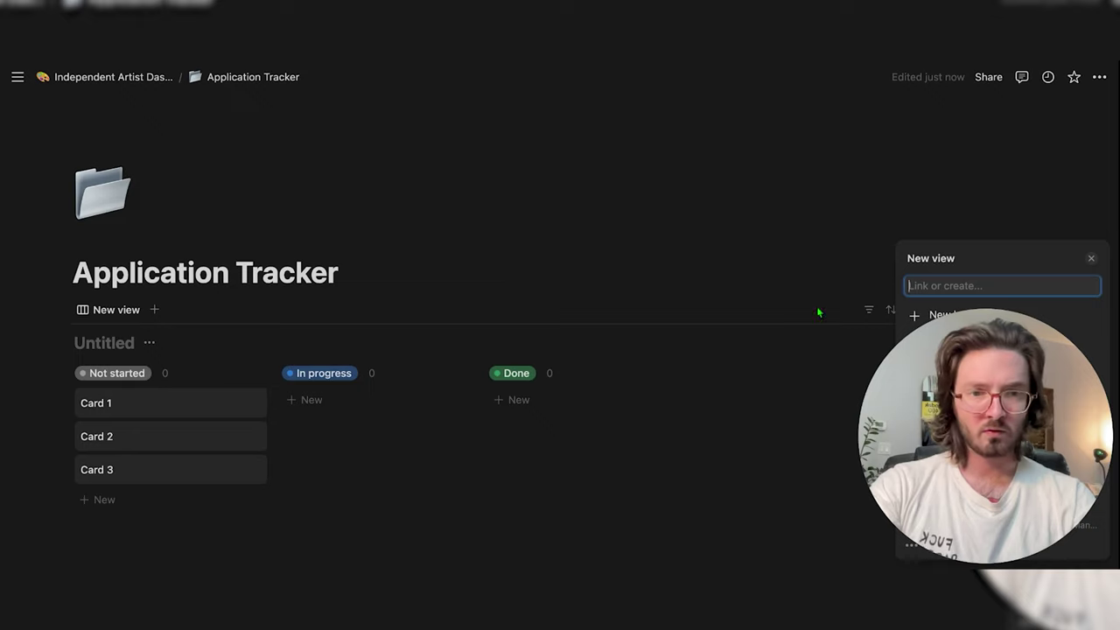
pyautogui.click(920, 316)
pyautogui.scroll(-3, 468, 321)
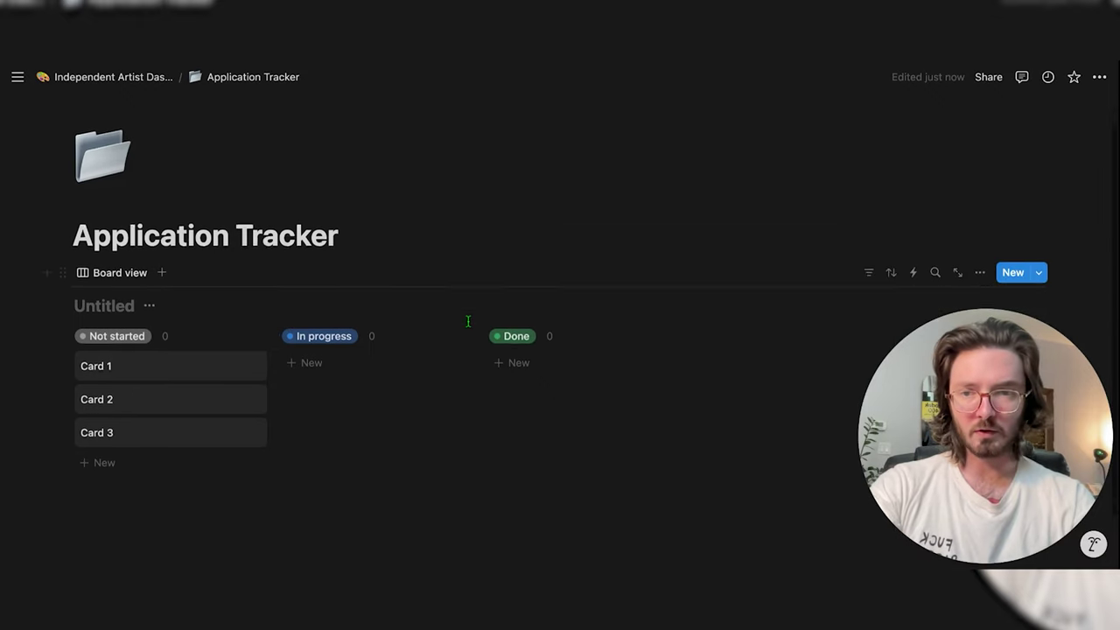
pyautogui.write('Application Tracker Database')
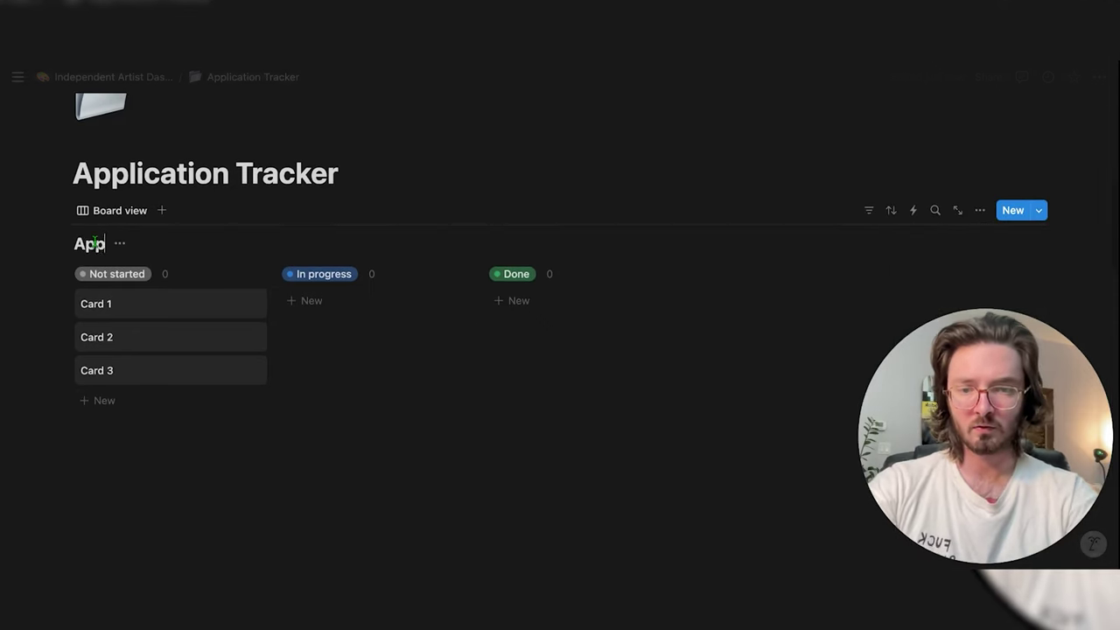
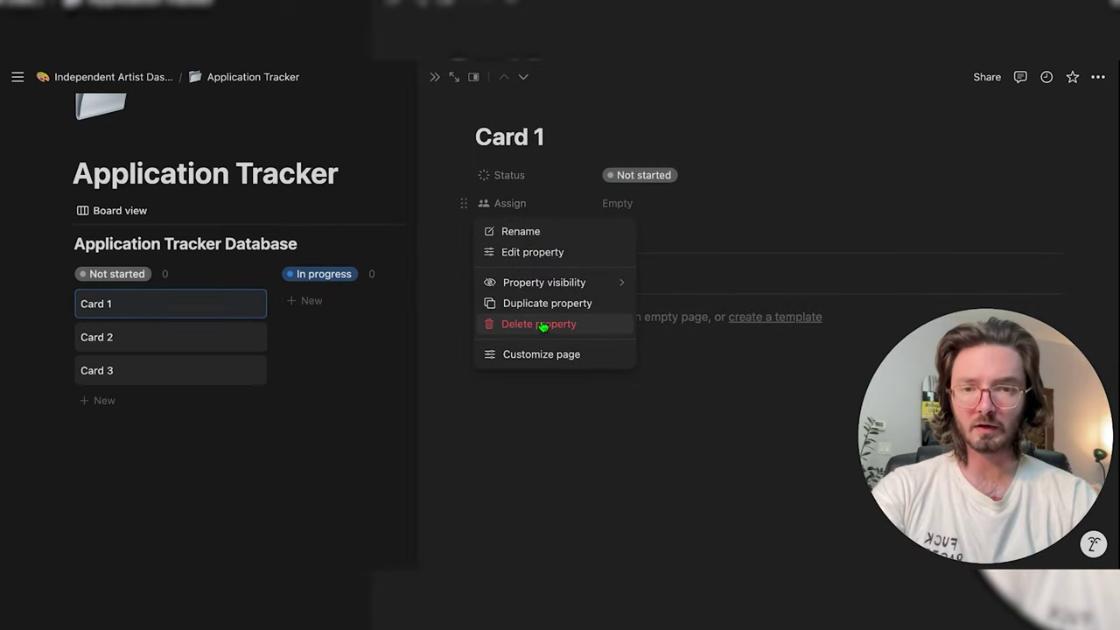
# Delete the Assign property and add a purple Submitted option to the Status property
pyautogui.click(544, 324)
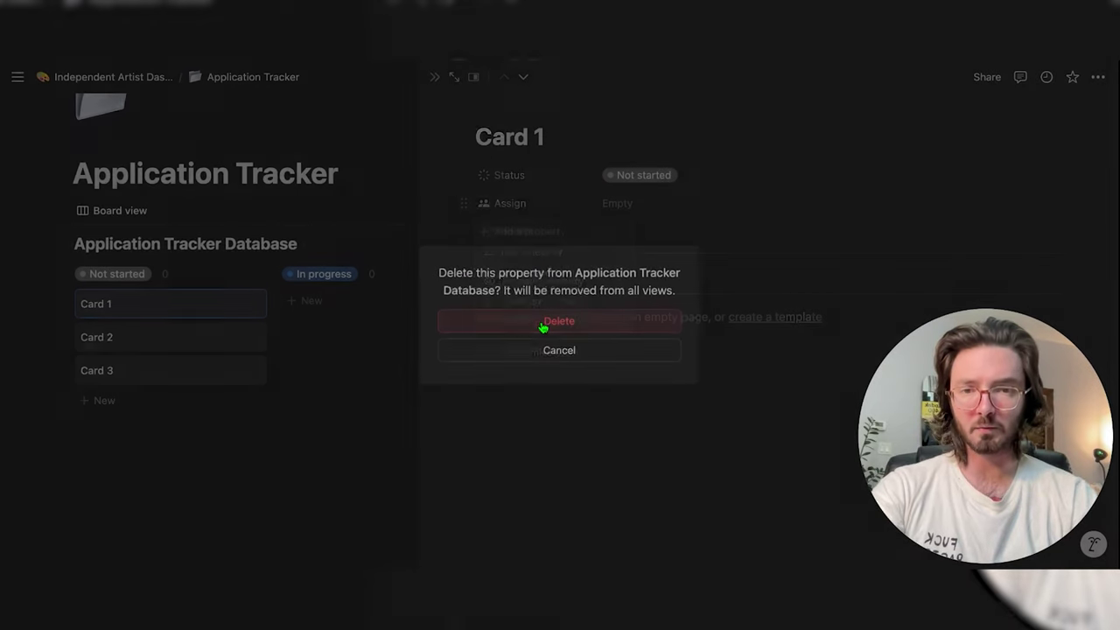
pyautogui.click(542, 322)
pyautogui.click(536, 180)
pyautogui.click(531, 225)
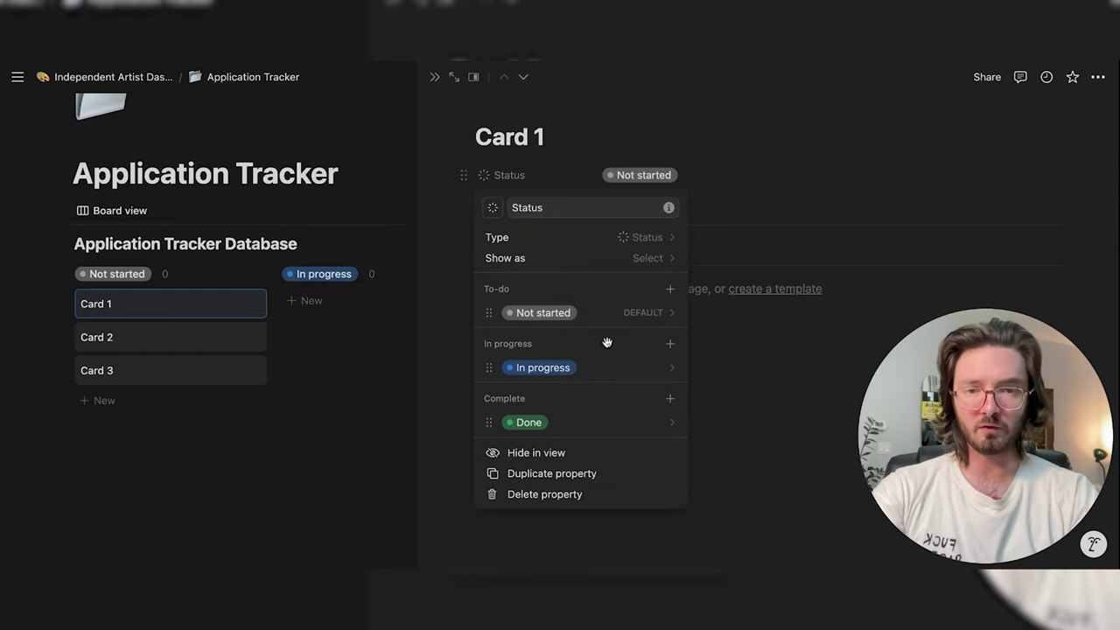
pyautogui.click(670, 344)
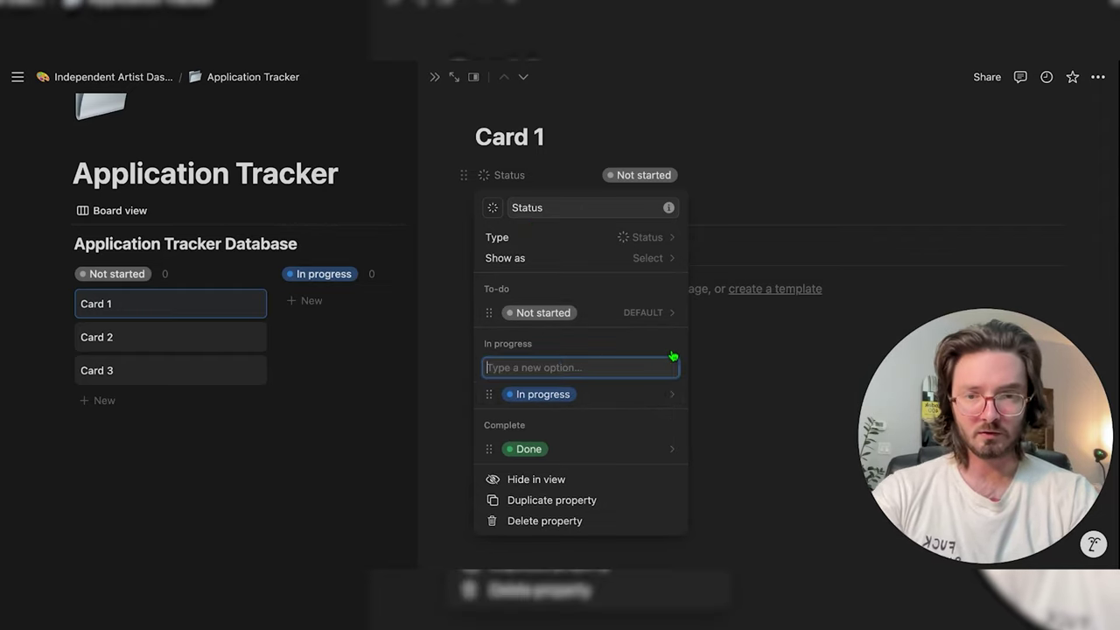
pyautogui.write('Sub')
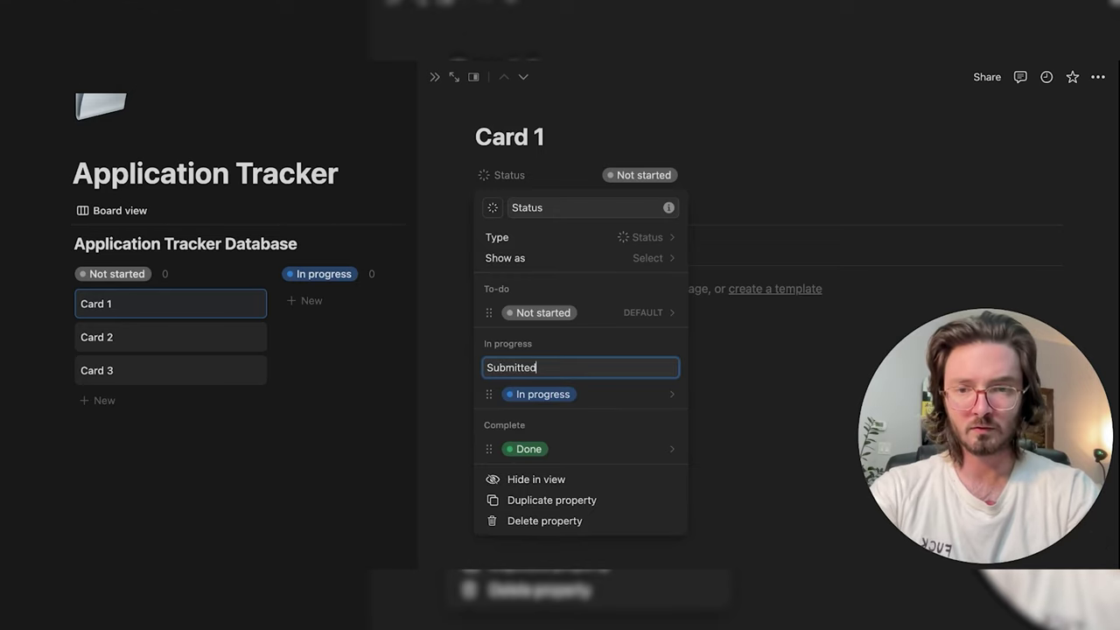
pyautogui.write('mitted')
pyautogui.press('Return')
pyautogui.click(647, 394)
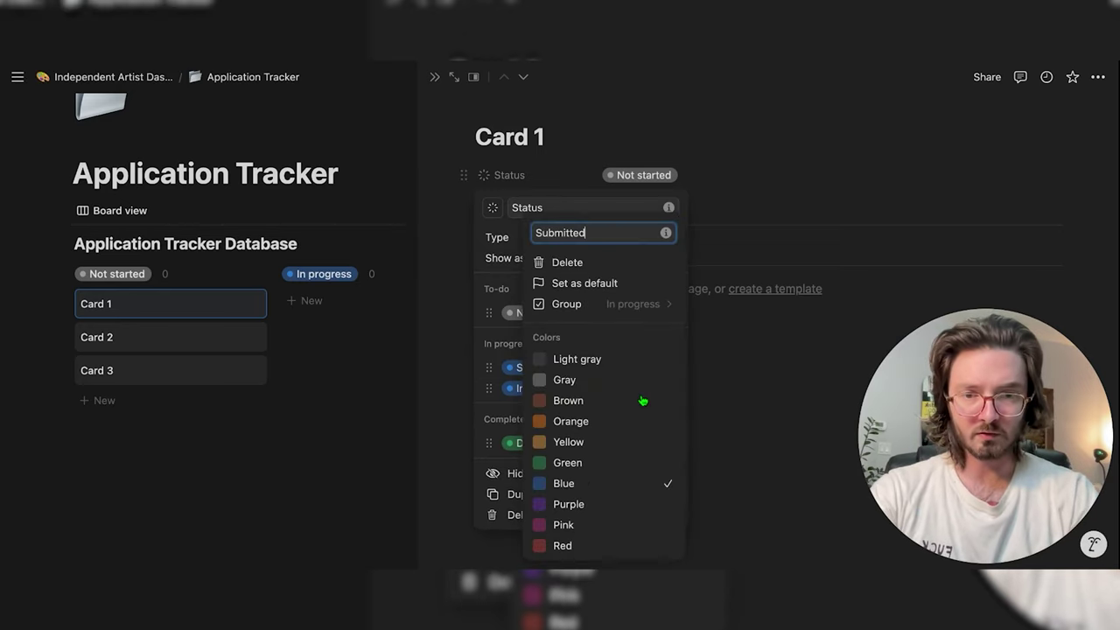
pyautogui.click(569, 504)
pyautogui.press('Escape')
# Rename the Done status option to Accepted
pyautogui.click(572, 453)
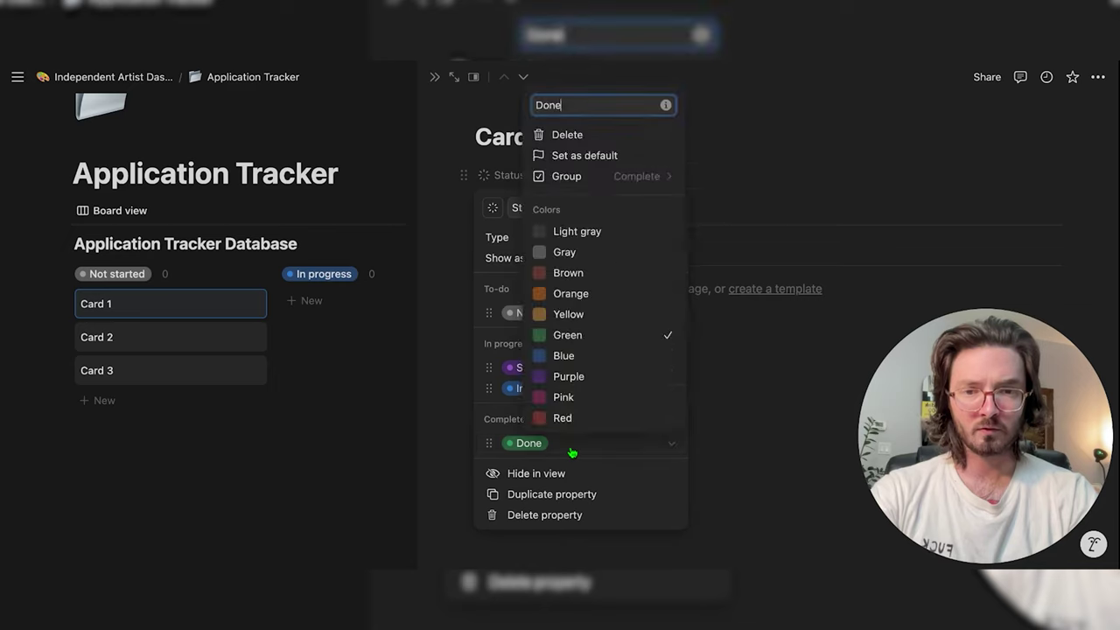
pyautogui.press('BackSpace')
pyautogui.press('BackSpace')
pyautogui.press('BackSpace')
pyautogui.press('BackSpace')
pyautogui.write('Accepted')
pyautogui.press('Return')
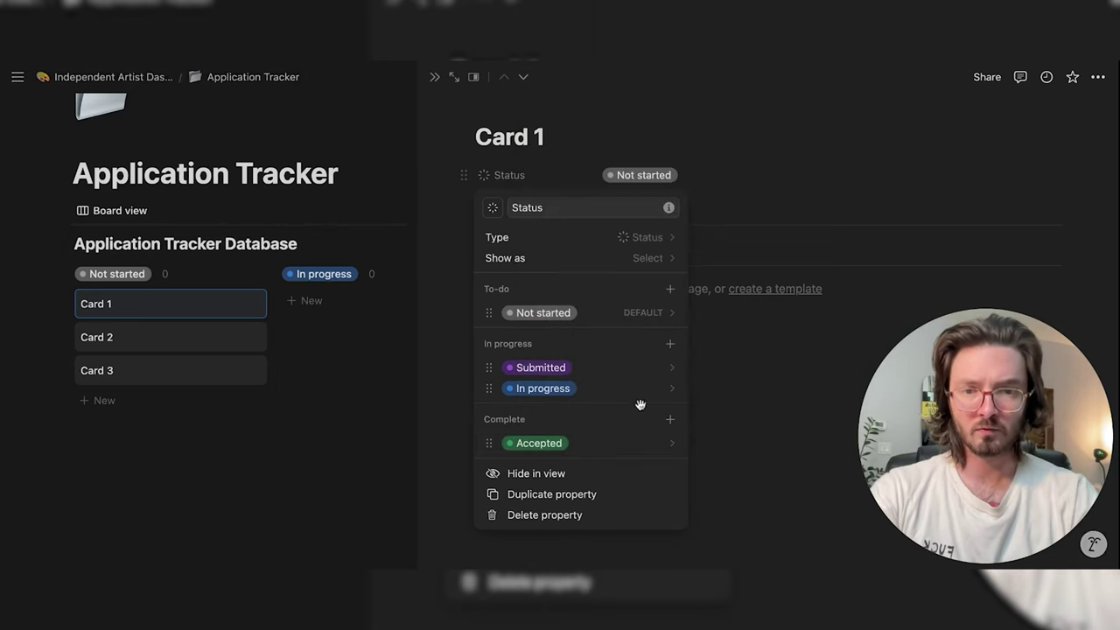
# Add red Rejected and yellow Scrapped options to the Complete status group
pyautogui.click(672, 421)
pyautogui.write('Rejected')
pyautogui.press('Return')
pyautogui.write('Scr')
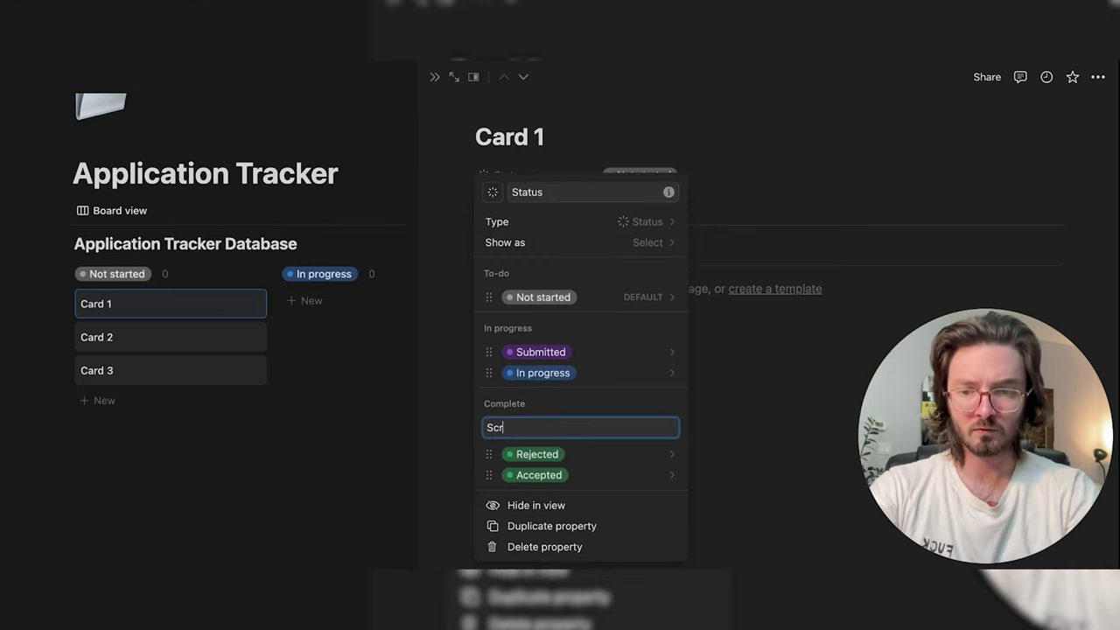
pyautogui.write('apped')
pyautogui.press('Return')
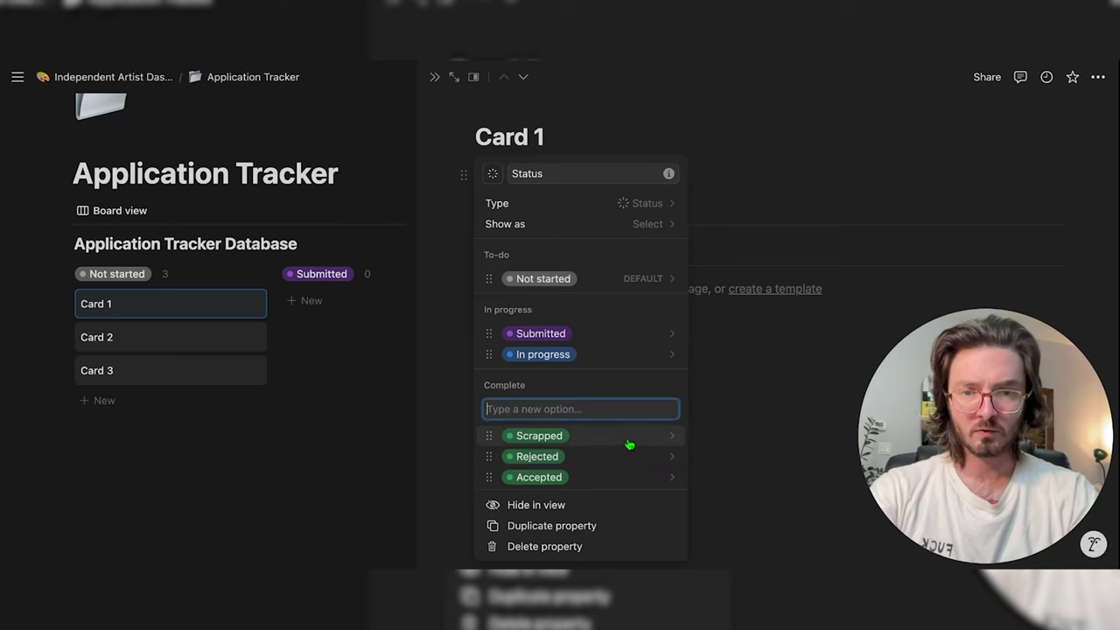
pyautogui.click(595, 429)
pyautogui.click(588, 314)
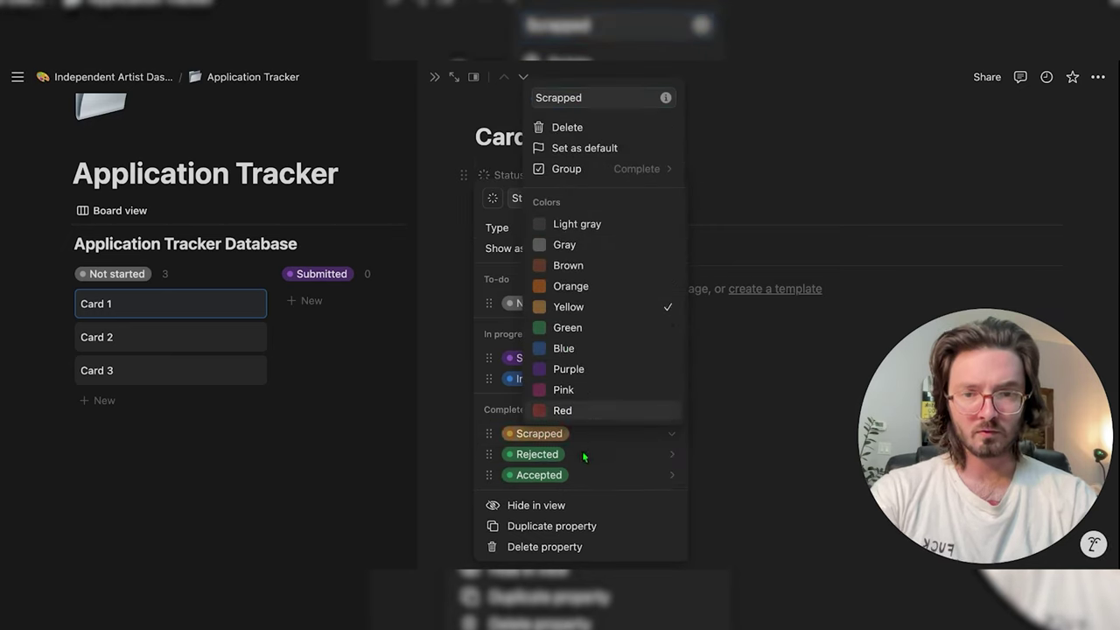
pyautogui.click(582, 452)
pyautogui.click(590, 455)
pyautogui.click(583, 429)
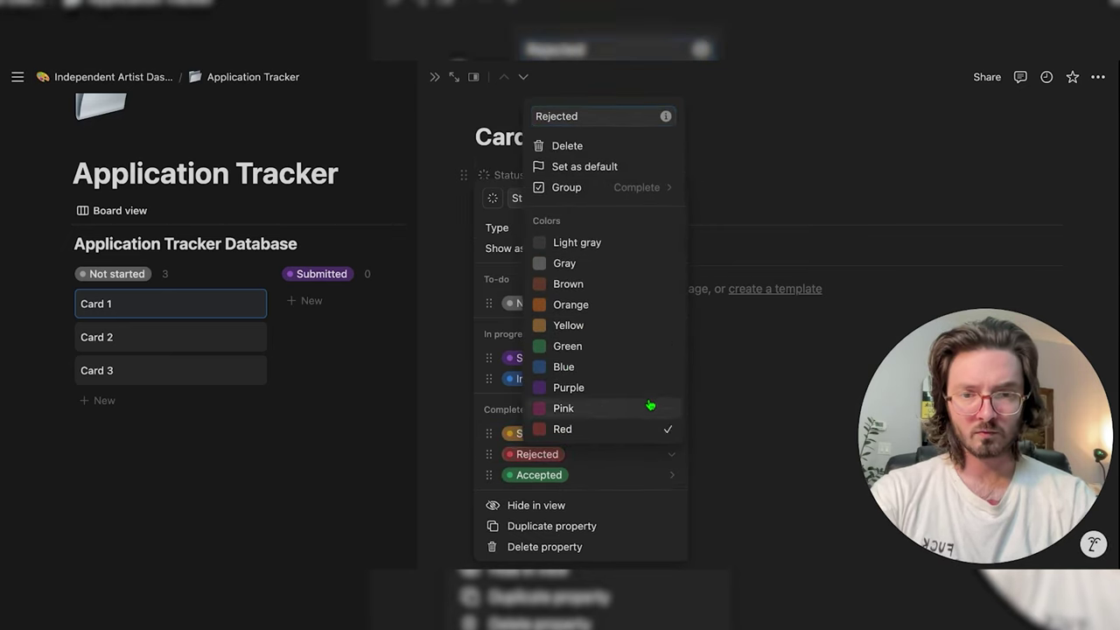
pyautogui.click(614, 469)
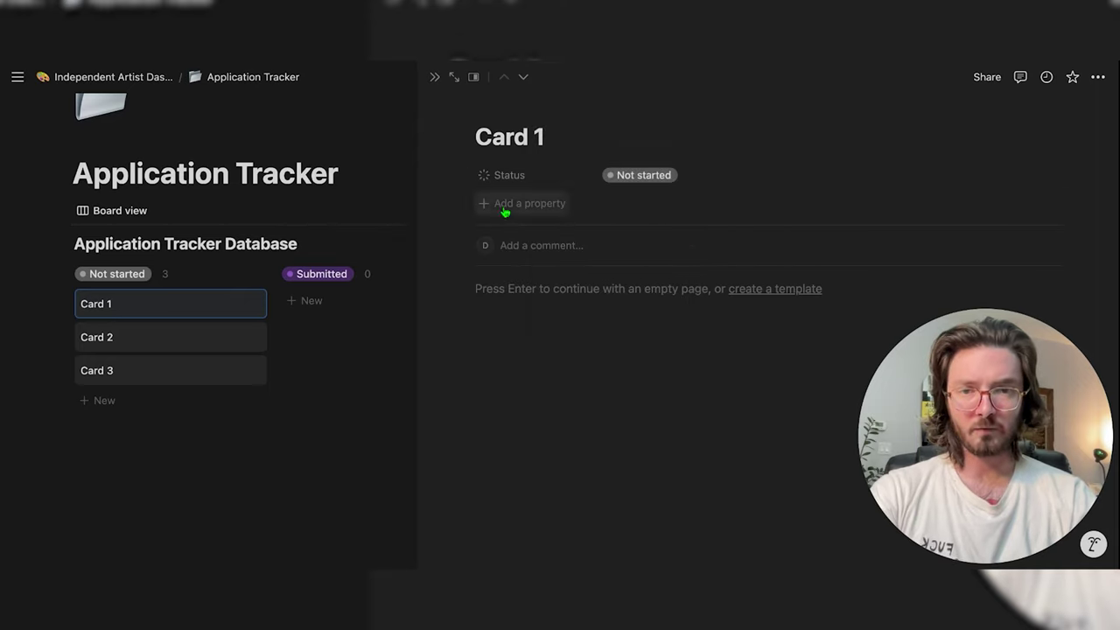
# Add a select property named Priority with a double-chevron icon
pyautogui.click(505, 210)
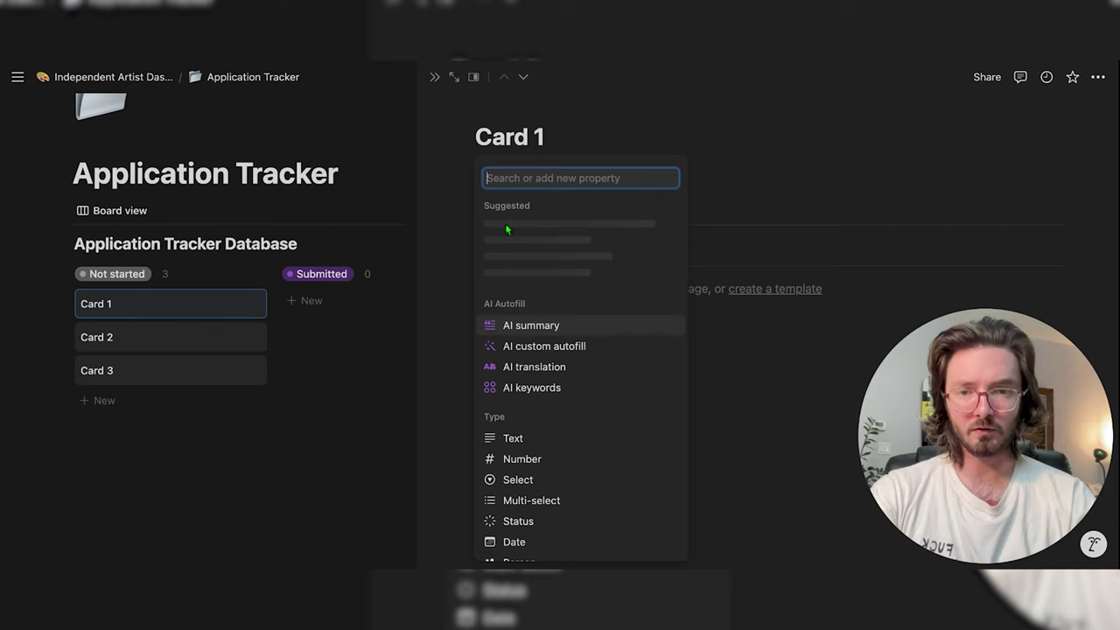
pyautogui.scroll(-2, 529, 374)
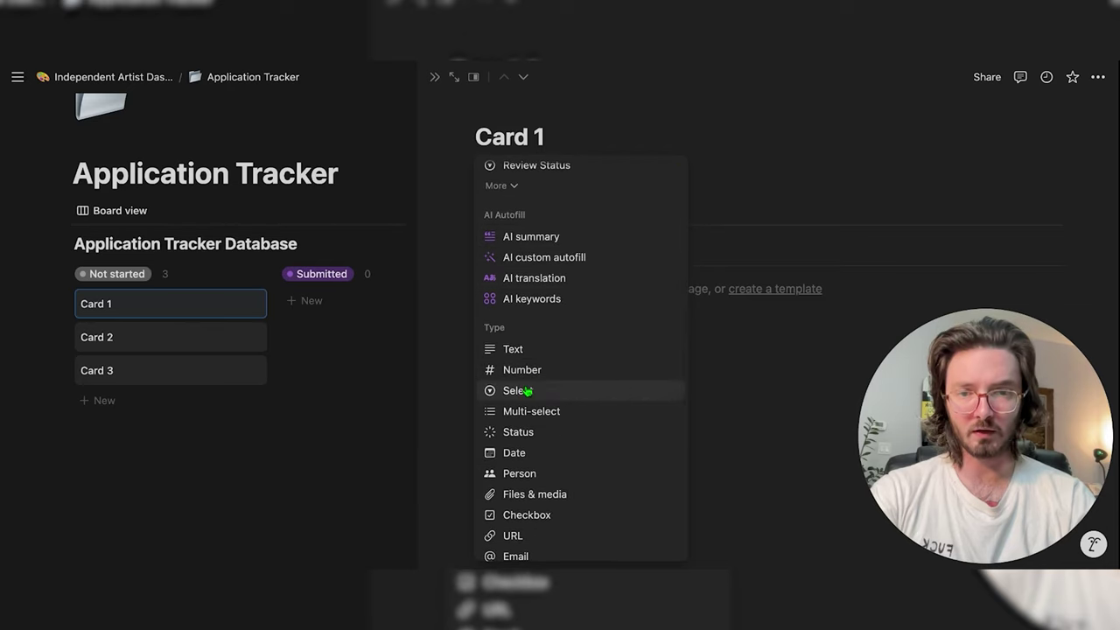
pyautogui.click(528, 391)
pyautogui.write('iority')
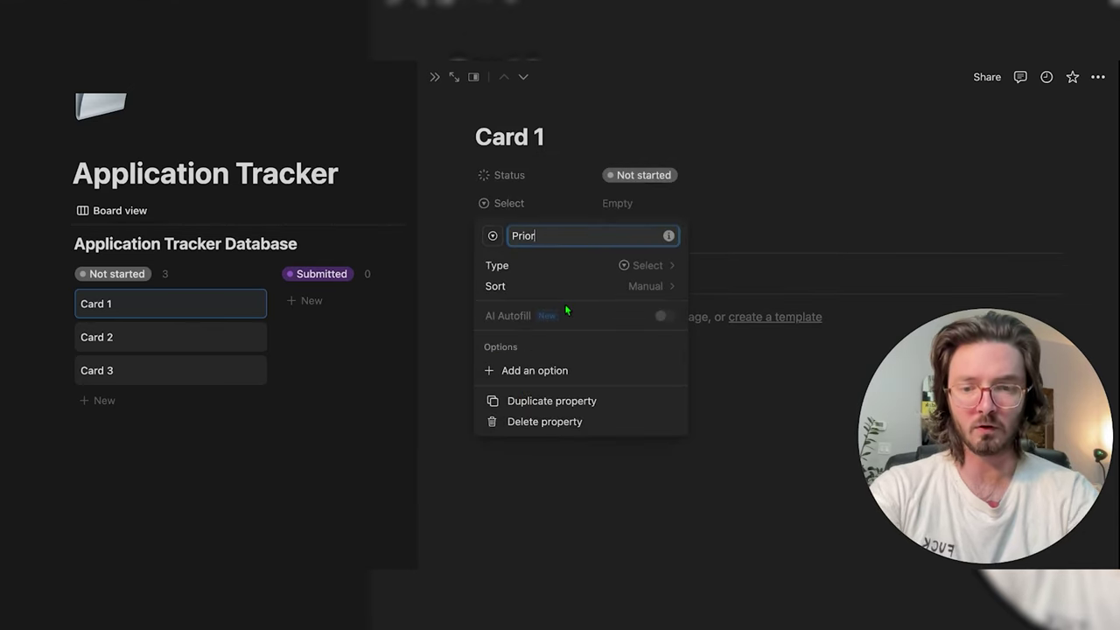
pyautogui.click(492, 235)
pyautogui.click(552, 346)
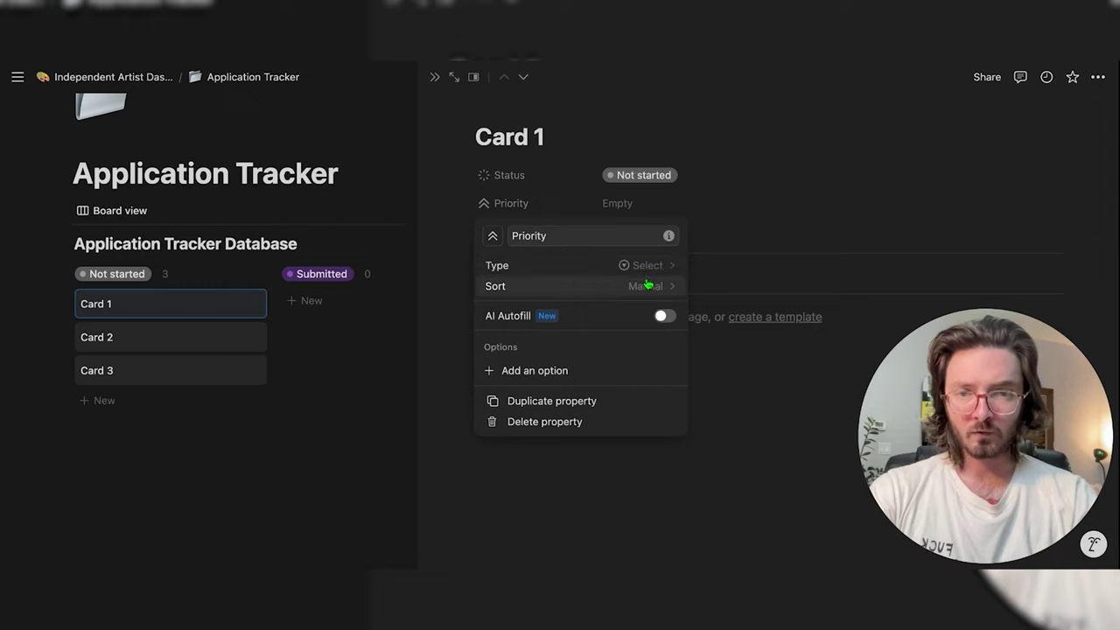
# Give Priority the options Low, Medium, High and Urgent
pyautogui.click(533, 372)
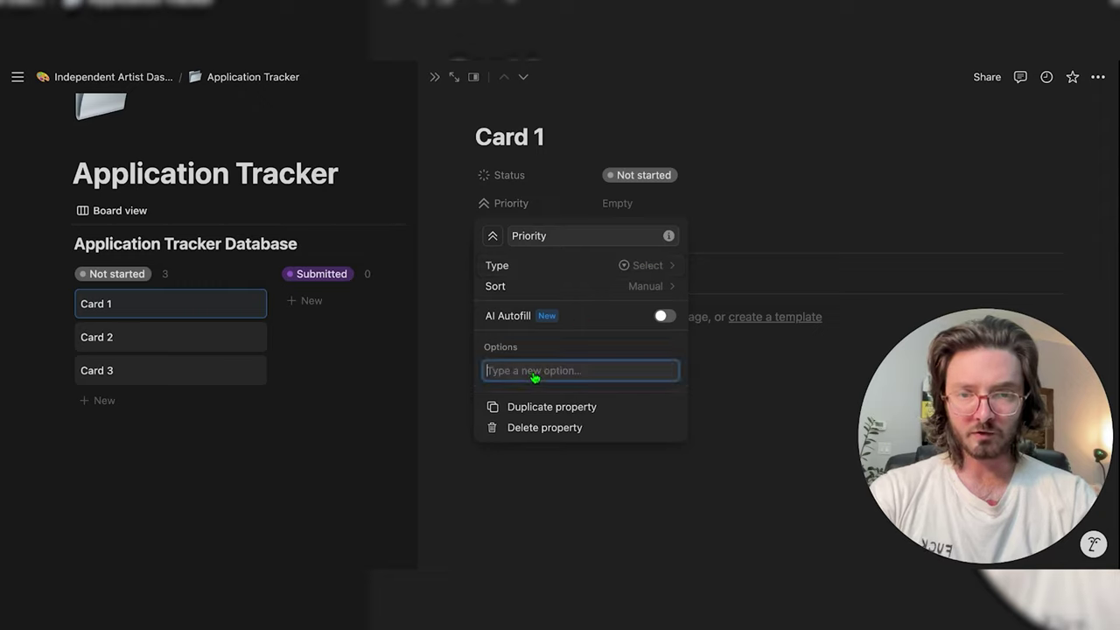
pyautogui.write('Low')
pyautogui.press('Return')
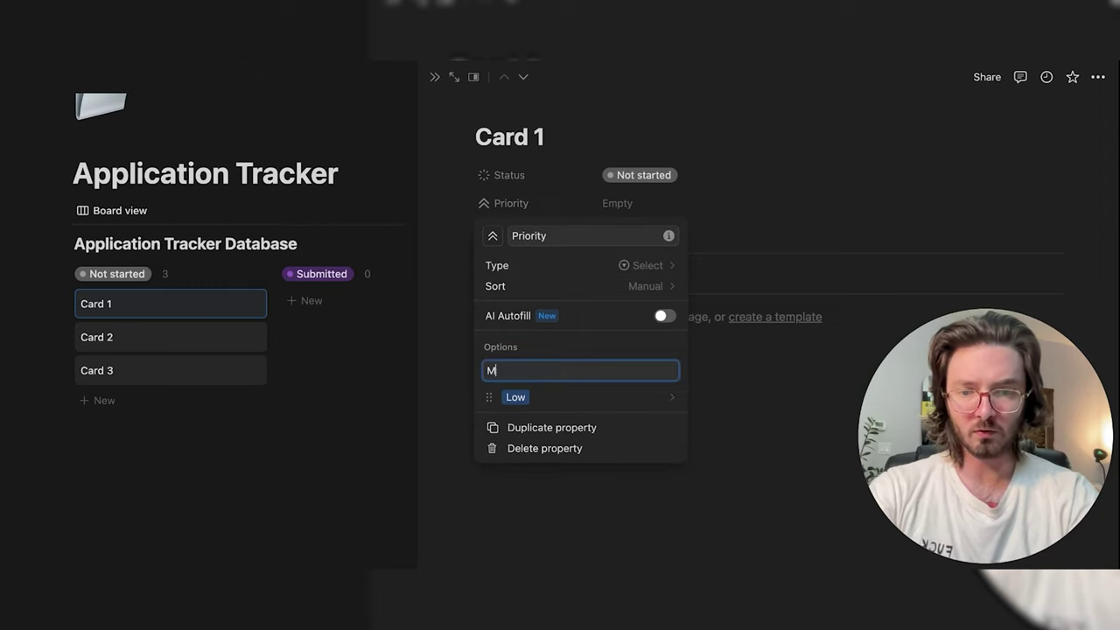
pyautogui.press('Return')
pyautogui.write('Hig')
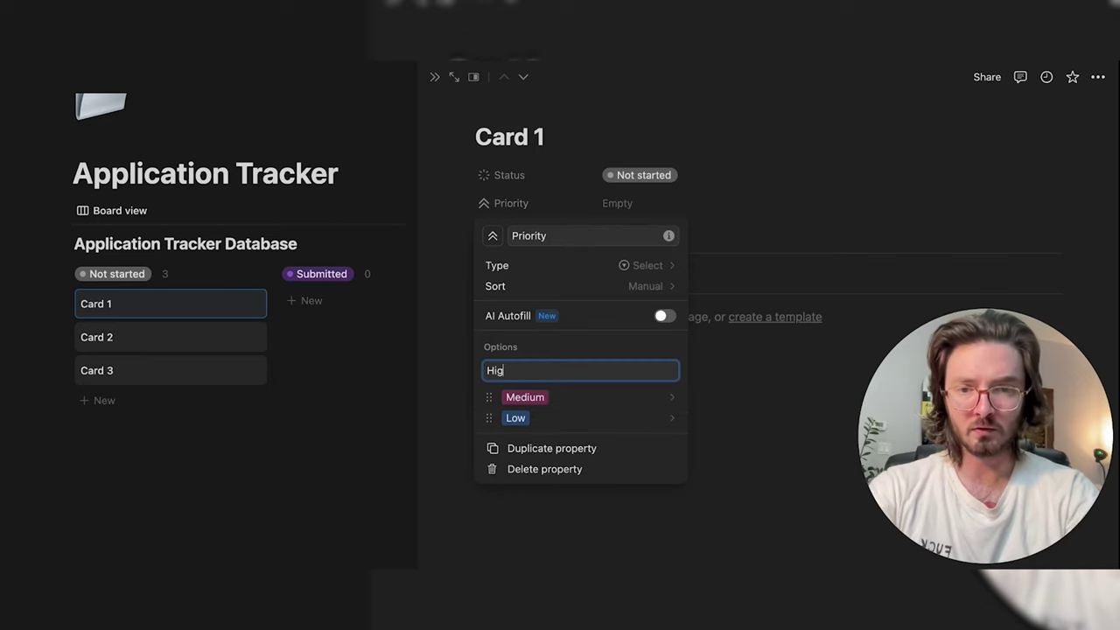
pyautogui.write('h')
pyautogui.press('Return')
pyautogui.write('Urge')
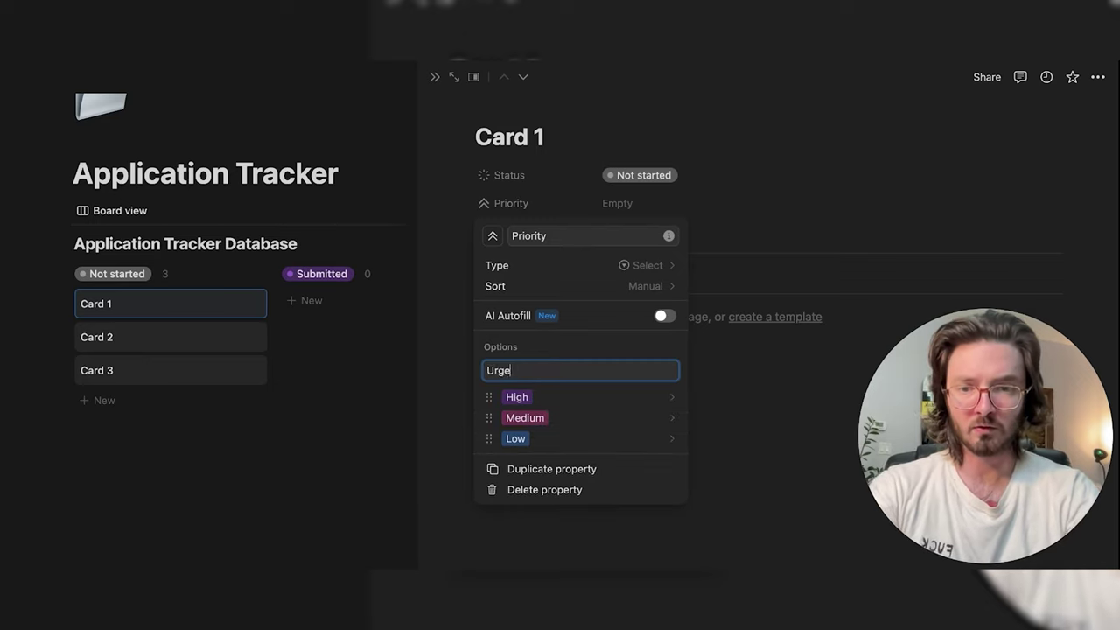
pyautogui.write('nt')
pyautogui.press('Return')
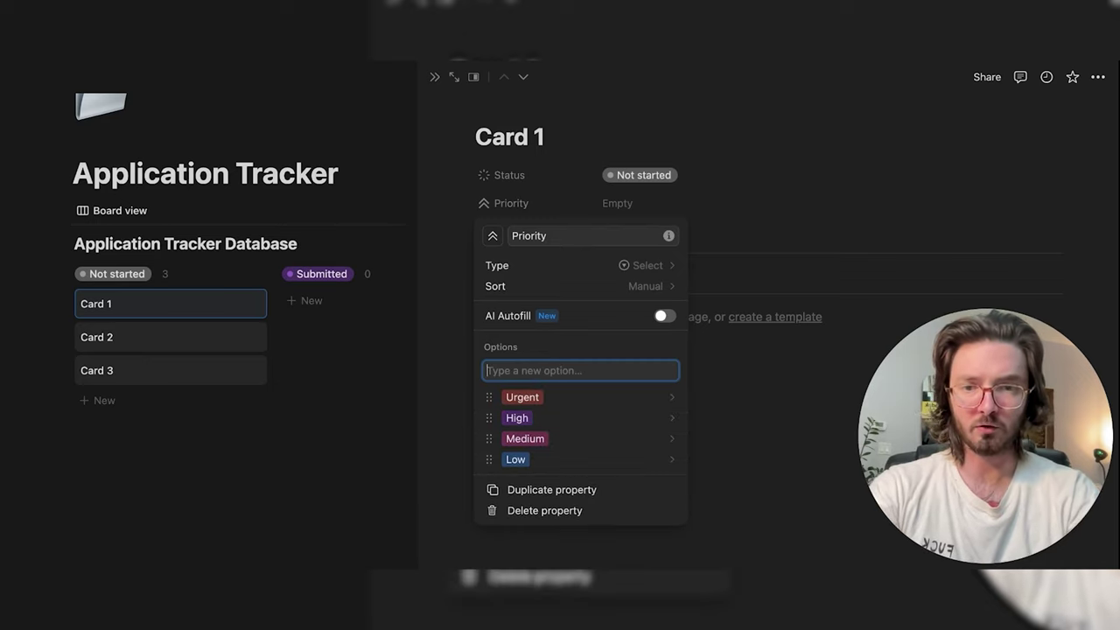
pyautogui.click(768, 87)
pyautogui.click(524, 240)
# Add a date property named Due Date
pyautogui.scroll(-1, 536, 336)
pyautogui.scroll(-3, 525, 341)
pyautogui.click(514, 369)
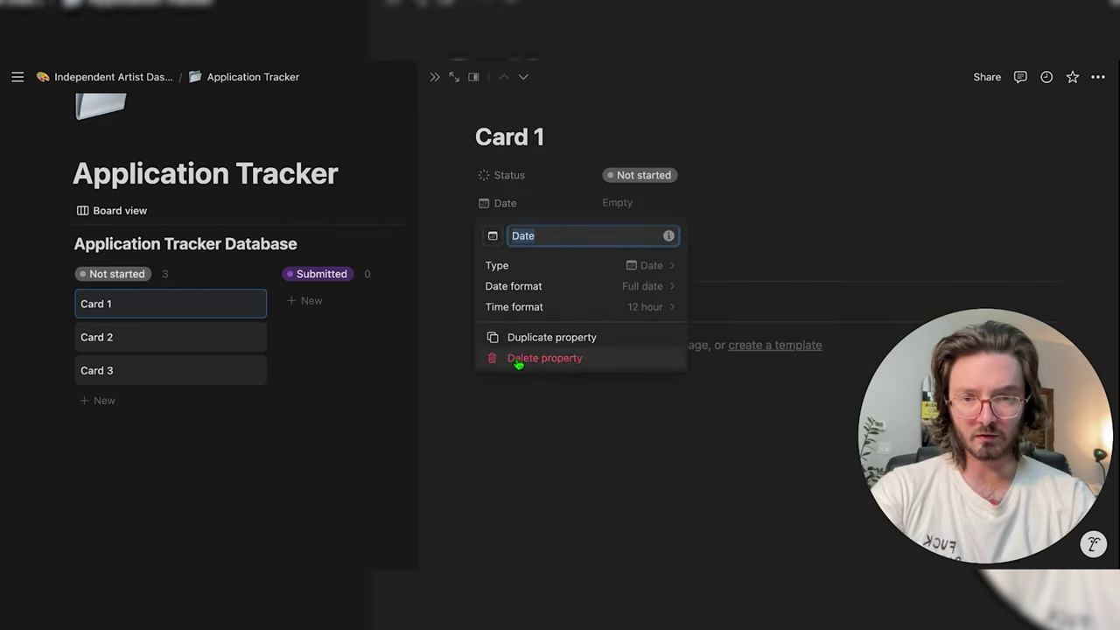
pyautogui.write('Due D')
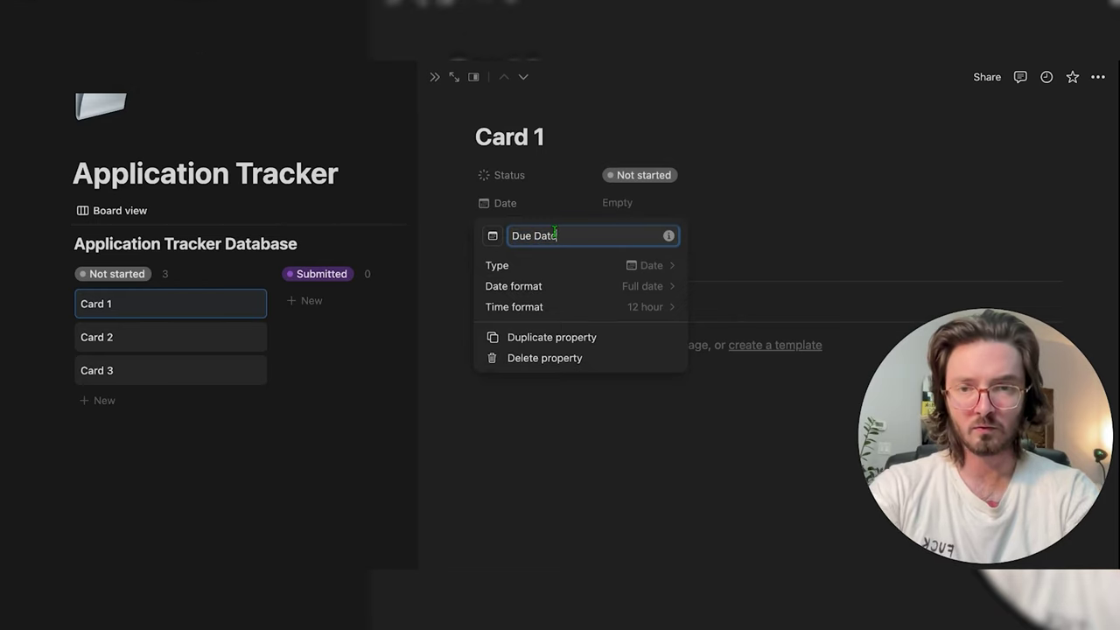
pyautogui.write('ate')
pyautogui.press('Return')
# Add a Cost number property formatted as US Dollar
pyautogui.scroll(-3, 530, 313)
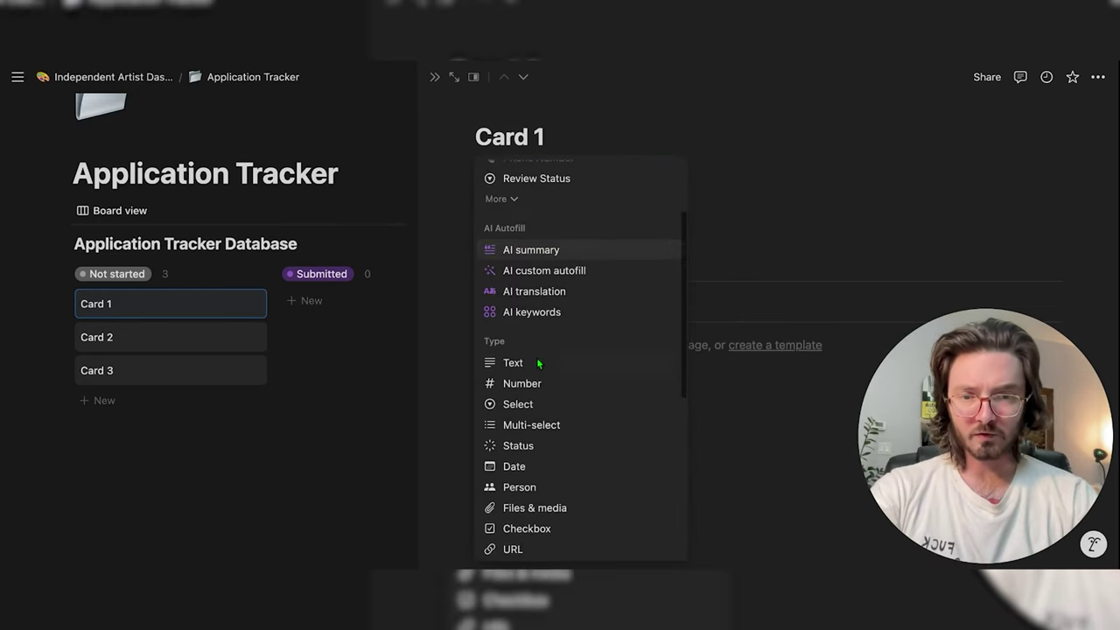
pyautogui.click(523, 387)
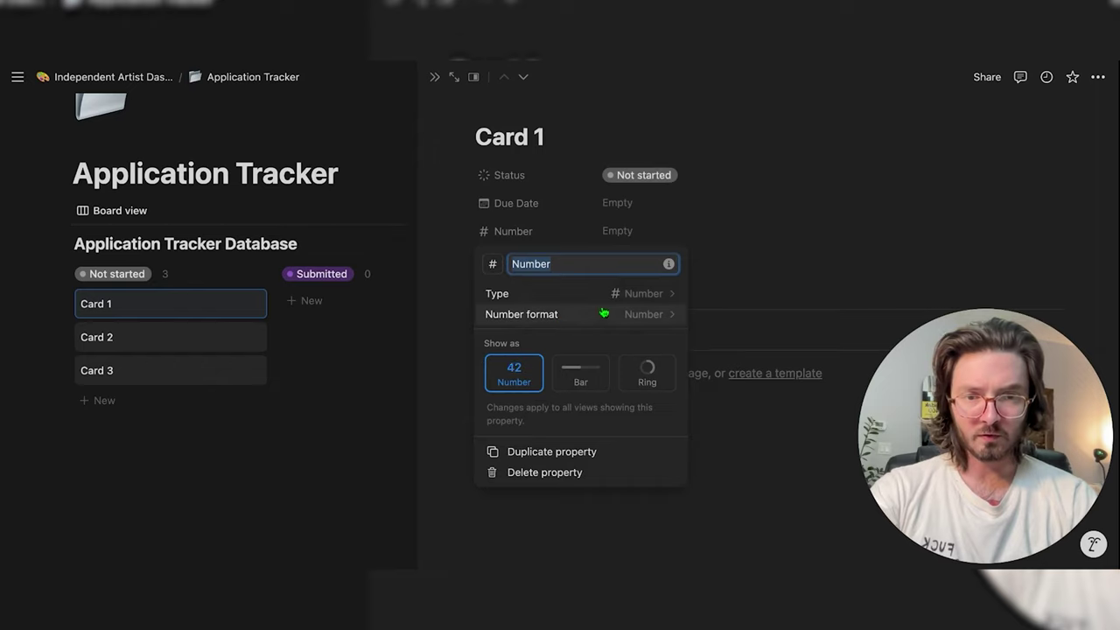
pyautogui.click(654, 313)
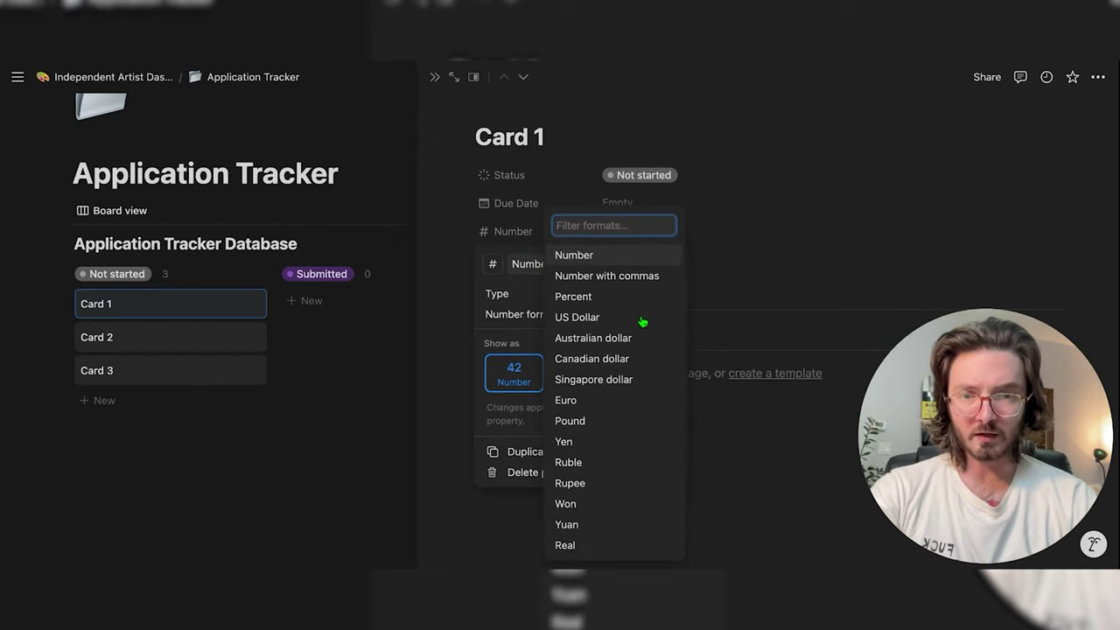
pyautogui.click(585, 319)
pyautogui.write('Cost (USD')
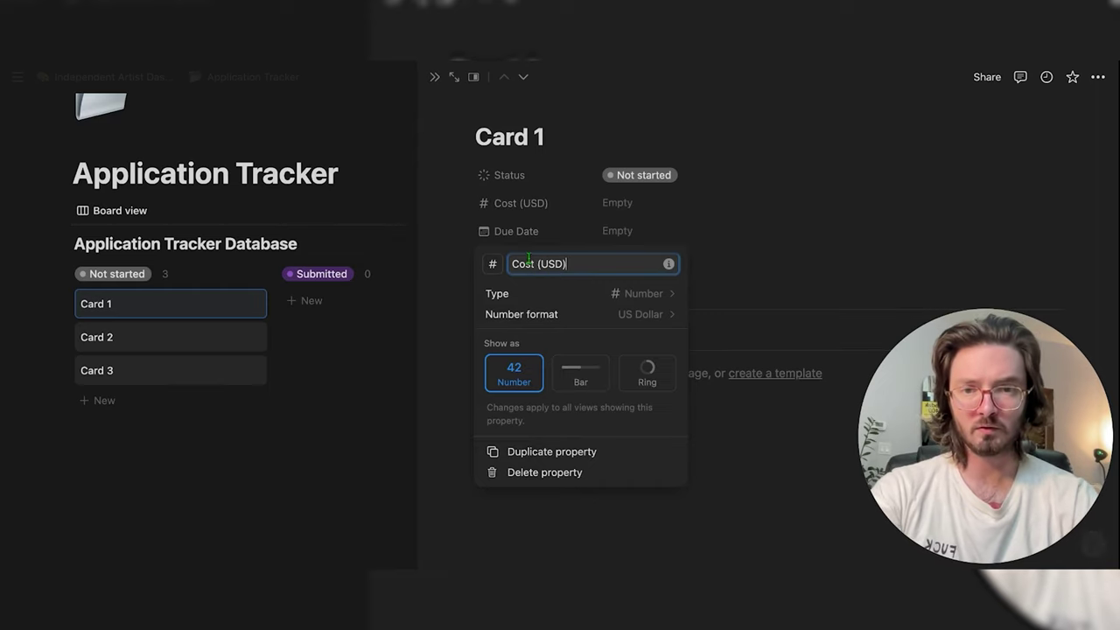
pyautogui.click(550, 209)
pyautogui.click(520, 288)
# Add a Tags multi-select property and a URL property
pyautogui.scroll(-3, 531, 379)
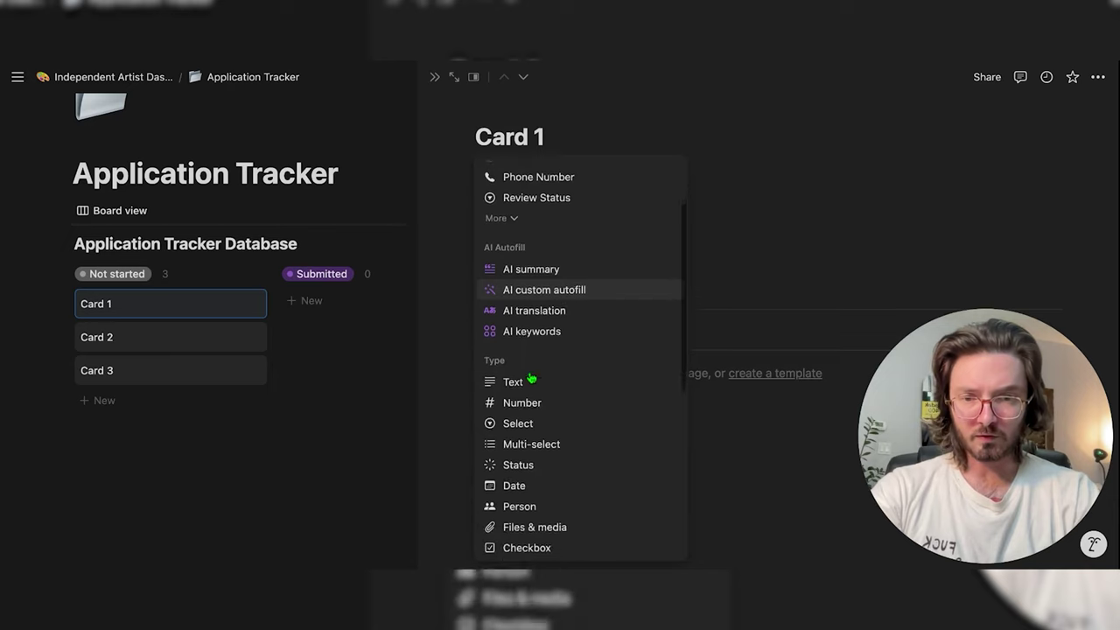
pyautogui.click(532, 421)
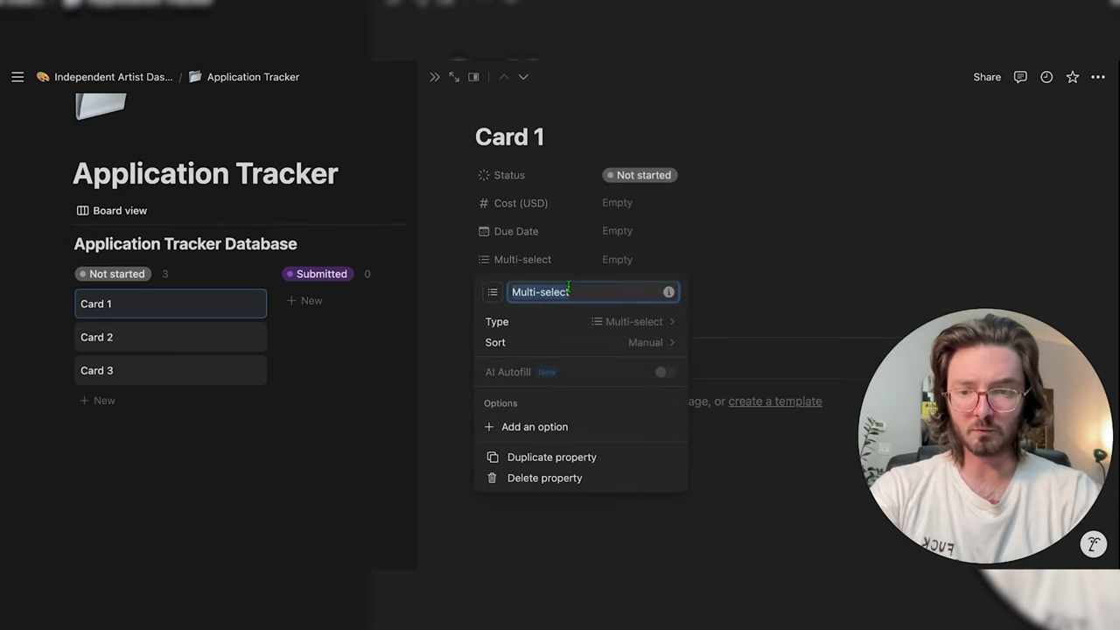
pyautogui.write('Tags')
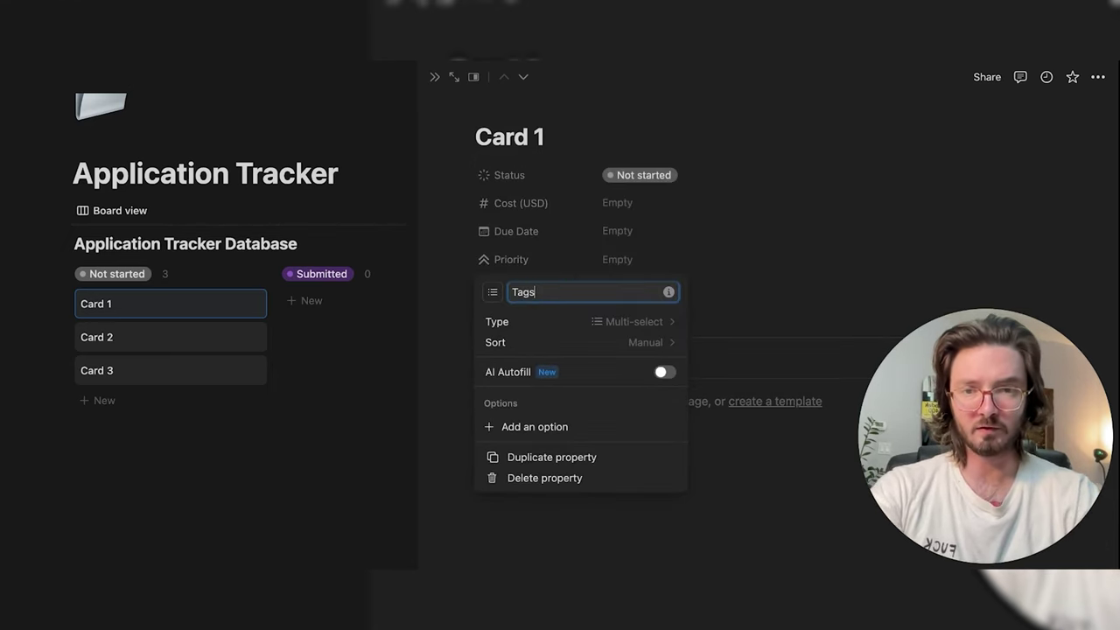
pyautogui.click(743, 272)
pyautogui.click(516, 315)
pyautogui.scroll(-1, 520, 411)
pyautogui.click(520, 435)
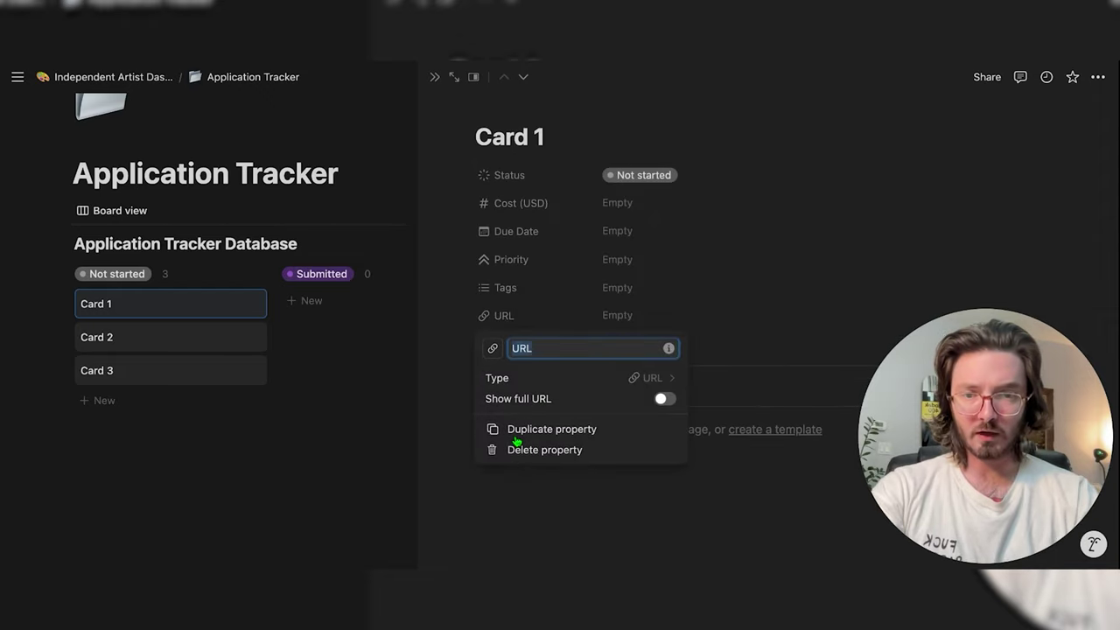
pyautogui.press('Escape')
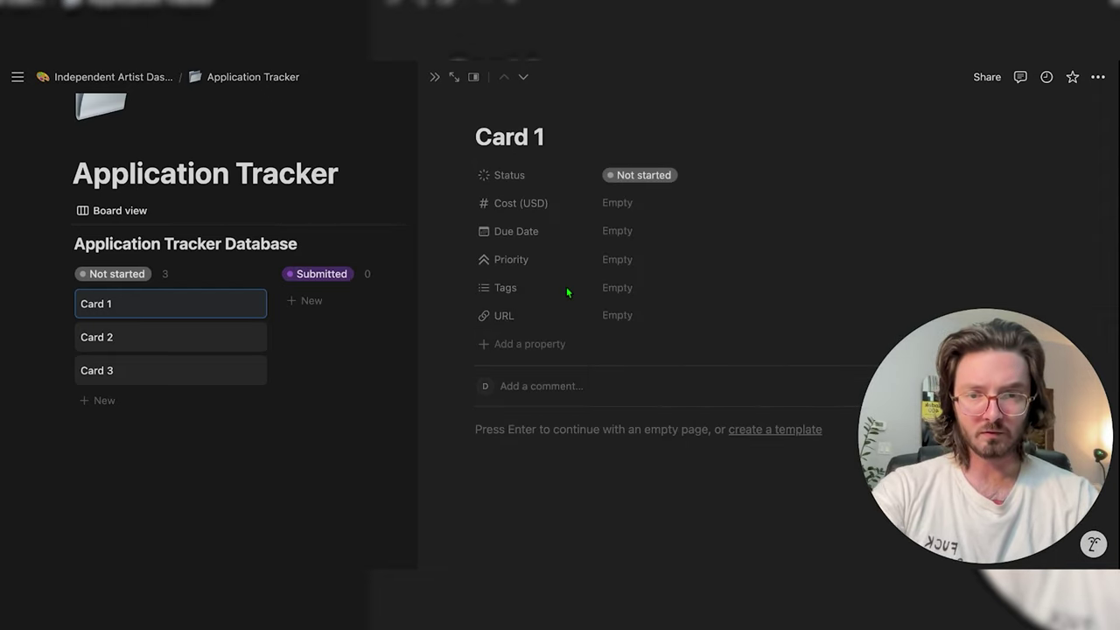
# Add an Archive checkbox property and move it below URL
pyautogui.click(523, 344)
pyautogui.scroll(-2, 533, 402)
pyautogui.scroll(-3, 538, 412)
pyautogui.click(539, 345)
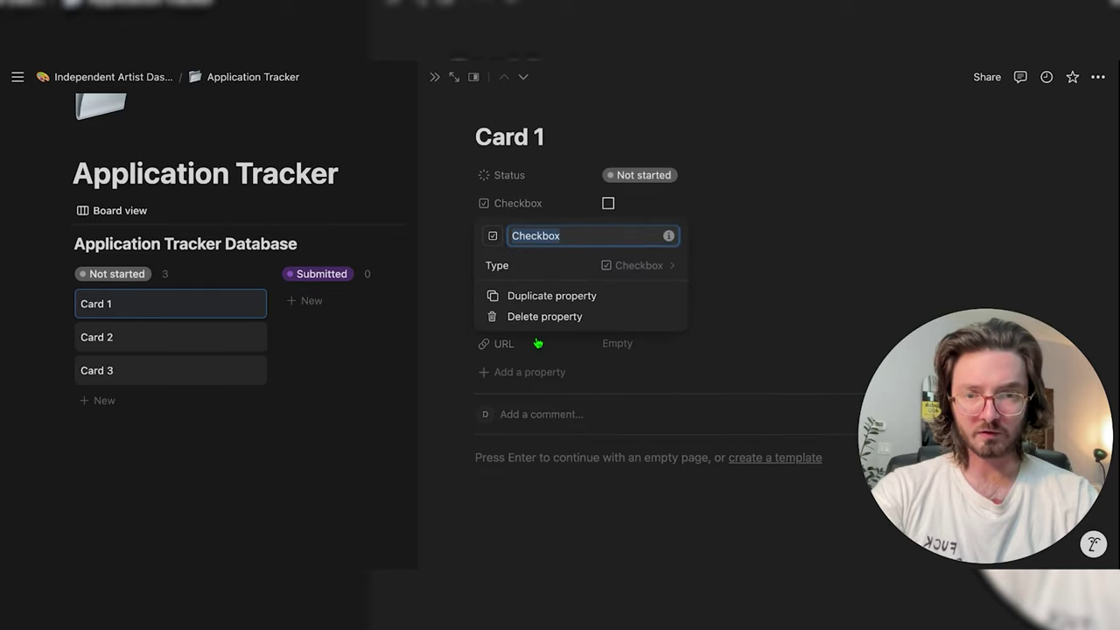
pyautogui.write('Archive')
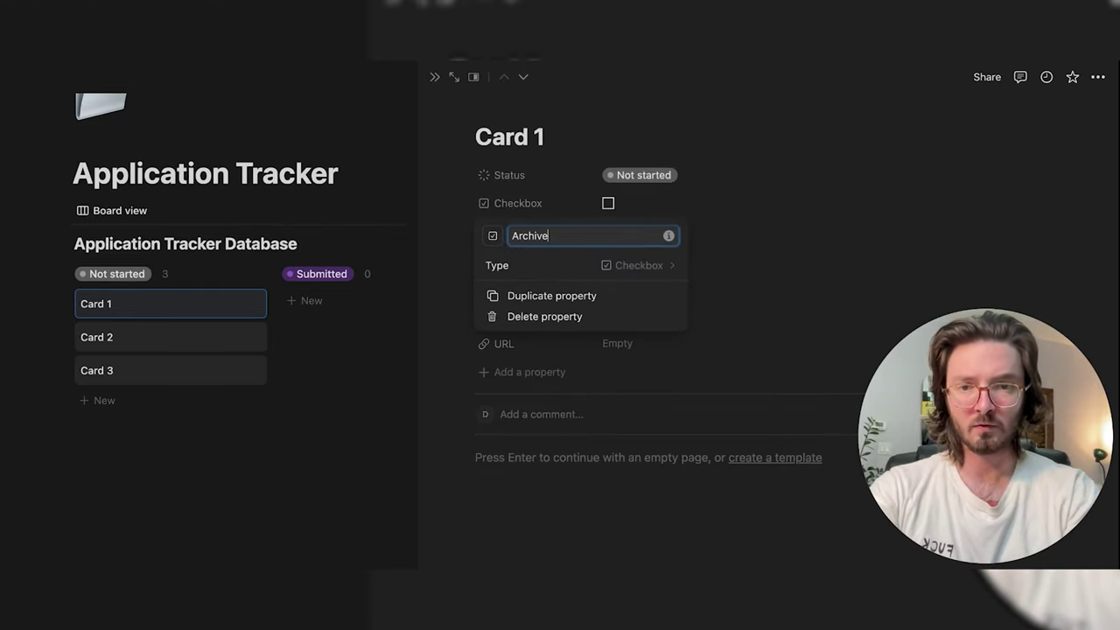
pyautogui.click(800, 179)
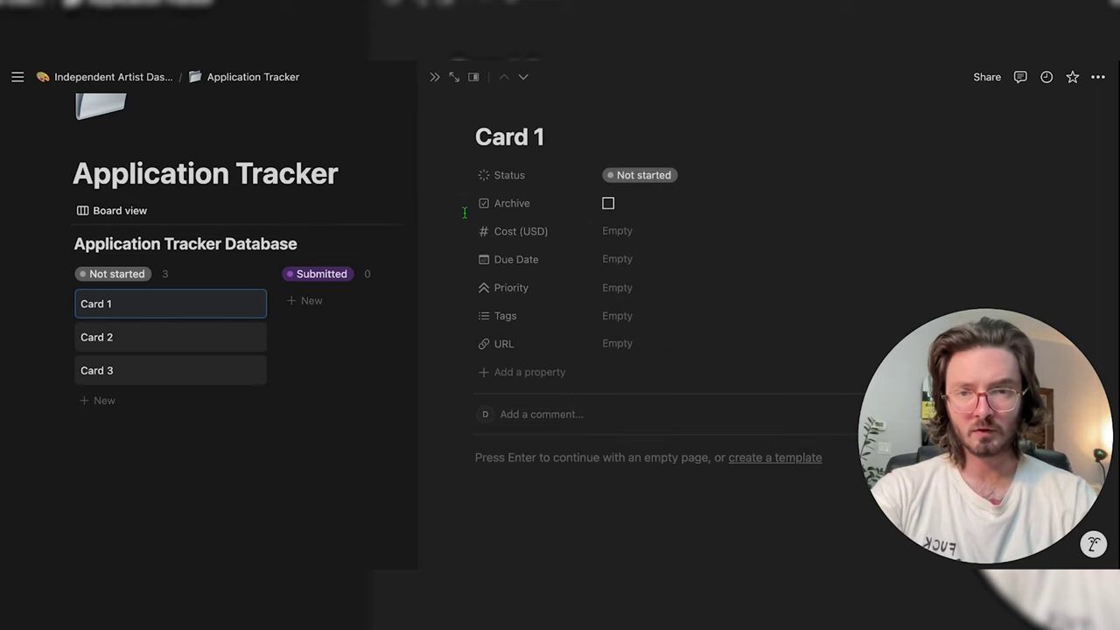
pyautogui.moveTo(462, 202); pyautogui.dragTo(461, 344)
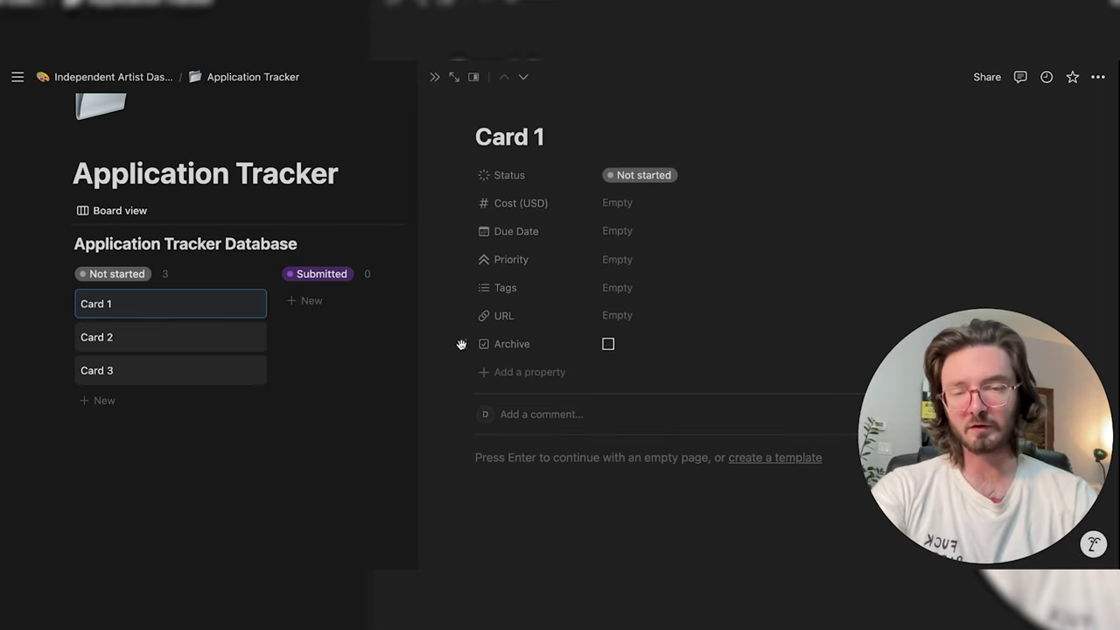
# Add a Project relation to Art Projects Databse, shown on both databases
pyautogui.click(524, 371)
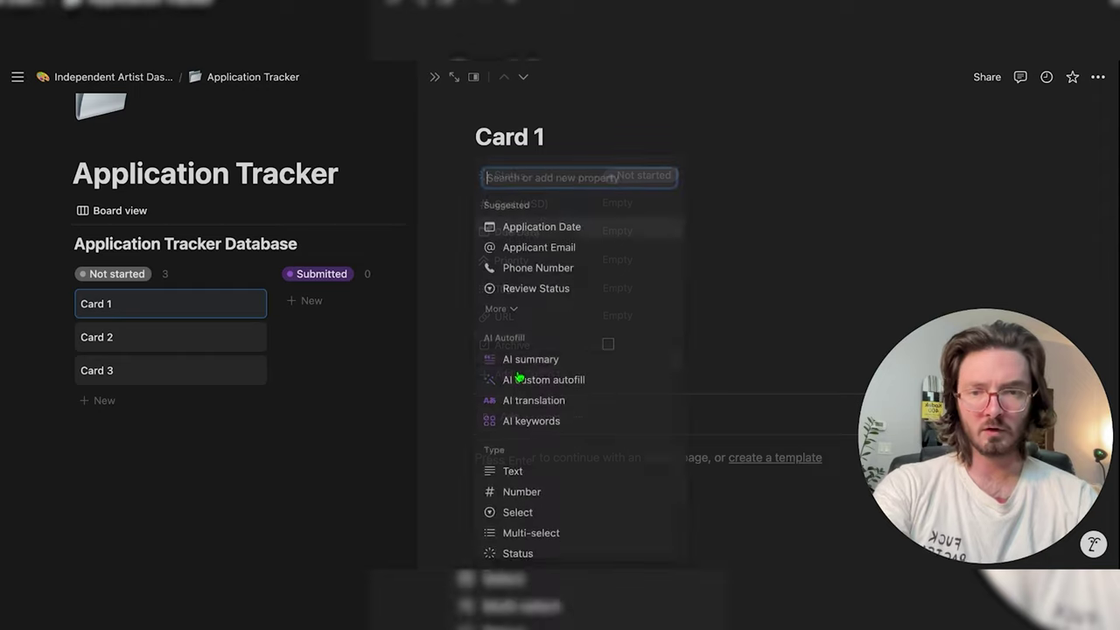
pyautogui.scroll(-3, 518, 377)
pyautogui.scroll(-5, 519, 376)
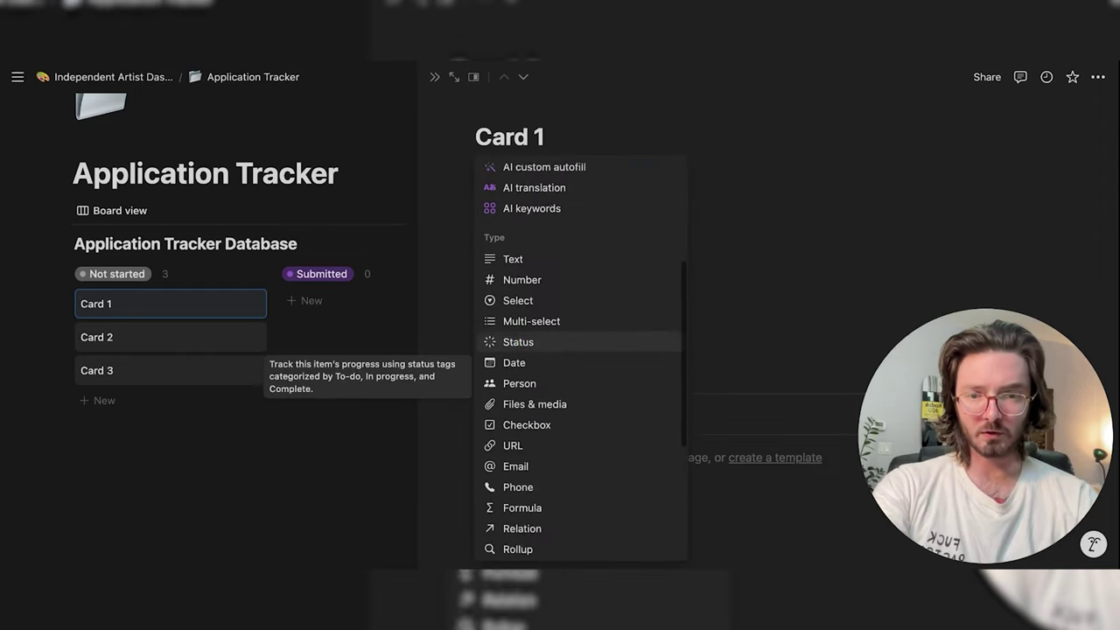
pyautogui.click(517, 444)
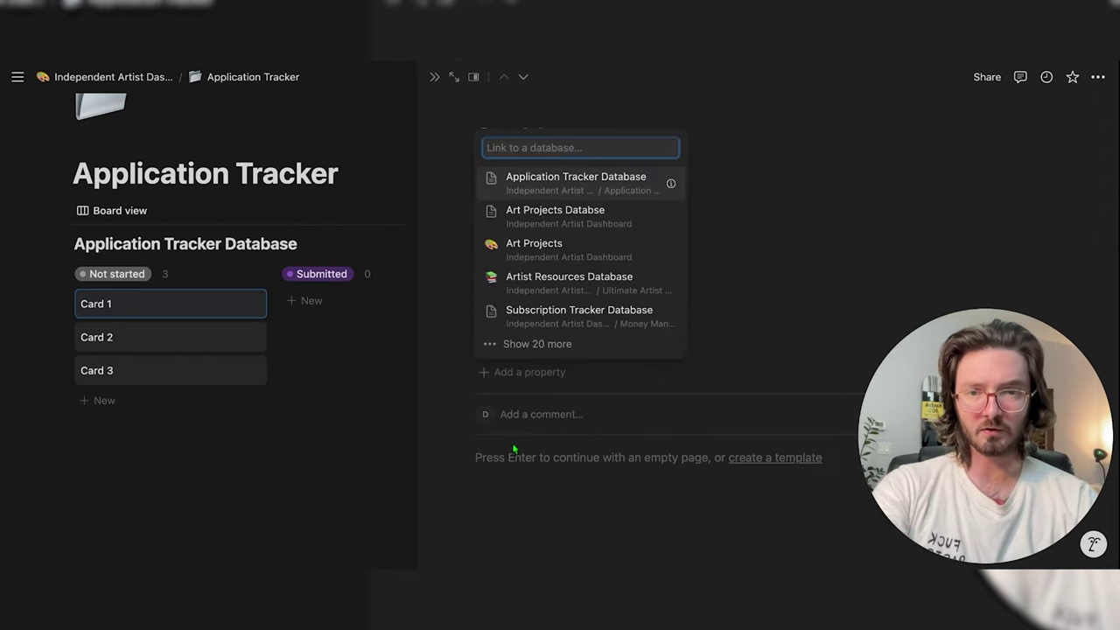
pyautogui.click(590, 222)
pyautogui.tripleClick(595, 109)
pyautogui.write('Projec')
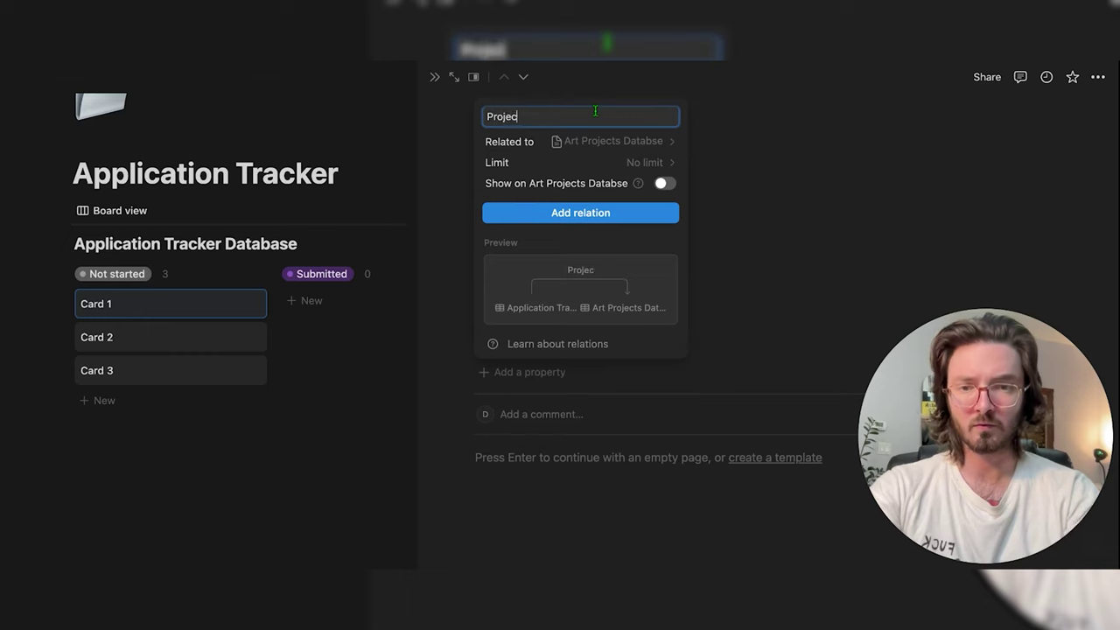
pyautogui.write('t')
pyautogui.click(664, 183)
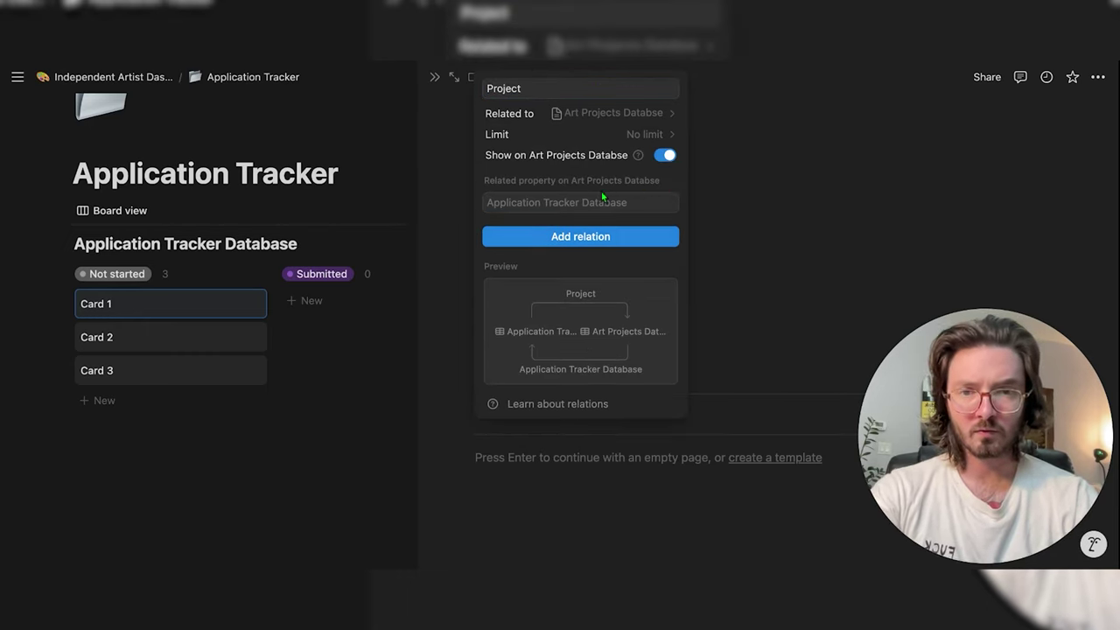
pyautogui.click(590, 236)
# Trim the reverse relation's name to Application and save it
pyautogui.moveTo(623, 228); pyautogui.dragTo(582, 229)
pyautogui.press('BackSpace')
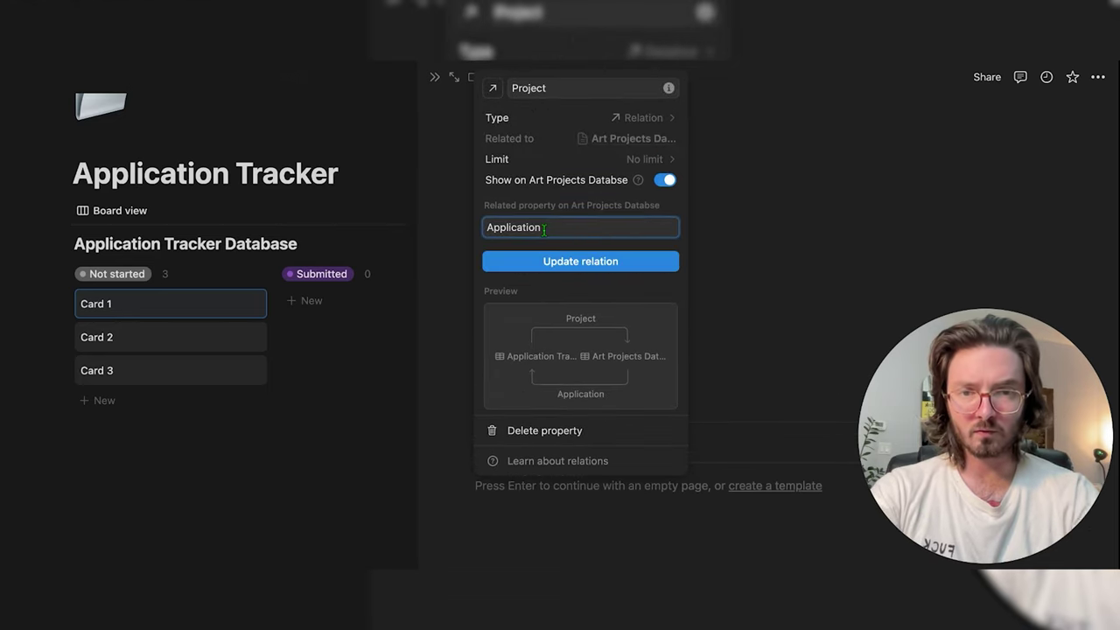
pyautogui.click(555, 261)
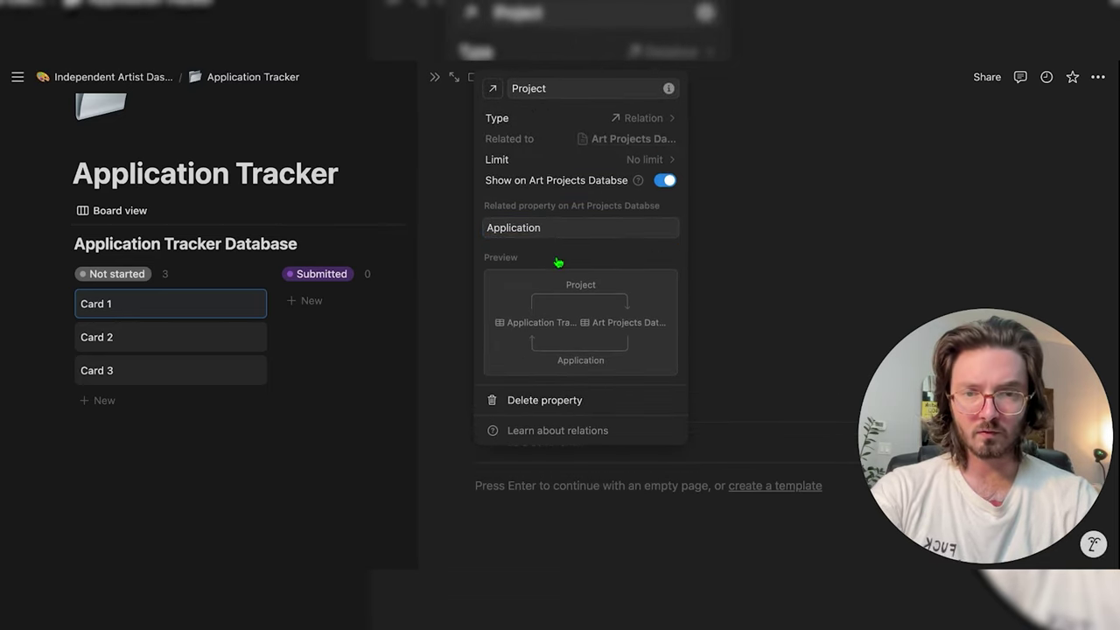
# Give Project a pencil icon and return to the Independent Artist Dashboard
pyautogui.click(492, 91)
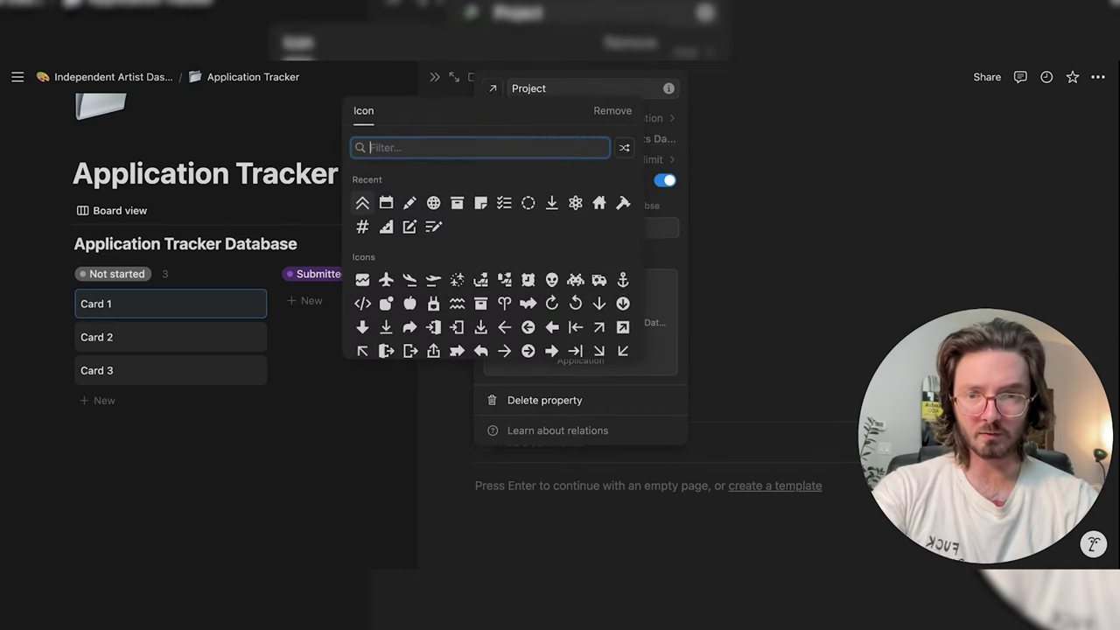
pyautogui.click(409, 202)
pyautogui.click(739, 231)
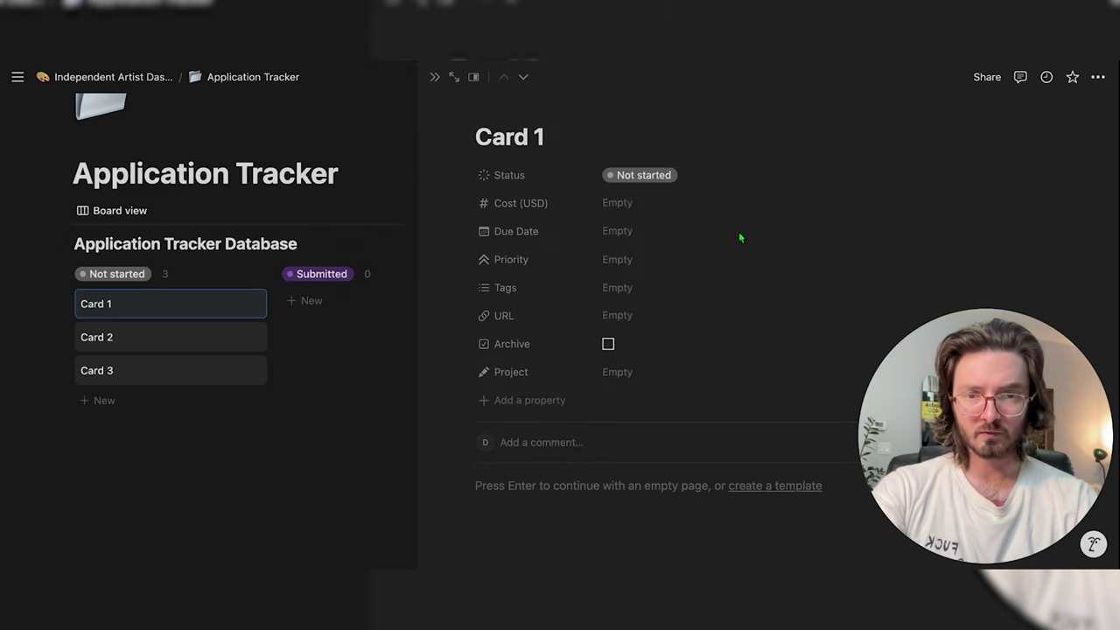
pyautogui.click(435, 78)
pyautogui.click(140, 77)
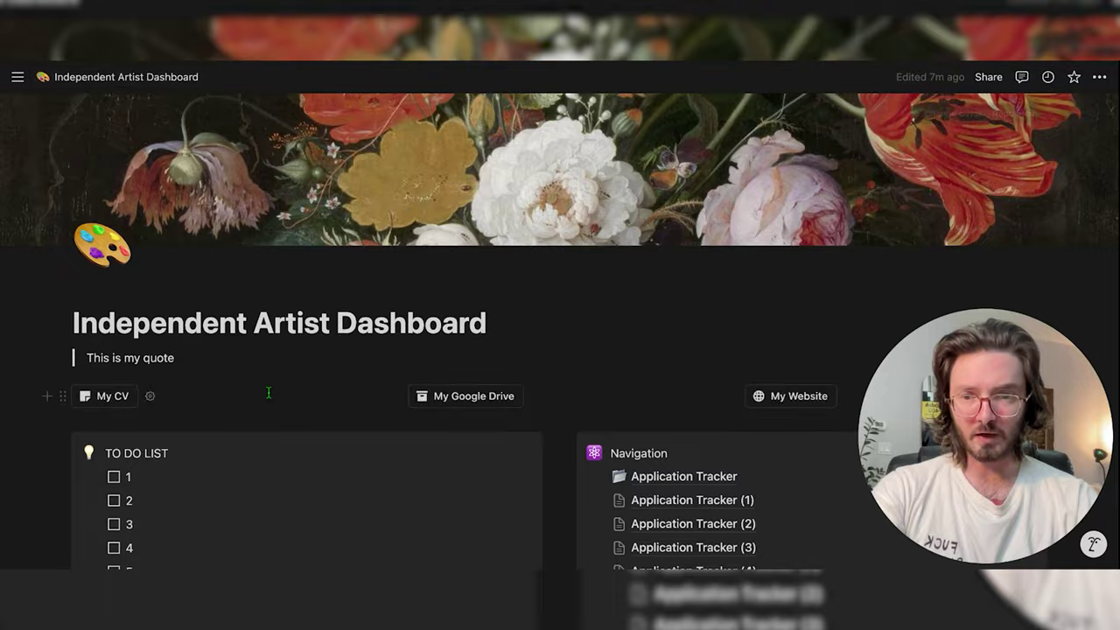
# From an Art Projects row, set the Application relation property's icon to an archive box
pyautogui.scroll(-5, 268, 393)
pyautogui.click(273, 385)
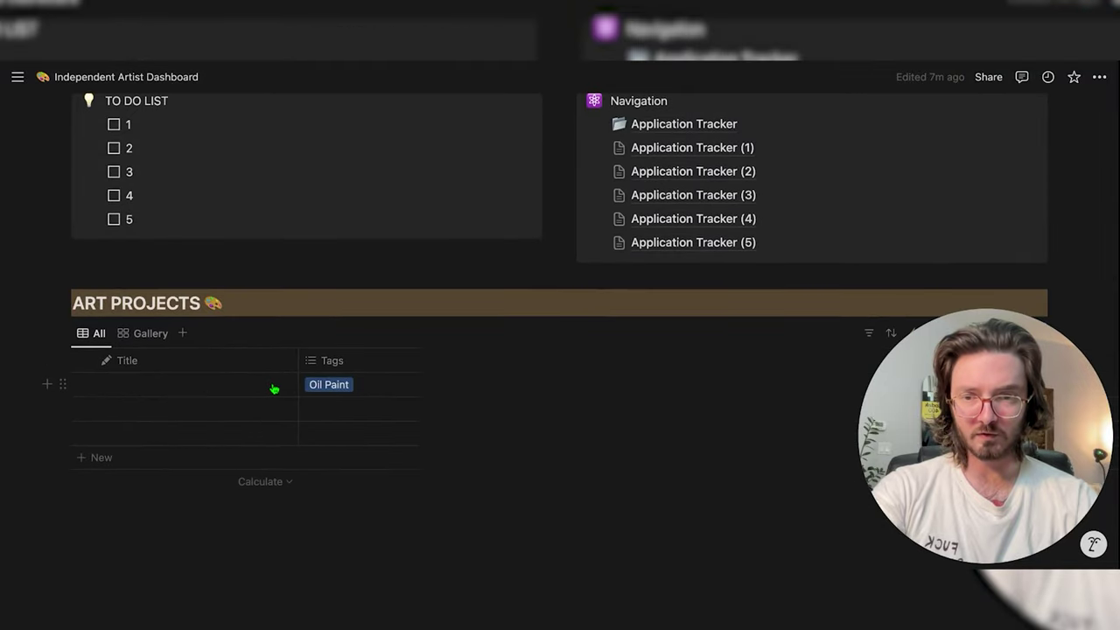
pyautogui.click(518, 372)
pyautogui.moveTo(490, 400)
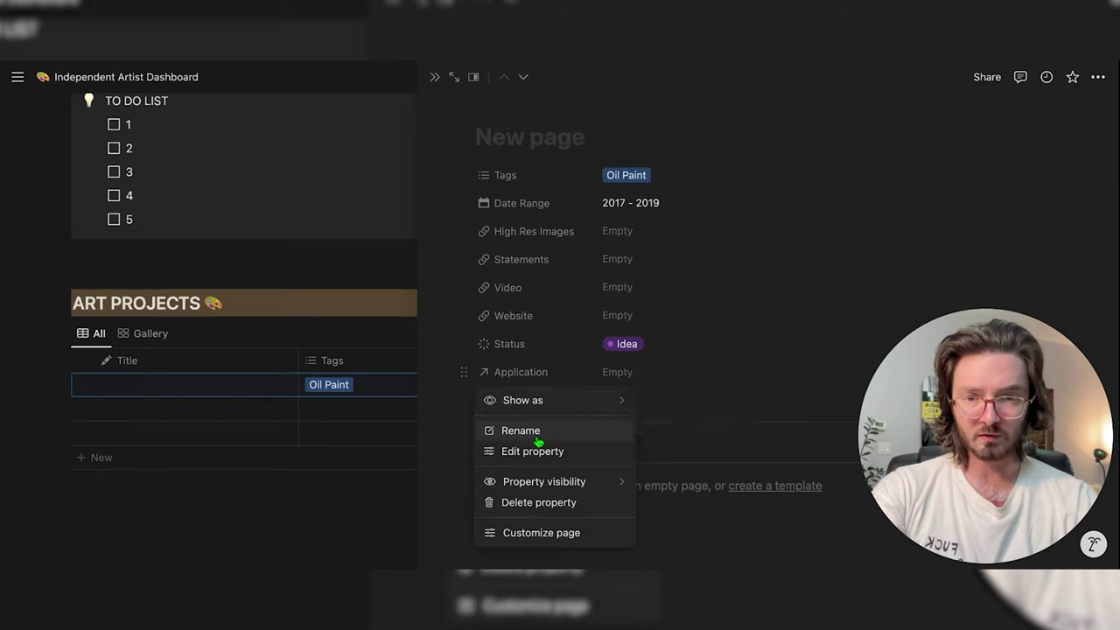
pyautogui.click(512, 450)
pyautogui.click(491, 207)
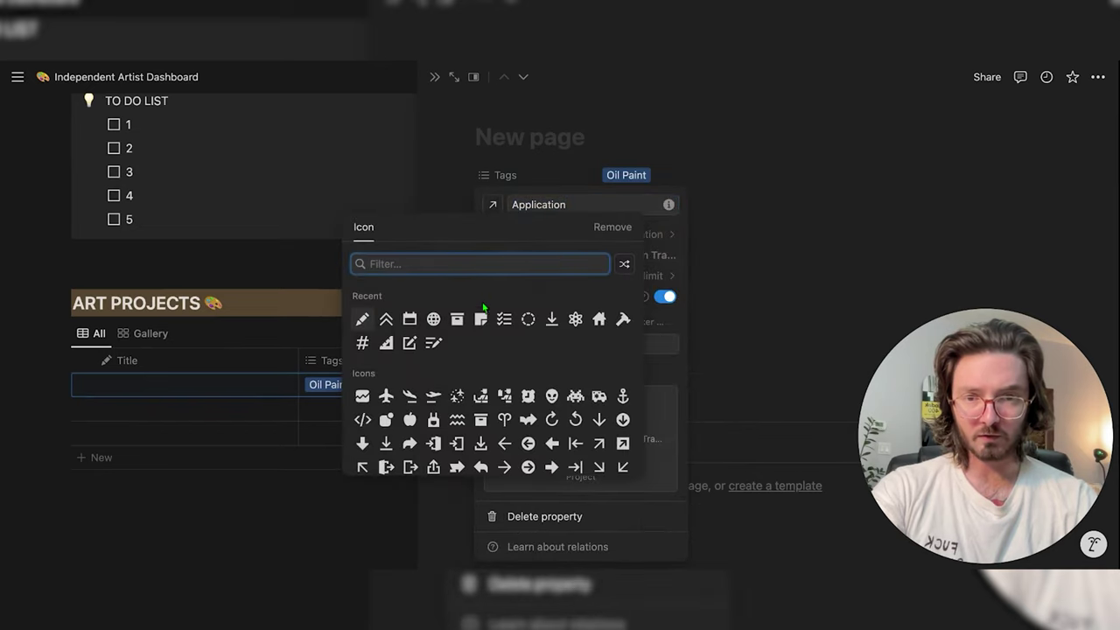
pyautogui.click(457, 319)
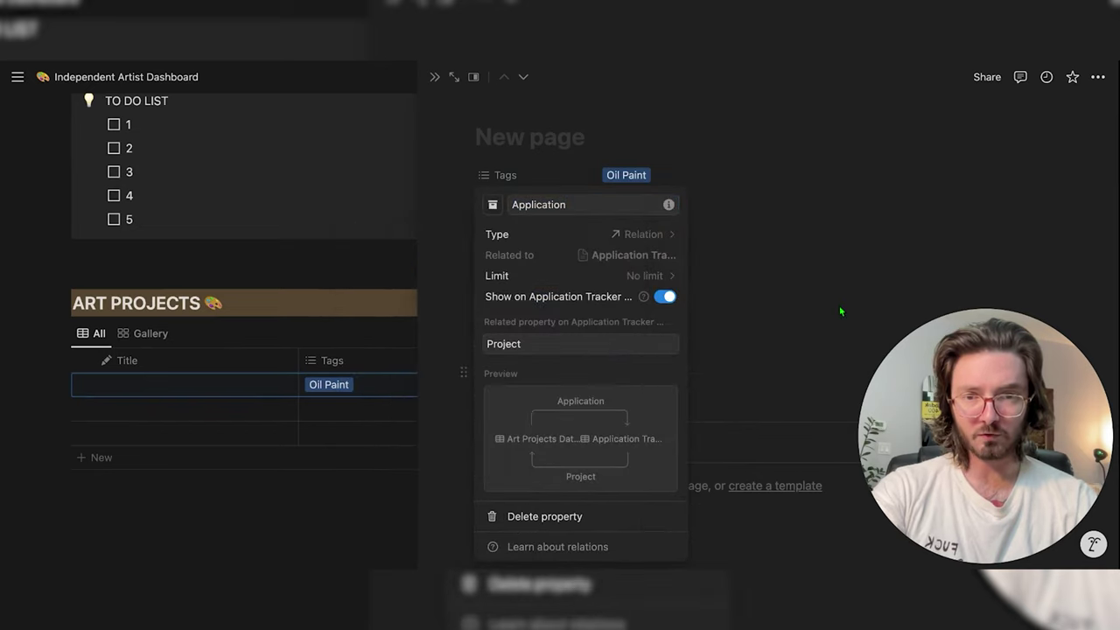
pyautogui.click(818, 199)
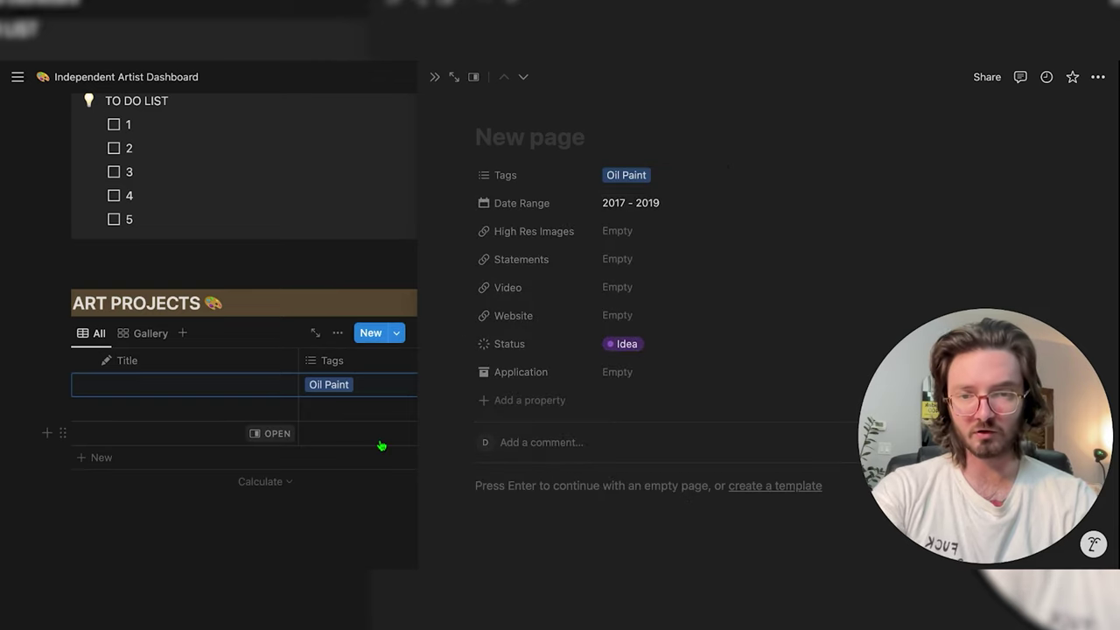
pyautogui.click(439, 85)
pyautogui.scroll(-1, 699, 262)
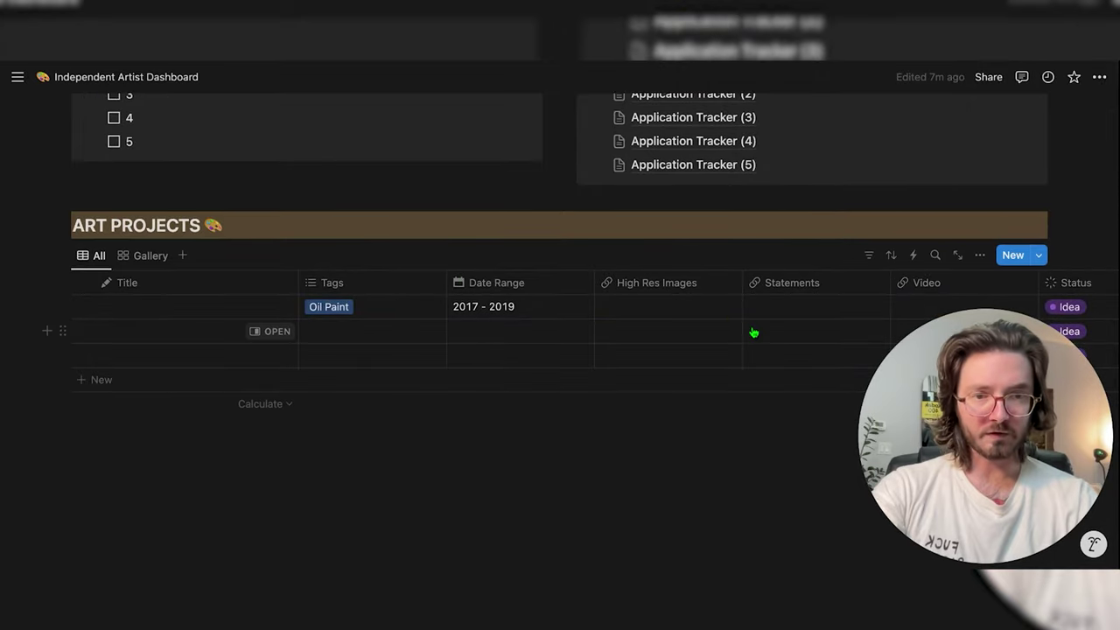
# Create a new Art Projects database template titled 'New Project'
pyautogui.click(1039, 258)
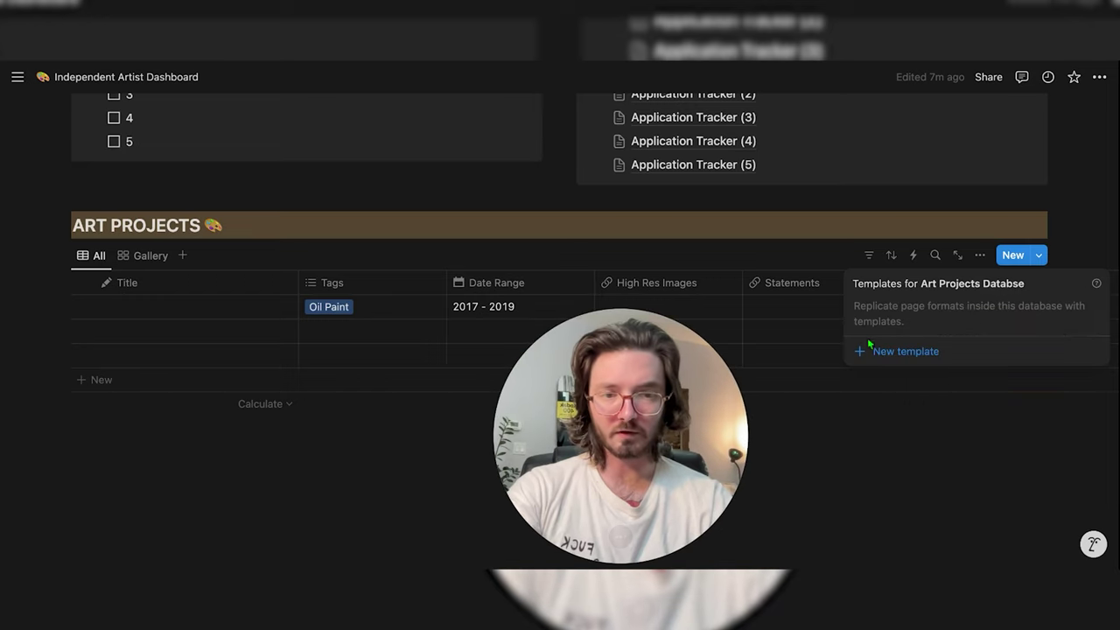
pyautogui.click(861, 351)
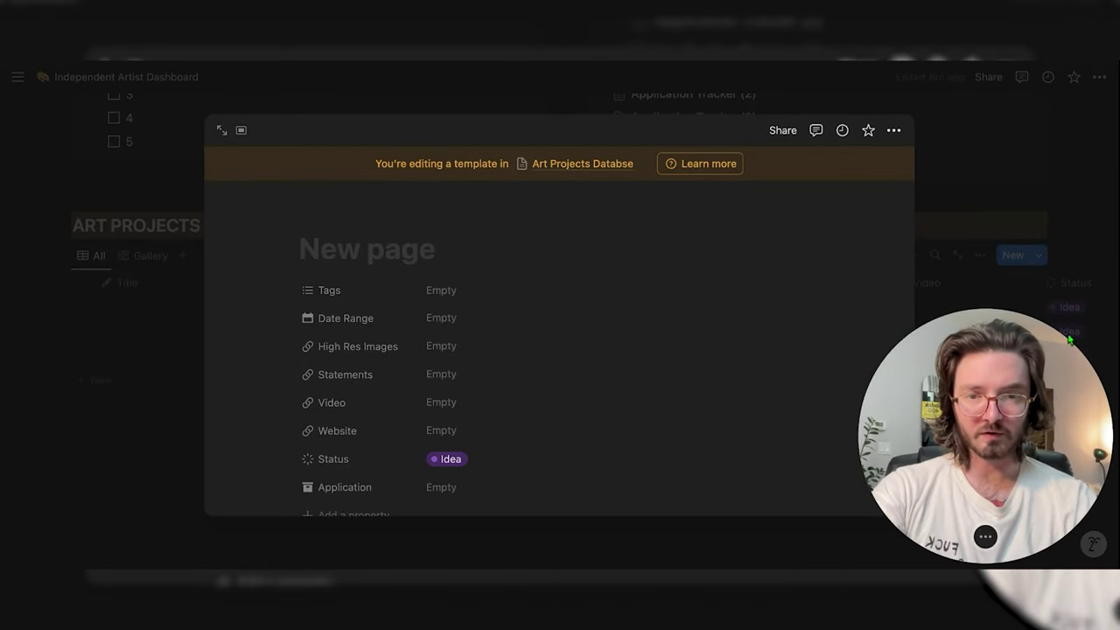
pyautogui.scroll(-2, 459, 262)
pyautogui.scroll(1, 462, 250)
pyautogui.click(420, 229)
pyautogui.write('New Project')
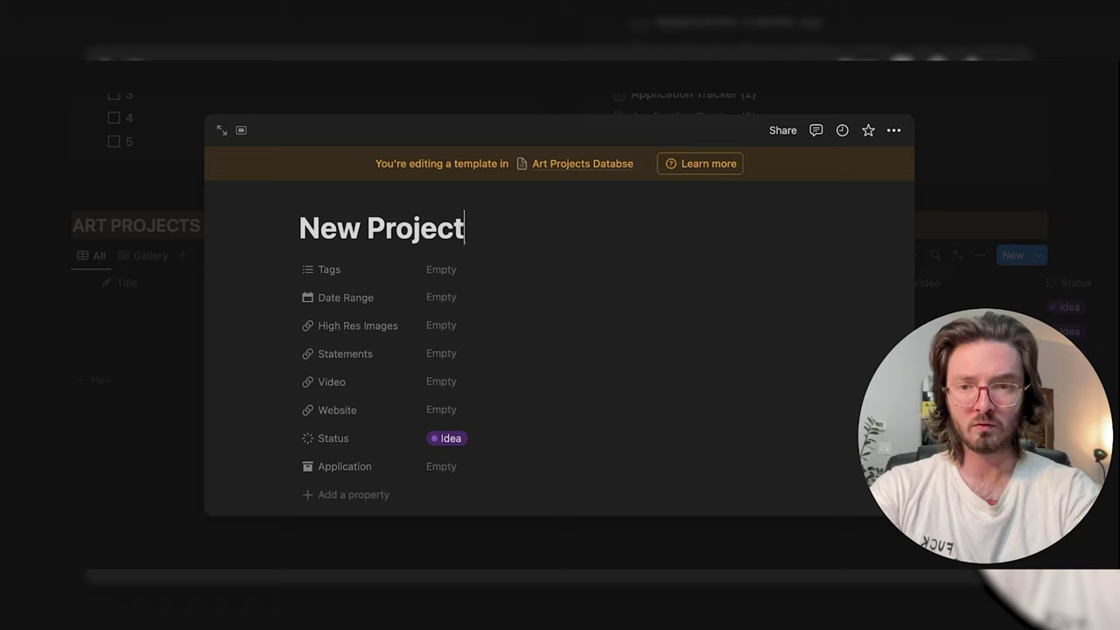
pyautogui.scroll(-1, 340, 431)
pyautogui.scroll(-3, 457, 387)
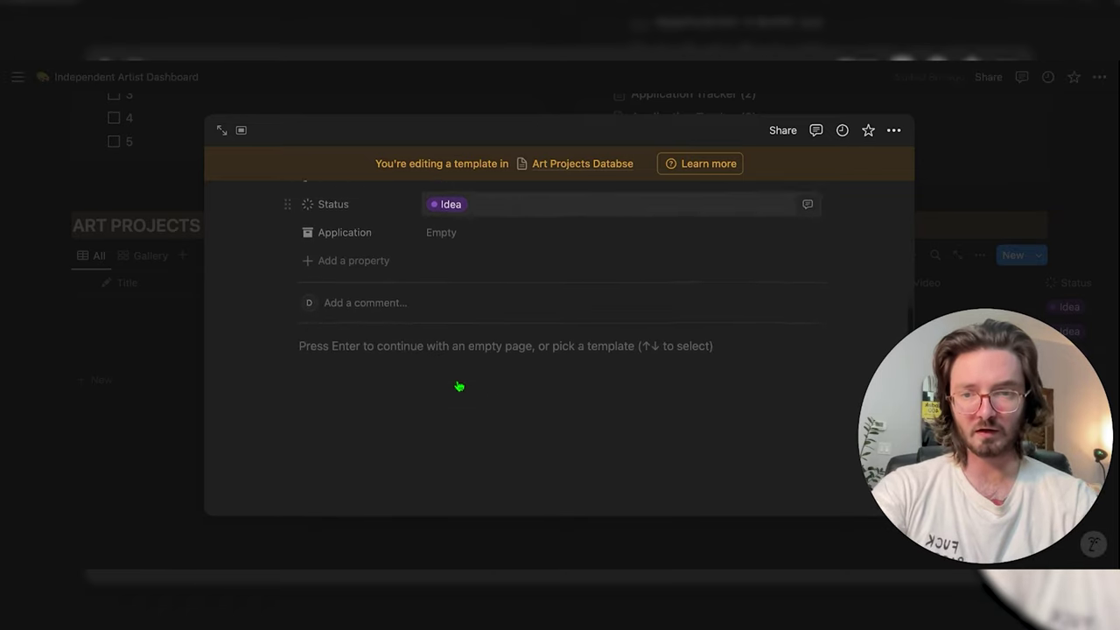
# Add a Heading 2 'What is this project about?' to the template body
pyautogui.click(372, 350)
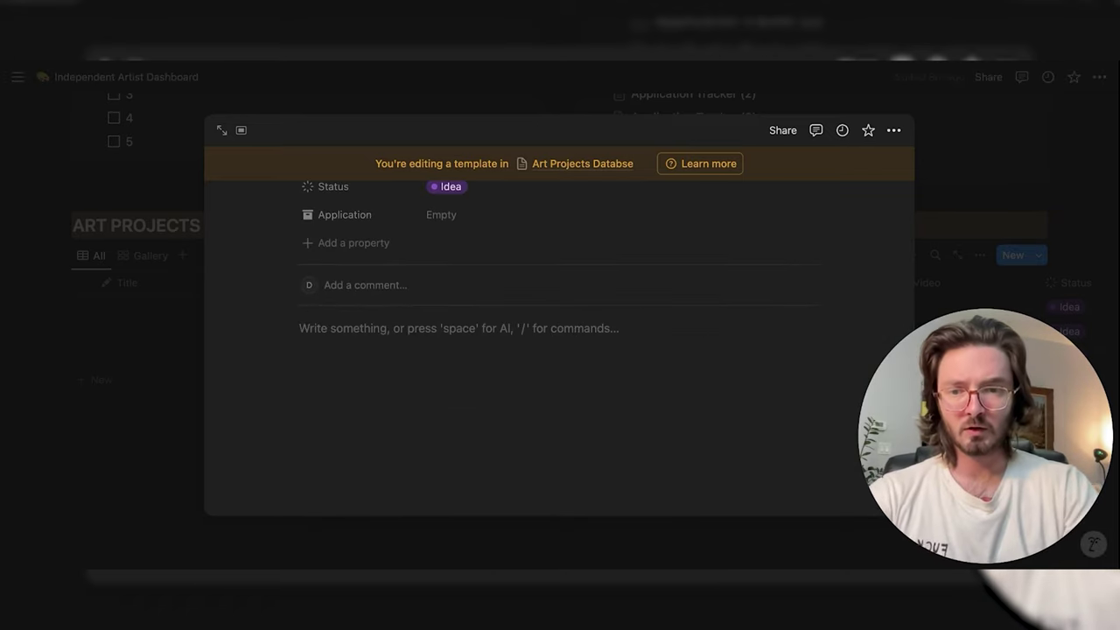
pyautogui.write('/')
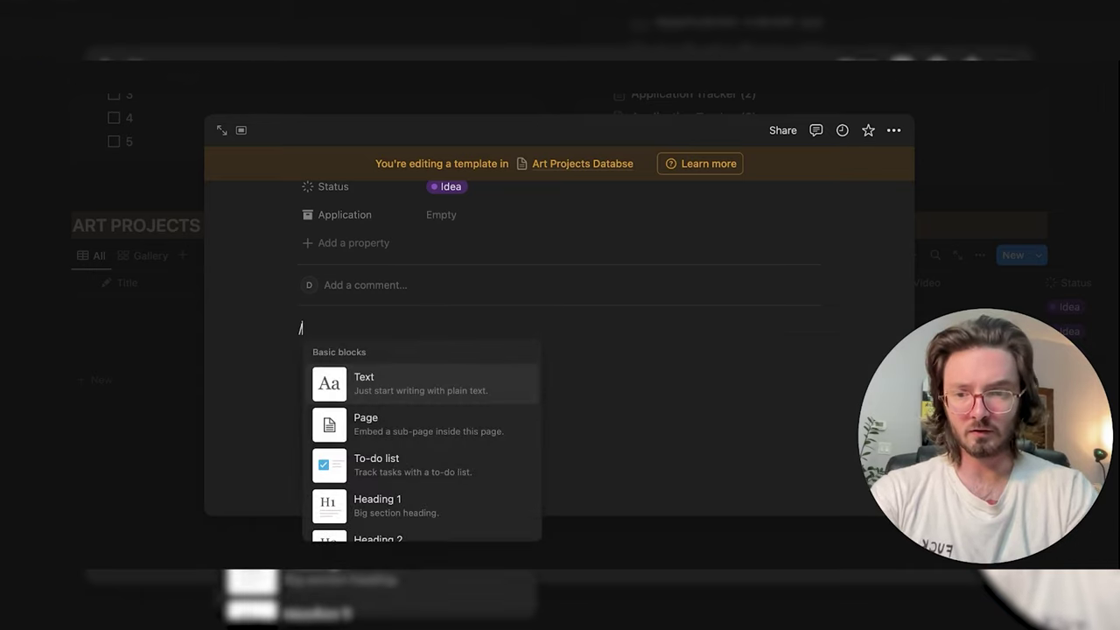
pyautogui.write('h2')
pyautogui.press('Return')
pyautogui.write('What is this ')
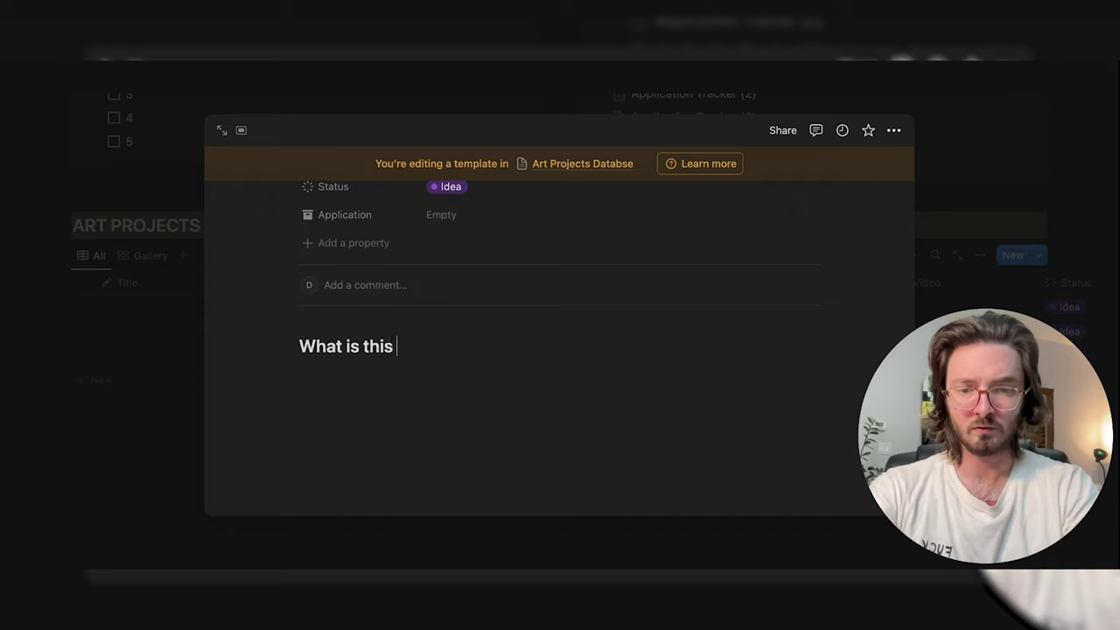
pyautogui.write('project about')
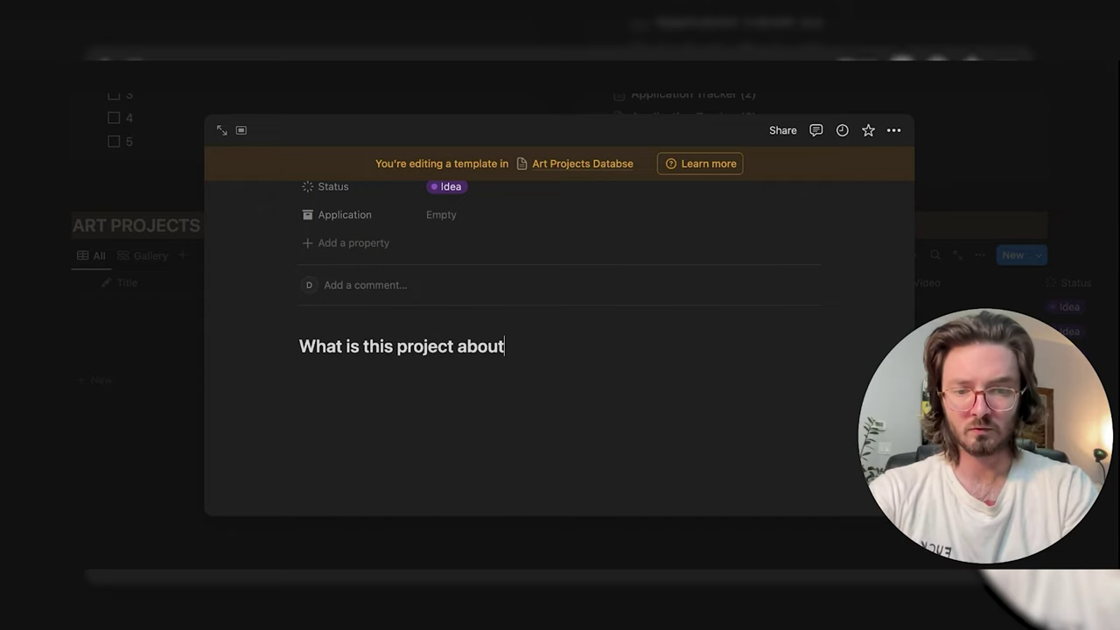
pyautogui.write('?')
pyautogui.press('Return')
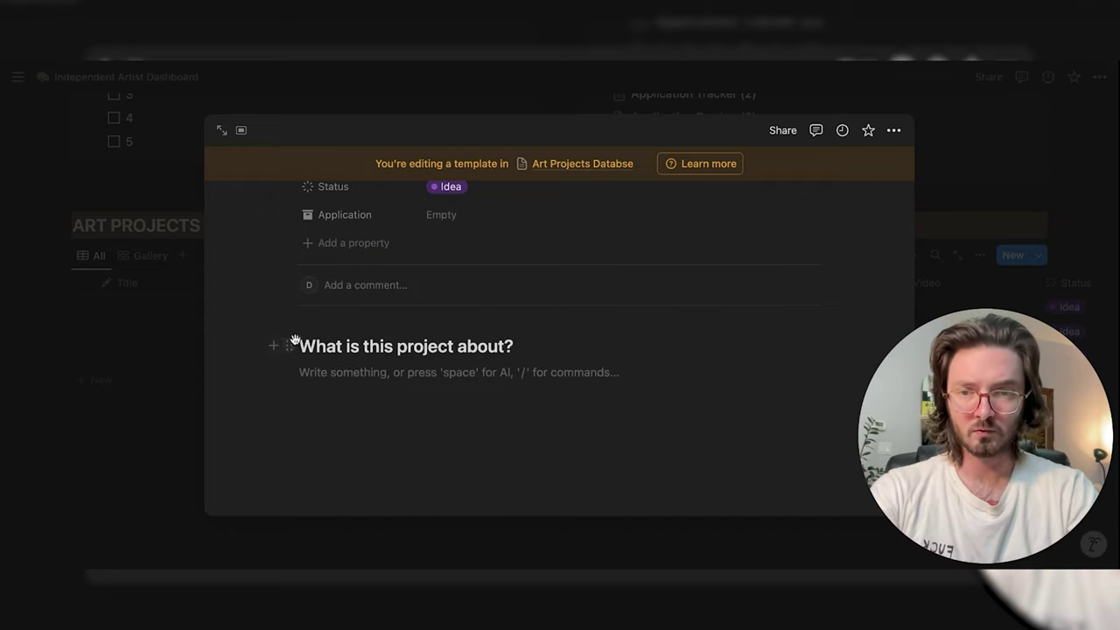
# Duplicate the heading and retype copies as 'How will I begin' and 'What medium will I work'
pyautogui.click(288, 346)
pyautogui.click(173, 335)
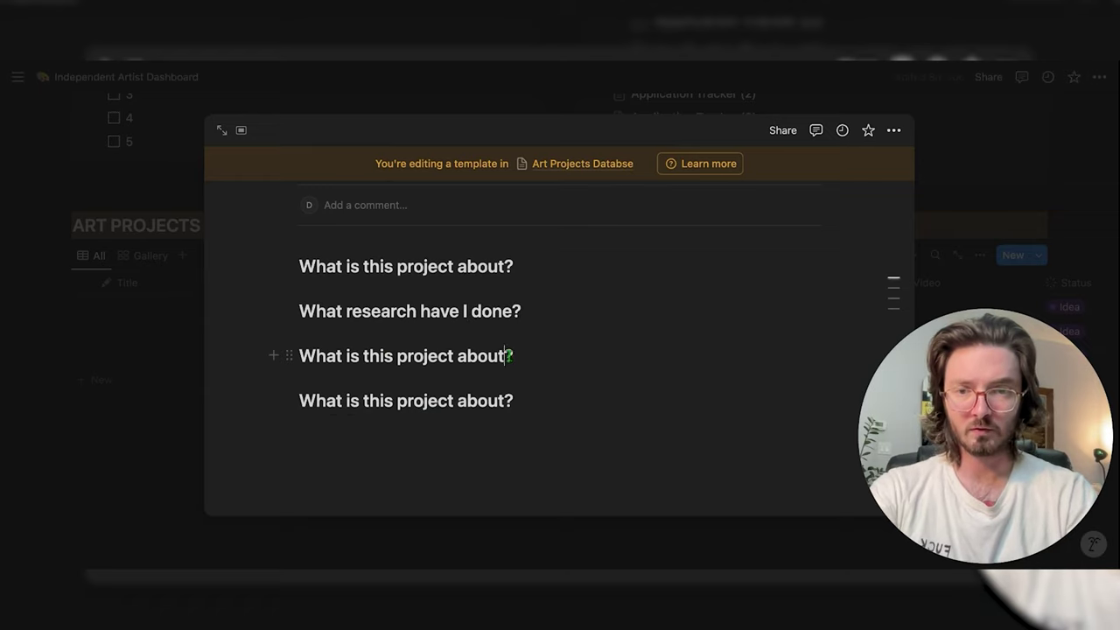
pyautogui.moveTo(507, 355); pyautogui.dragTo(276, 357)
pyautogui.write('How ')
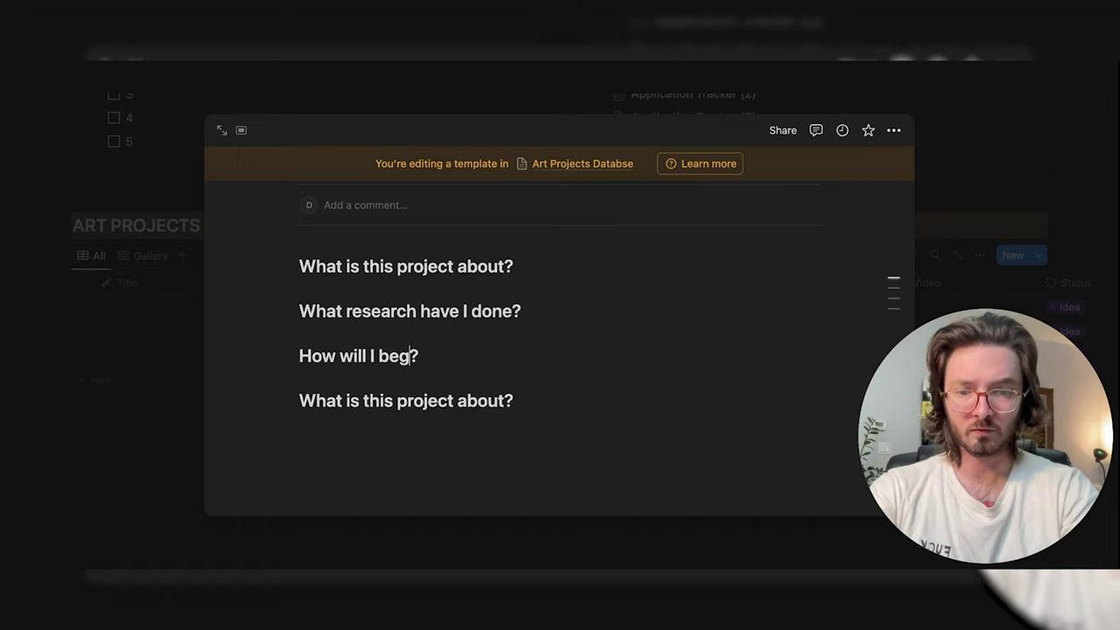
pyautogui.write('will I begin')
pyautogui.moveTo(507, 401); pyautogui.dragTo(276, 401)
pyautogui.write('What')
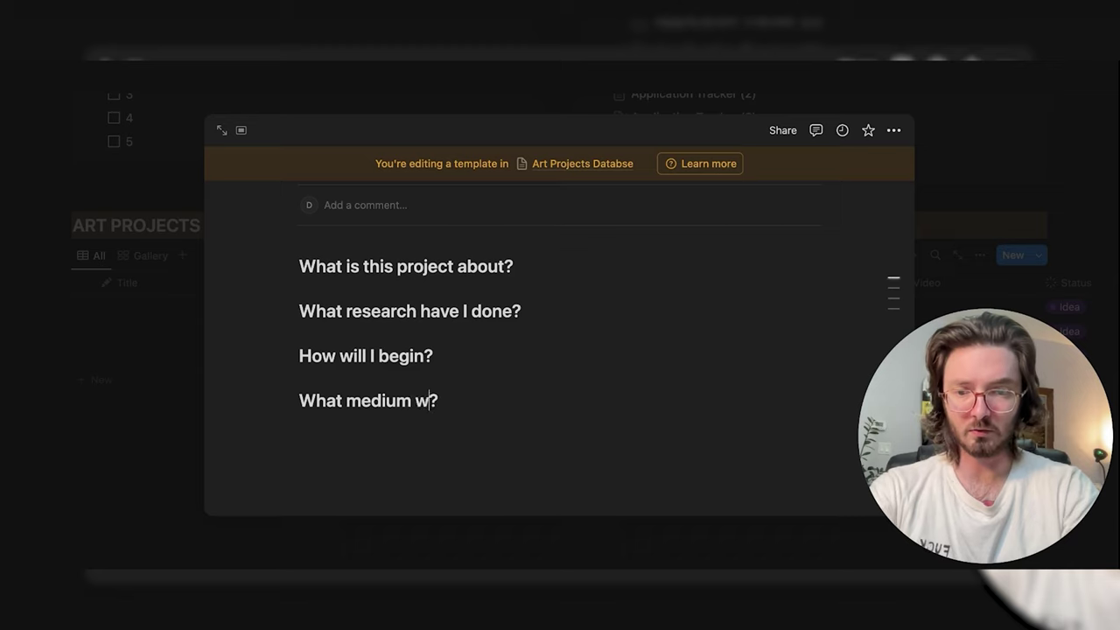
pyautogui.write(' medium will I work in')
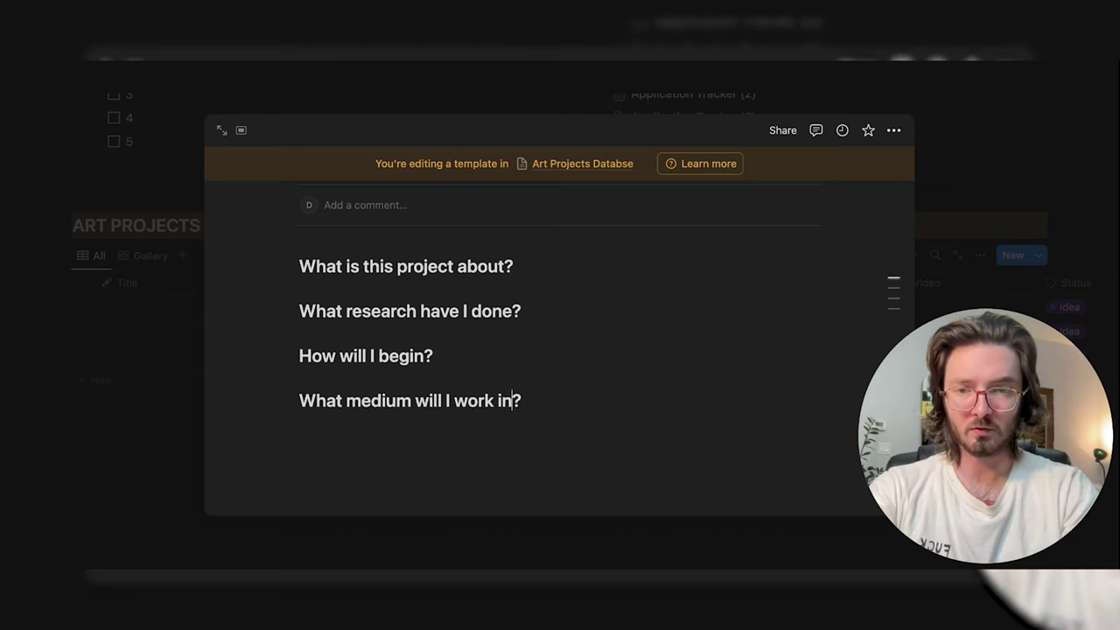
# On the Application Tracker board, move the Accepted column before Rejected, keeping the existing sorting
pyautogui.click(954, 209)
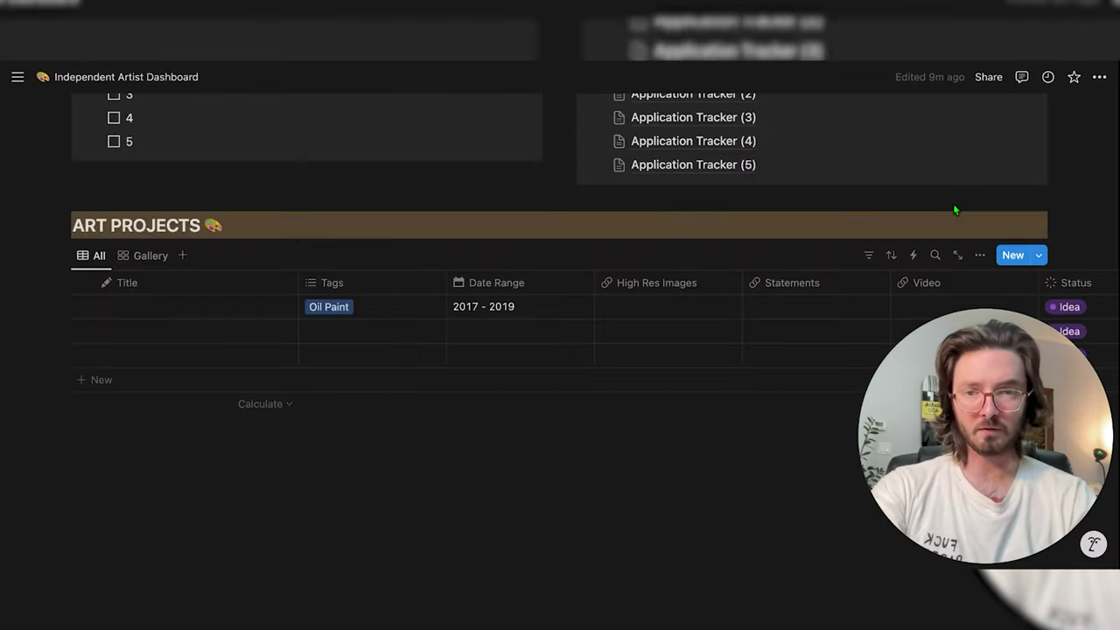
pyautogui.scroll(2, 344, 348)
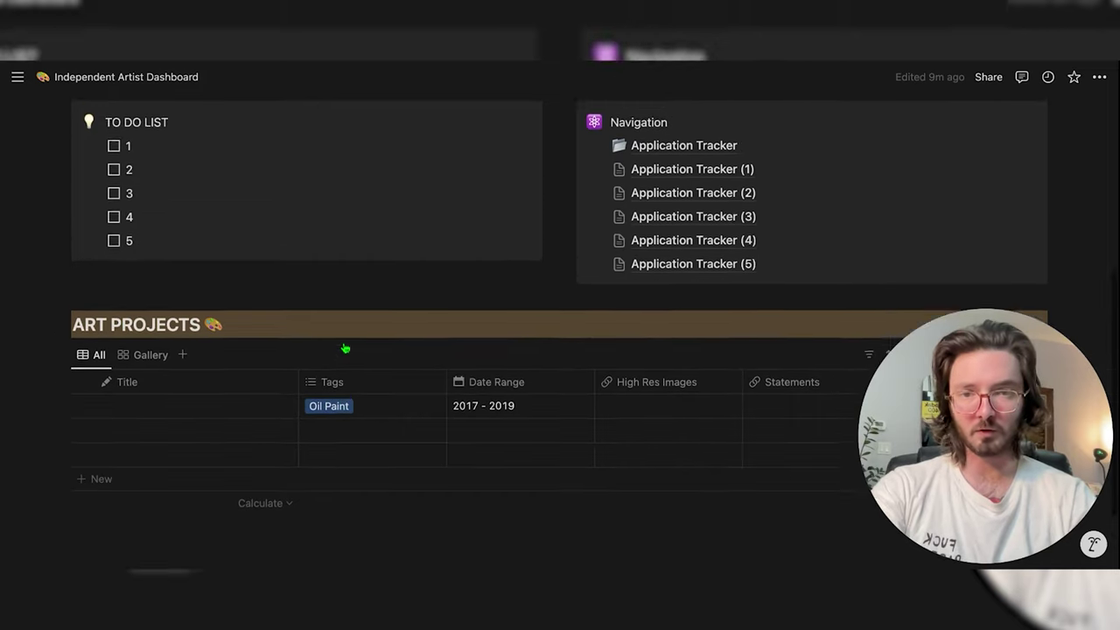
pyautogui.scroll(2, 346, 348)
pyautogui.click(683, 262)
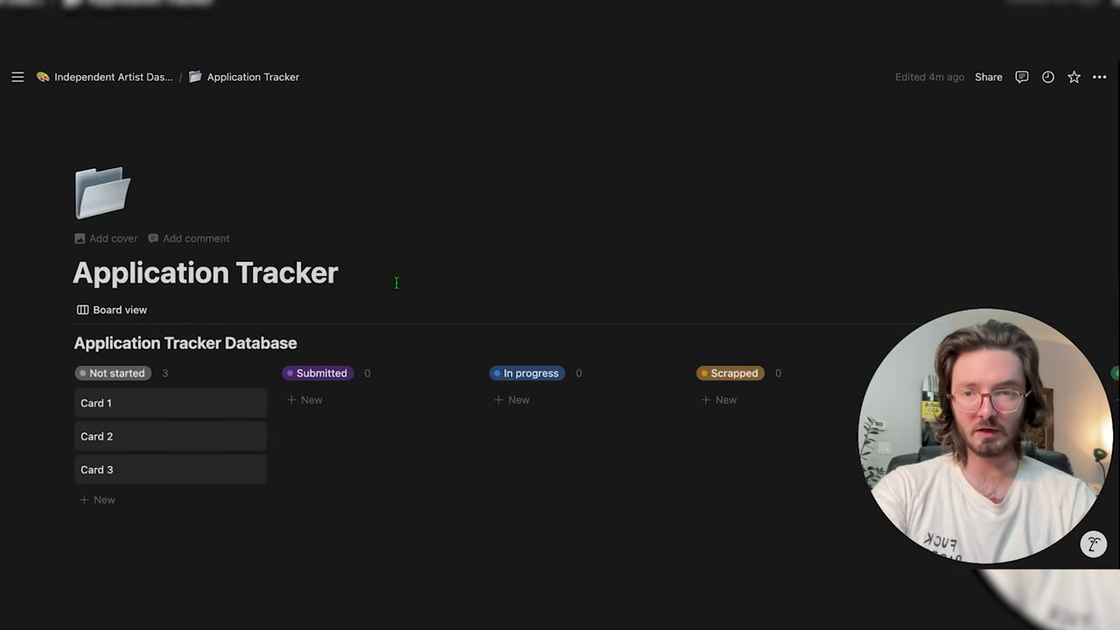
pyautogui.scroll(-2, 397, 283)
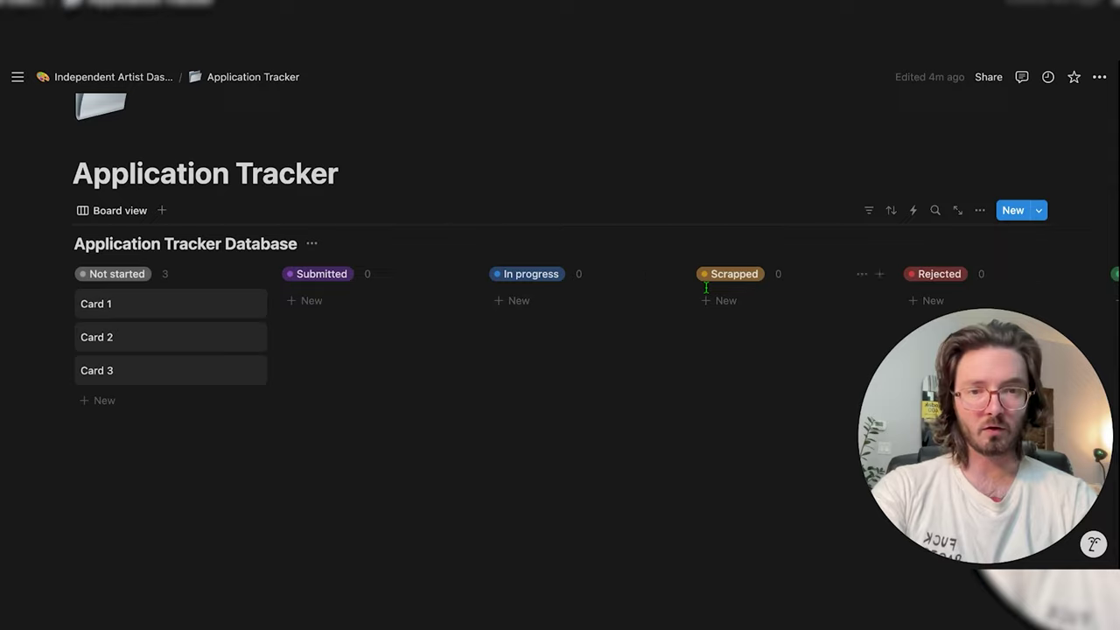
pyautogui.hscroll(4, 706, 286)
pyautogui.moveTo(938, 272); pyautogui.dragTo(752, 273)
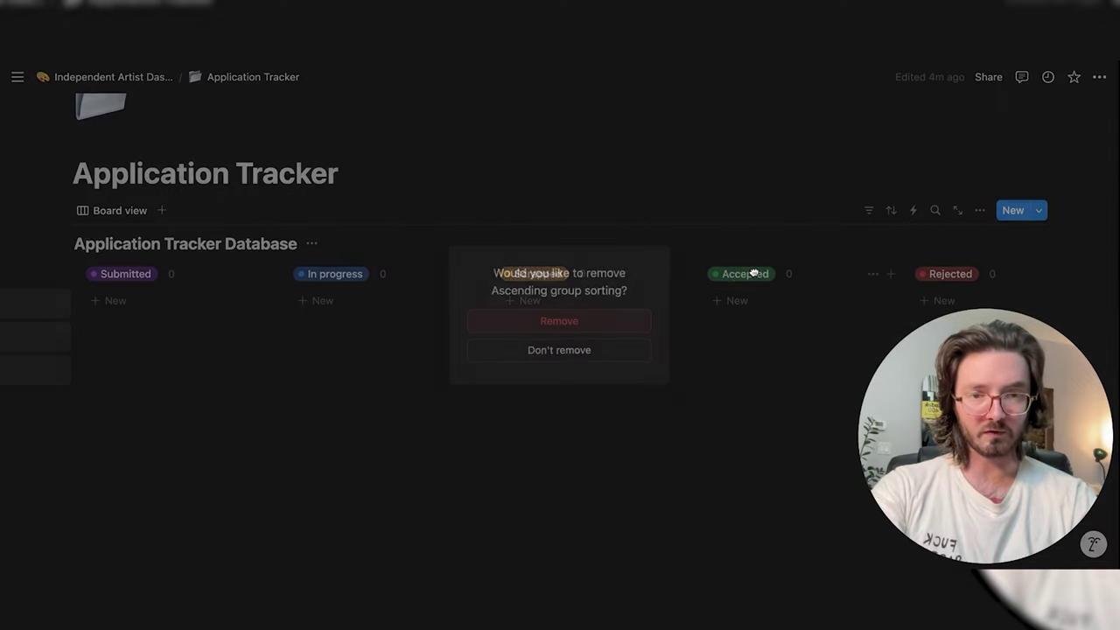
pyautogui.click(561, 350)
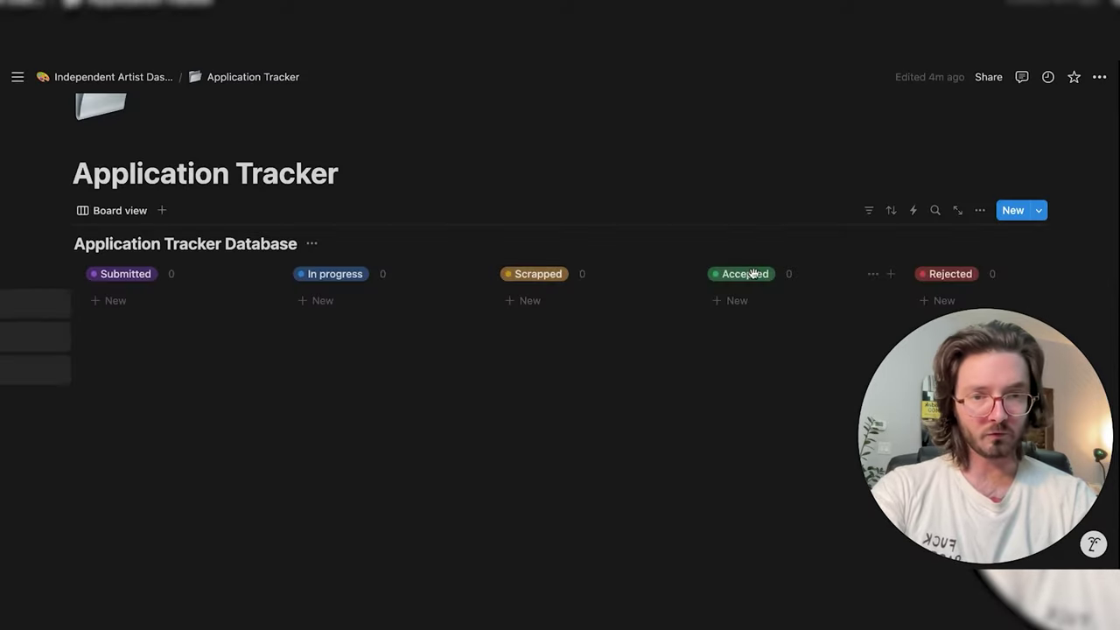
# Filter the board to show only cards with Archive unchecked
pyautogui.hscroll(-4, 753, 274)
pyautogui.click(869, 212)
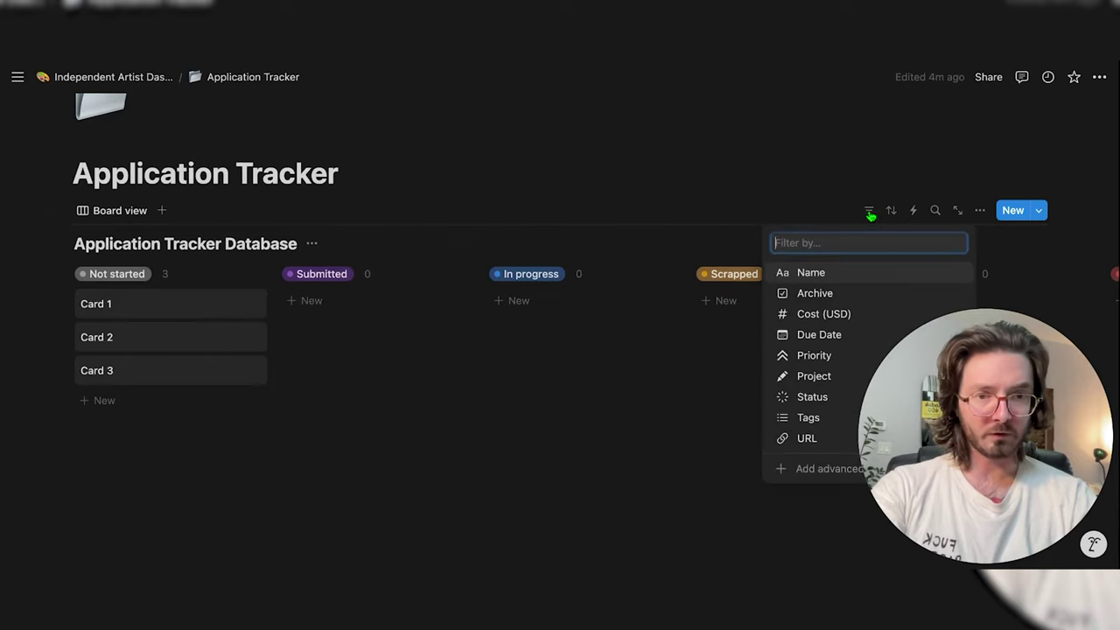
pyautogui.click(803, 292)
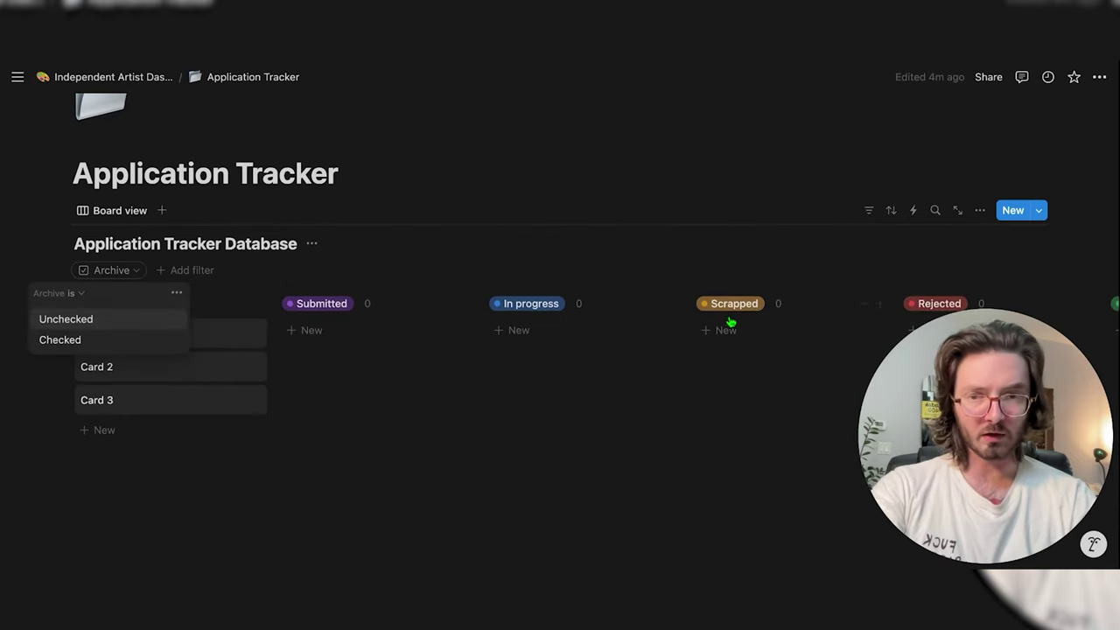
pyautogui.click(78, 320)
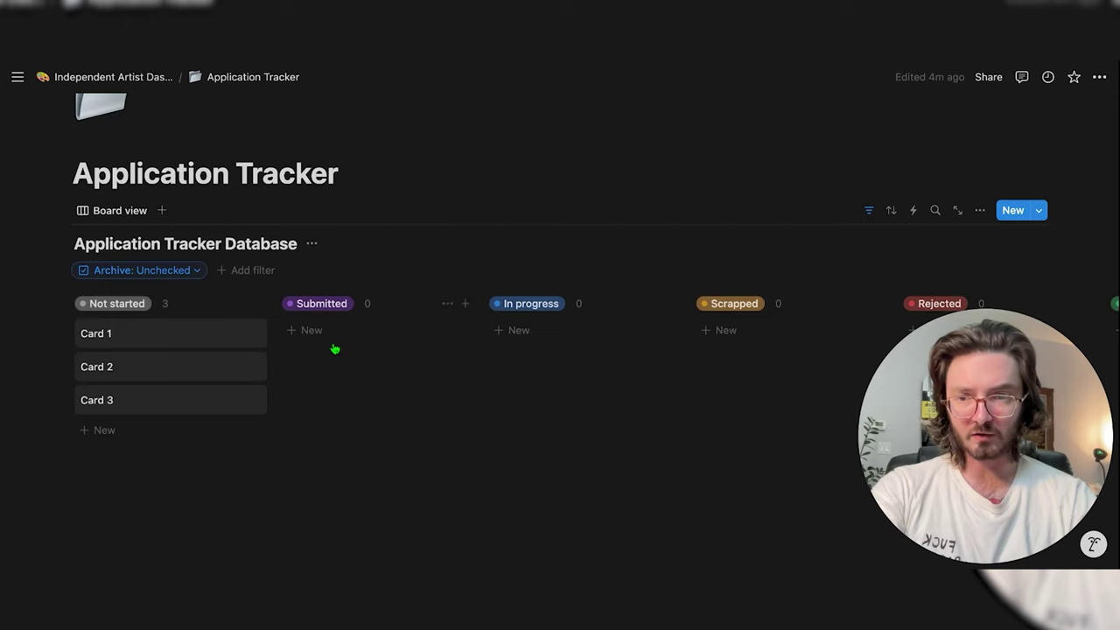
pyautogui.scroll(-1, 335, 349)
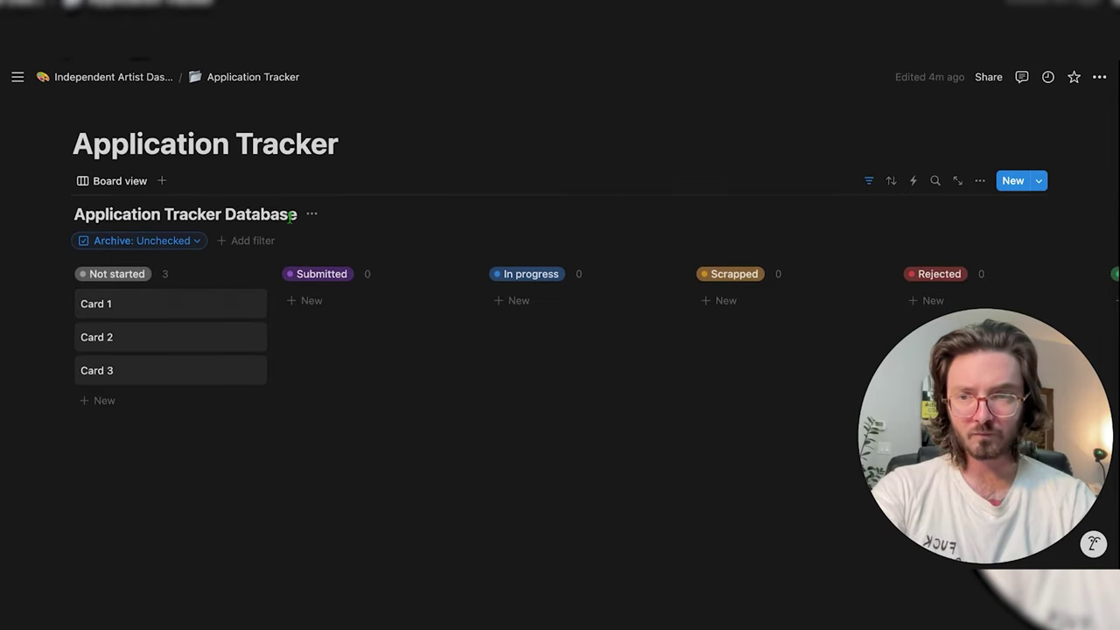
pyautogui.click(162, 182)
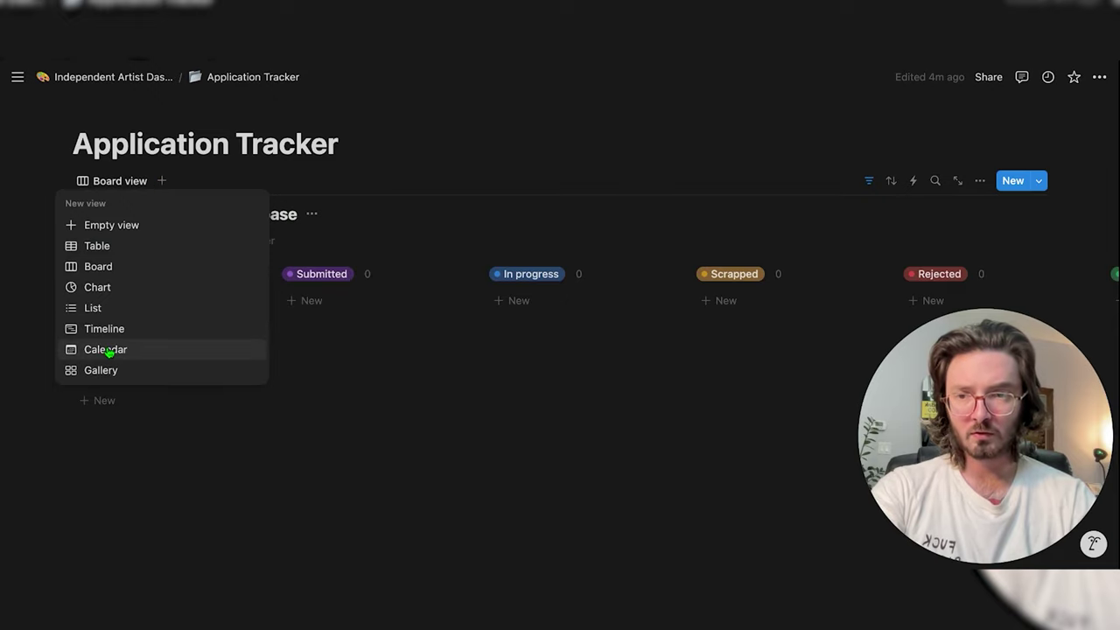
# Copy a link to the database block and hide the database title
pyautogui.click(342, 157)
pyautogui.click(66, 180)
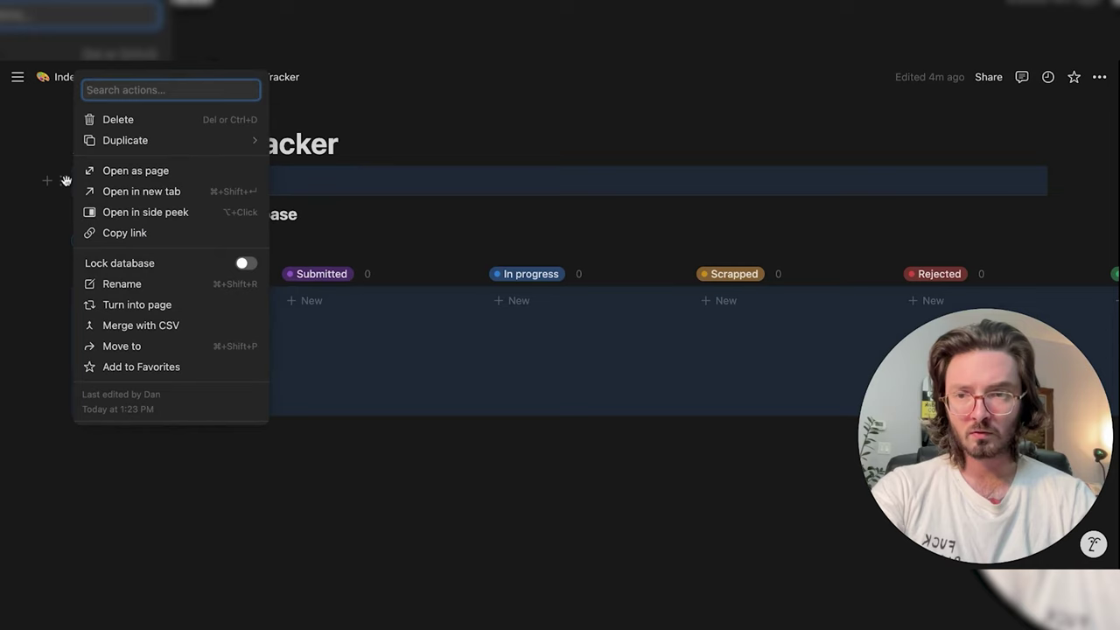
pyautogui.click(104, 232)
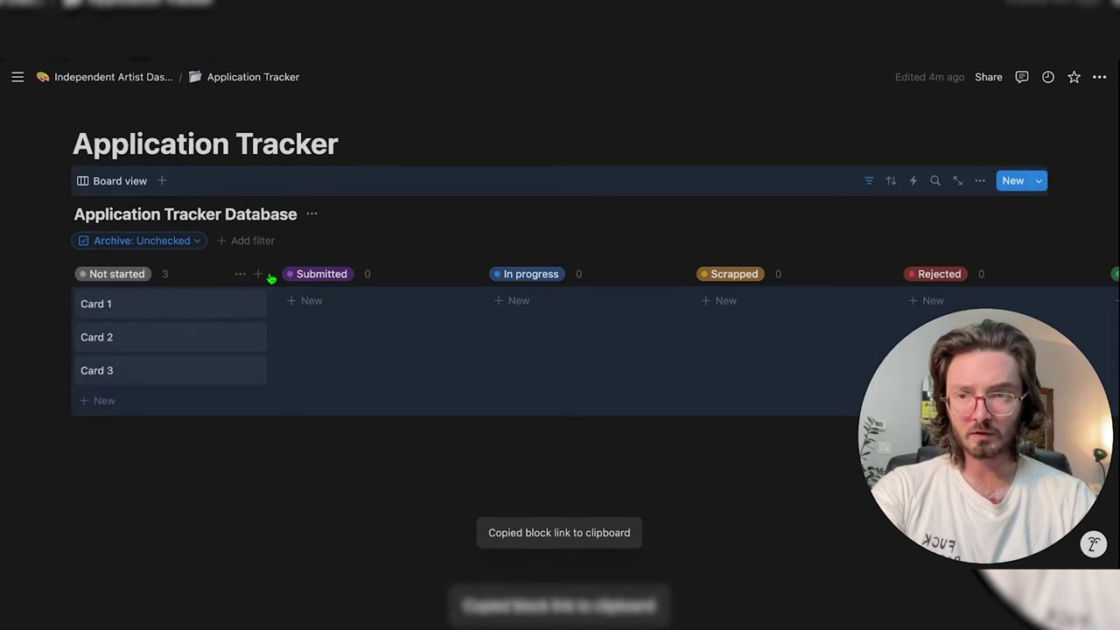
pyautogui.click(313, 214)
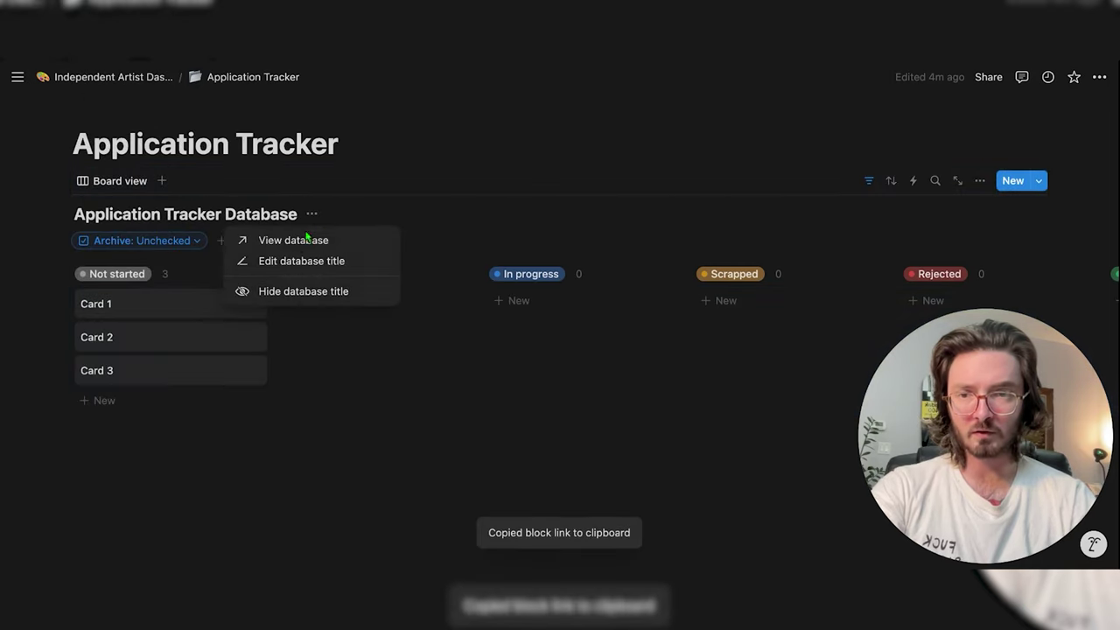
pyautogui.click(293, 290)
# Paste the link below the board as a linked calendar view named 'Calendar View'
pyautogui.click(227, 482)
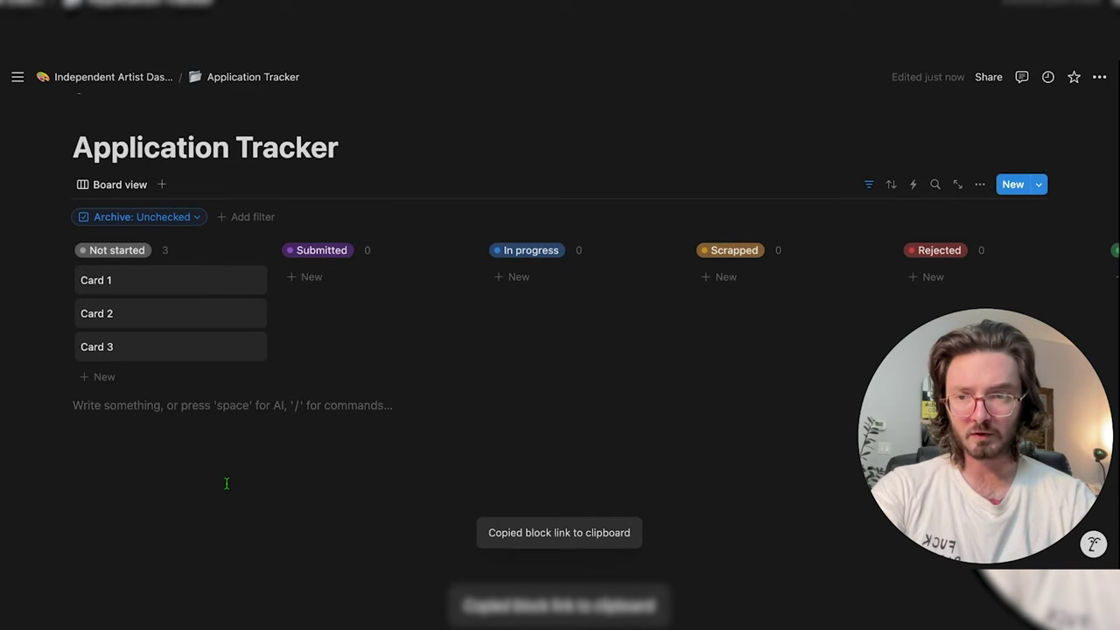
pyautogui.hotkey('ctrl', 'v')
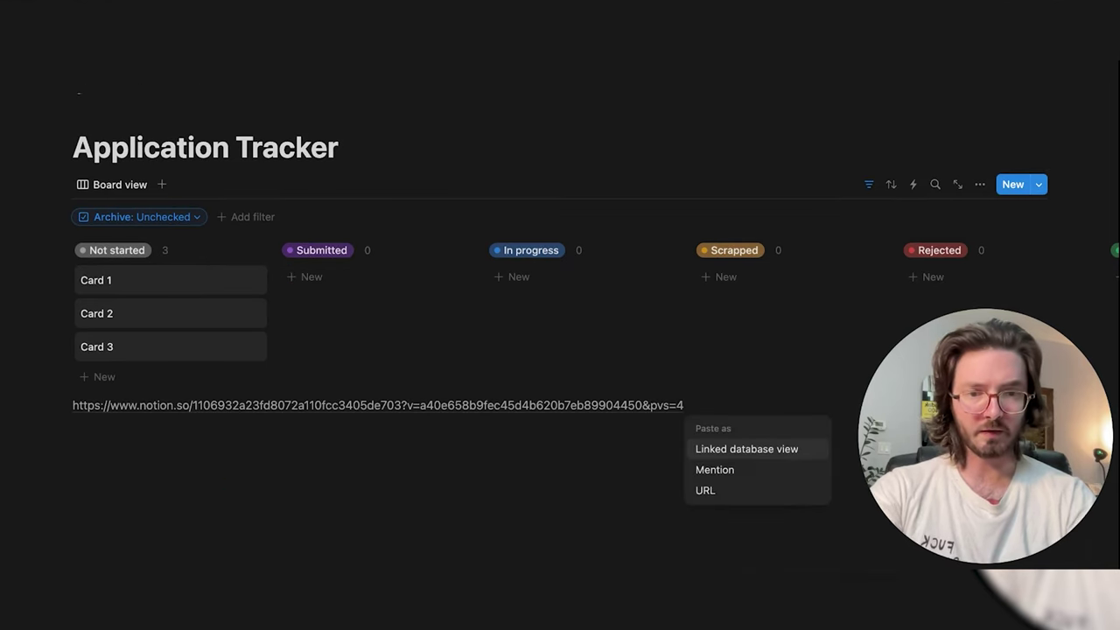
pyautogui.press('Return')
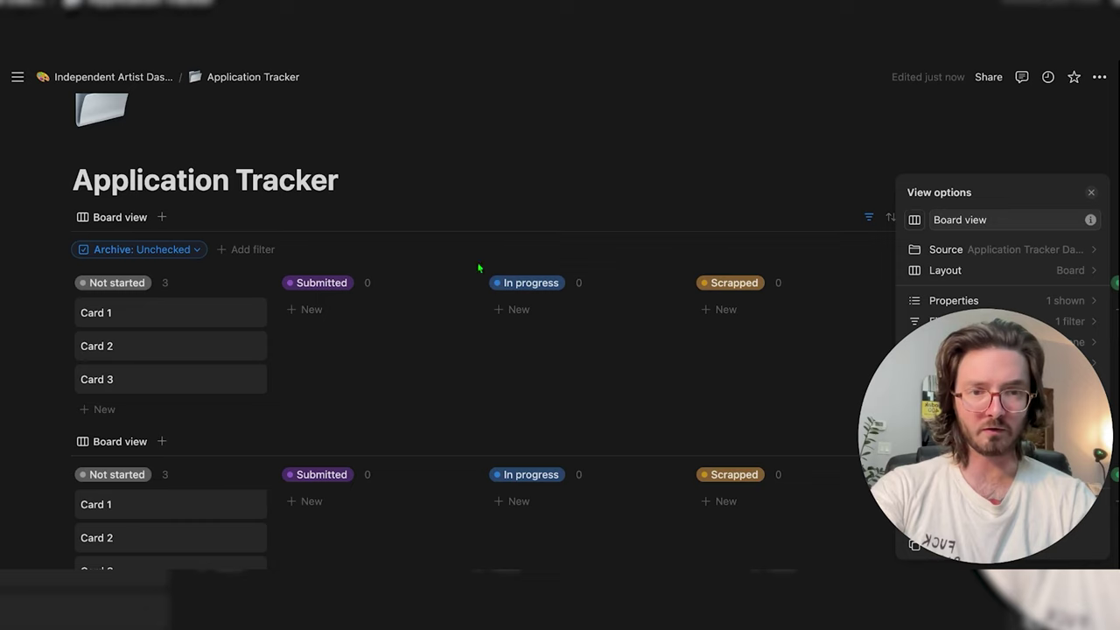
pyautogui.click(966, 270)
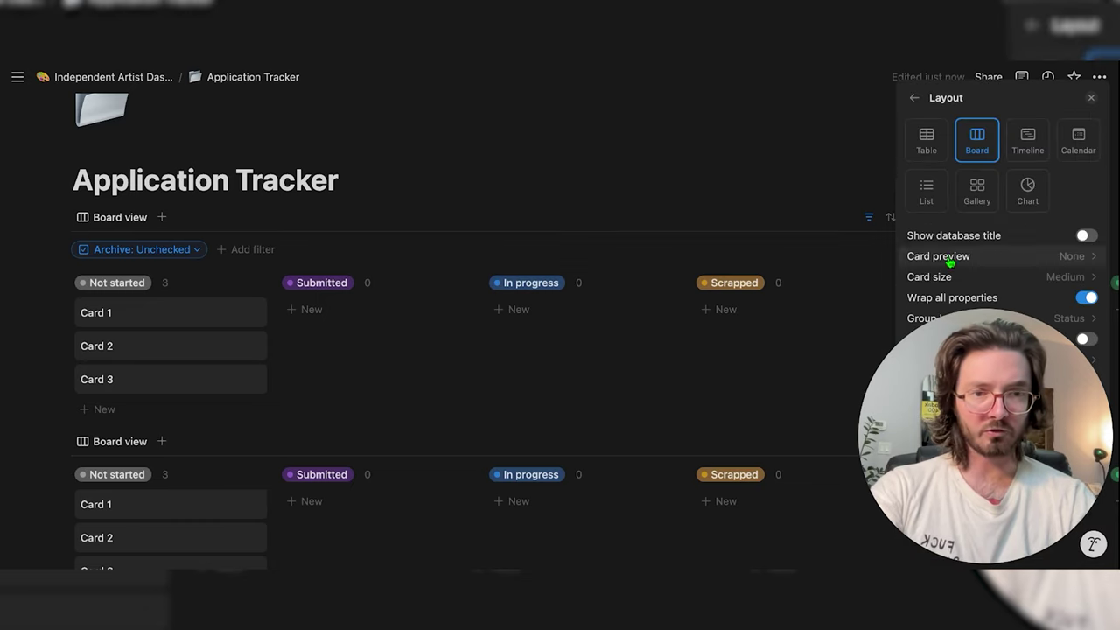
pyautogui.click(1078, 140)
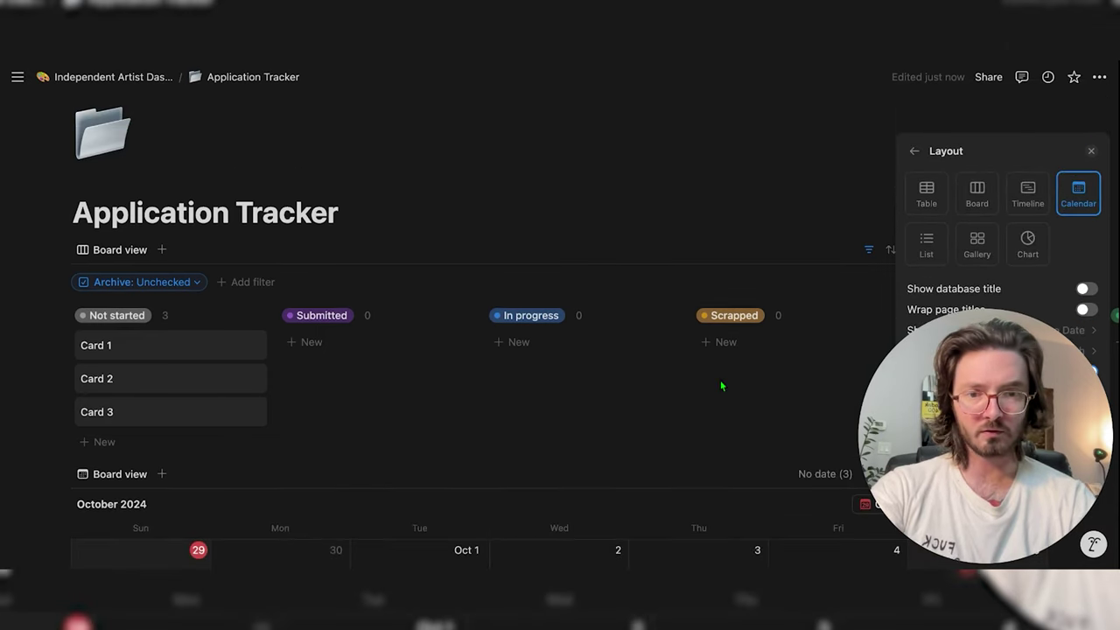
pyautogui.click(913, 152)
pyautogui.tripleClick(1009, 180)
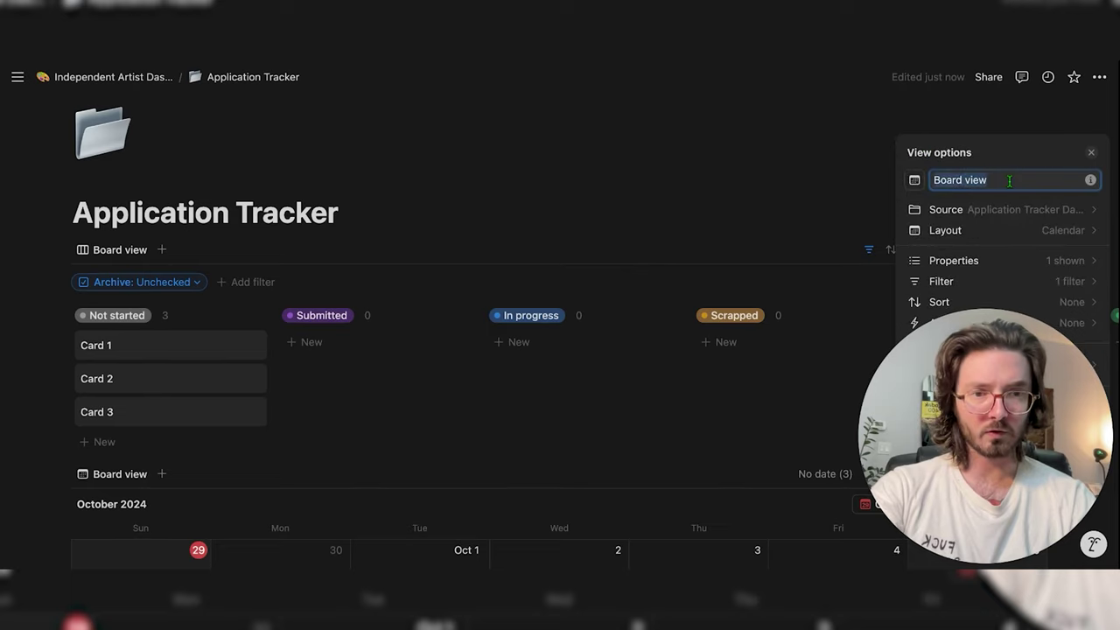
pyautogui.write('Calendar ')
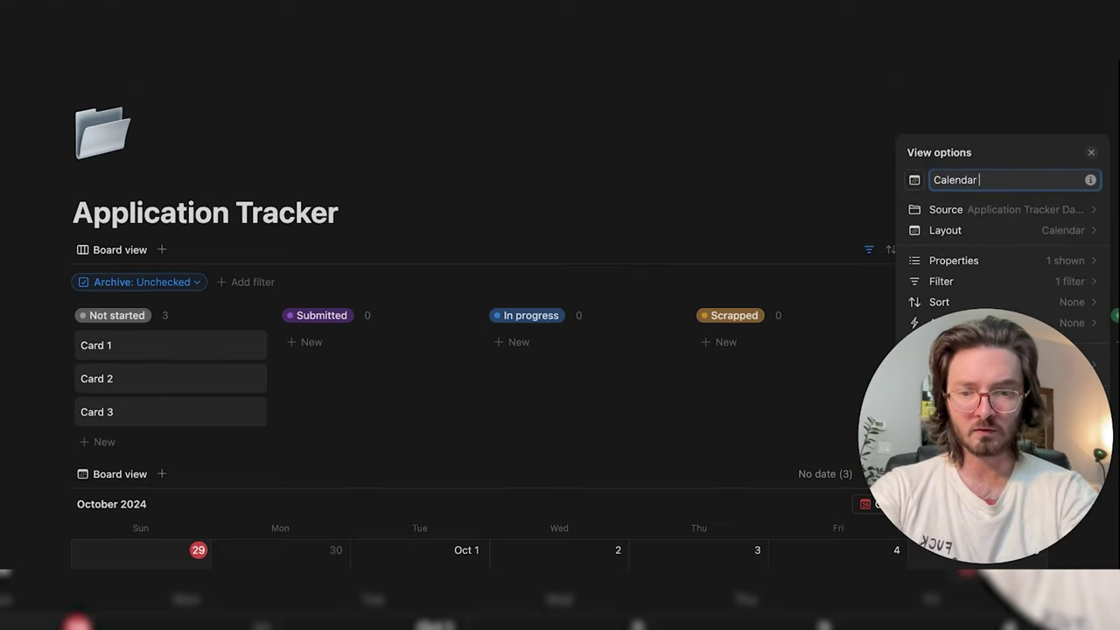
pyautogui.write('View')
pyautogui.click(822, 156)
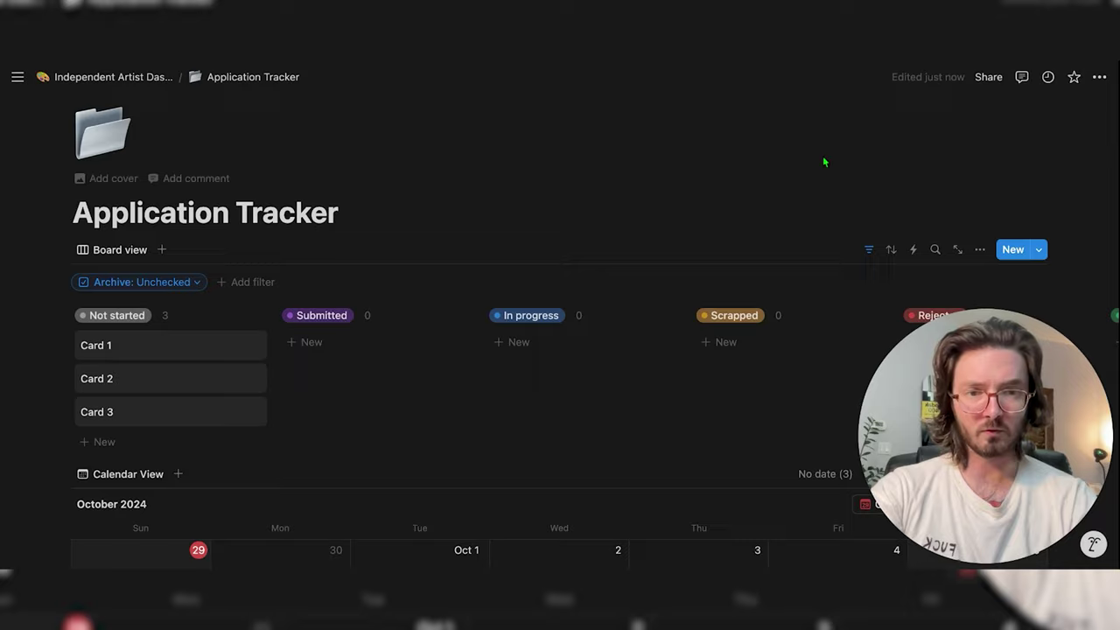
# Filter the calendar to Archive: Unchecked and sort it by Due Date ascending
pyautogui.scroll(-2, 714, 349)
pyautogui.scroll(-4, 714, 349)
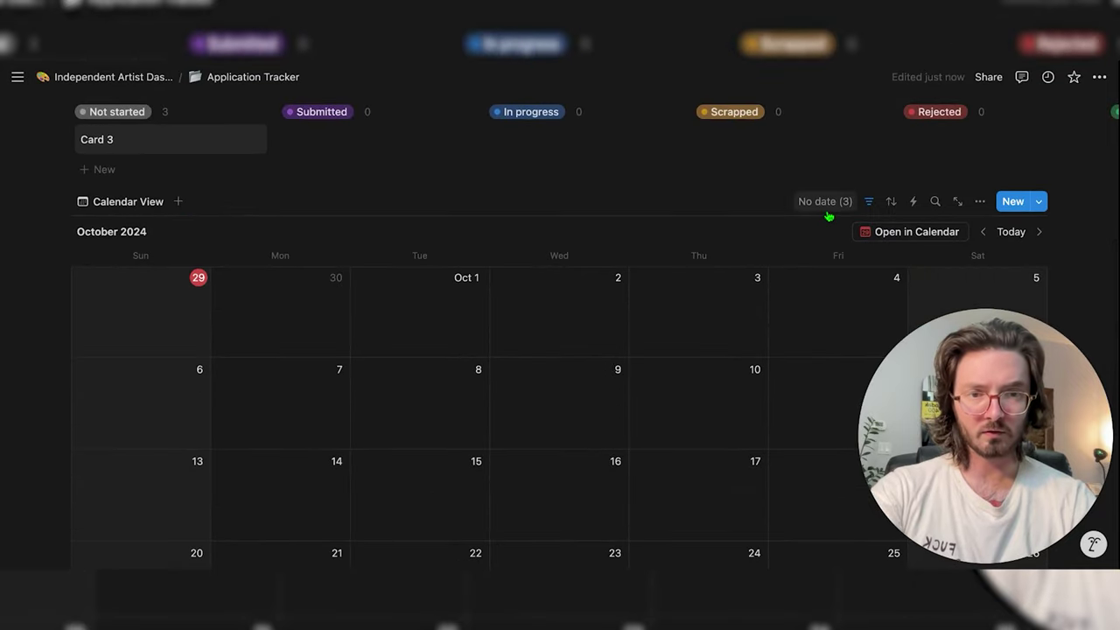
pyautogui.click(870, 203)
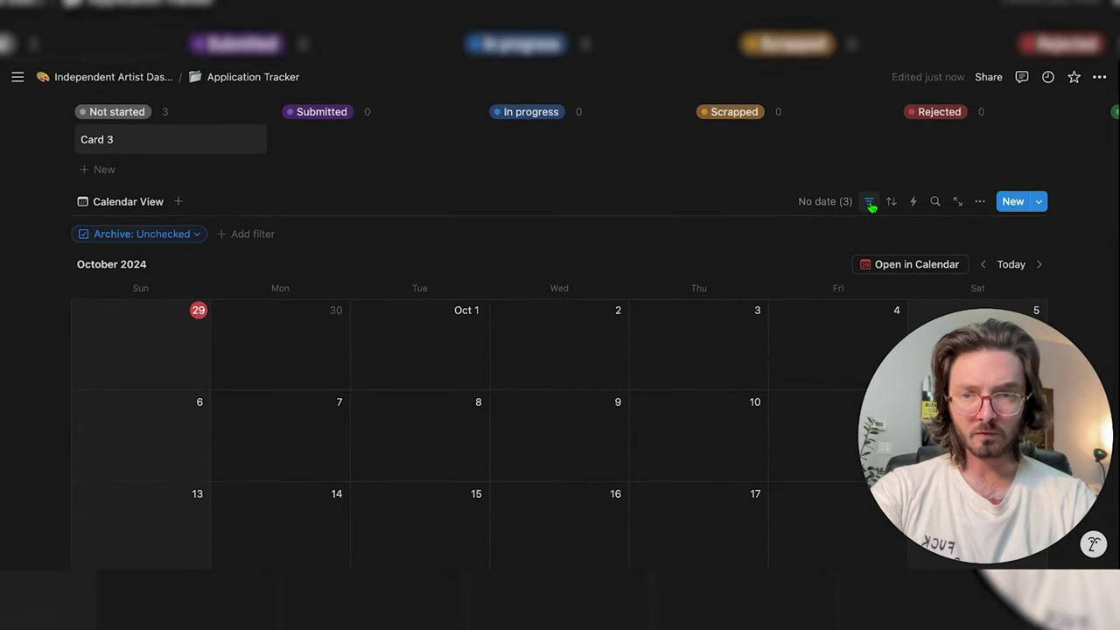
pyautogui.click(870, 203)
pyautogui.click(892, 205)
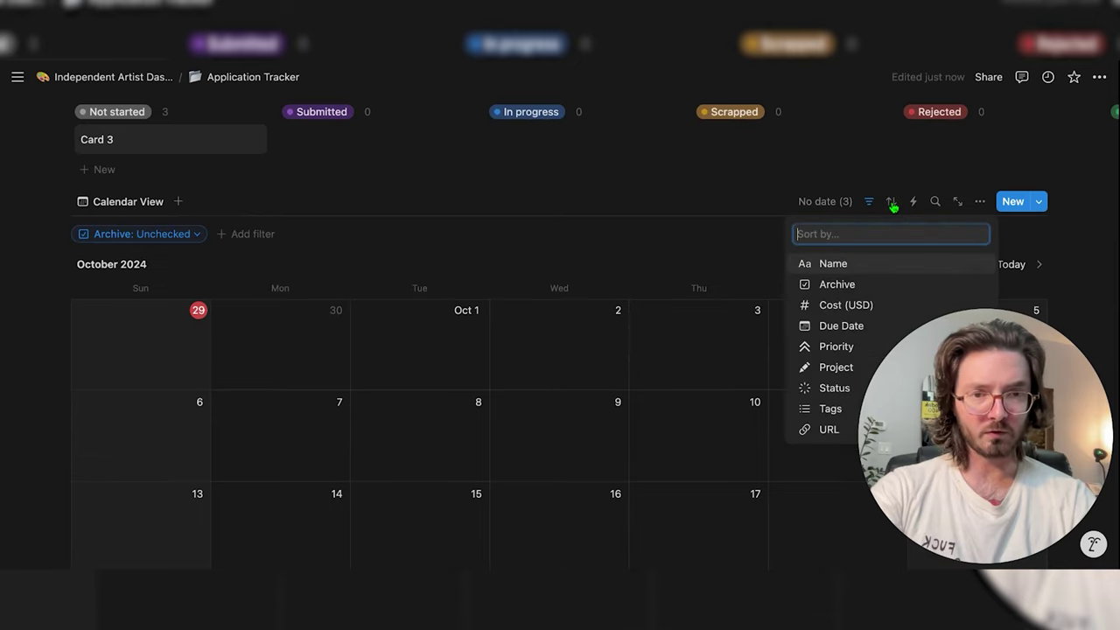
pyautogui.click(839, 327)
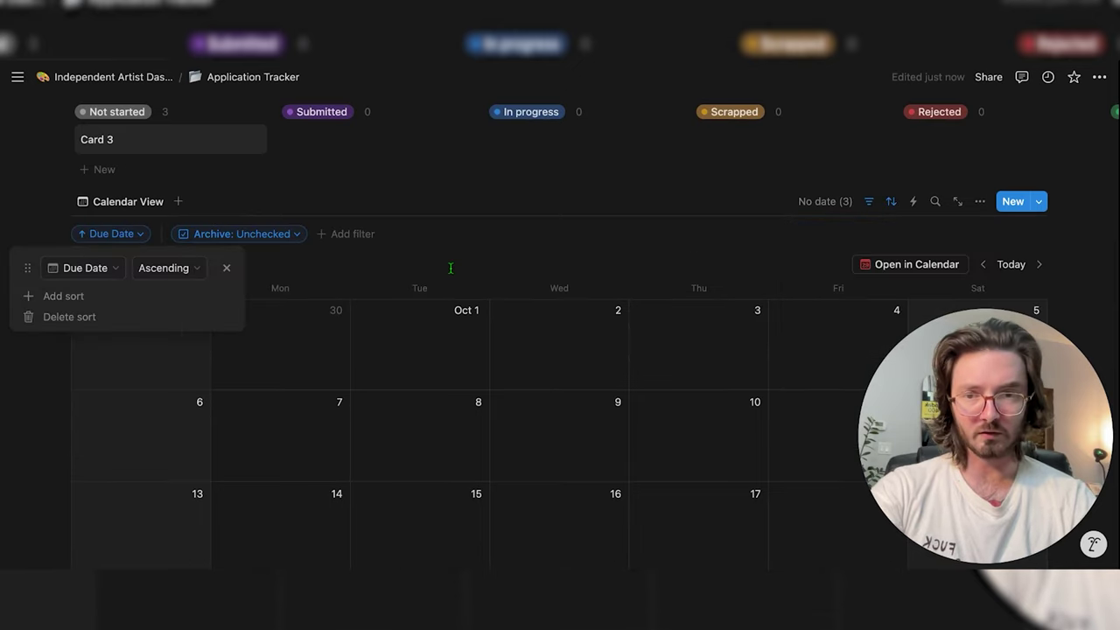
pyautogui.click(475, 246)
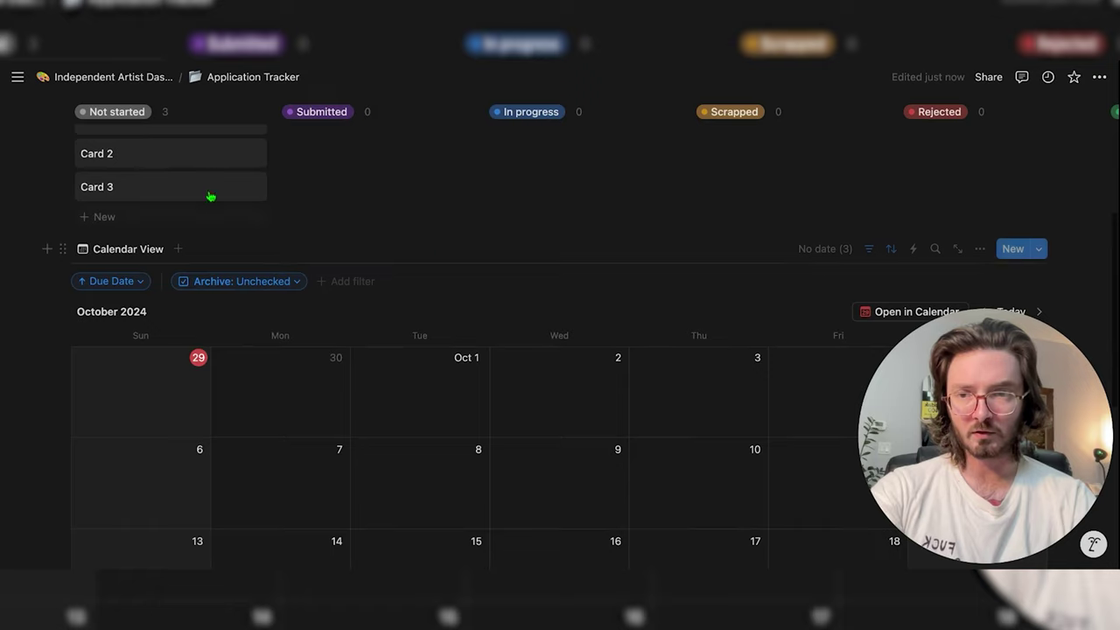
# In side peek, set Card 1's Due Date to the range Oct 2 → Oct 16, 2024
pyautogui.click(175, 180)
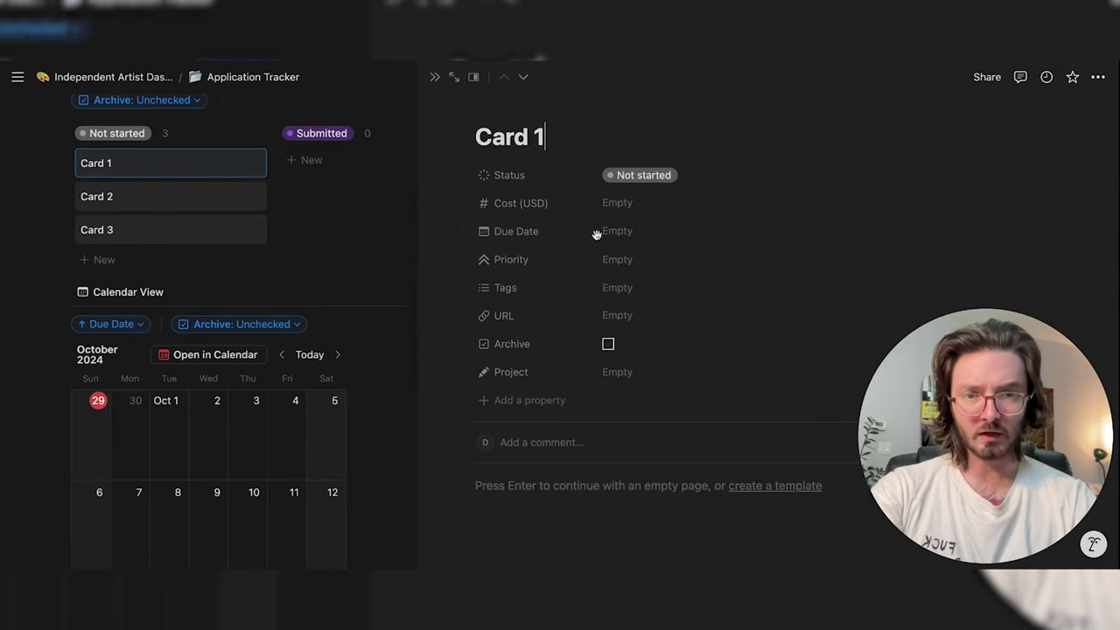
pyautogui.click(613, 232)
pyautogui.click(696, 345)
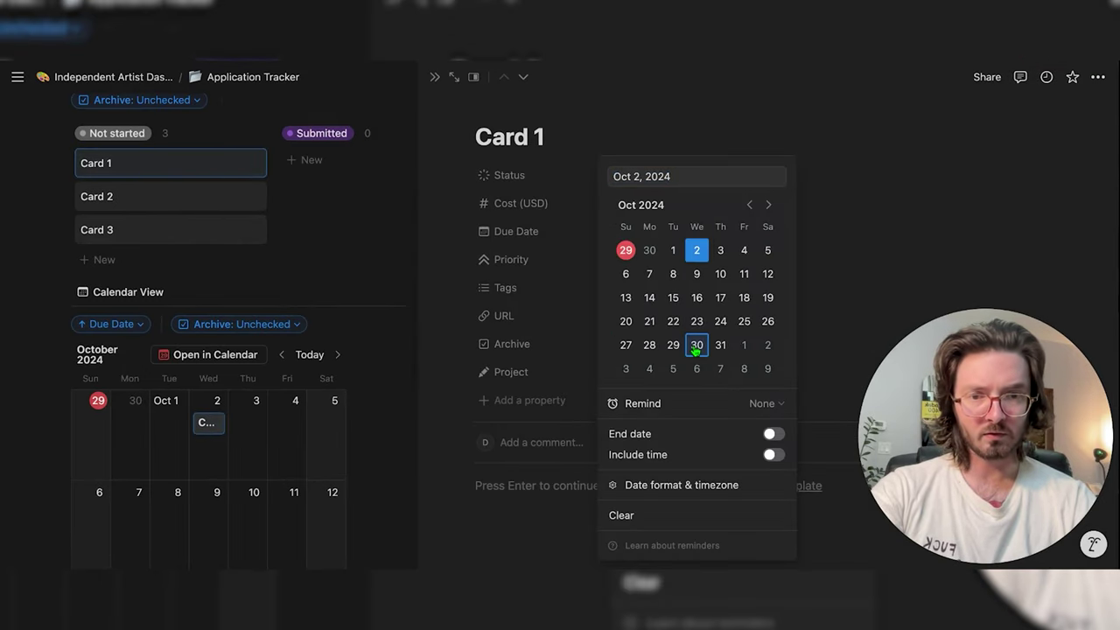
pyautogui.click(769, 434)
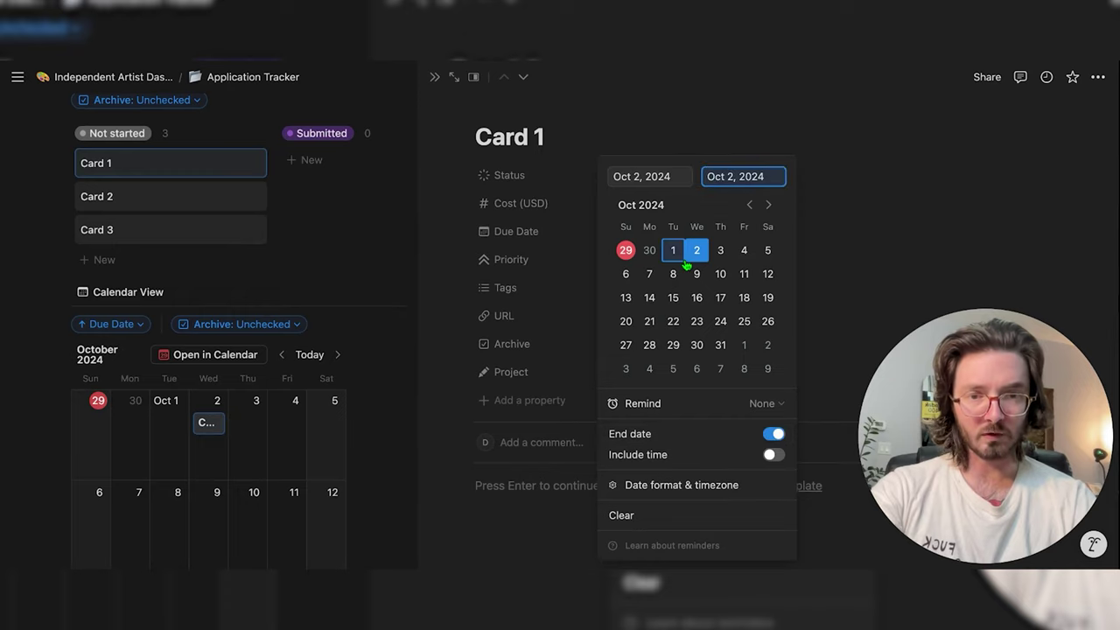
pyautogui.click(697, 297)
pyautogui.click(888, 209)
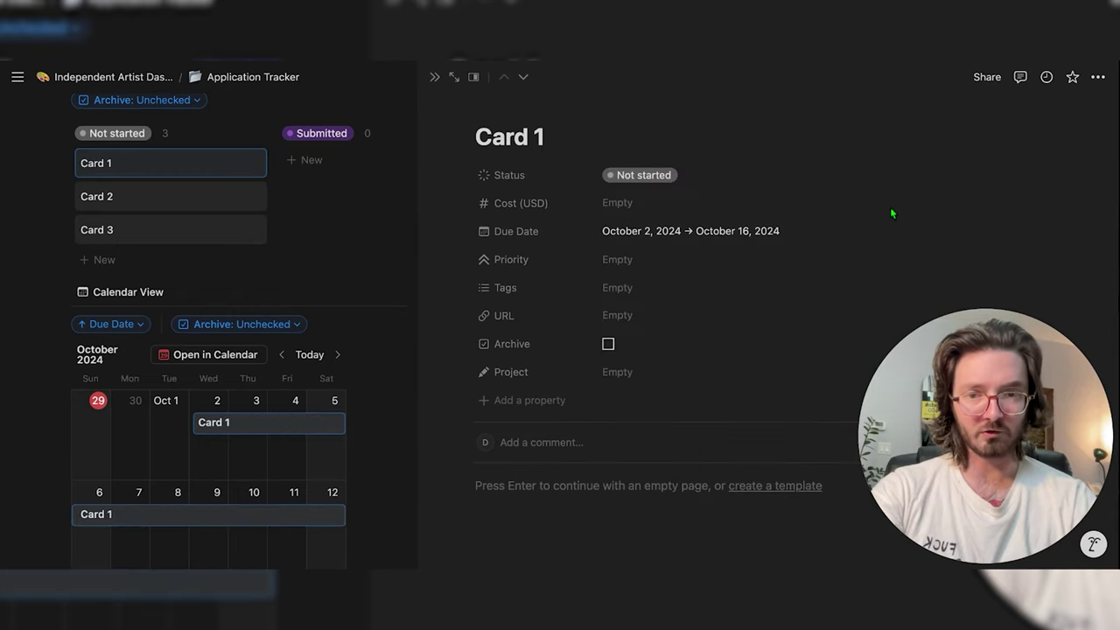
pyautogui.click(434, 76)
pyautogui.scroll(-4, 459, 236)
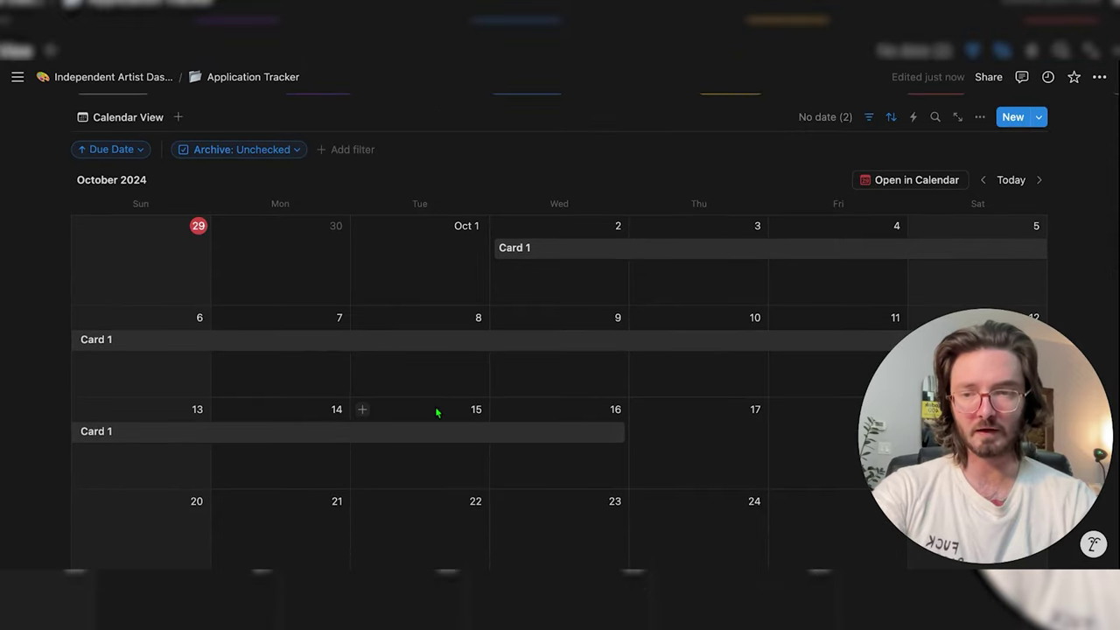
pyautogui.scroll(5, 435, 406)
# Create a database template titled 'New Application' with a 'Materials Submitted' toggle Heading 2
pyautogui.click(1035, 199)
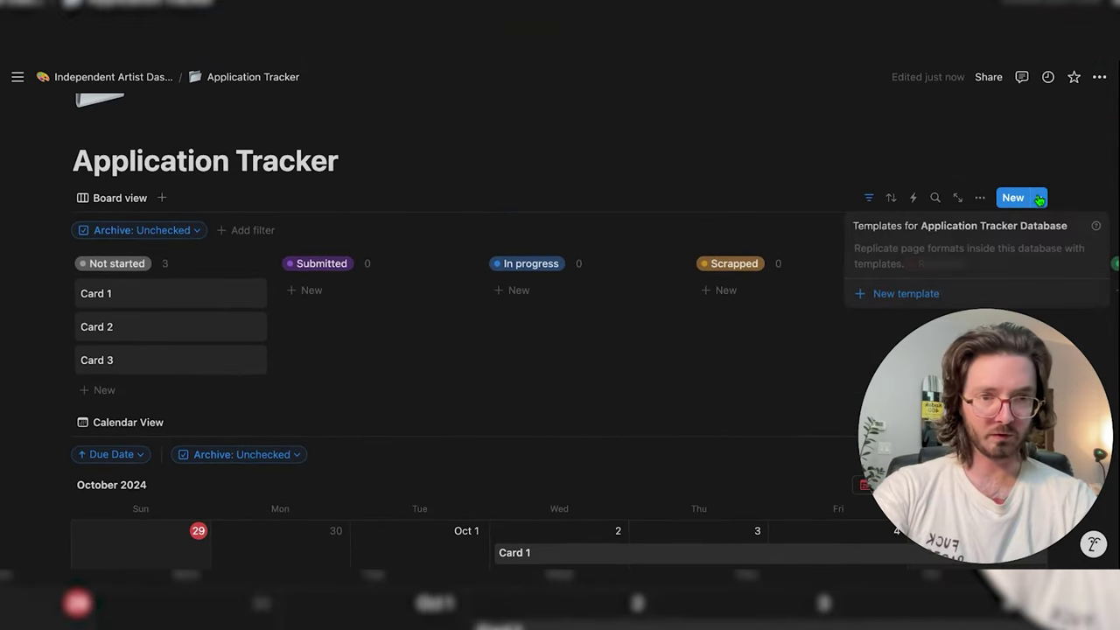
pyautogui.click(910, 294)
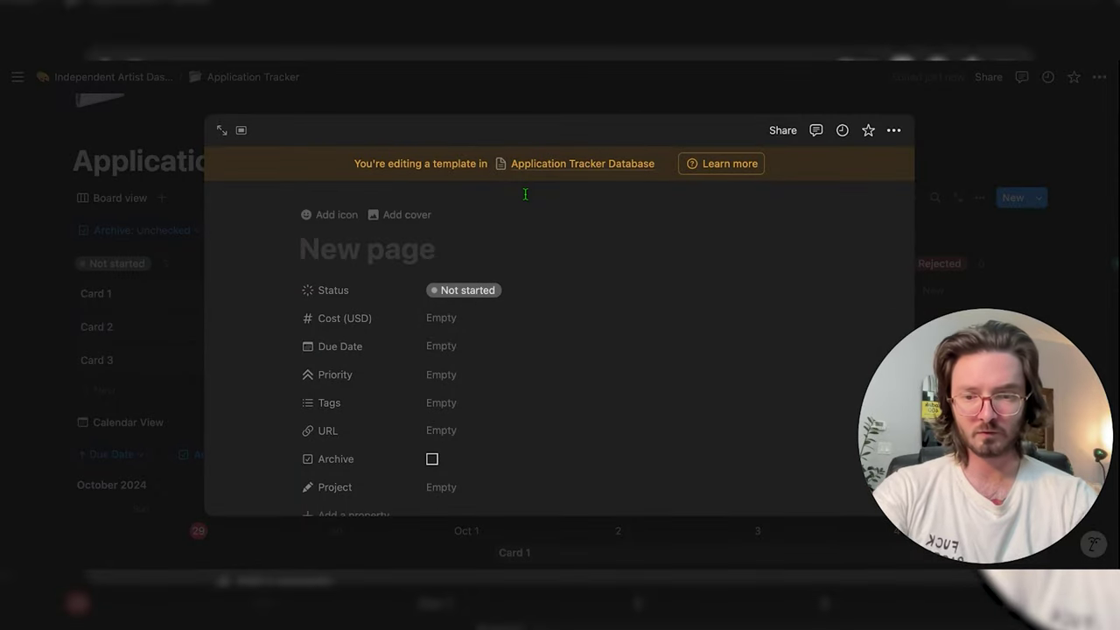
pyautogui.write('New Applicat')
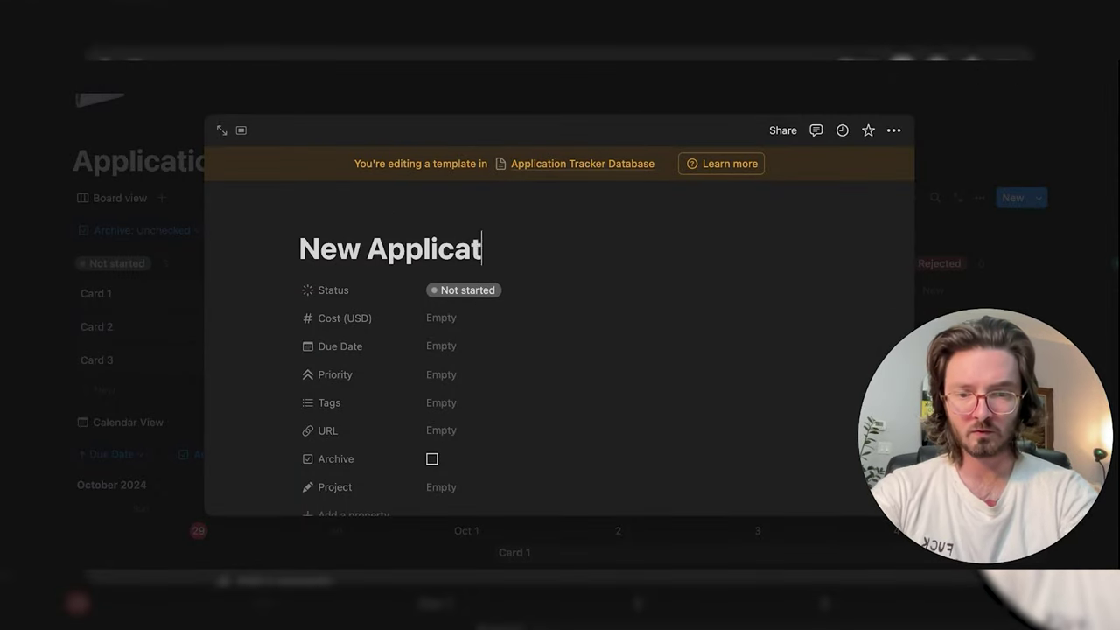
pyautogui.write('ion')
pyautogui.press('Return')
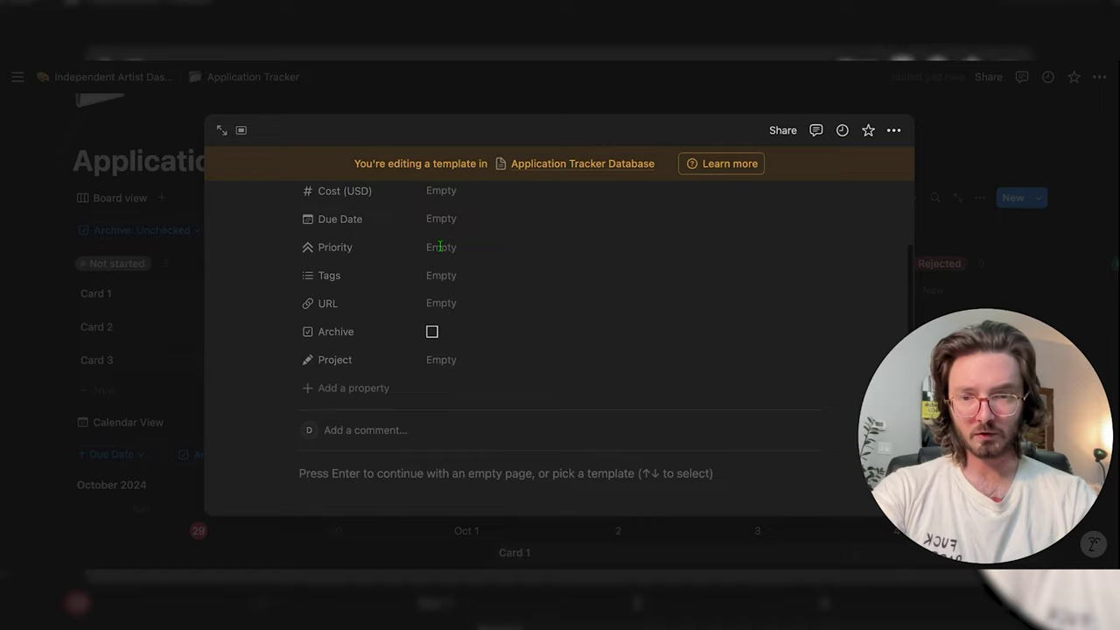
pyautogui.press('Return')
pyautogui.write('/')
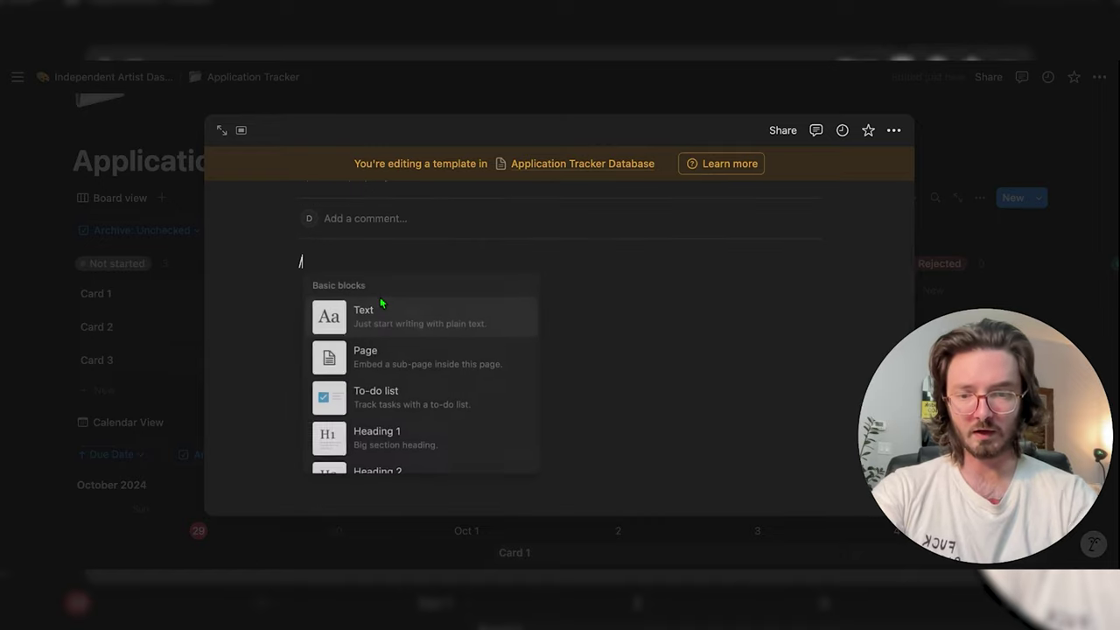
pyautogui.write('h2')
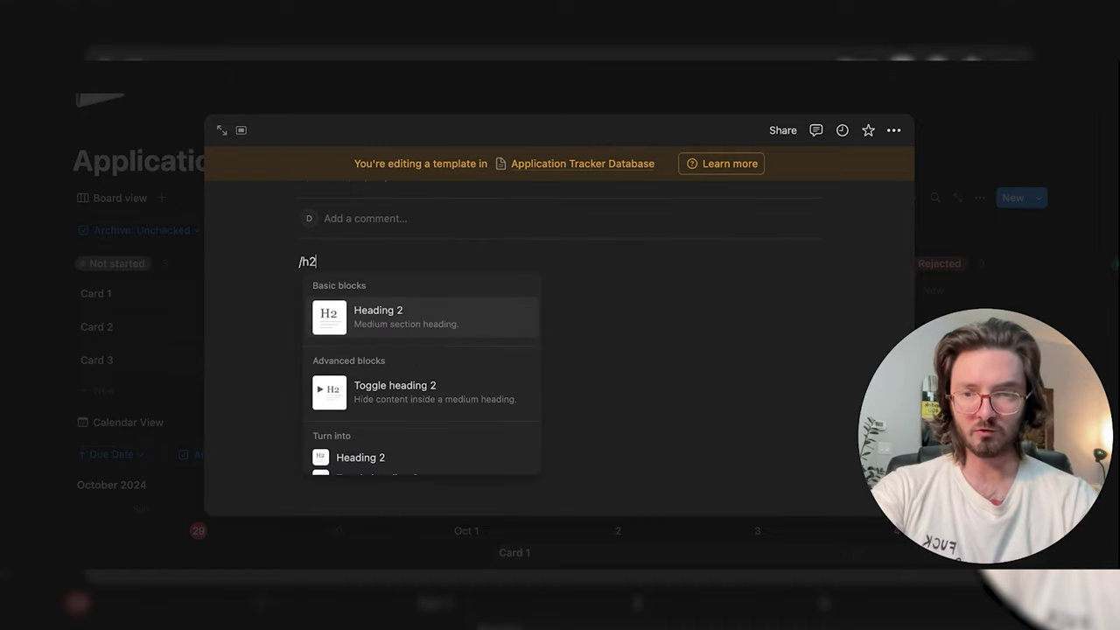
pyautogui.click(412, 390)
pyautogui.write('Ma')
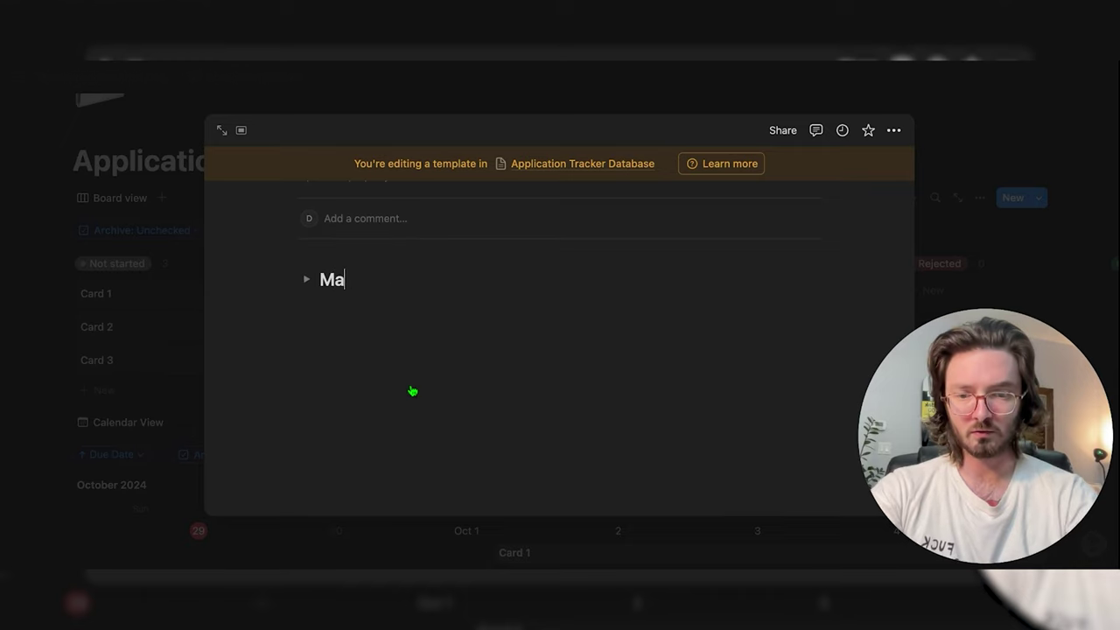
pyautogui.write('terials Subm')
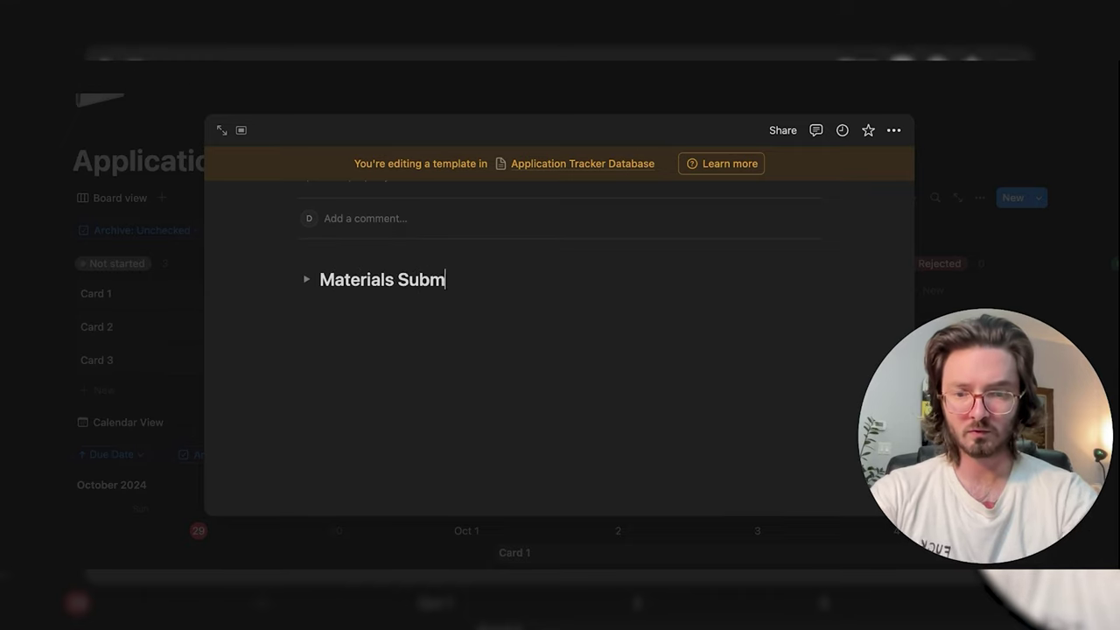
pyautogui.write('itted')
pyautogui.press('Return')
# Add Heading 3 subheadings Statements: and Images: inside the toggle, collapse it, and close the template
pyautogui.click(306, 279)
pyautogui.click(356, 305)
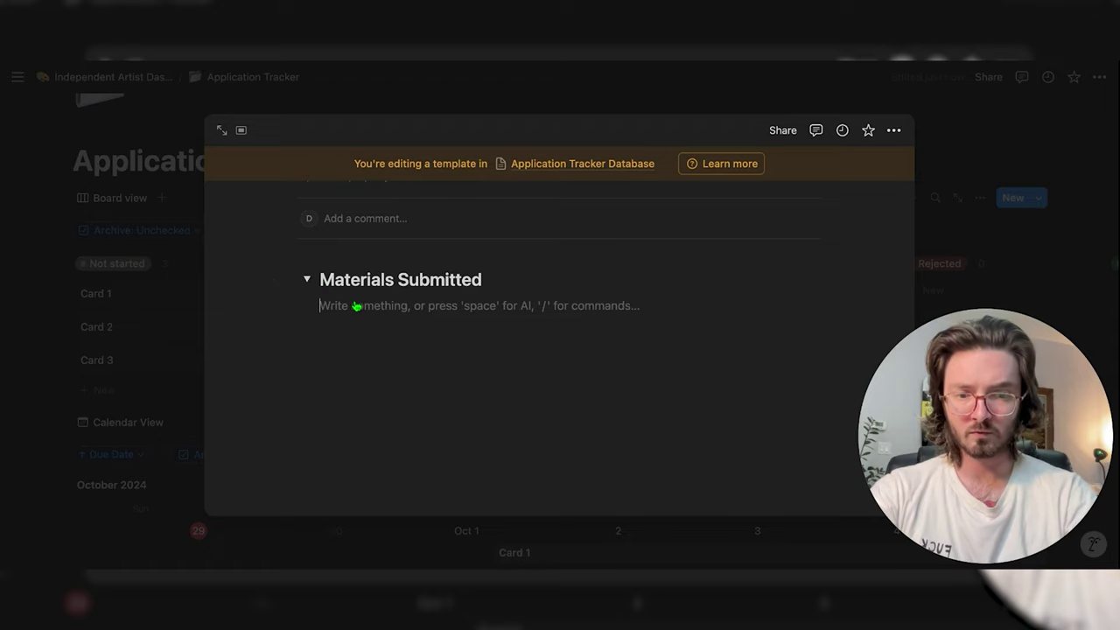
pyautogui.write('/h3')
pyautogui.press('Return')
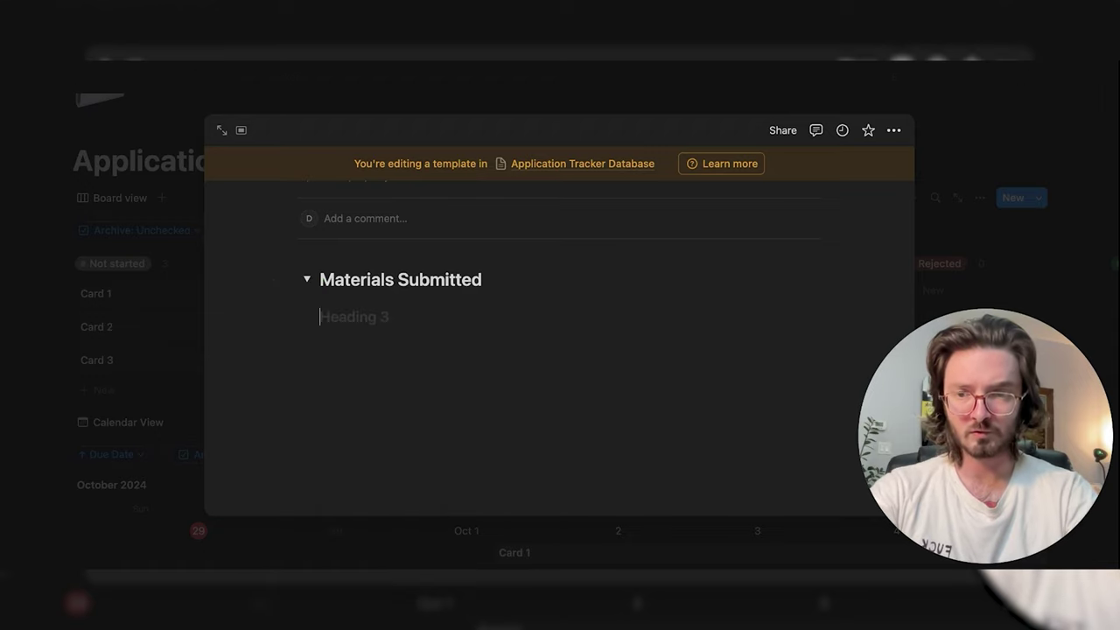
pyautogui.write('Sta')
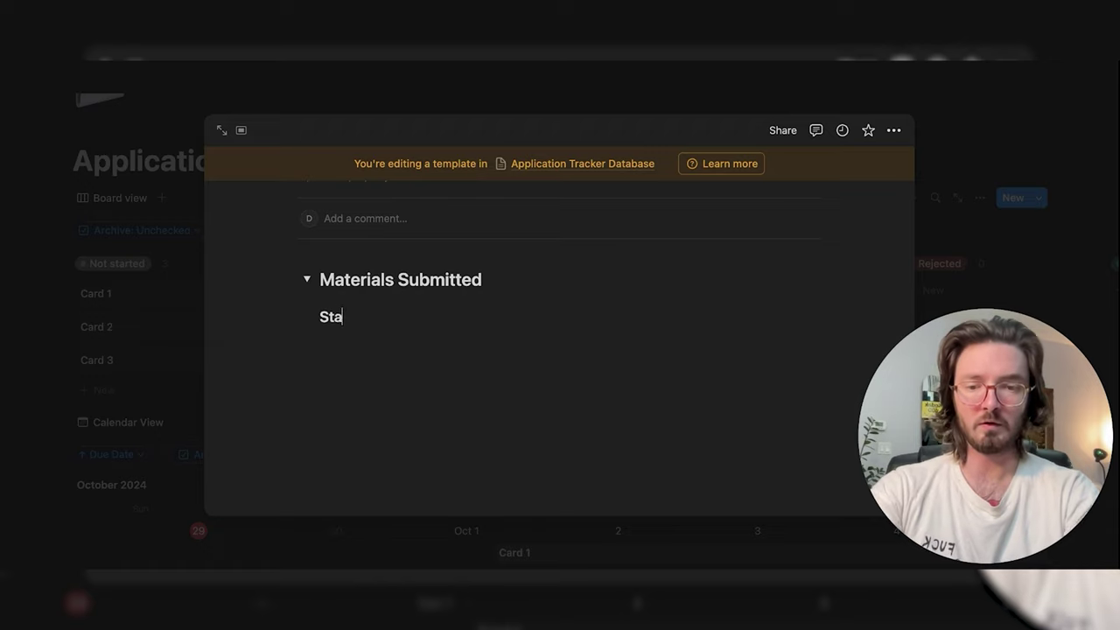
pyautogui.write('tements:')
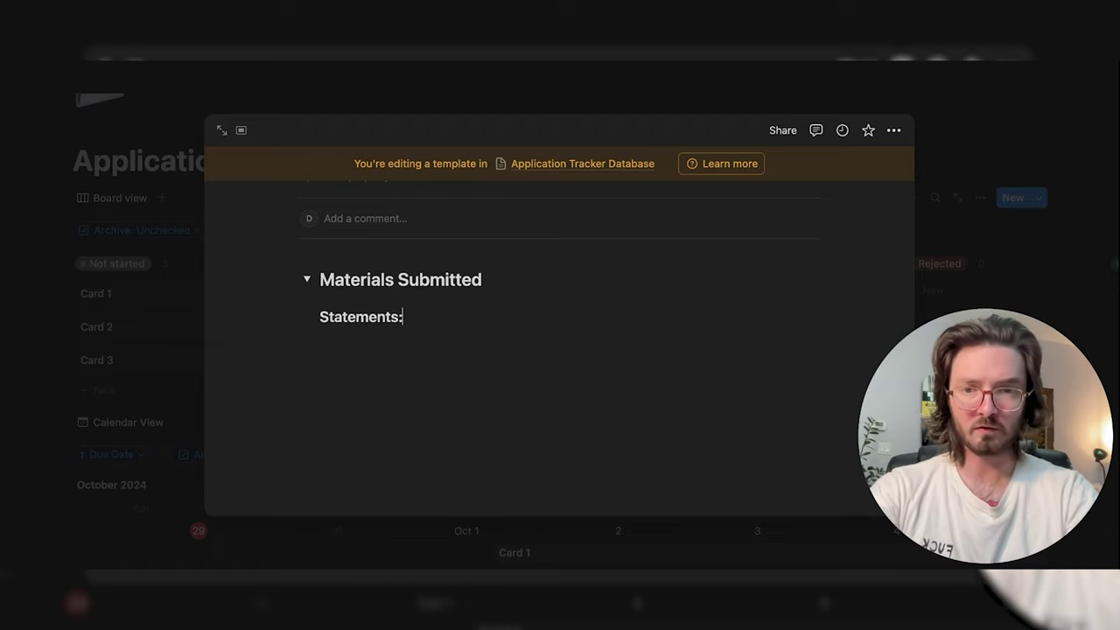
pyautogui.press('Return')
pyautogui.write('/h3')
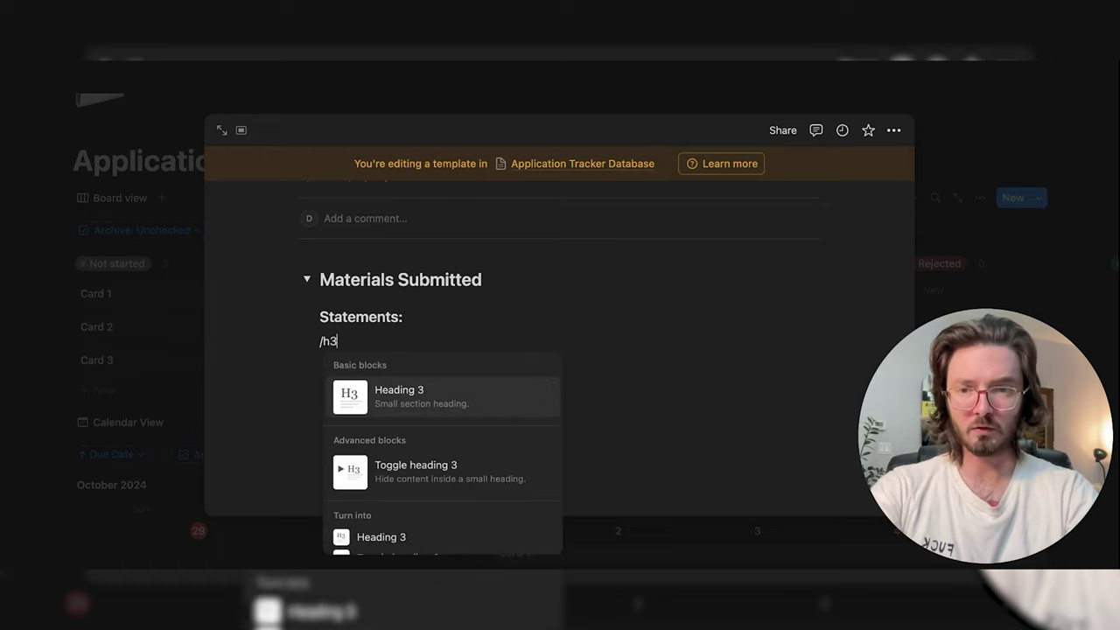
pyautogui.press('Return')
pyautogui.write('Images:')
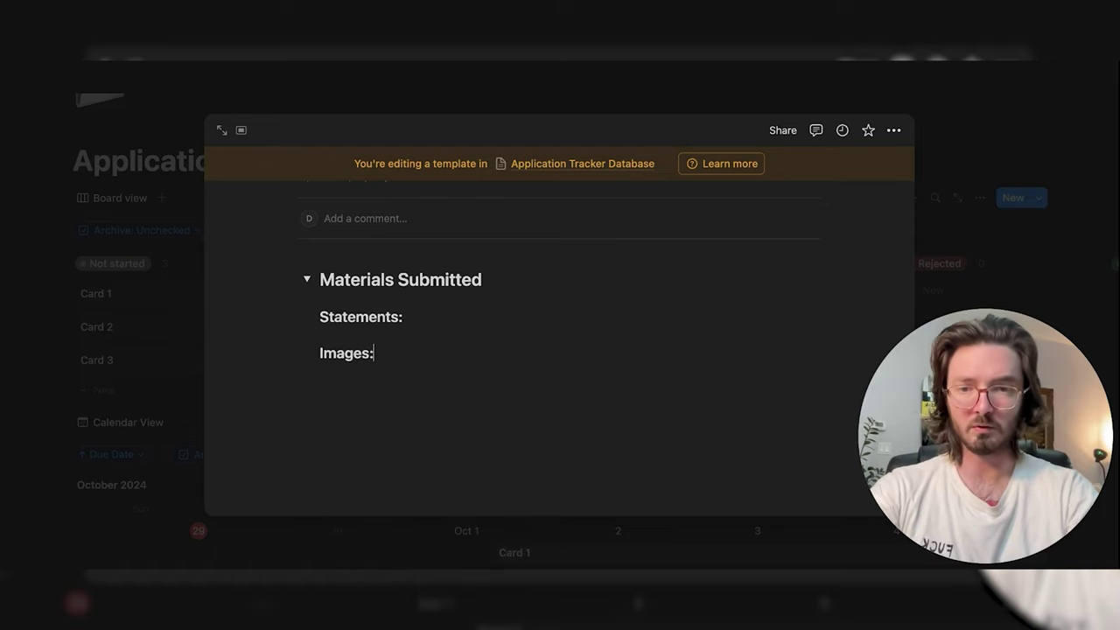
pyautogui.click(307, 279)
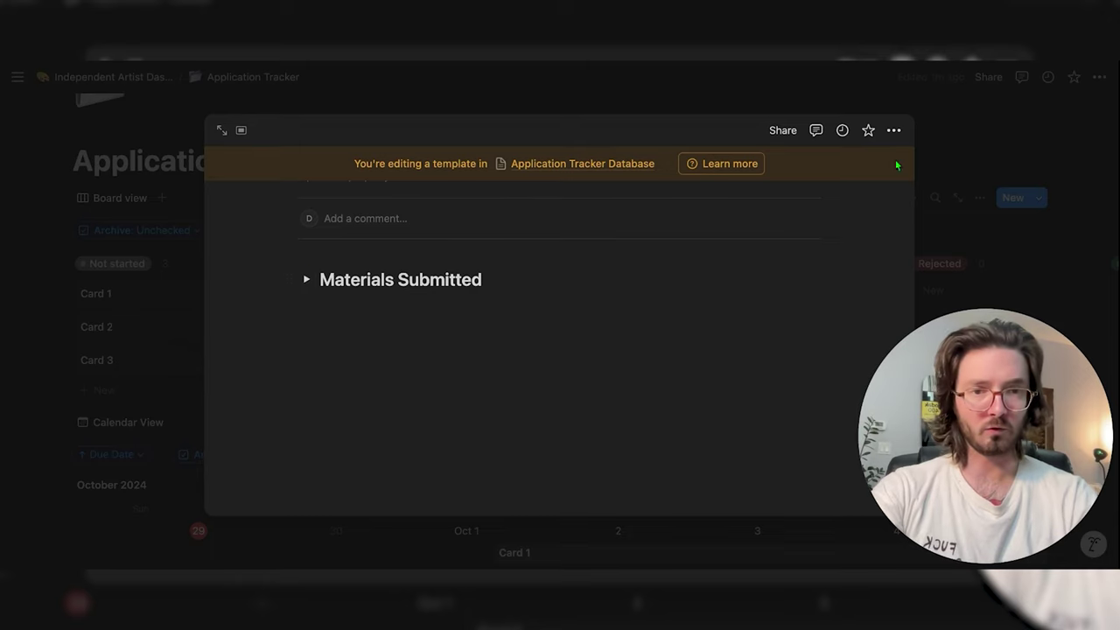
pyautogui.click(1007, 169)
pyautogui.scroll(2, 479, 320)
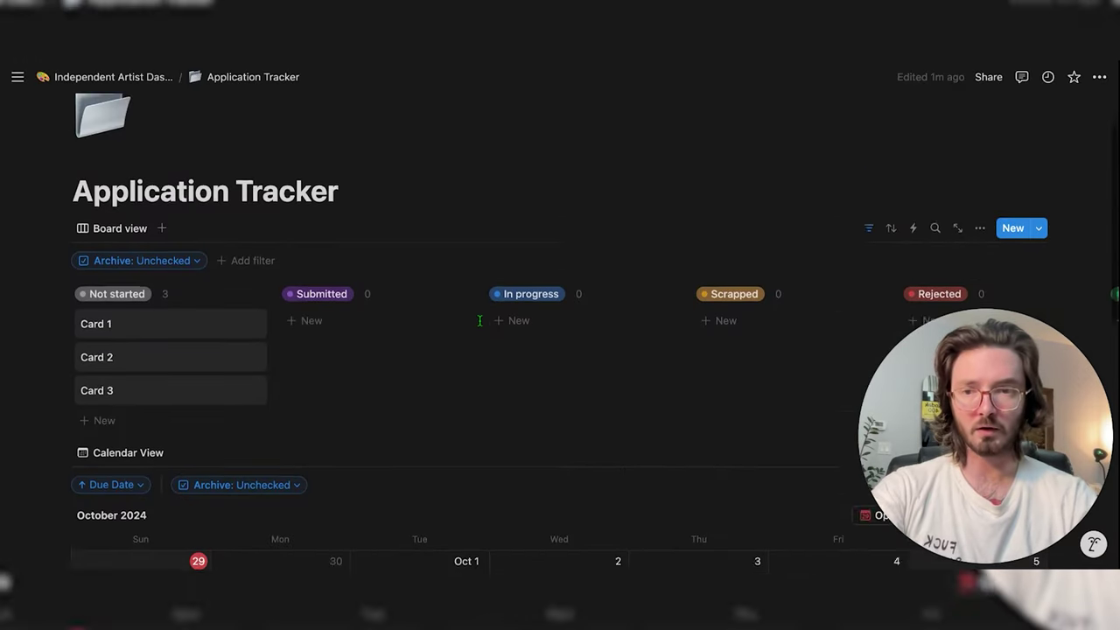
pyautogui.scroll(-5, 479, 320)
# Rename the 'Application Tracker (1)' page to 'Art Inventory Tracker'
pyautogui.scroll(6, 480, 320)
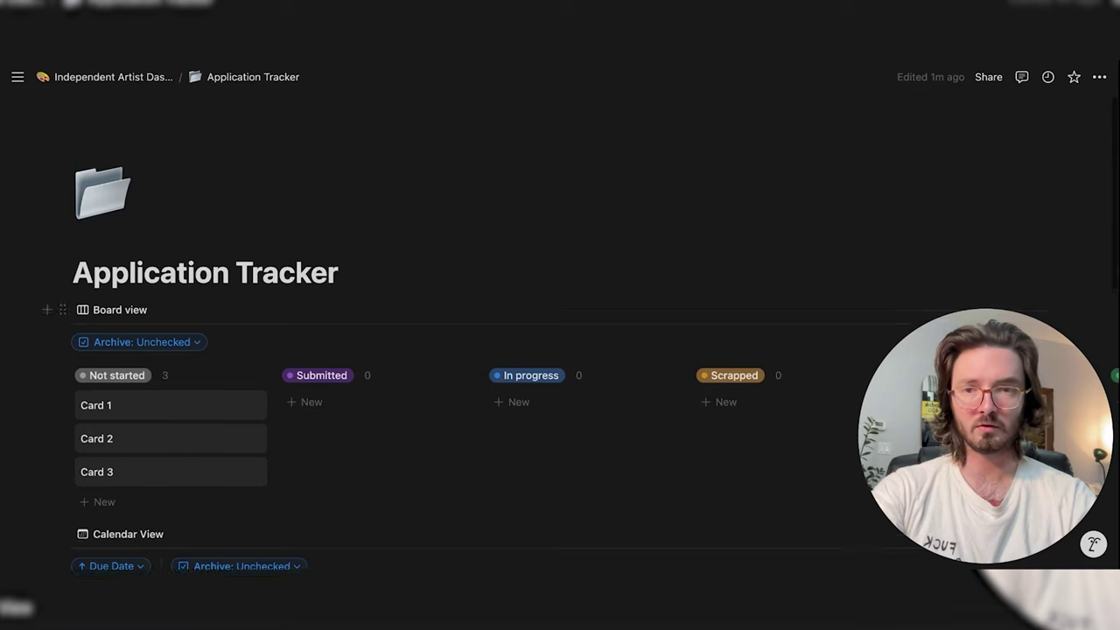
pyautogui.click(118, 79)
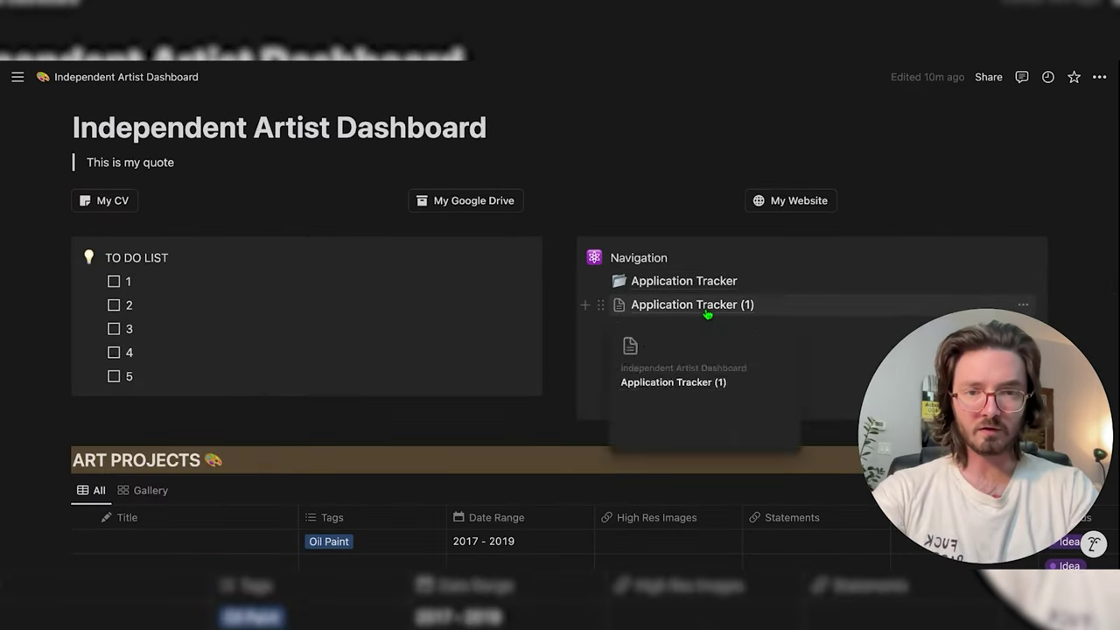
pyautogui.click(707, 313)
pyautogui.moveTo(320, 198); pyautogui.dragTo(452, 201)
pyautogui.write('rt Inventor')
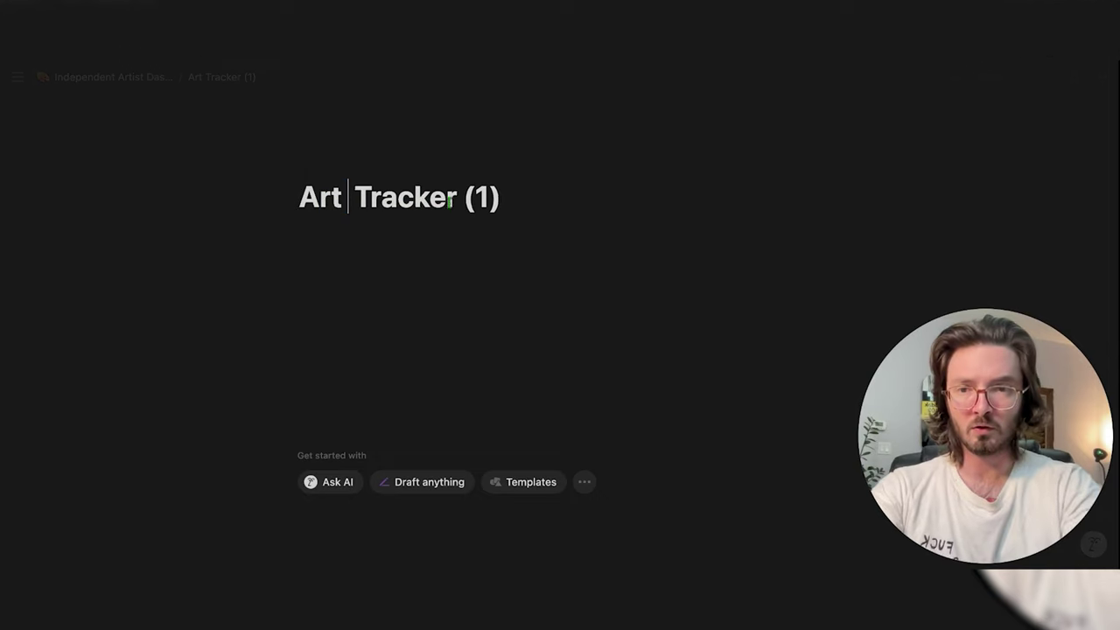
pyautogui.write('y')
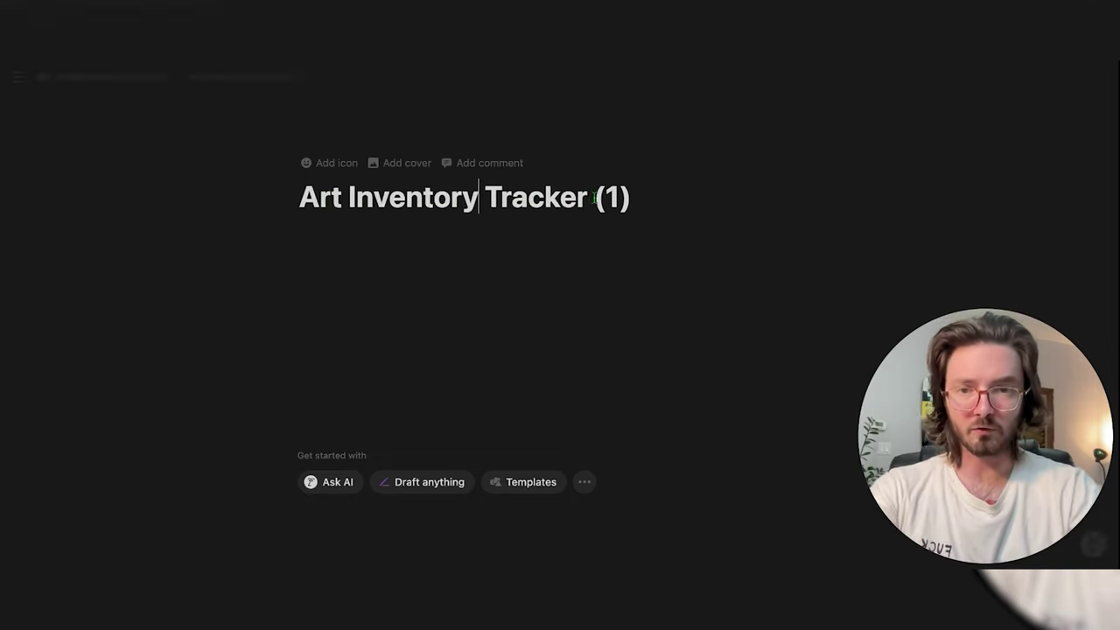
pyautogui.click(654, 204)
pyautogui.hotkey('shift', 'Left')
pyautogui.hotkey('shift', 'Left')
pyautogui.hotkey('shift', 'Left')
pyautogui.press('BackSpace')
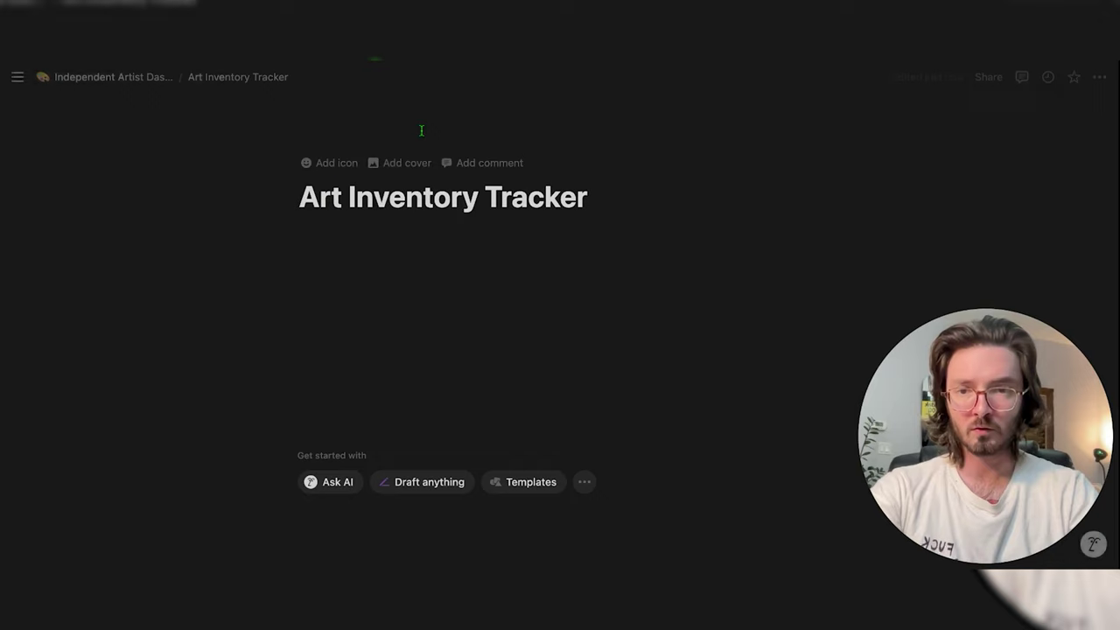
# Give the page a box emoji icon and a leaf-pattern cover, and make it full width
pyautogui.click(322, 161)
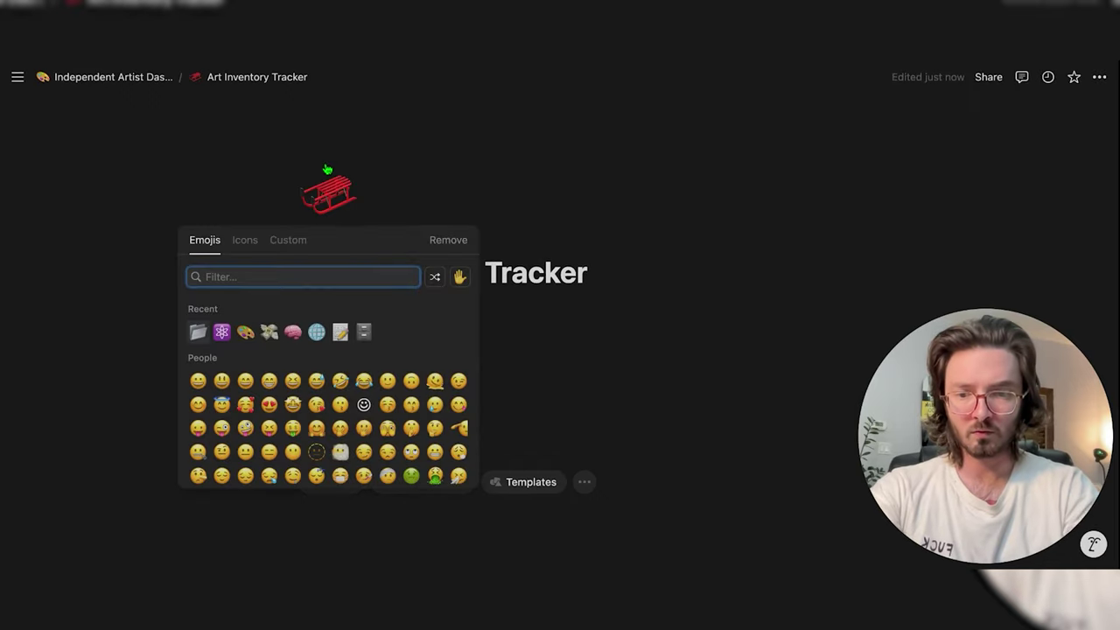
pyautogui.write('box')
pyautogui.click(245, 314)
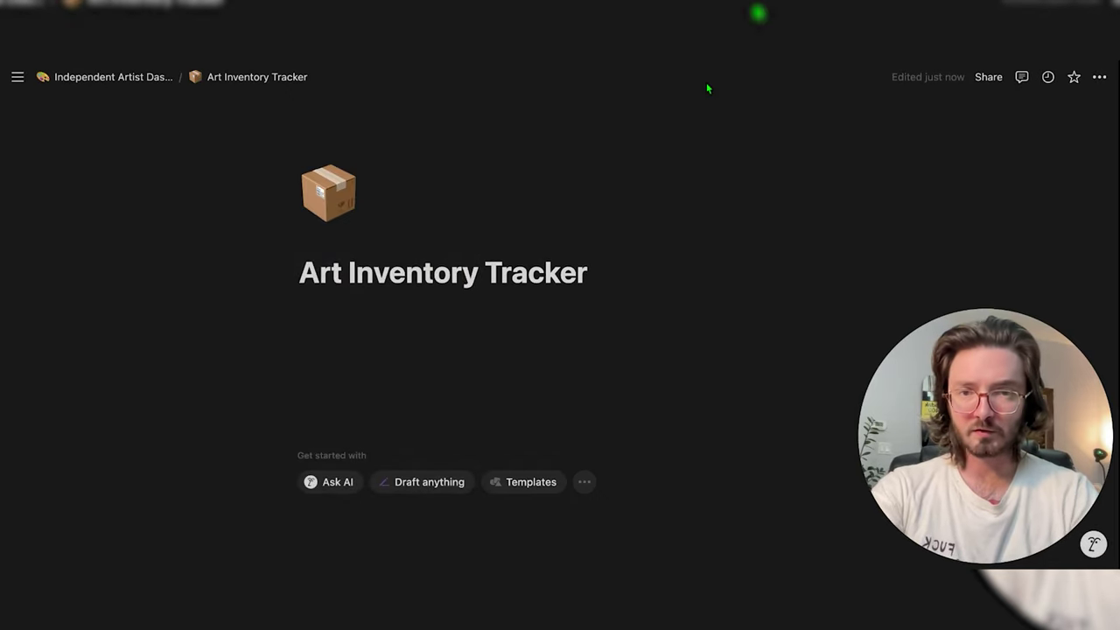
pyautogui.click(340, 238)
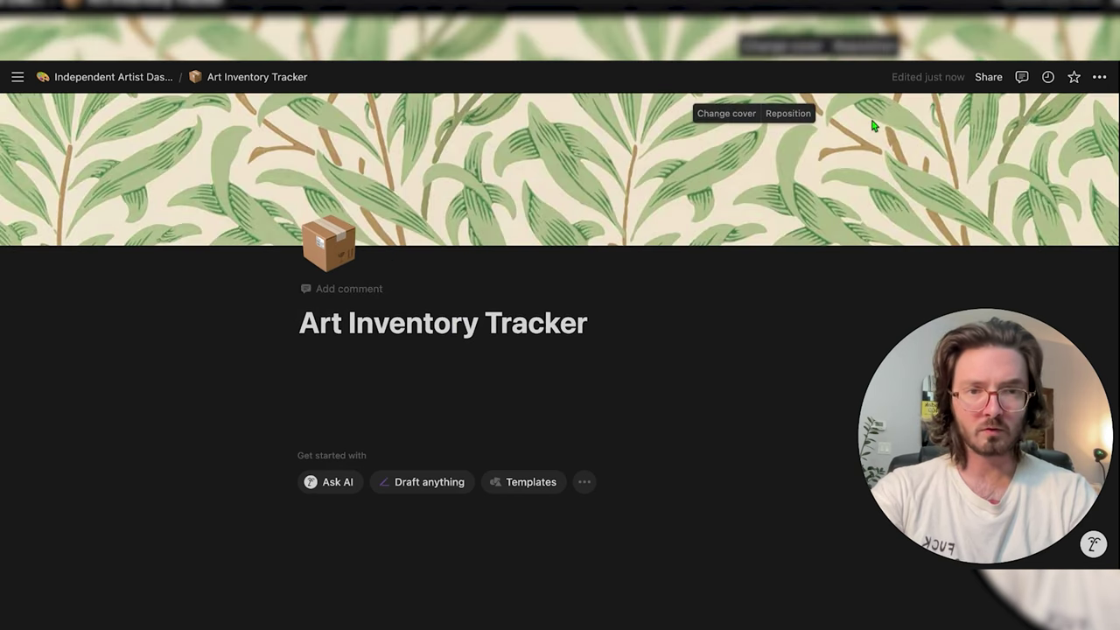
pyautogui.click(1099, 77)
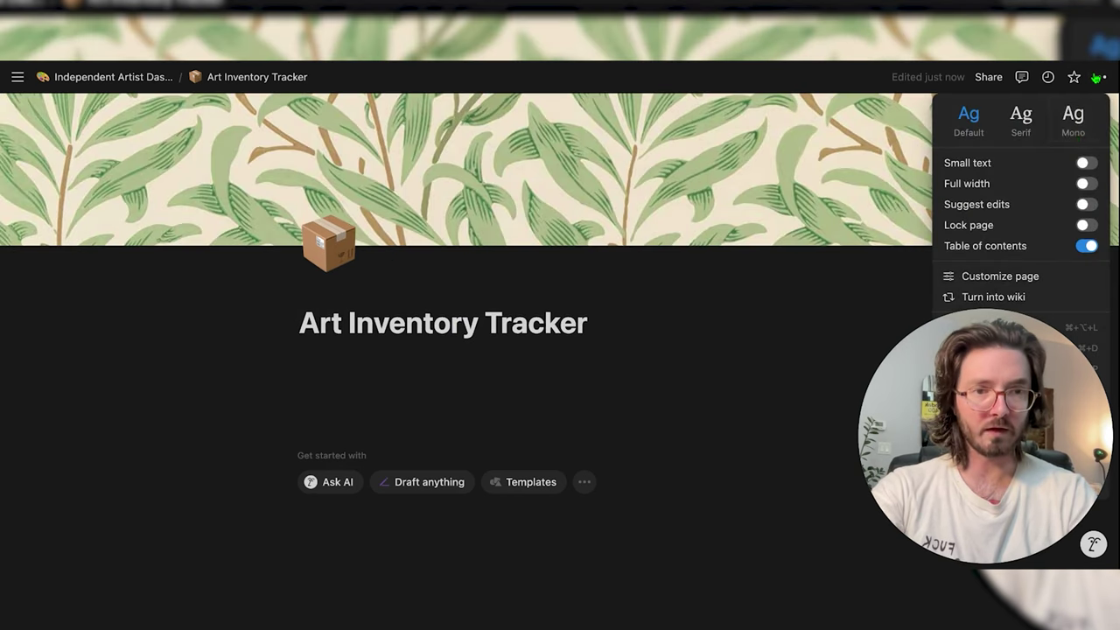
pyautogui.click(1095, 186)
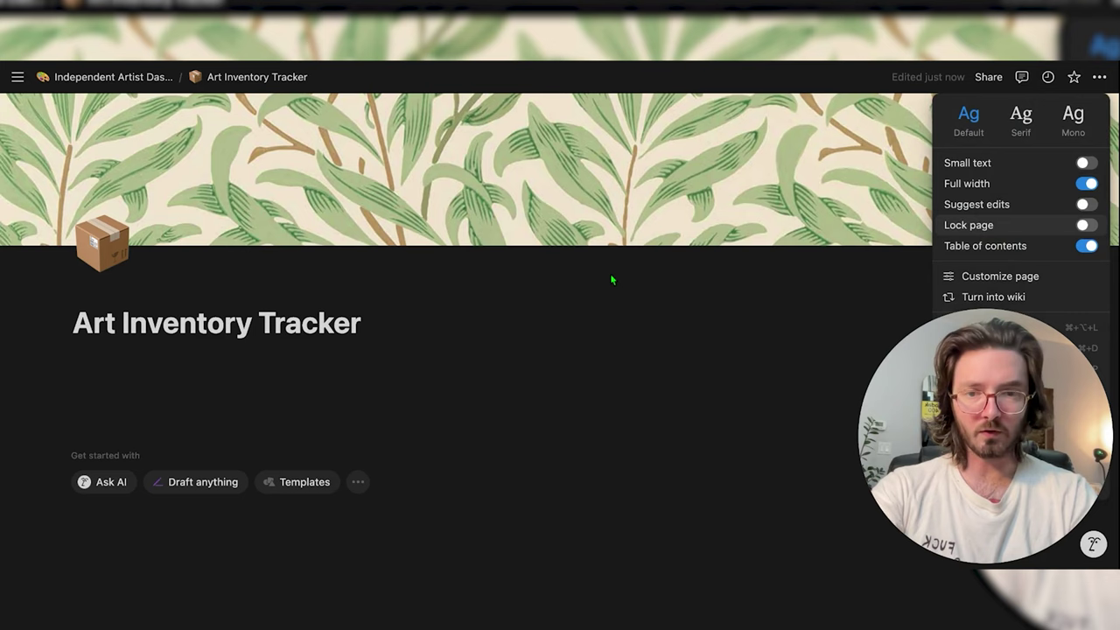
pyautogui.click(308, 413)
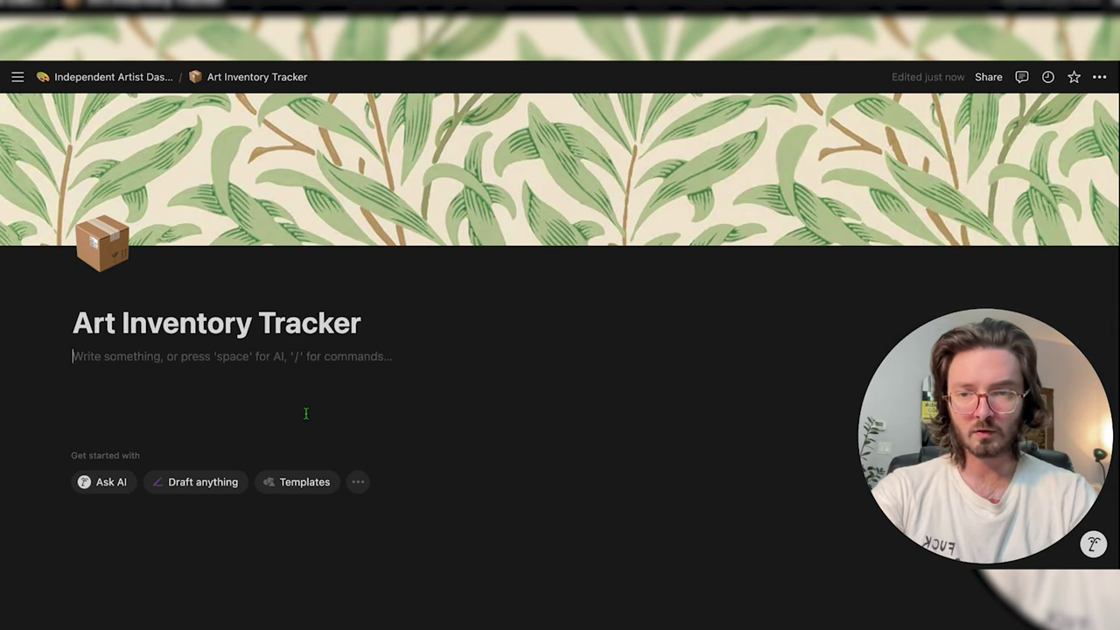
pyautogui.scroll(-1, 305, 413)
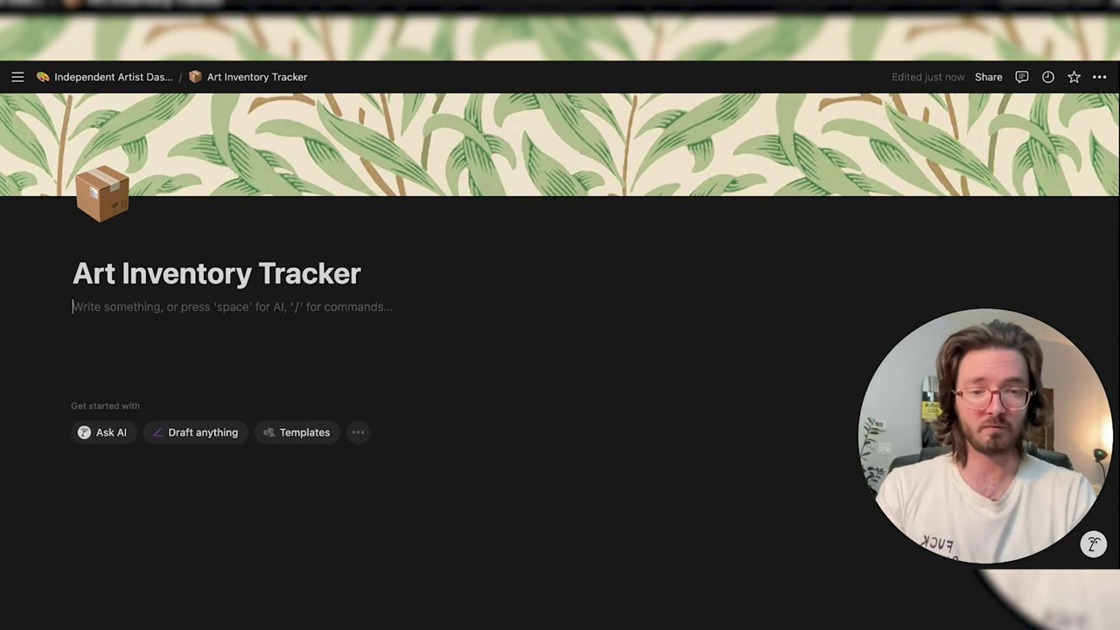
# Insert an inline table database titled 'Art Inventory Database'
pyautogui.write('/tab')
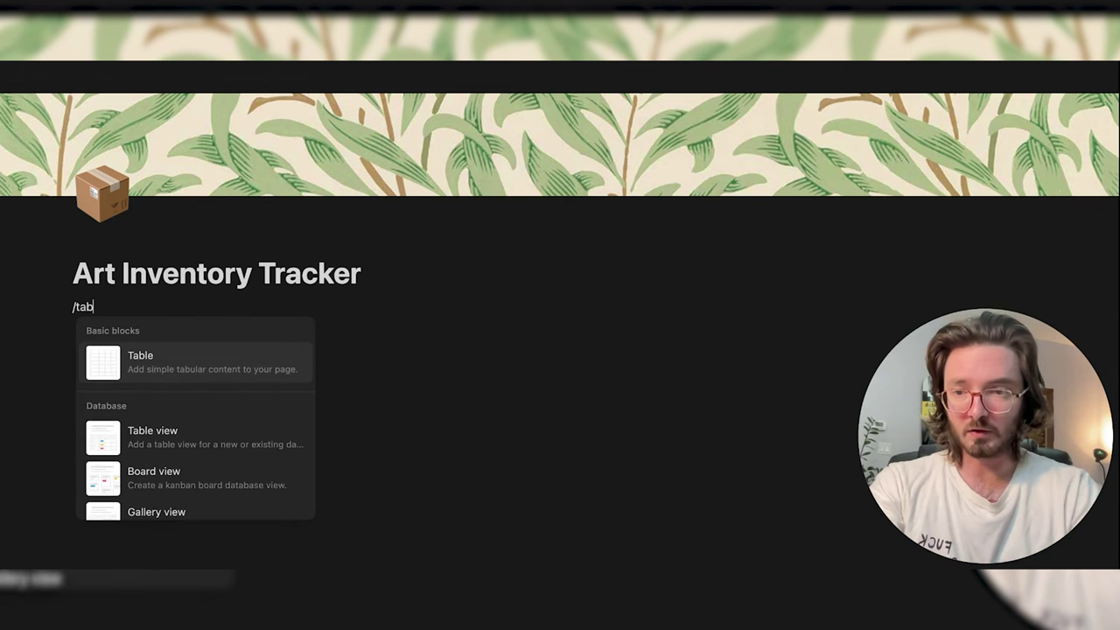
pyautogui.click(159, 447)
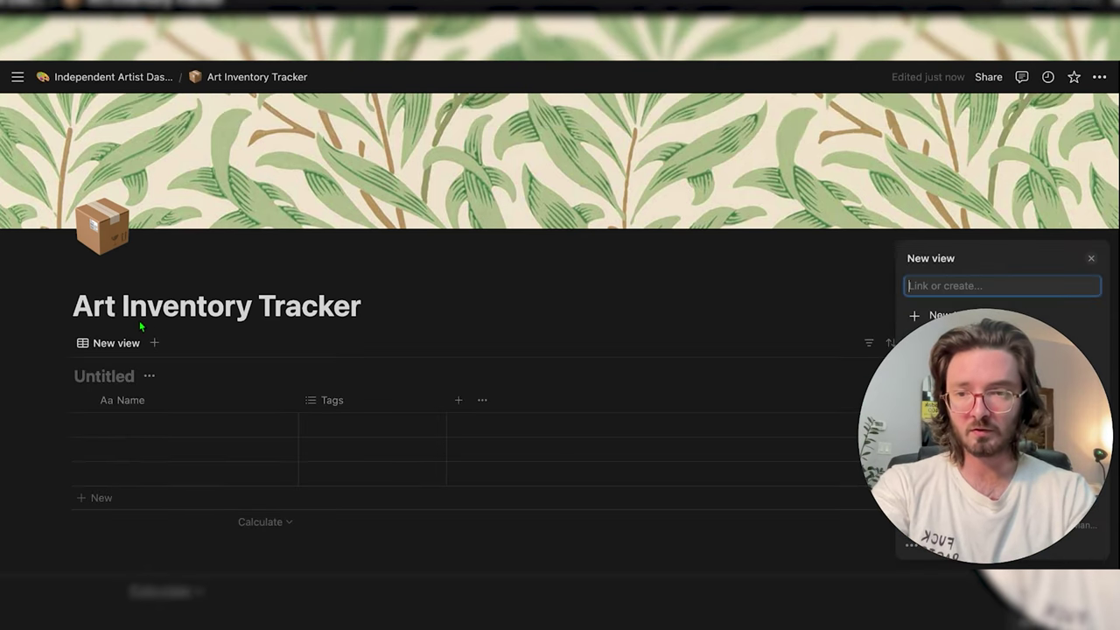
pyautogui.click(98, 377)
pyautogui.write('In')
pyautogui.press('BackSpace')
pyautogui.press('BackSpace')
pyautogui.write('art Inventory Database')
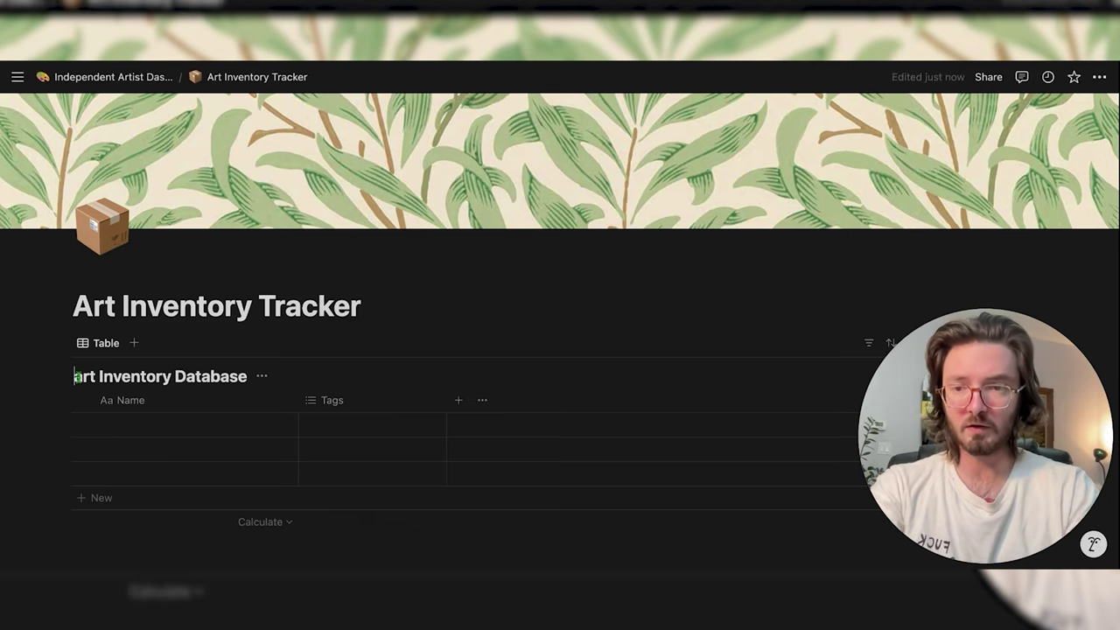
pyautogui.press('Delete')
pyautogui.write('A')
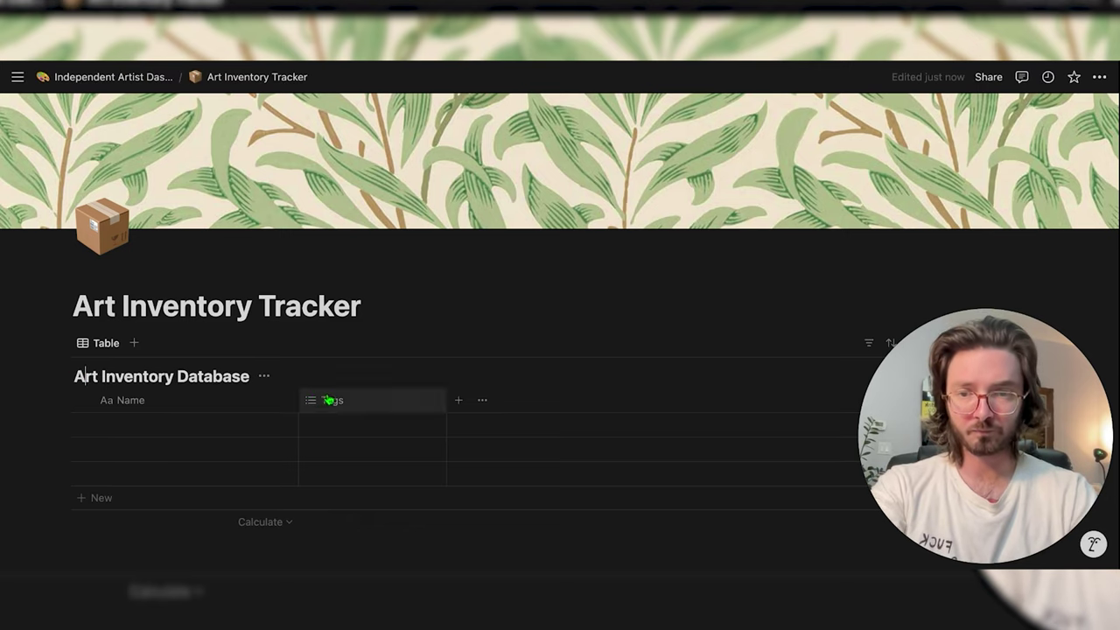
pyautogui.scroll(-3, 332, 385)
# Rename the table's Name column to 'Title'
pyautogui.click(137, 282)
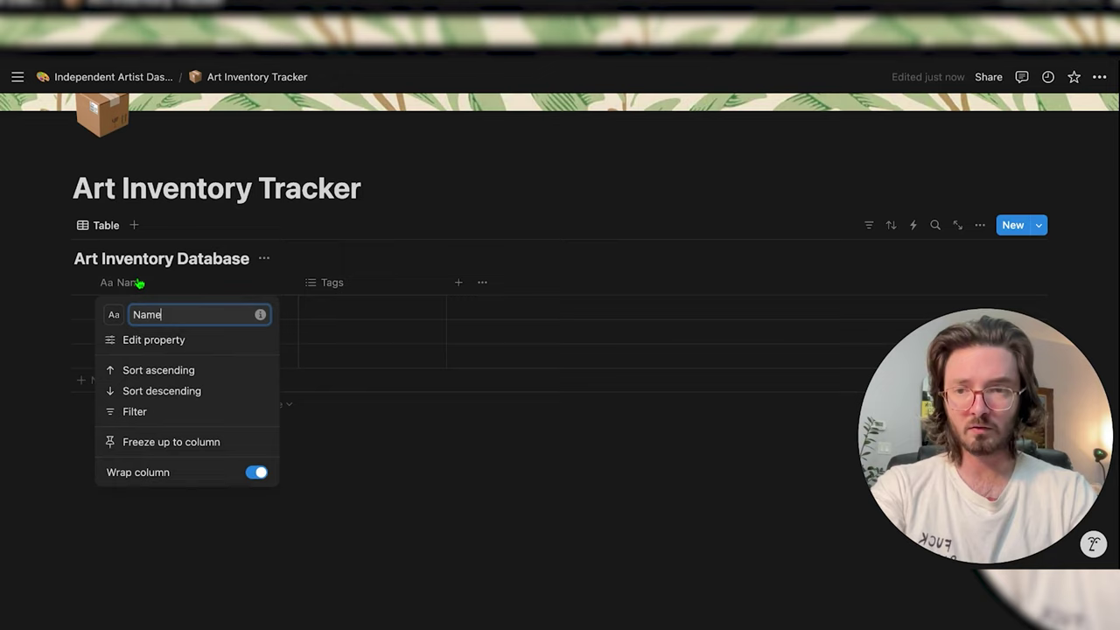
pyautogui.write('Title')
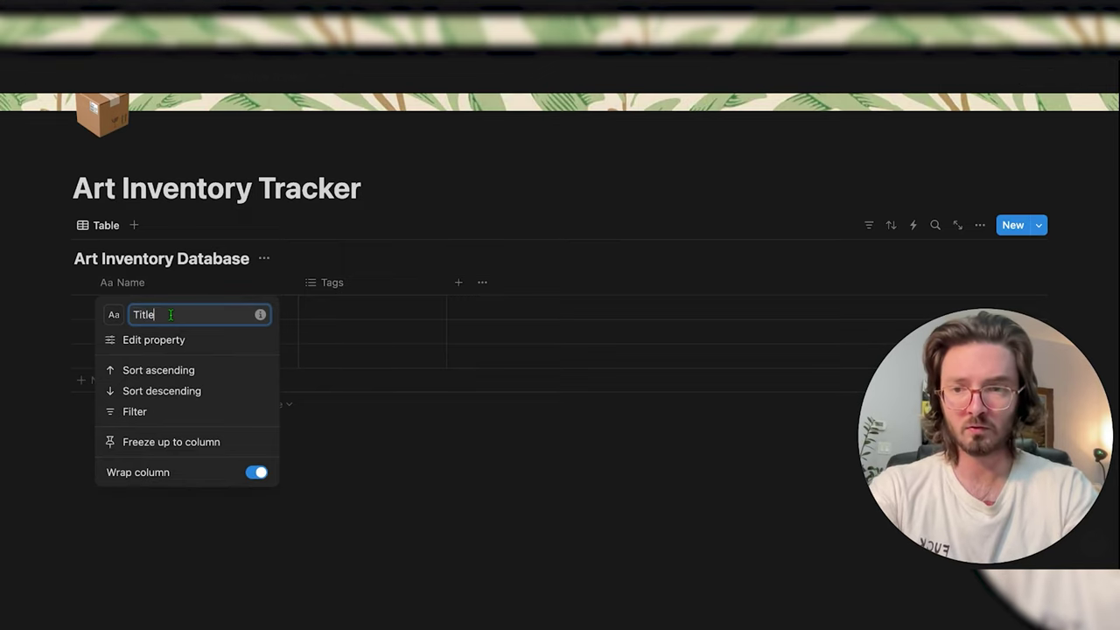
pyautogui.press('Return')
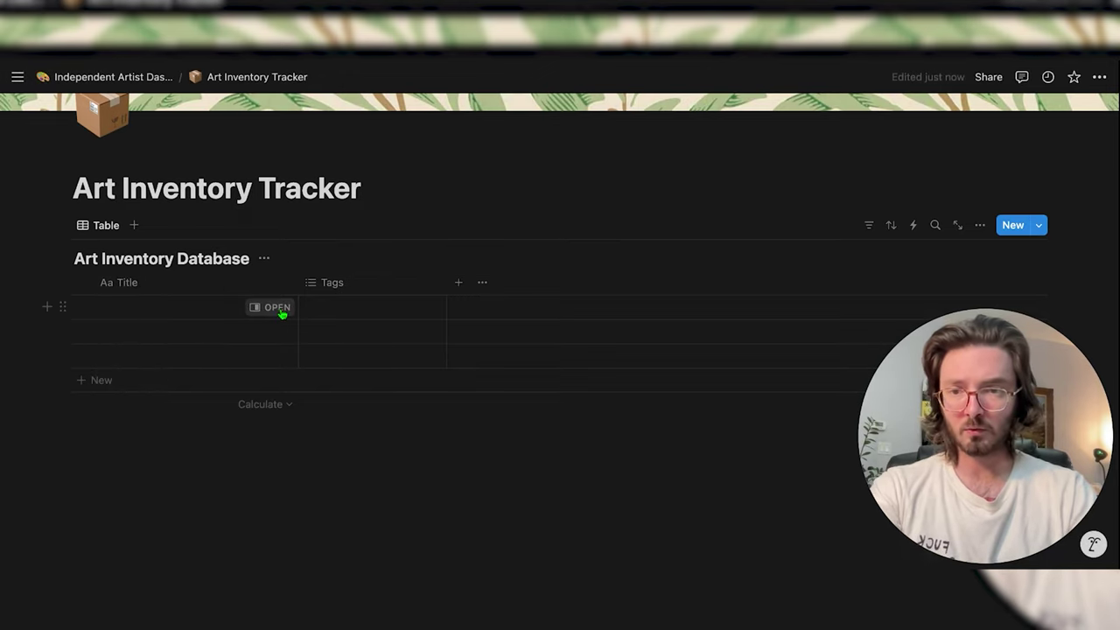
# On the first entry, add a text property 'Dimension (H x W x D)' with a ruler-triangle icon
pyautogui.click(278, 310)
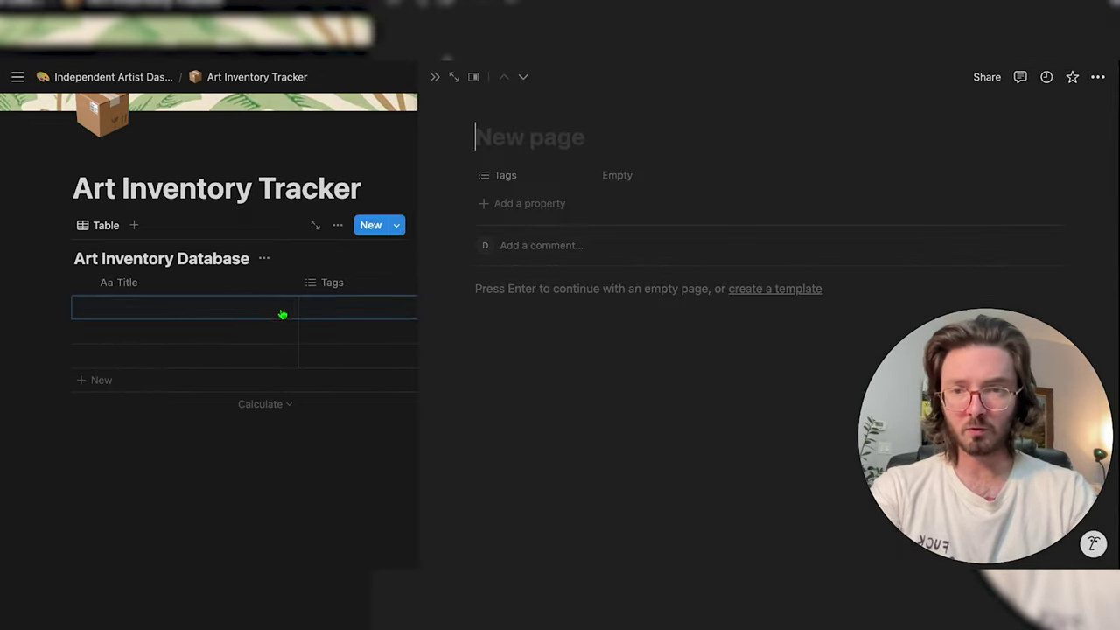
pyautogui.click(534, 207)
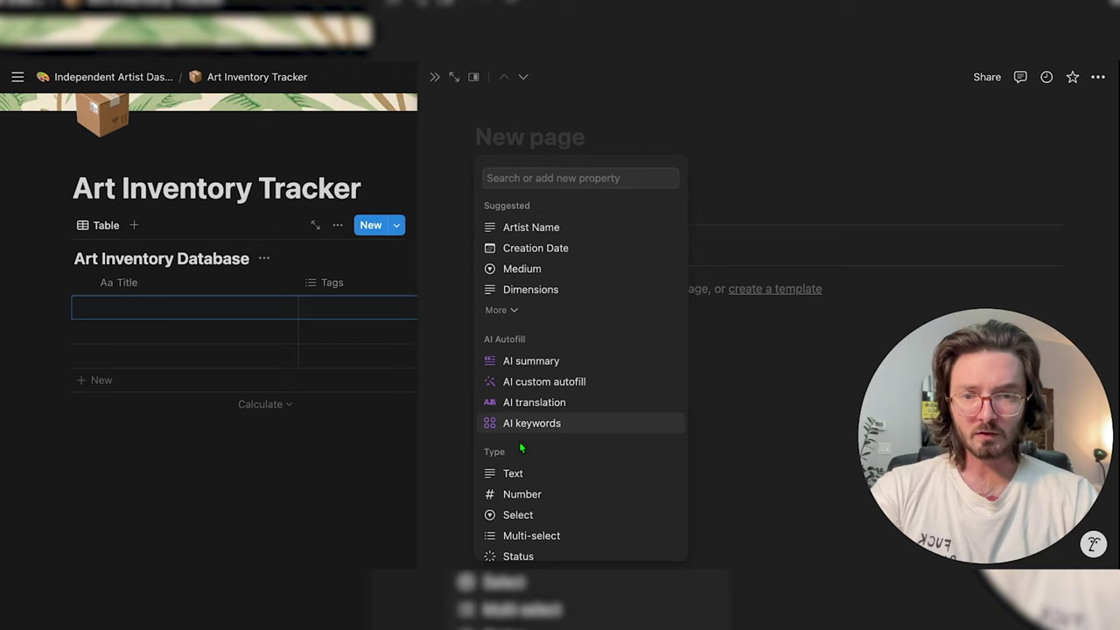
pyautogui.click(516, 473)
pyautogui.write('D')
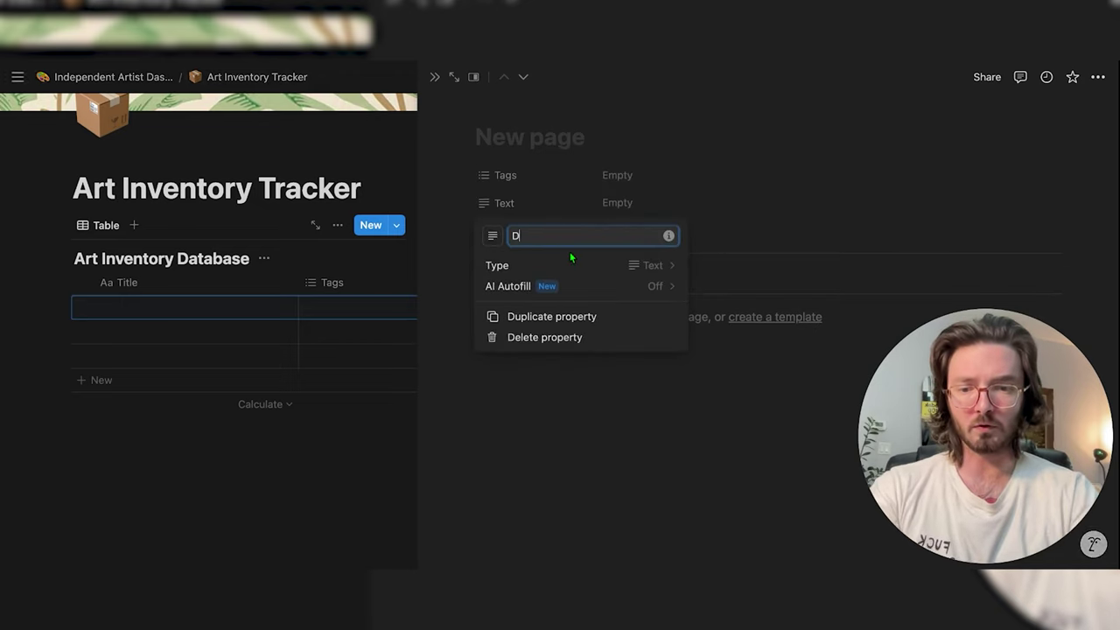
pyautogui.write('imension')
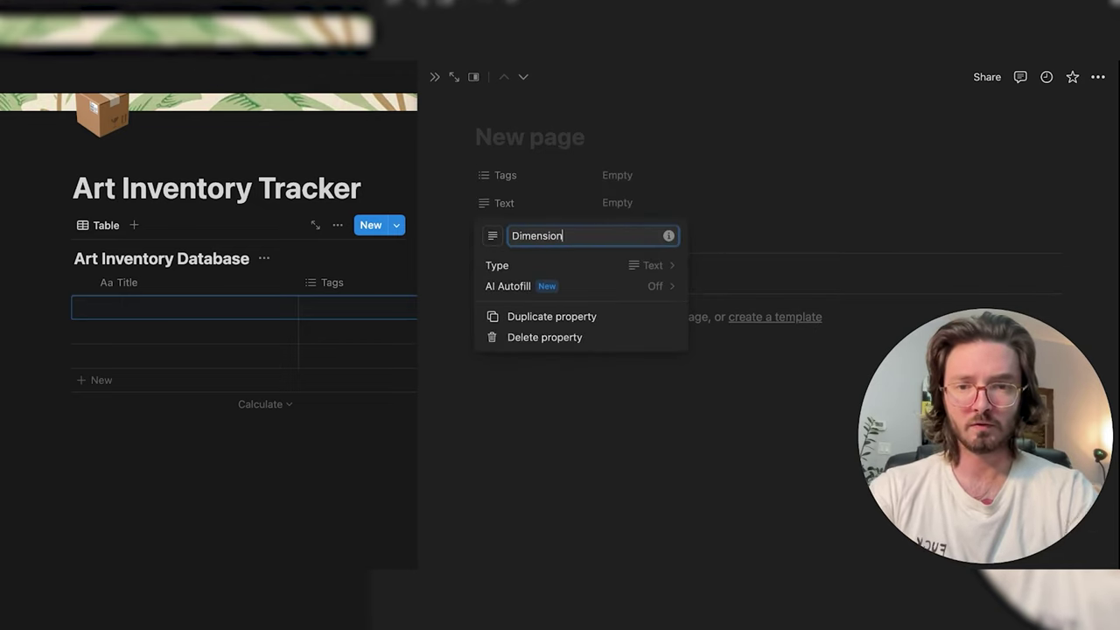
pyautogui.click(492, 236)
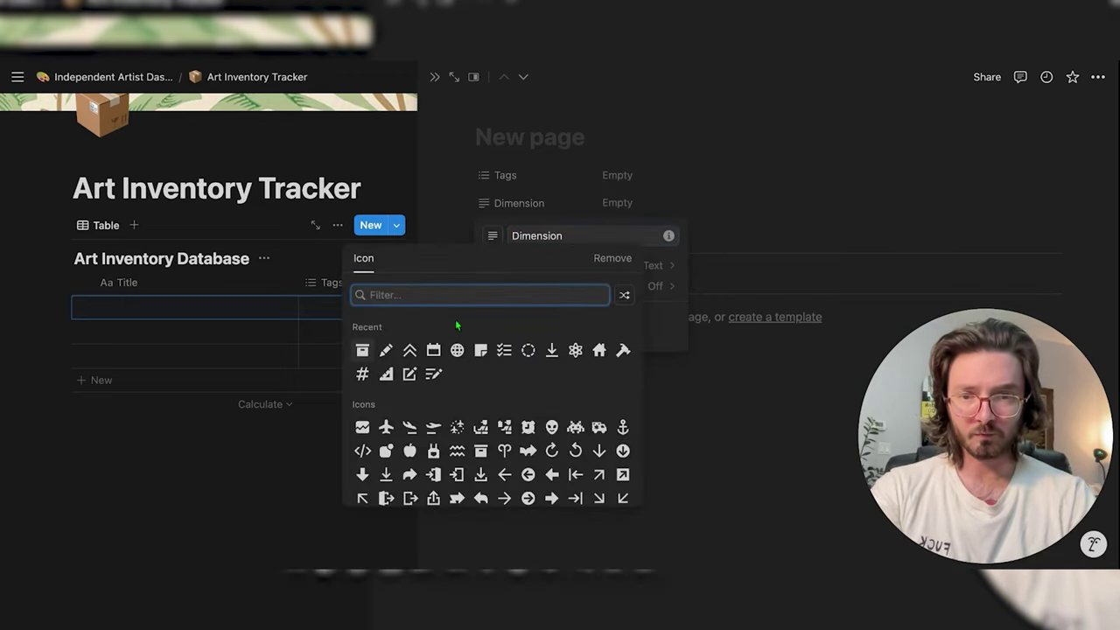
pyautogui.click(386, 374)
pyautogui.click(585, 236)
pyautogui.write('(H x W x D')
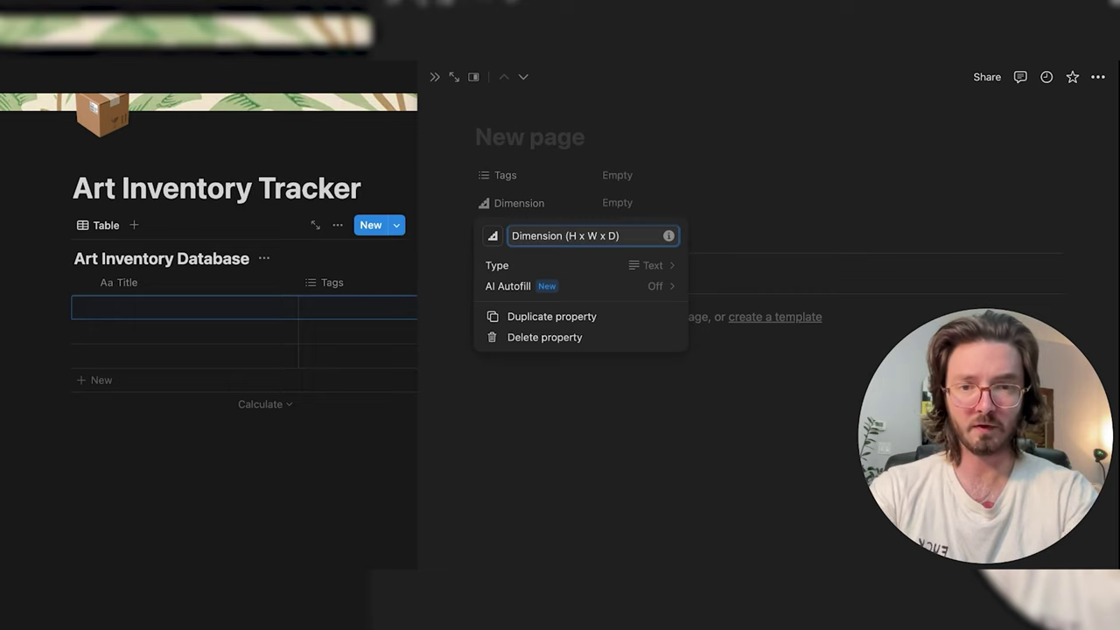
# Add a select property named 'Status' to the entry
pyautogui.click(644, 187)
pyautogui.click(515, 230)
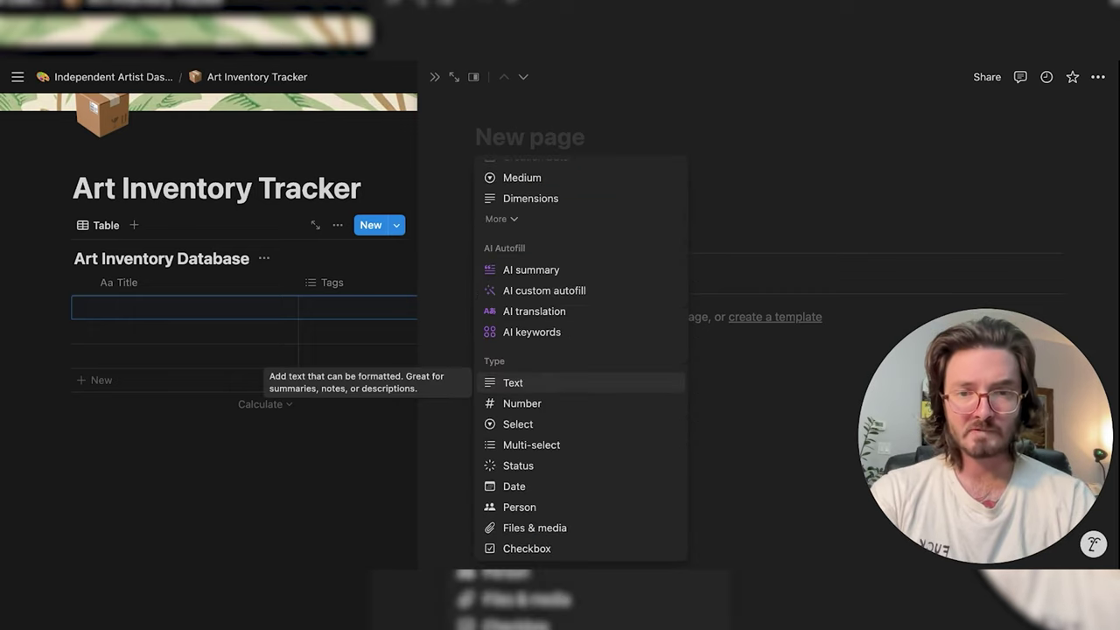
pyautogui.click(523, 426)
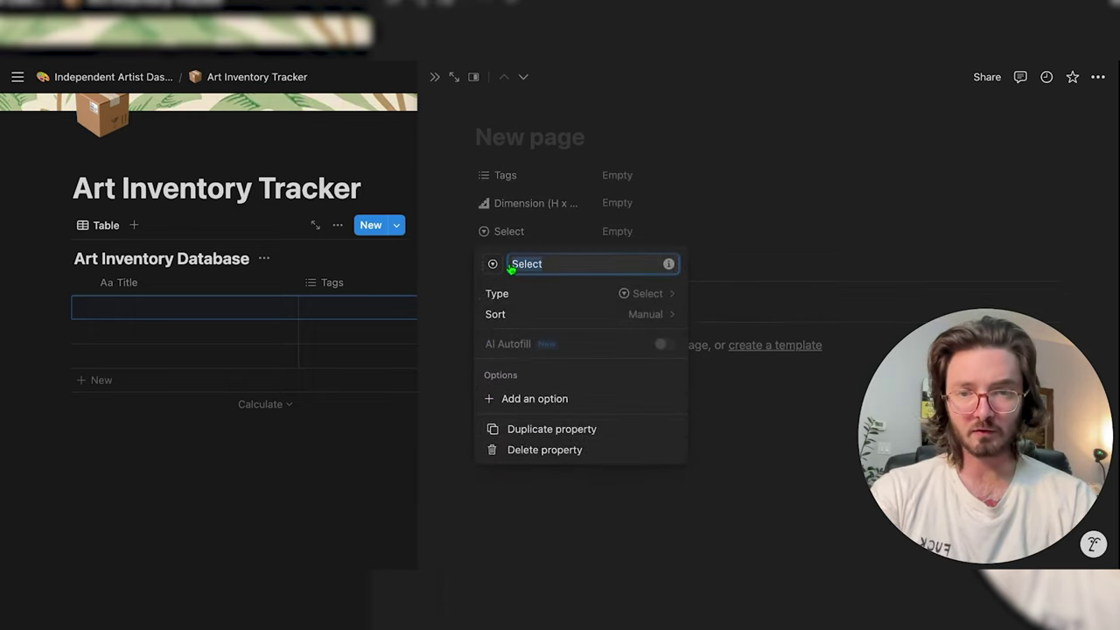
pyautogui.write('Status')
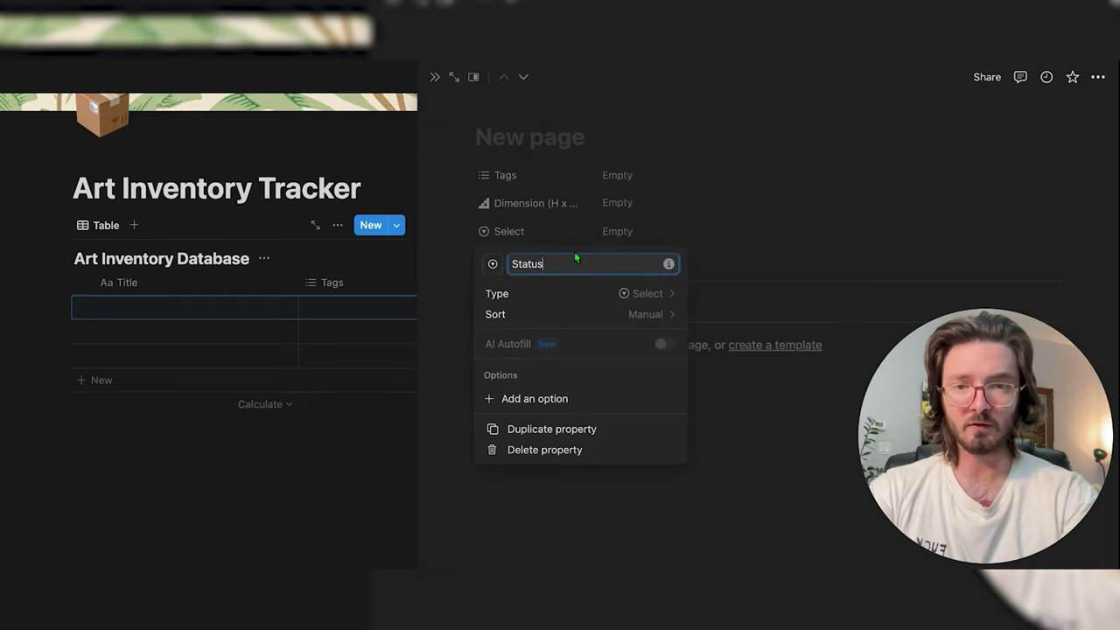
# Give Status the options Damaged, In Transit, In Storage, Sold and On Loan
pyautogui.click(525, 399)
pyautogui.write('Damaged')
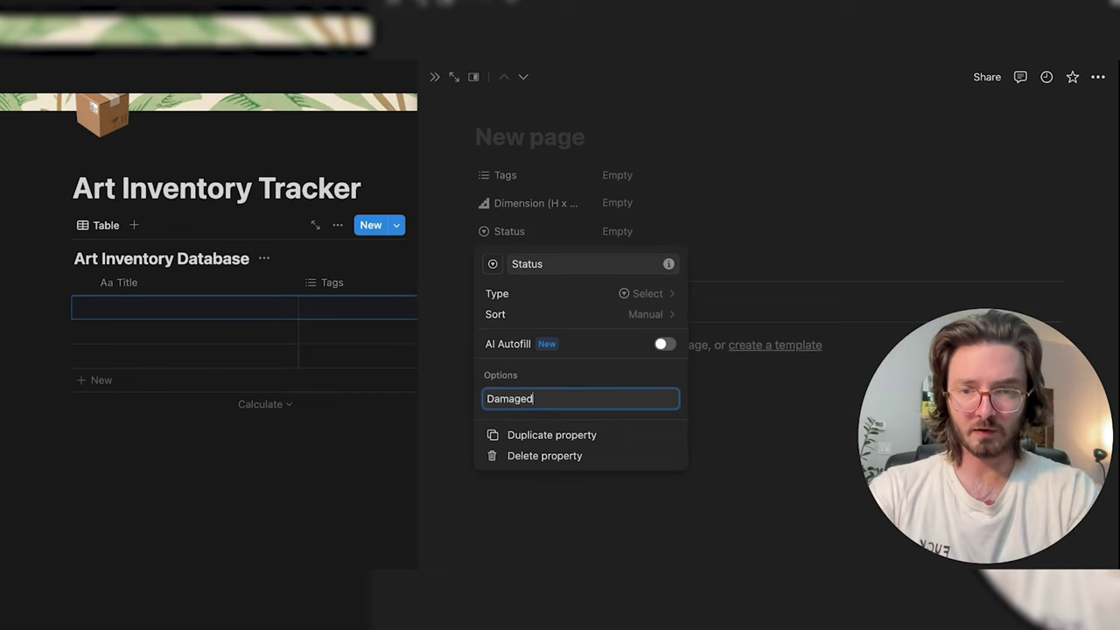
pyautogui.press('Return')
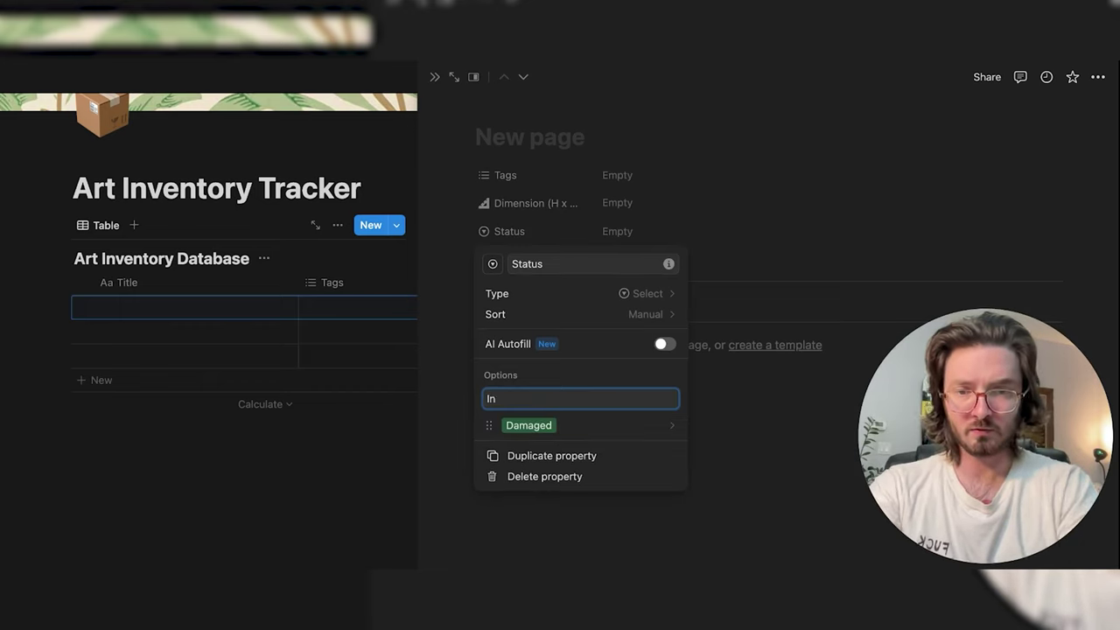
pyautogui.write('In Transit')
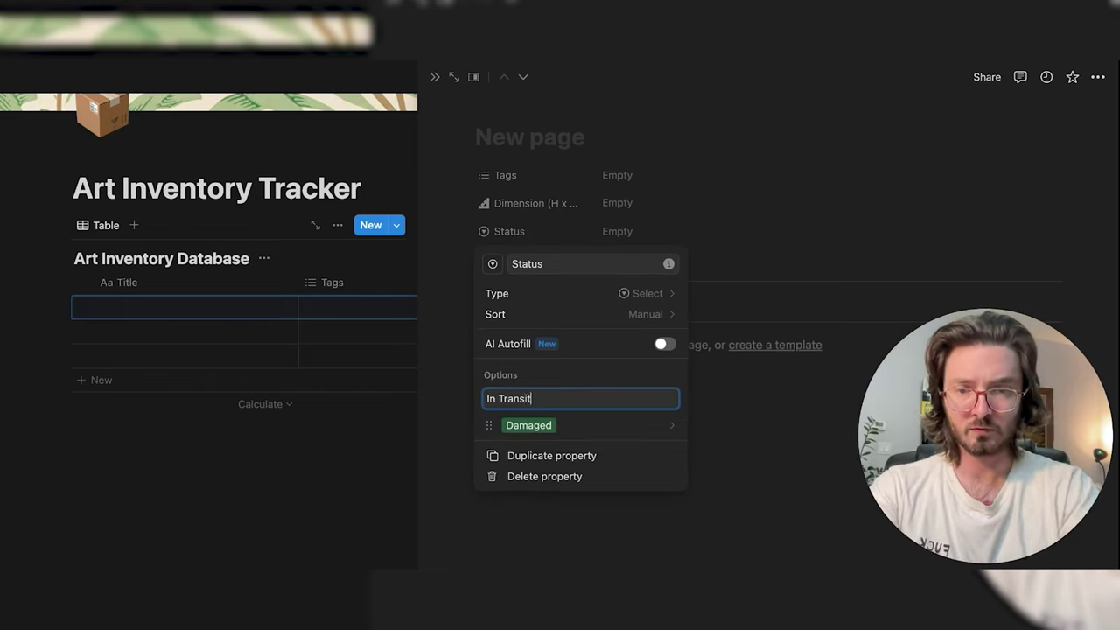
pyautogui.press('Return')
pyautogui.write('In Storage')
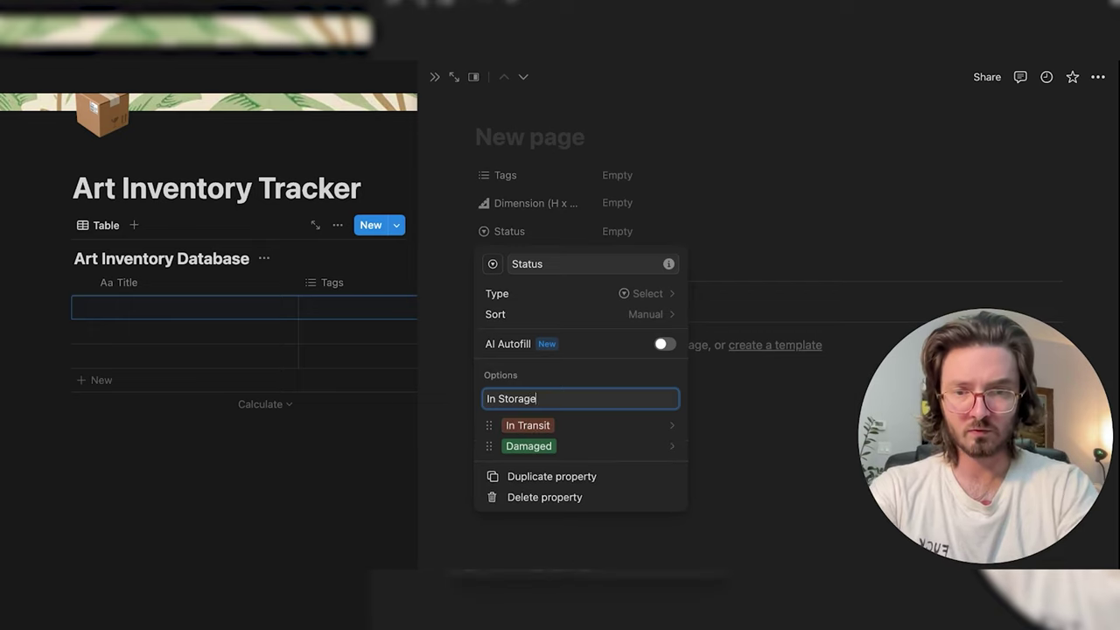
pyautogui.press('Return')
pyautogui.write('Sold')
pyautogui.press('Return')
pyautogui.write('On Loan')
pyautogui.press('Return')
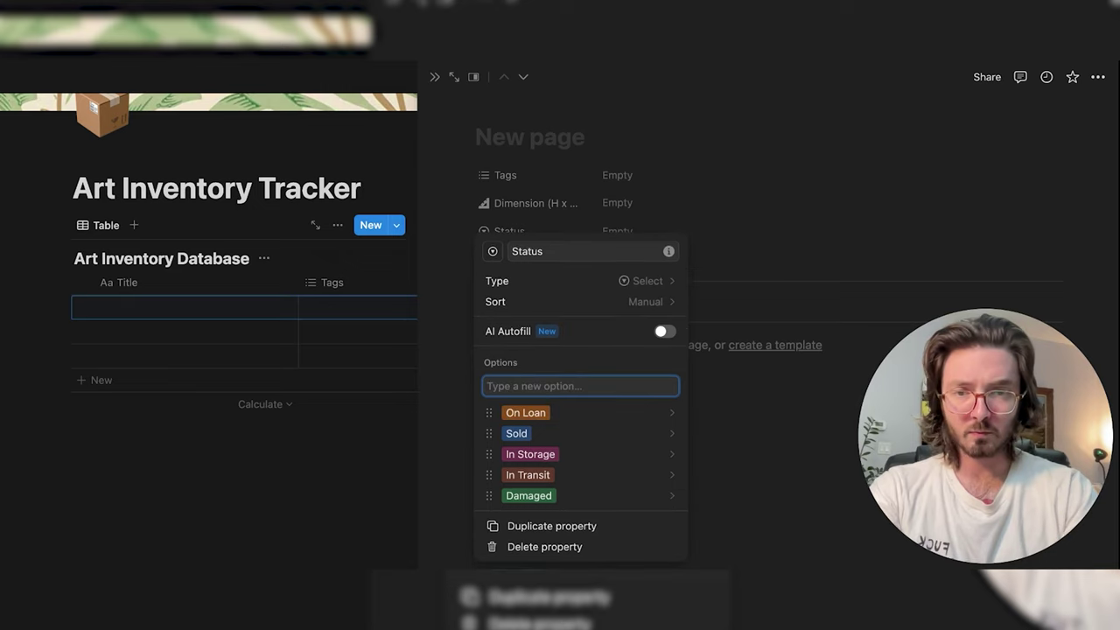
pyautogui.click(580, 408)
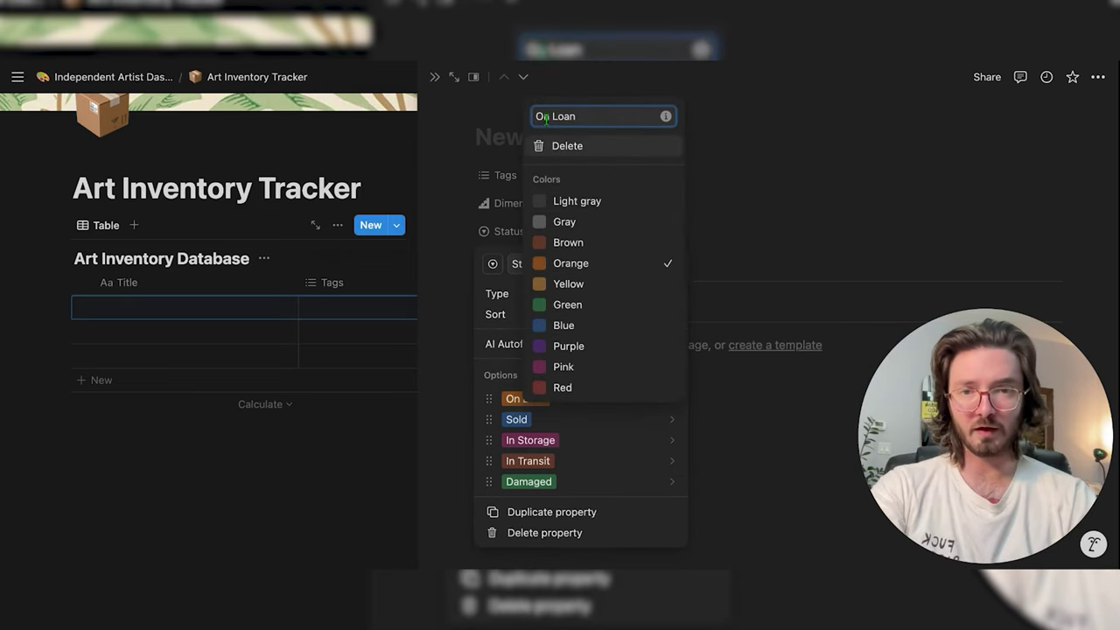
pyautogui.click(787, 231)
pyautogui.click(786, 231)
# Add a number property named 'Inventory Number'
pyautogui.click(509, 231)
pyautogui.click(496, 293)
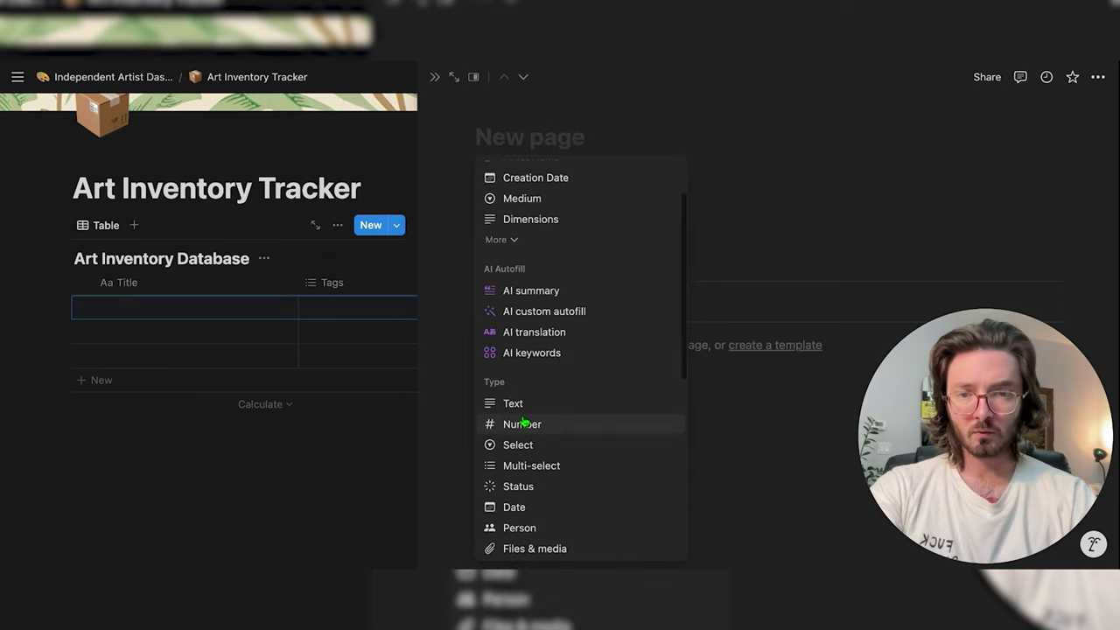
pyautogui.click(528, 425)
pyautogui.press('Left')
pyautogui.write('Inventory')
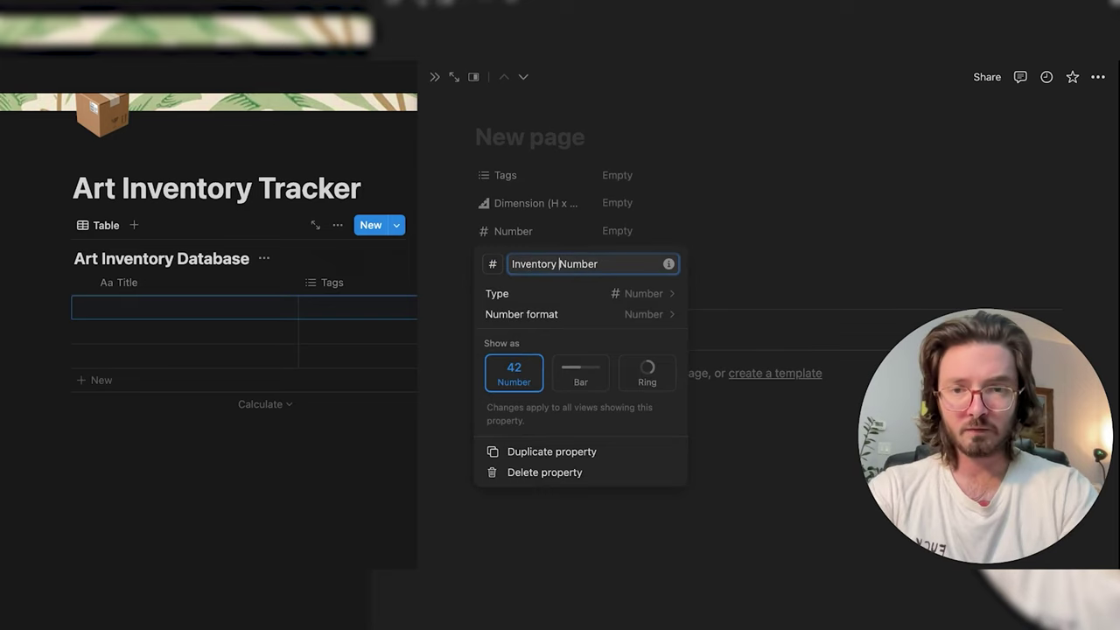
pyautogui.click(794, 292)
# Add a 'Project' relation to Art Projects Databse with a pencil icon
pyautogui.click(507, 288)
pyautogui.click(551, 467)
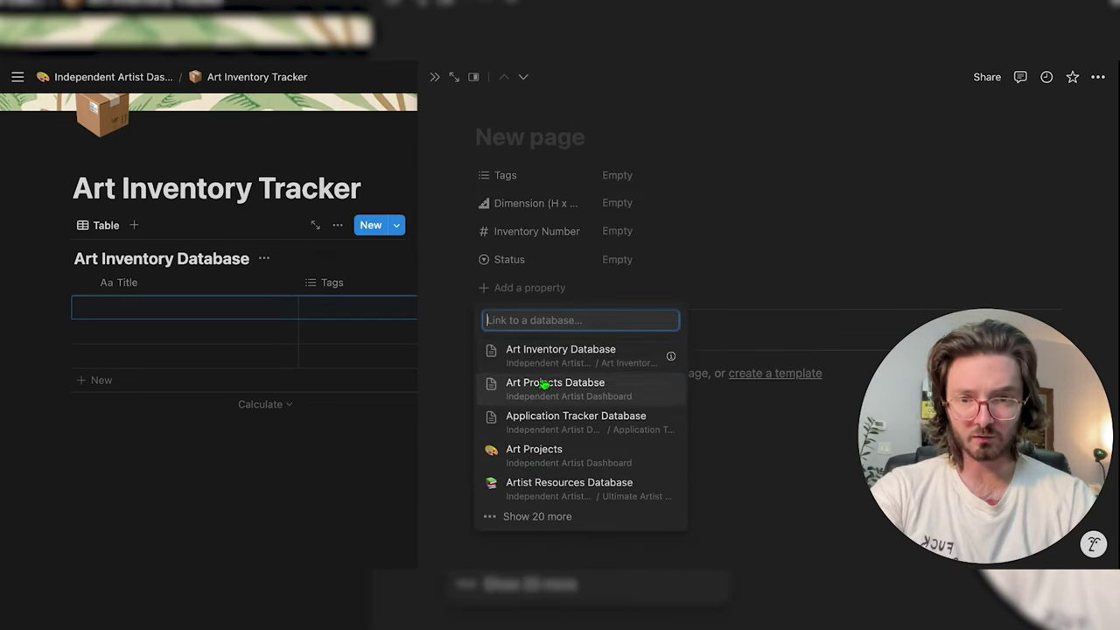
pyautogui.click(544, 387)
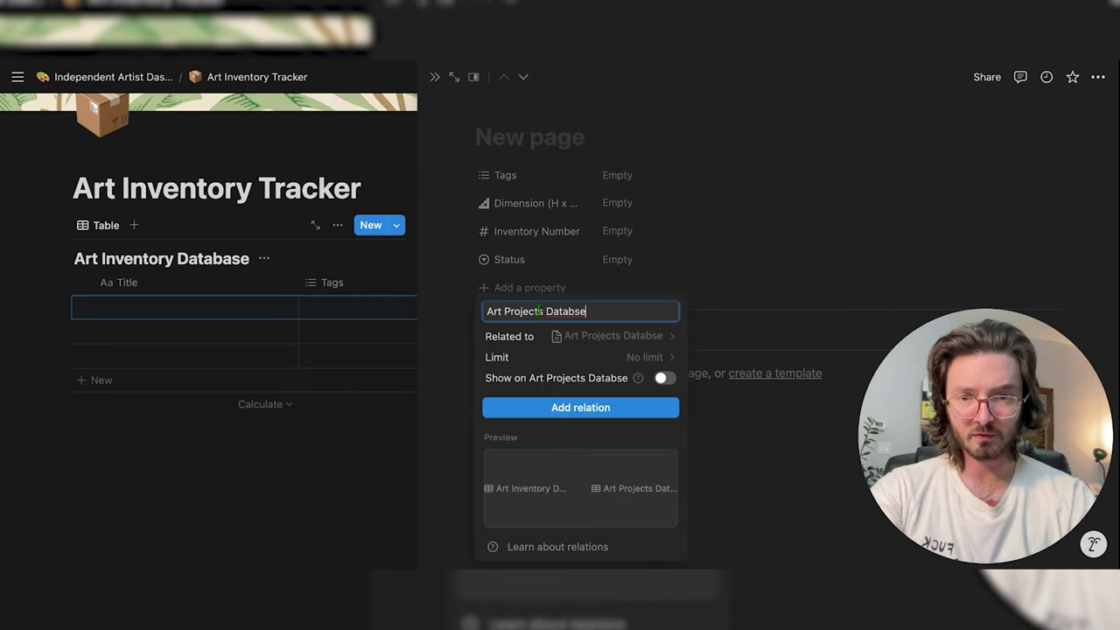
pyautogui.moveTo(593, 308); pyautogui.dragTo(495, 310)
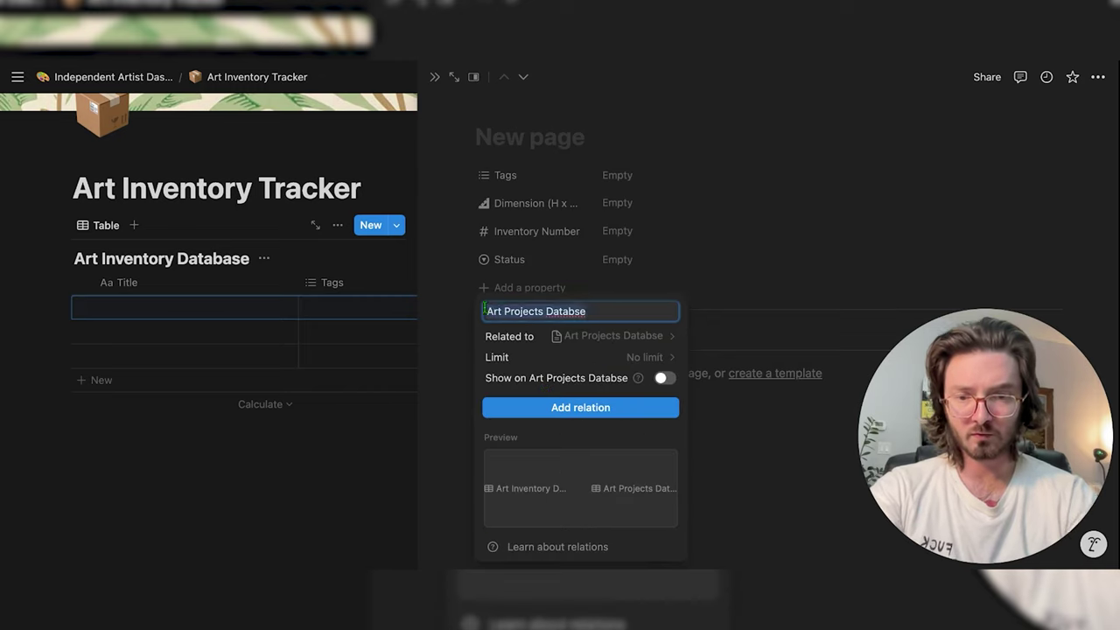
pyautogui.write('Project')
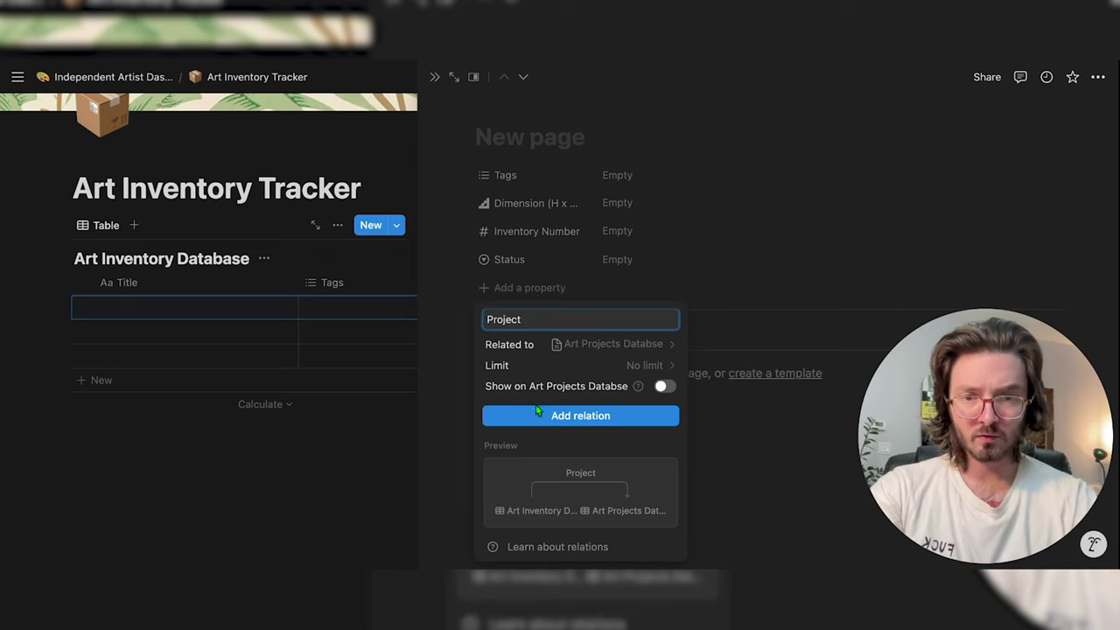
pyautogui.click(580, 416)
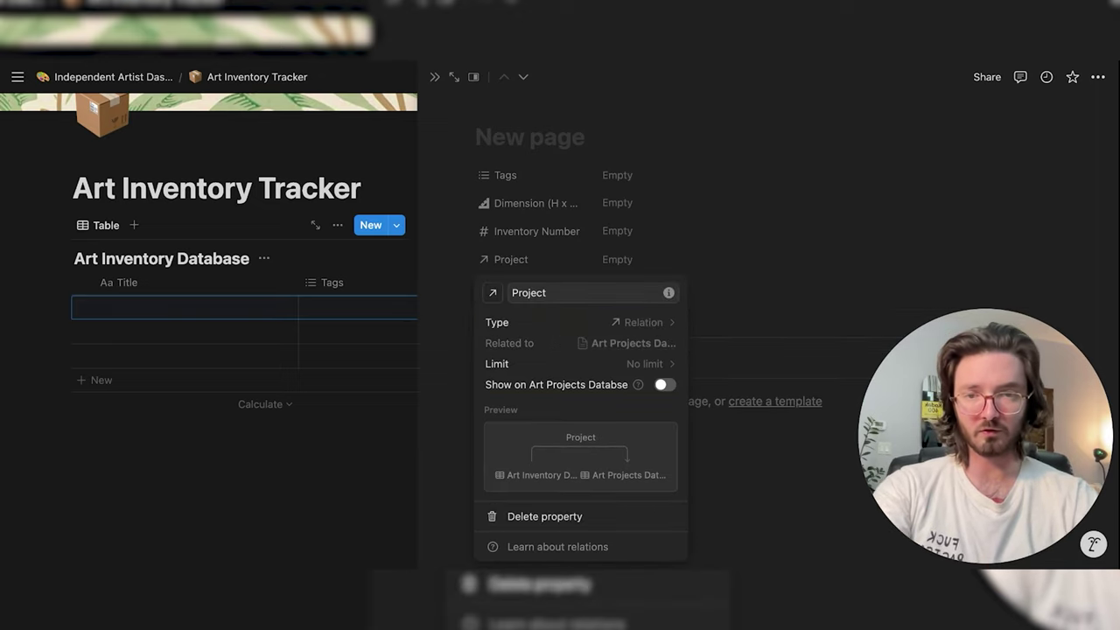
pyautogui.click(493, 295)
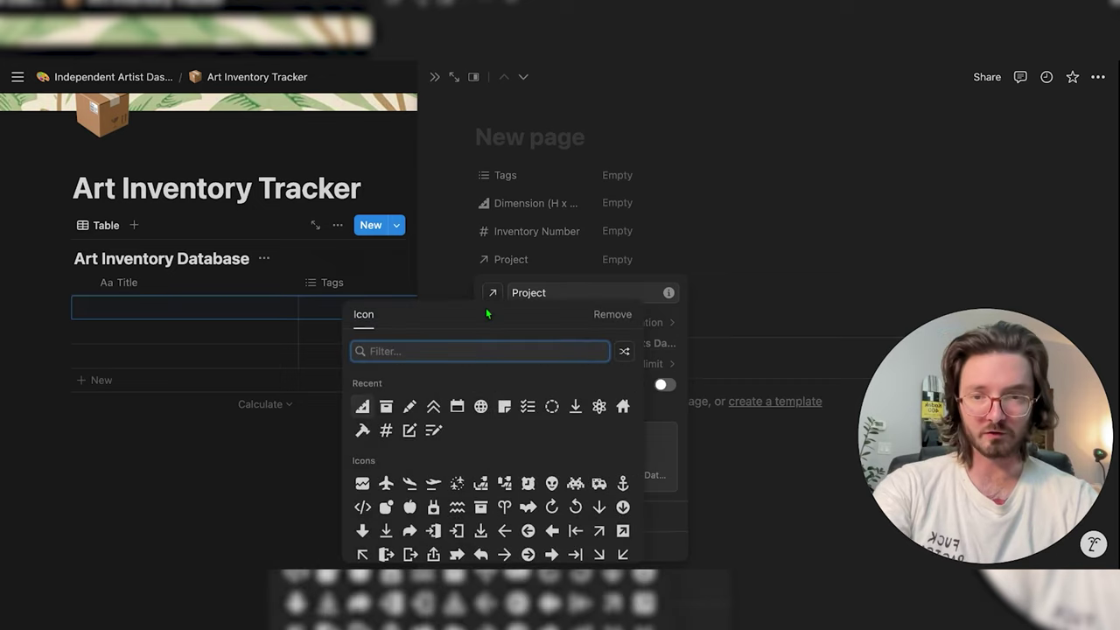
pyautogui.click(410, 408)
pyautogui.click(807, 234)
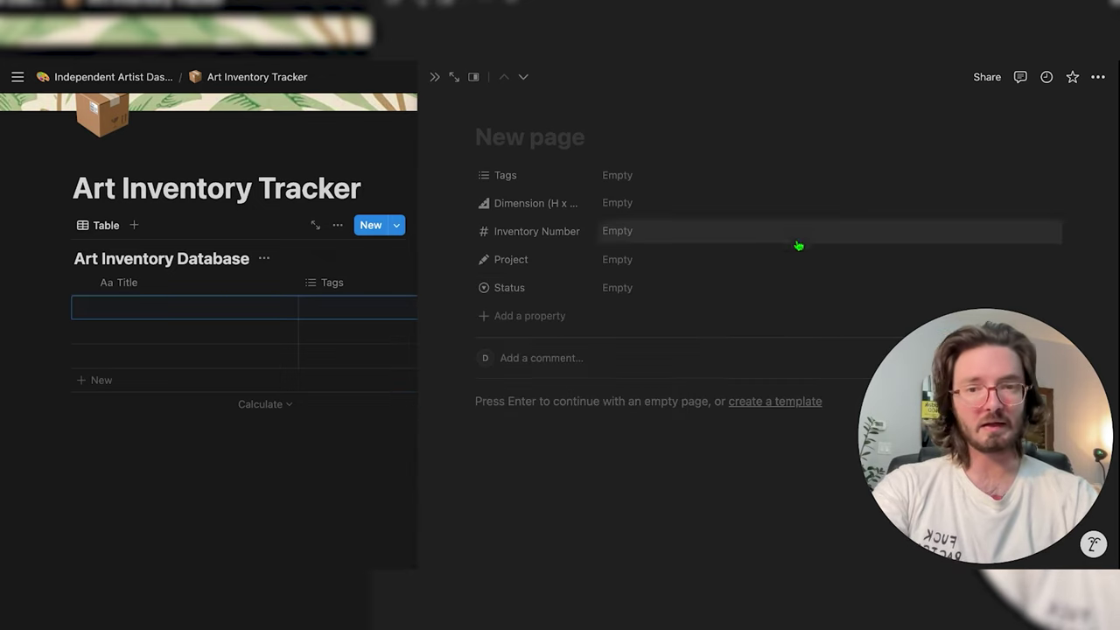
# Add text properties 'Medium' and 'Location', giving Location a house icon
pyautogui.click(531, 324)
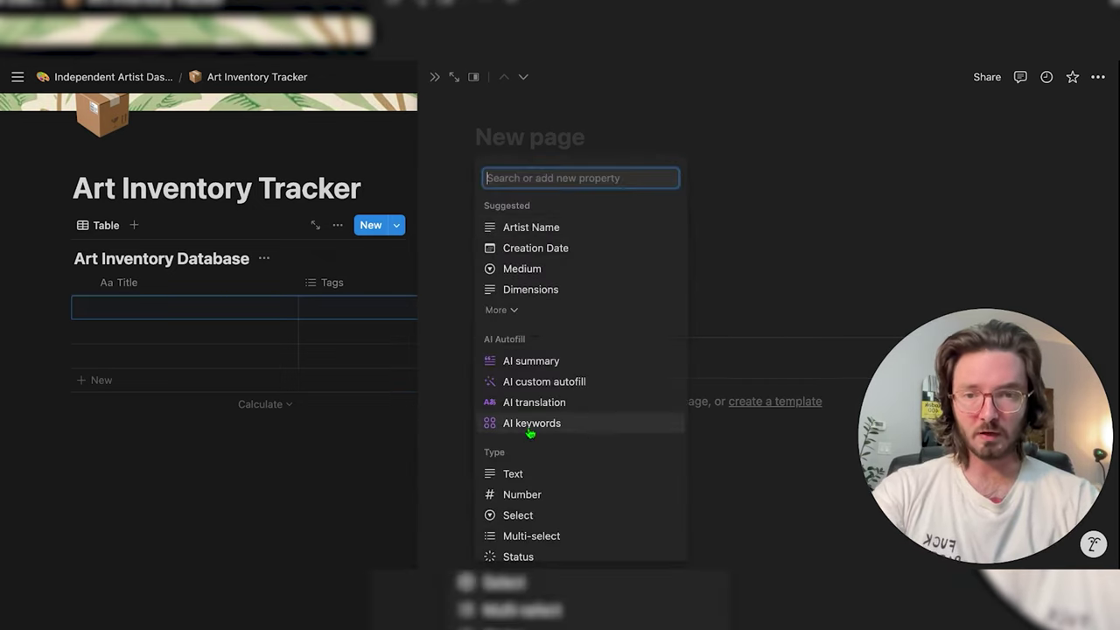
pyautogui.click(521, 474)
pyautogui.write('Medium')
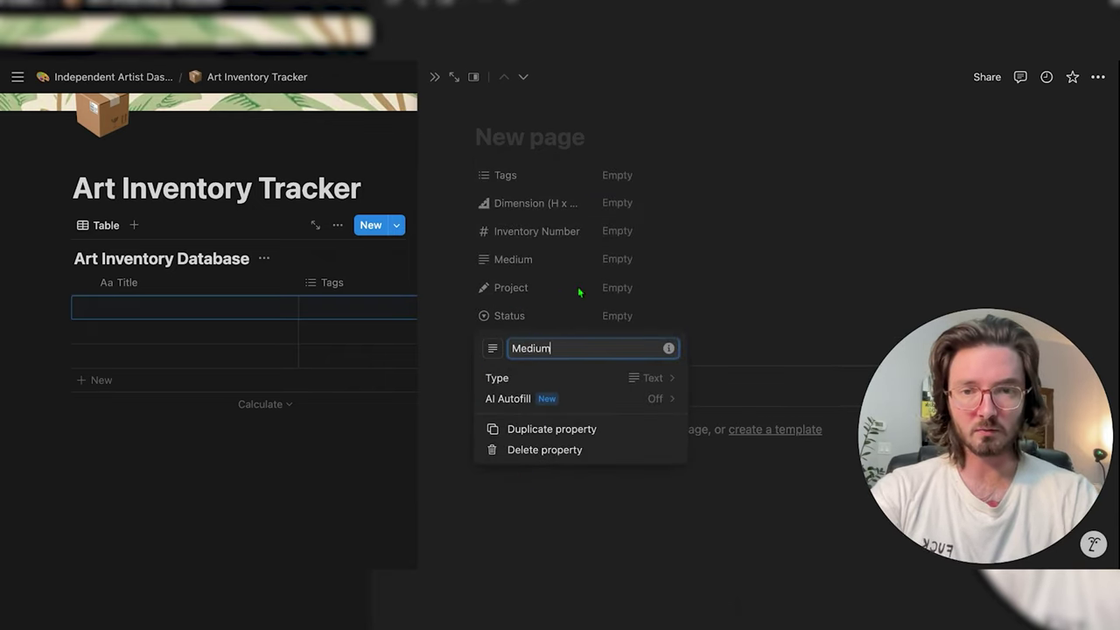
pyautogui.click(543, 377)
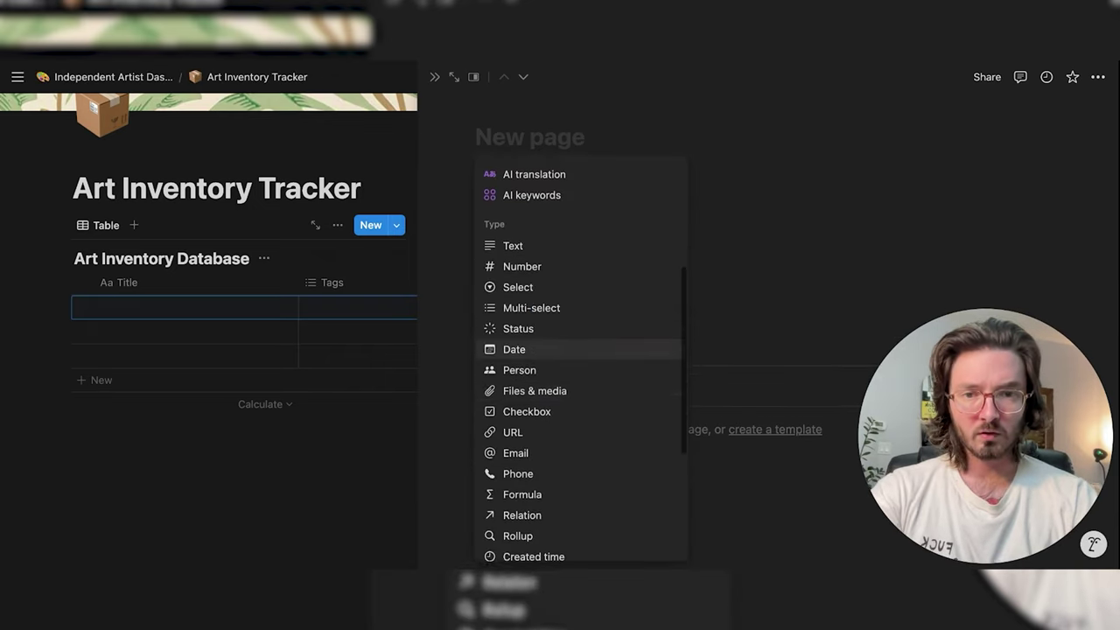
pyautogui.click(512, 254)
pyautogui.write('L')
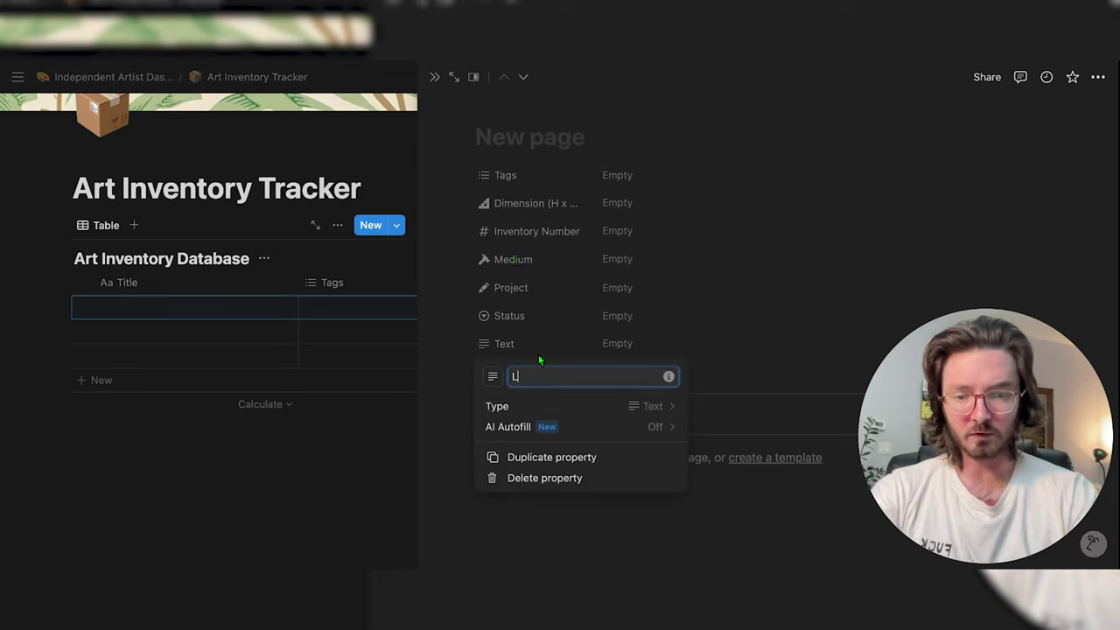
pyautogui.write('ocation')
pyautogui.click(493, 377)
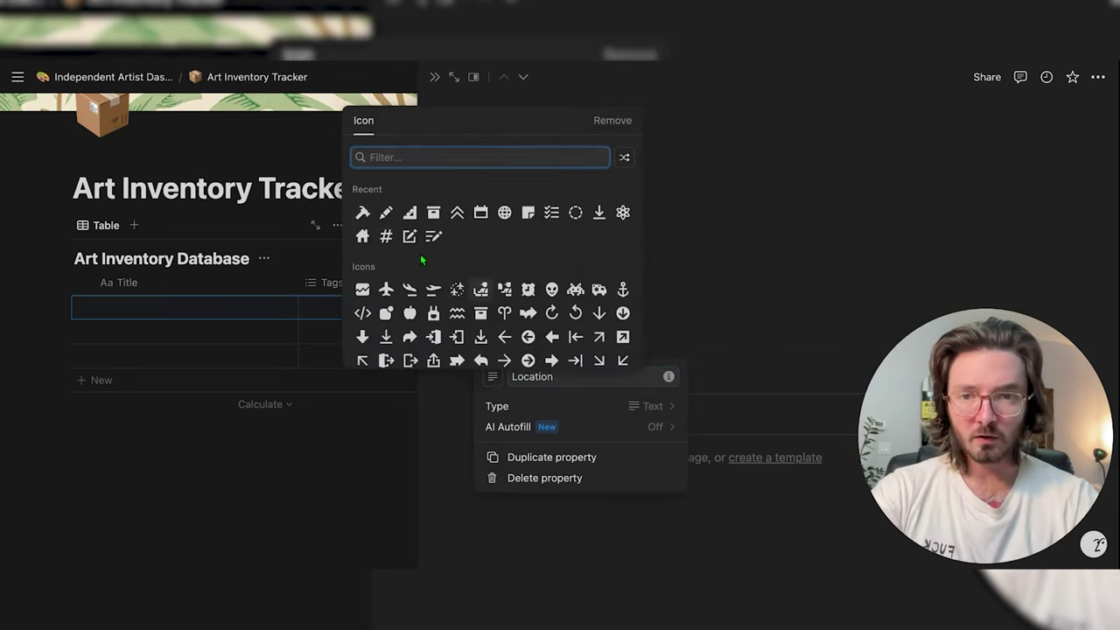
pyautogui.click(362, 236)
pyautogui.click(792, 313)
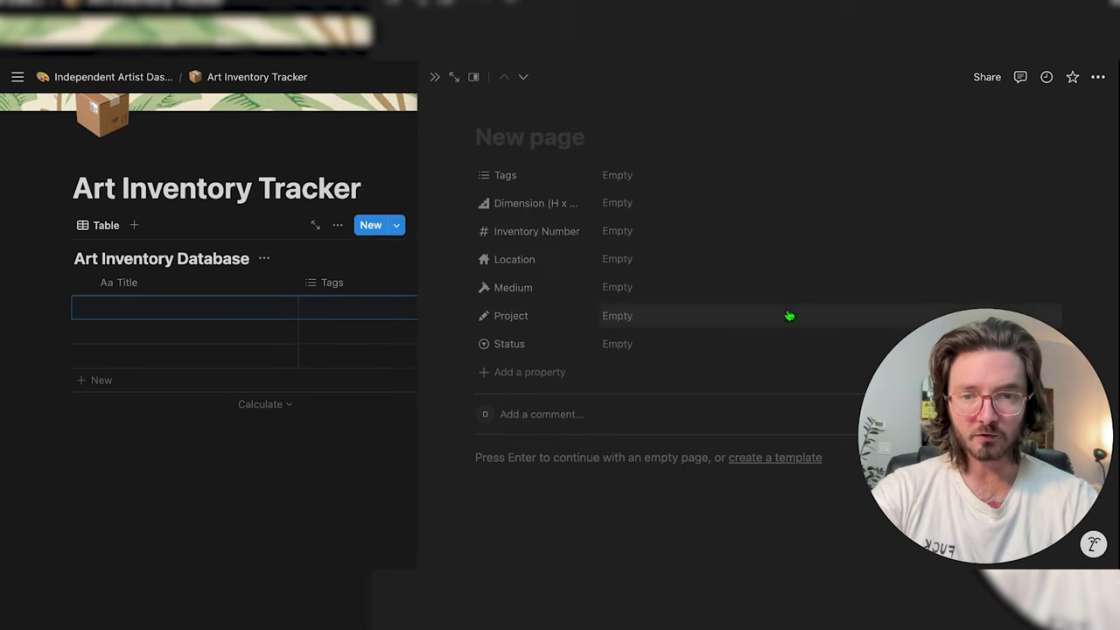
# Add a 'Shipped On' date property with a plane icon
pyautogui.click(529, 372)
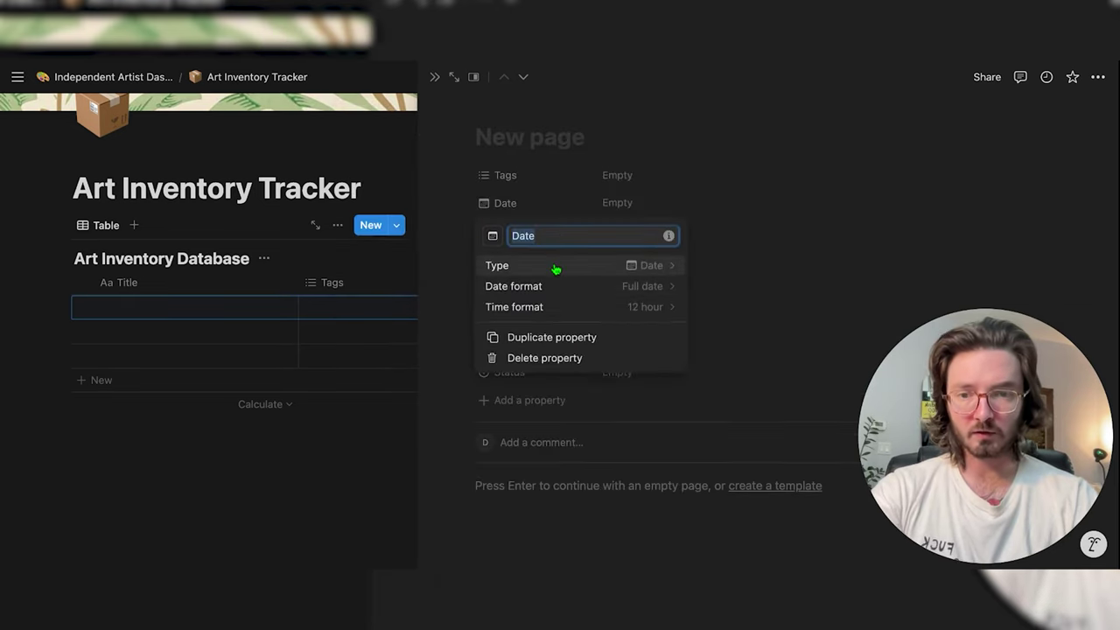
pyautogui.write('Shipped On')
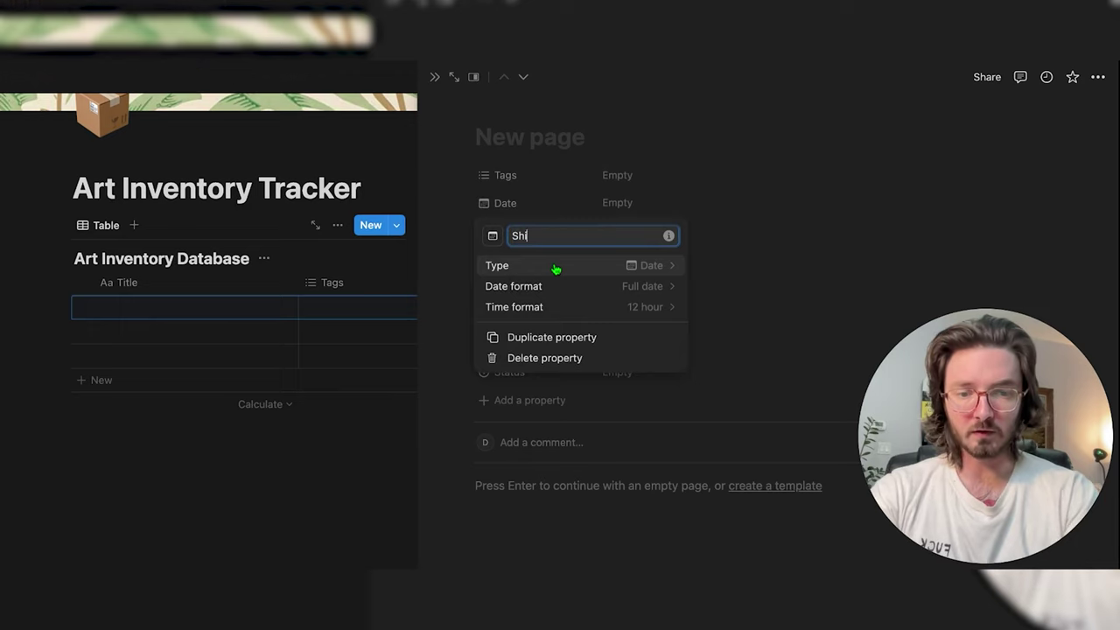
pyautogui.click(492, 235)
pyautogui.write('plane')
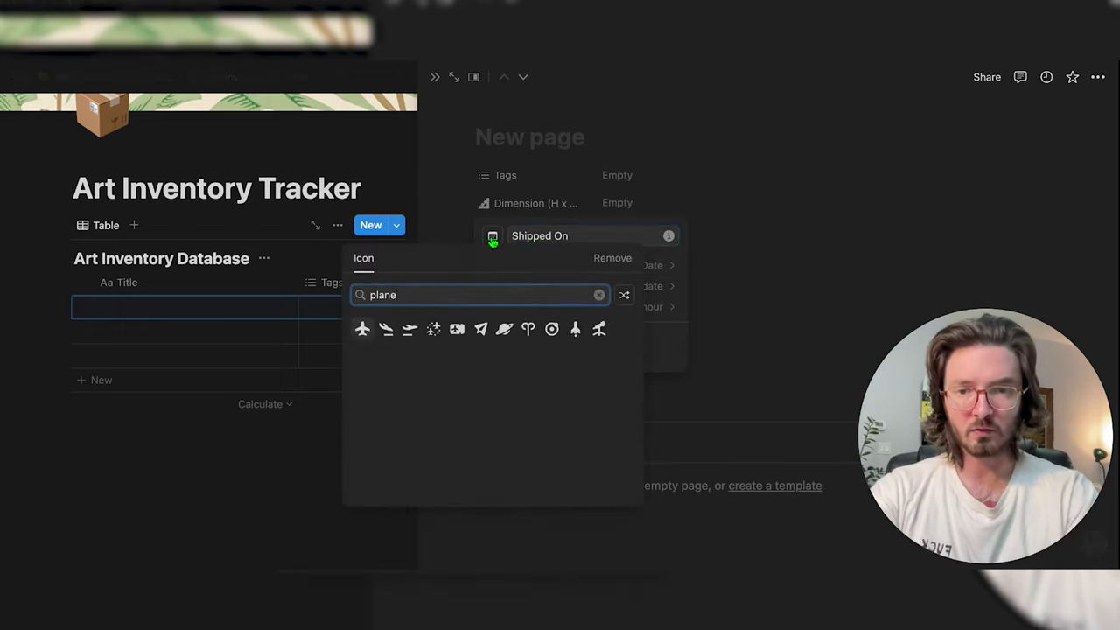
pyautogui.click(409, 329)
pyautogui.click(771, 240)
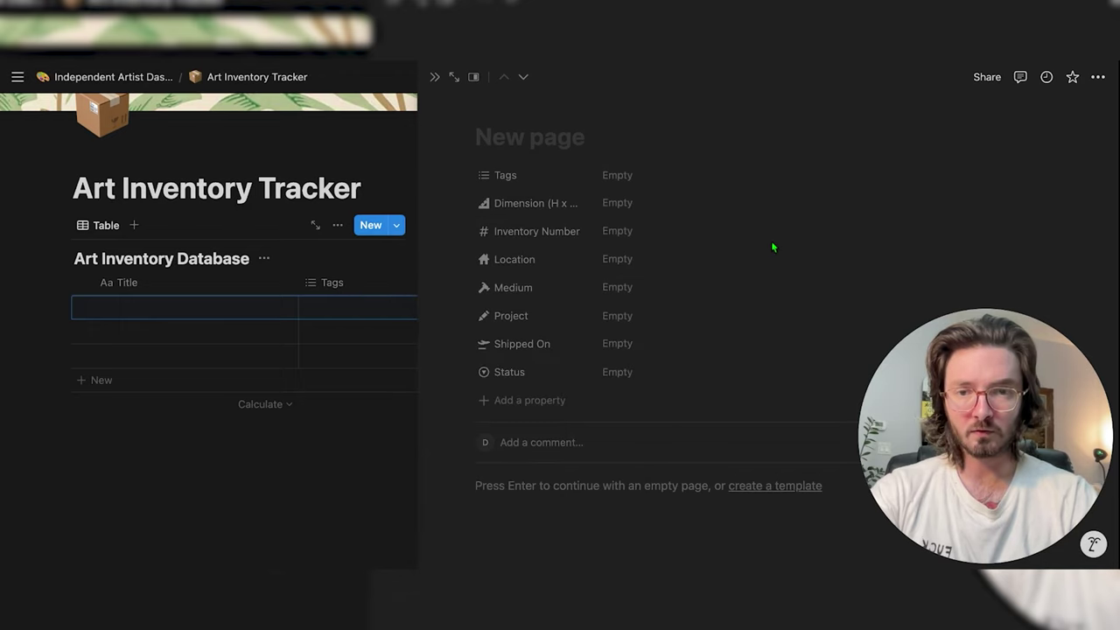
# Duplicate the Shipped On property as 'Expected Delivery Date' with a plane icon
pyautogui.click(466, 344)
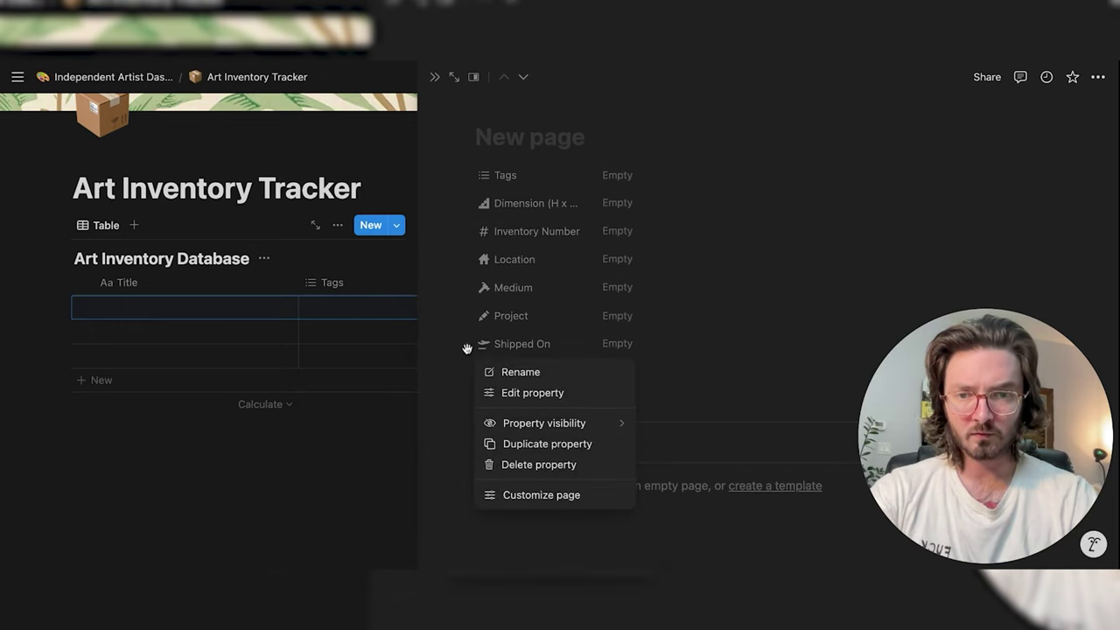
pyautogui.click(538, 444)
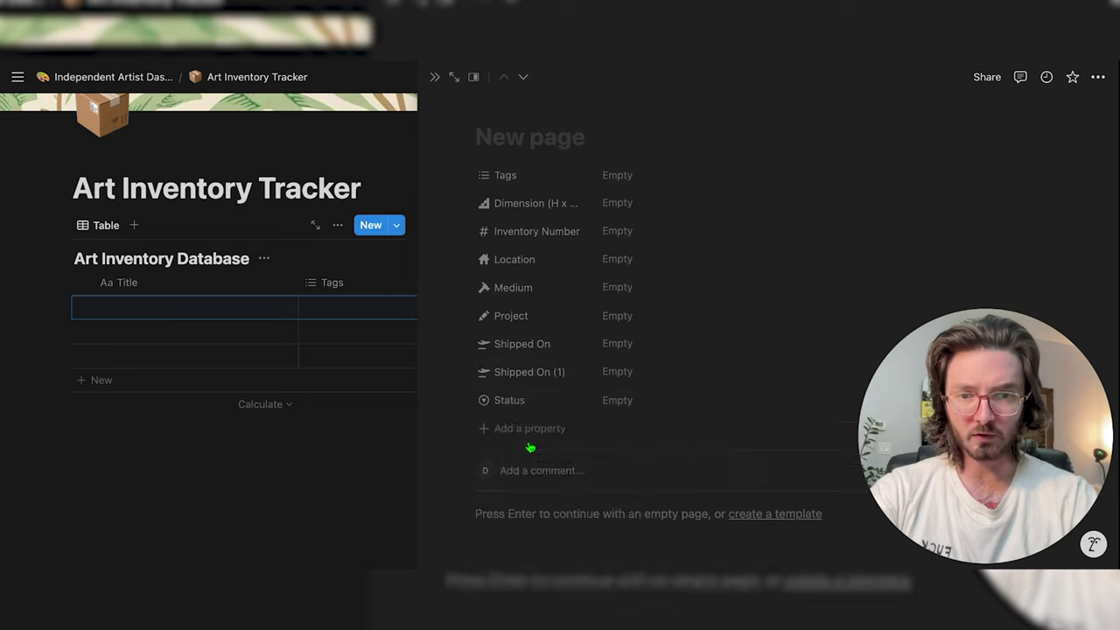
pyautogui.click(534, 380)
pyautogui.click(528, 403)
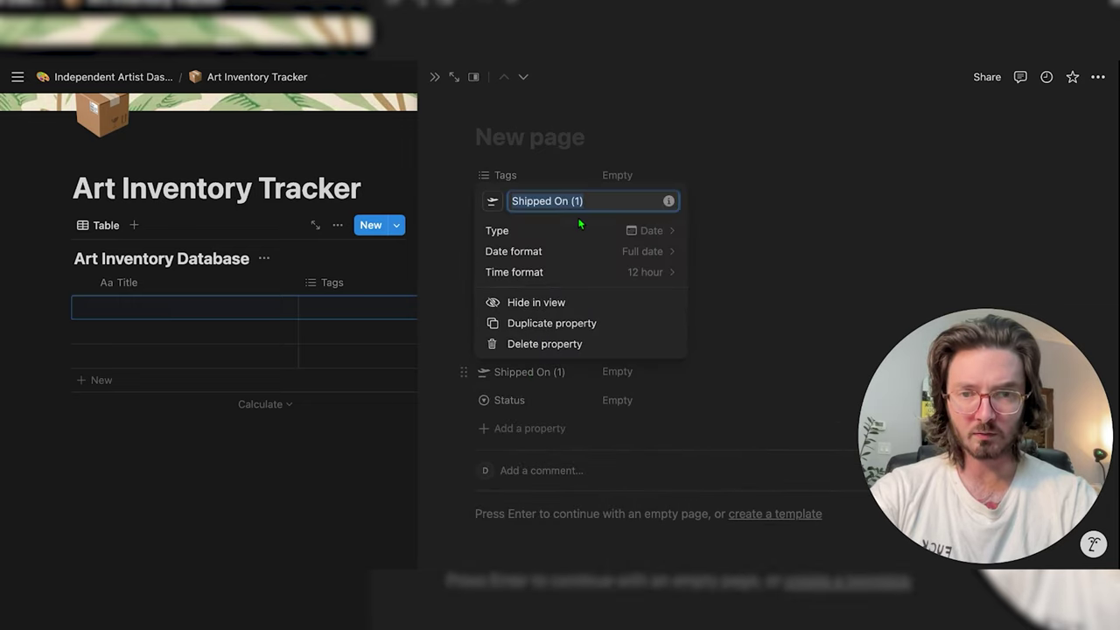
pyautogui.write('Expected Delivery date')
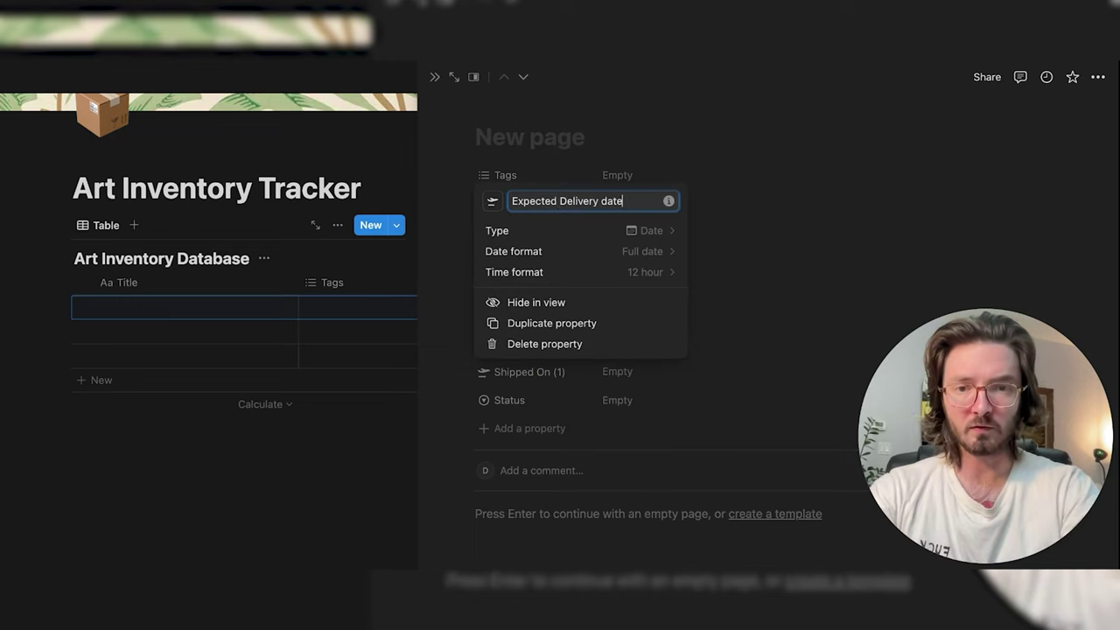
pyautogui.click(492, 201)
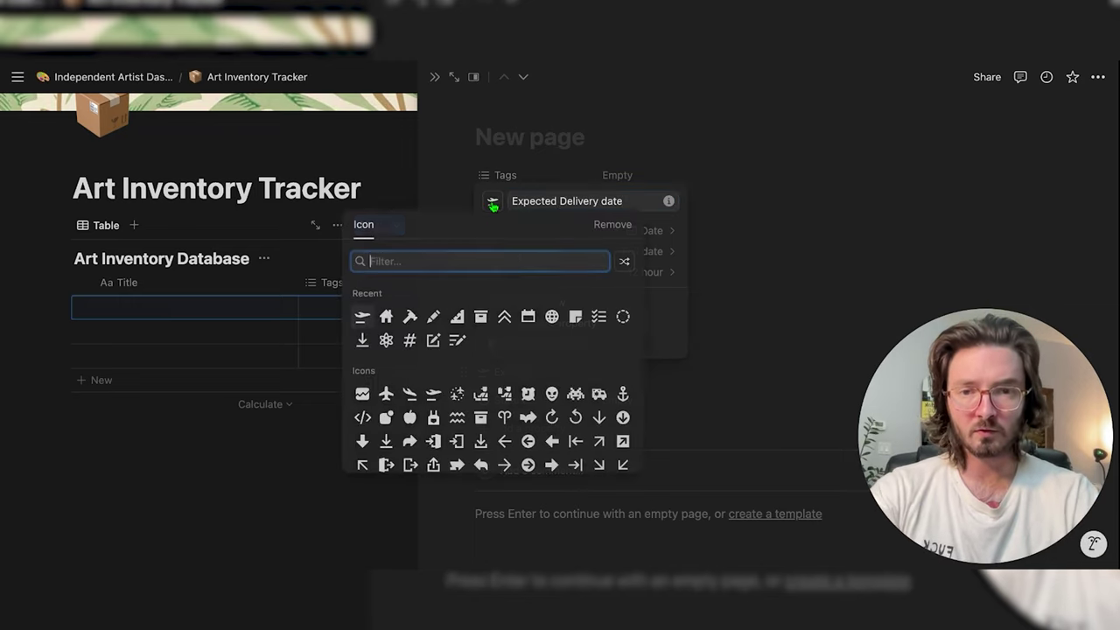
pyautogui.write('plane')
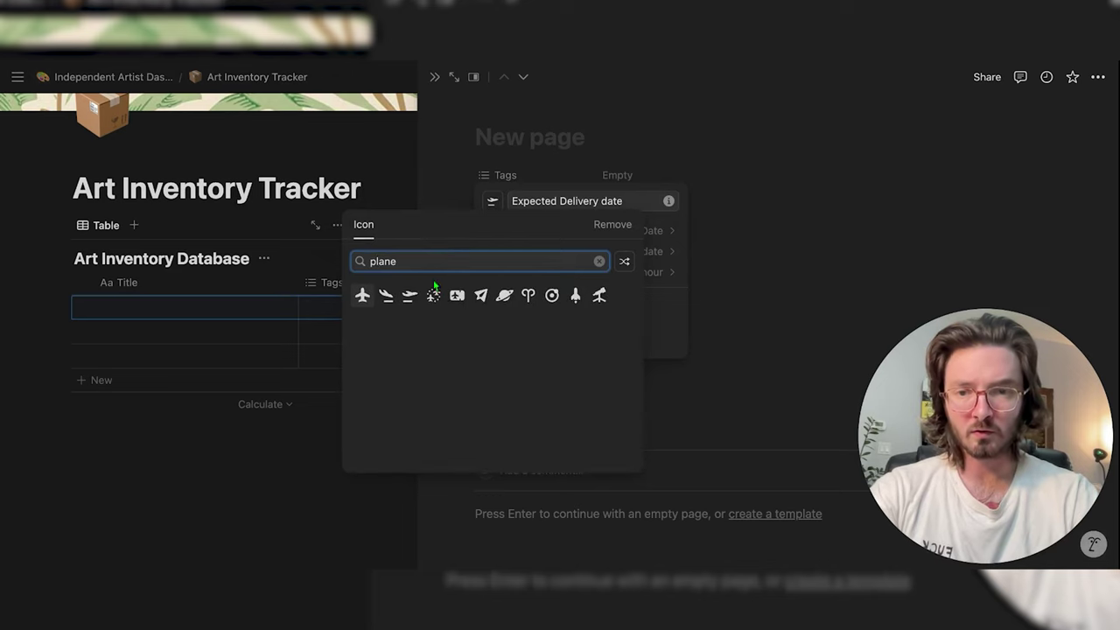
pyautogui.click(389, 298)
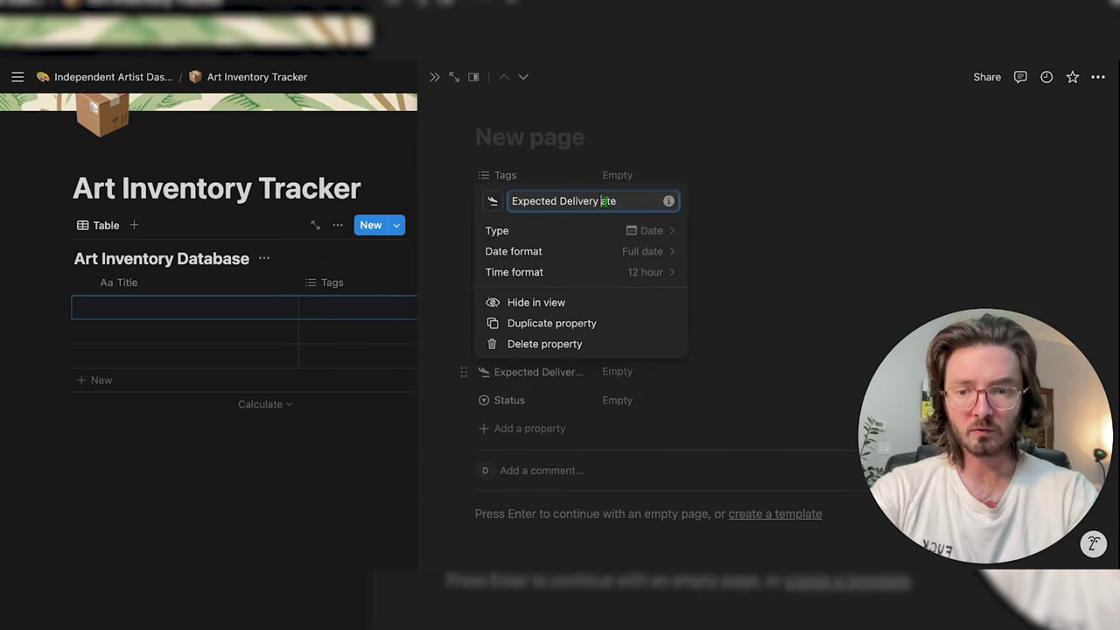
pyautogui.write('D')
pyautogui.click(805, 180)
# Add a Number property named 'Quantity'
pyautogui.click(520, 428)
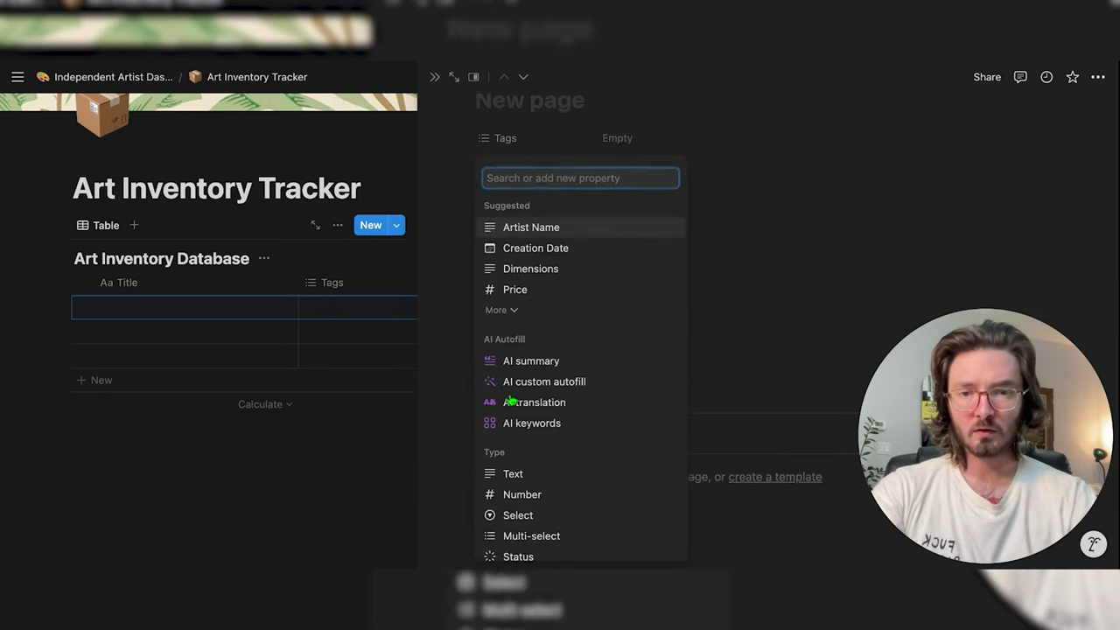
pyautogui.scroll(-2, 512, 385)
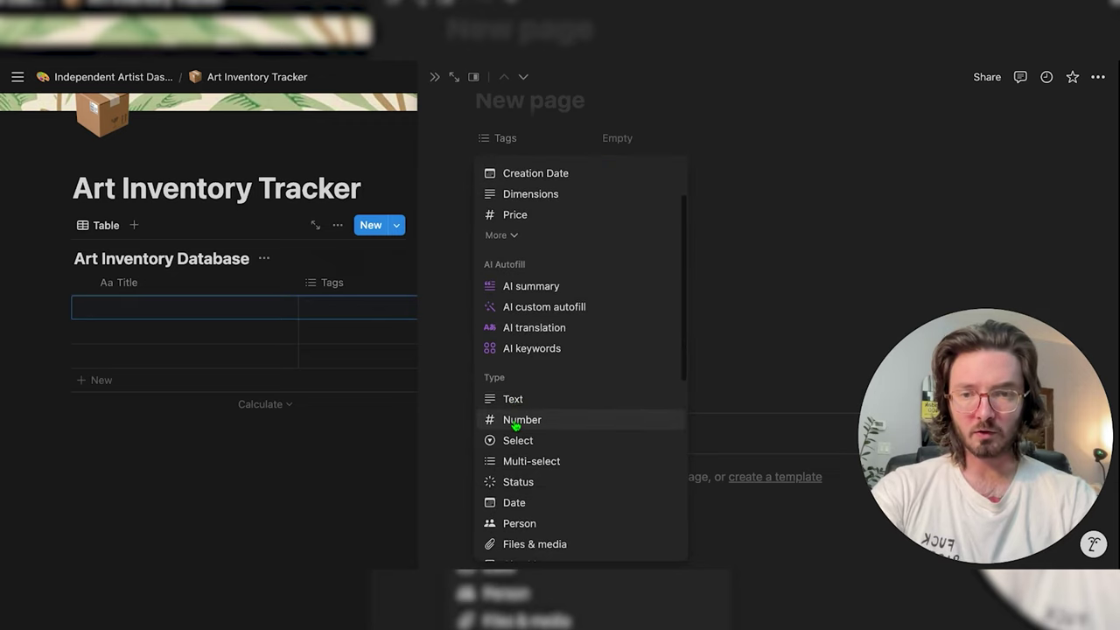
pyautogui.click(515, 420)
pyautogui.write('Quantity')
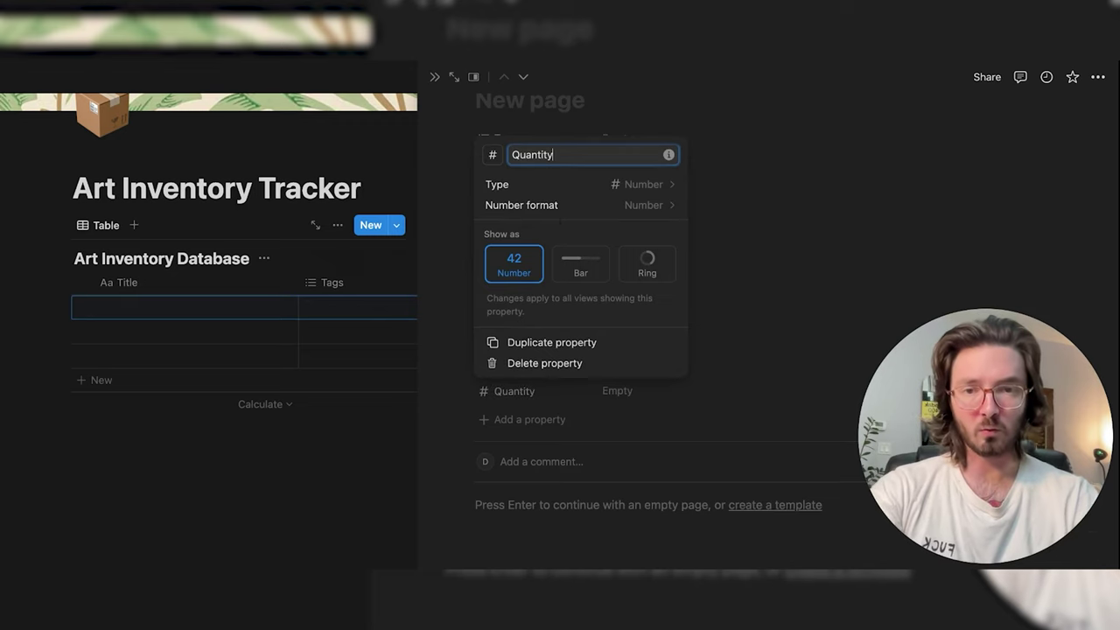
pyautogui.click(787, 282)
# Add a 'Cost' Number property formatted as US Dollar with a money icon
pyautogui.scroll(-1, 482, 338)
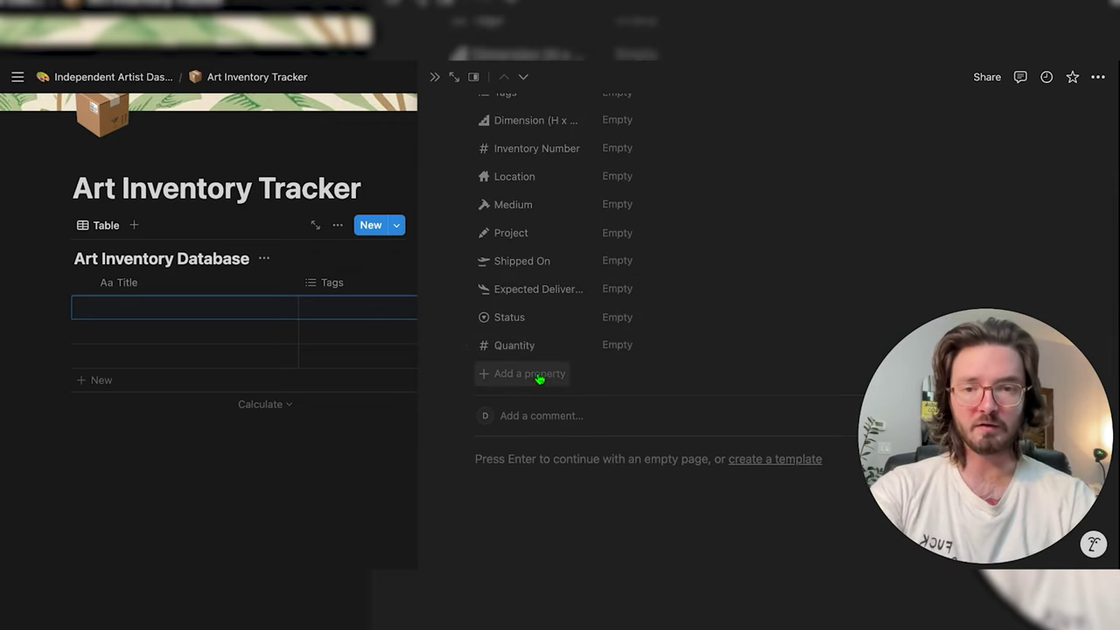
pyautogui.click(538, 378)
pyautogui.scroll(-3, 538, 385)
pyautogui.click(533, 392)
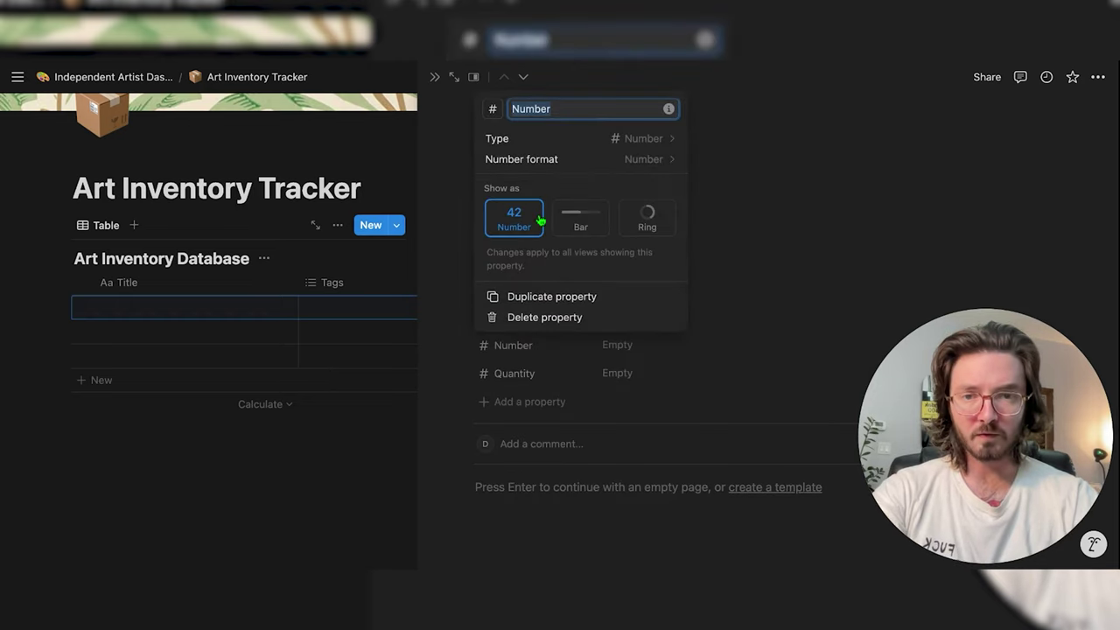
pyautogui.click(632, 159)
pyautogui.click(597, 280)
pyautogui.click(569, 107)
pyautogui.write('Cost')
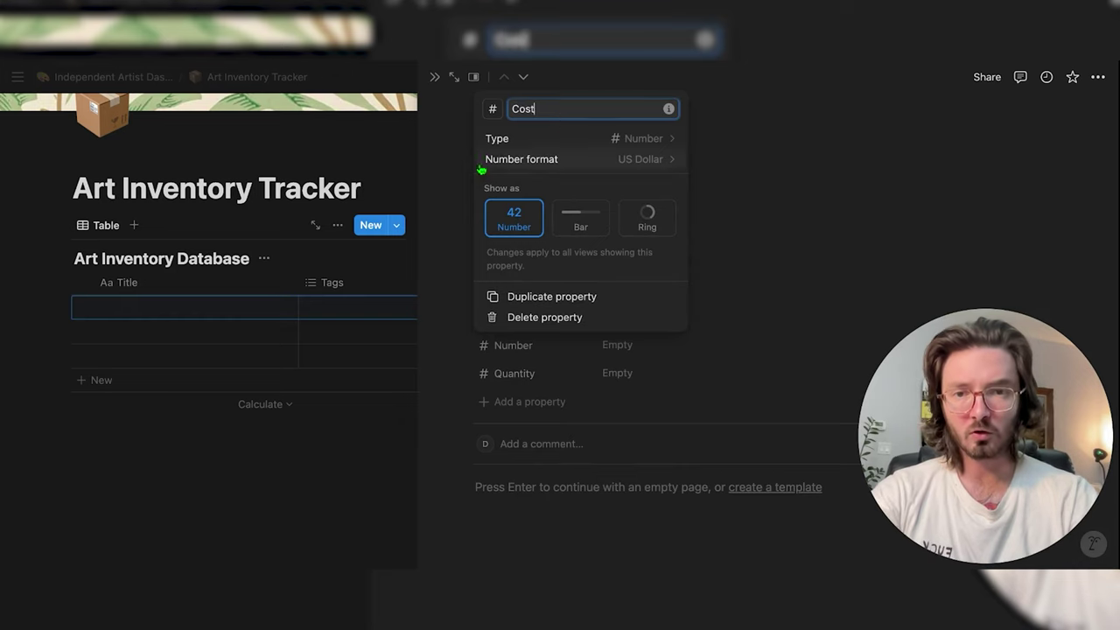
pyautogui.click(493, 108)
pyautogui.write('money')
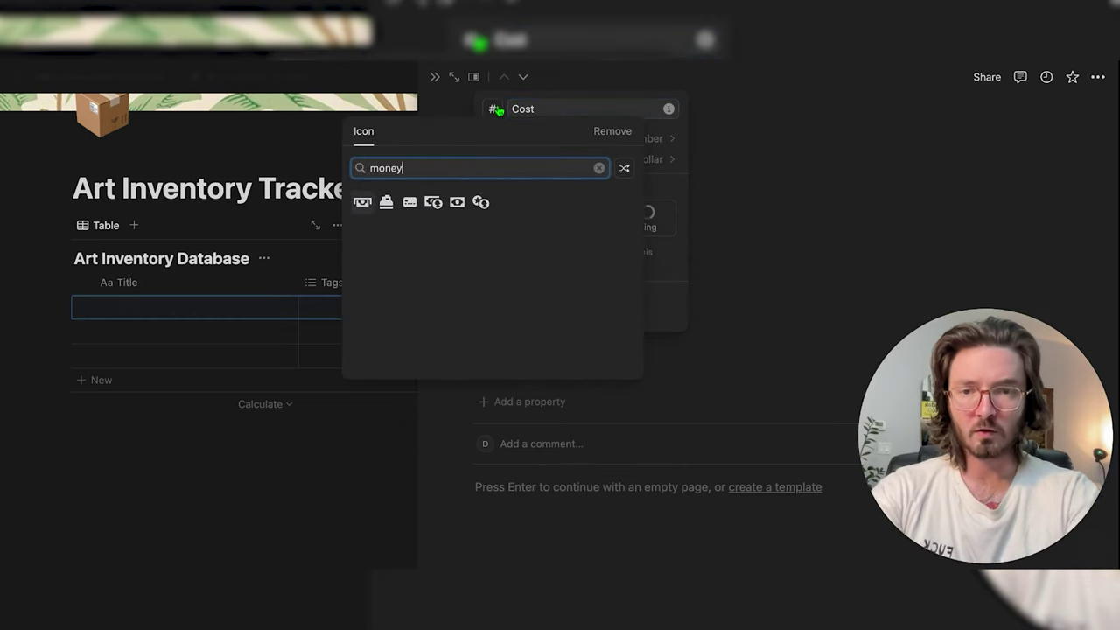
pyautogui.click(362, 202)
pyautogui.click(787, 284)
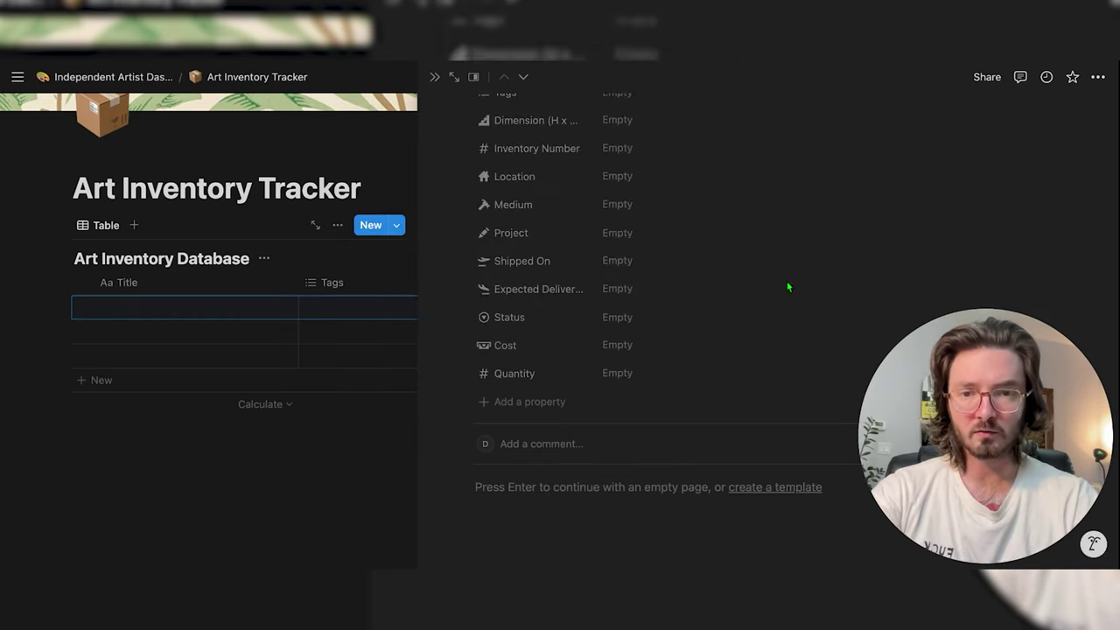
# Add a URL property named 'Website' and return to the full table
pyautogui.click(504, 402)
pyautogui.scroll(-3, 560, 402)
pyautogui.scroll(-2, 536, 411)
pyautogui.click(514, 442)
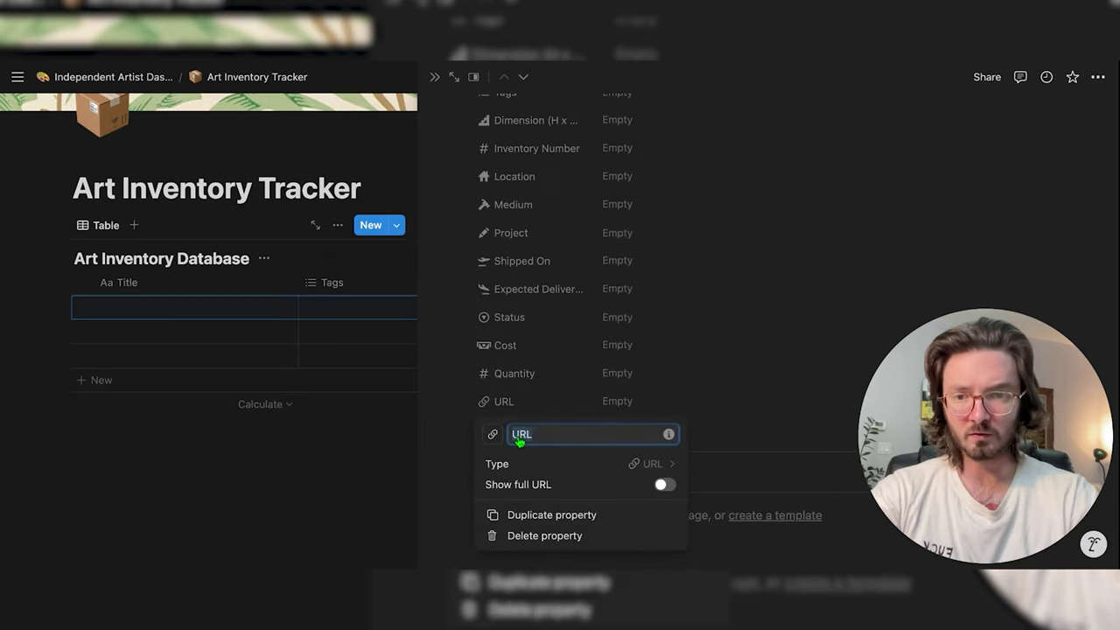
pyautogui.write('Websi')
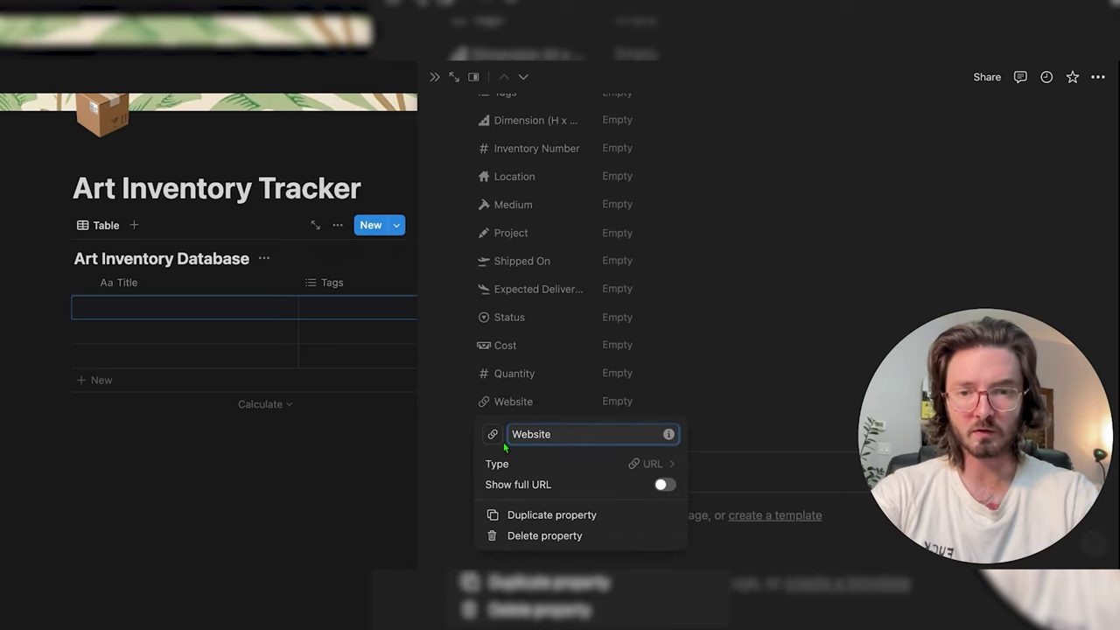
pyautogui.write('te')
pyautogui.click(784, 285)
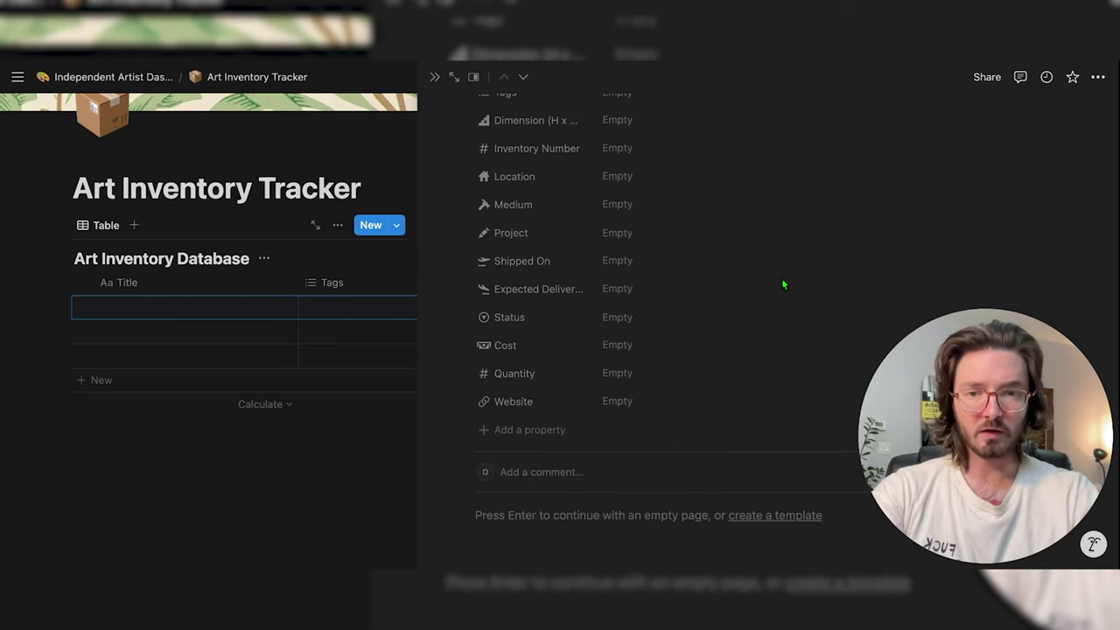
pyautogui.click(435, 79)
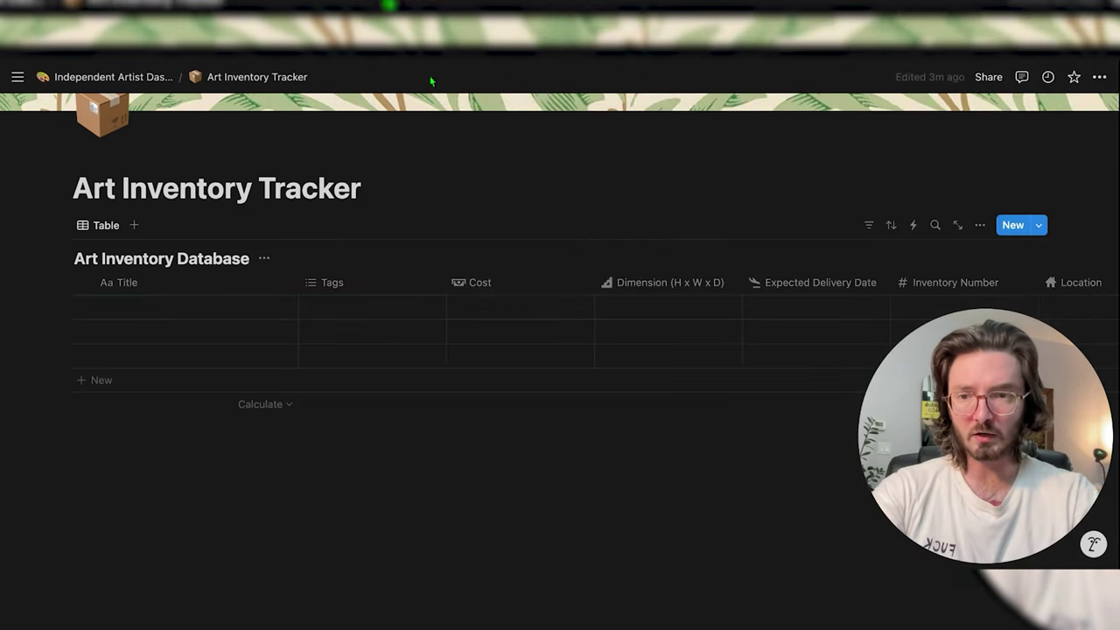
# Hide the Art Inventory Database title and add a Calendar view
pyautogui.click(265, 260)
pyautogui.click(248, 333)
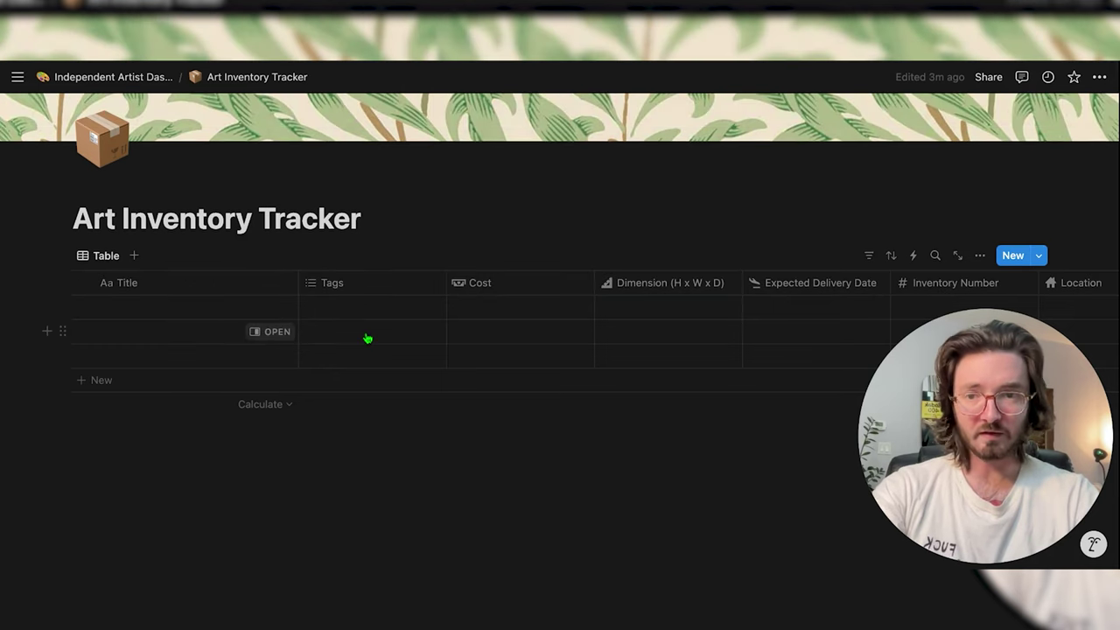
pyautogui.click(136, 254)
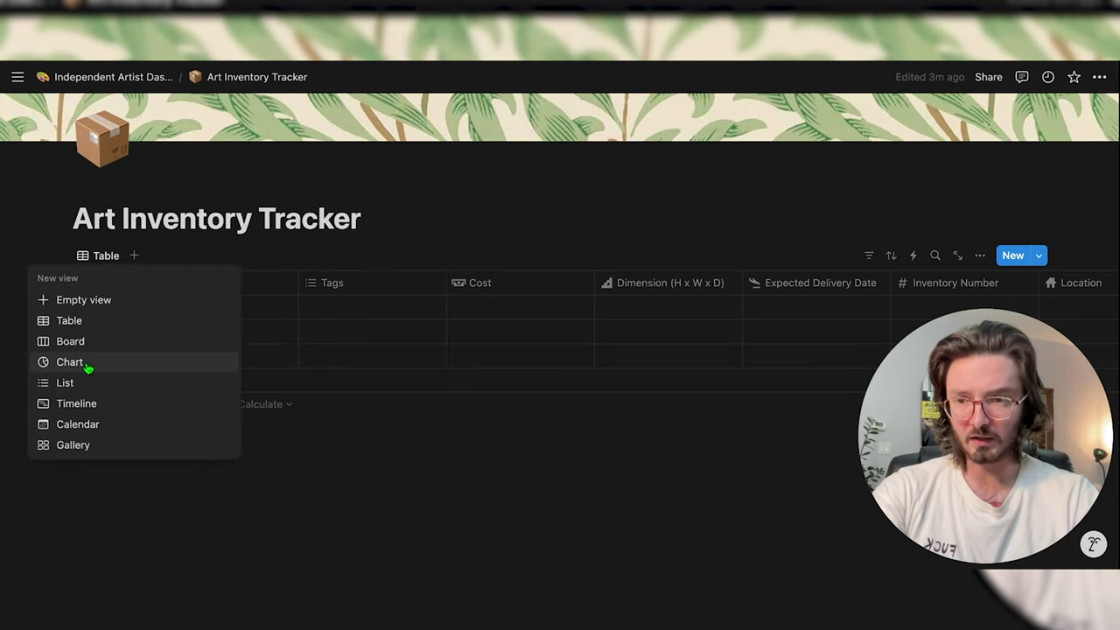
pyautogui.click(78, 424)
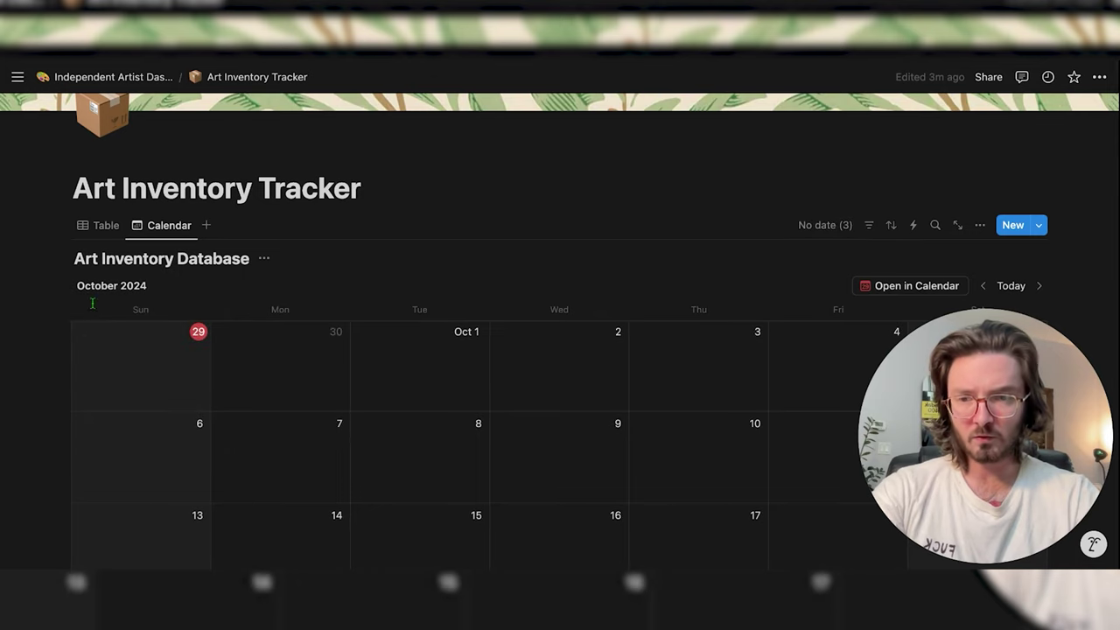
# Filter the calendar to Status In Transit, then return to the table and open its first row
pyautogui.click(868, 225)
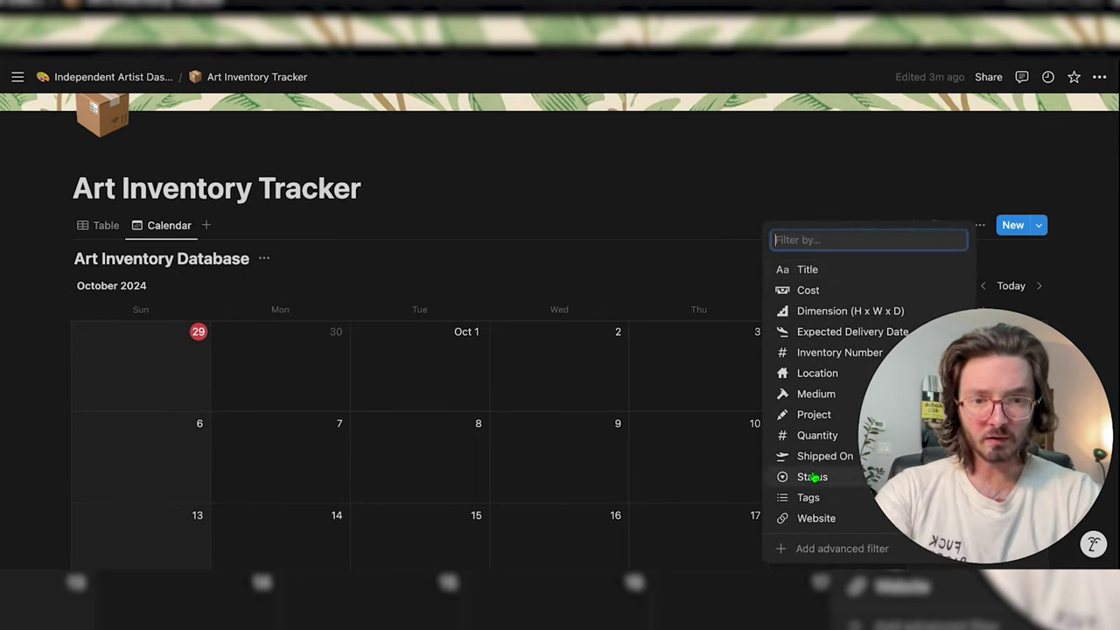
pyautogui.click(814, 477)
pyautogui.click(64, 424)
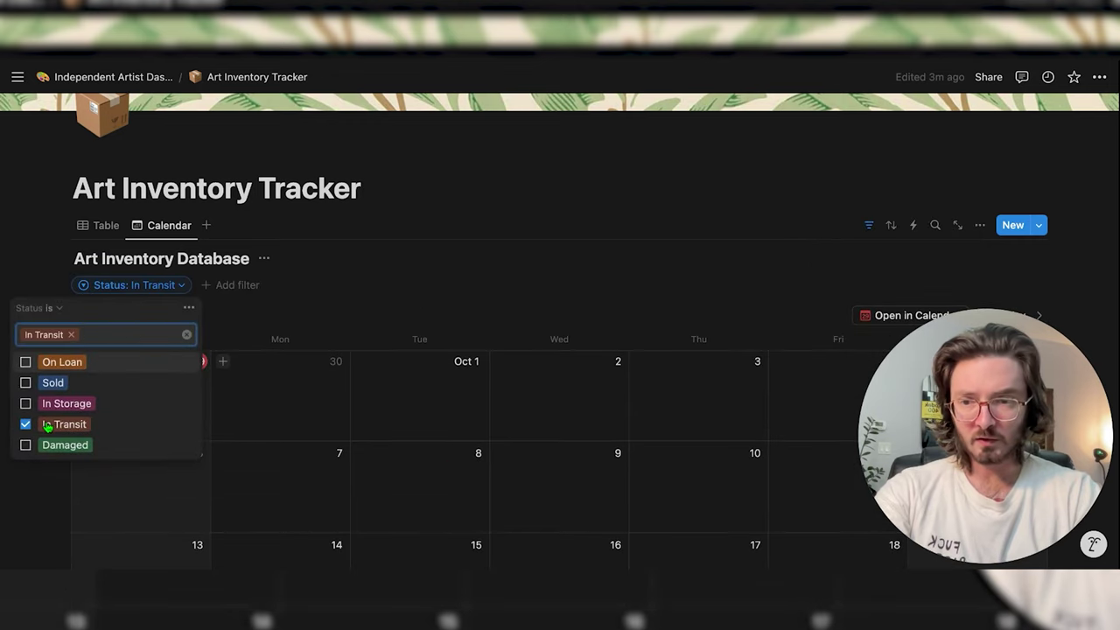
pyautogui.click(418, 223)
pyautogui.click(104, 225)
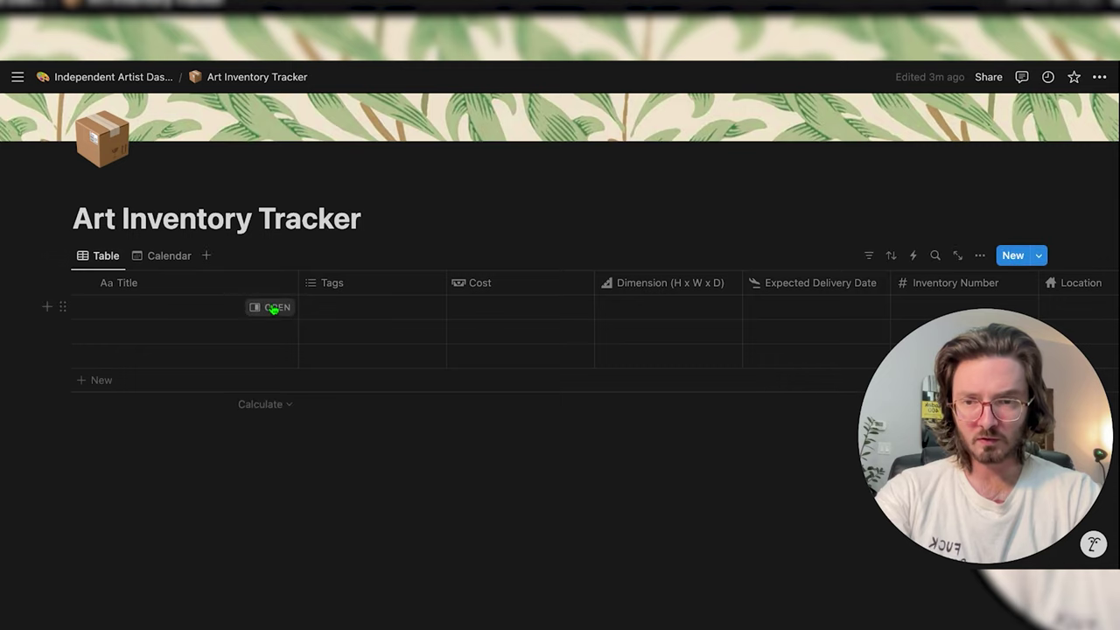
pyautogui.click(271, 307)
# Title the first row 'New Entry' with Status In Transit and Expected Delivery October 2, 2024
pyautogui.write('New Entry')
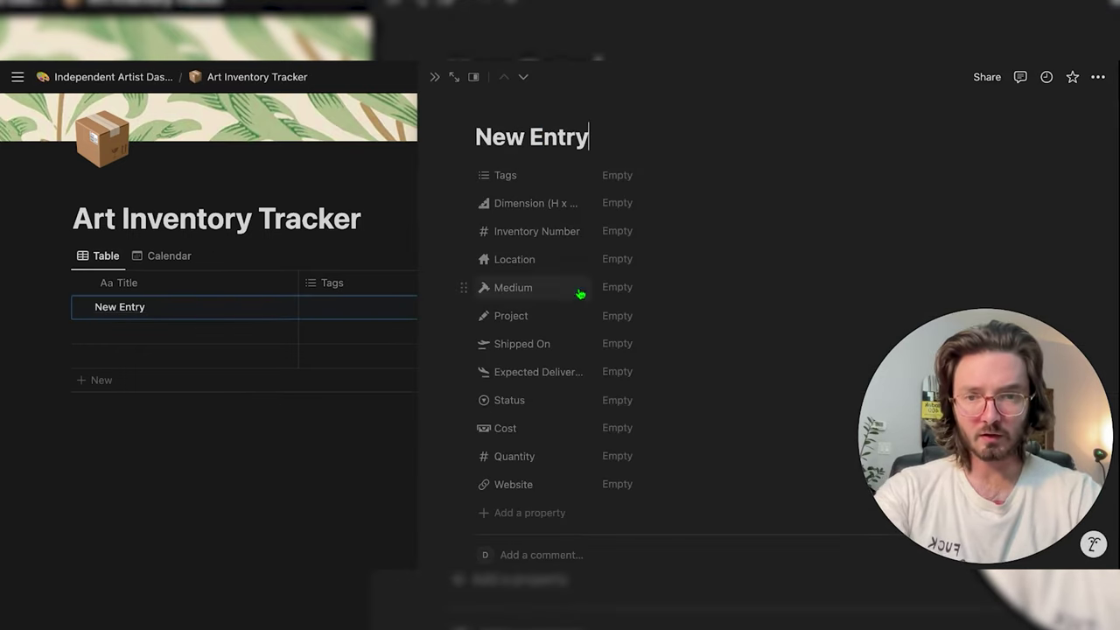
pyautogui.scroll(-3, 623, 301)
pyautogui.click(616, 302)
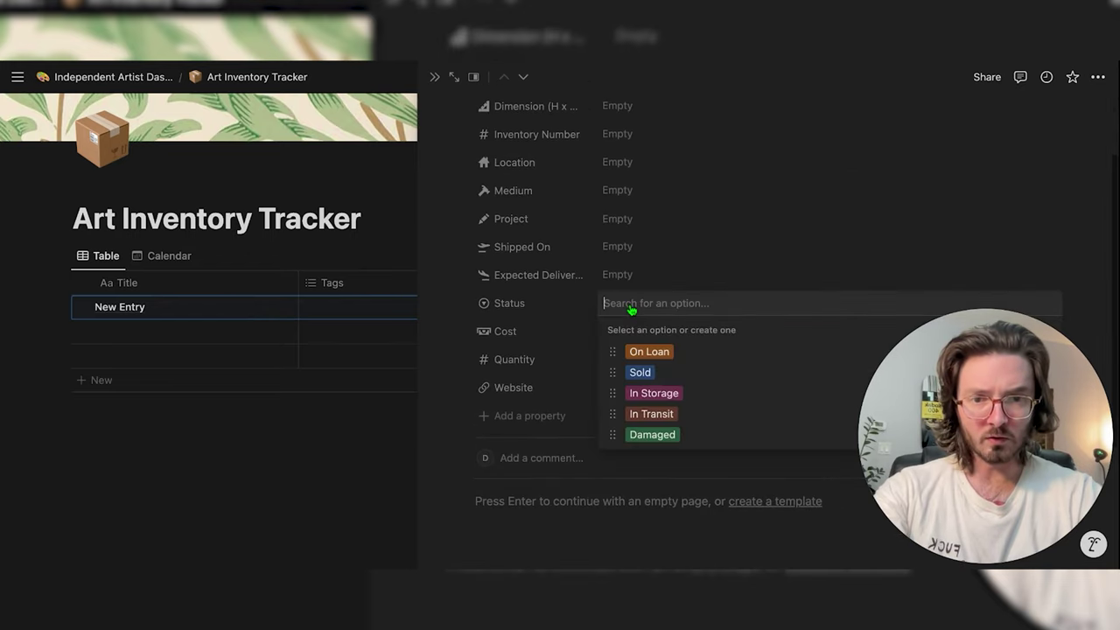
pyautogui.click(651, 413)
pyautogui.click(620, 276)
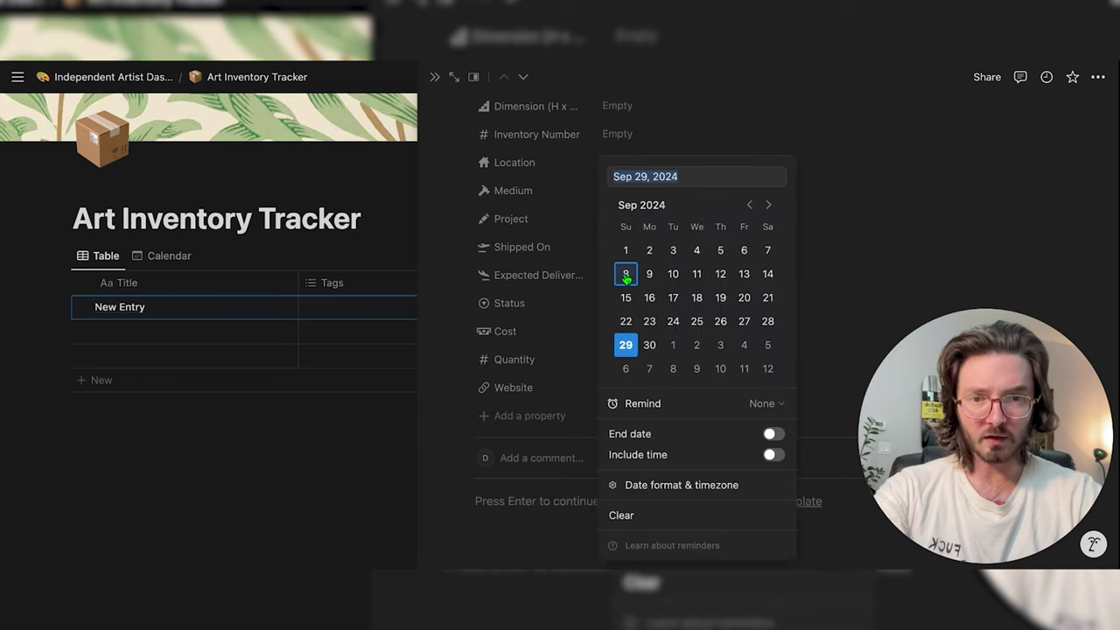
pyautogui.click(697, 345)
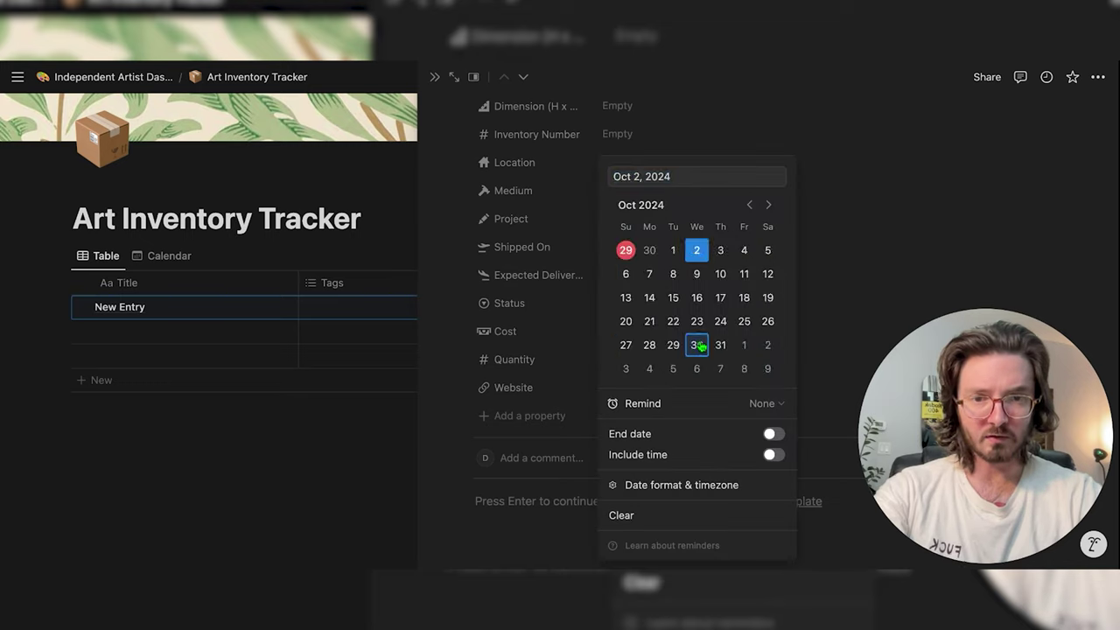
pyautogui.press('Escape')
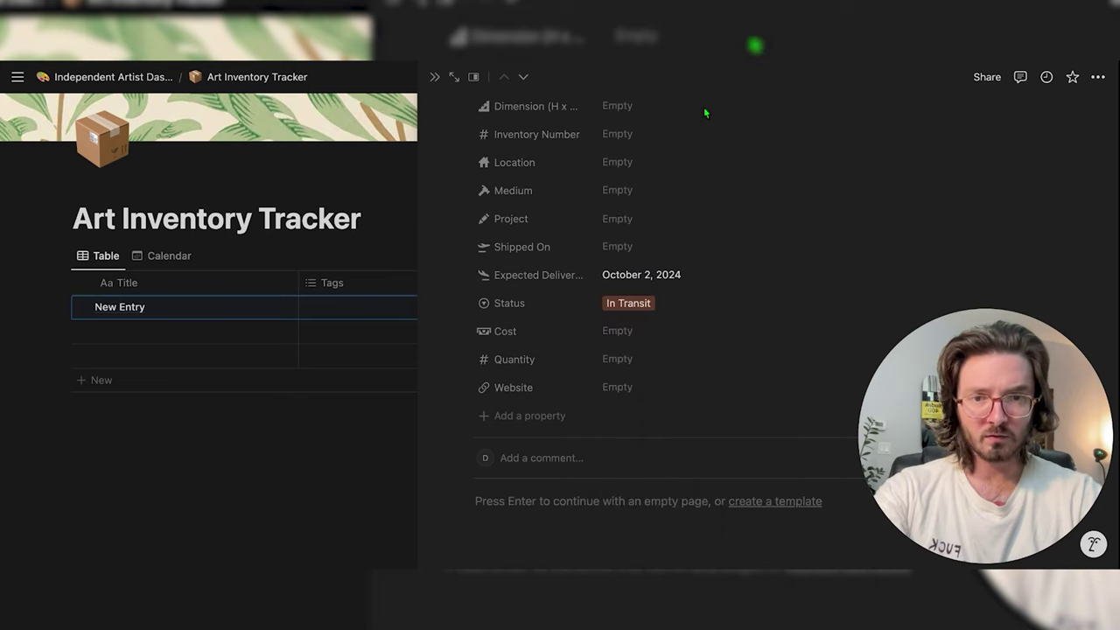
pyautogui.press('Escape')
pyautogui.click(162, 256)
# Make the calendar place entries by Expected Delivery Date
pyautogui.scroll(-2, 153, 265)
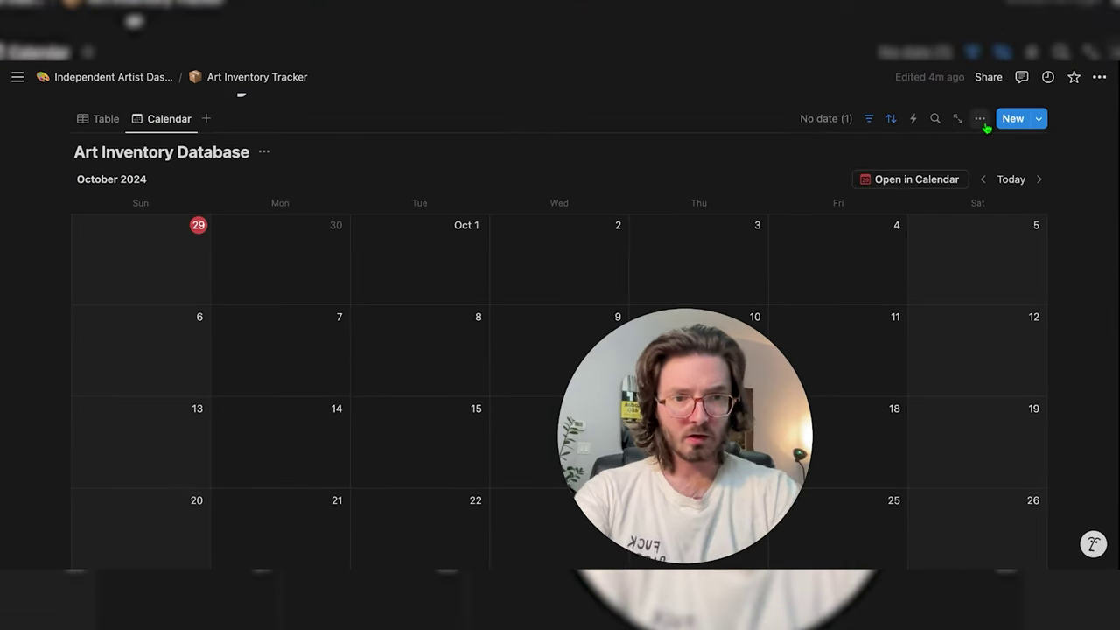
pyautogui.click(981, 150)
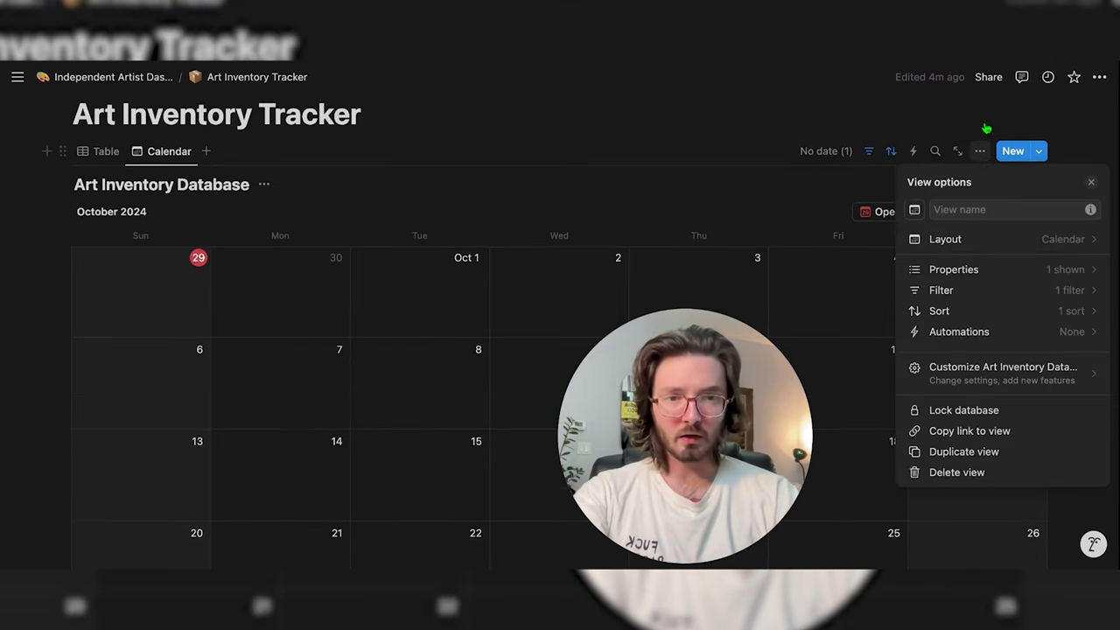
pyautogui.click(1010, 243)
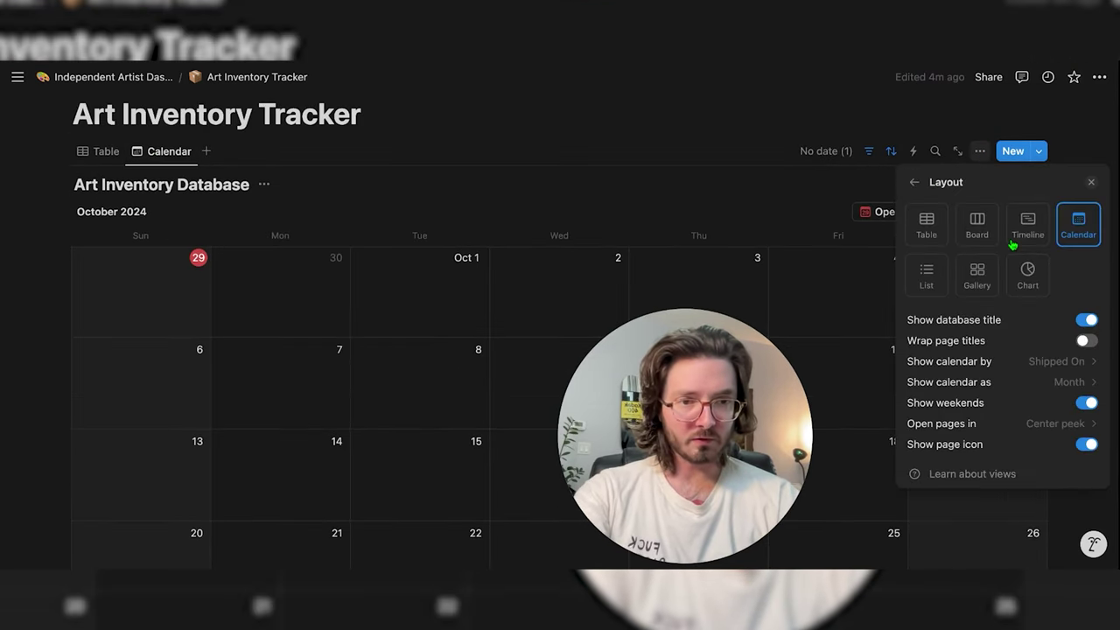
pyautogui.click(968, 366)
pyautogui.click(973, 436)
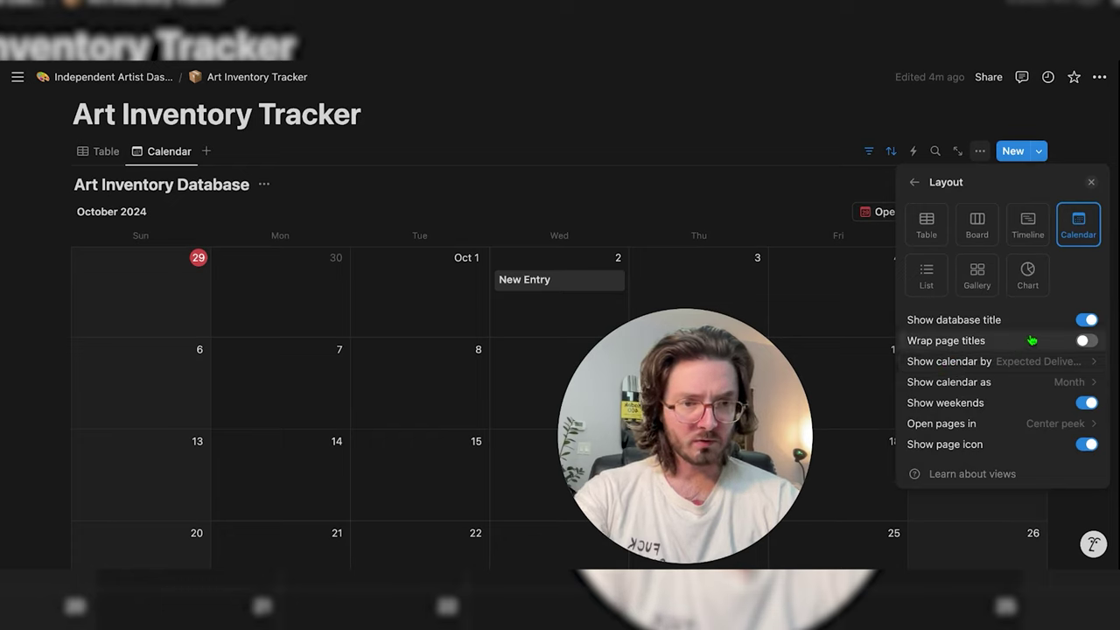
# Show Shipped On and Expected Delivery Date on calendar entries, with Shipped On listed first
pyautogui.click(914, 182)
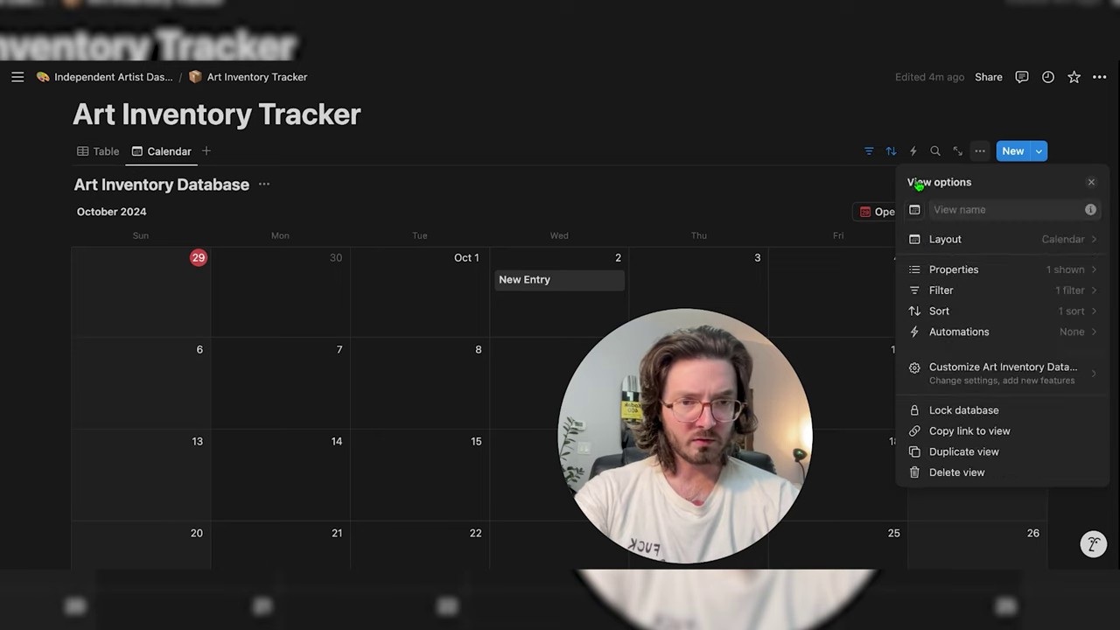
pyautogui.click(989, 268)
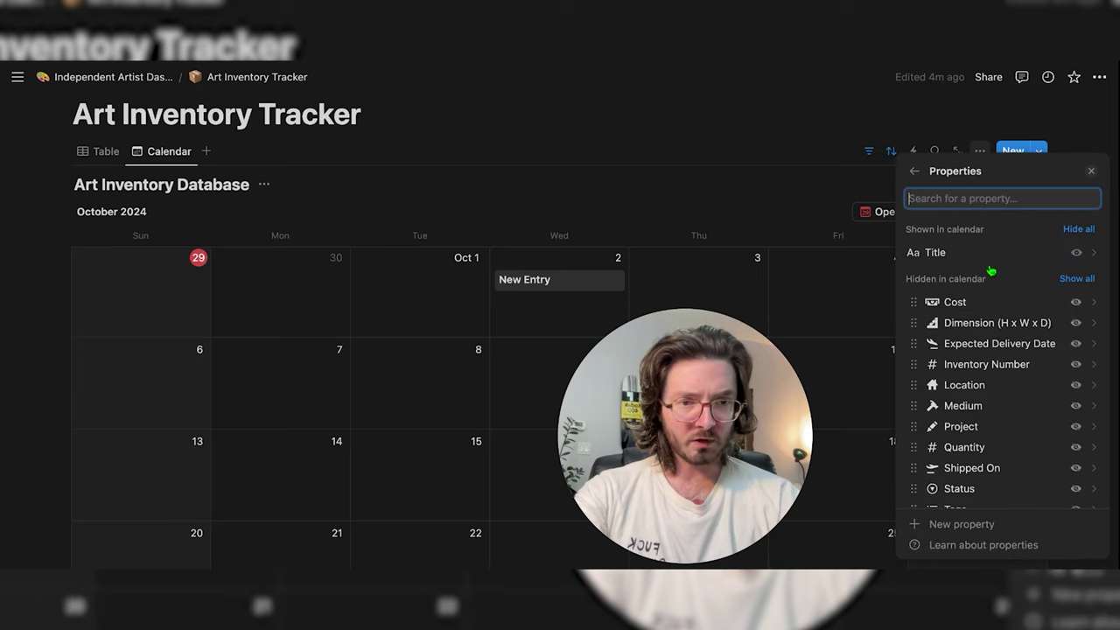
pyautogui.click(1076, 344)
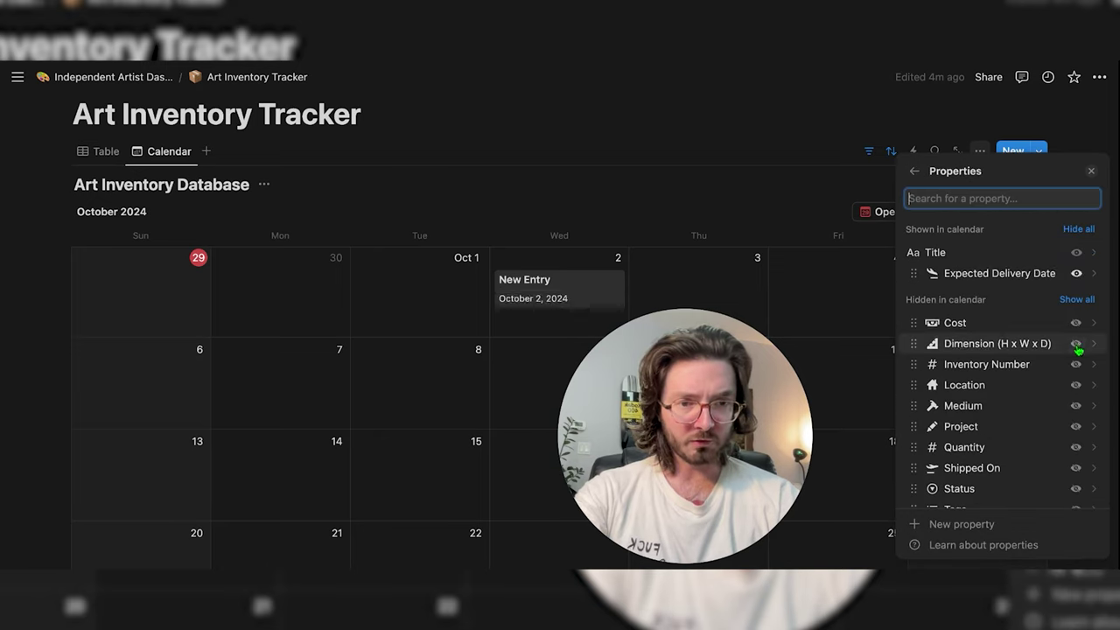
pyautogui.click(1074, 469)
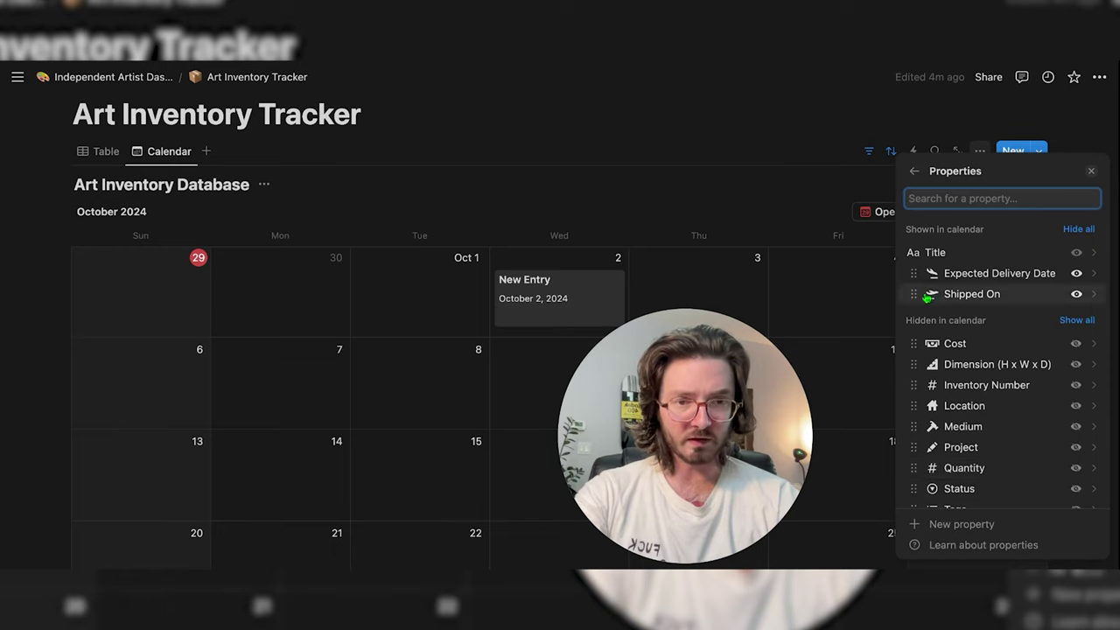
pyautogui.moveTo(915, 292); pyautogui.dragTo(914, 273)
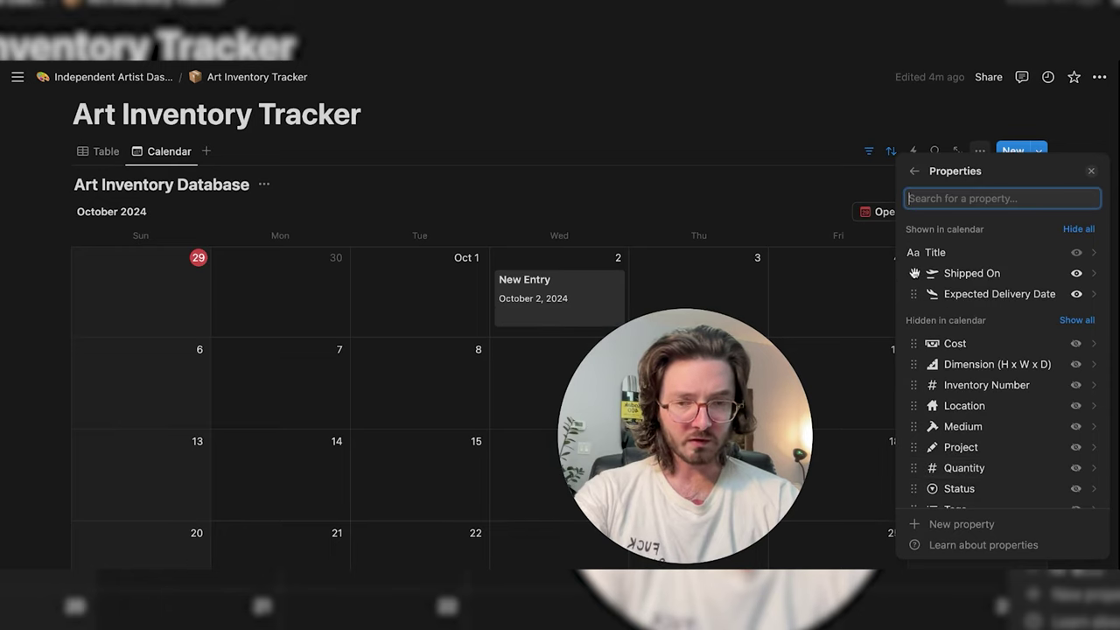
pyautogui.click(914, 172)
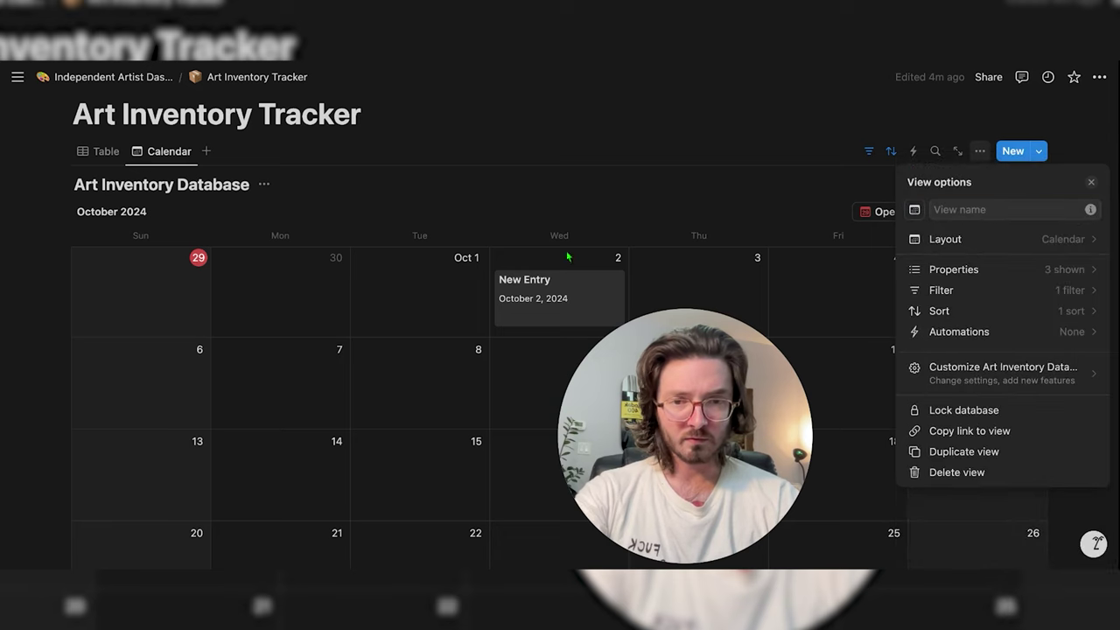
pyautogui.click(555, 300)
# Set New Entry's Shipped On to September 23, 2024, then return to the Independent Artist Dashboard
pyautogui.click(555, 300)
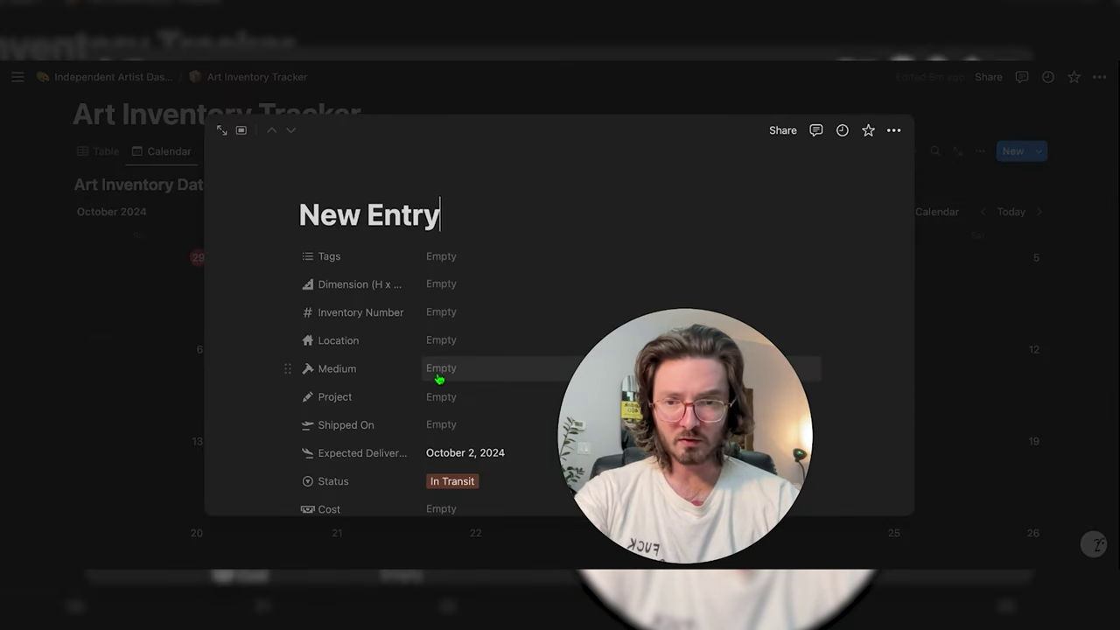
pyautogui.click(441, 424)
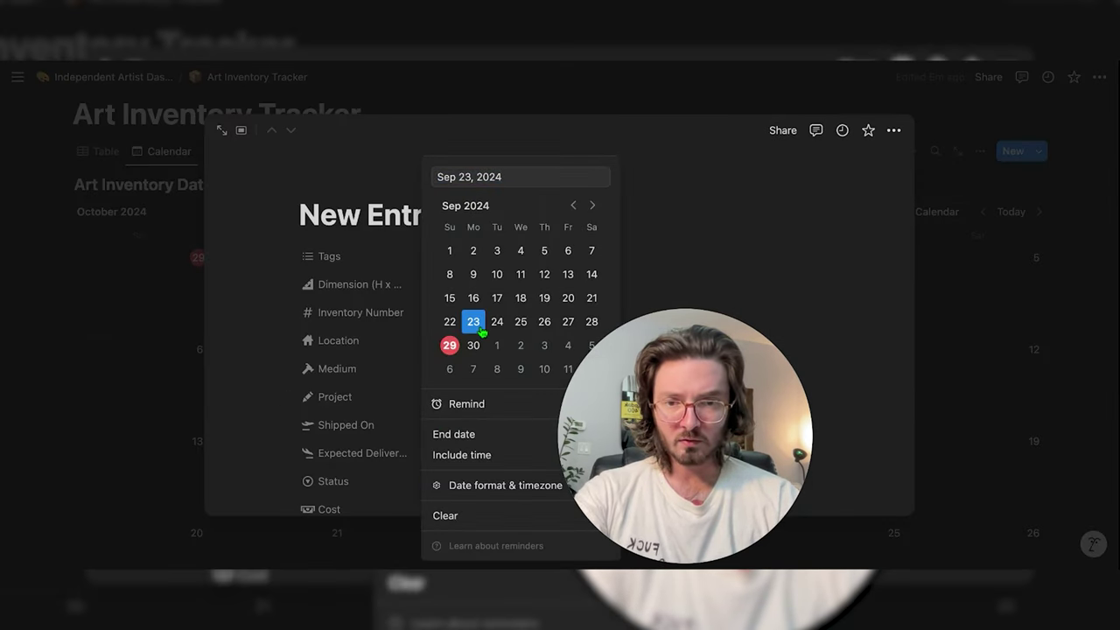
pyautogui.click(971, 255)
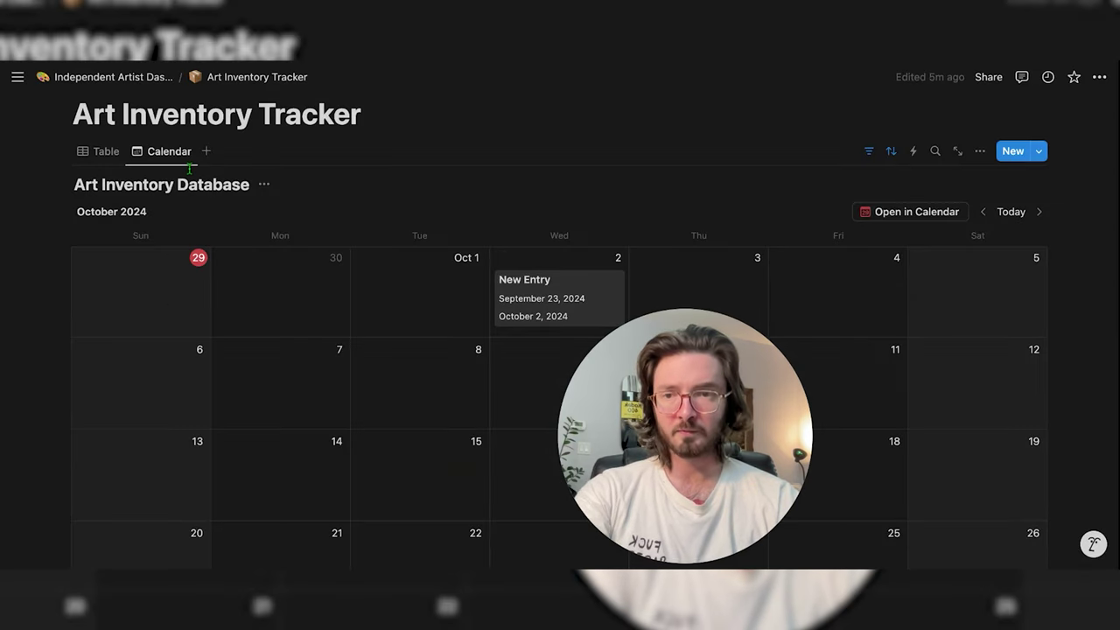
pyautogui.click(108, 153)
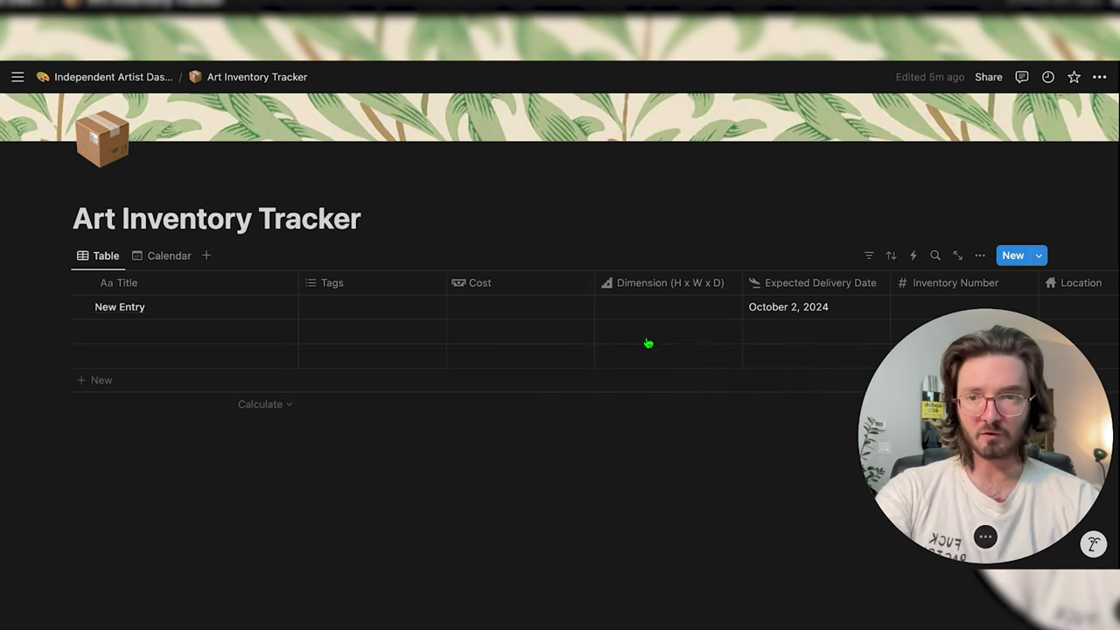
pyautogui.click(123, 84)
pyautogui.scroll(-3, 463, 259)
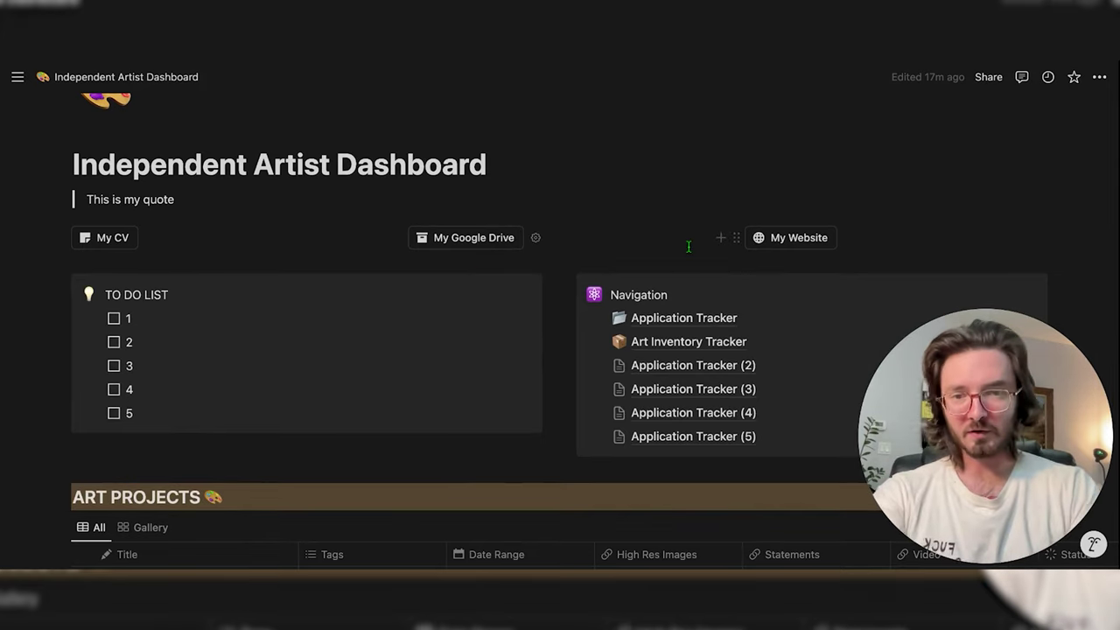
pyautogui.scroll(-2, 683, 272)
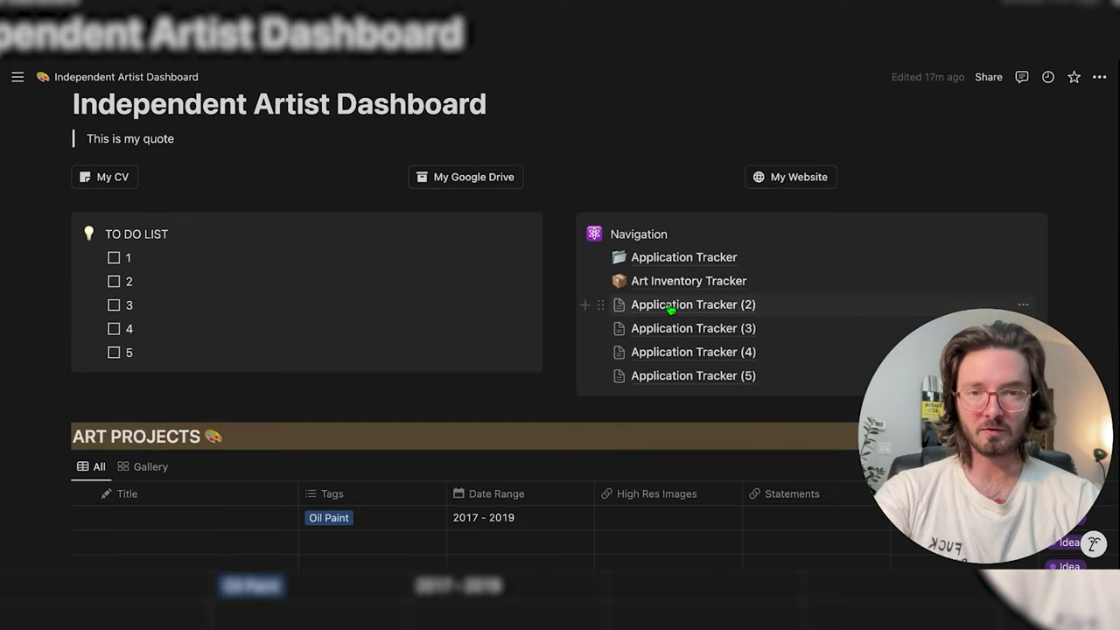
# Rename the Application Tracker (2) page to 'Contacts Database'
pyautogui.click(670, 308)
pyautogui.tripleClick(543, 203)
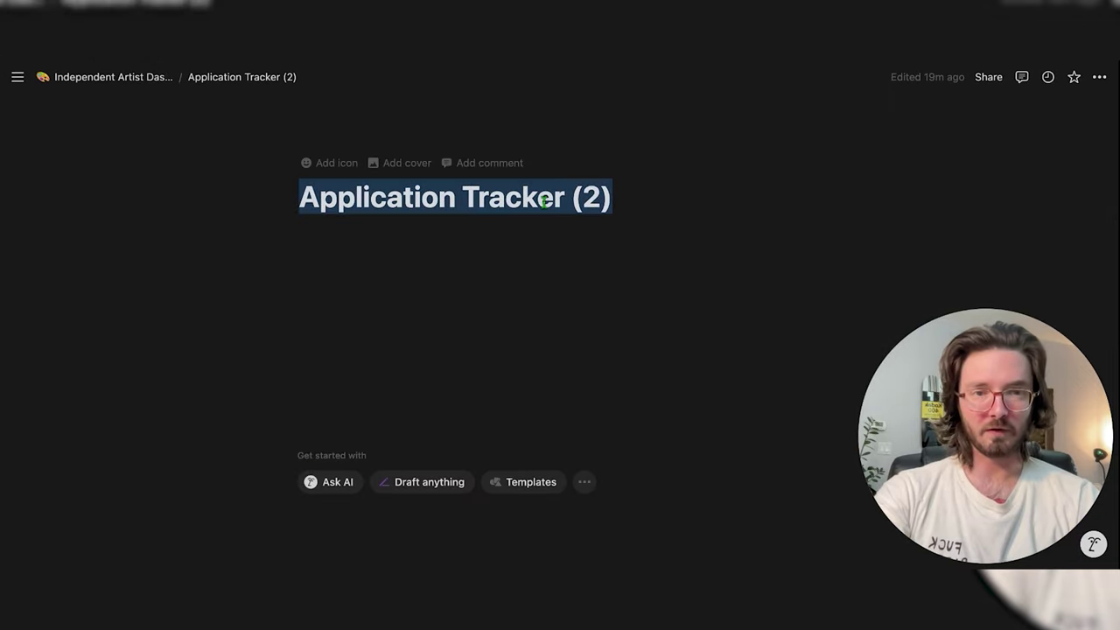
pyautogui.write('Contacts Database')
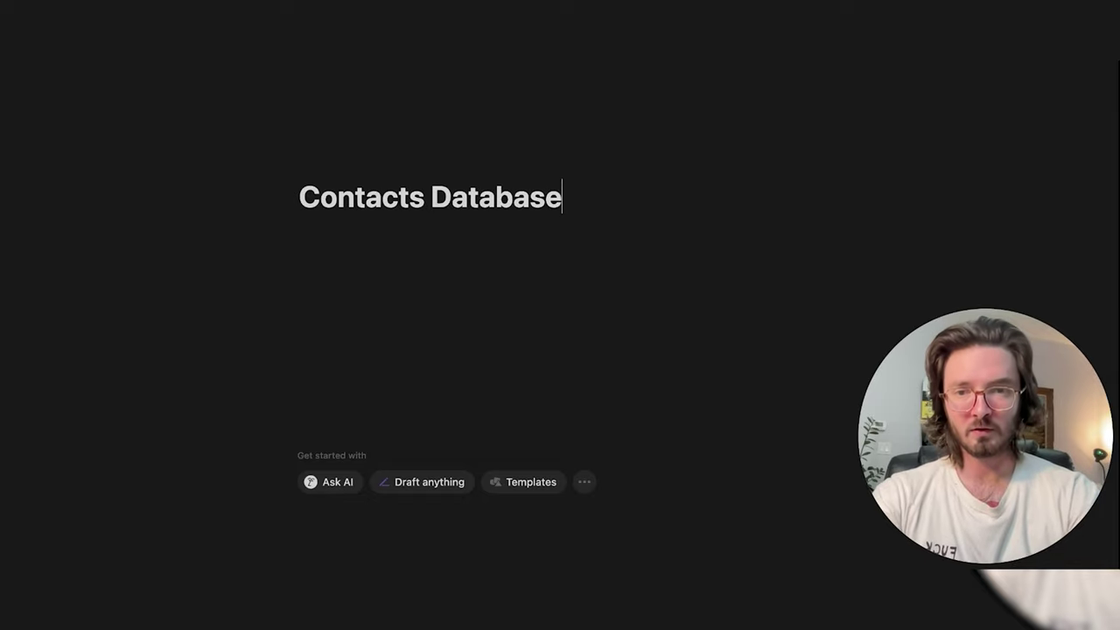
pyautogui.press('Return')
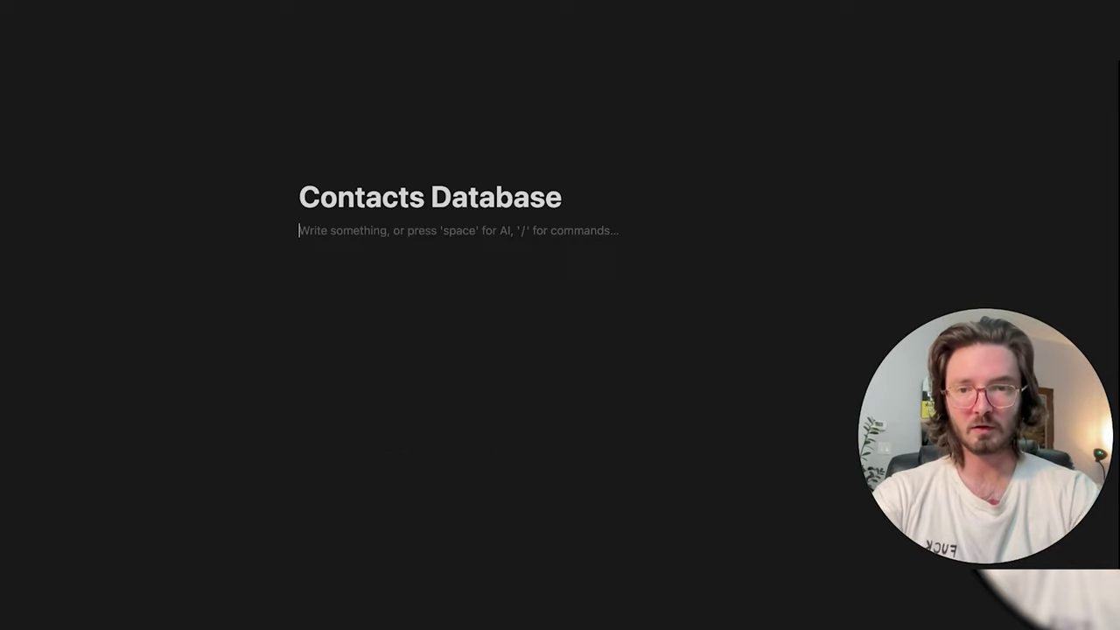
# Give the page a red telephone icon and a blue floral cover
pyautogui.click(337, 167)
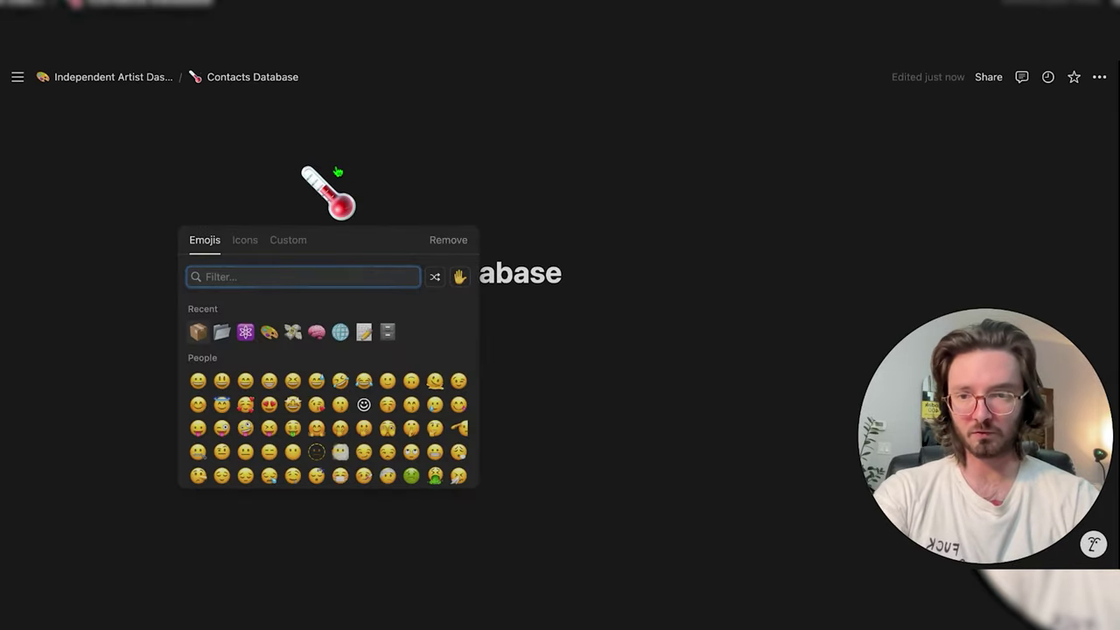
pyautogui.write('phone')
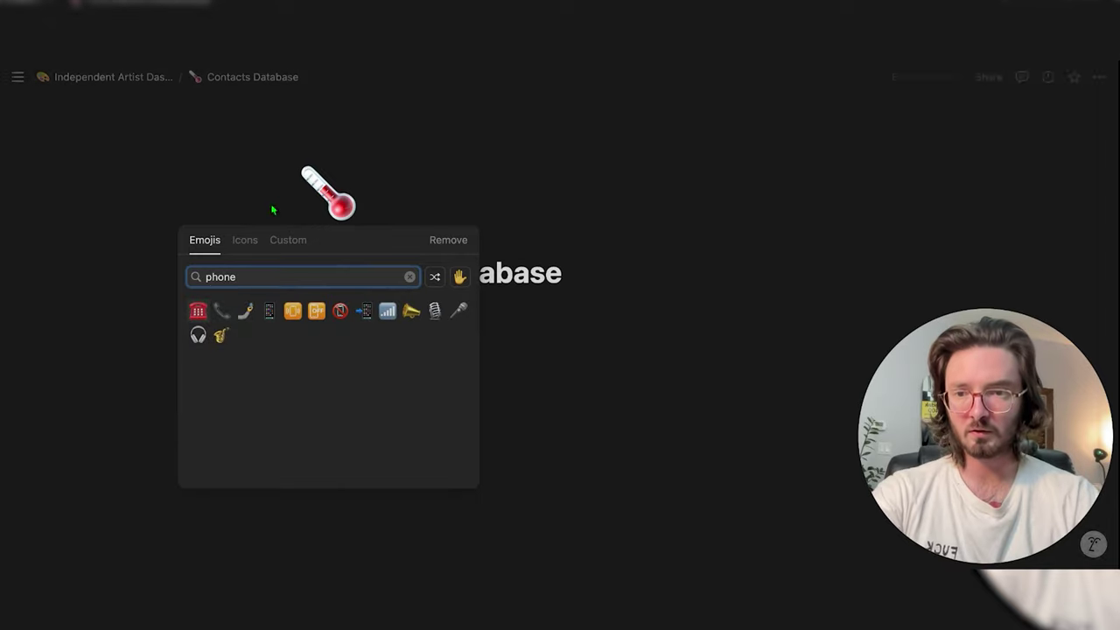
pyautogui.press('Return')
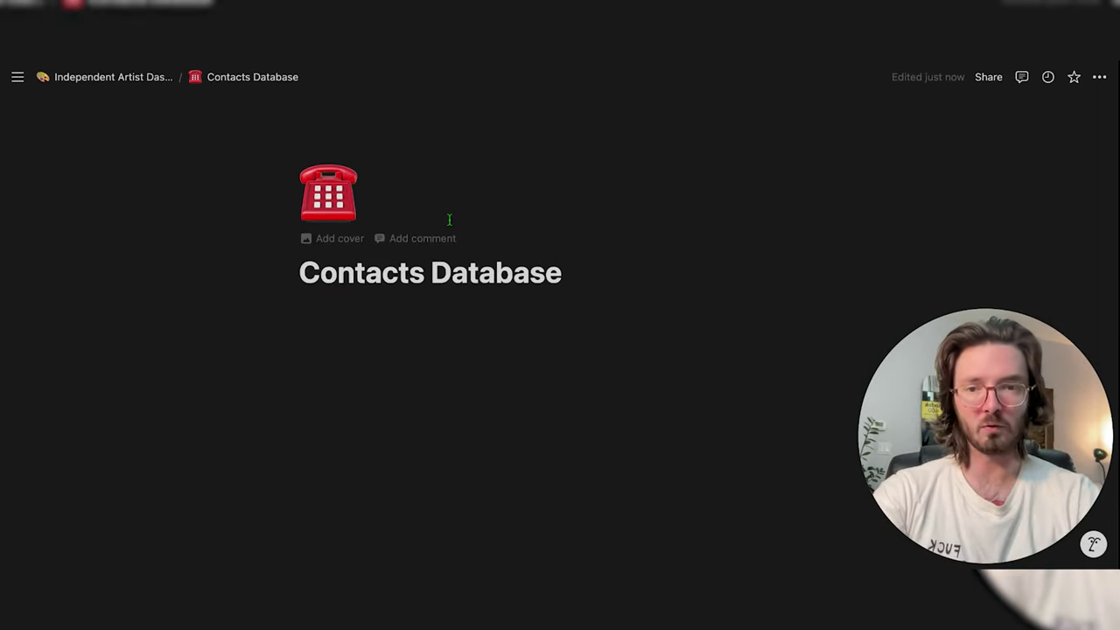
pyautogui.click(358, 243)
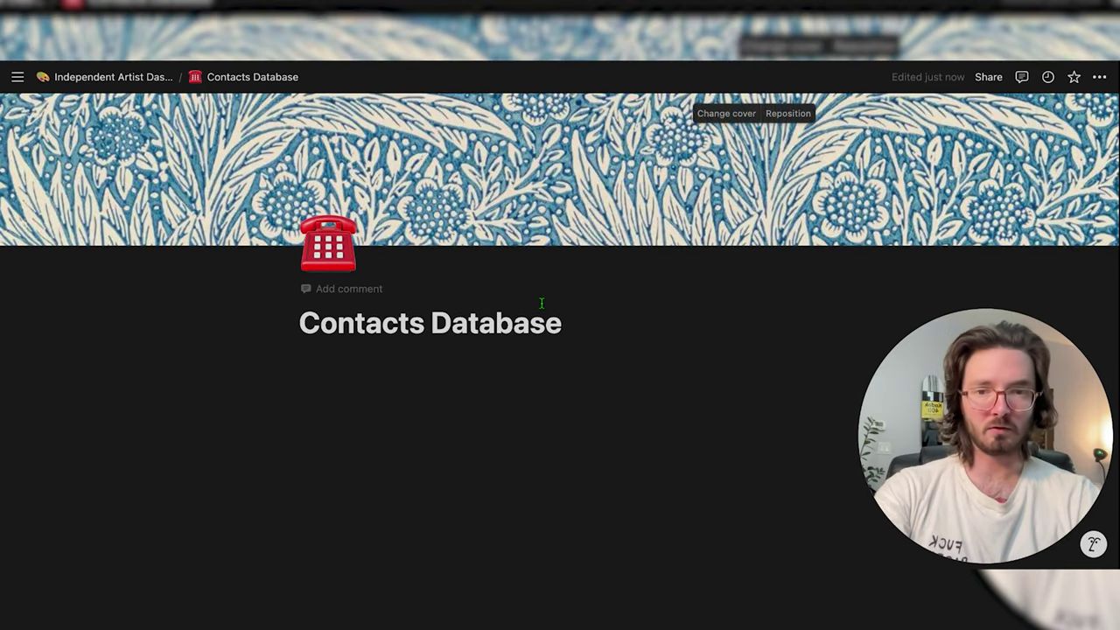
pyautogui.scroll(-1, 542, 304)
pyautogui.click(1099, 76)
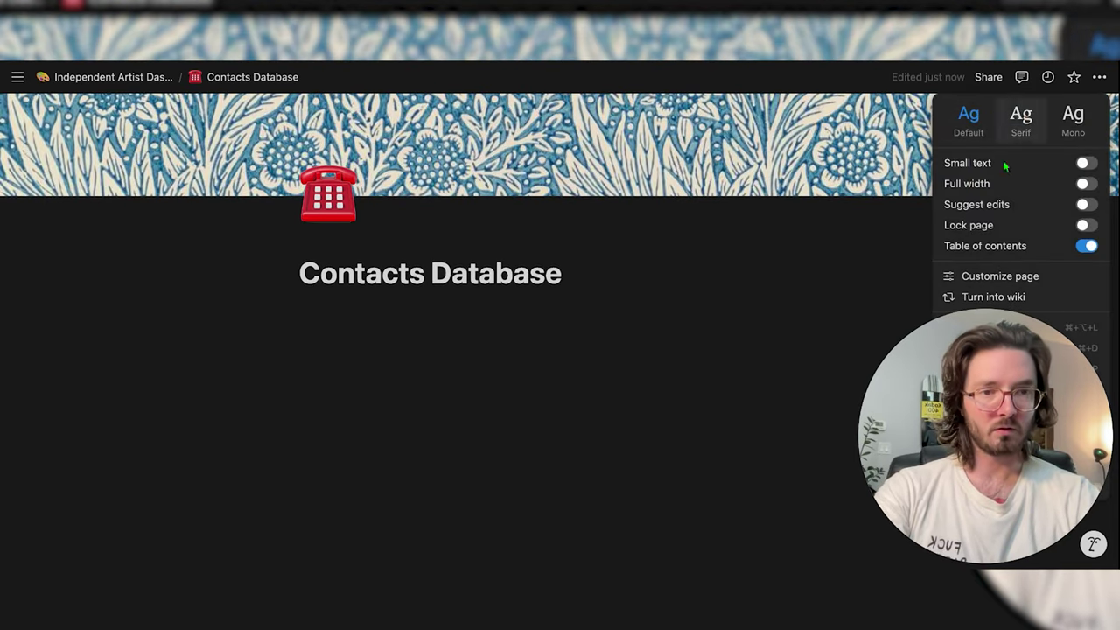
# Switch the Contacts Database page to full width
pyautogui.scroll(-1, 1026, 272)
pyautogui.click(1085, 165)
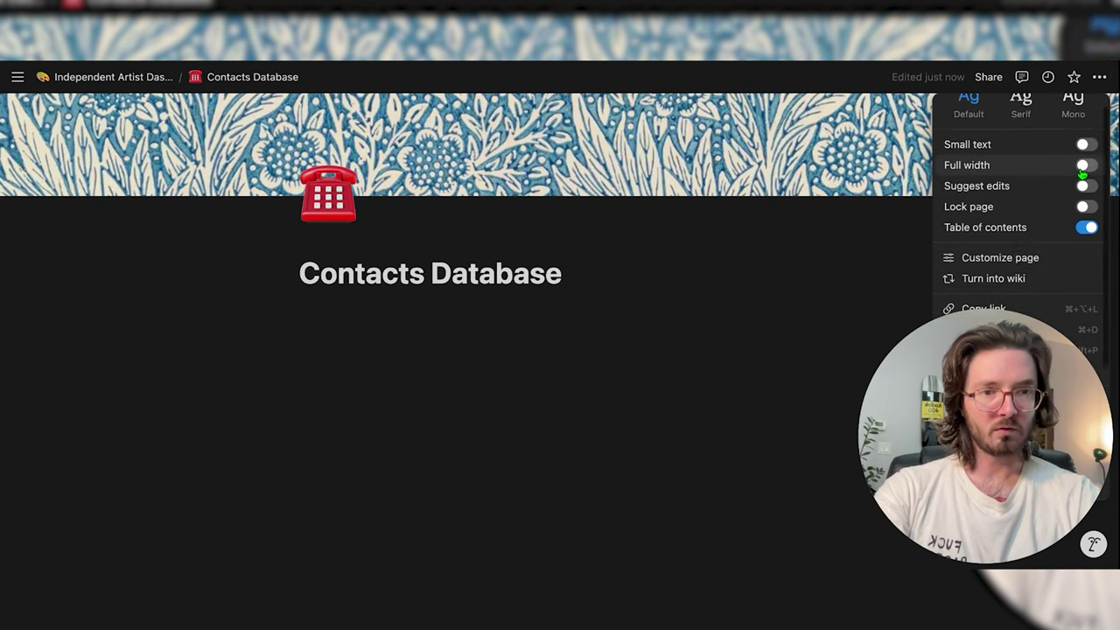
pyautogui.click(385, 368)
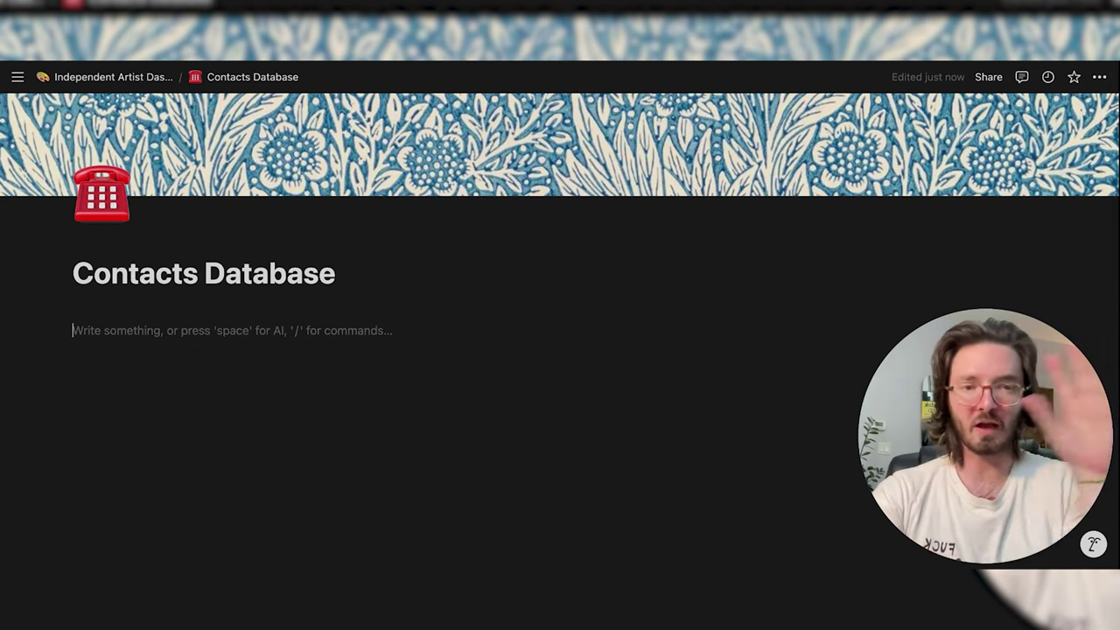
# Insert an inline table database titled 'Contacts Databse' with Name and Tags columns
pyautogui.write('/table')
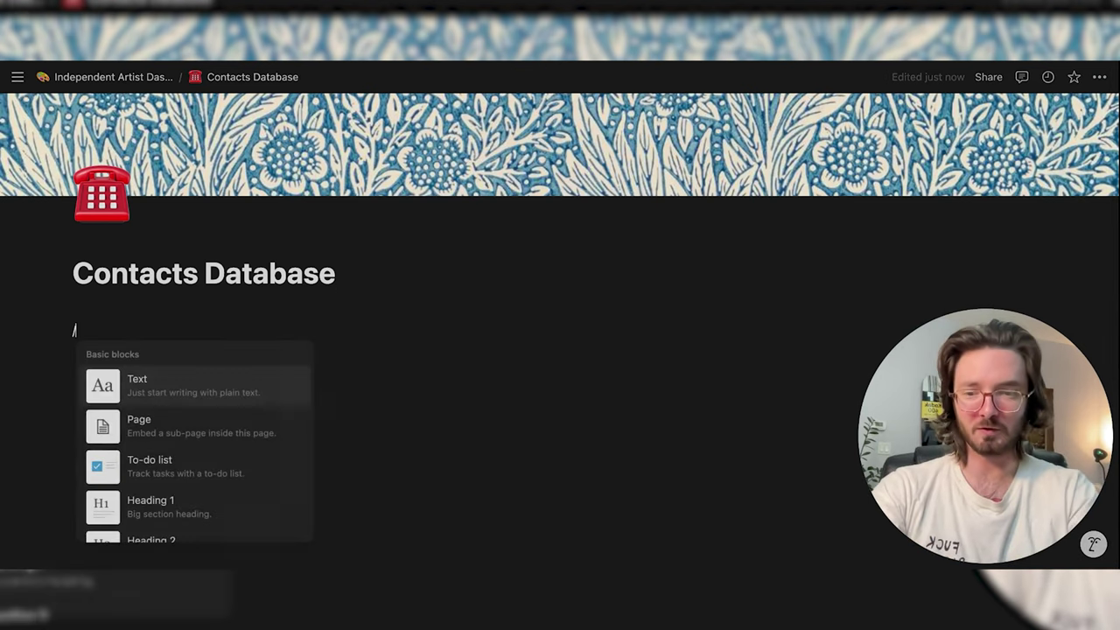
pyautogui.press('Return')
pyautogui.hotkey('ctrl', 'z')
pyautogui.press('BackSpace')
pyautogui.press('BackSpace')
pyautogui.press('BackSpace')
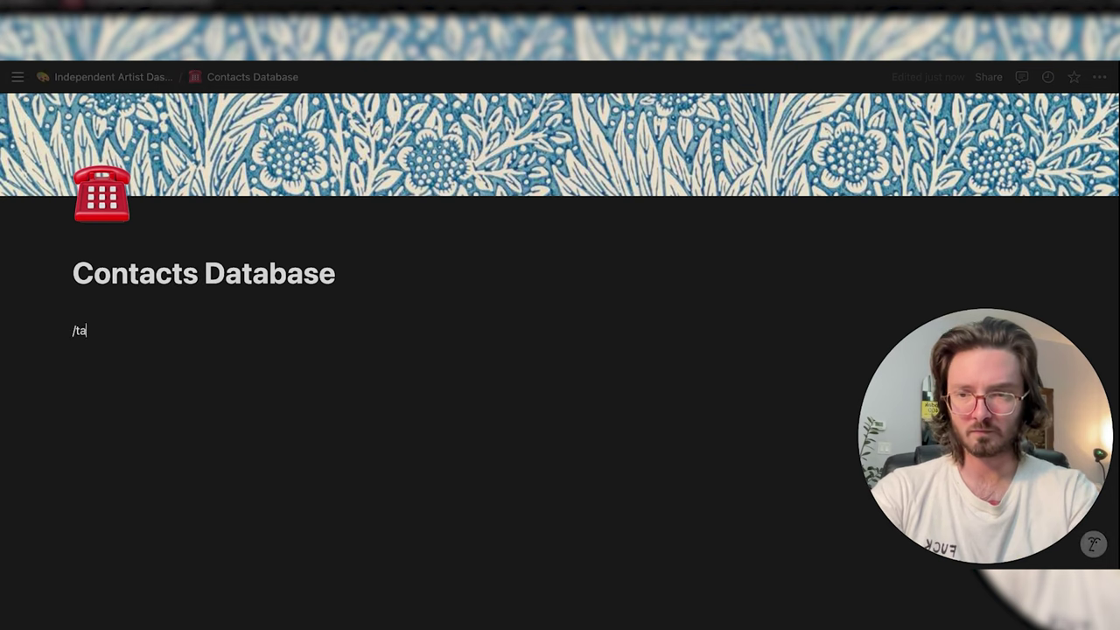
pyautogui.write('tab')
pyautogui.press('Down')
pyautogui.press('Return')
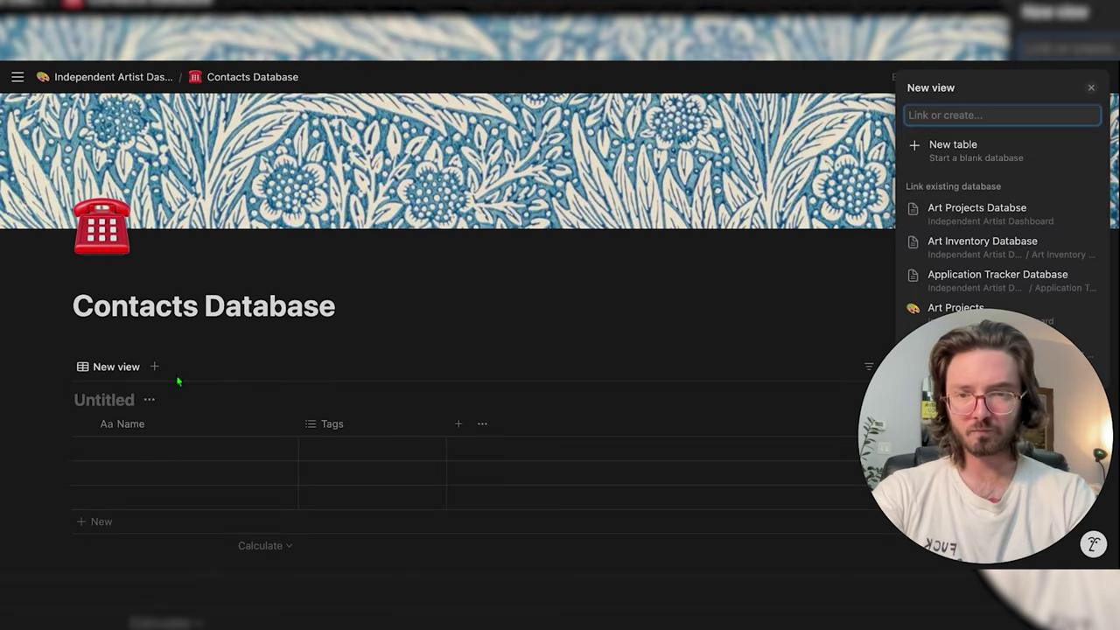
pyautogui.click(99, 404)
pyautogui.write('Contacts Databse')
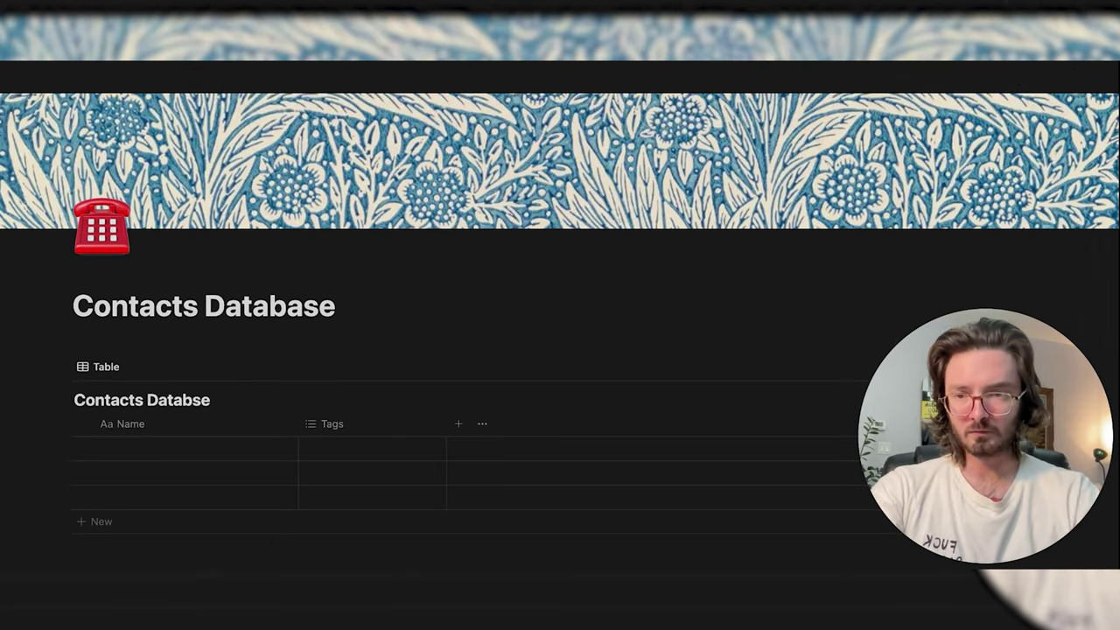
pyautogui.scroll(-2, 262, 372)
# Name the first contact 'New Person' and add an 'Address Line 1' text property
pyautogui.click(272, 364)
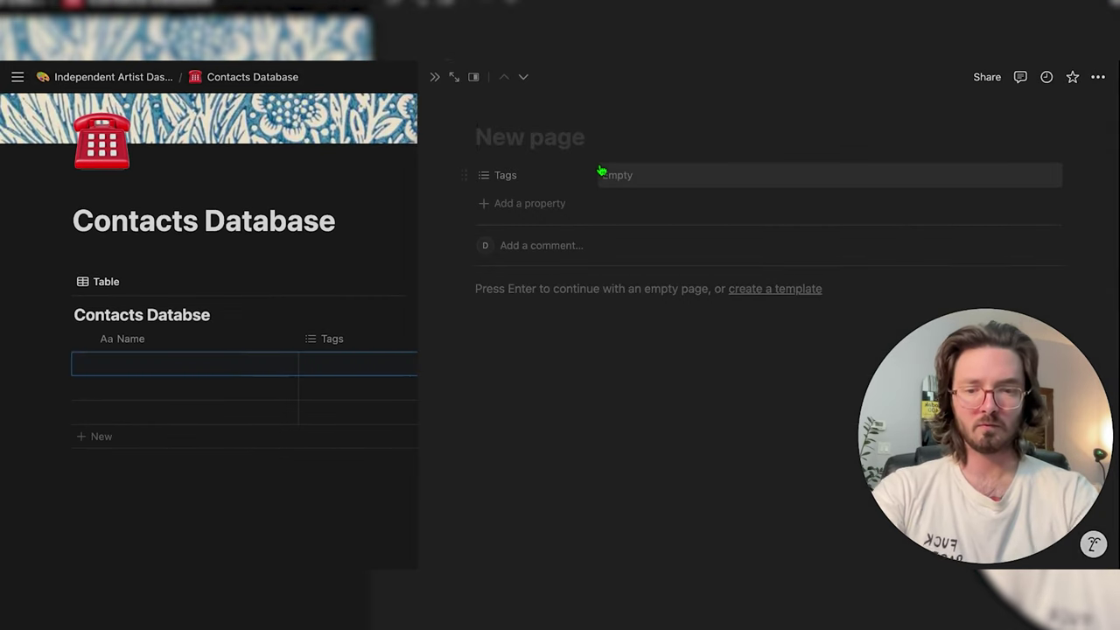
pyautogui.write('New Person')
pyautogui.click(529, 203)
pyautogui.click(532, 445)
pyautogui.write('Address Line 1')
pyautogui.press('Return')
# Duplicate Address Line 1 into an 'Address Line 2' property
pyautogui.click(514, 203)
pyautogui.click(525, 302)
pyautogui.click(530, 231)
pyautogui.click(542, 280)
pyautogui.press('BackSpace')
pyautogui.press('BackSpace')
pyautogui.press('BackSpace')
pyautogui.press('BackSpace')
pyautogui.press('BackSpace')
pyautogui.press('BackSpace')
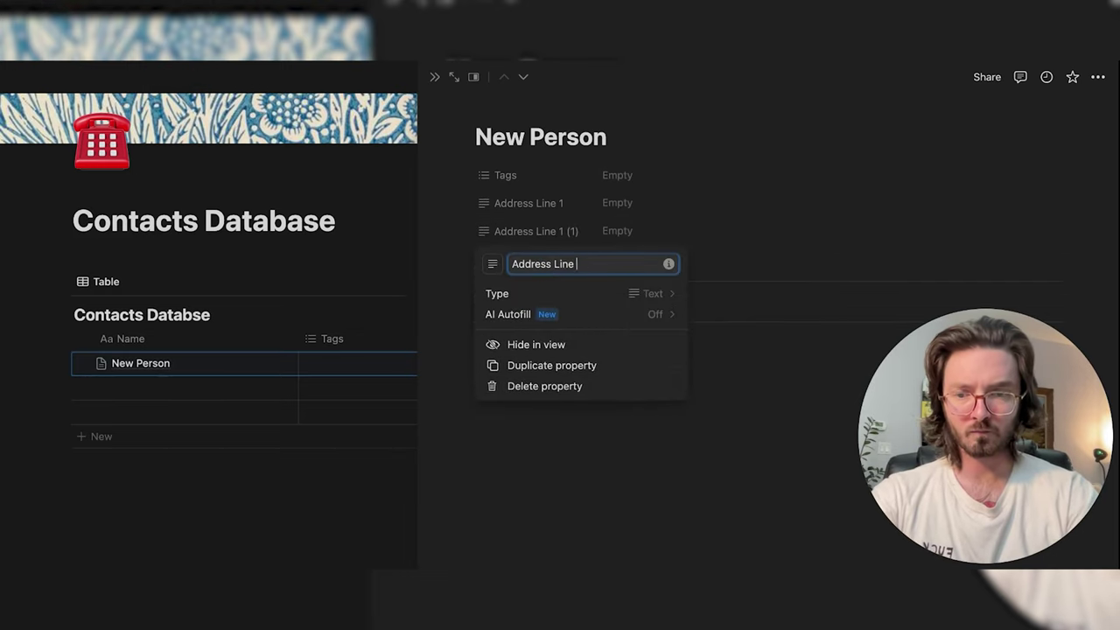
pyautogui.write('2')
pyautogui.press('Return')
# Create 'City' and 'Company' properties by duplicating the address properties
pyautogui.click(545, 329)
pyautogui.click(529, 260)
pyautogui.click(546, 283)
pyautogui.write('City')
pyautogui.press('Return')
pyautogui.click(498, 259)
pyautogui.click(534, 358)
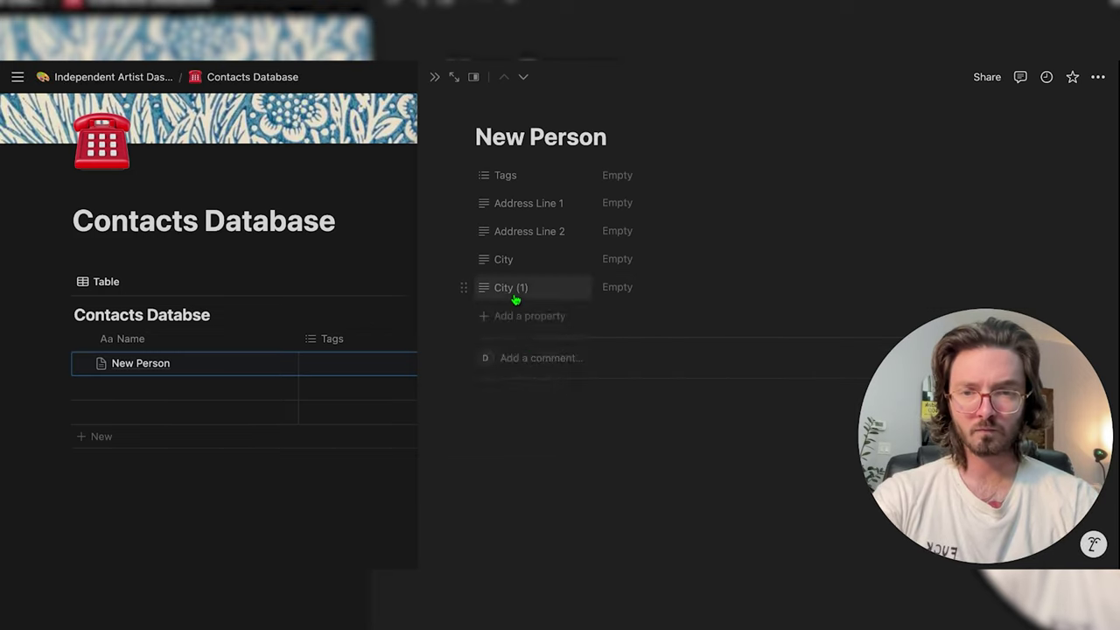
pyautogui.click(513, 287)
pyautogui.click(534, 338)
pyautogui.write('Company')
pyautogui.press('Return')
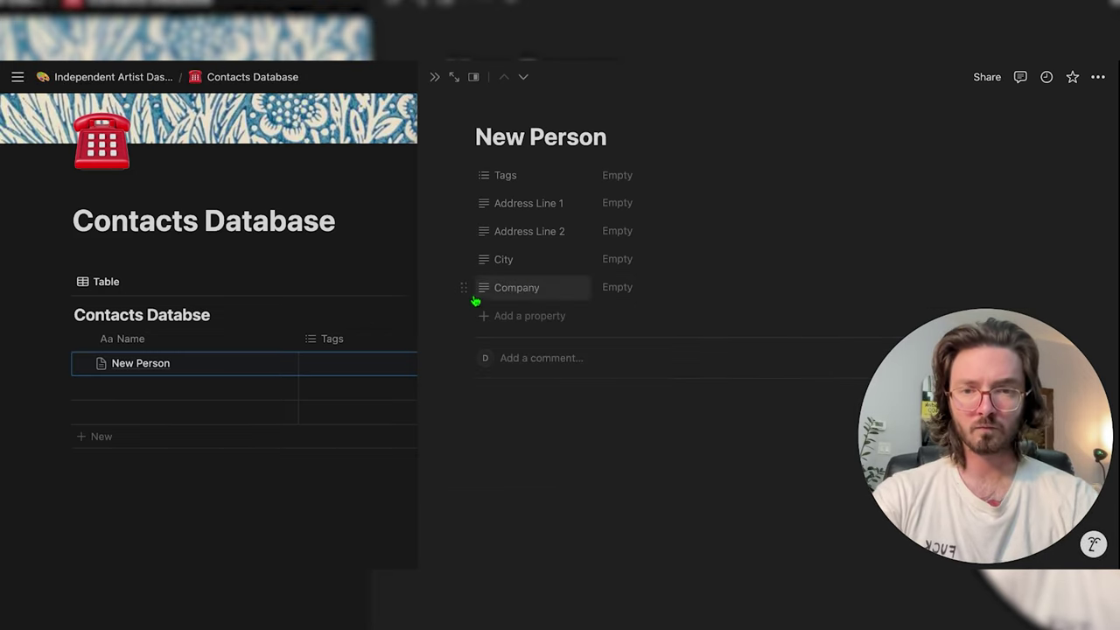
# Add an Email property and a Phone property to the contact
pyautogui.click(513, 288)
pyautogui.press('Escape')
pyautogui.click(525, 344)
pyautogui.scroll(-3, 569, 394)
pyautogui.click(522, 420)
pyautogui.click(662, 255)
pyautogui.click(544, 342)
pyautogui.scroll(-2, 537, 437)
pyautogui.click(512, 510)
pyautogui.click(630, 297)
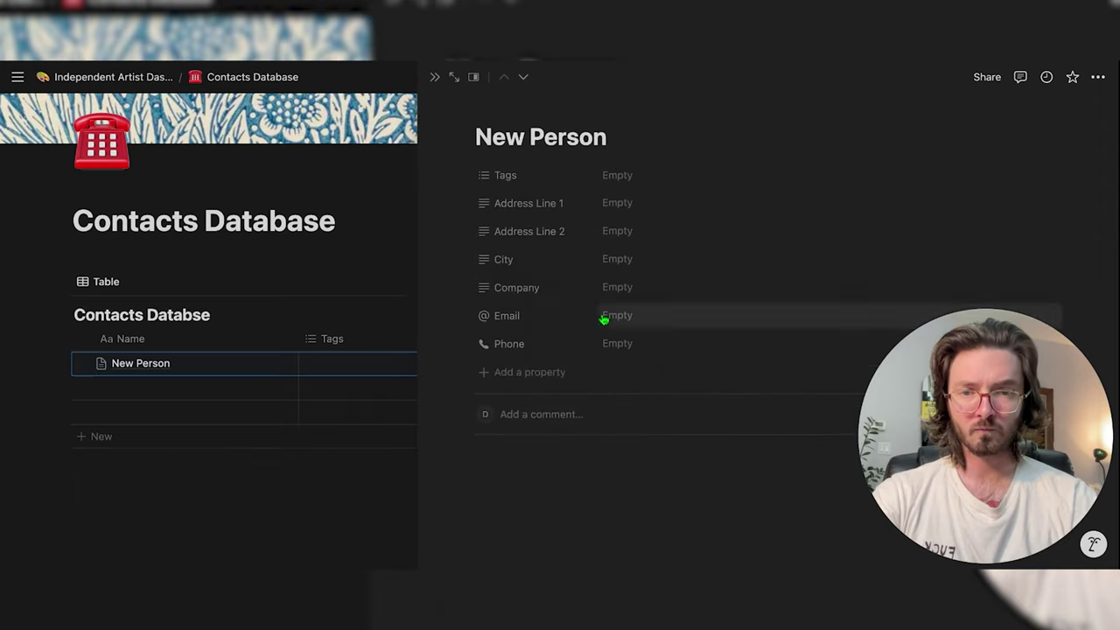
# Add a 'Personal Notes' text property
pyautogui.scroll(-2, 630, 298)
pyautogui.click(529, 305)
pyautogui.click(534, 472)
pyautogui.write('Personal Notes')
pyautogui.press('Return')
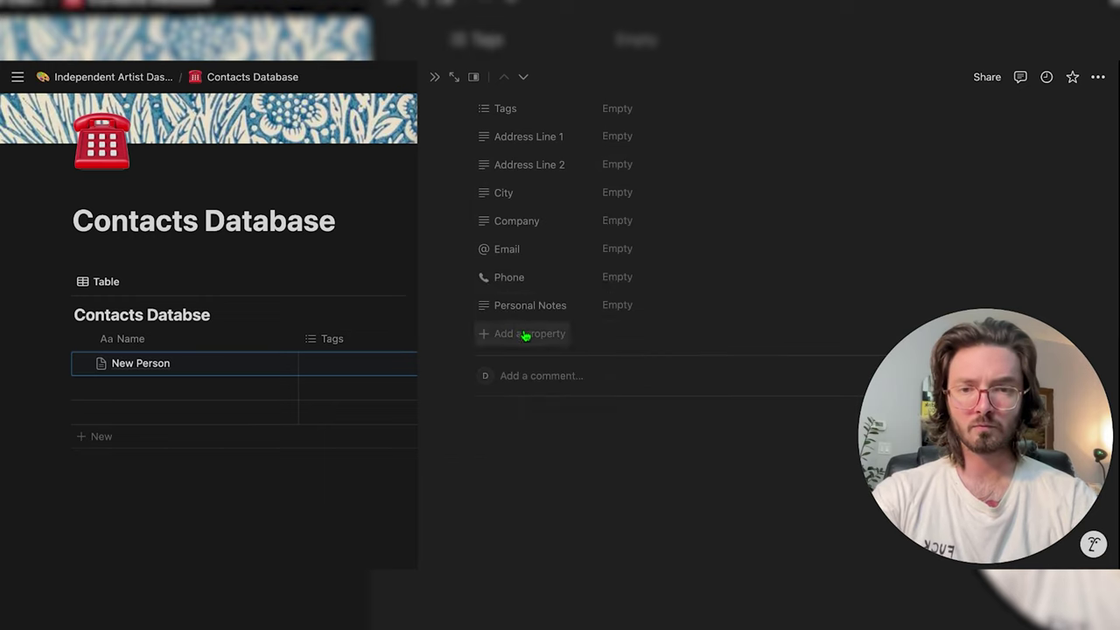
# Add 'State' and 'Zip Code' text properties
pyautogui.click(525, 336)
pyautogui.scroll(-5, 525, 335)
pyautogui.click(790, 177)
pyautogui.click(527, 334)
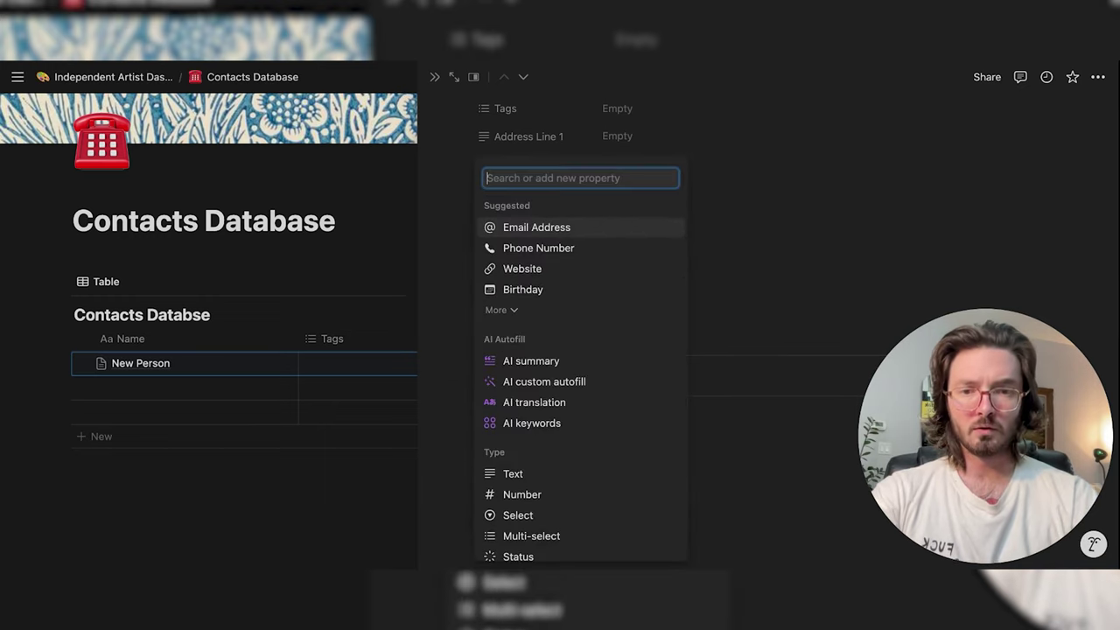
pyautogui.click(523, 475)
pyautogui.write('State')
pyautogui.press('Return')
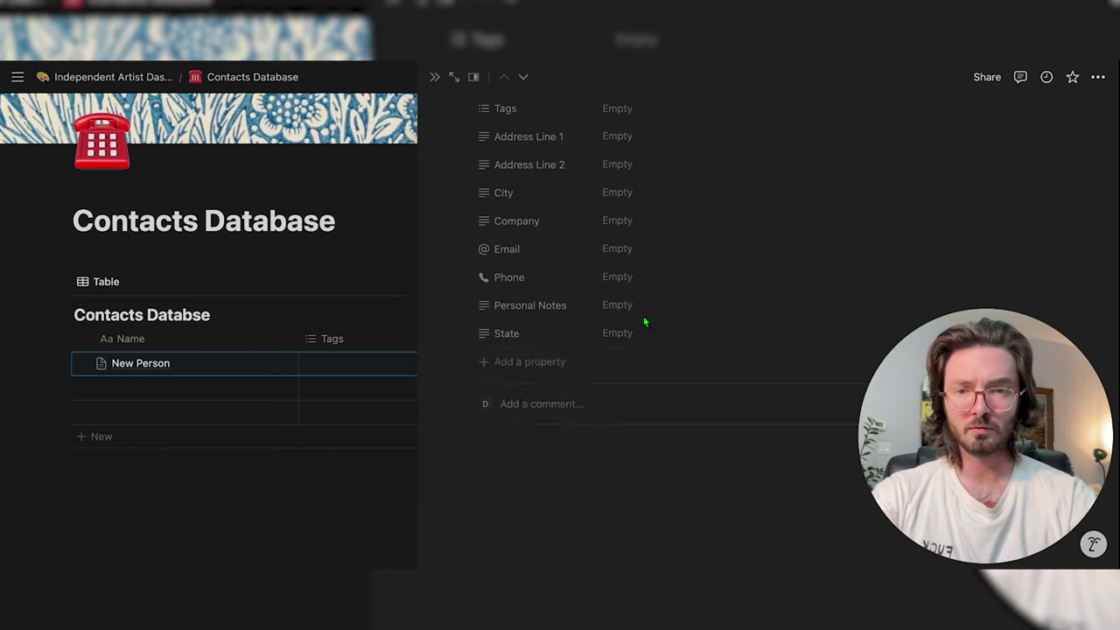
pyautogui.click(512, 474)
pyautogui.write('Zip Code')
pyautogui.press('Return')
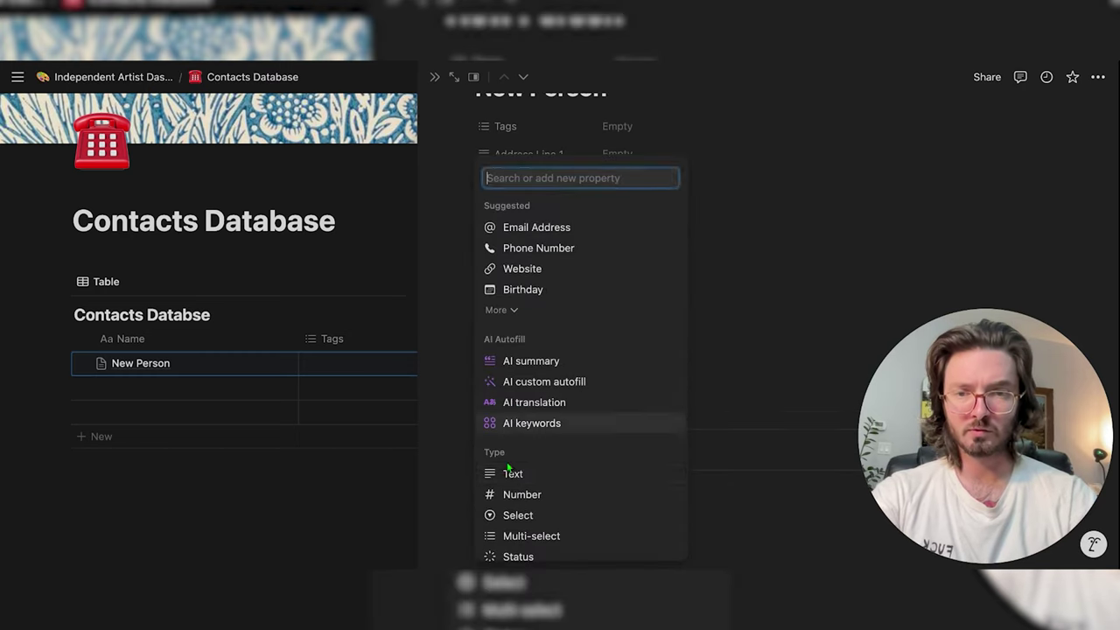
# Add a 'Title' text property, then order Title, State and Zip Code after City/Company
pyautogui.click(512, 473)
pyautogui.write('itle')
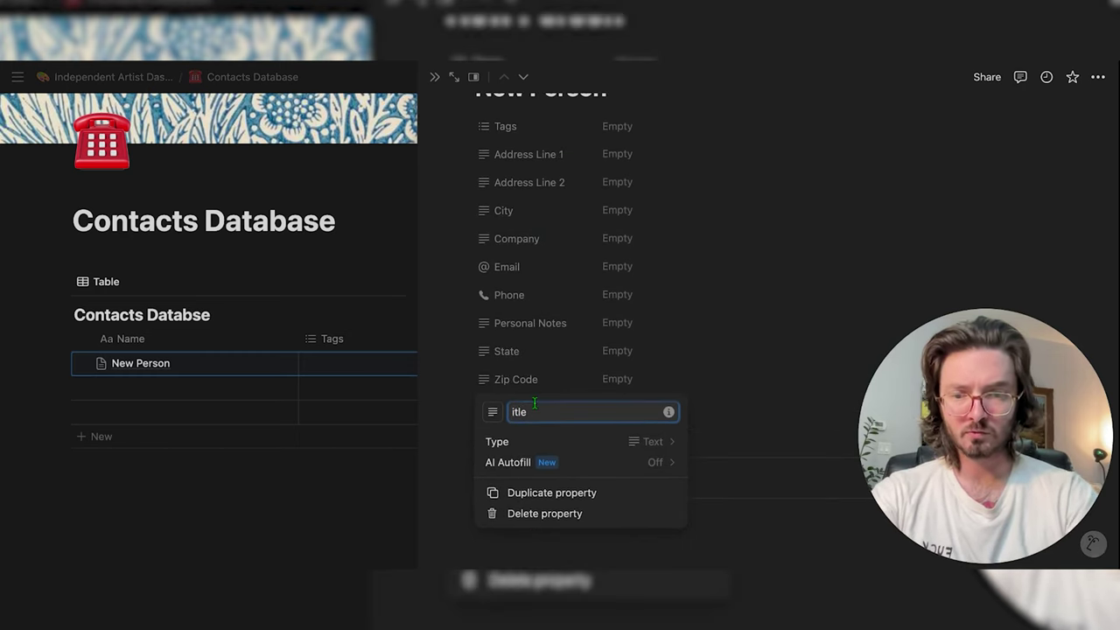
pyautogui.press('Return')
pyautogui.moveTo(466, 407); pyautogui.dragTo(467, 263)
pyautogui.moveTo(464, 382); pyautogui.dragTo(464, 238)
pyautogui.moveTo(463, 408); pyautogui.dragTo(466, 289)
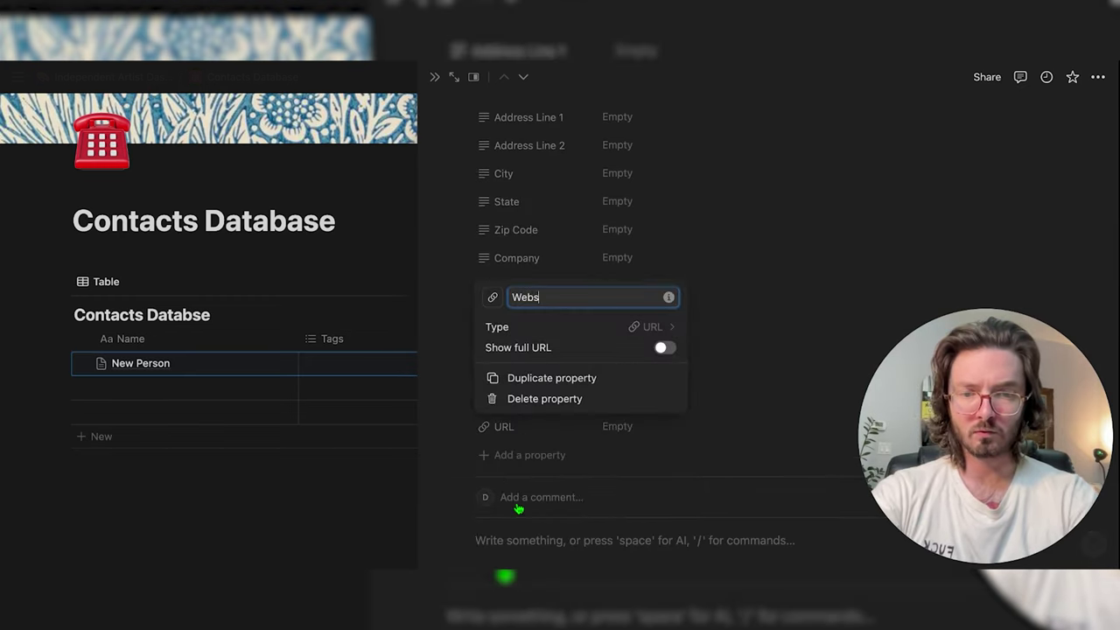
# Name the 'Website' property, move it below Phone, and return to the full table
pyautogui.write('te')
pyautogui.click(808, 287)
pyautogui.moveTo(465, 373); pyautogui.dragTo(470, 313)
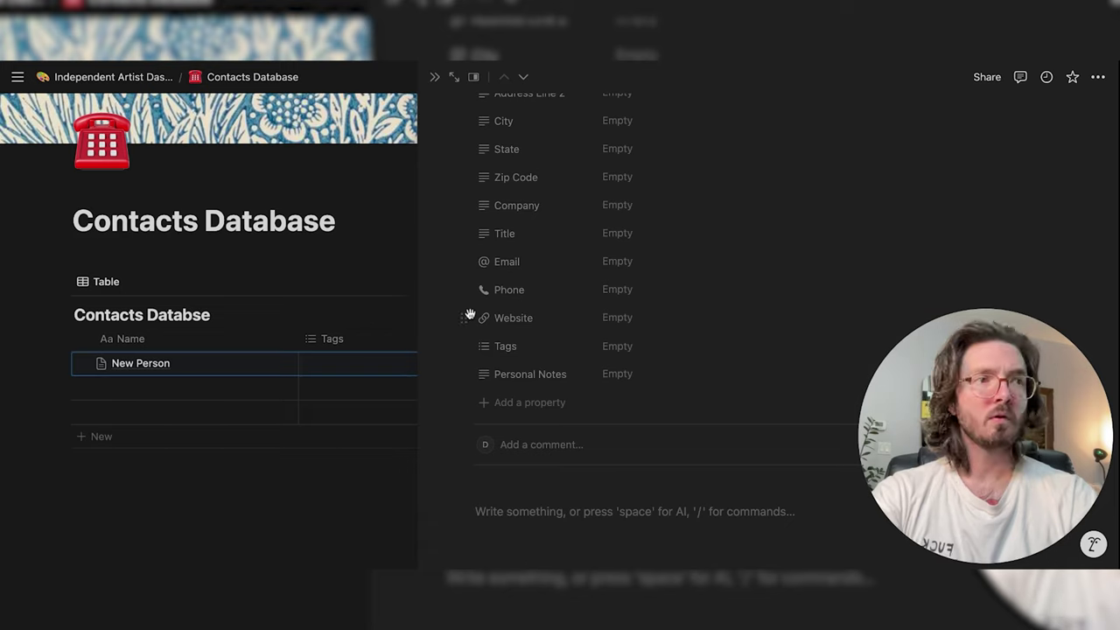
pyautogui.click(435, 77)
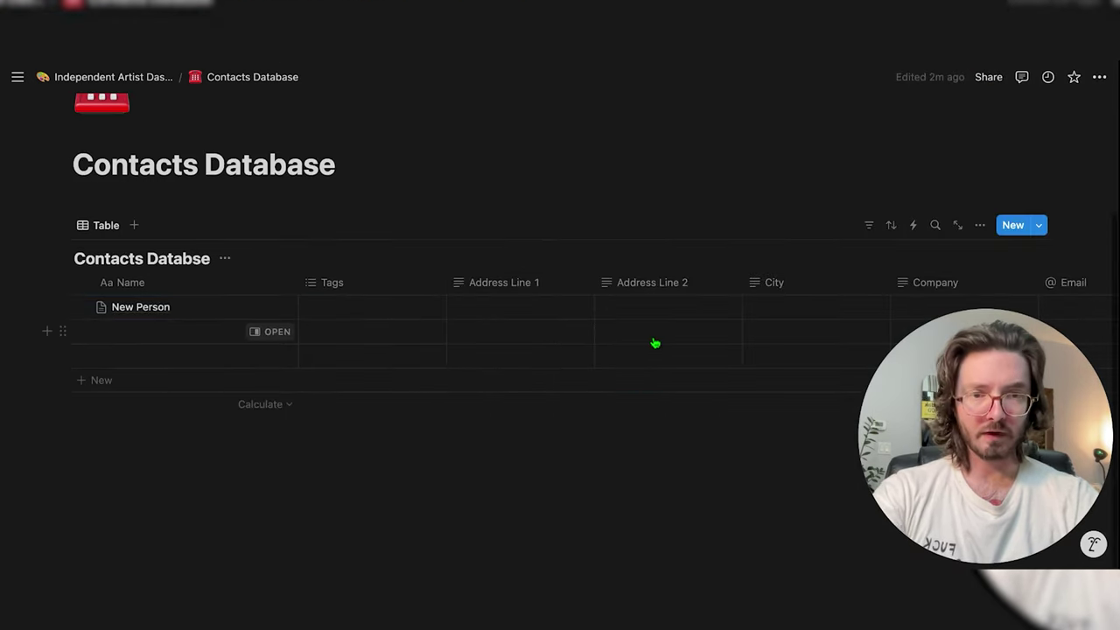
# Create an 'Art dealer' tag and apply it to New Person's Tags cell
pyautogui.hscroll(10, 552, 325)
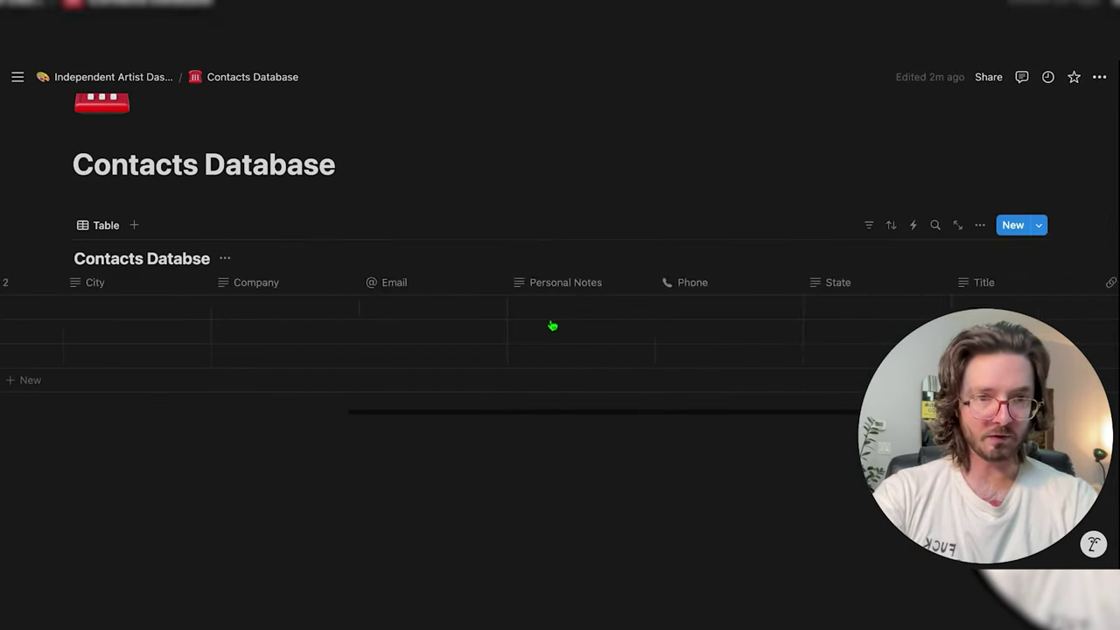
pyautogui.hscroll(-15, 552, 325)
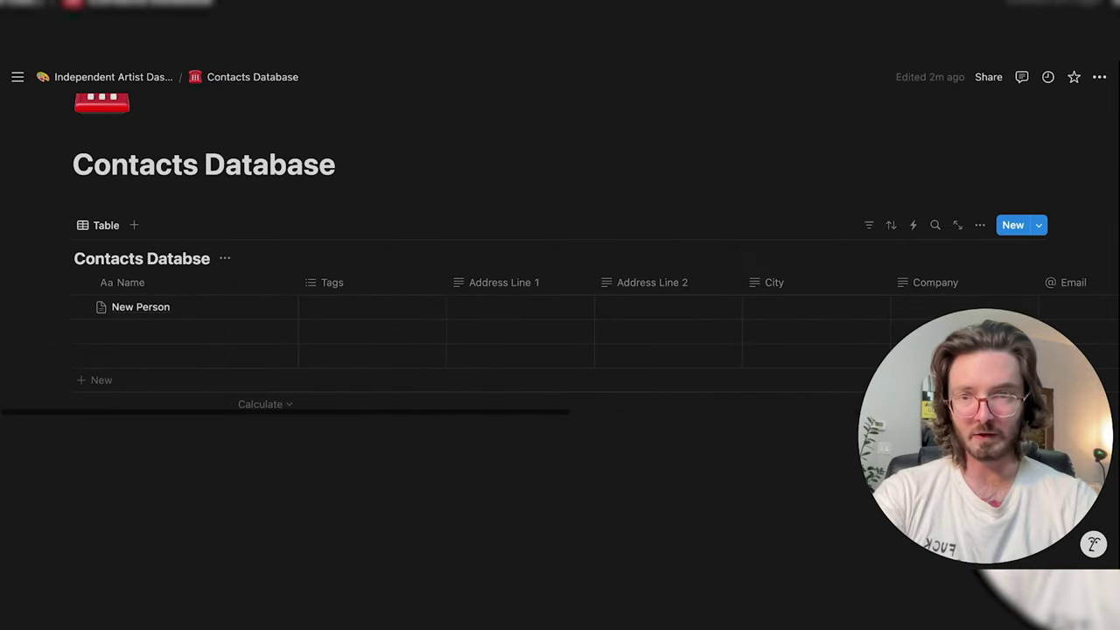
pyautogui.click(386, 314)
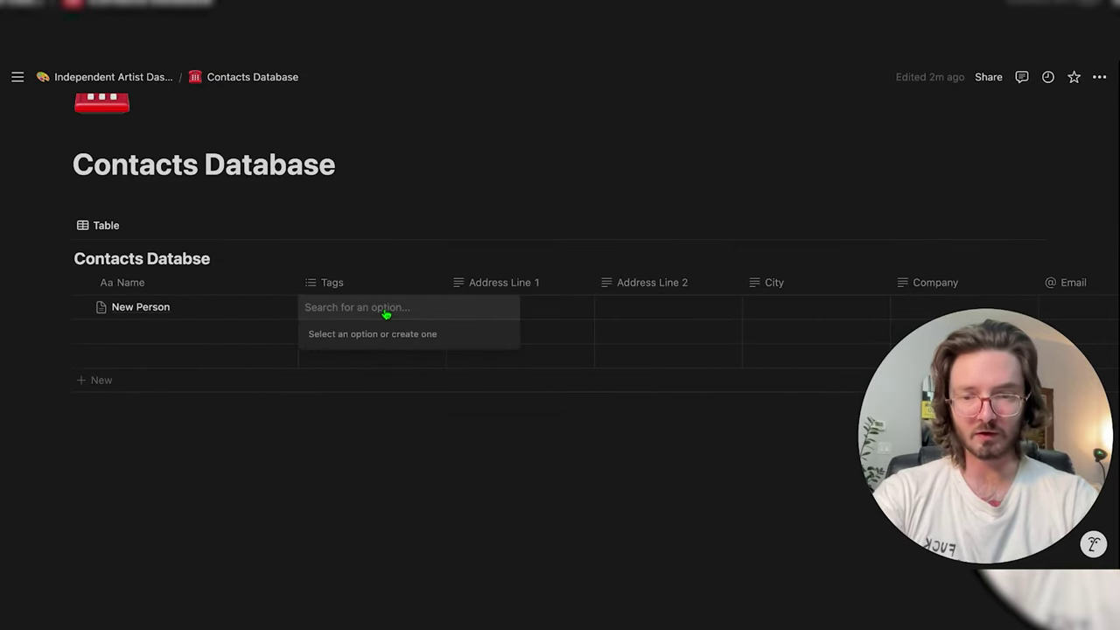
pyautogui.write('Art dealer')
pyautogui.press('Return')
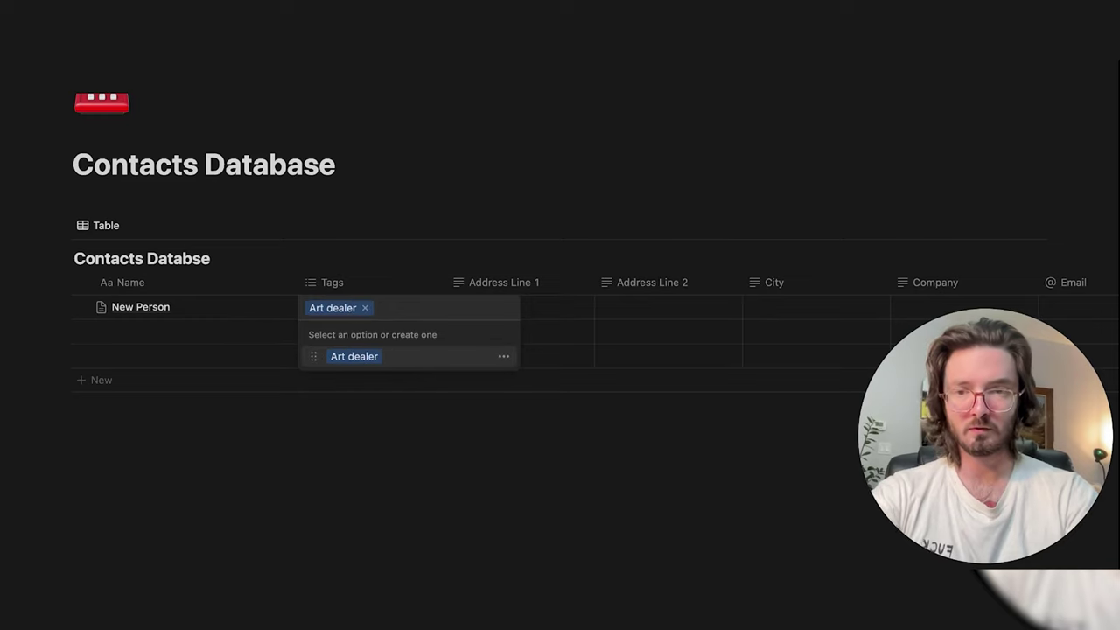
pyautogui.press('Escape')
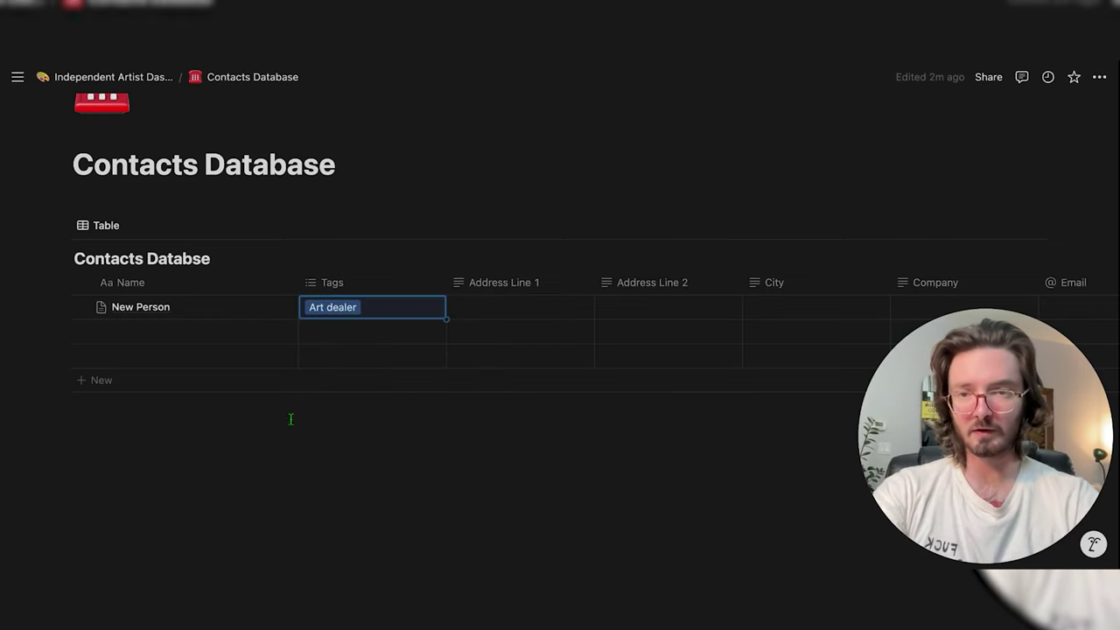
# Copy a link to the Art Projects database from the Independent Artist Dashboard
pyautogui.click(137, 84)
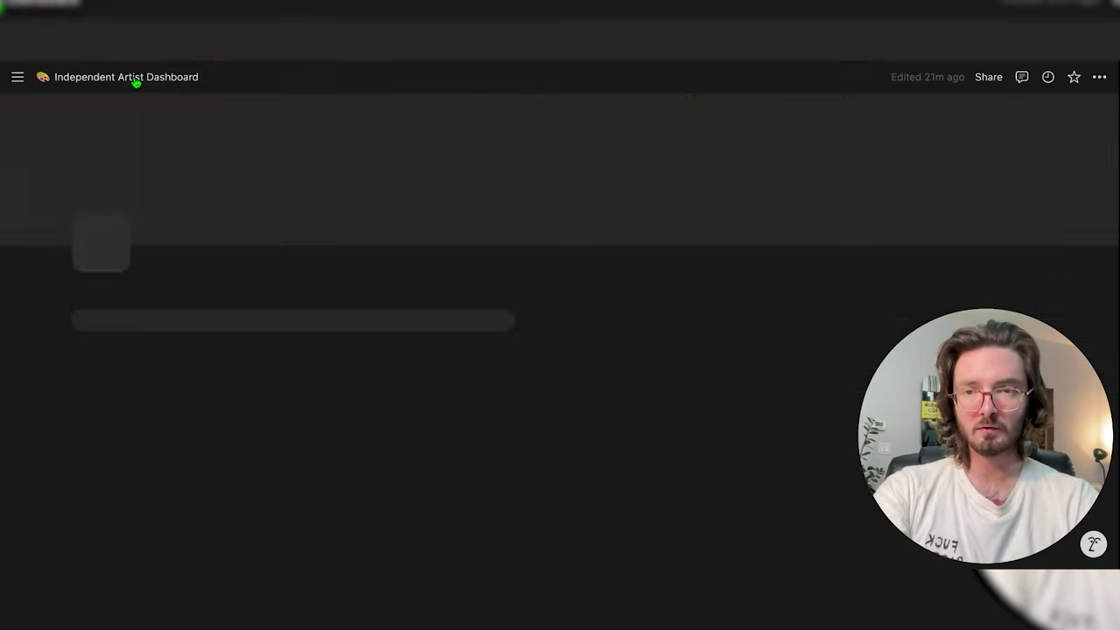
pyautogui.scroll(-3, 664, 371)
pyautogui.scroll(-2, 664, 372)
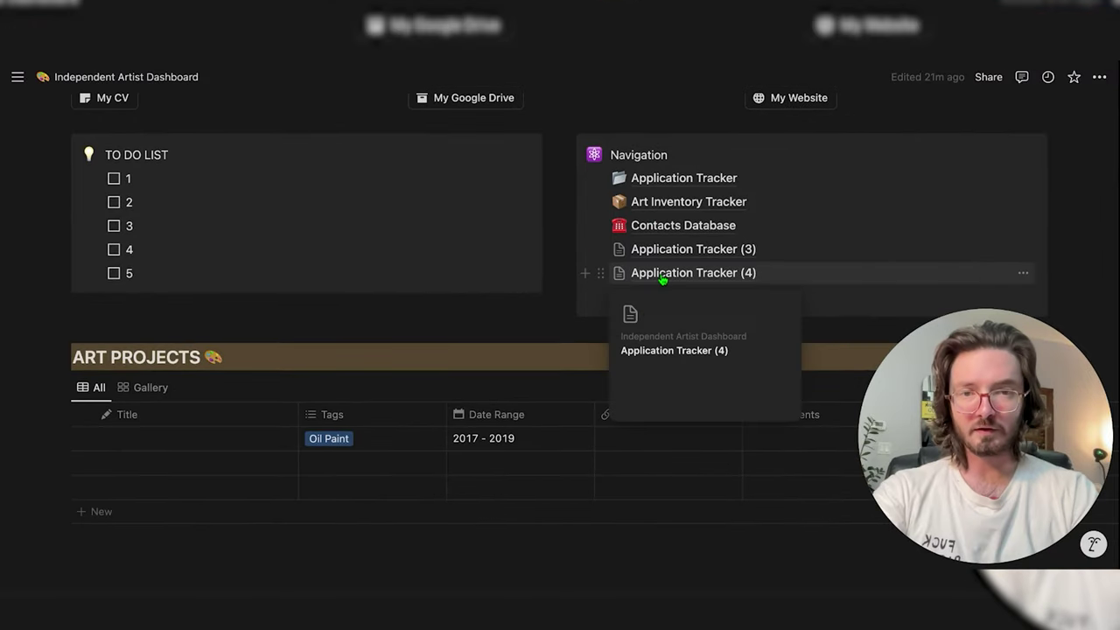
pyautogui.click(61, 388)
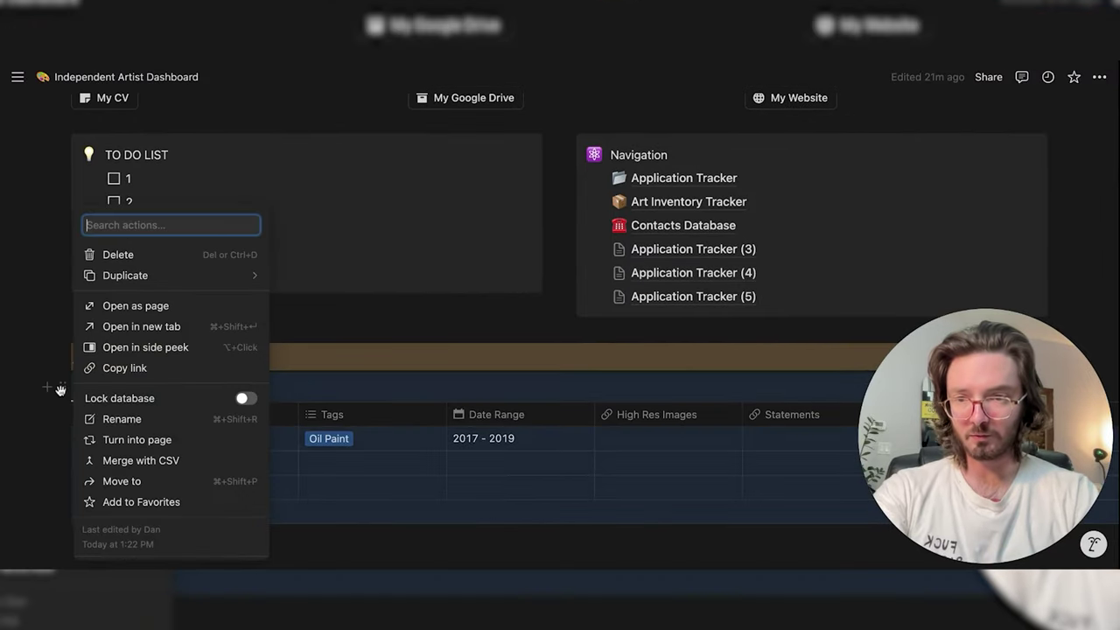
pyautogui.click(125, 368)
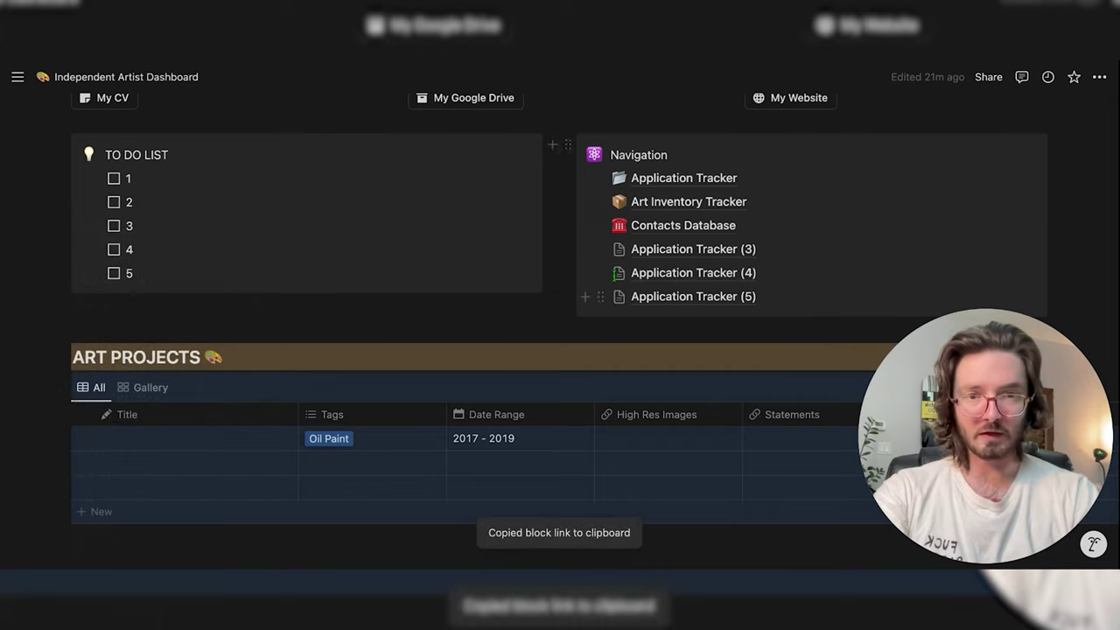
# Rename the Application Tracker (3) page to 'Art project Ideas'
pyautogui.click(688, 251)
pyautogui.tripleClick(510, 198)
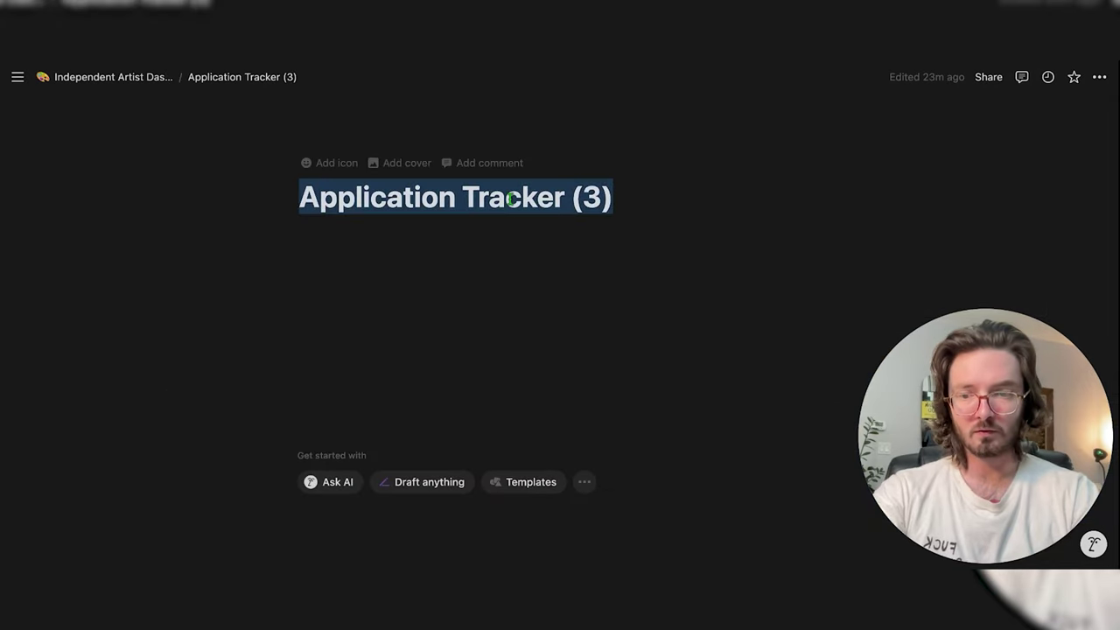
pyautogui.write('Art project Id')
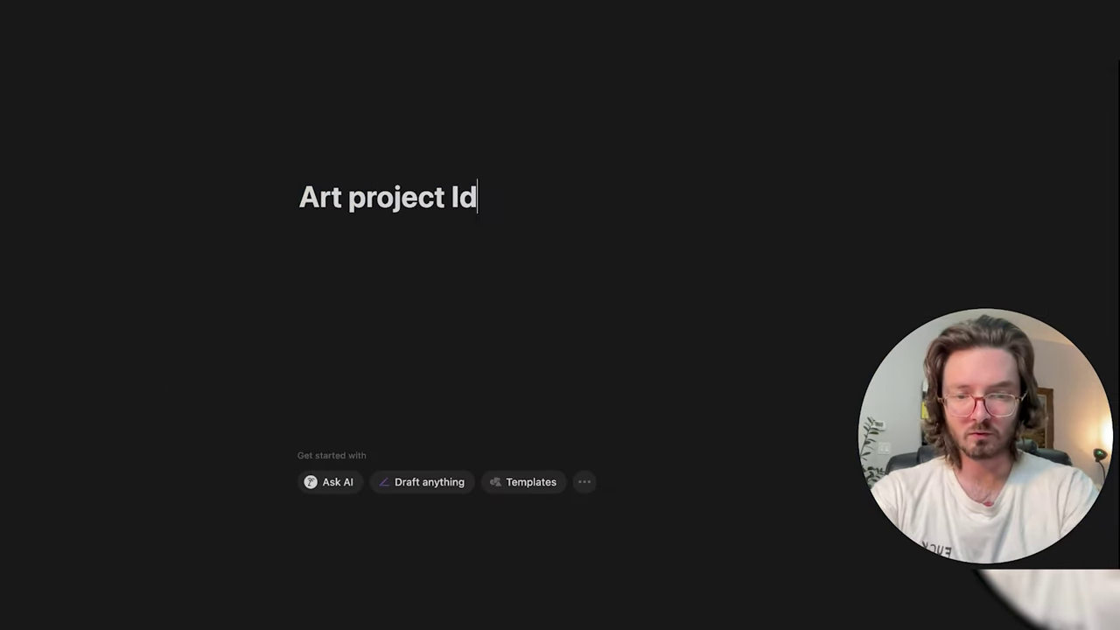
pyautogui.write('eas')
pyautogui.press('Return')
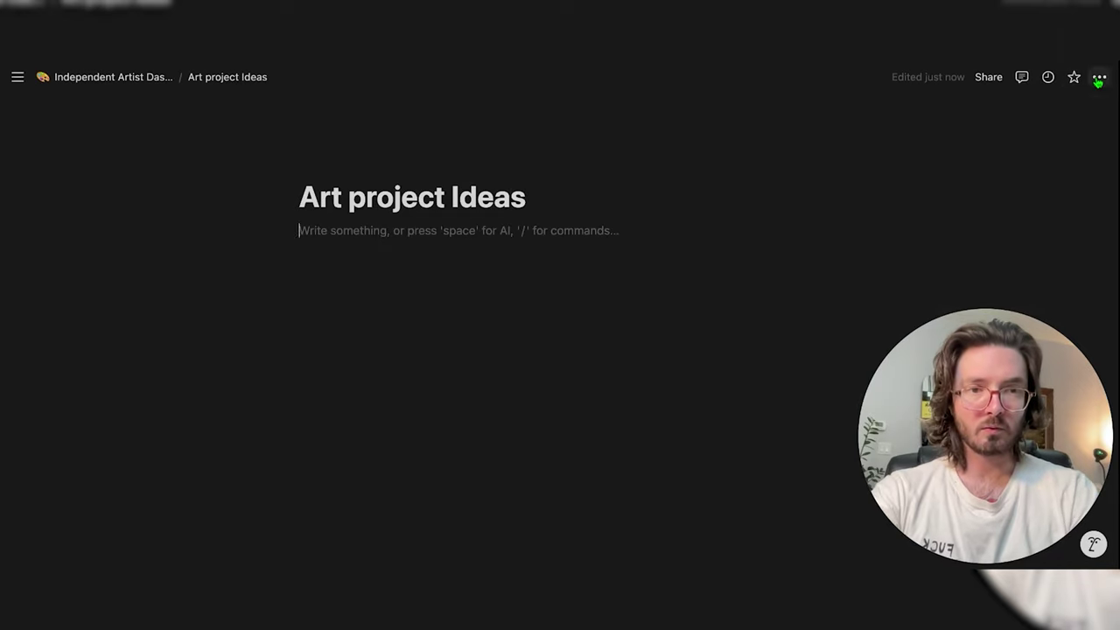
# Switch the Art project Ideas page to full width
pyautogui.click(1099, 77)
pyautogui.click(1086, 182)
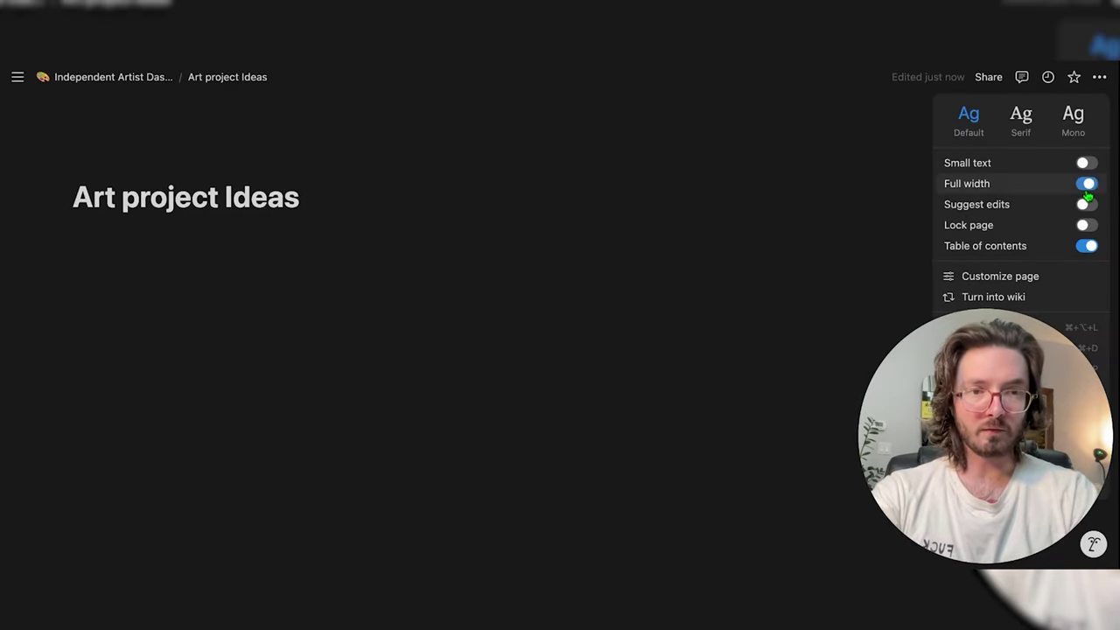
pyautogui.click(440, 358)
# Paste the Art Projects link as a linked database table filtered by Status to Idea
pyautogui.click(388, 337)
pyautogui.press('super+v')
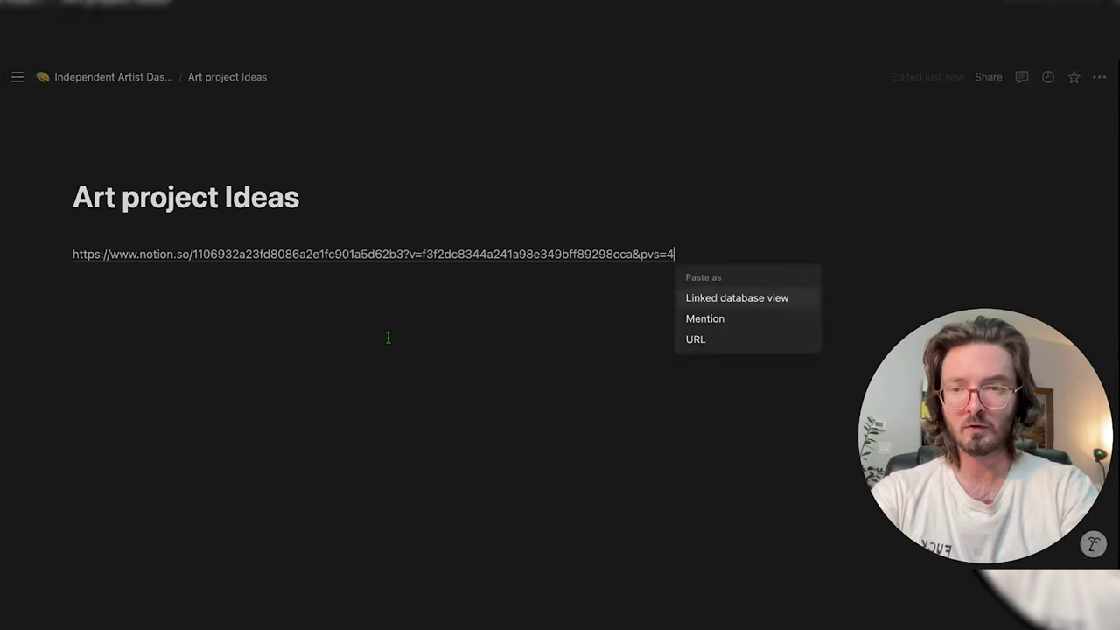
pyautogui.click(749, 298)
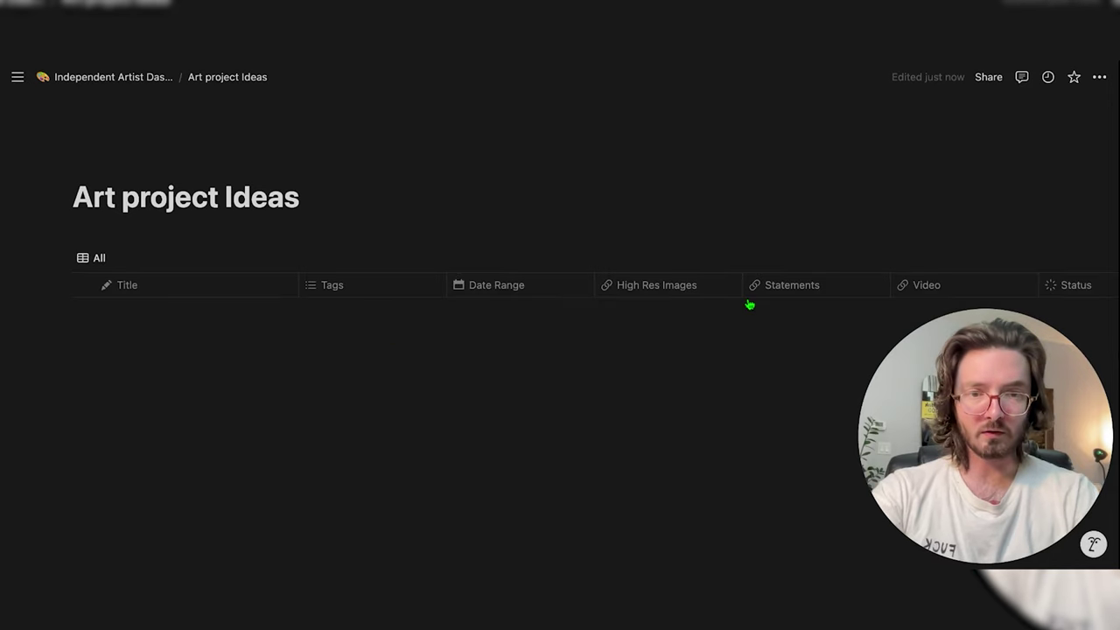
pyautogui.click(804, 195)
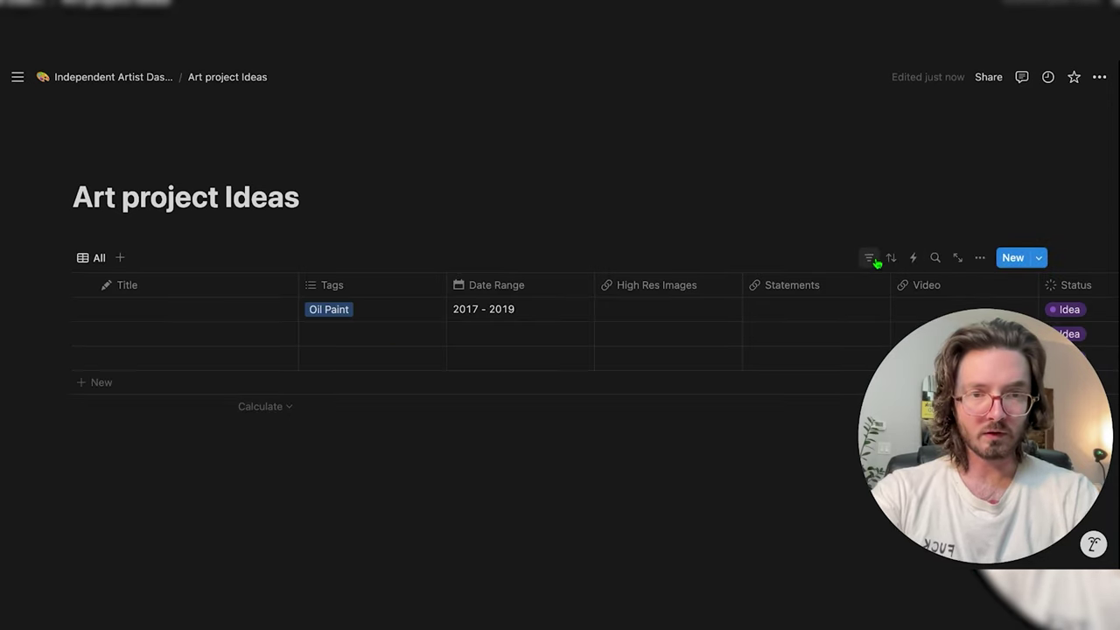
pyautogui.click(871, 258)
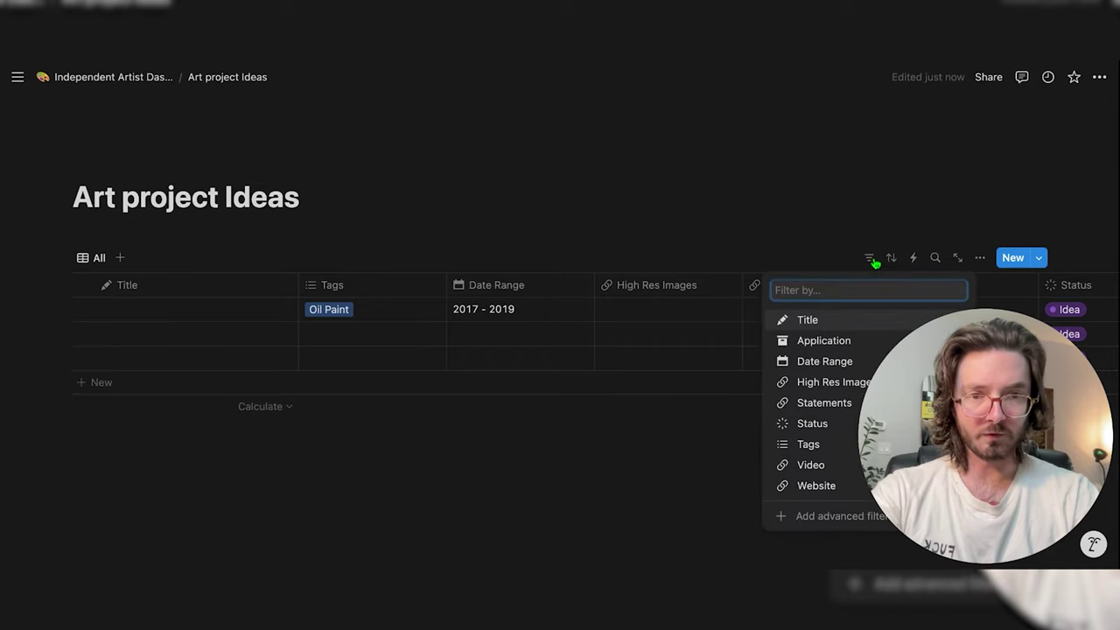
pyautogui.click(813, 424)
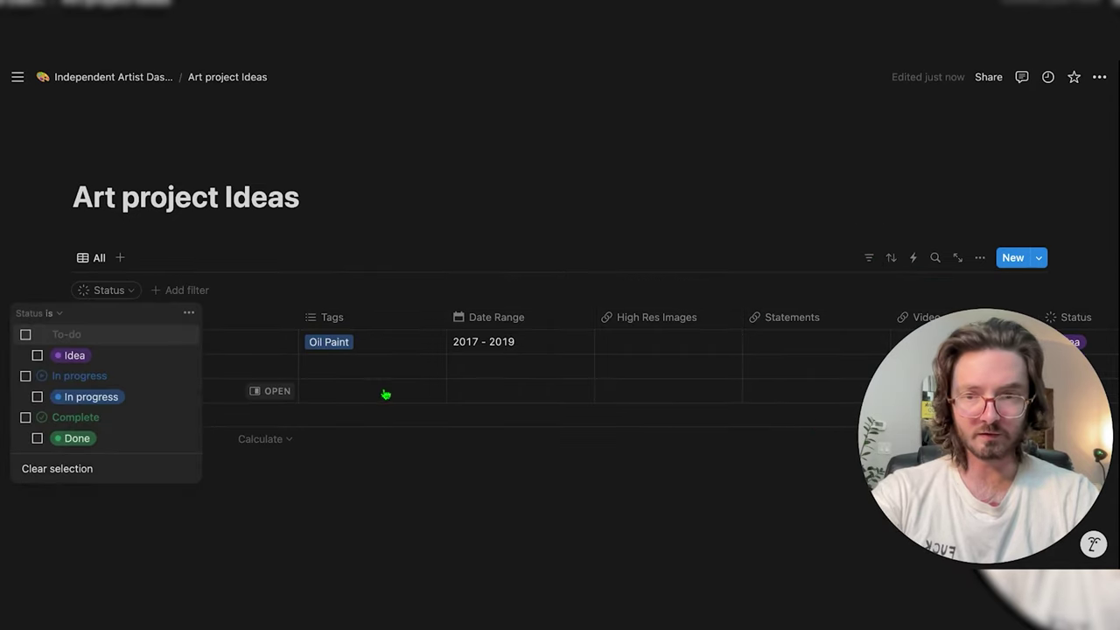
pyautogui.click(72, 360)
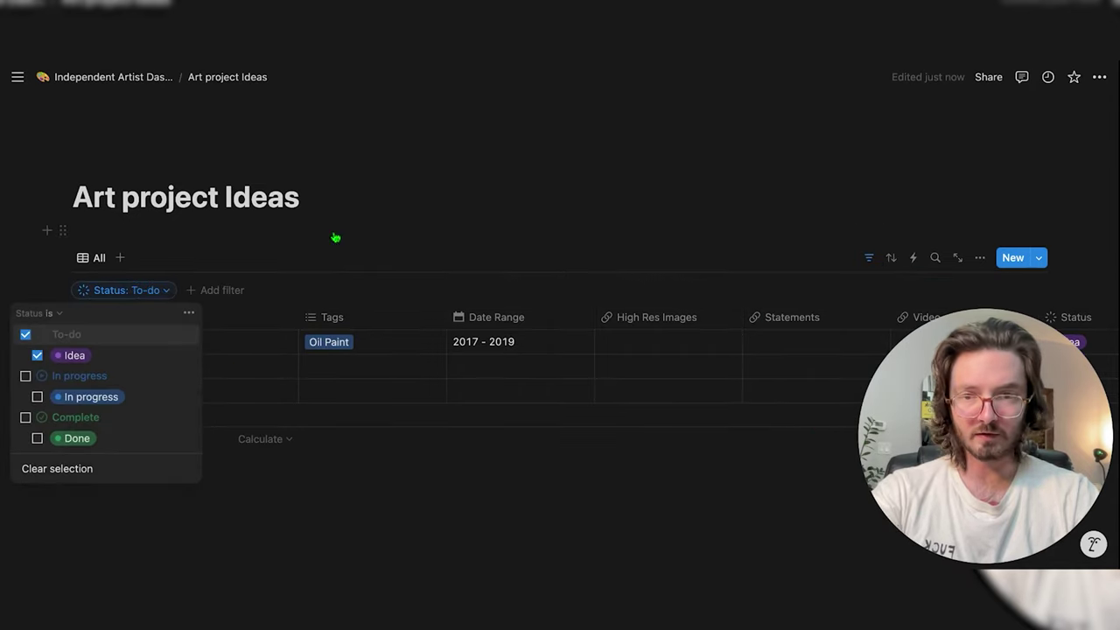
pyautogui.click(634, 185)
pyautogui.scroll(-1, 767, 255)
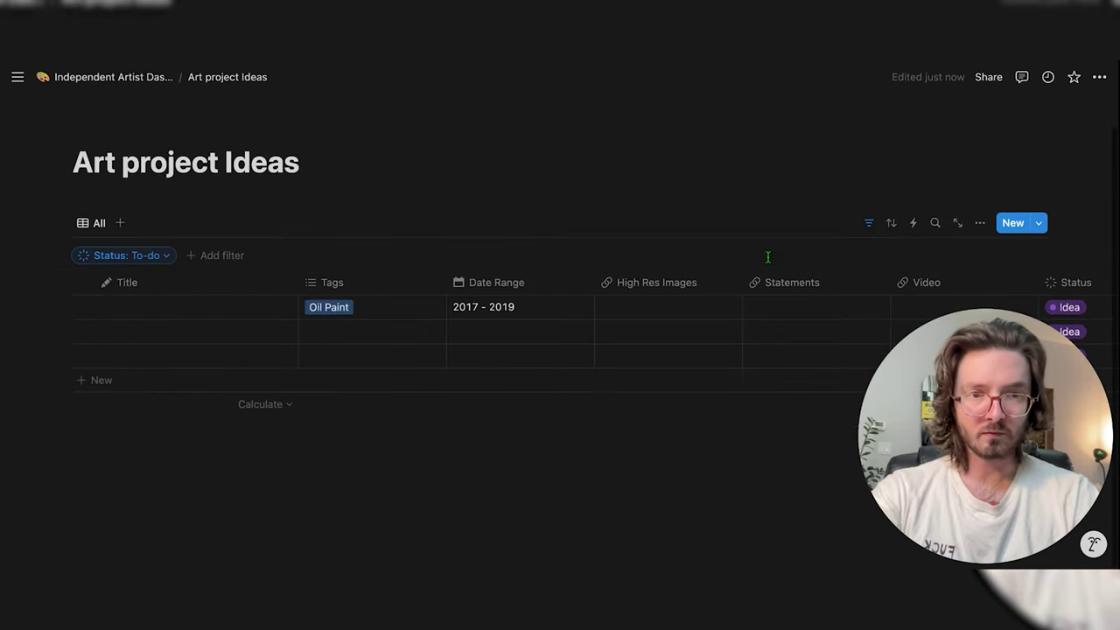
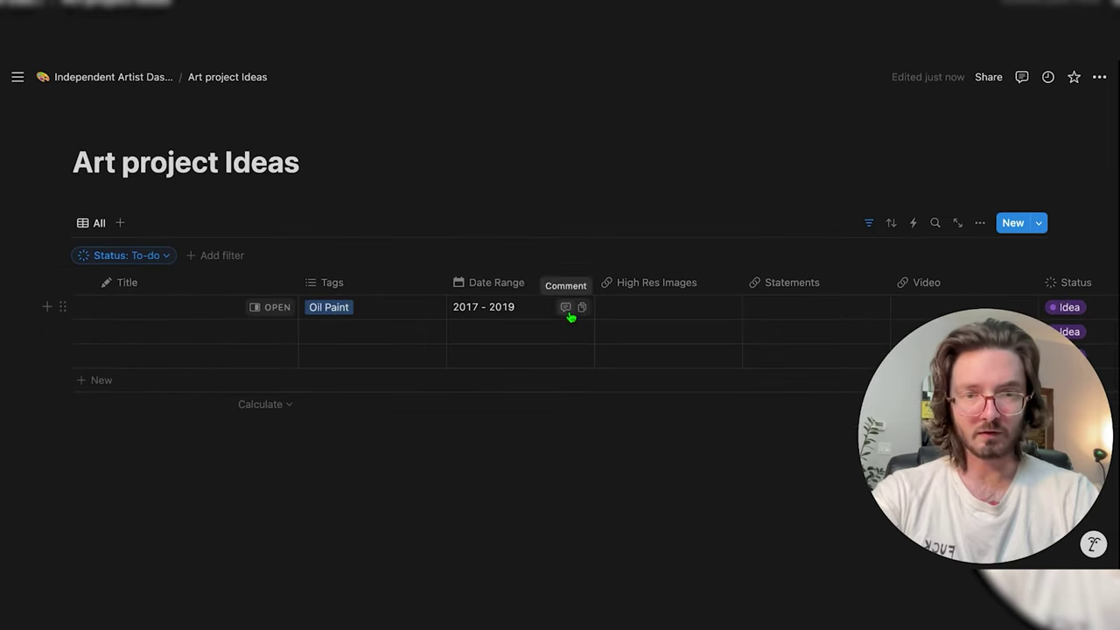
# Hide the Tags, Date Range, High Res Images, Statements and Video columns from the view
pyautogui.click(354, 282)
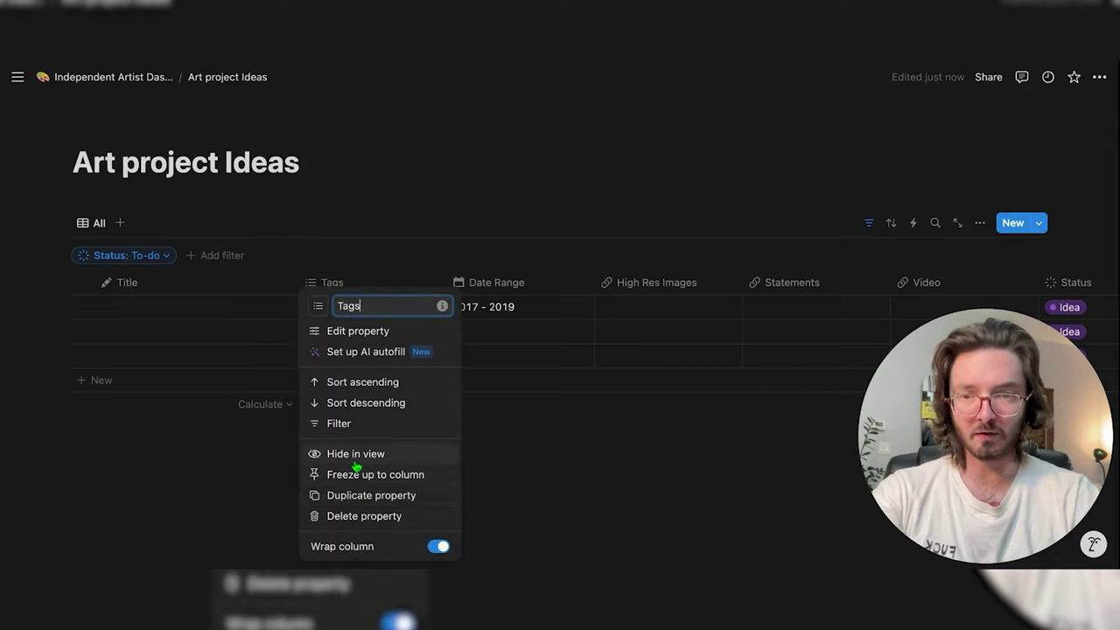
pyautogui.click(361, 453)
pyautogui.click(387, 283)
pyautogui.click(373, 453)
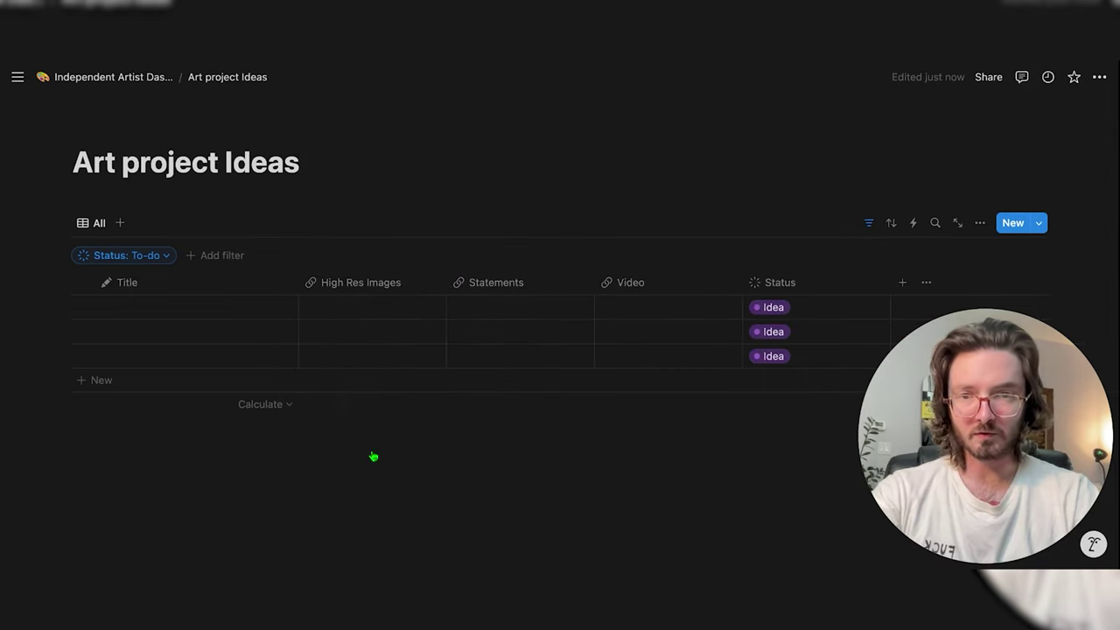
pyautogui.click(376, 282)
pyautogui.click(364, 440)
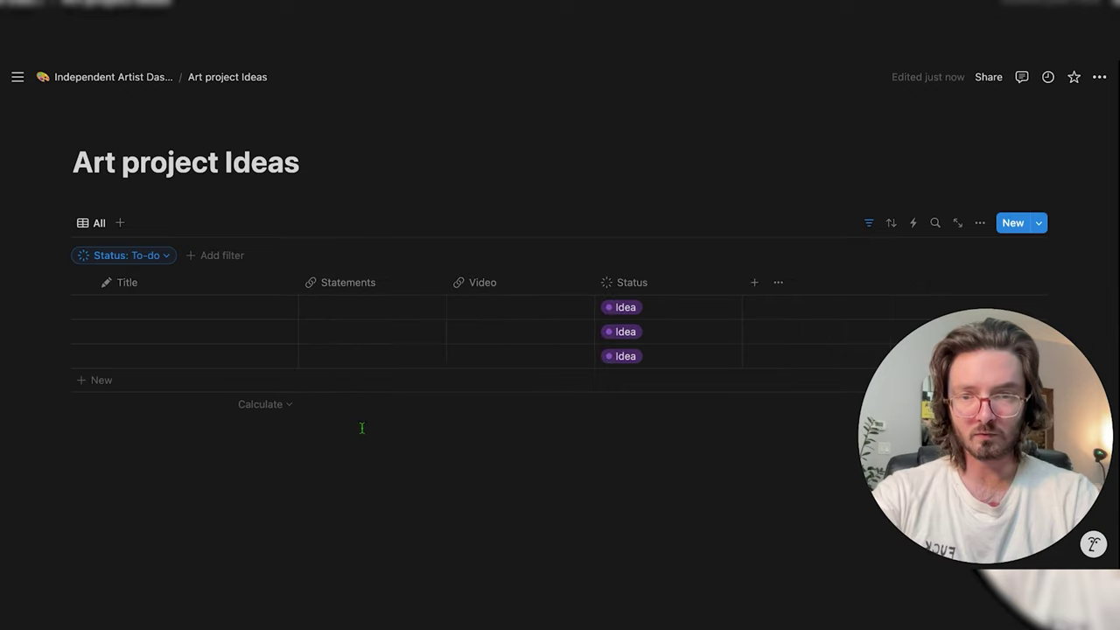
pyautogui.click(358, 293)
pyautogui.click(368, 442)
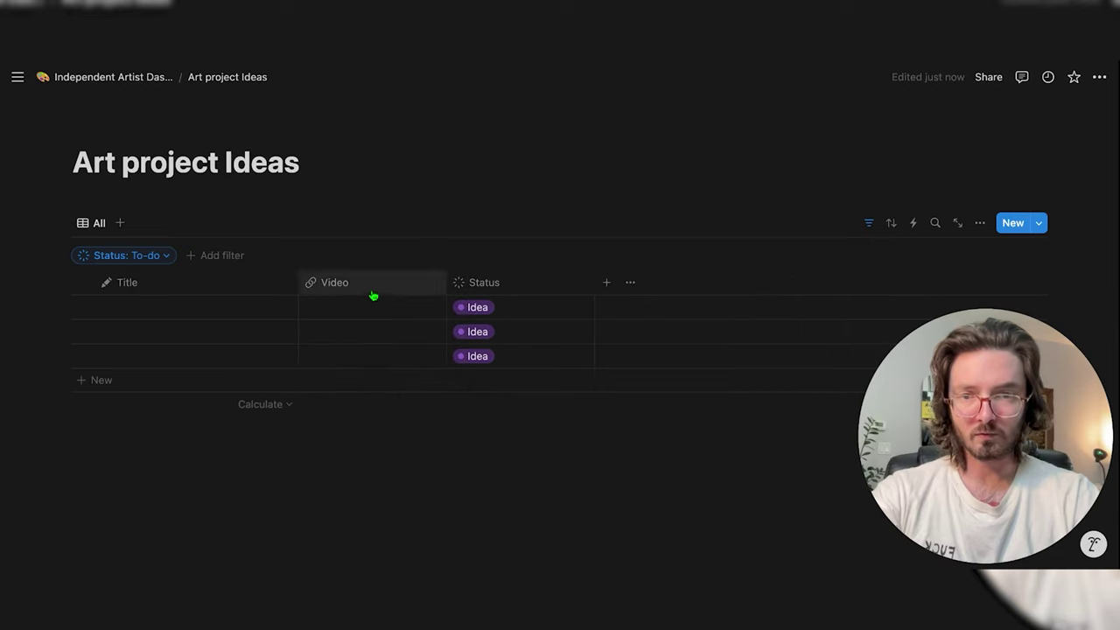
pyautogui.click(376, 294)
pyautogui.click(366, 441)
# Set the third idea to In progress, add a brain page icon, and return to the dashboard
pyautogui.click(379, 364)
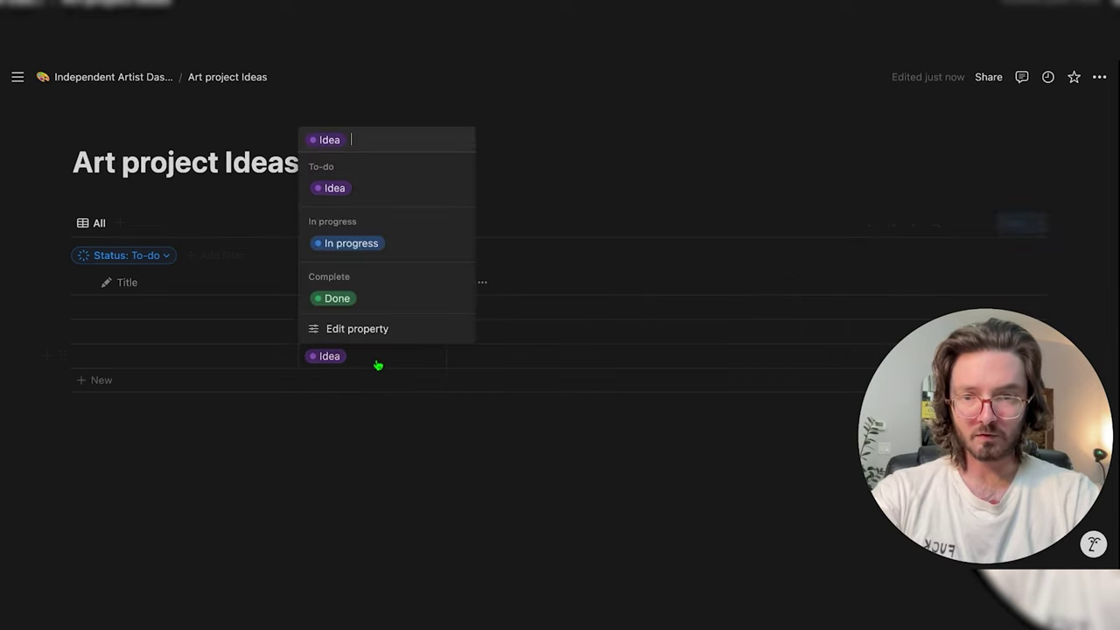
pyautogui.click(382, 253)
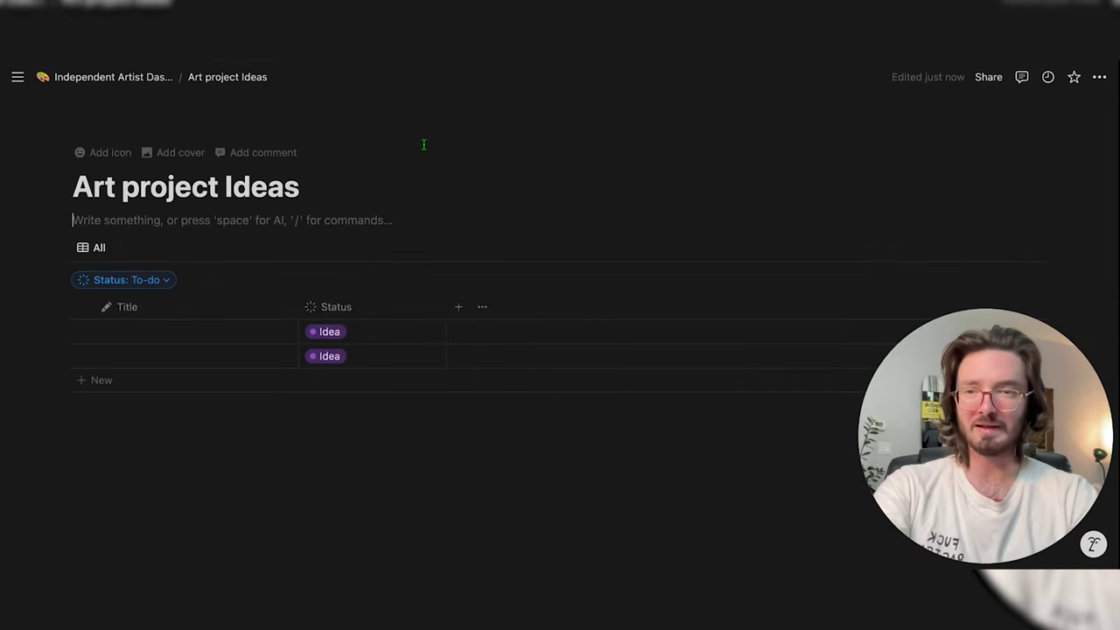
pyautogui.click(105, 154)
pyautogui.click(108, 164)
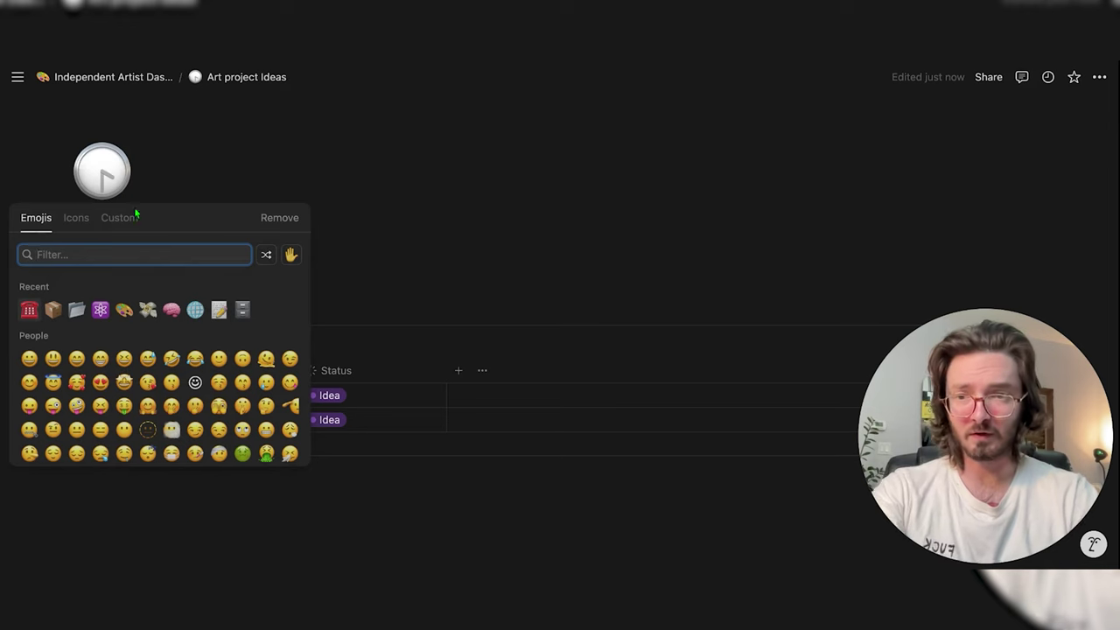
pyautogui.click(300, 165)
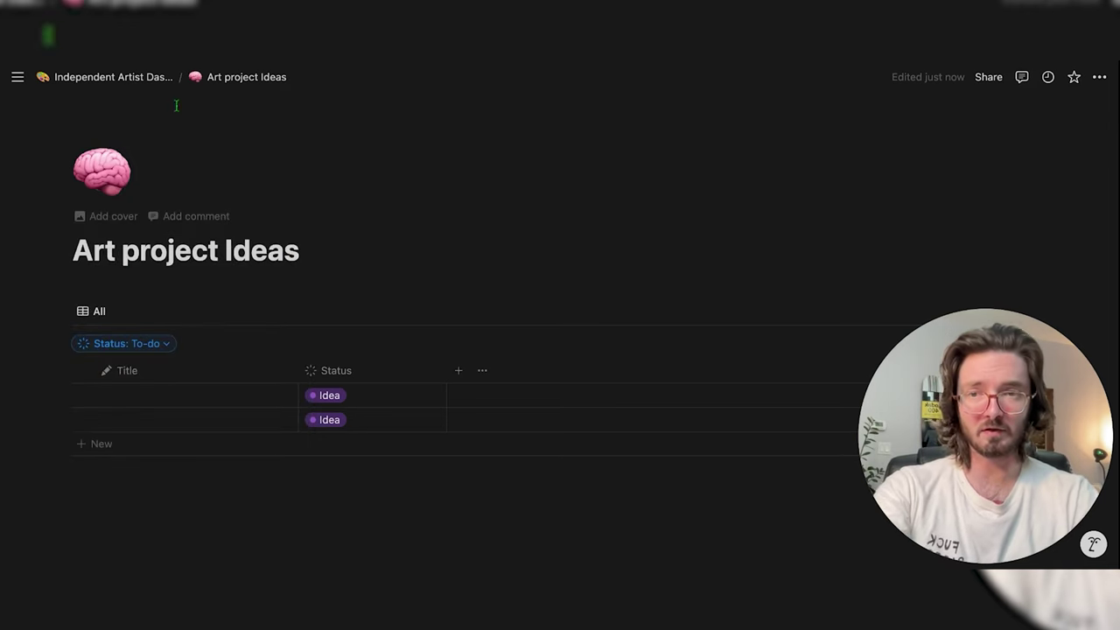
pyautogui.click(129, 77)
# Open the Application Tracker (4) page and switch it to full width
pyautogui.scroll(-2, 638, 251)
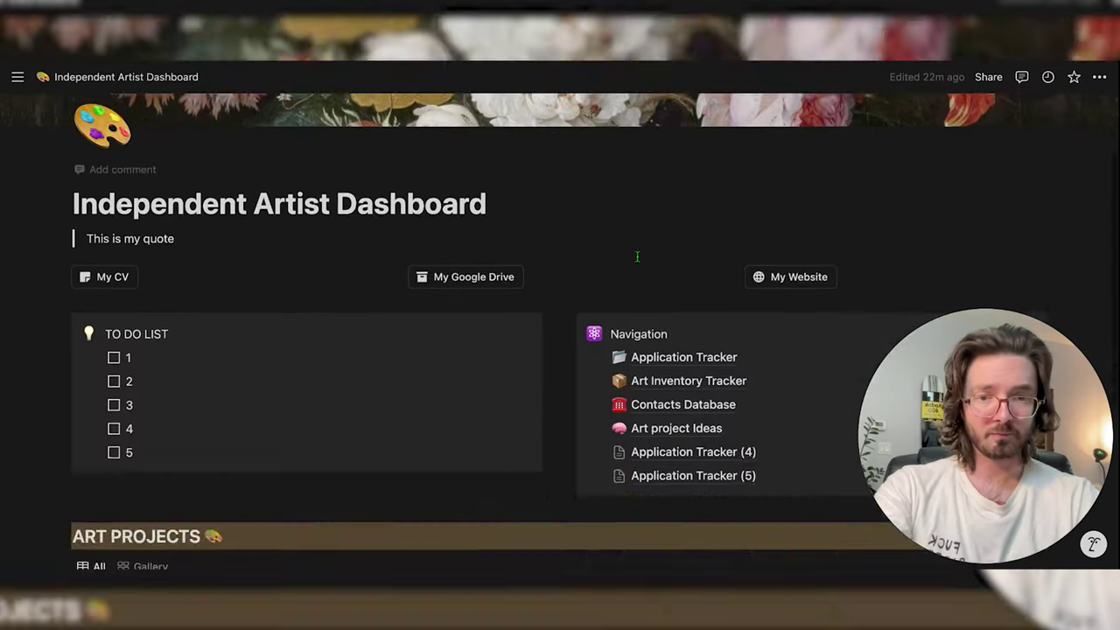
pyautogui.click(691, 447)
pyautogui.click(1099, 79)
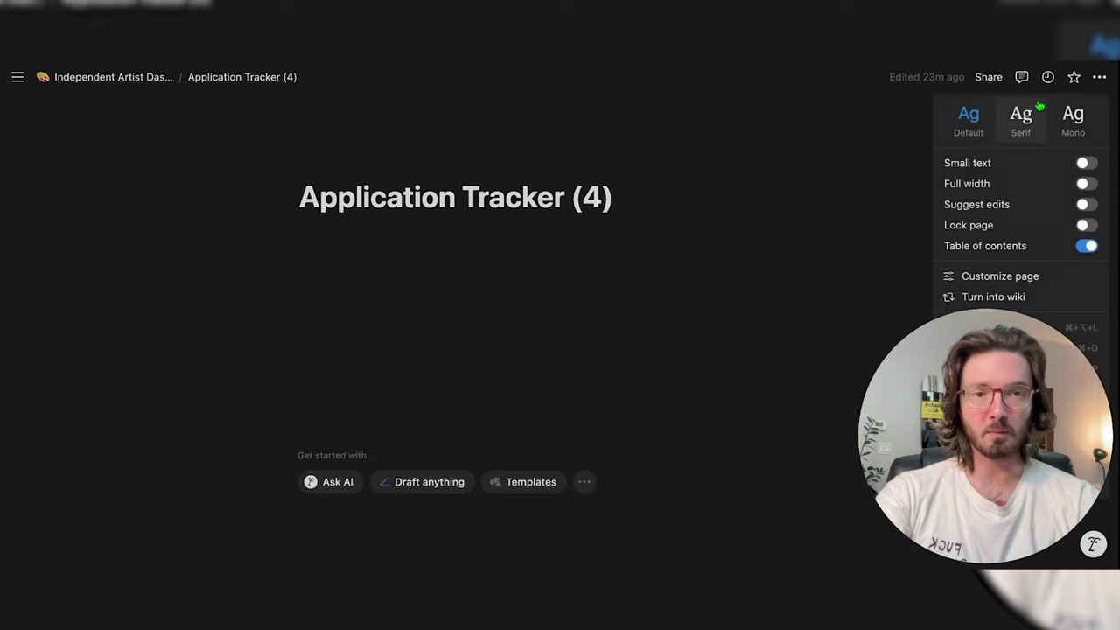
pyautogui.click(1083, 184)
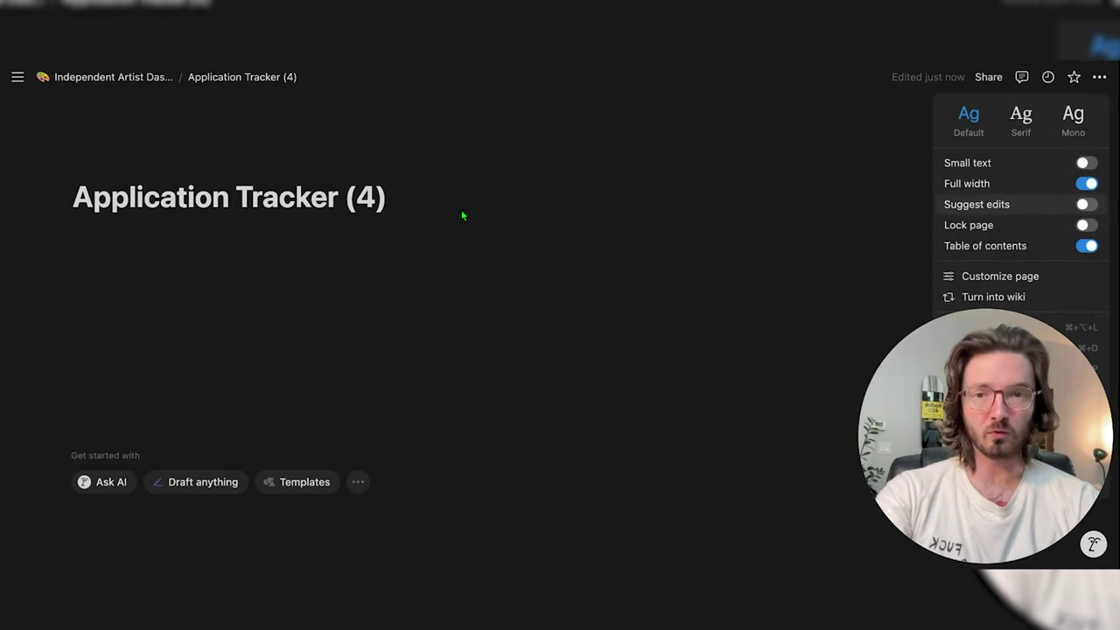
pyautogui.click(395, 196)
# Retitle the page 'Money Manager'
pyautogui.tripleClick(394, 196)
pyautogui.write('M')
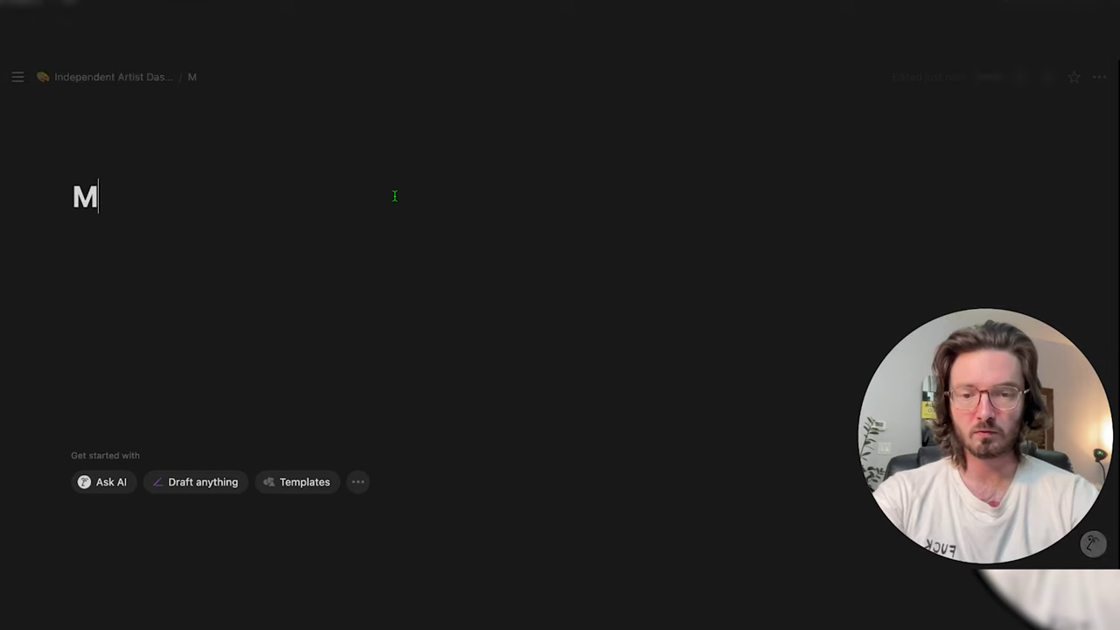
pyautogui.write('oney Manage')
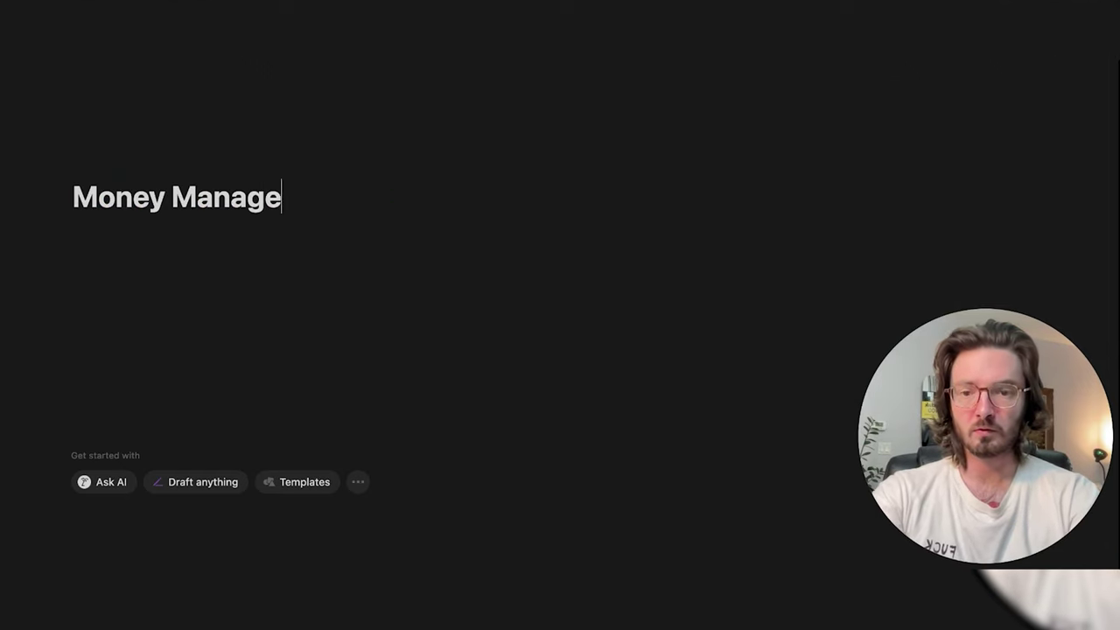
pyautogui.write('r')
pyautogui.press('Return')
pyautogui.press('Up')
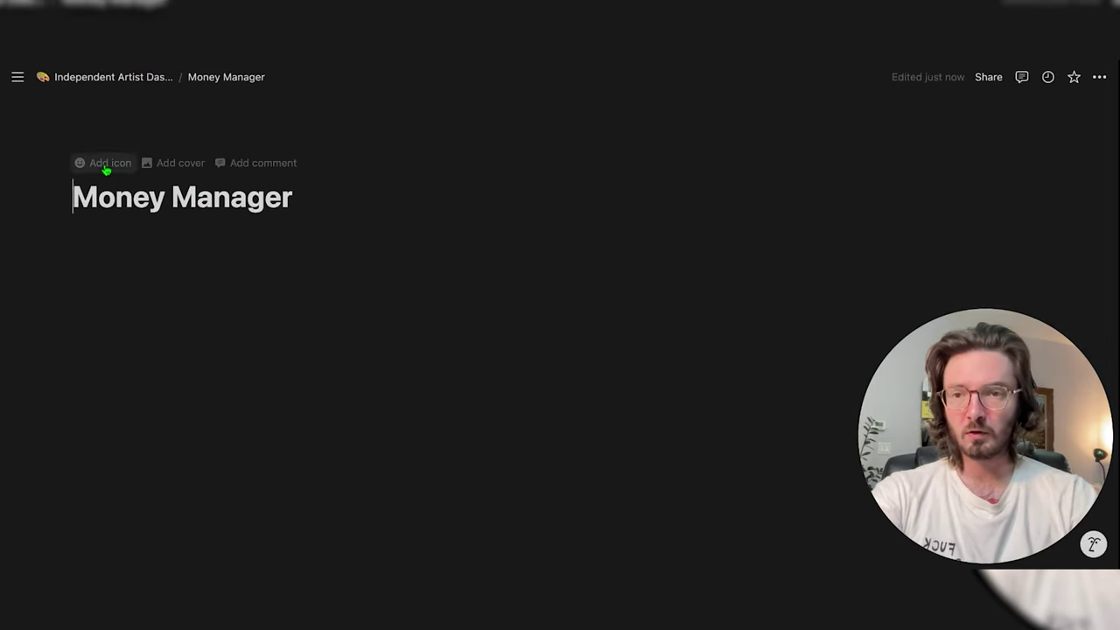
# Give the page a winged-money emoji icon and a cover image
pyautogui.click(106, 169)
pyautogui.click(171, 331)
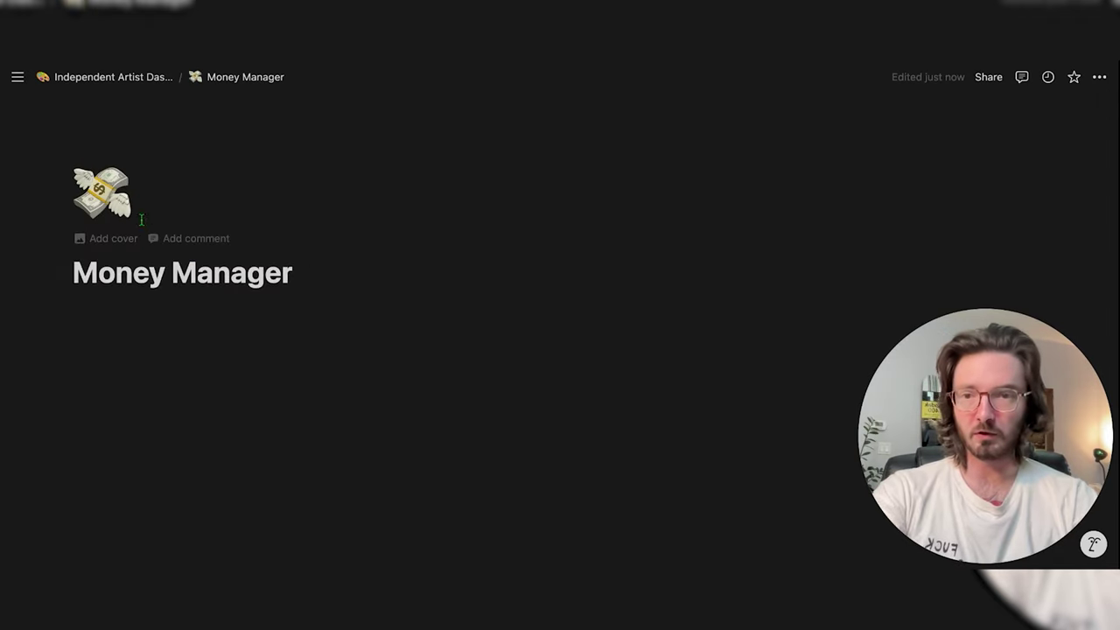
pyautogui.click(111, 240)
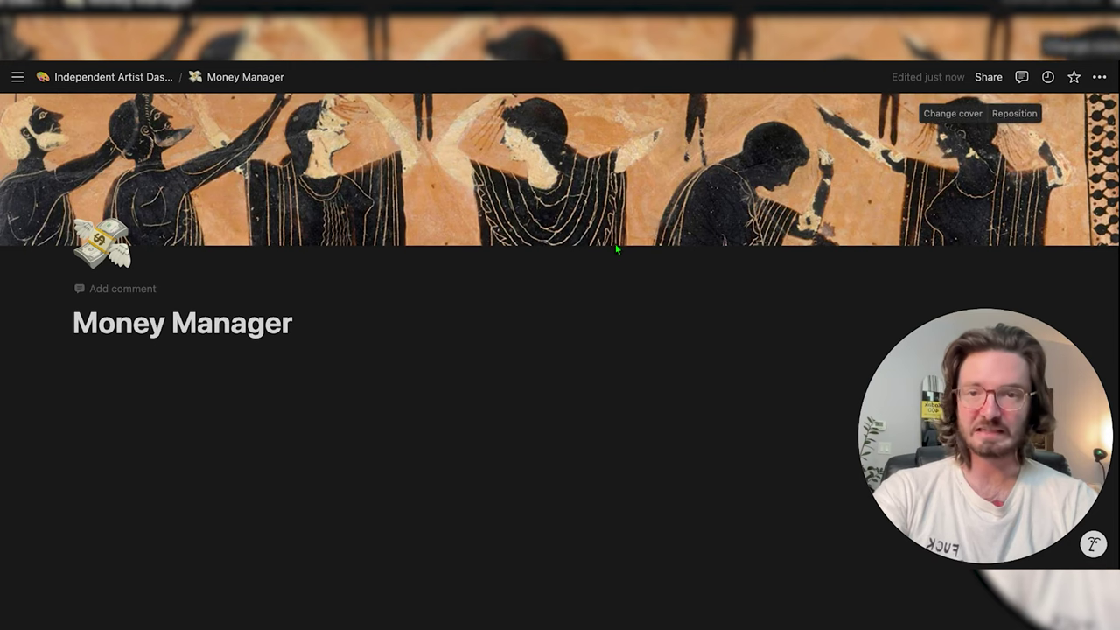
pyautogui.scroll(-1, 625, 320)
pyautogui.click(252, 348)
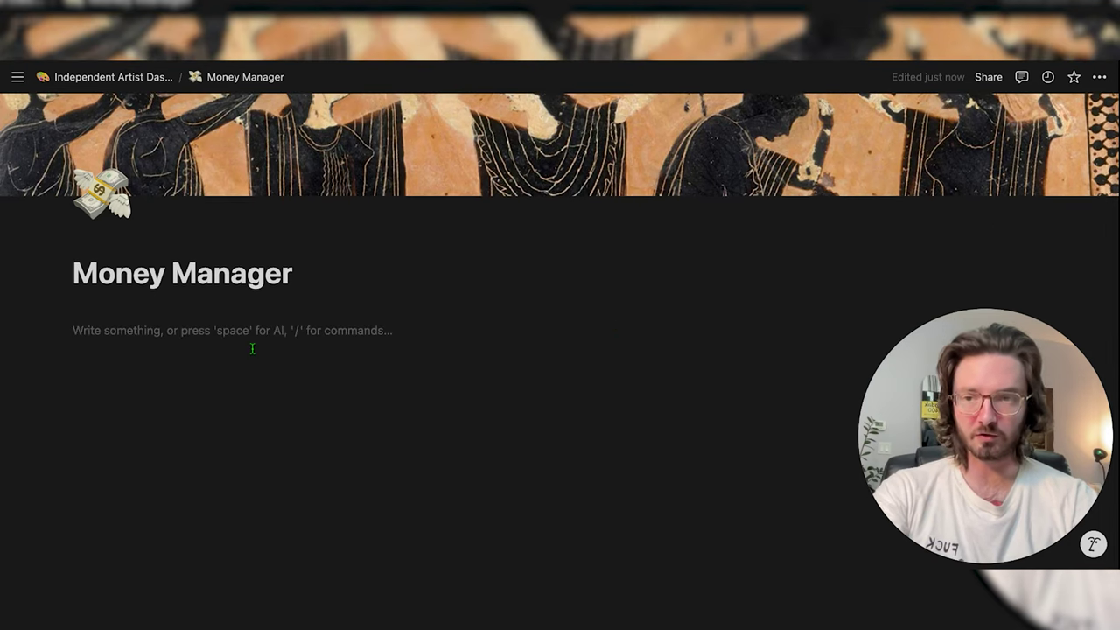
# Insert a simple table block via /tab, then delete it
pyautogui.write('/tab')
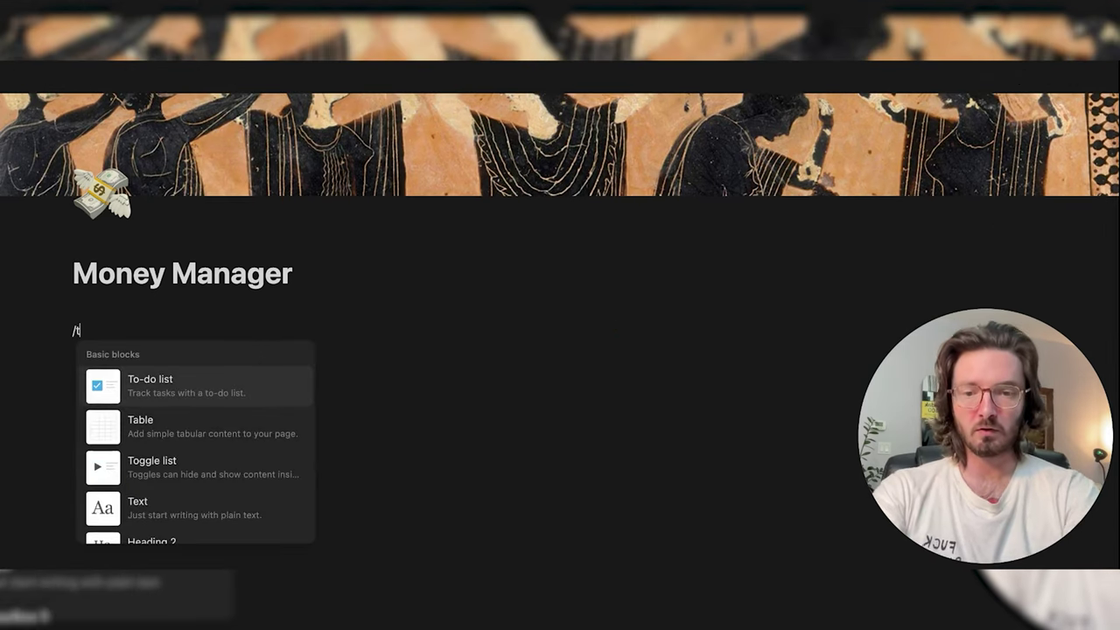
pyautogui.click(220, 382)
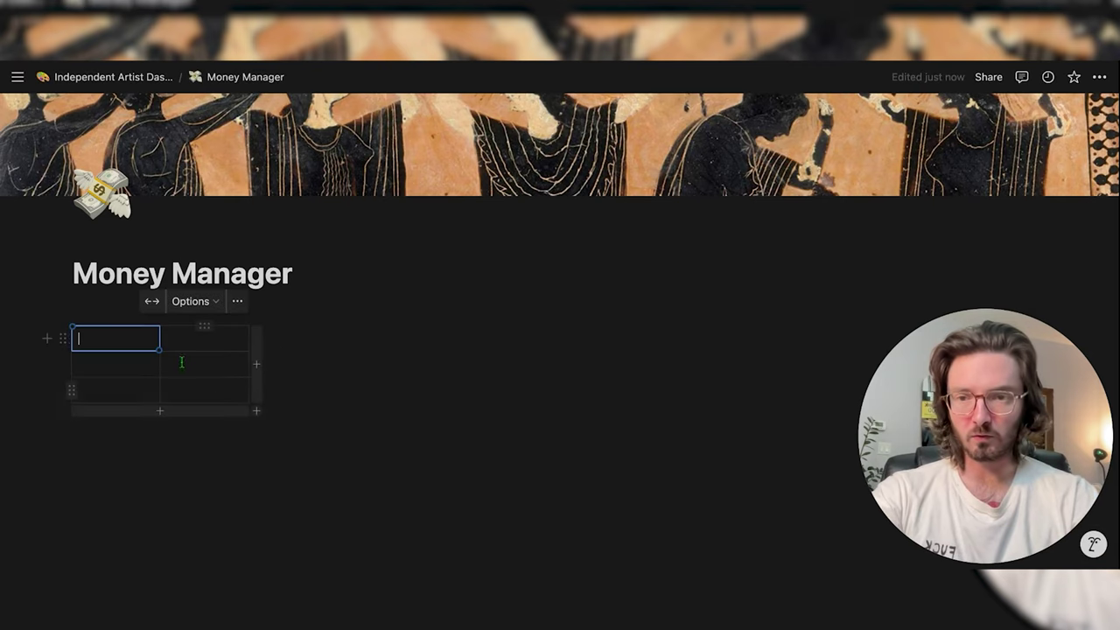
pyautogui.press('Escape')
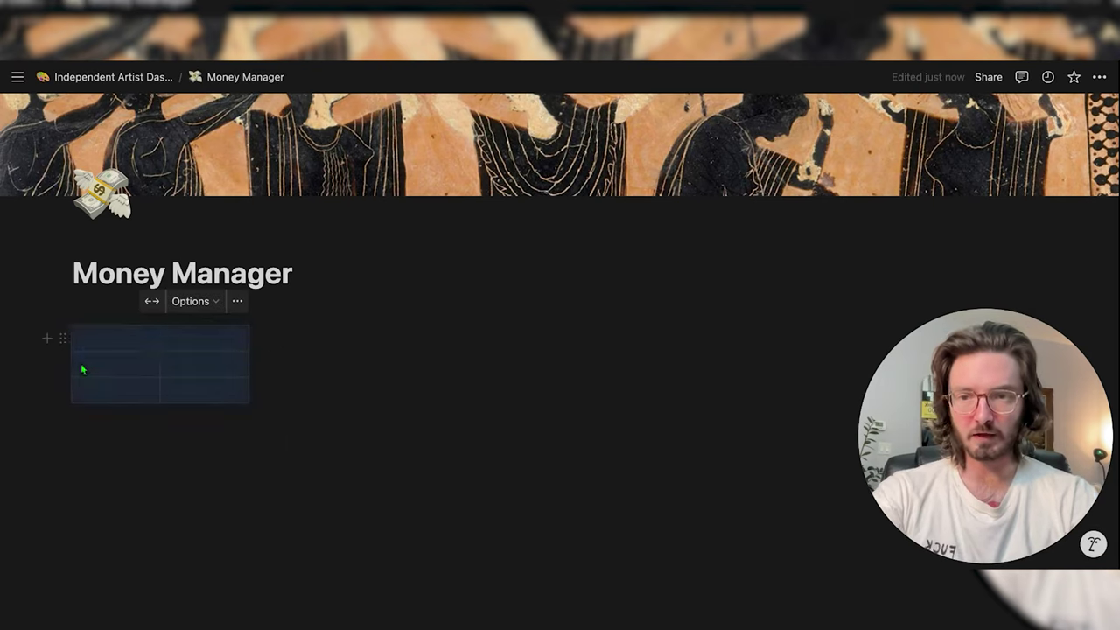
pyautogui.press('BackSpace')
pyautogui.press('Return')
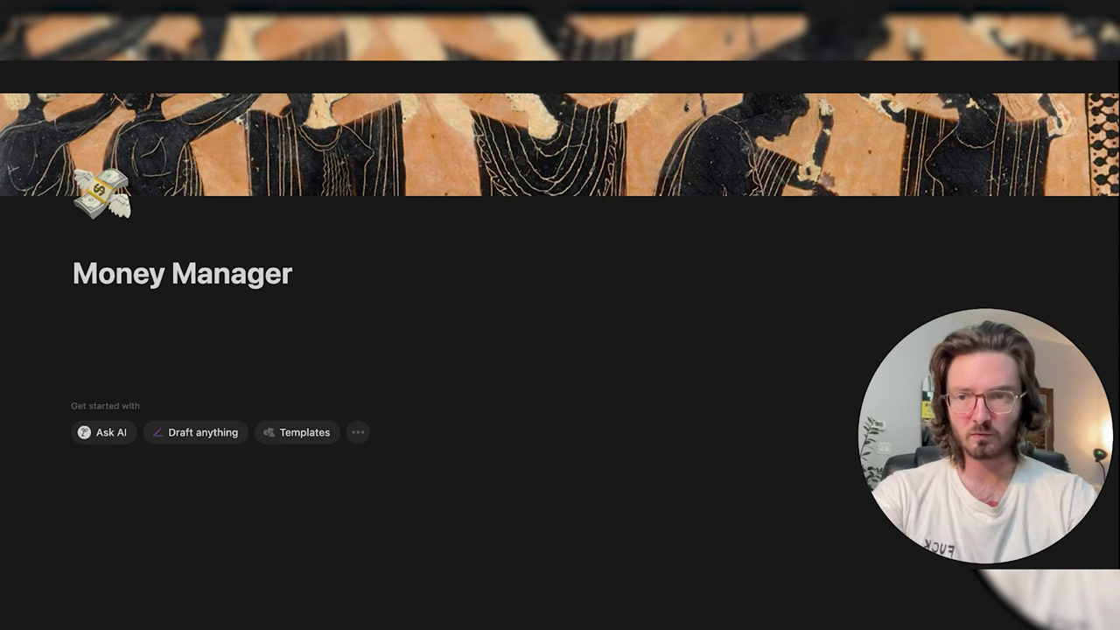
# Insert an inline database Table view via /table and title it 'Expense Tracker'
pyautogui.write('/table')
pyautogui.press('Down')
pyautogui.press('Return')
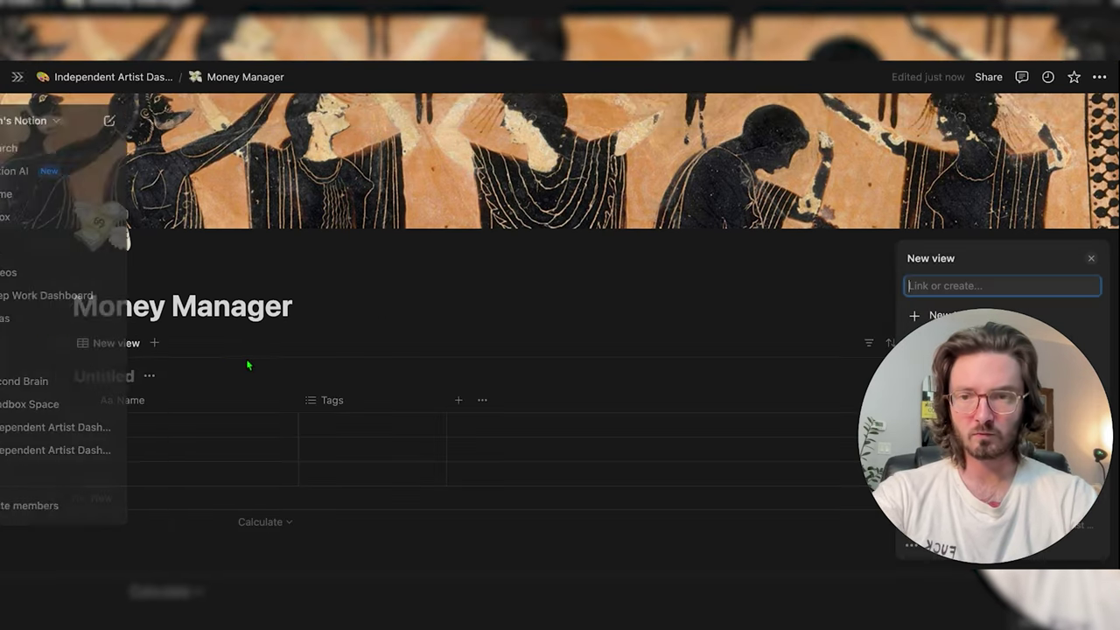
pyautogui.click(106, 376)
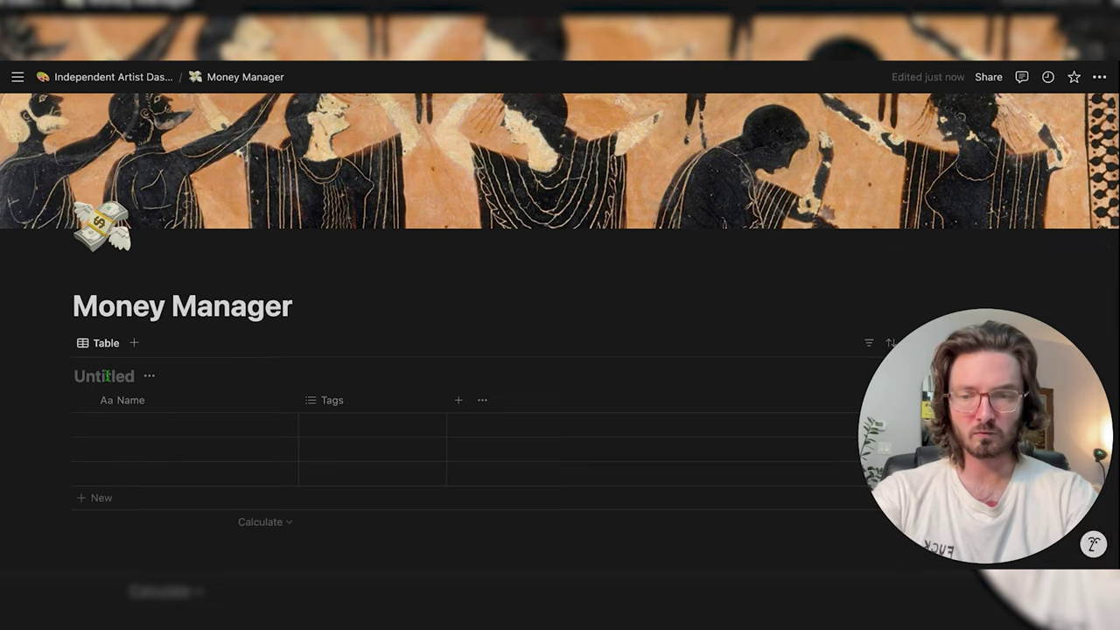
pyautogui.write('Expense Tracker')
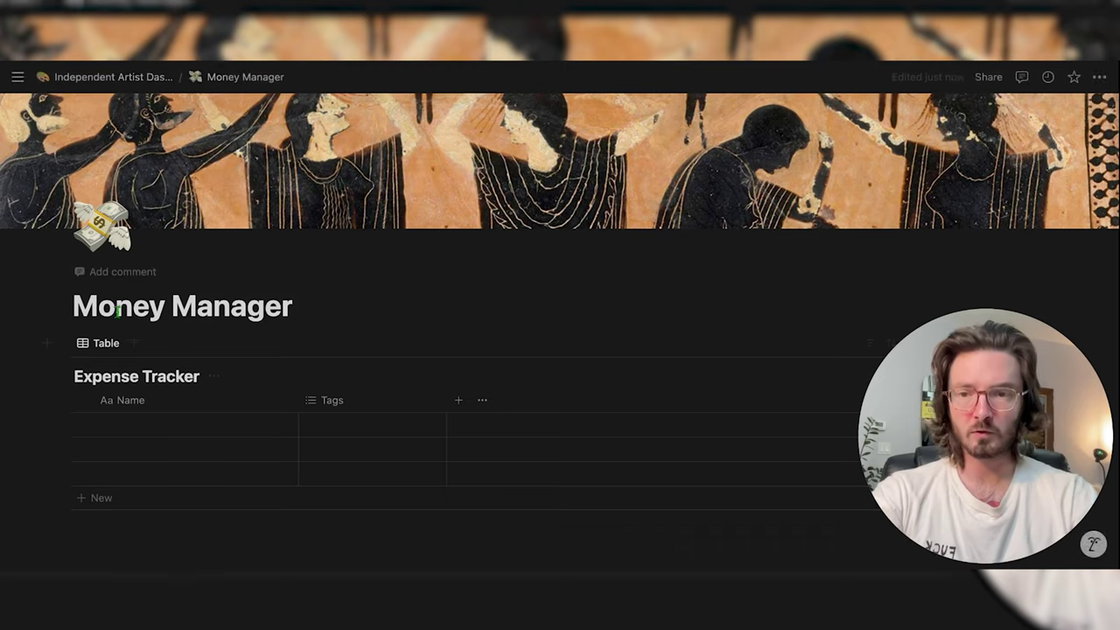
pyautogui.scroll(-2, 151, 322)
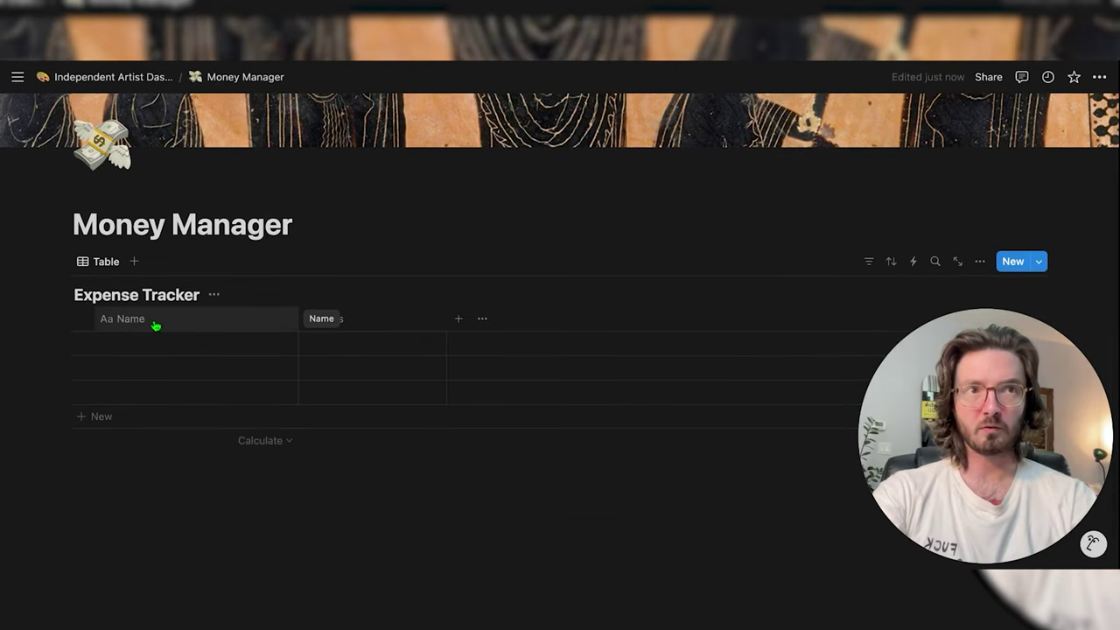
# Rename the Name column to 'Description' and the Tags column to 'Category'
pyautogui.click(155, 325)
pyautogui.press('BackSpace')
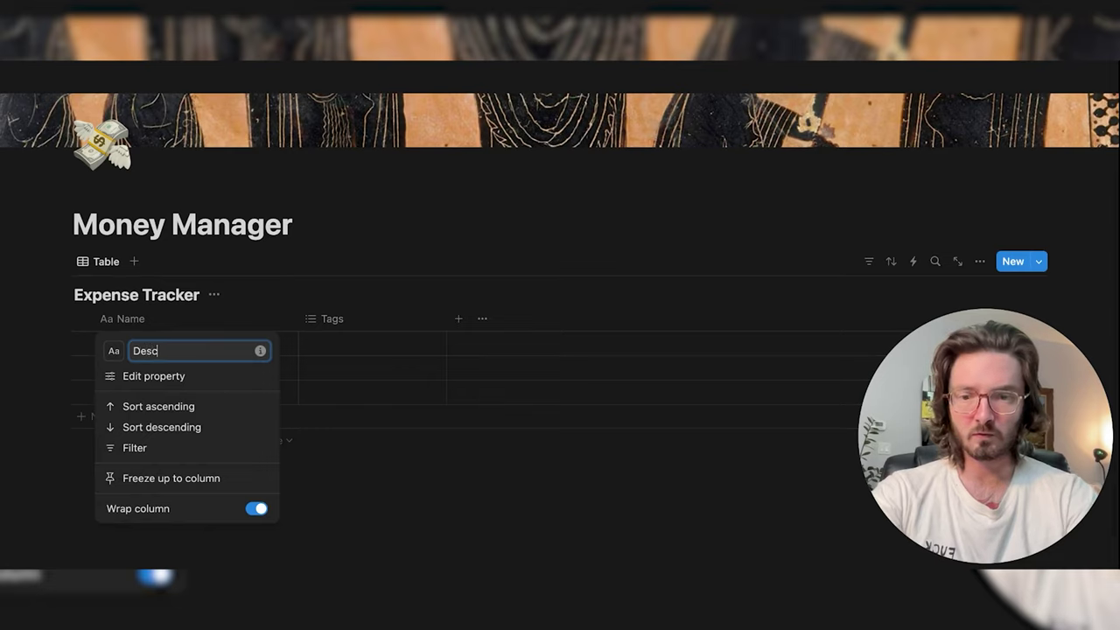
pyautogui.write('Description')
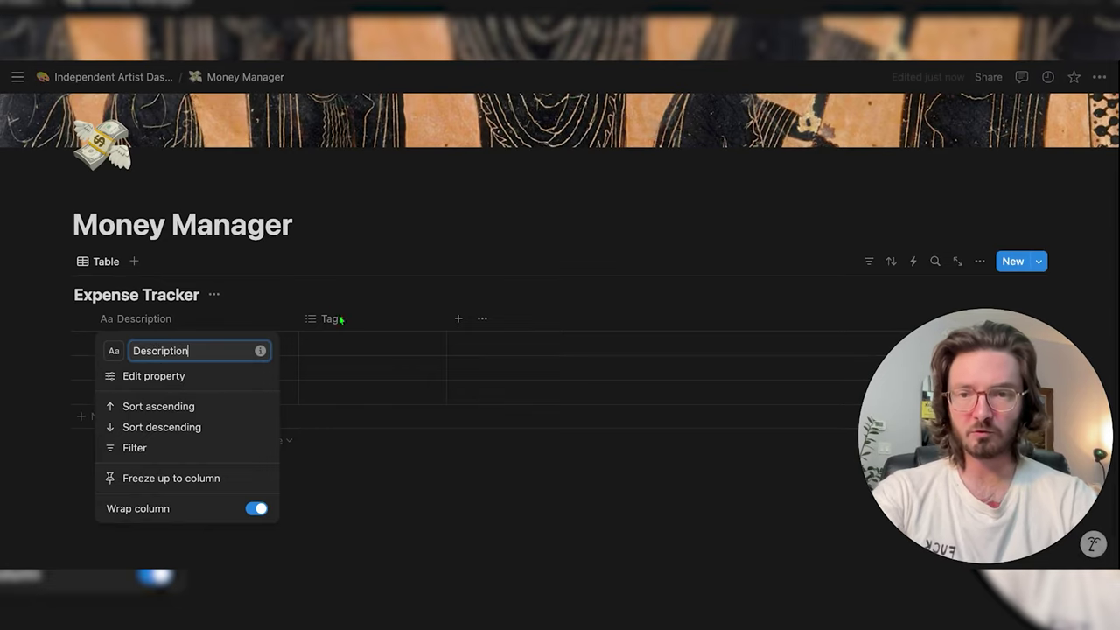
pyautogui.click(370, 320)
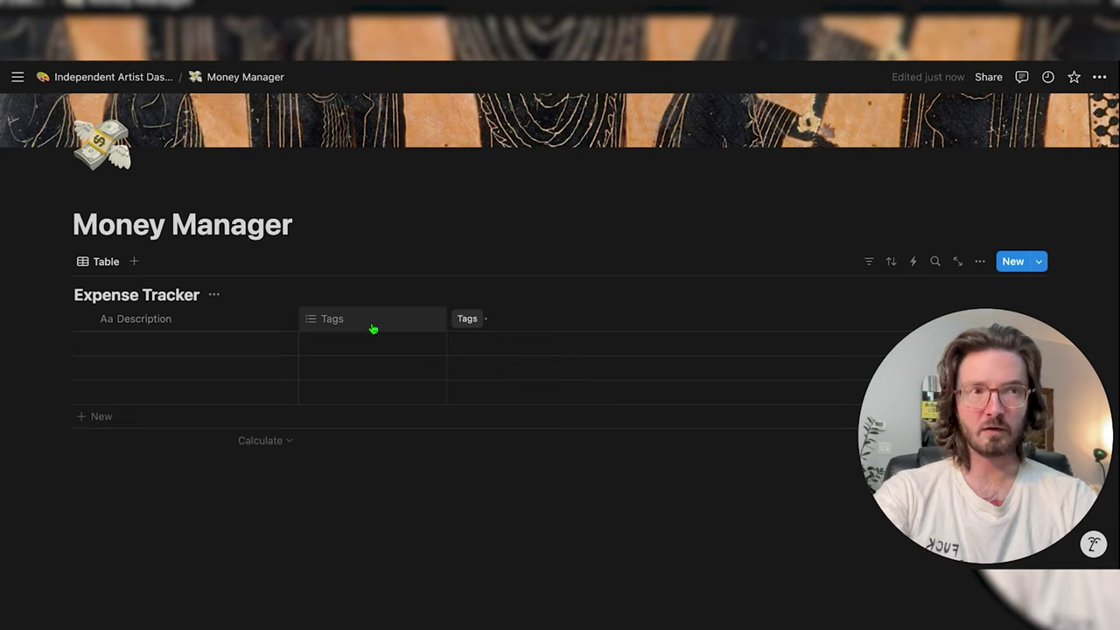
pyautogui.click(373, 320)
pyautogui.write('Category')
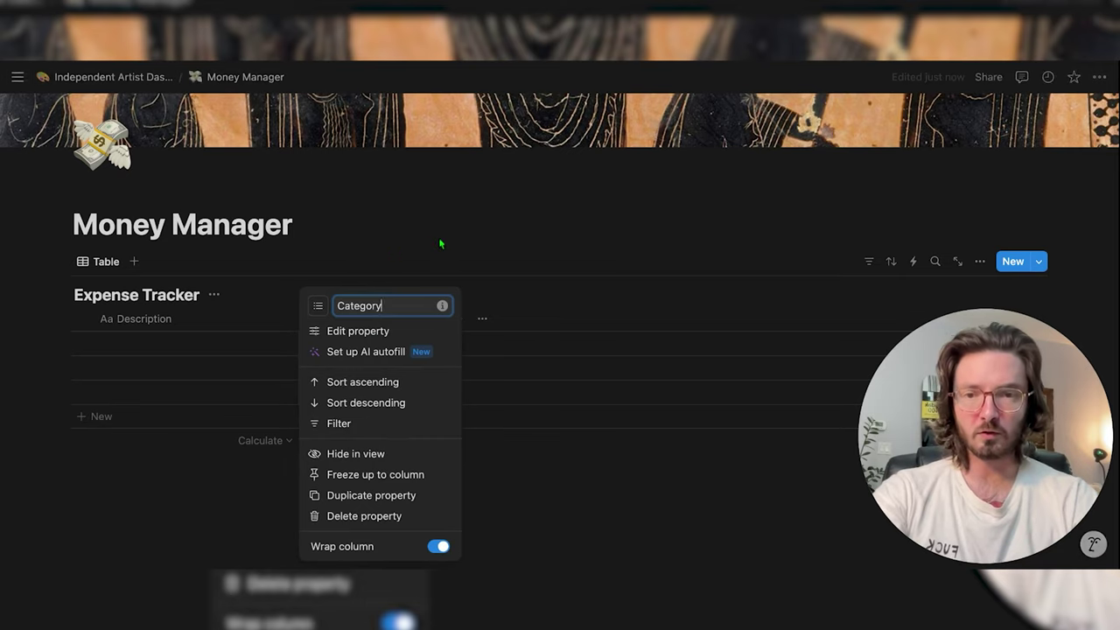
pyautogui.click(438, 237)
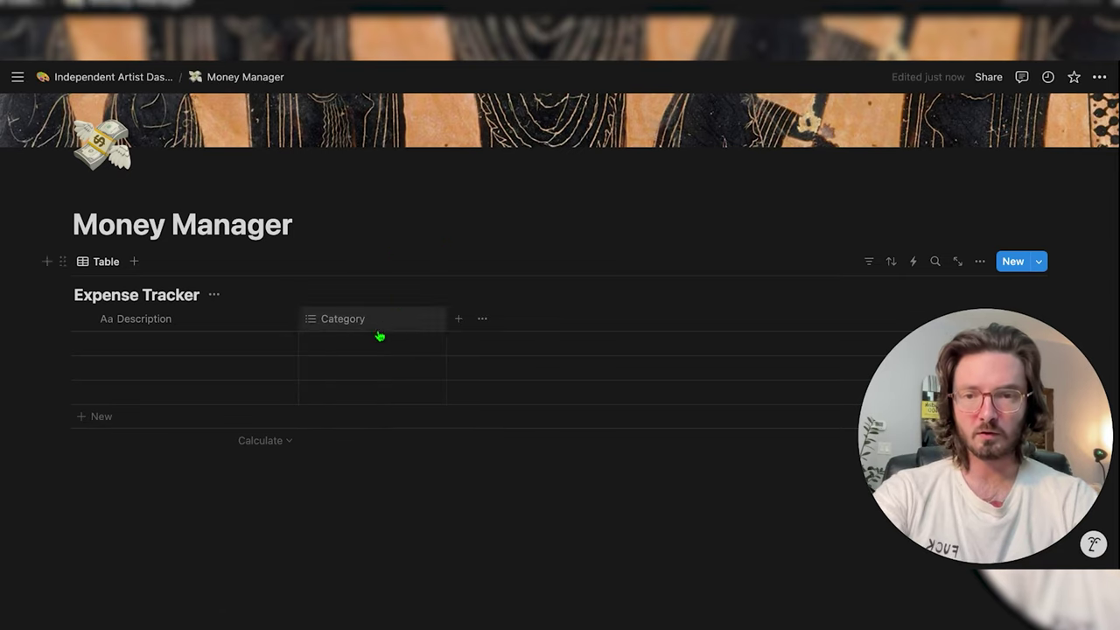
# Tag the first row's Category with new Sale and Expense options
pyautogui.click(364, 356)
pyautogui.write('Sale')
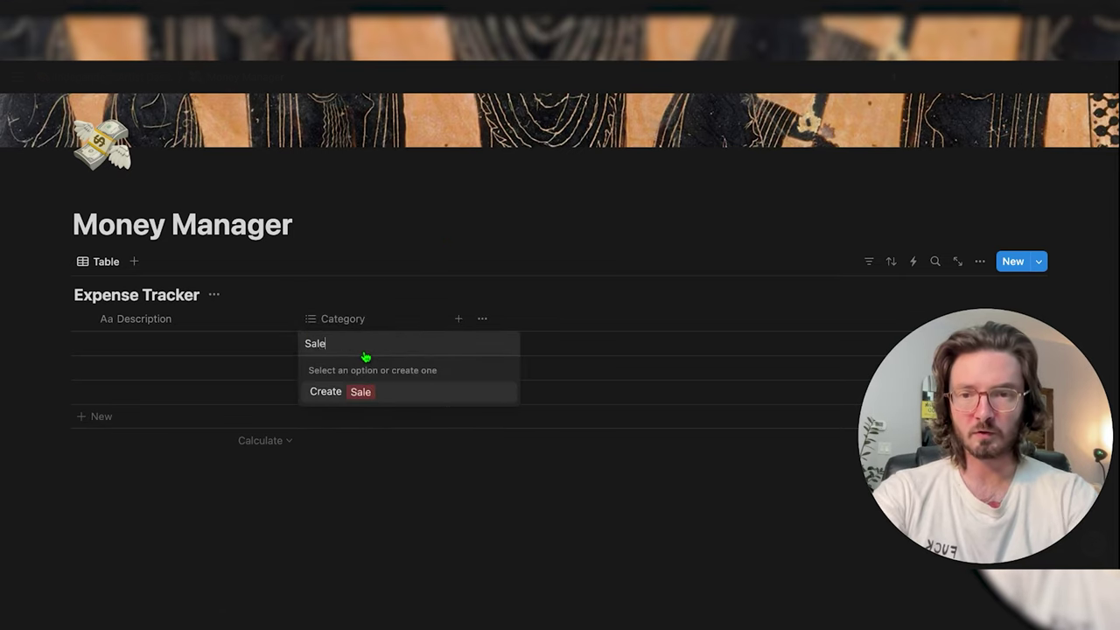
pyautogui.press('Return')
pyautogui.write('Expense')
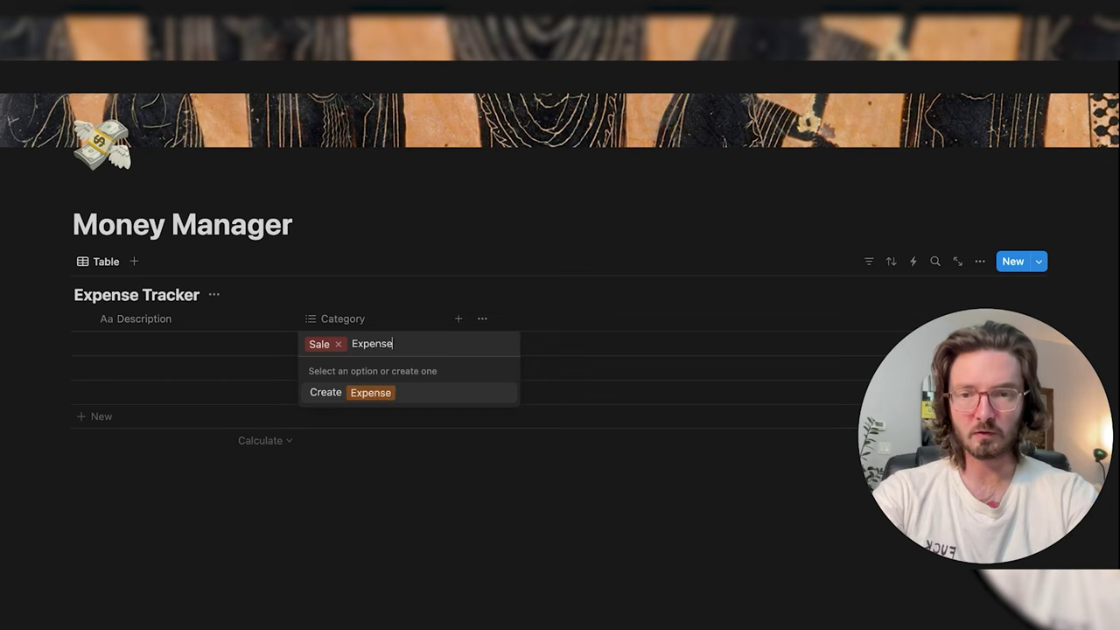
pyautogui.press('Return')
pyautogui.press('Escape')
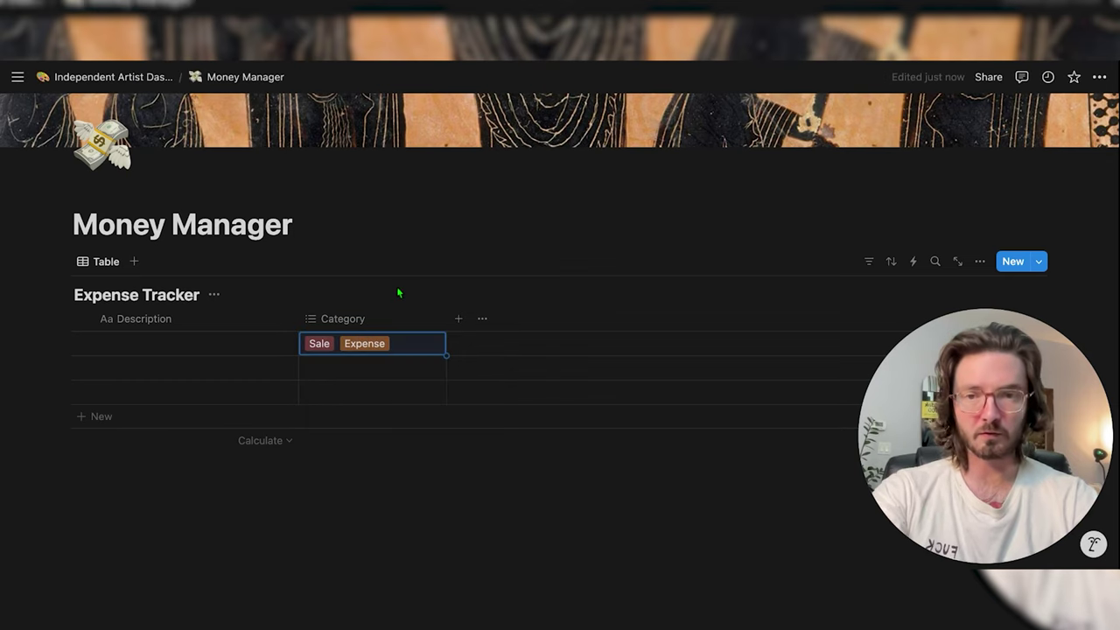
# Open the first entry as a page and add a Date property
pyautogui.click(455, 320)
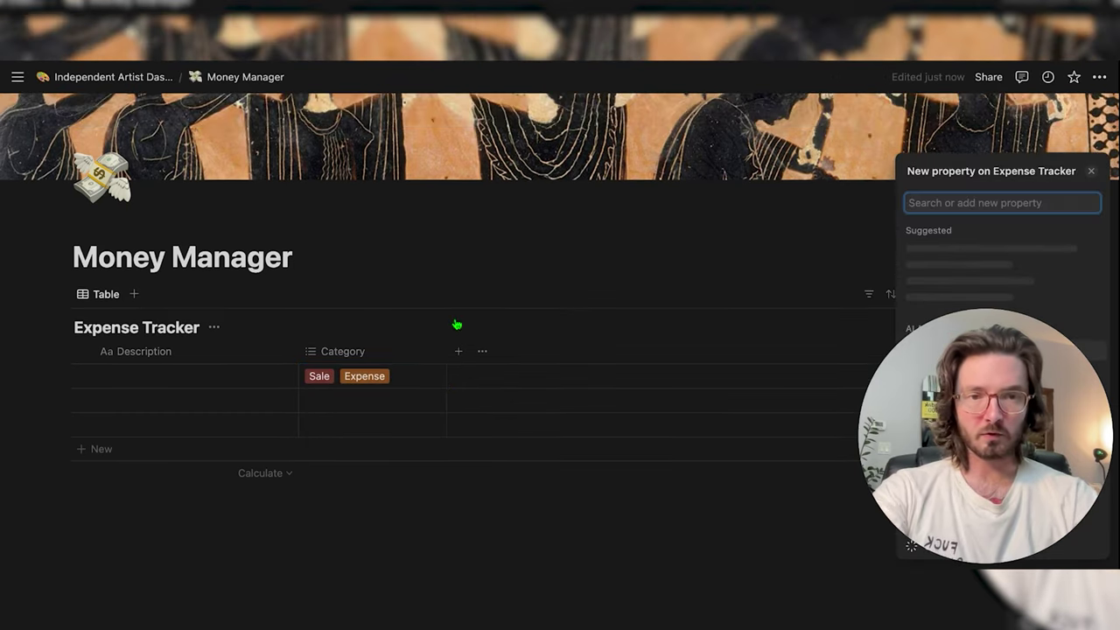
pyautogui.click(1088, 172)
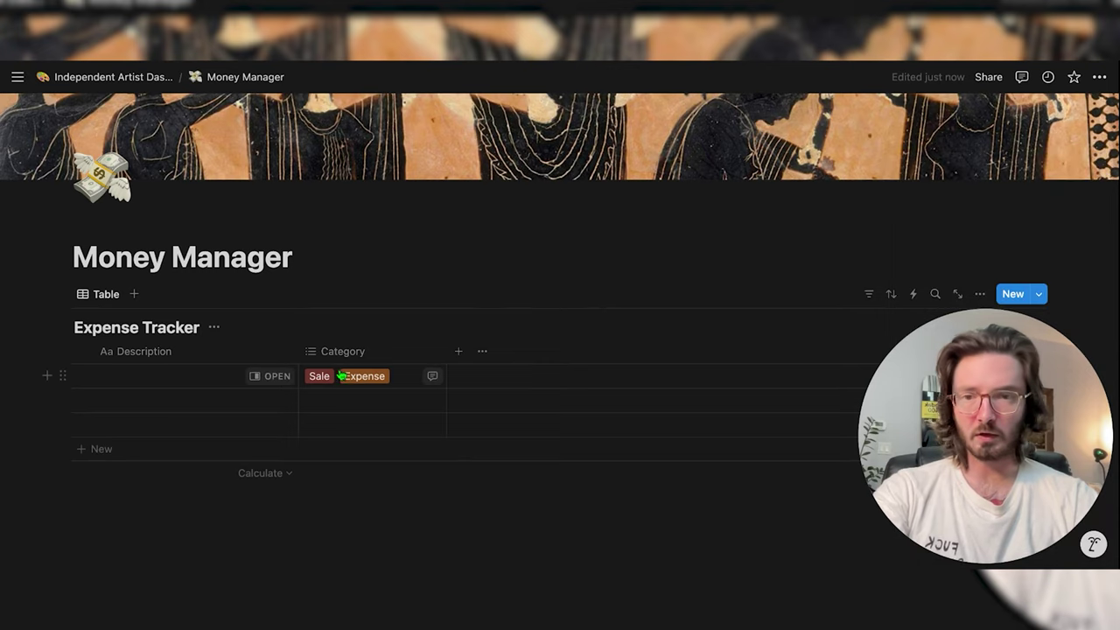
pyautogui.click(281, 380)
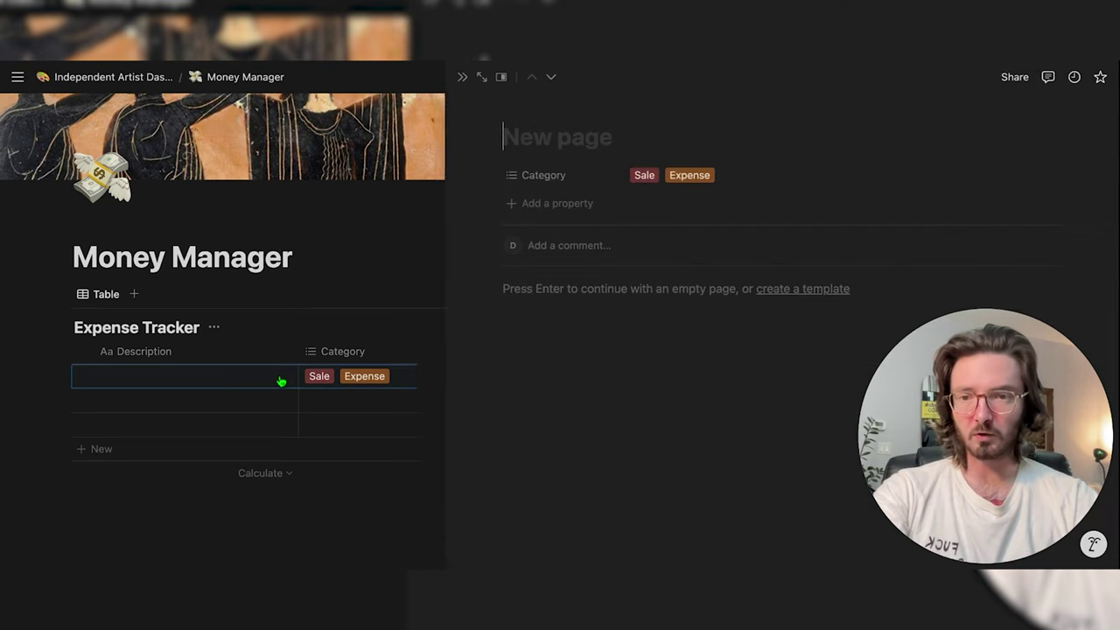
pyautogui.click(530, 210)
pyautogui.scroll(-2, 554, 416)
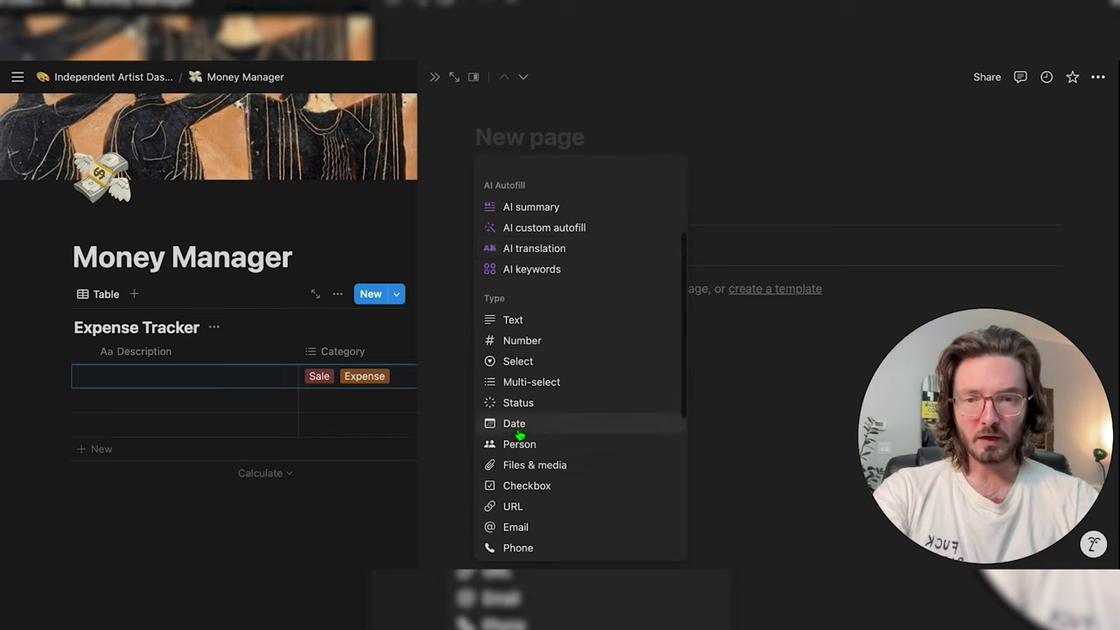
pyautogui.click(521, 430)
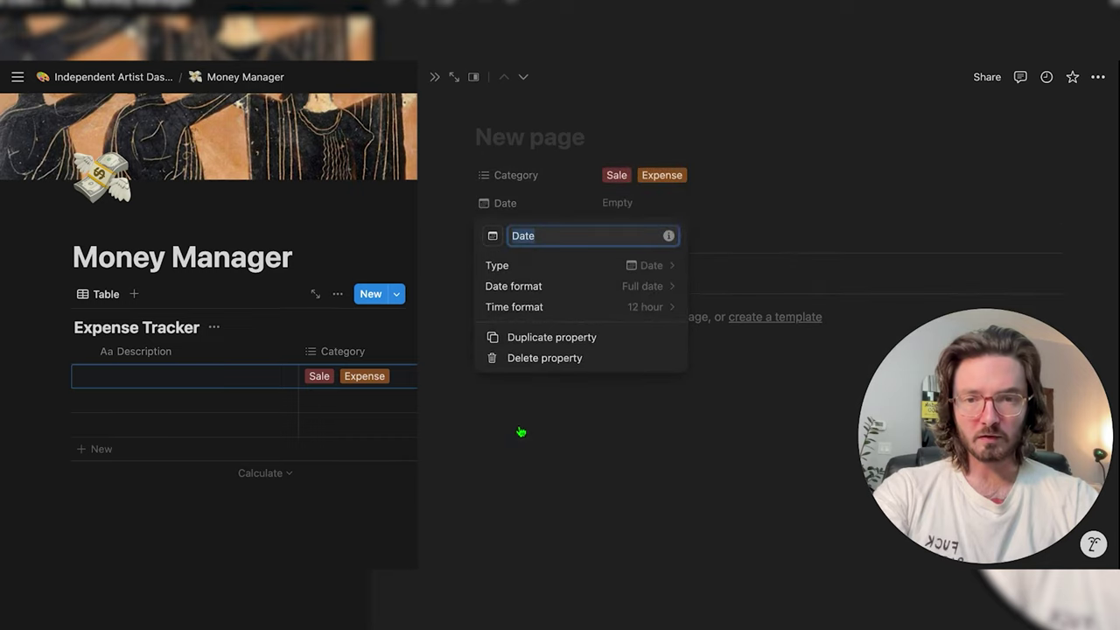
pyautogui.click(759, 208)
# Add a US Dollar Number property named 'Amount (USD)' and place it below Date
pyautogui.click(503, 235)
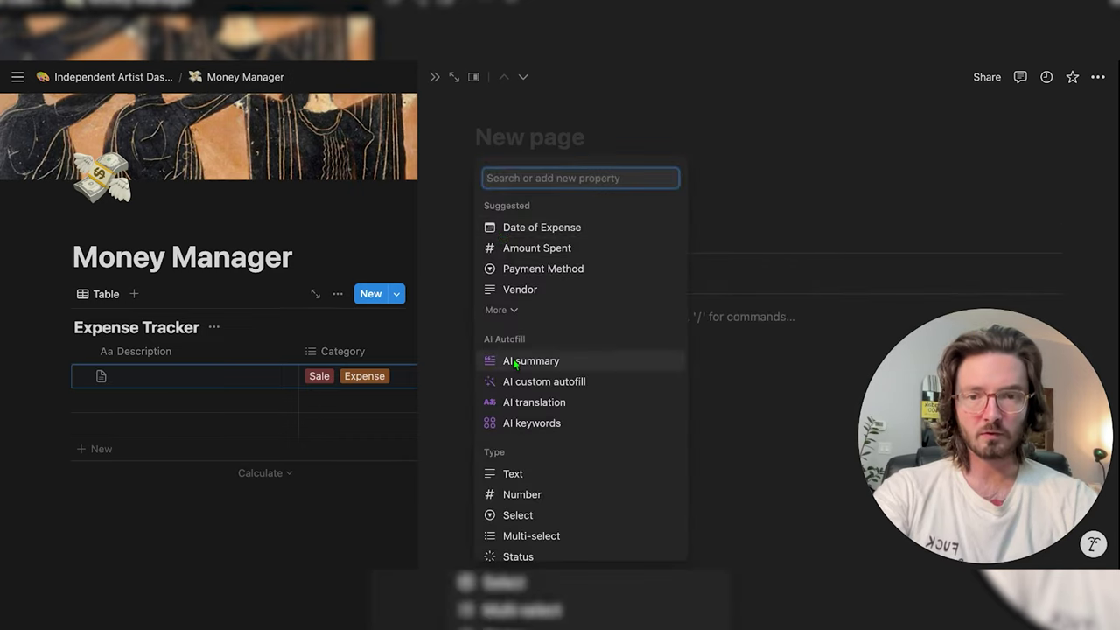
pyautogui.scroll(-2, 512, 376)
pyautogui.click(513, 382)
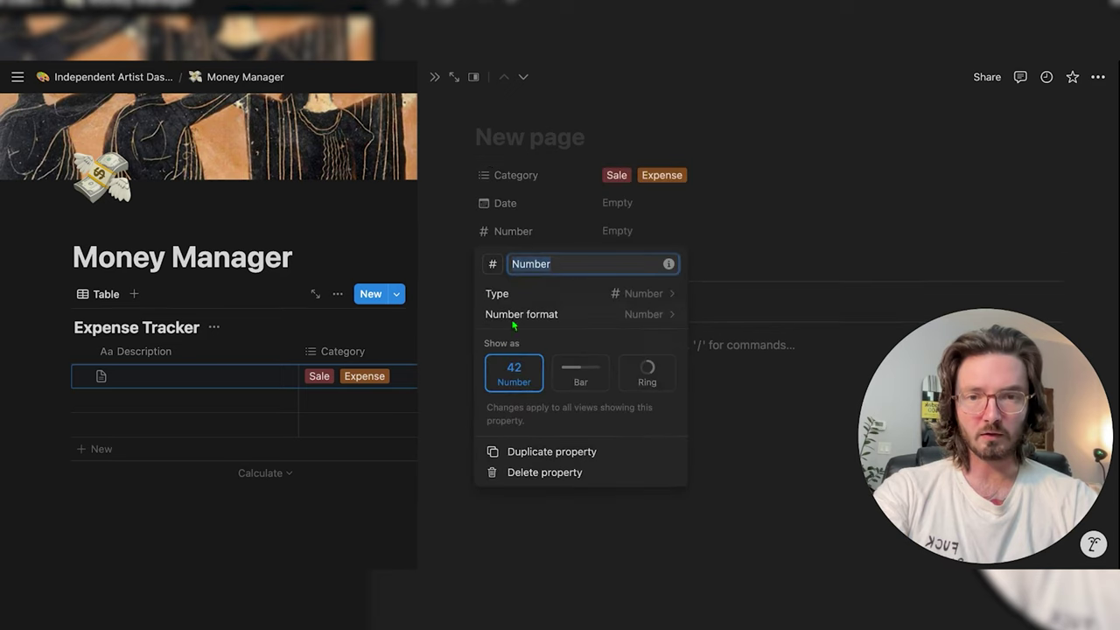
pyautogui.click(650, 314)
pyautogui.click(625, 318)
pyautogui.doubleClick(577, 256)
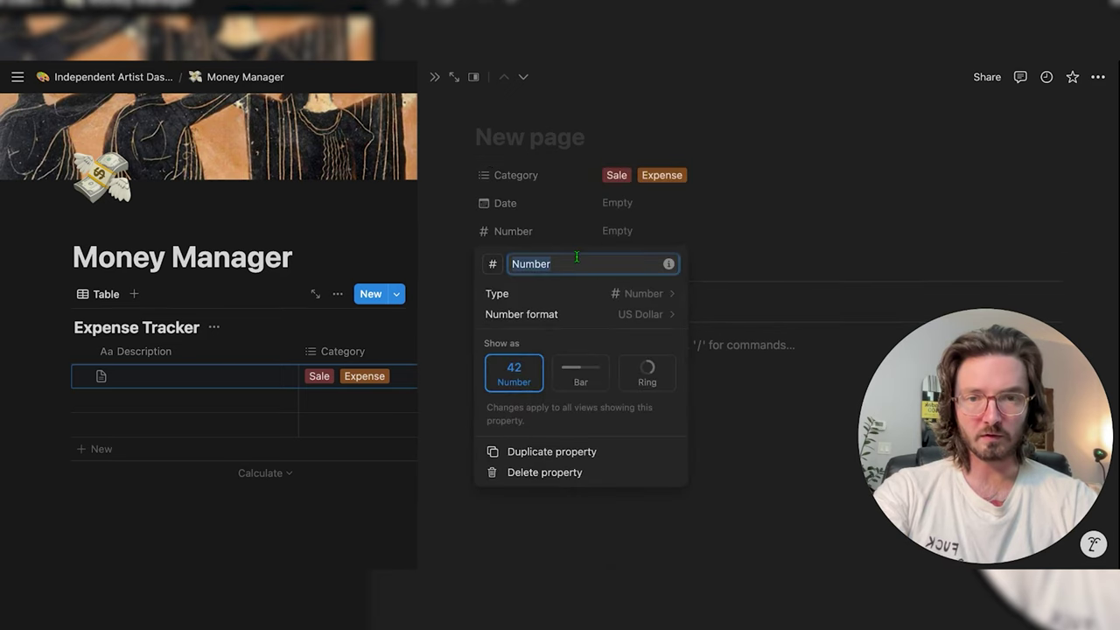
pyautogui.write('Amount (USD')
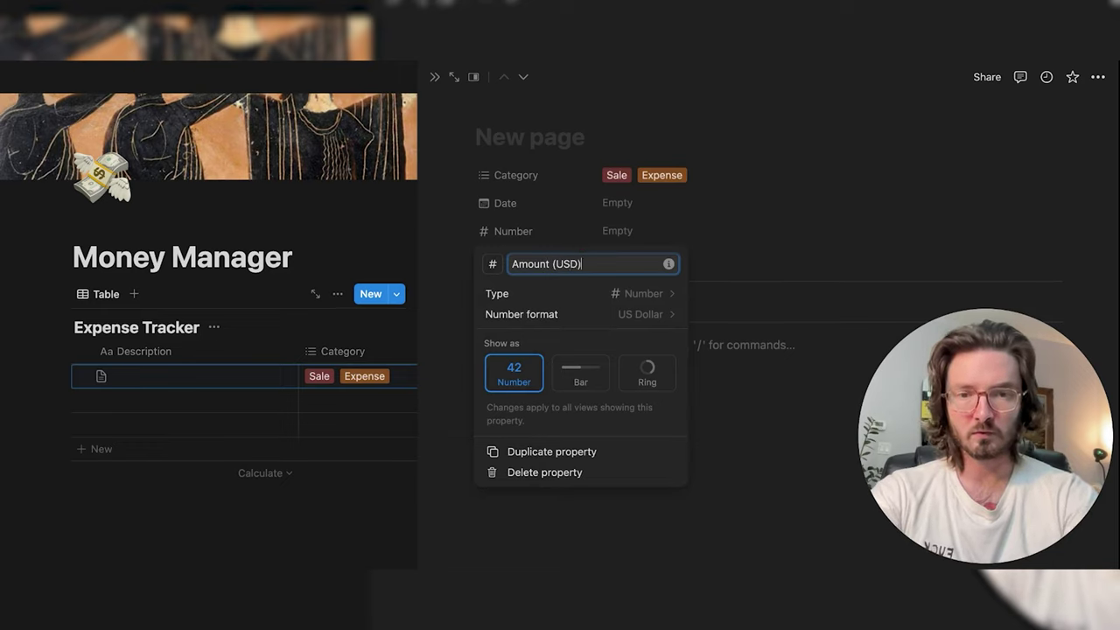
pyautogui.click(764, 171)
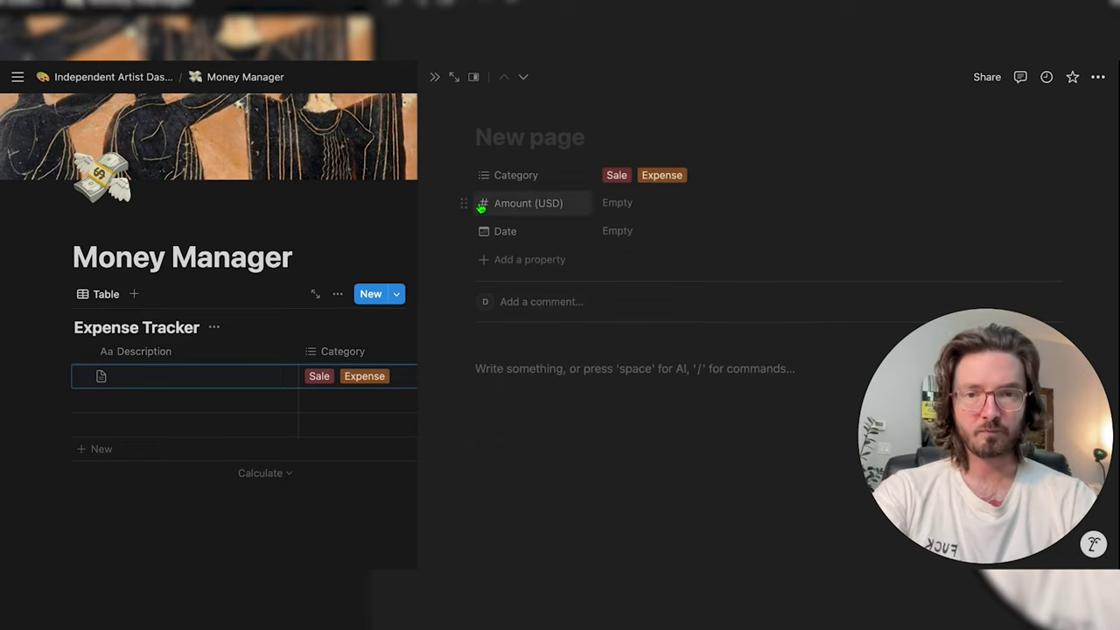
pyautogui.moveTo(465, 202); pyautogui.dragTo(480, 232)
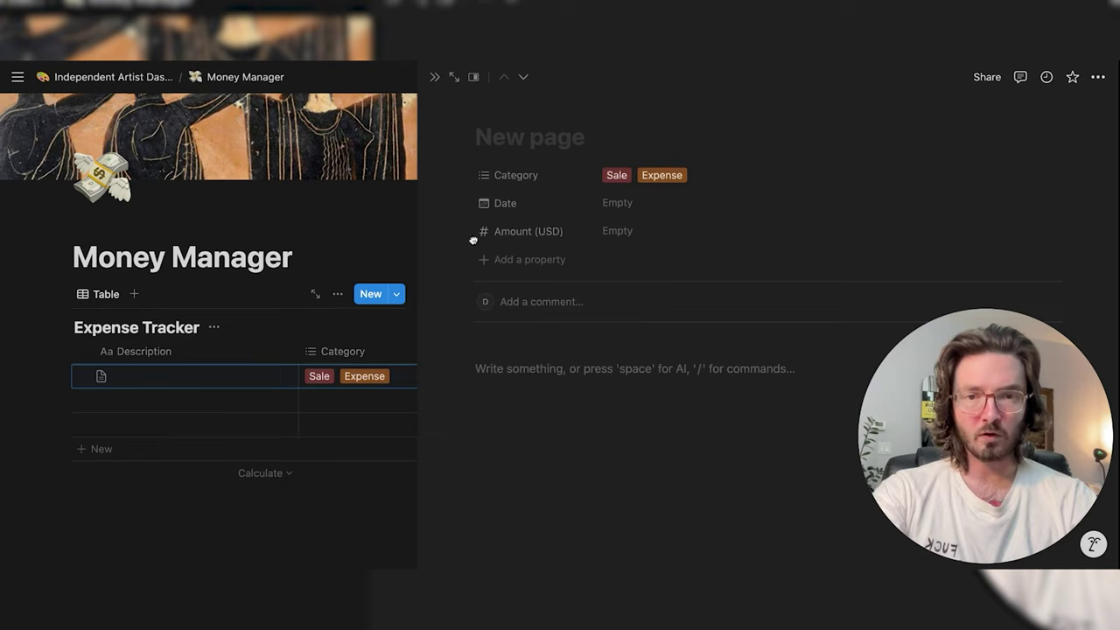
# Add an Account Select property with Checking and Credit options
pyautogui.click(524, 259)
pyautogui.scroll(-3, 540, 400)
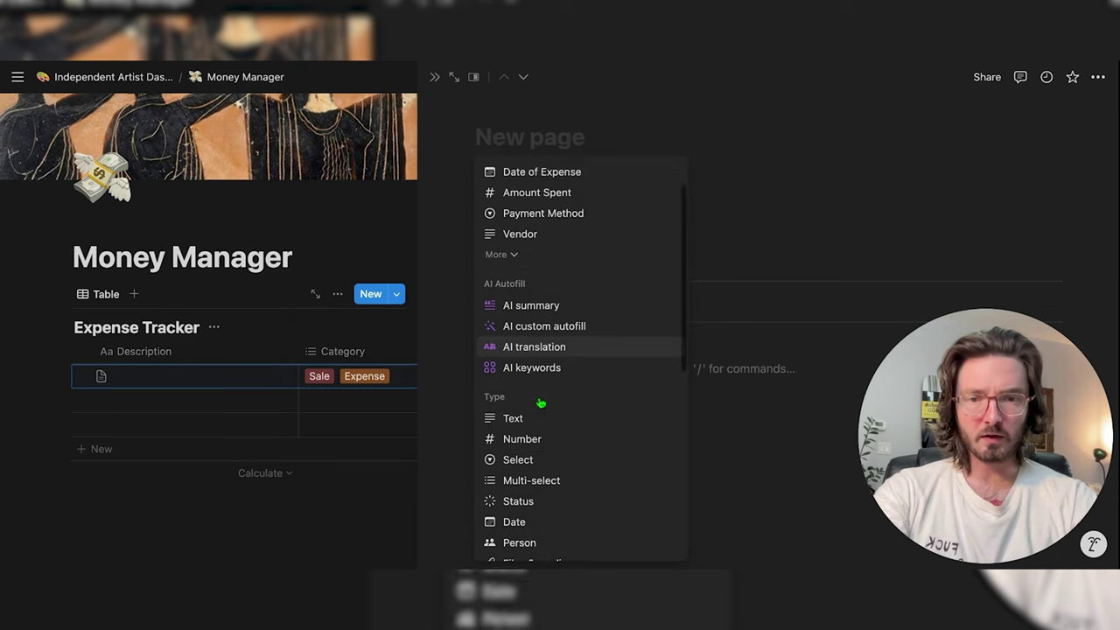
pyautogui.click(516, 421)
pyautogui.write('Ban')
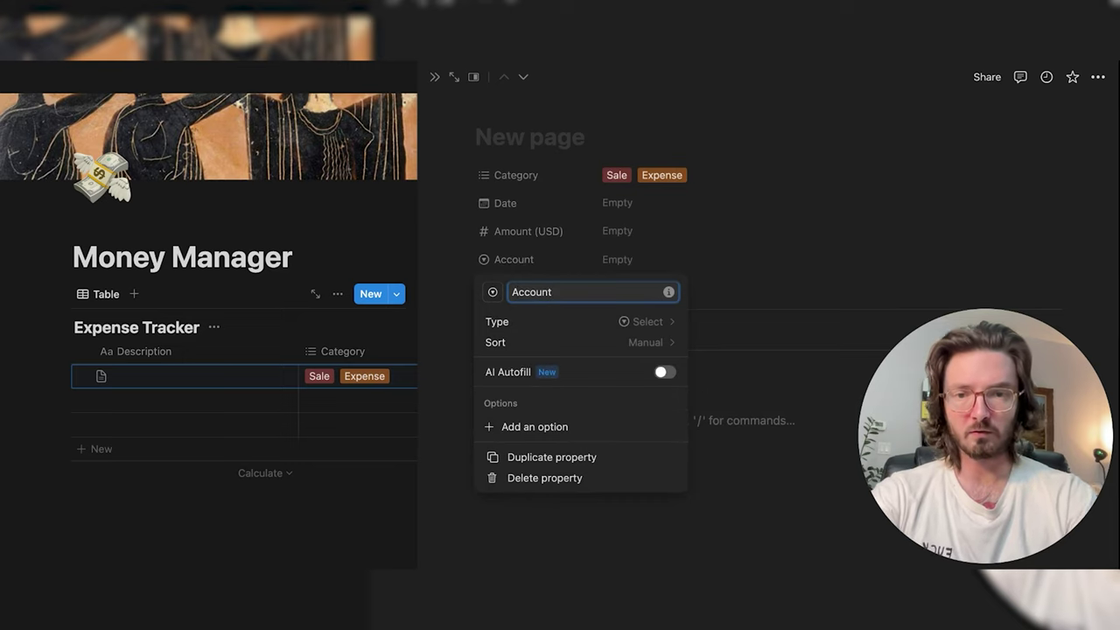
pyautogui.click(535, 426)
pyautogui.write('Check')
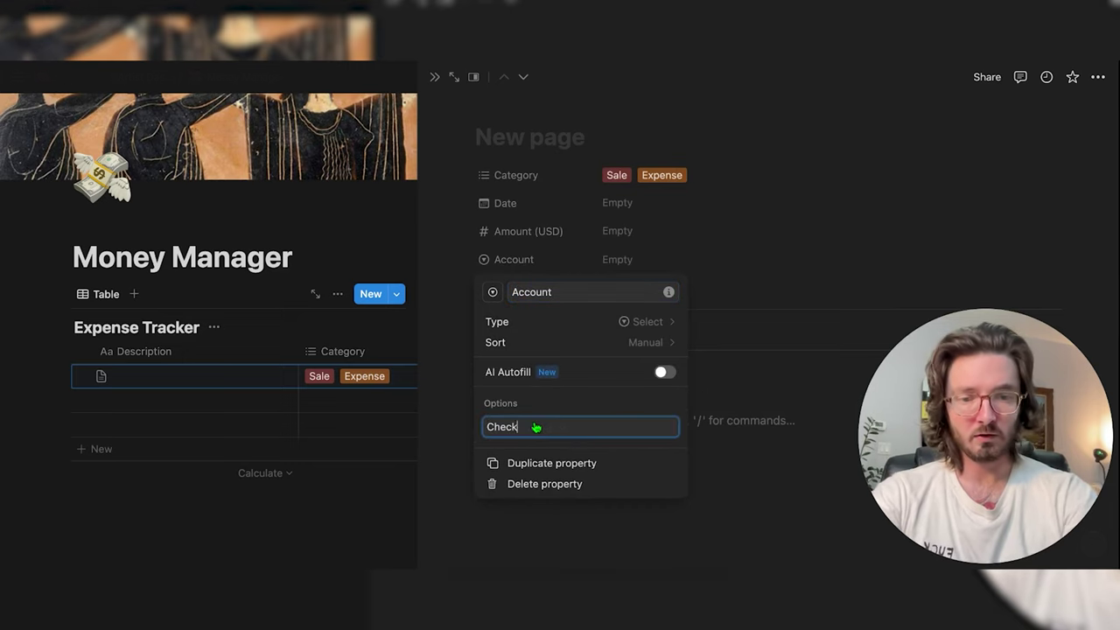
pyautogui.press('Return')
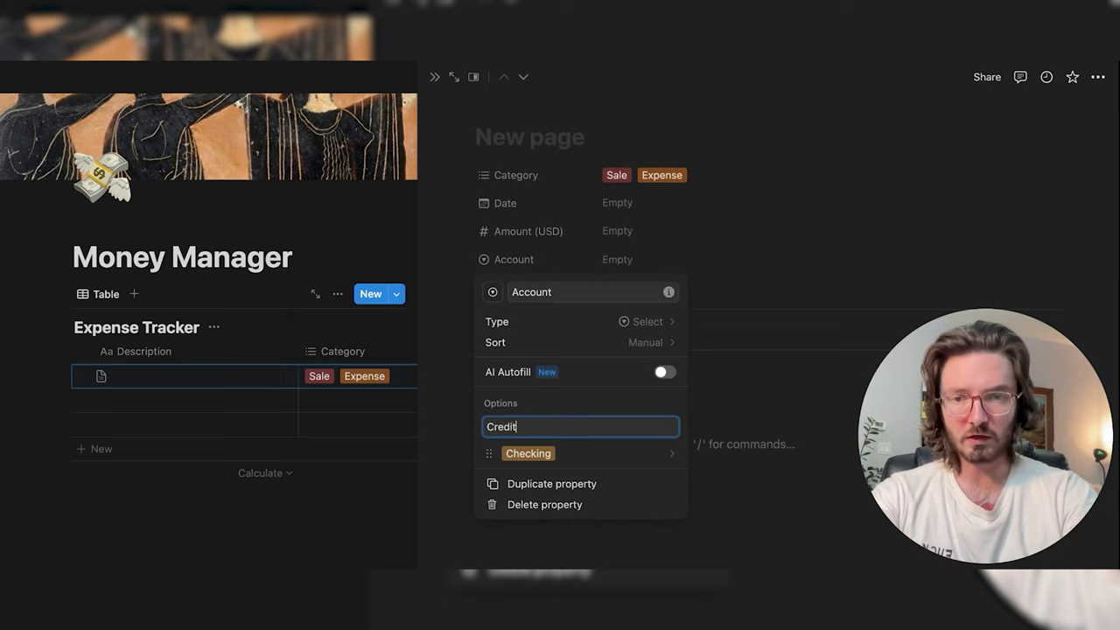
pyautogui.write('Credit')
pyautogui.press('Return')
pyautogui.click(763, 322)
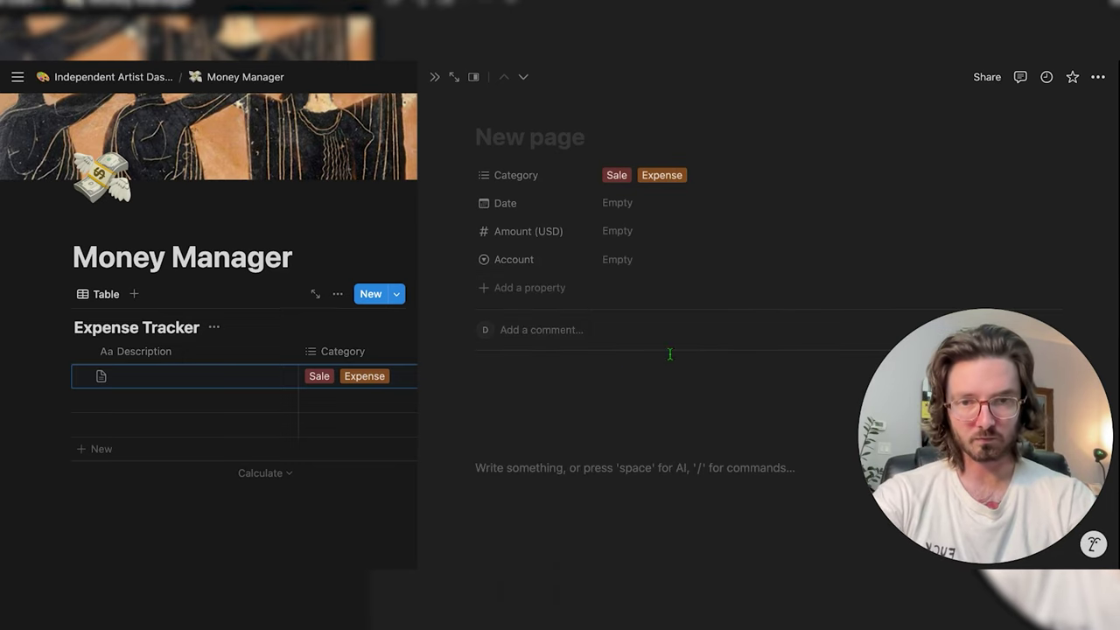
# Set the Amount (USD) column's calculation to sum, replacing an initial count
pyautogui.click(435, 77)
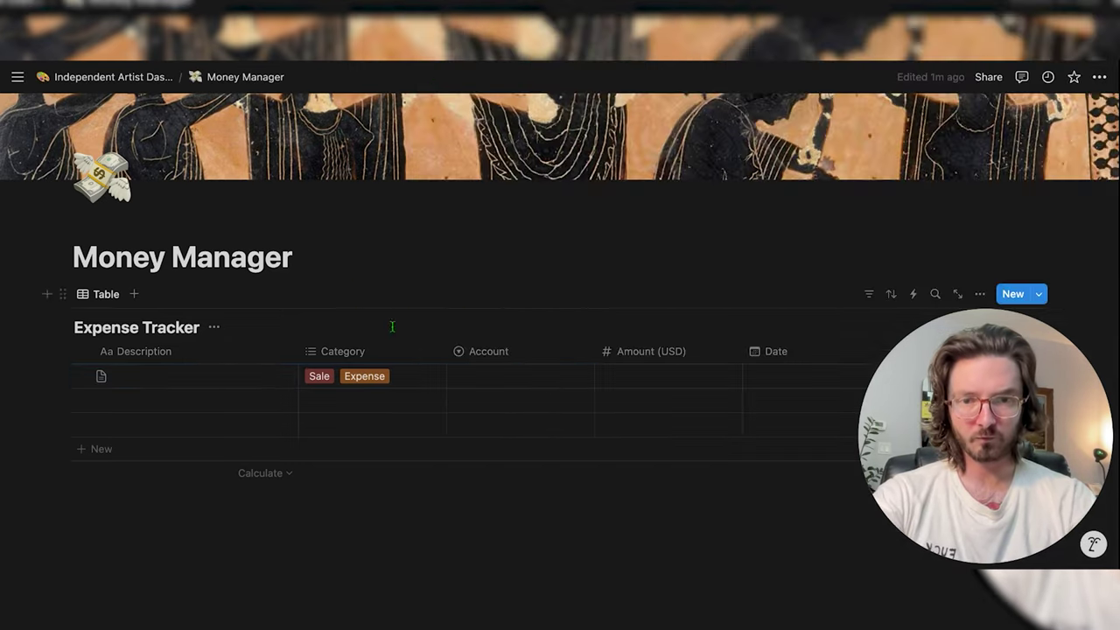
pyautogui.scroll(-2, 570, 392)
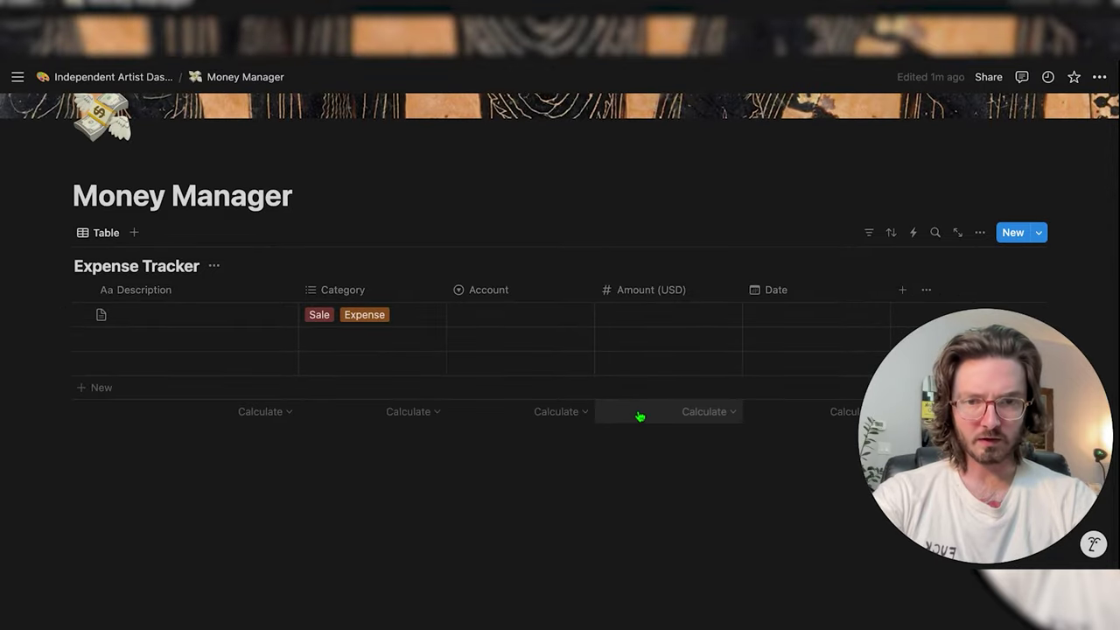
pyautogui.click(687, 417)
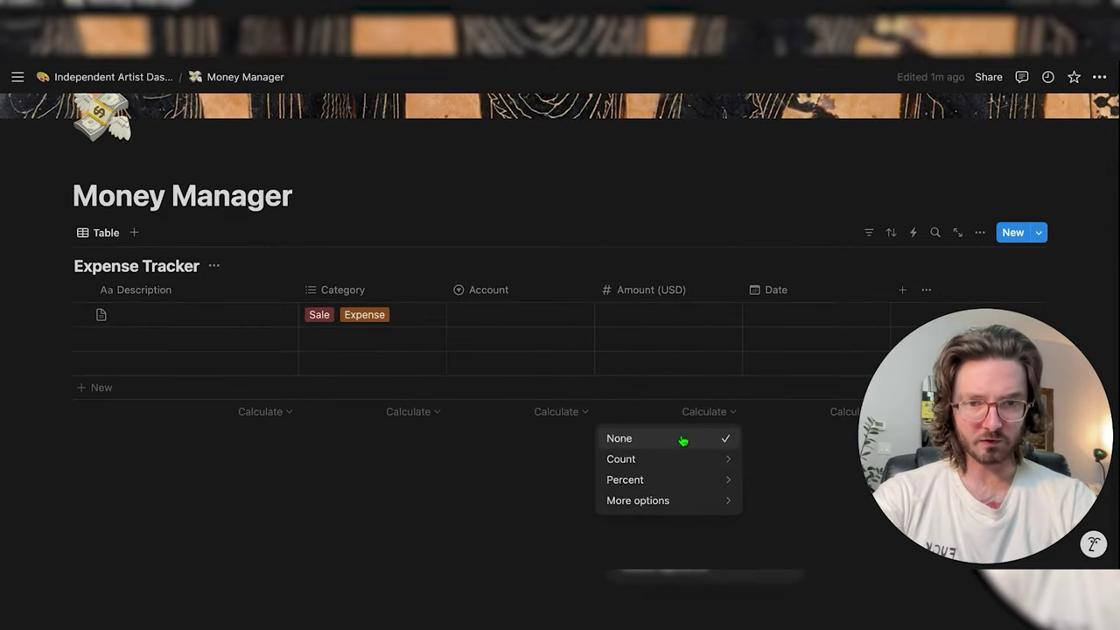
pyautogui.moveTo(691, 464)
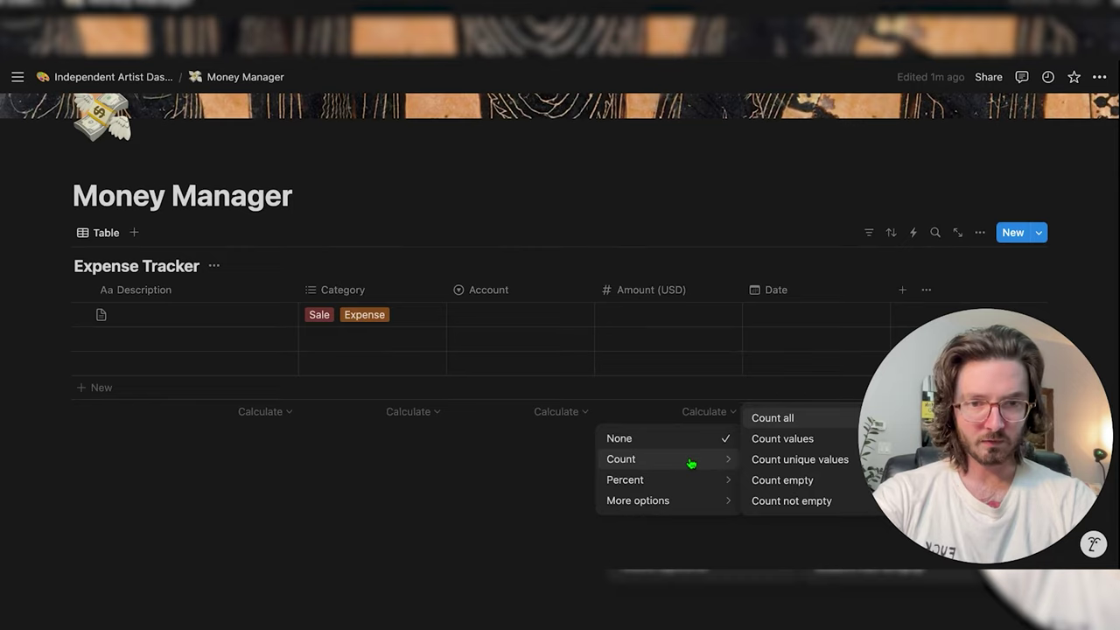
pyautogui.click(775, 421)
pyautogui.click(698, 418)
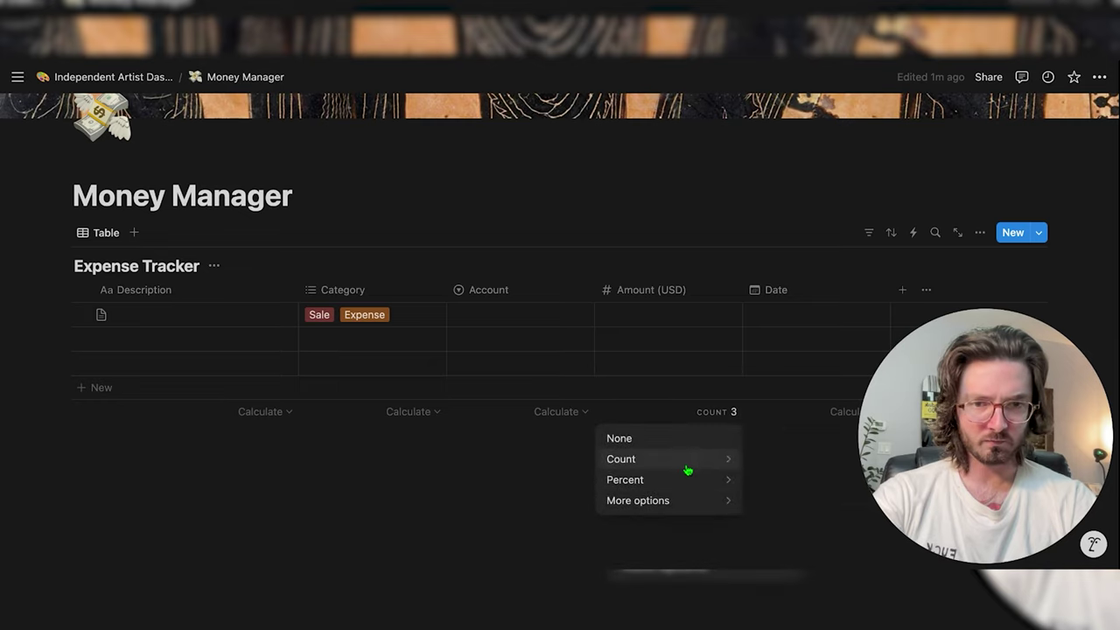
pyautogui.moveTo(692, 499)
pyautogui.click(762, 443)
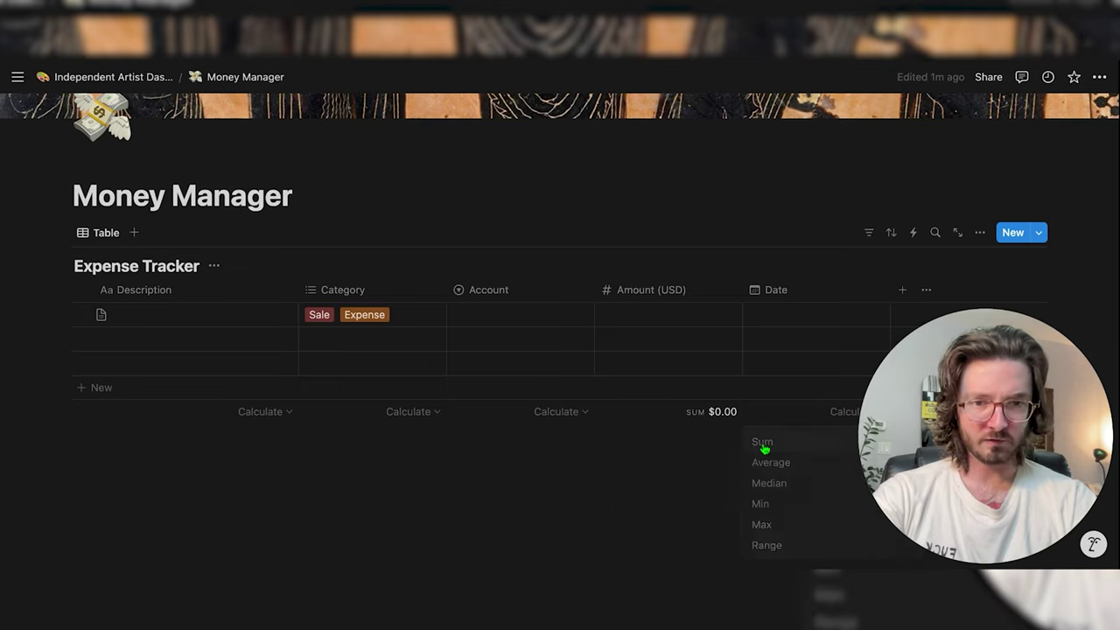
# Enter amounts of 1,000 for the first entry and -500 for the second
pyautogui.click(677, 320)
pyautogui.write('1,000')
pyautogui.press('Return')
pyautogui.click(662, 345)
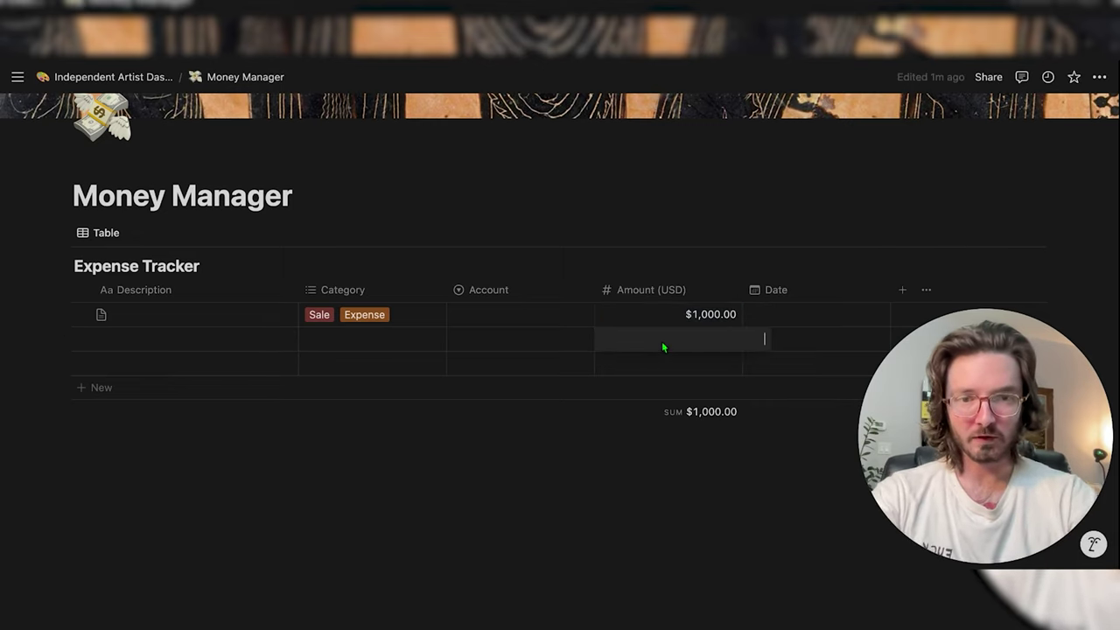
pyautogui.write('-500')
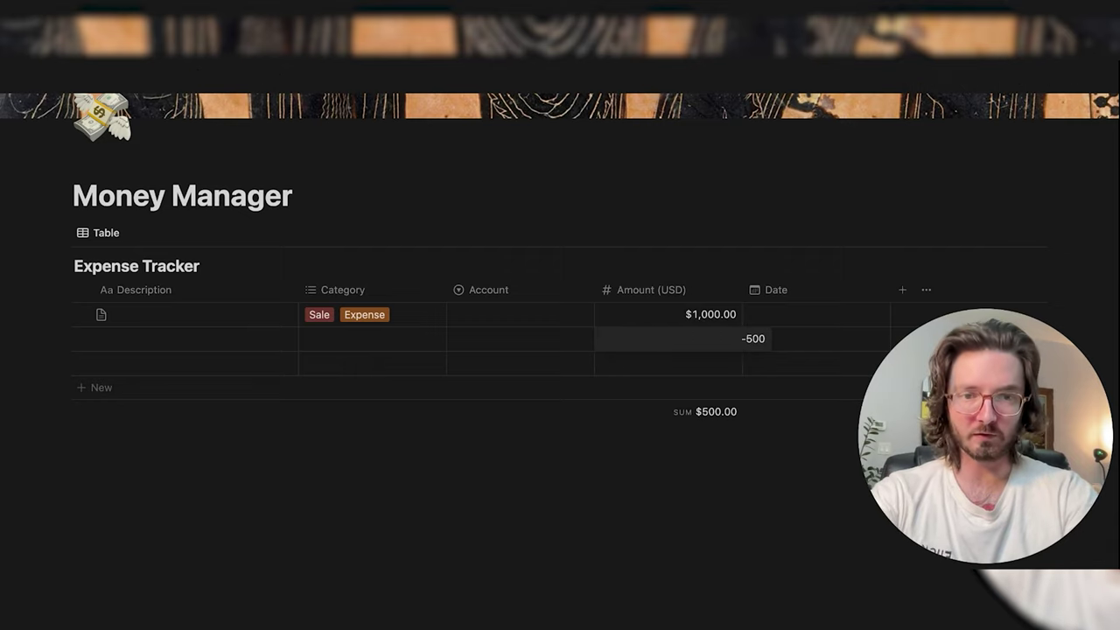
pyautogui.press('Return')
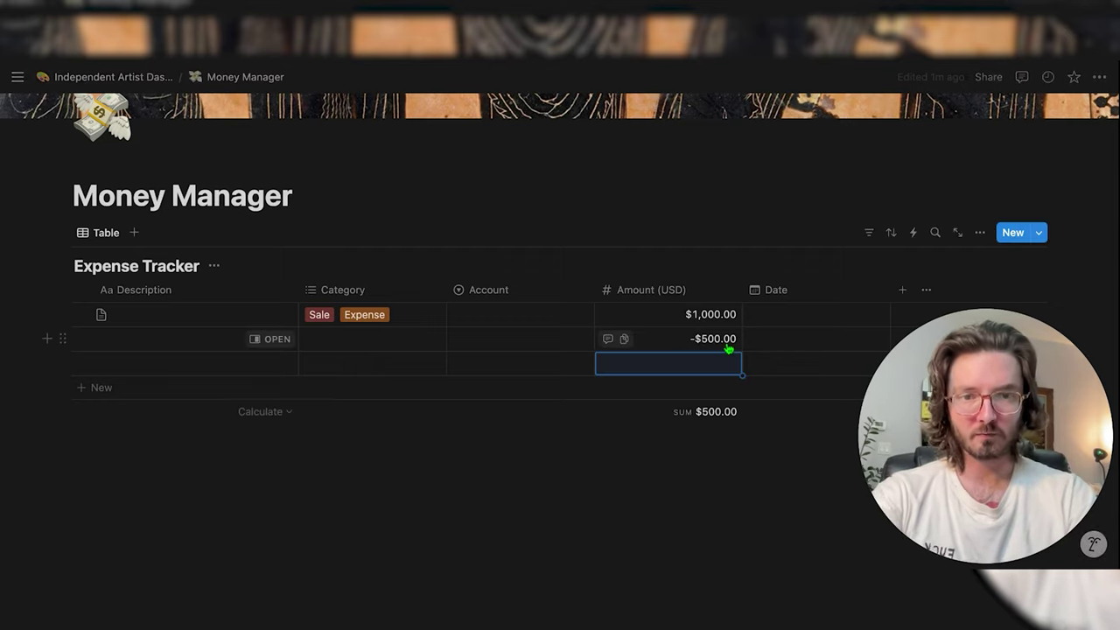
pyautogui.scroll(-1, 662, 397)
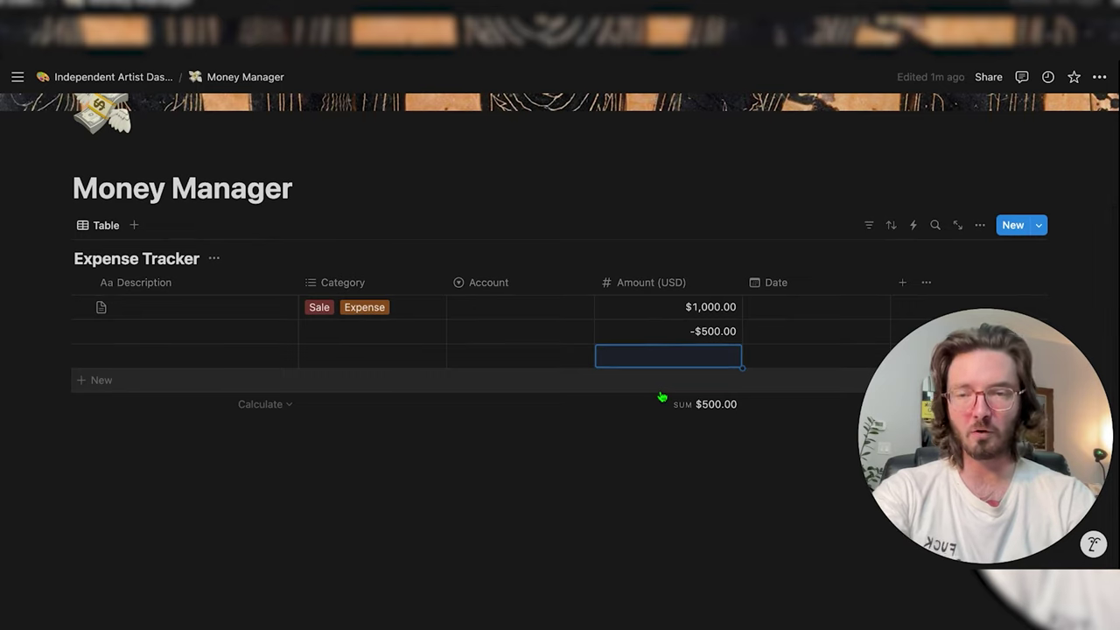
# Hide the database title and date the entries September 30 and September 17, 2024
pyautogui.click(215, 258)
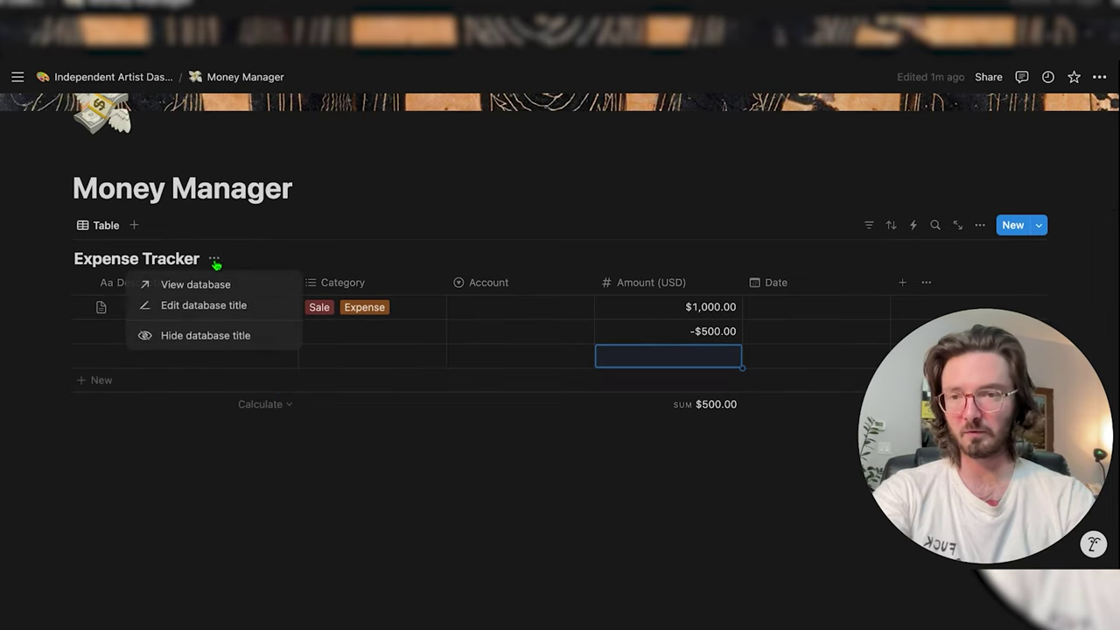
pyautogui.click(200, 336)
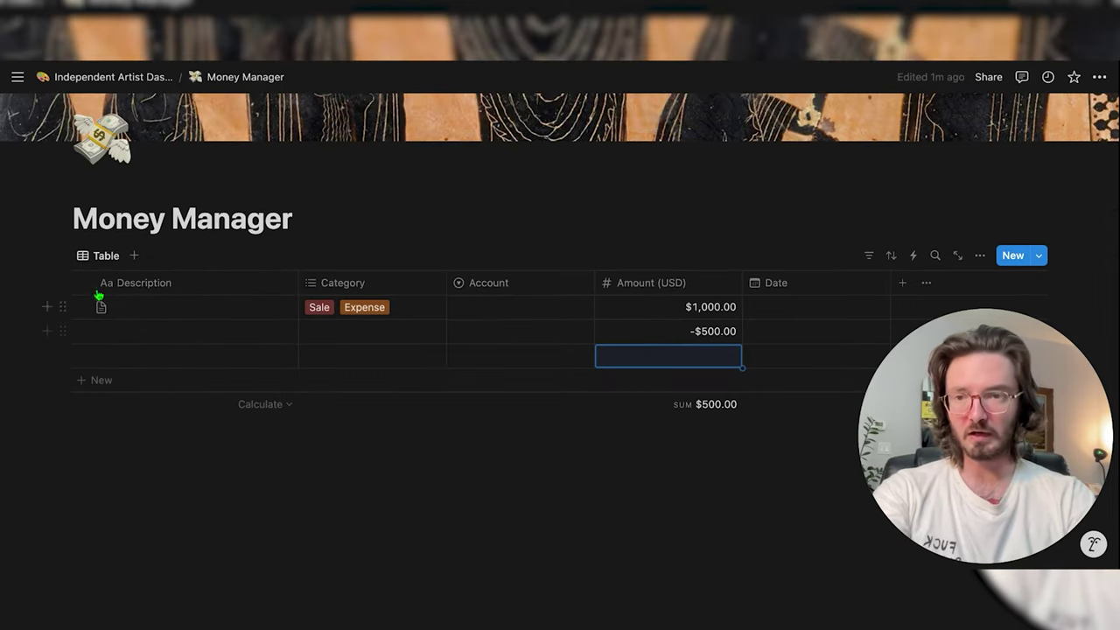
pyautogui.click(807, 306)
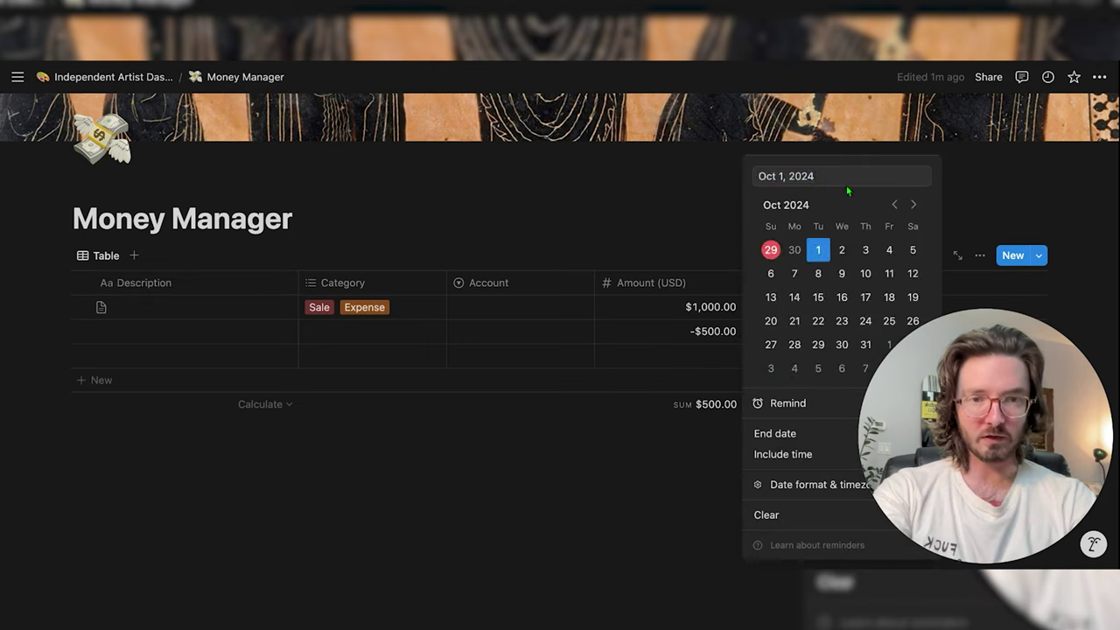
pyautogui.click(999, 195)
pyautogui.click(822, 318)
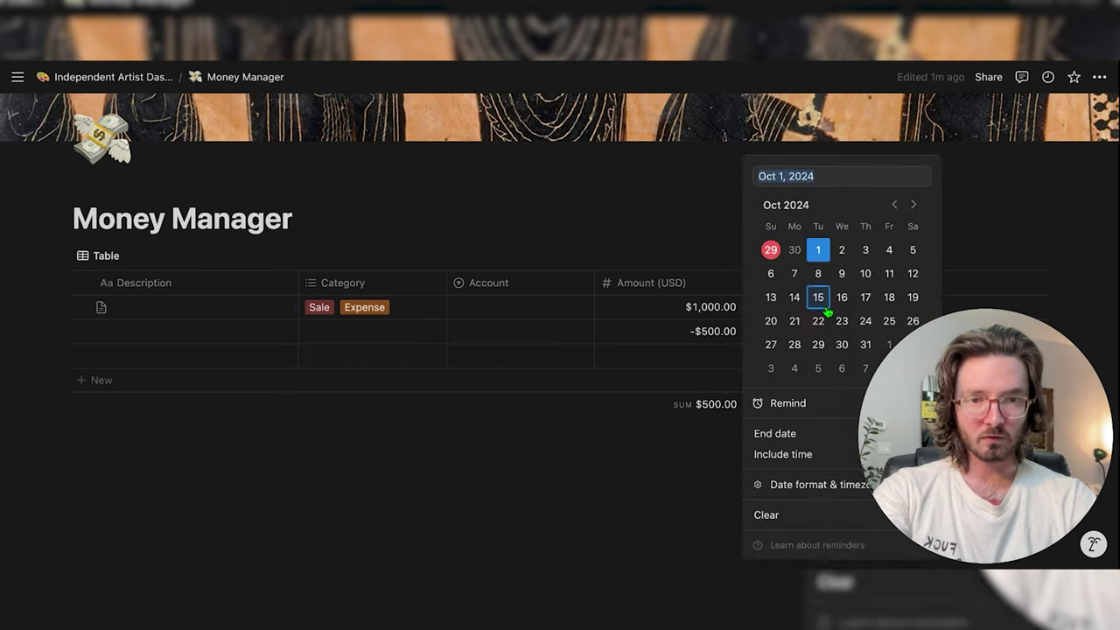
pyautogui.click(1012, 184)
pyautogui.click(830, 326)
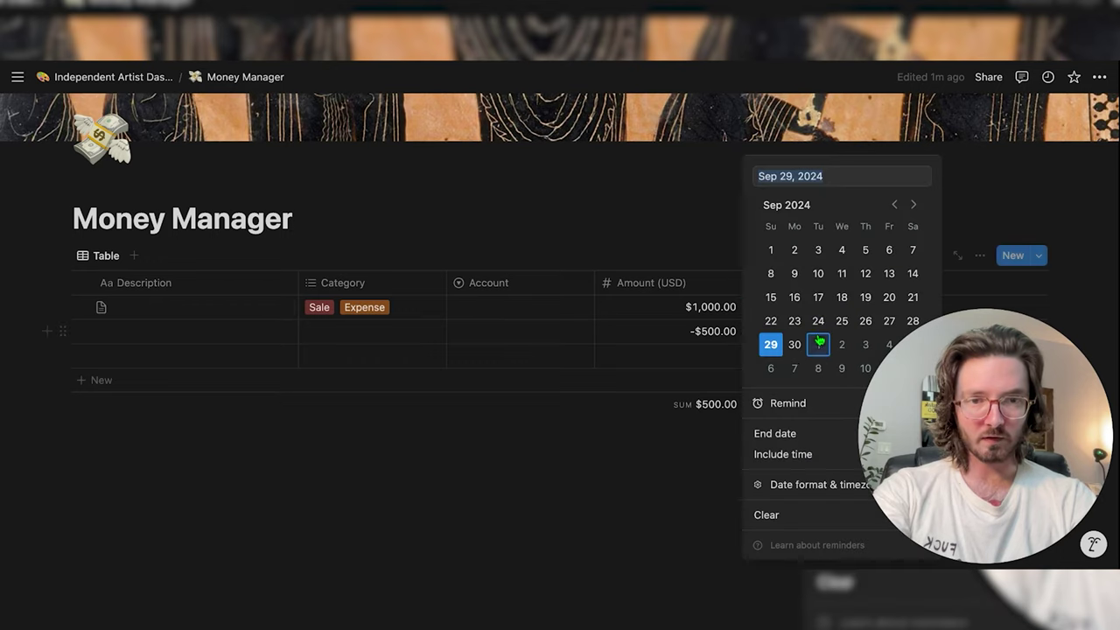
pyautogui.click(818, 297)
pyautogui.click(986, 207)
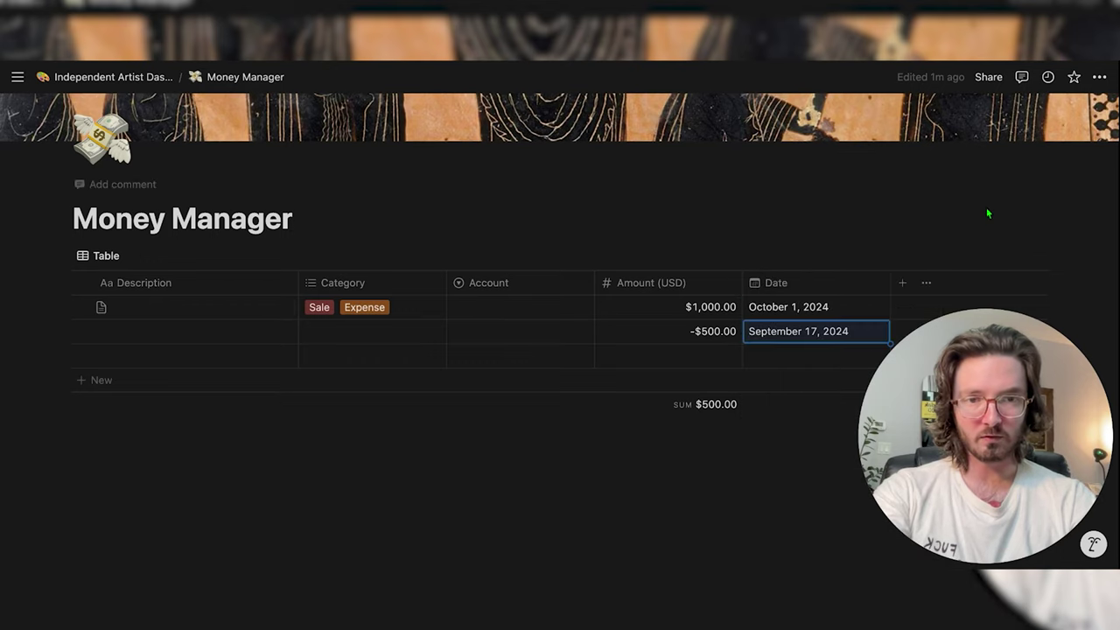
pyautogui.click(827, 308)
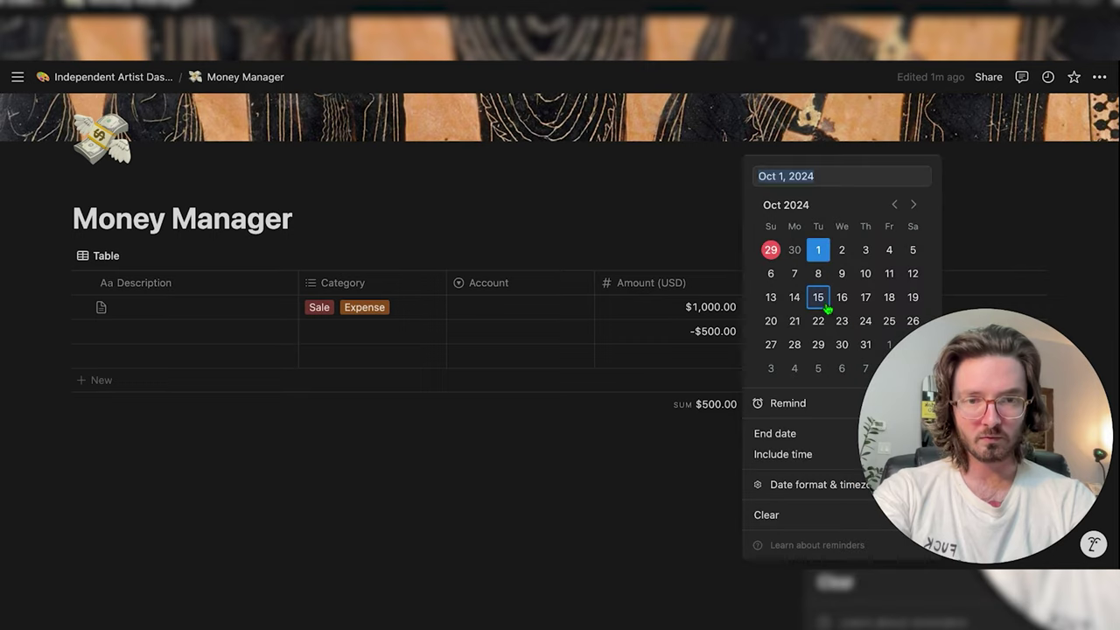
pyautogui.click(794, 249)
pyautogui.click(993, 225)
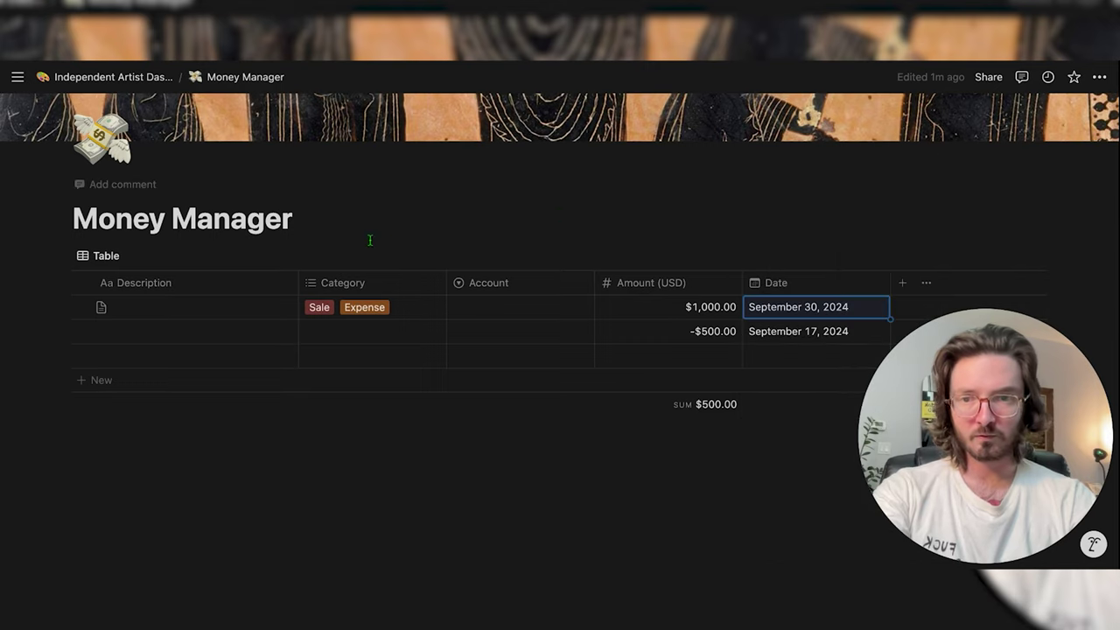
# Filter the table by Date to this week
pyautogui.click(870, 258)
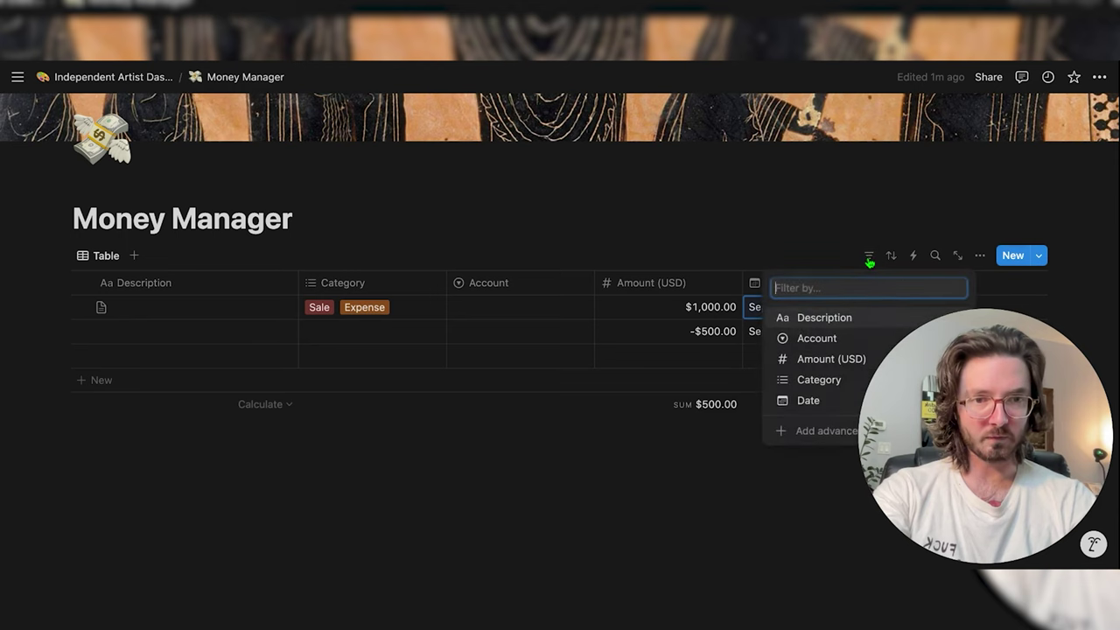
pyautogui.click(809, 400)
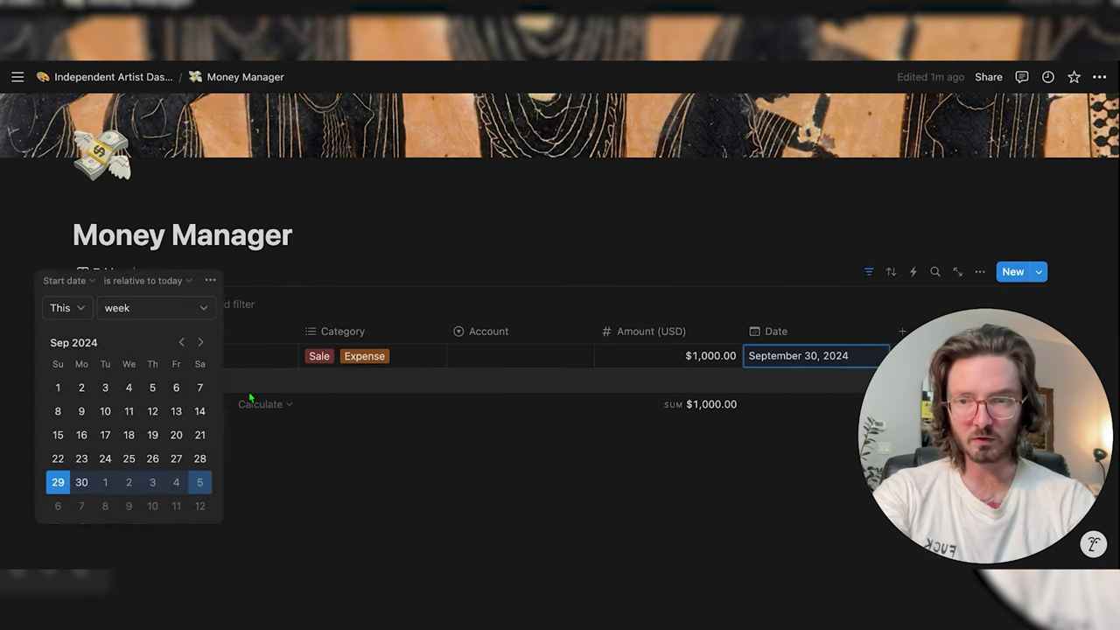
pyautogui.press('Return')
pyautogui.press('Escape')
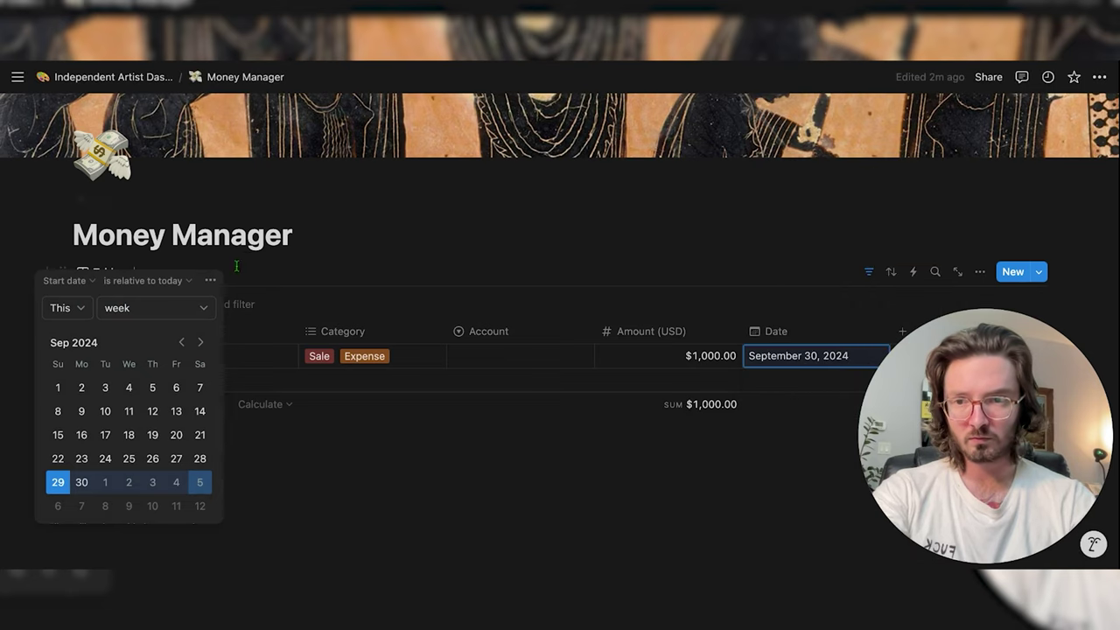
pyautogui.click(251, 254)
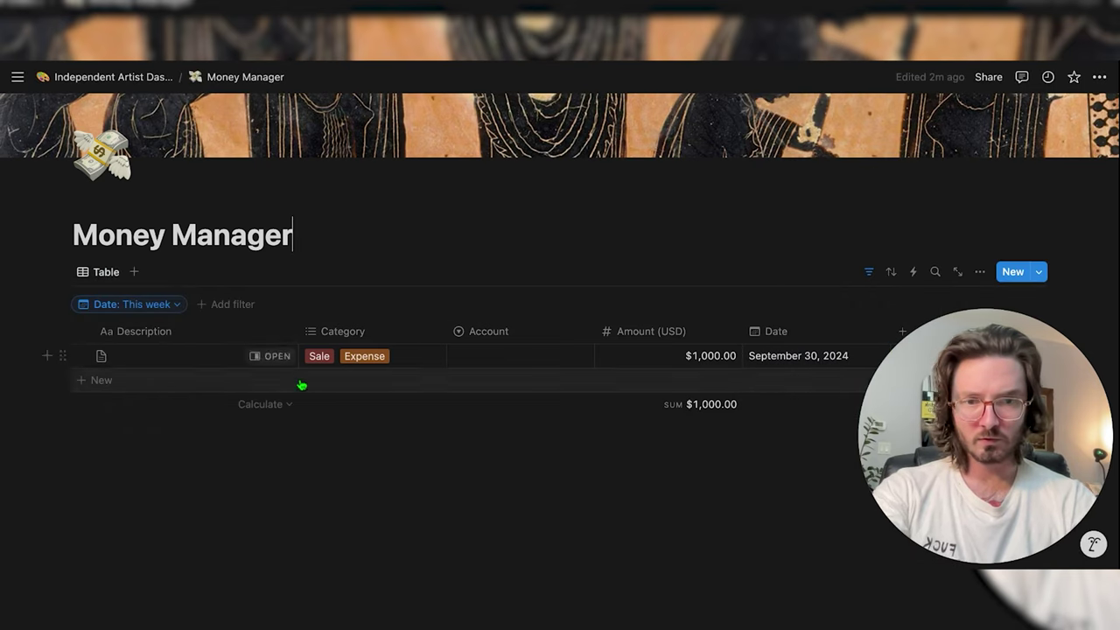
# Add a second table view named 'Month'
pyautogui.click(133, 273)
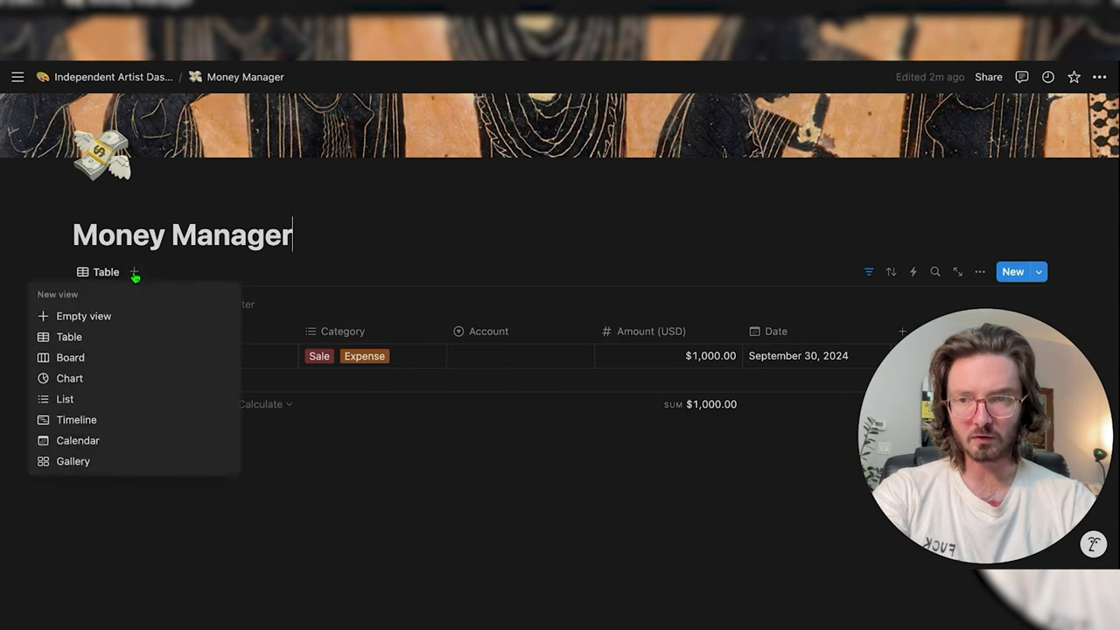
pyautogui.click(87, 337)
pyautogui.click(158, 278)
pyautogui.click(167, 301)
pyautogui.write('Month')
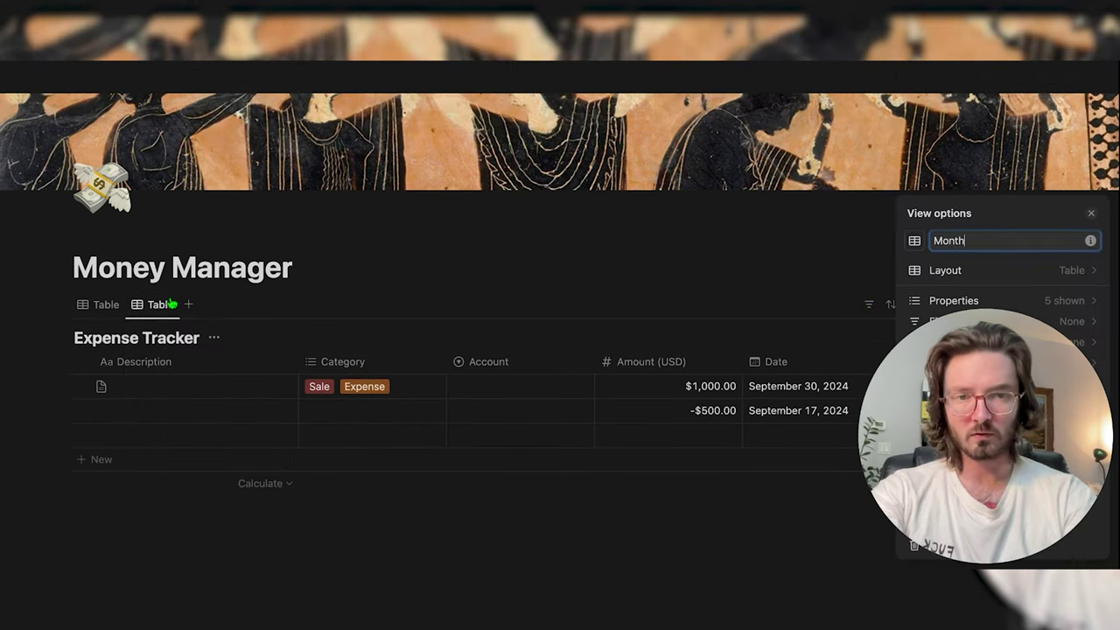
pyautogui.press('Return')
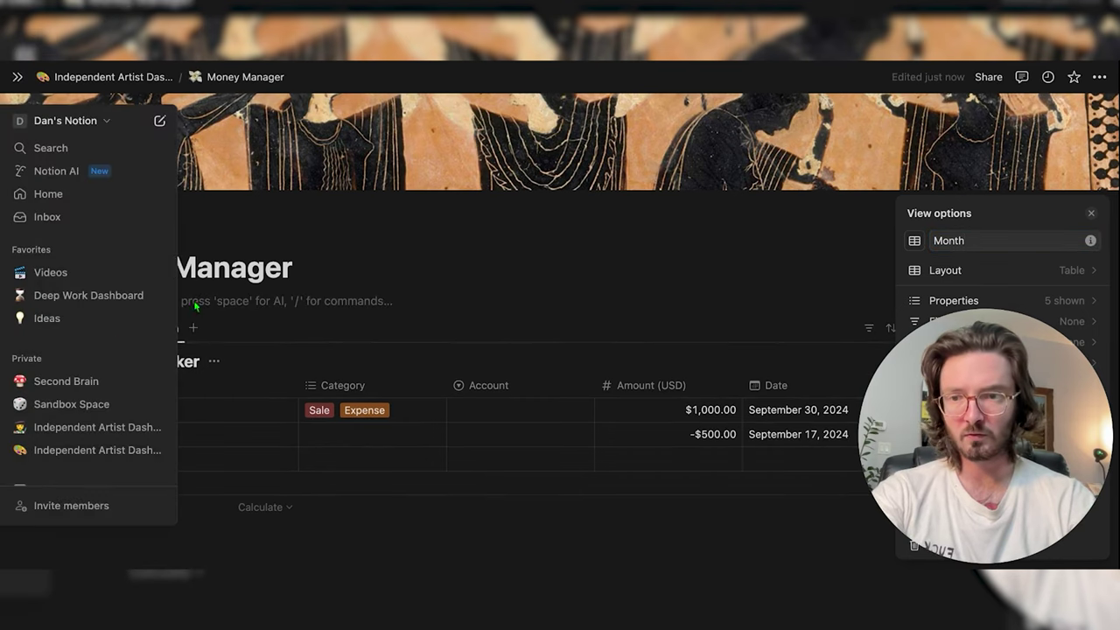
pyautogui.click(105, 328)
# Rename the original table view to 'Week'
pyautogui.click(101, 328)
pyautogui.click(101, 330)
pyautogui.click(109, 356)
pyautogui.write('Week')
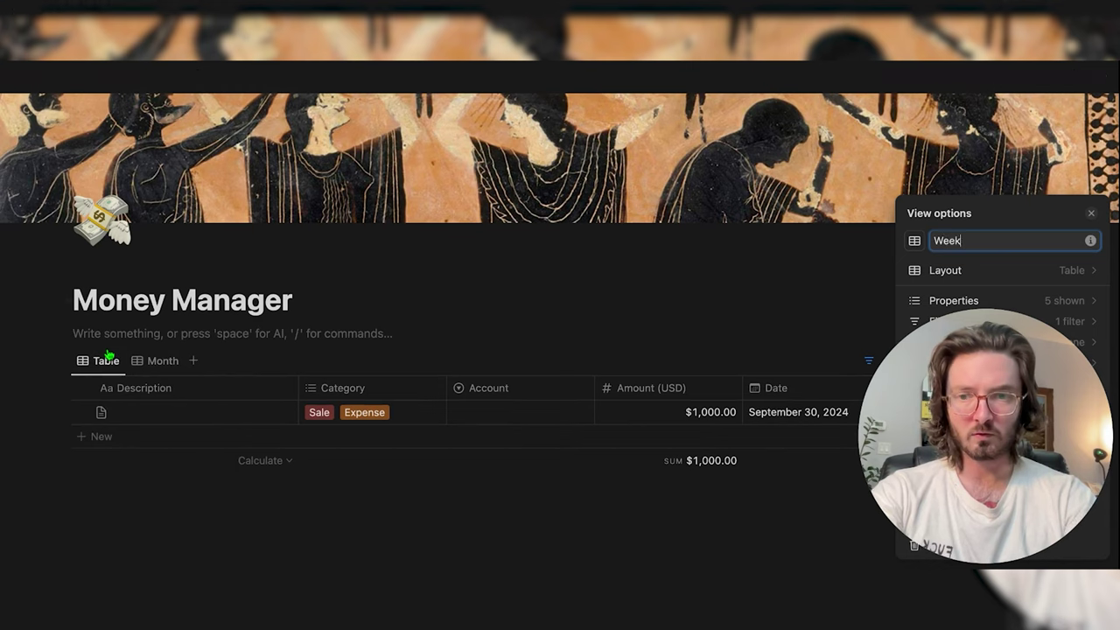
pyautogui.press('Return')
pyautogui.click(430, 345)
# Filter the Month view by Date to this month
pyautogui.click(156, 387)
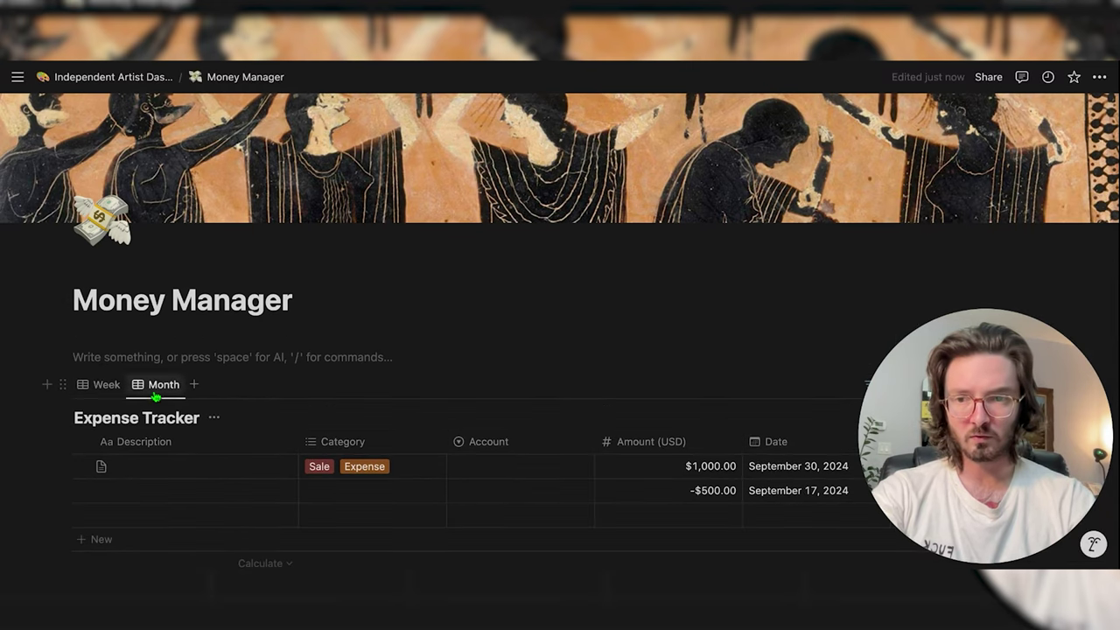
pyautogui.scroll(-2, 455, 350)
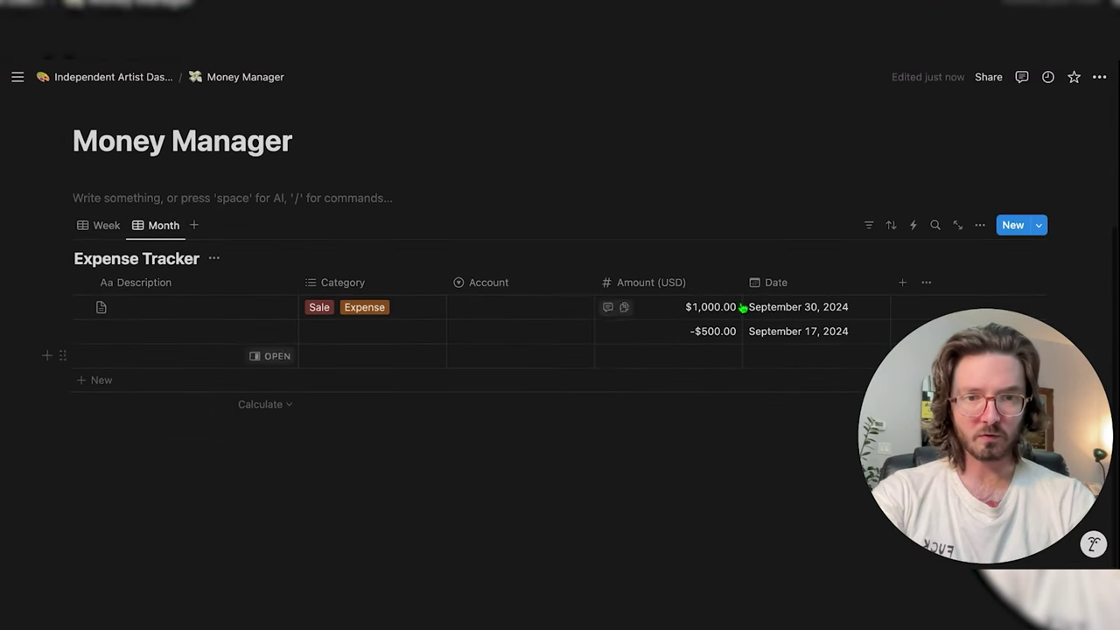
pyautogui.click(868, 226)
pyautogui.click(812, 370)
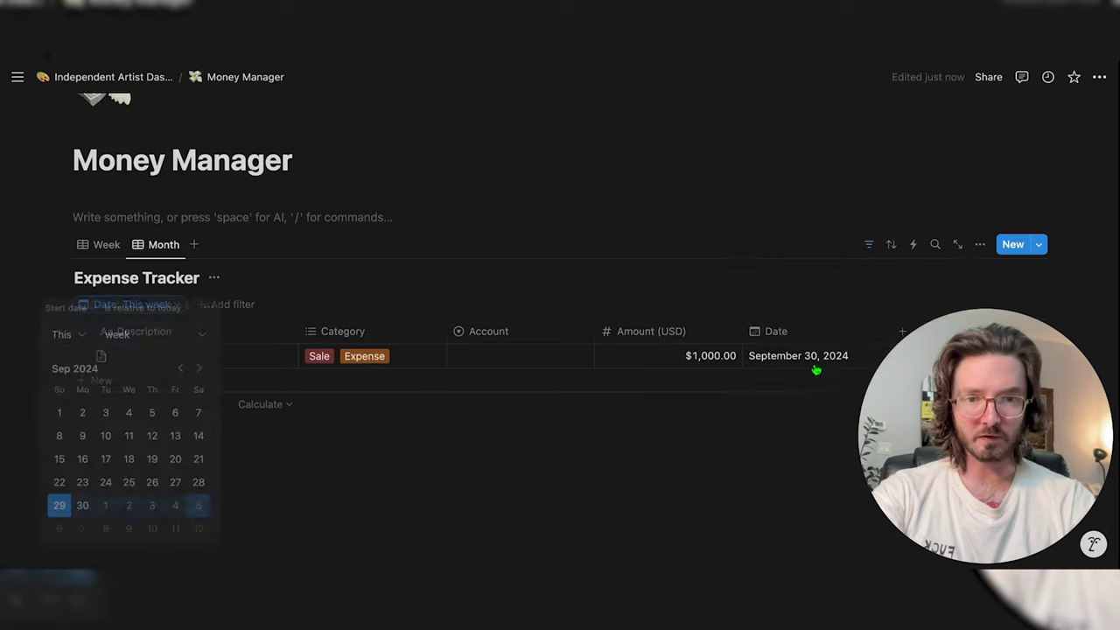
pyautogui.click(153, 344)
pyautogui.click(120, 400)
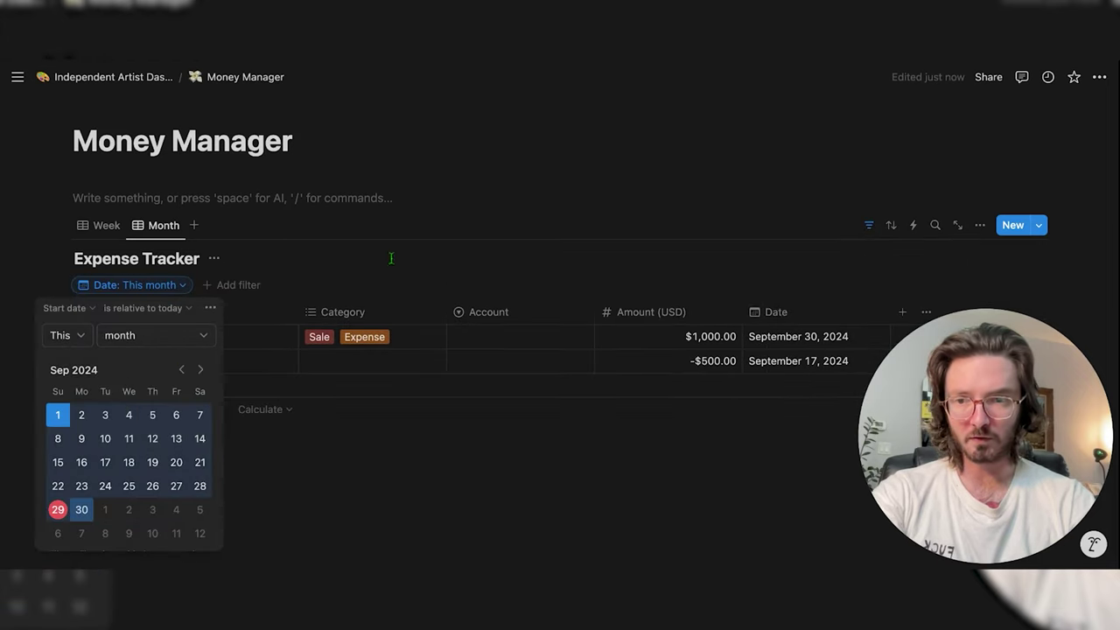
pyautogui.click(477, 218)
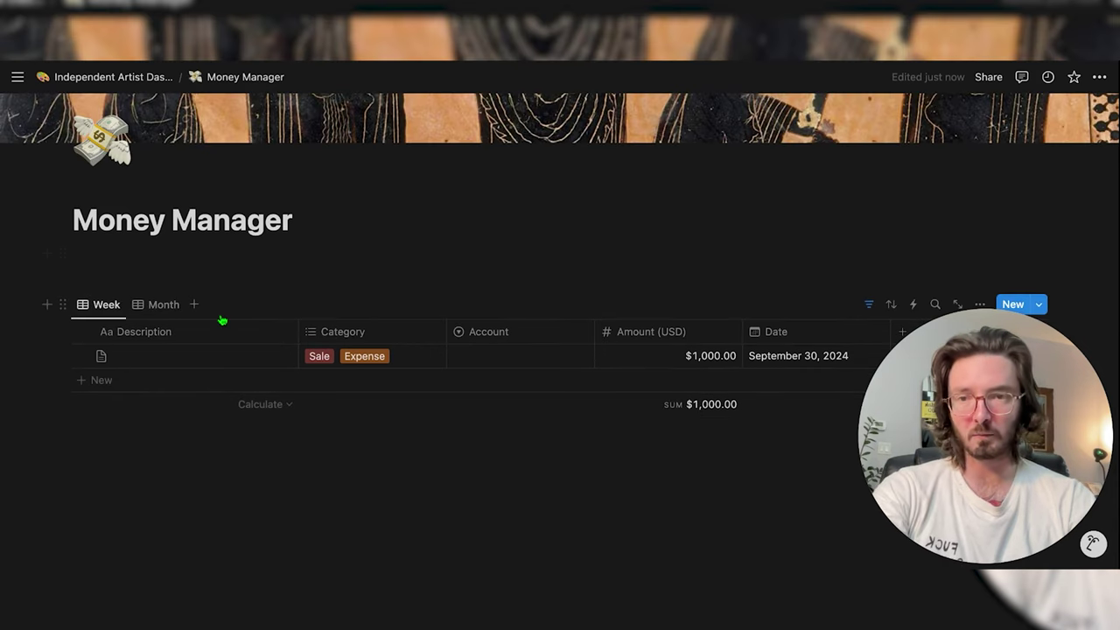
# Add an 'Expense Tracker' text line above the views
pyautogui.click(145, 271)
pyautogui.write('Expense Tracker')
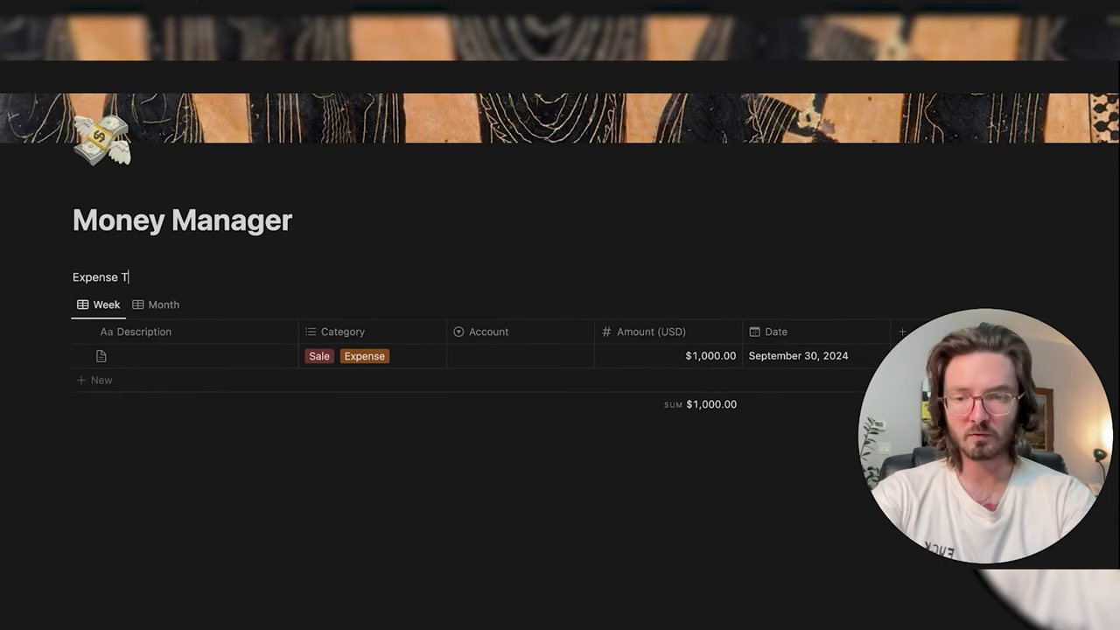
pyautogui.click(63, 278)
# Turn the Expense Tracker line into a Heading 2 with a green background
pyautogui.moveTo(167, 290)
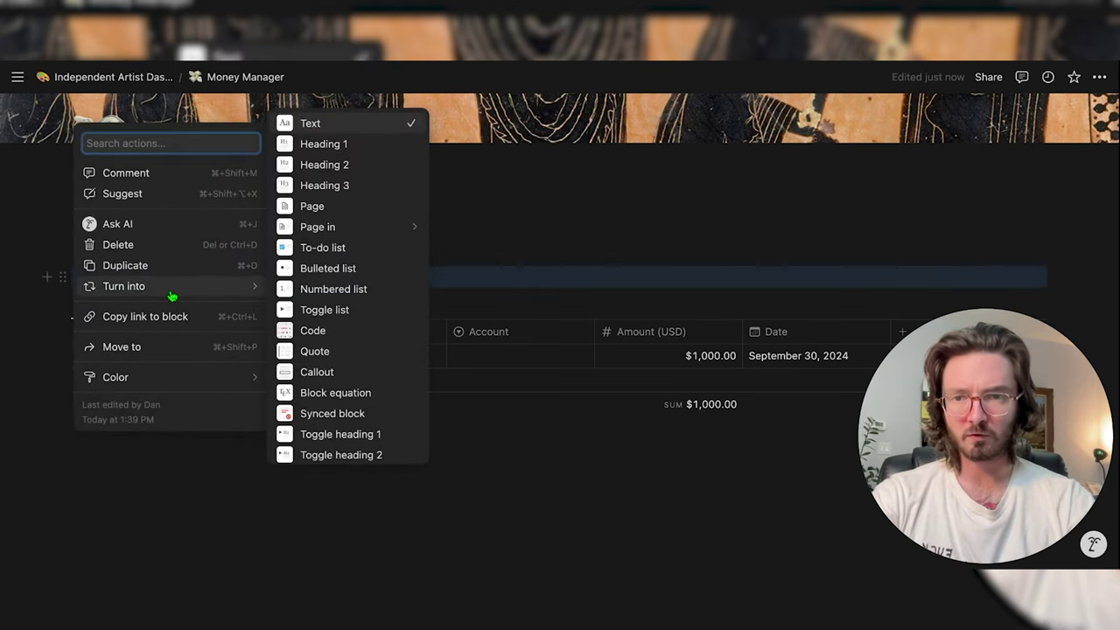
pyautogui.click(355, 165)
pyautogui.click(224, 296)
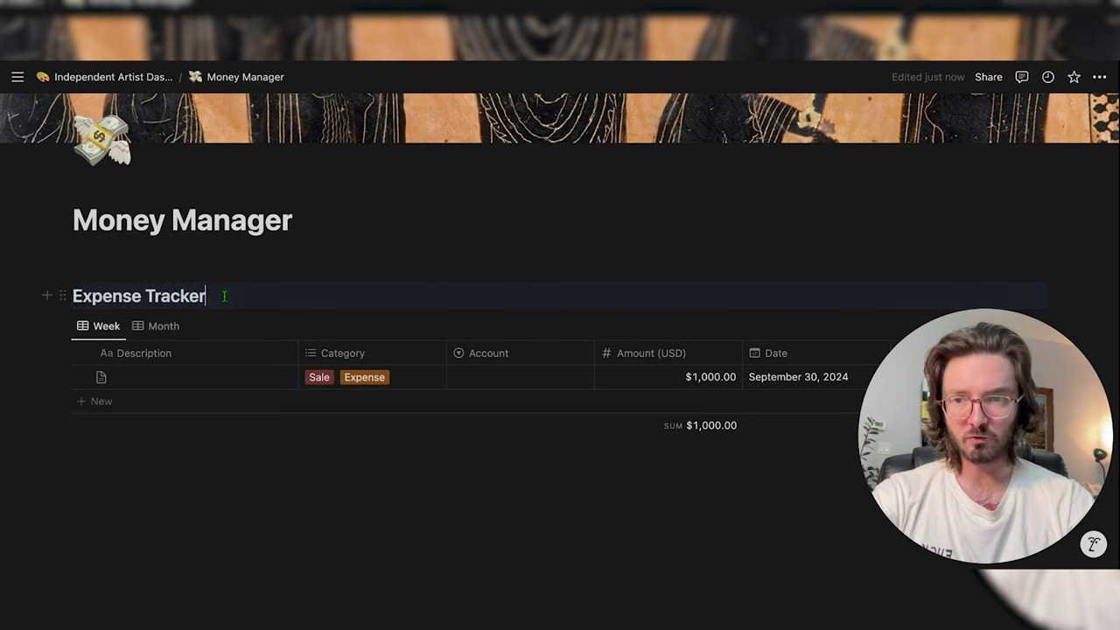
pyautogui.click(63, 298)
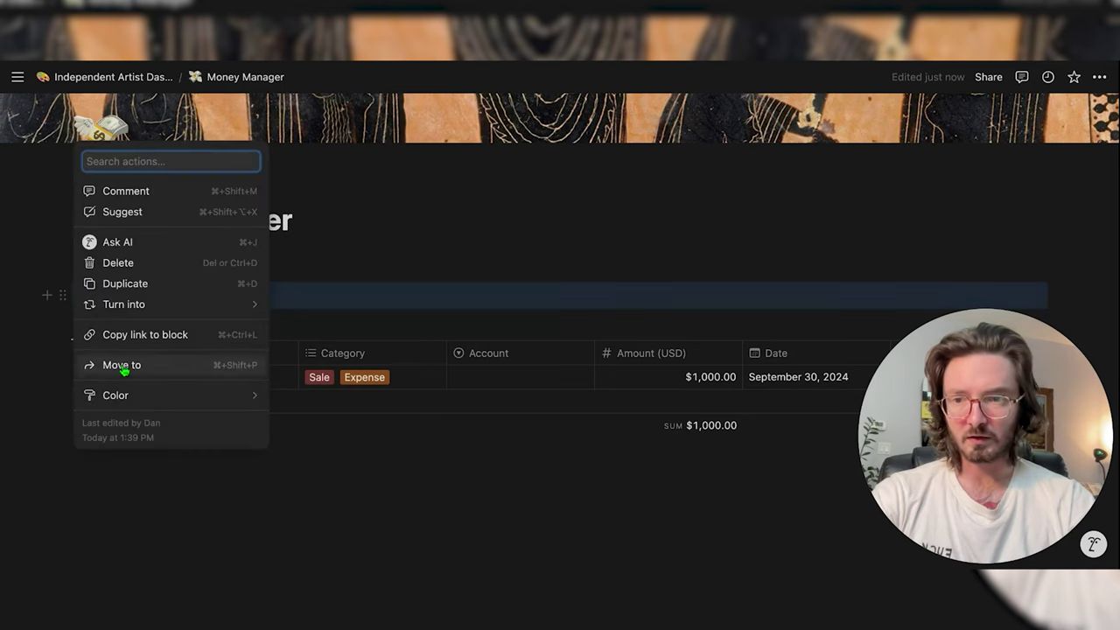
pyautogui.moveTo(143, 393)
pyautogui.scroll(-4, 322, 462)
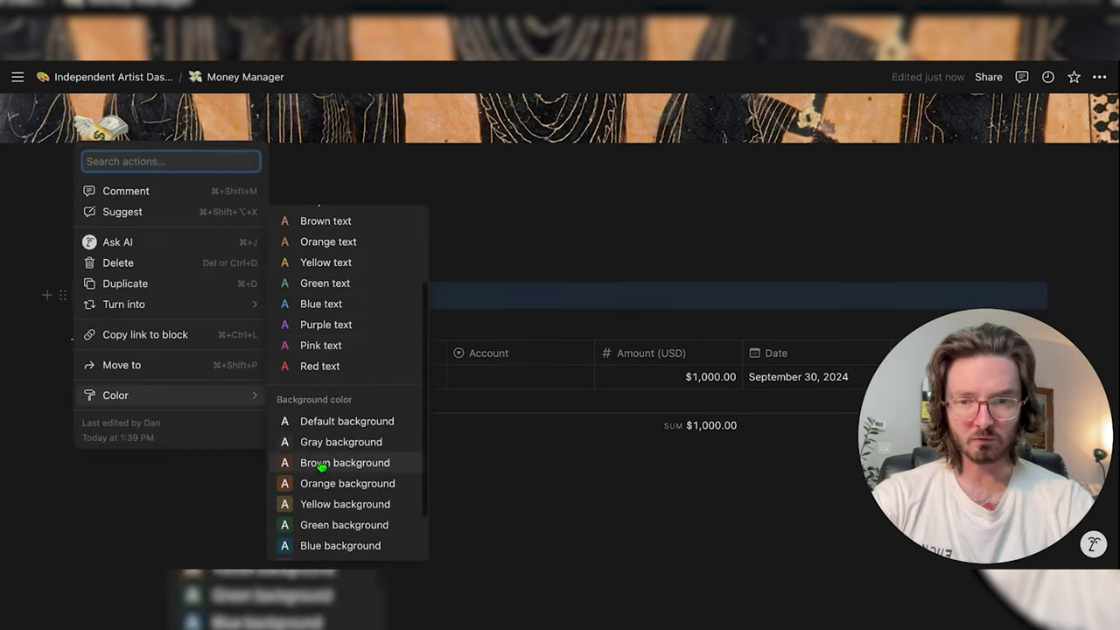
pyautogui.click(317, 477)
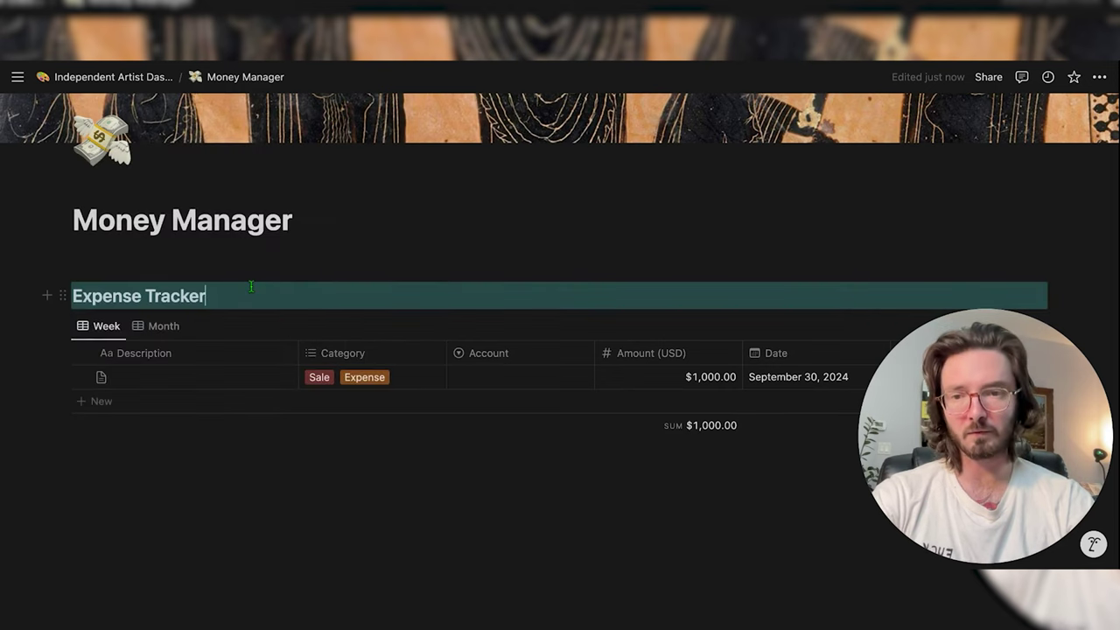
# Start a new empty block below the Expense Tracker database
pyautogui.scroll(-1, 252, 288)
pyautogui.scroll(2, 245, 298)
pyautogui.scroll(-2, 236, 275)
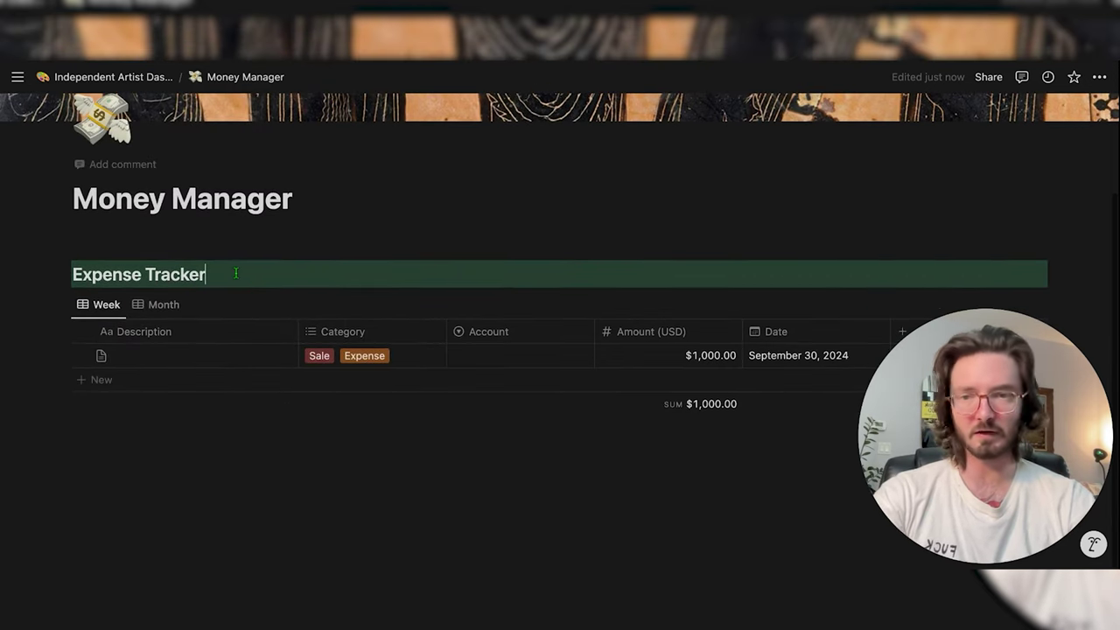
pyautogui.click(141, 445)
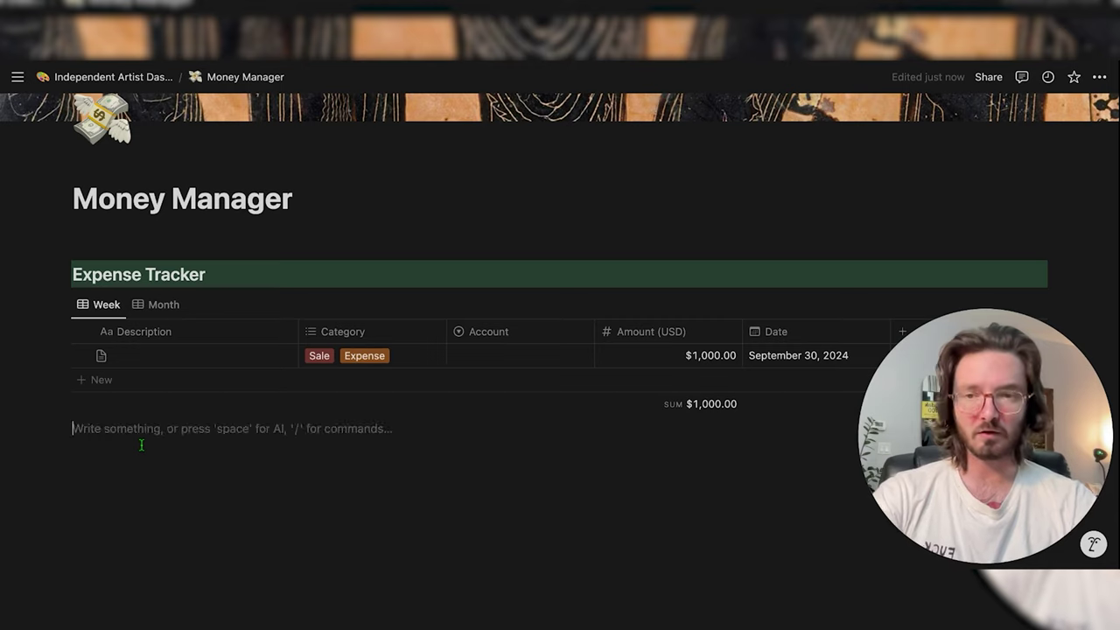
pyautogui.scroll(-1, 141, 445)
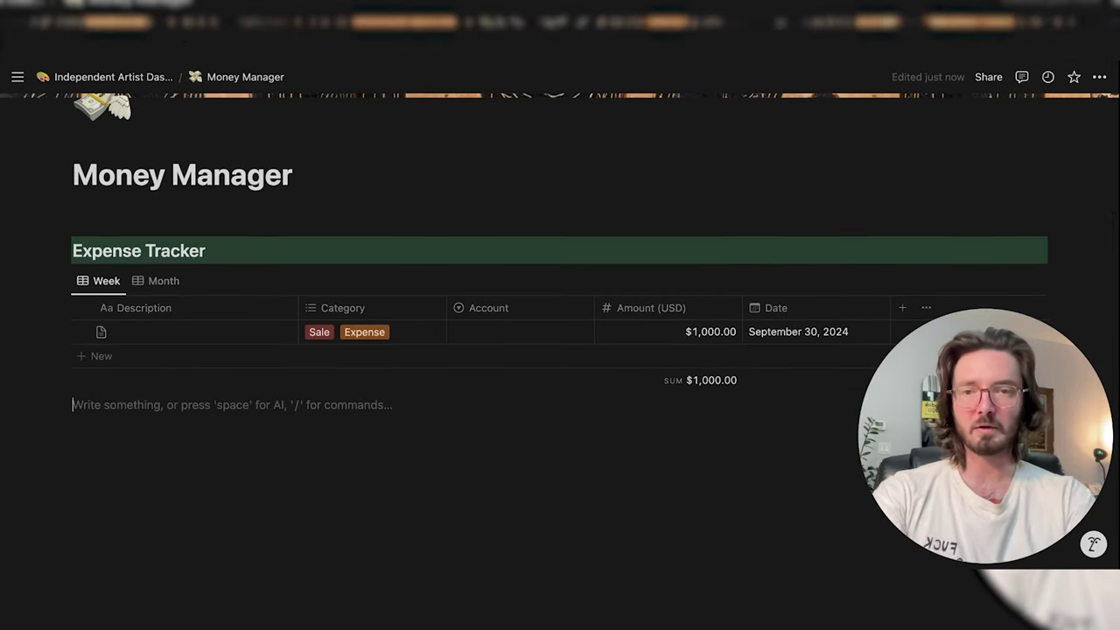
# Insert a blank inline table with Name and Tags columns, titled 'Subscription Tracker'
pyautogui.write('/')
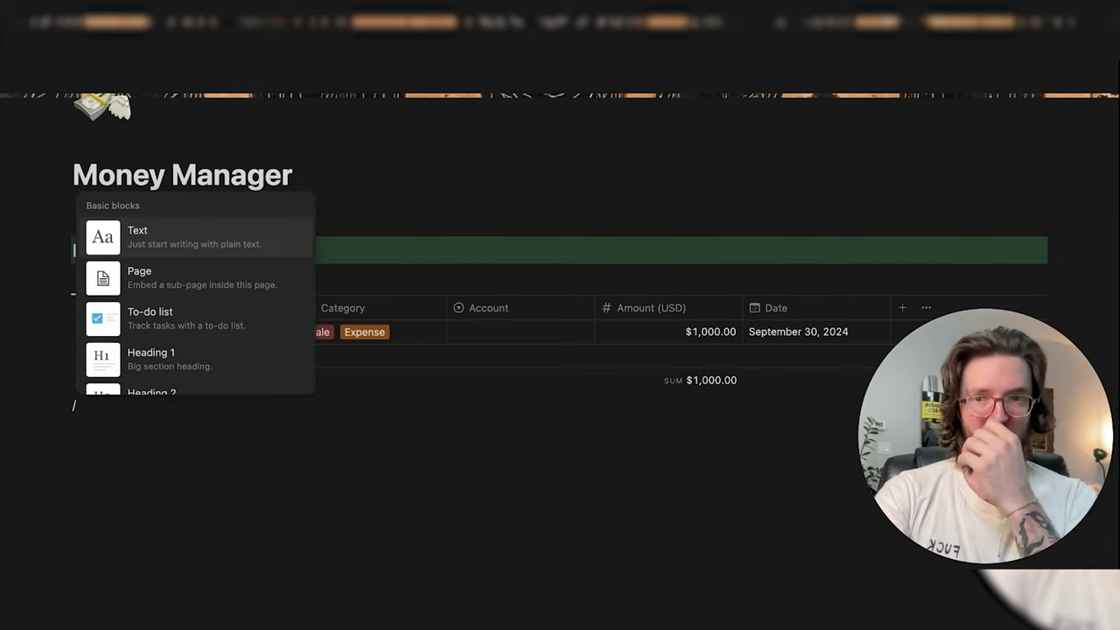
pyautogui.write('table')
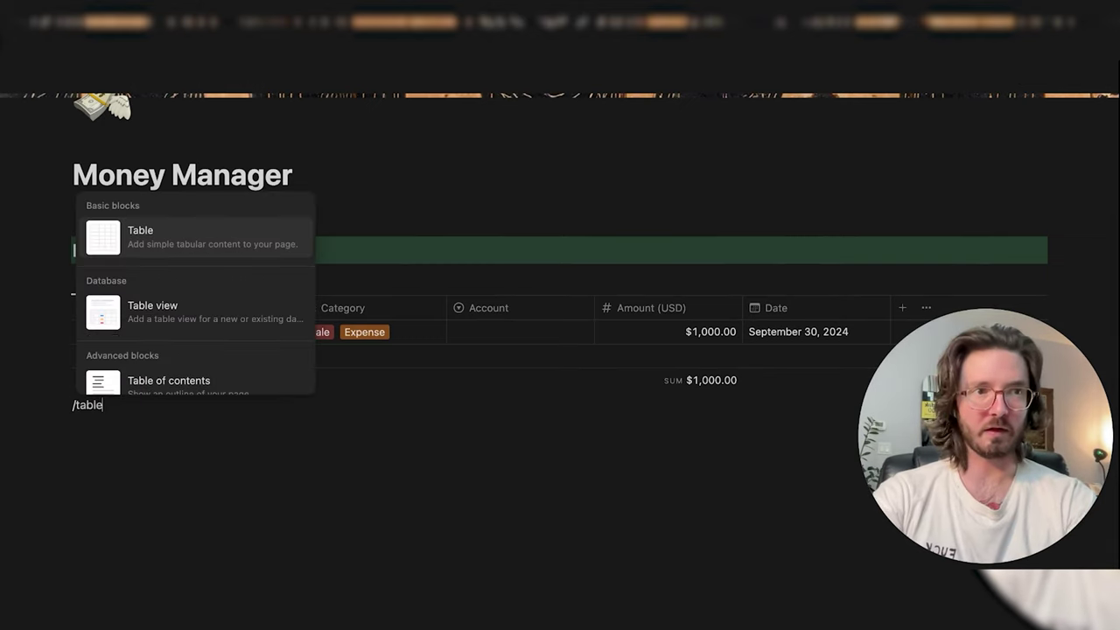
pyautogui.click(154, 307)
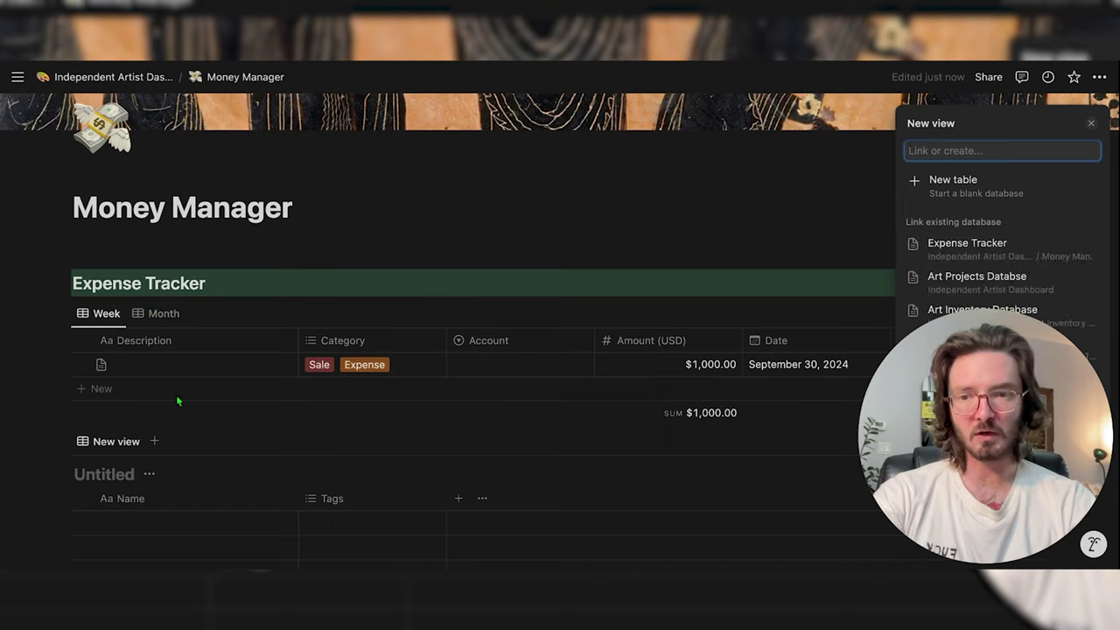
pyautogui.click(122, 474)
pyautogui.write('Subscription Tracker')
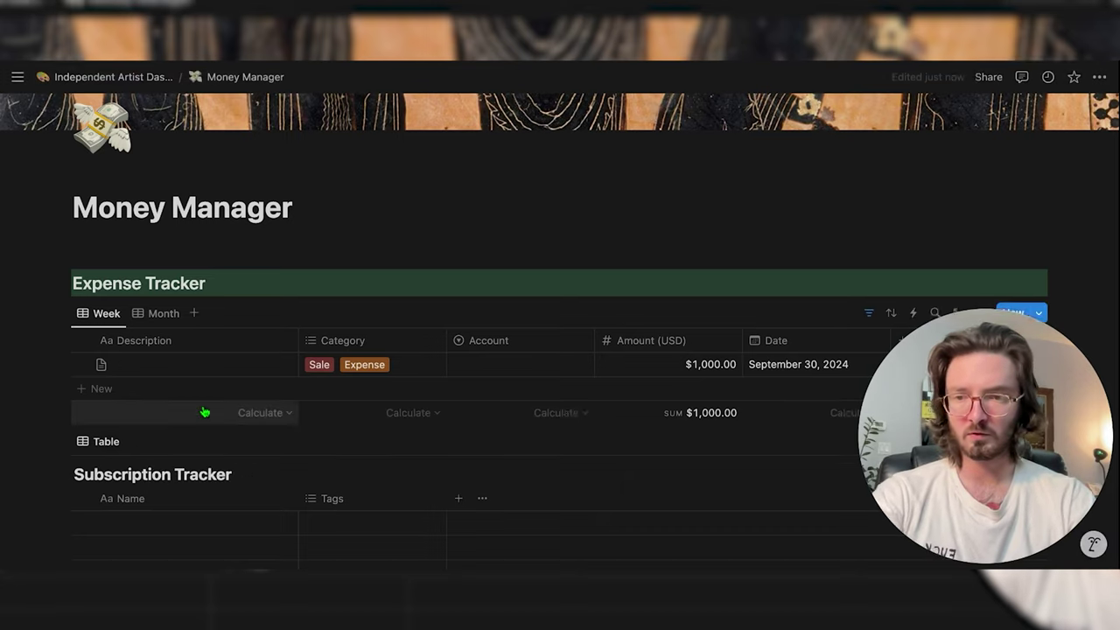
pyautogui.scroll(-4, 205, 412)
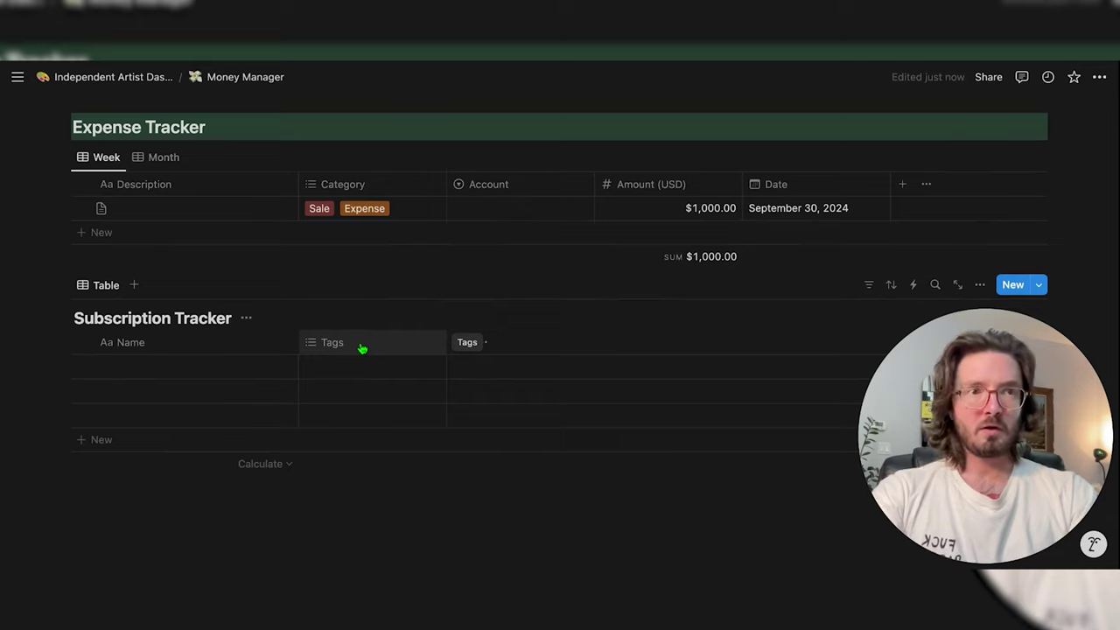
# Open the first Subscription Tracker row and title it 'New subscription'
pyautogui.click(270, 368)
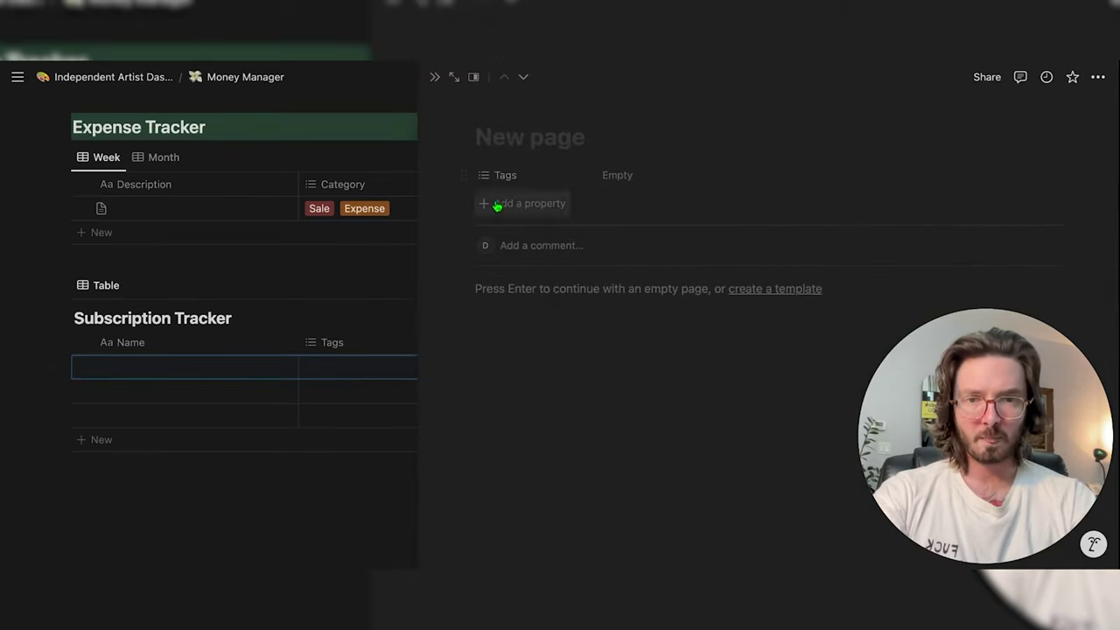
pyautogui.click(529, 144)
pyautogui.write('New')
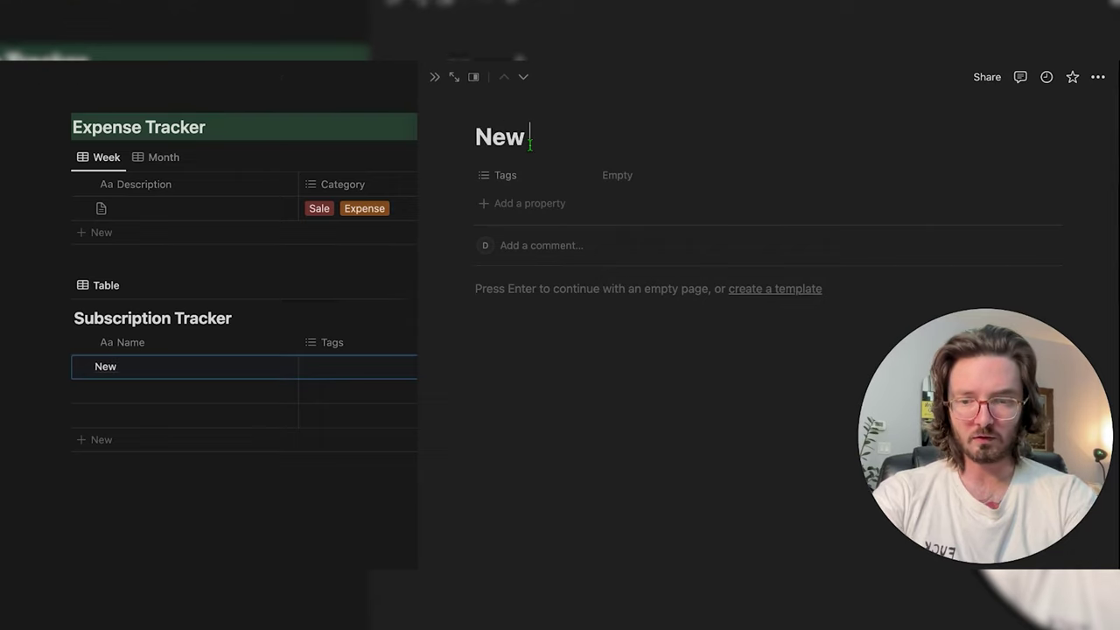
pyautogui.write(' subscription')
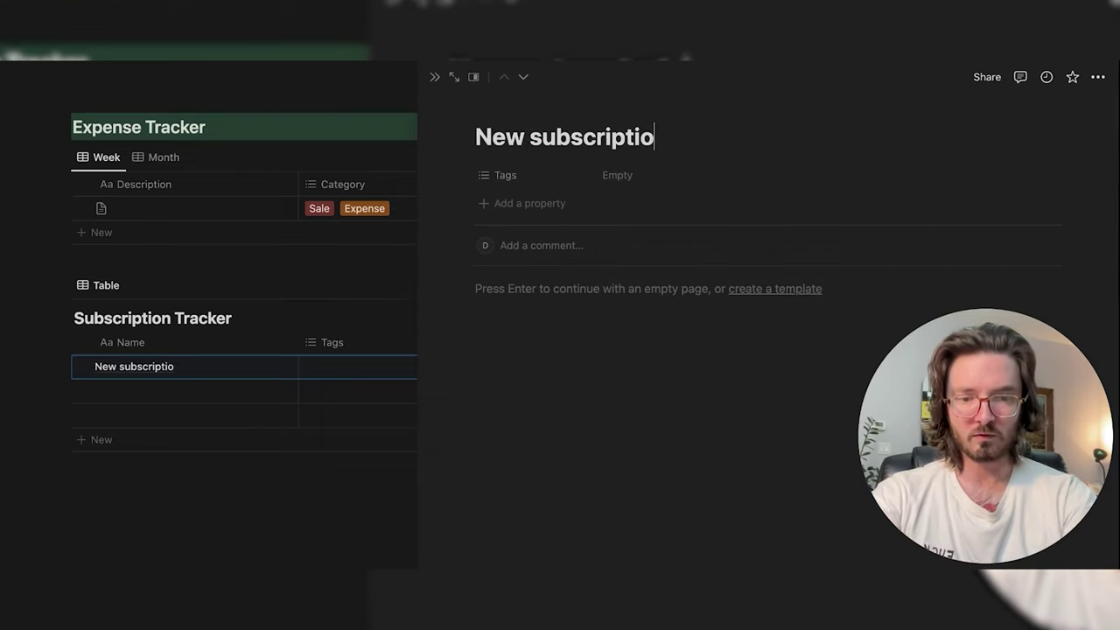
# Add an Account select property with Checking and Credit Card options, set to Credit Card
pyautogui.click(540, 205)
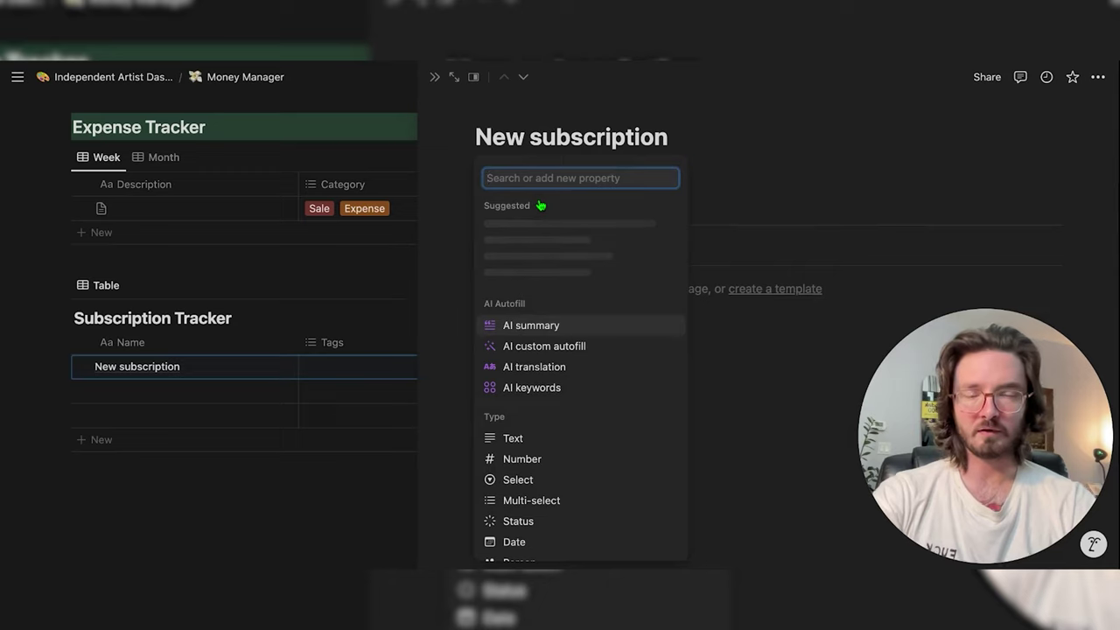
pyautogui.scroll(-3, 542, 410)
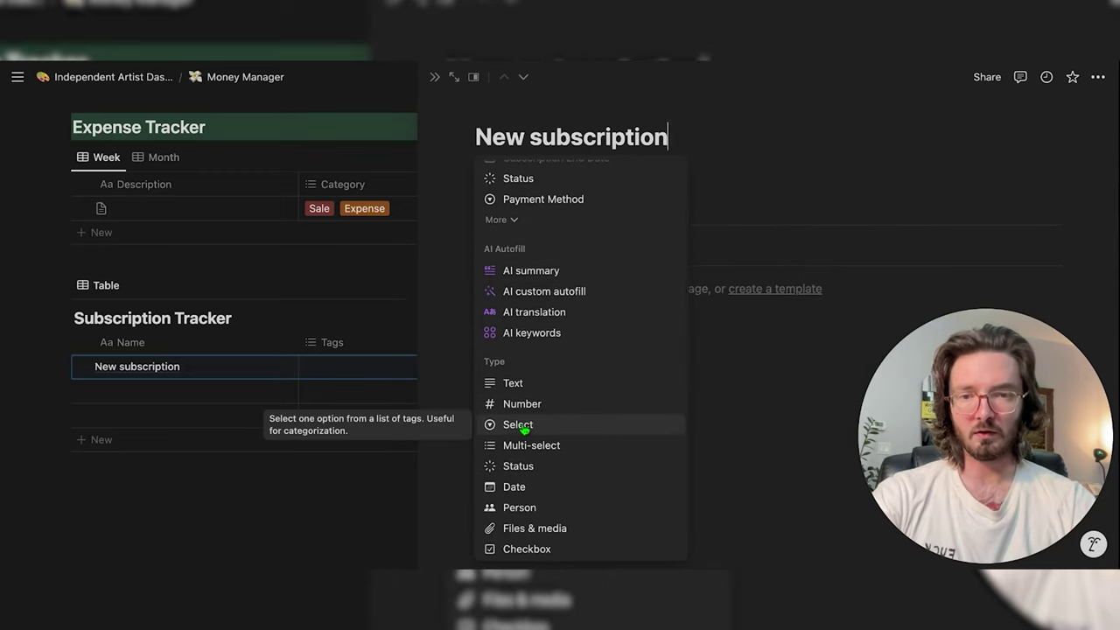
pyautogui.click(523, 427)
pyautogui.write('Account')
pyautogui.click(527, 371)
pyautogui.write('Chec')
pyautogui.press('Return')
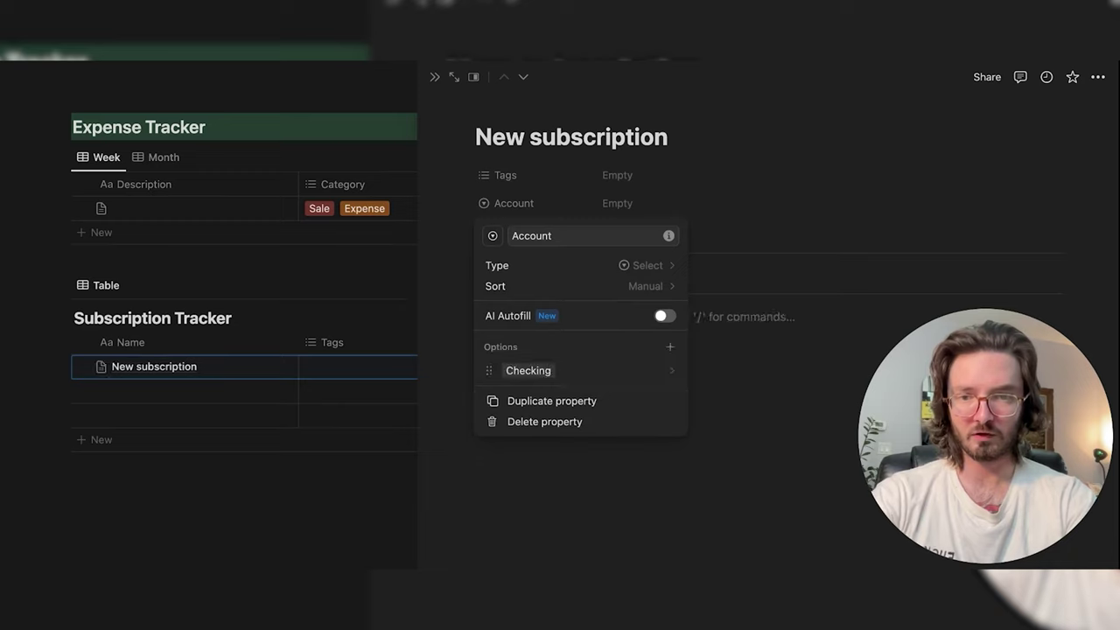
pyautogui.click(670, 347)
pyautogui.write('Credit Card')
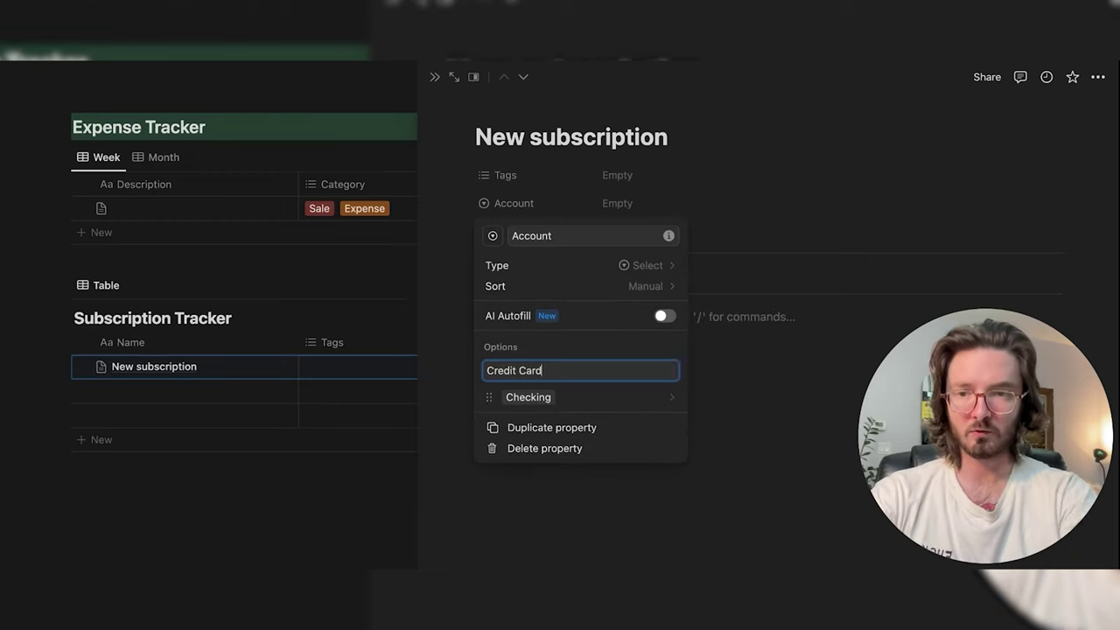
pyautogui.press('Return')
pyautogui.click(650, 393)
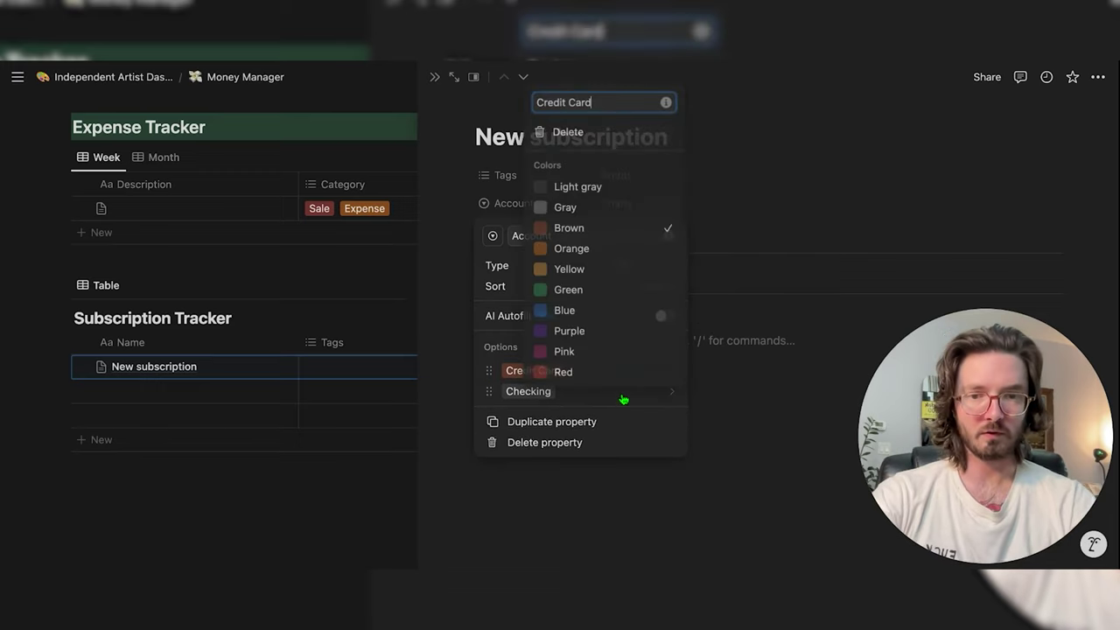
pyautogui.click(814, 249)
pyautogui.click(814, 248)
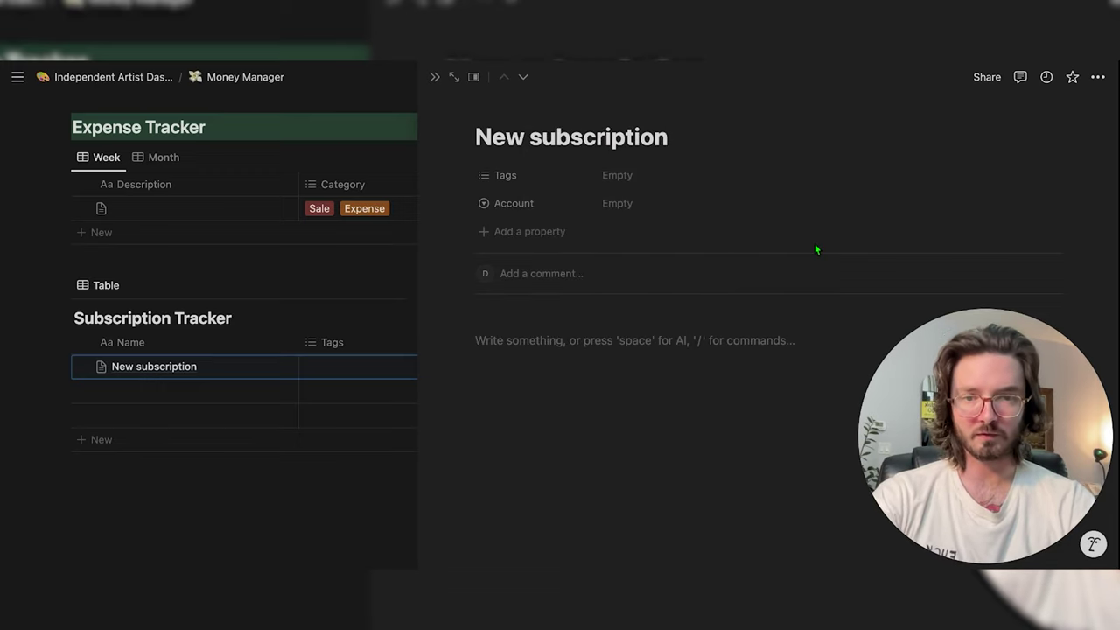
pyautogui.click(637, 208)
pyautogui.click(656, 252)
# Add a Billing select property with Yearly and Monthly options
pyautogui.click(529, 231)
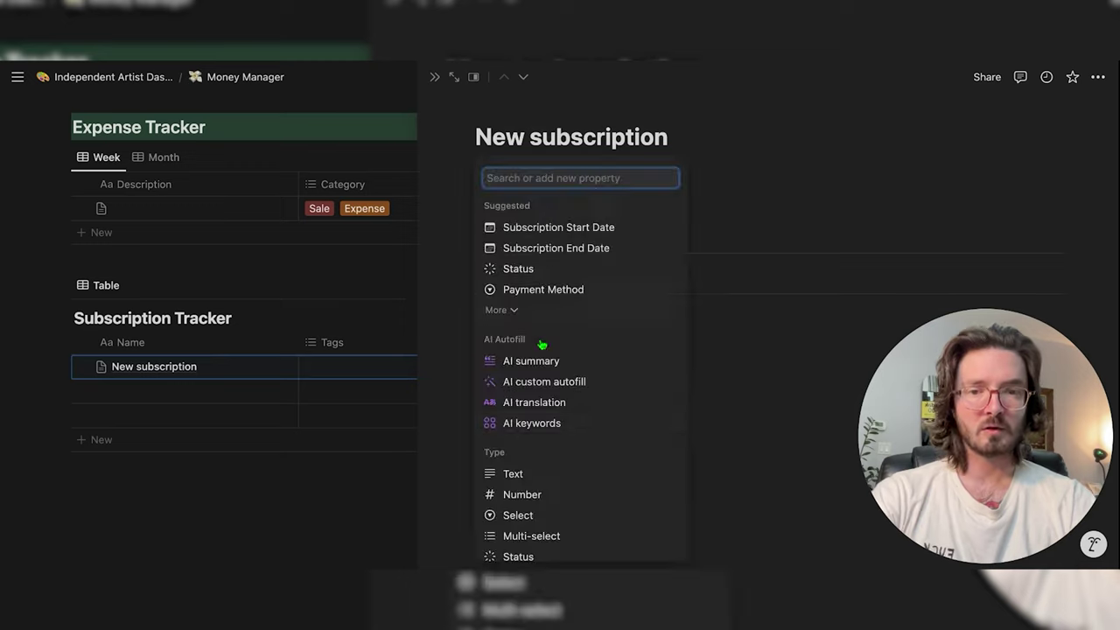
pyautogui.click(522, 515)
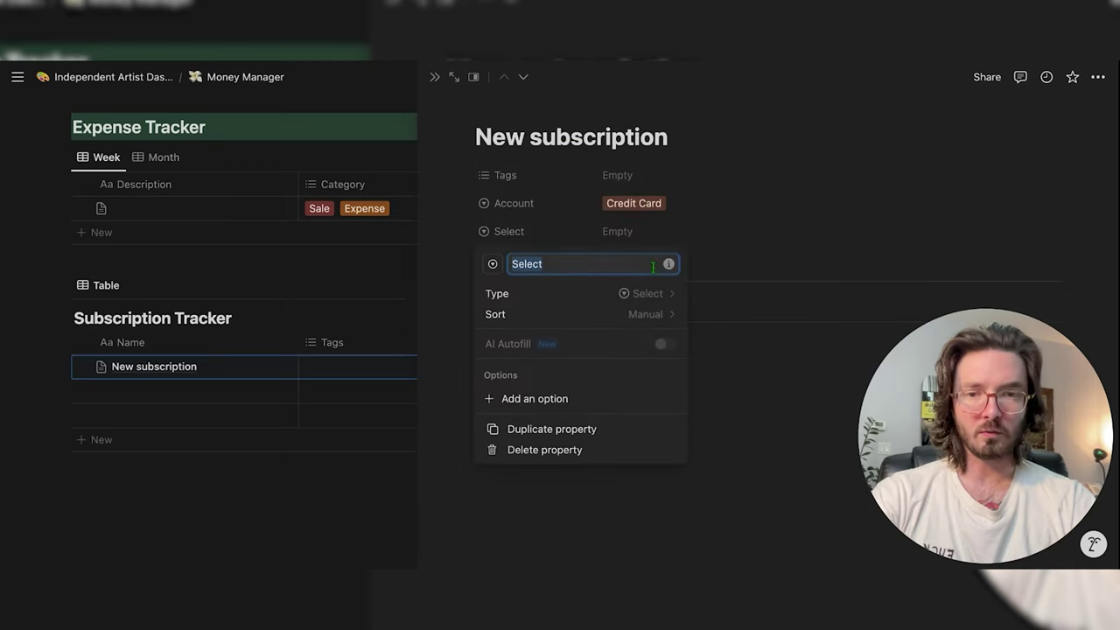
pyautogui.write('Billing')
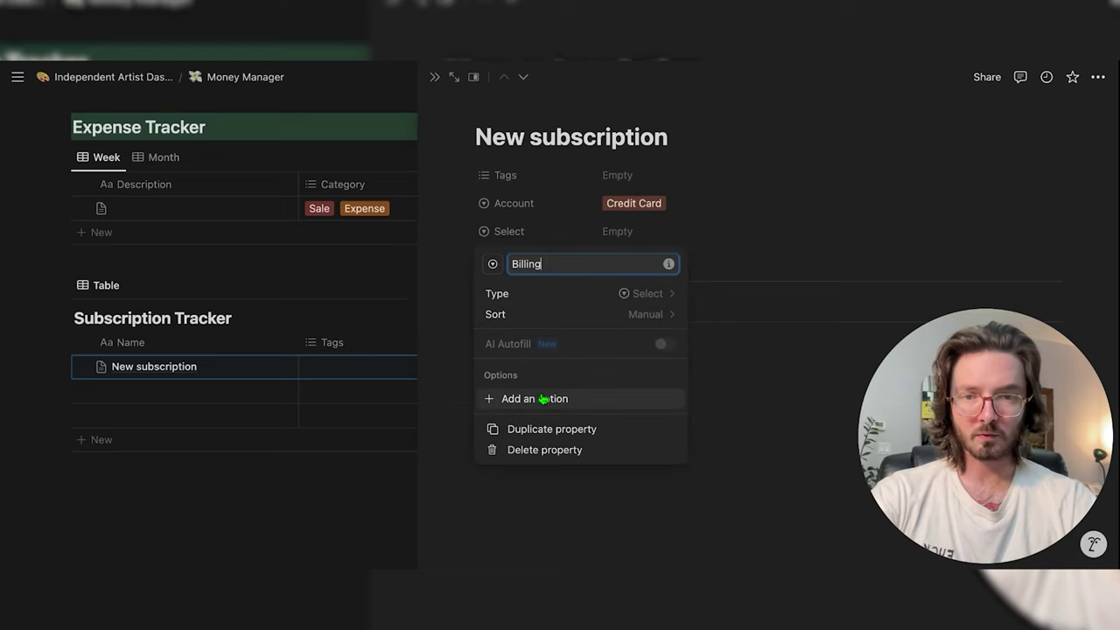
pyautogui.click(534, 398)
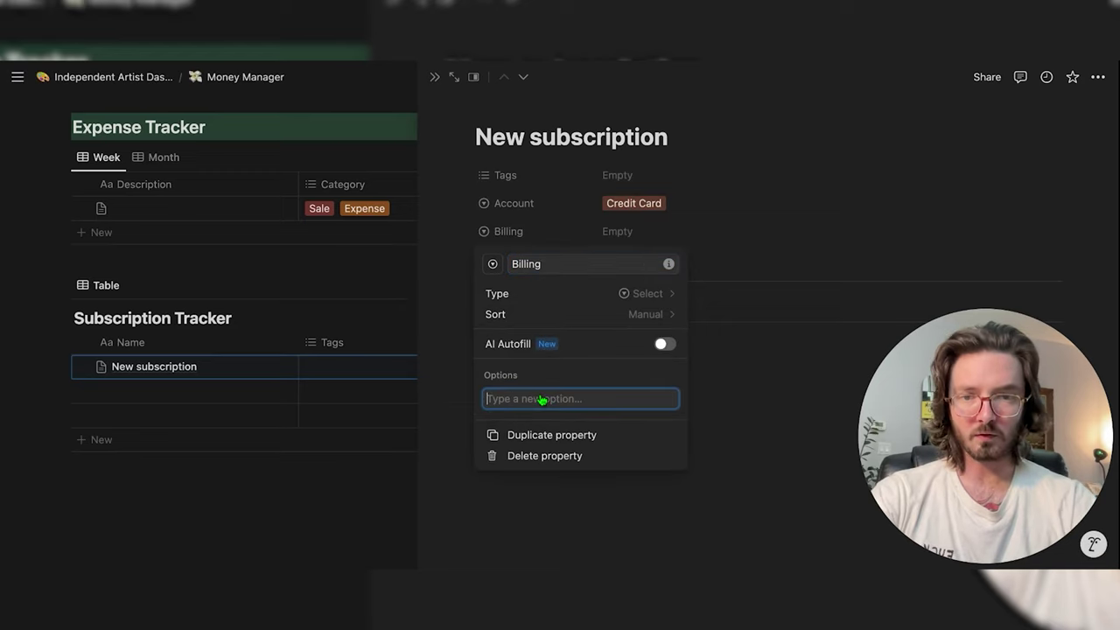
pyautogui.write('Yearly')
pyautogui.press('Return')
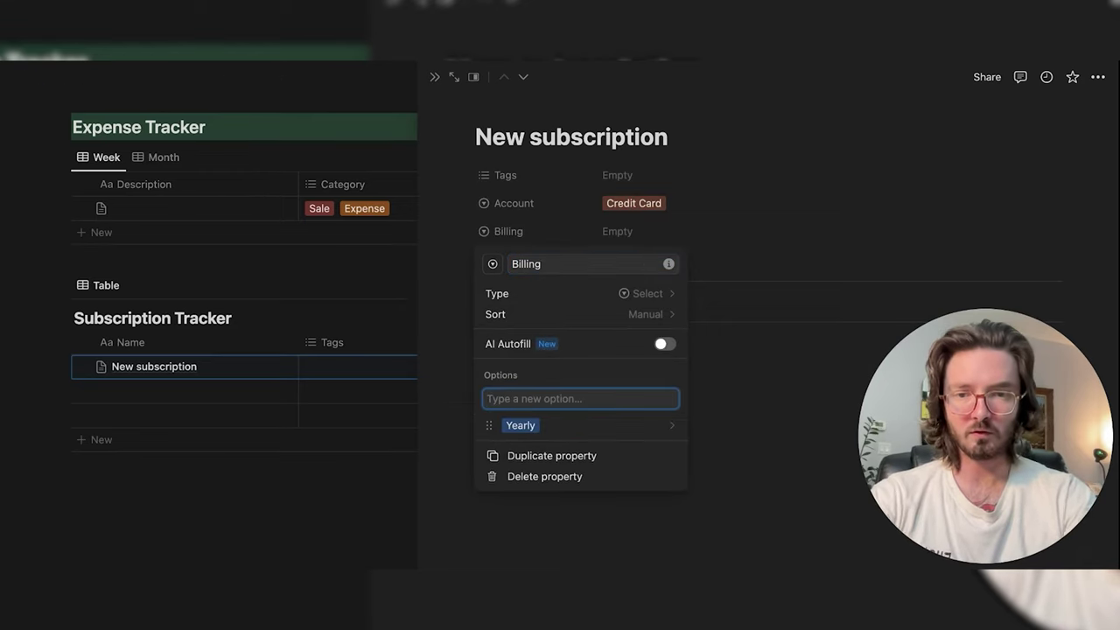
pyautogui.write('Month')
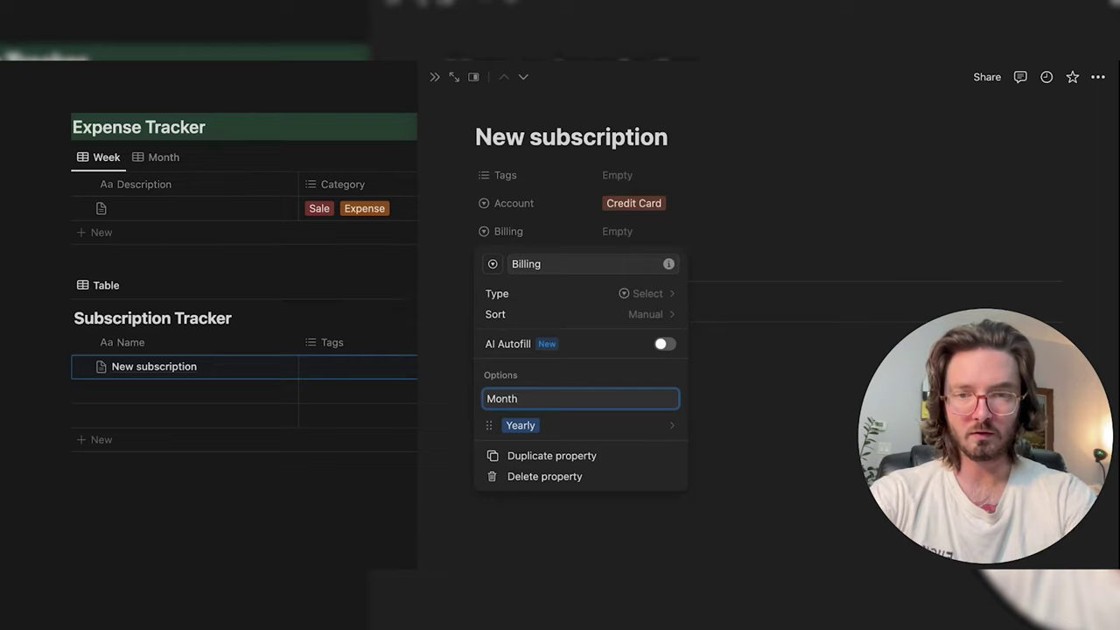
pyautogui.write('ly')
pyautogui.press('Return')
# Set the entry's Billing value to Monthly
pyautogui.click(819, 269)
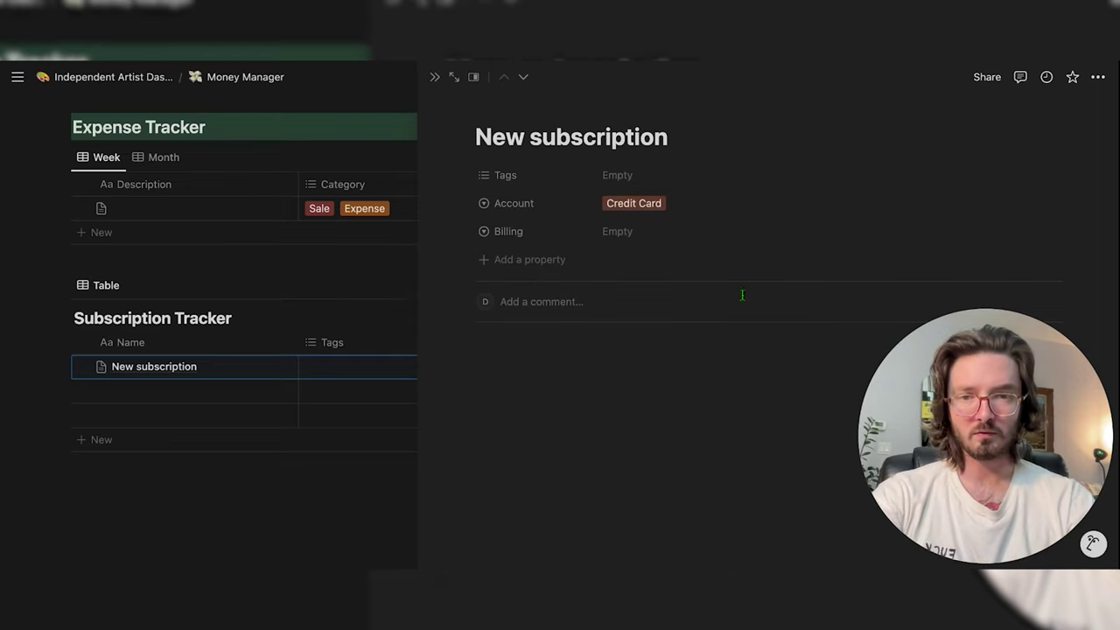
pyautogui.click(618, 231)
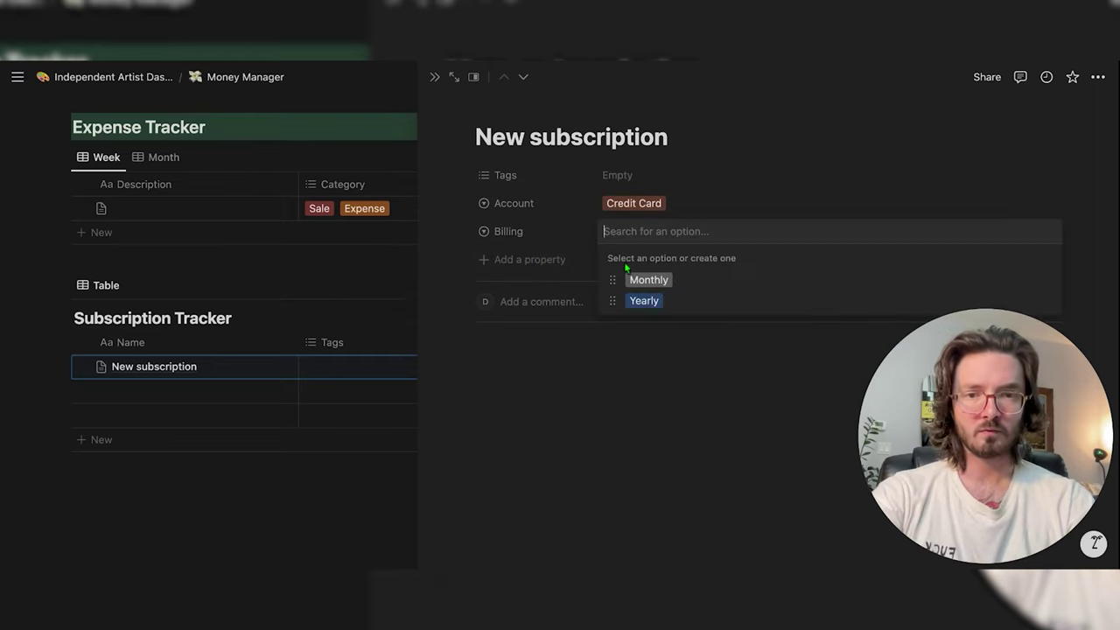
pyautogui.click(663, 280)
# Add a Status select property with Active and Cancelled options, set to Active
pyautogui.click(553, 262)
pyautogui.click(550, 444)
pyautogui.write('Status')
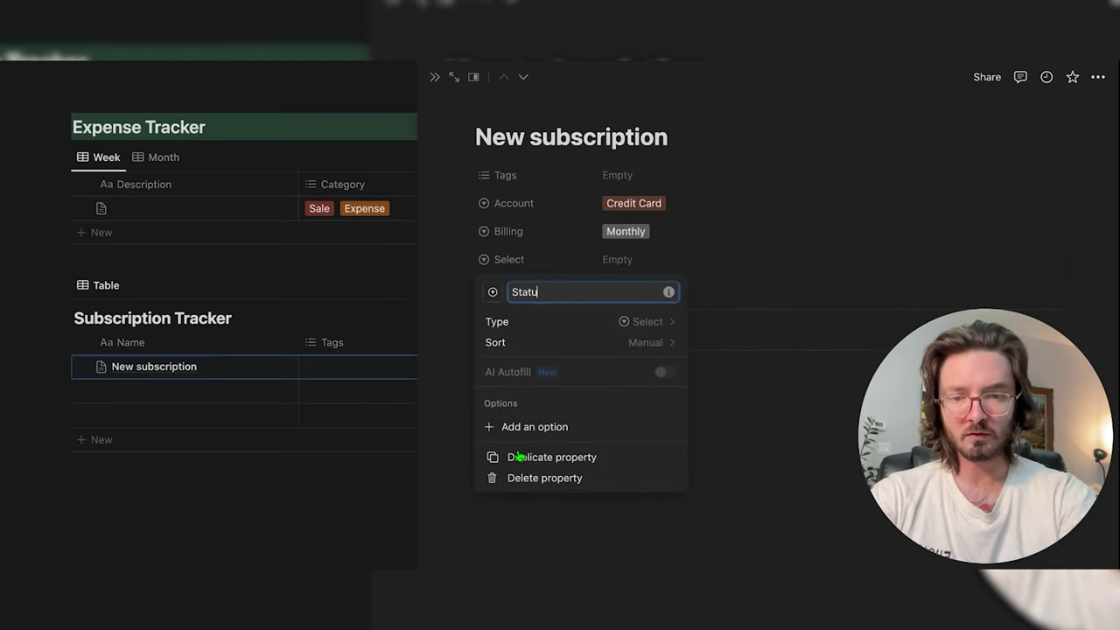
pyautogui.click(553, 429)
pyautogui.write('Active')
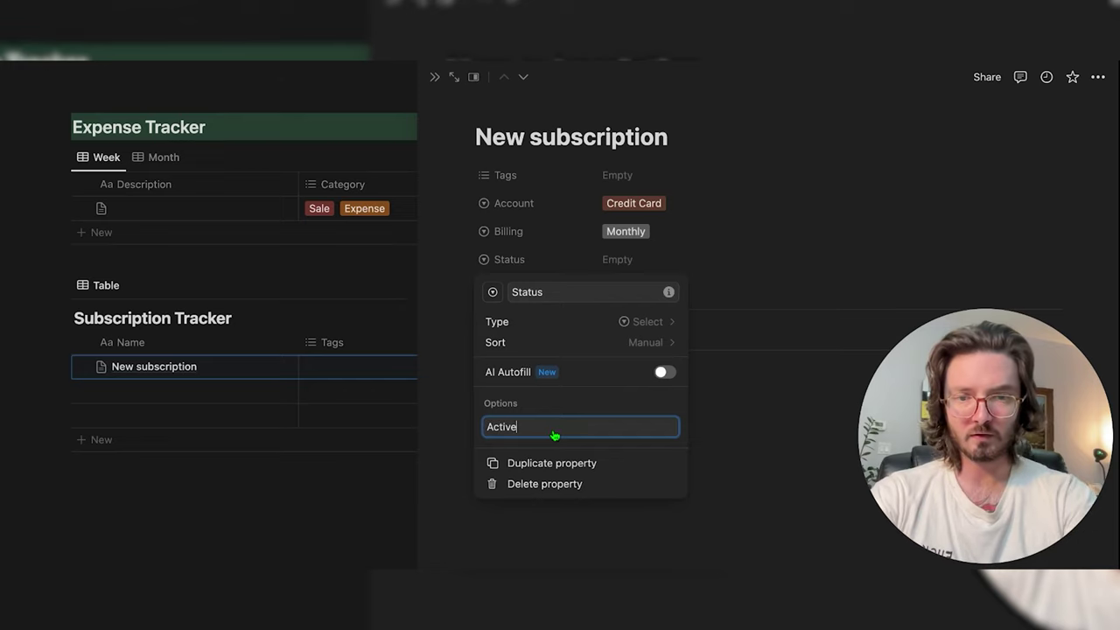
pyautogui.press('Return')
pyautogui.write('Can')
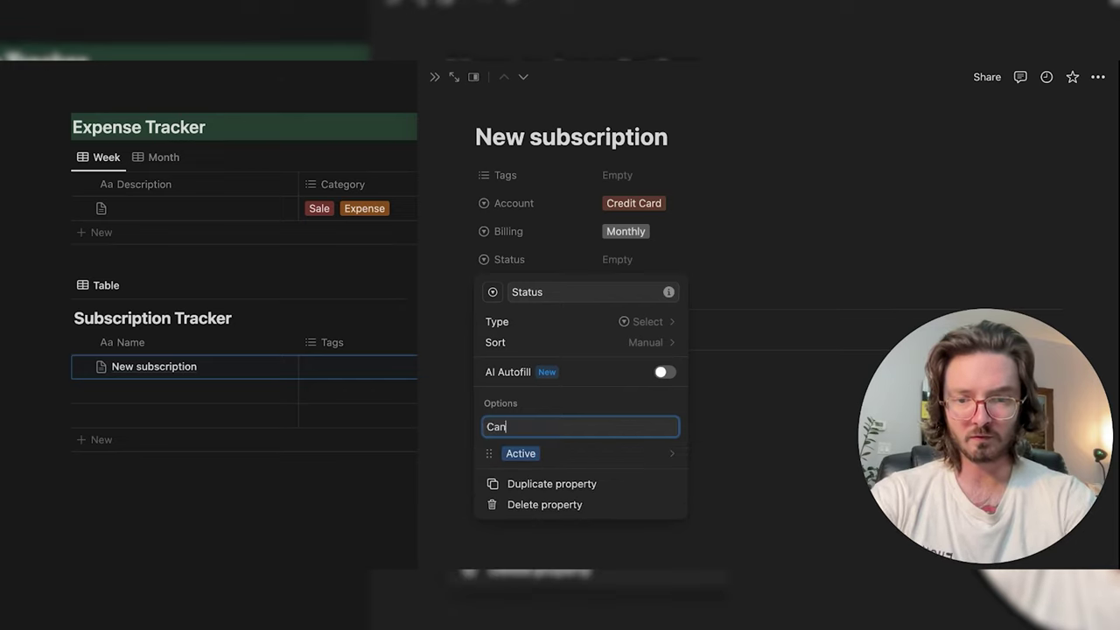
pyautogui.write('celled')
pyautogui.press('Return')
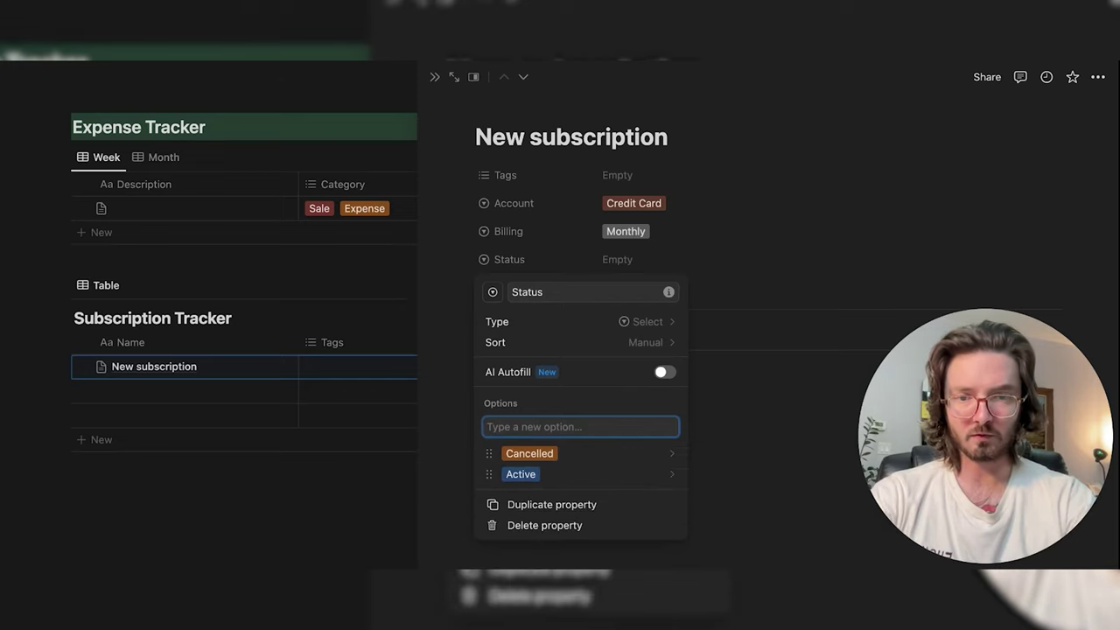
pyautogui.click(750, 405)
pyautogui.click(618, 260)
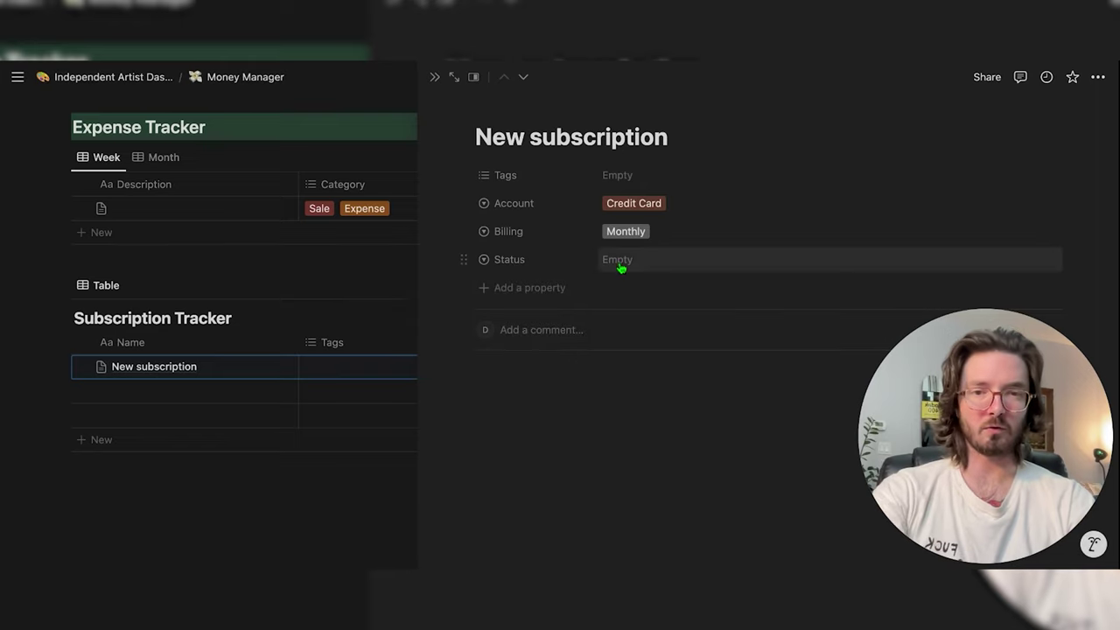
pyautogui.click(642, 327)
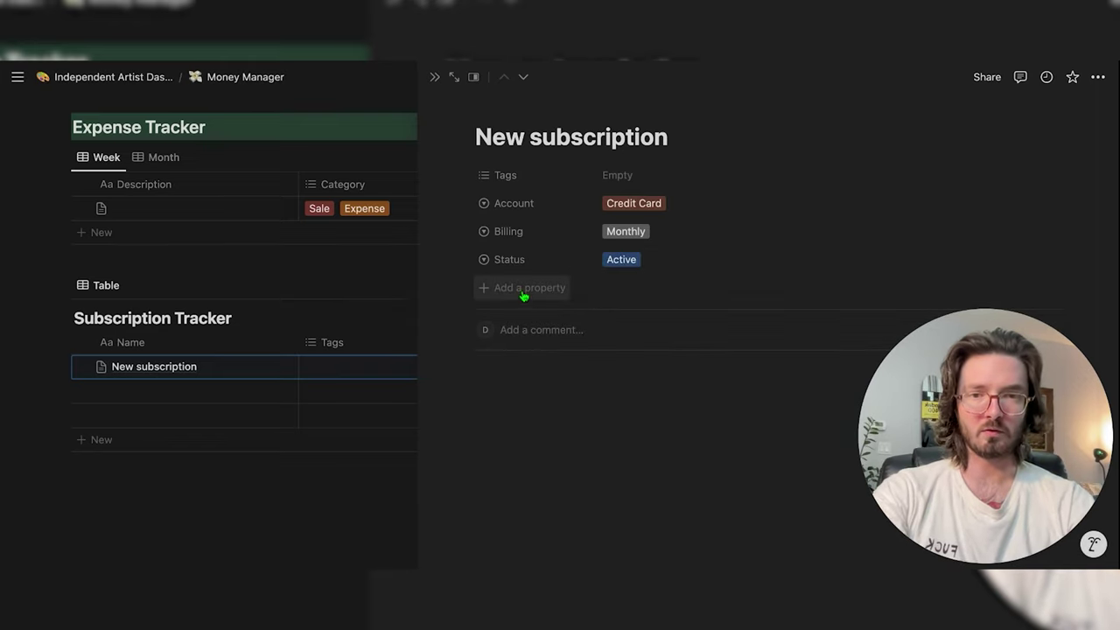
# Add a Renewal Date date property and a Cost number property formatted as US dollars
pyautogui.click(524, 293)
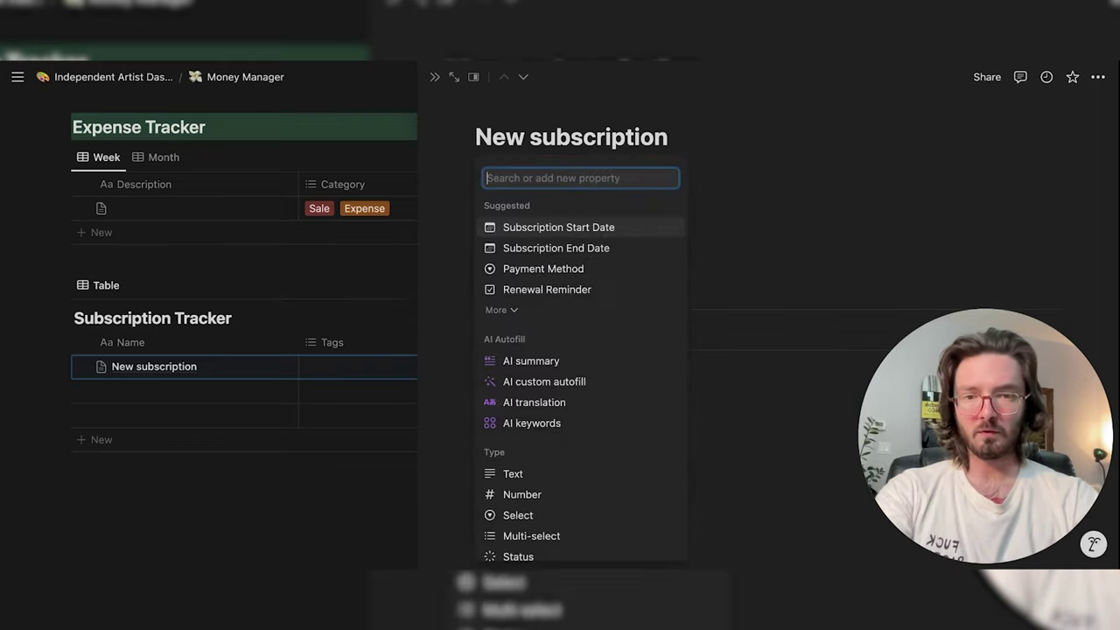
pyautogui.scroll(-3, 547, 474)
pyautogui.click(545, 468)
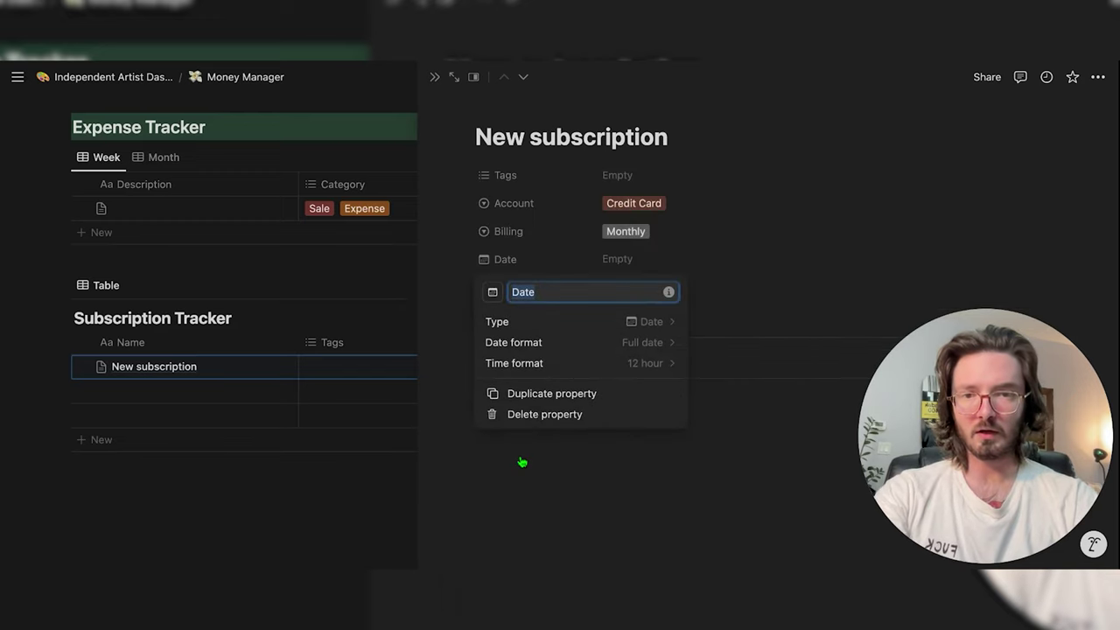
pyautogui.write('Renewal D')
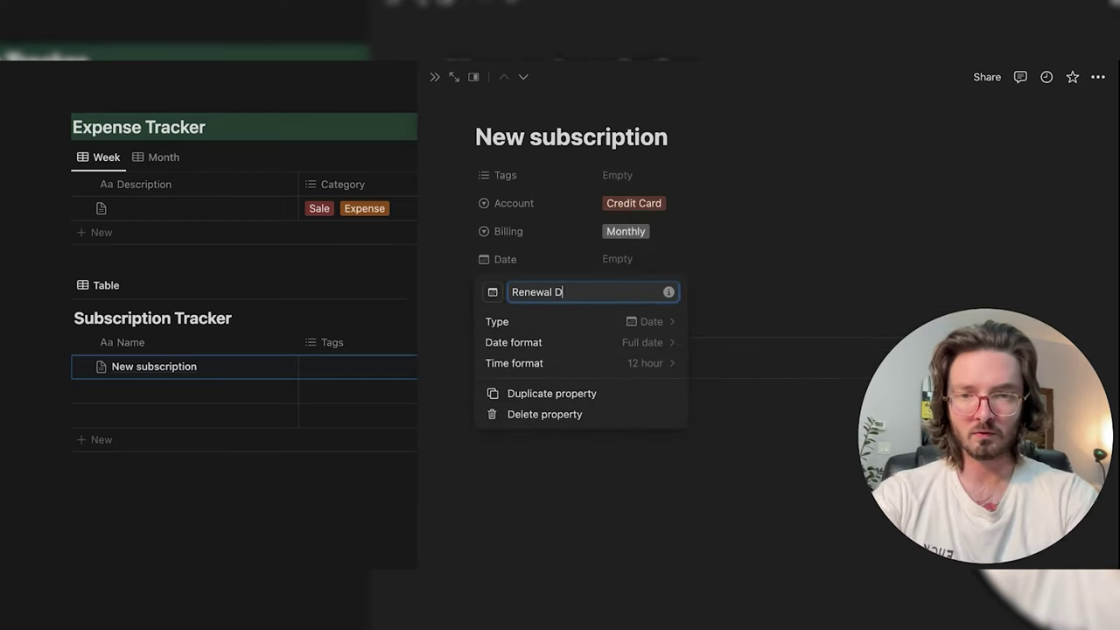
pyautogui.write('ate')
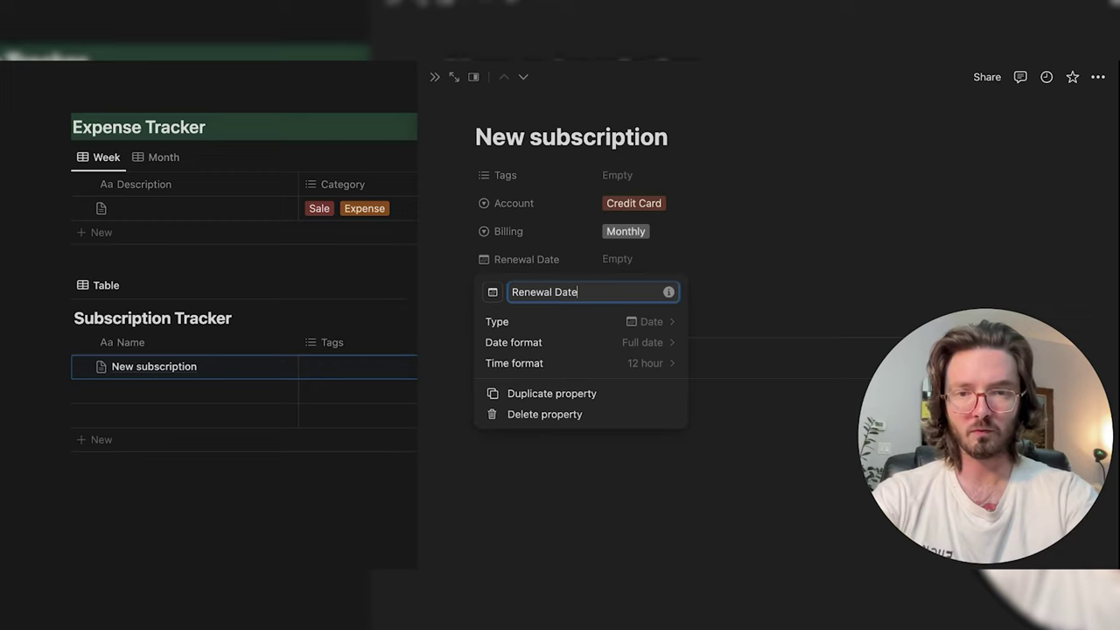
pyautogui.press('Return')
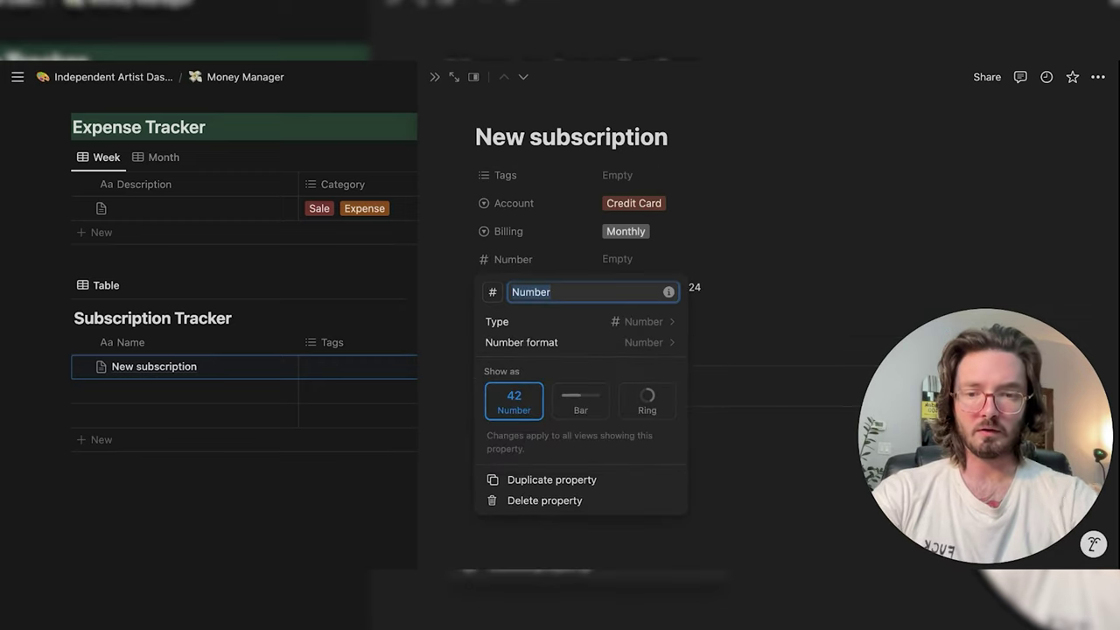
pyautogui.write('Cist')
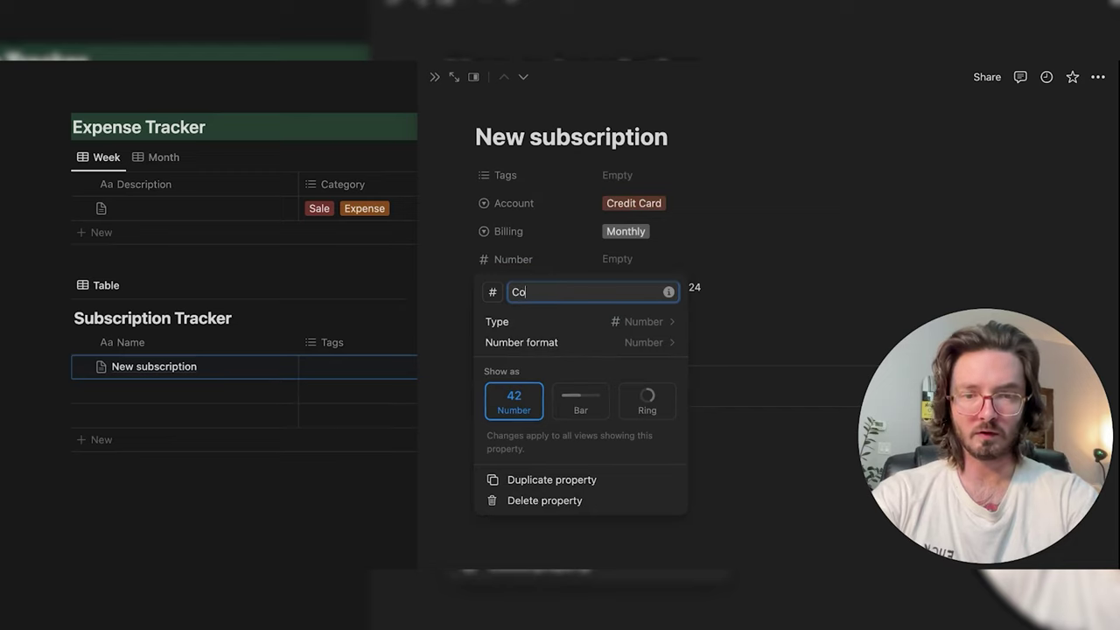
pyautogui.click(630, 343)
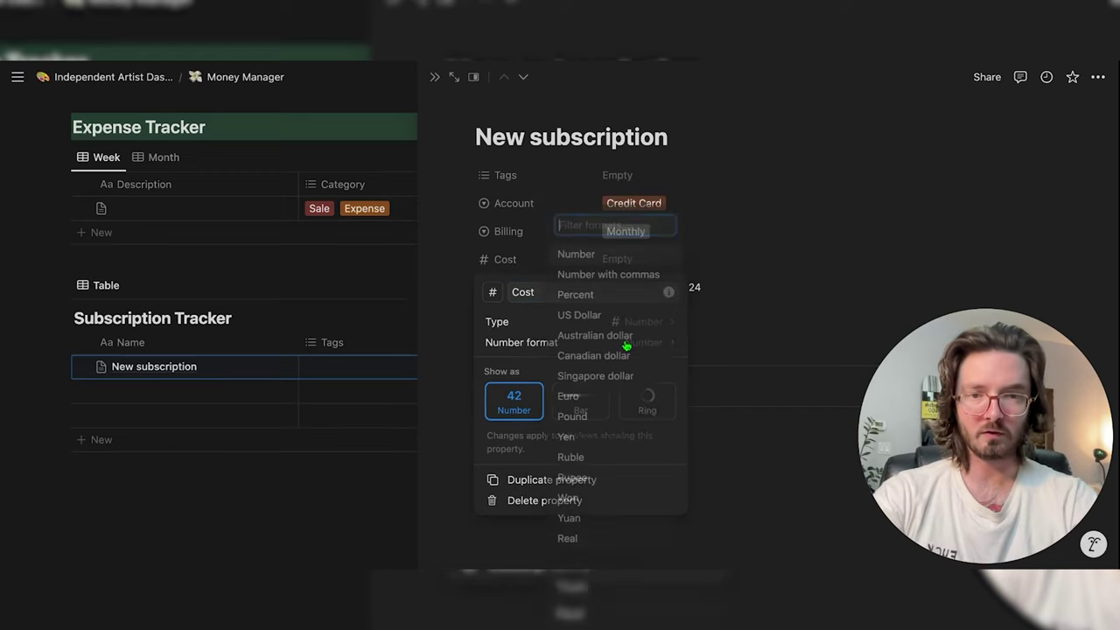
pyautogui.click(604, 319)
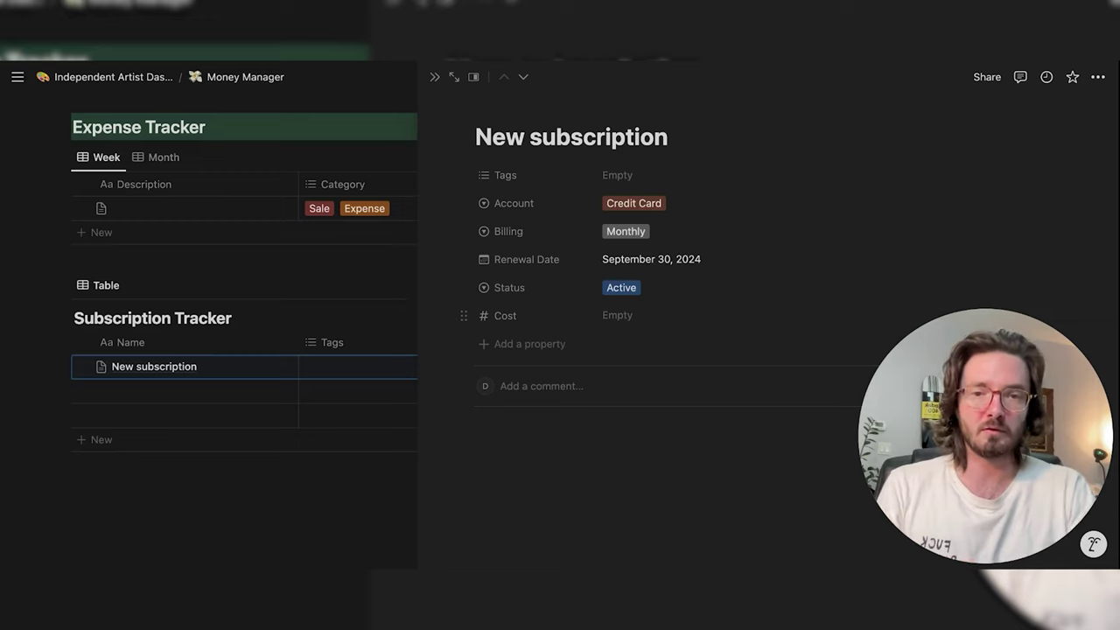
# Add a new Formula property to the New subscription entry and open its formula editor
pyautogui.scroll(-2, 505, 316)
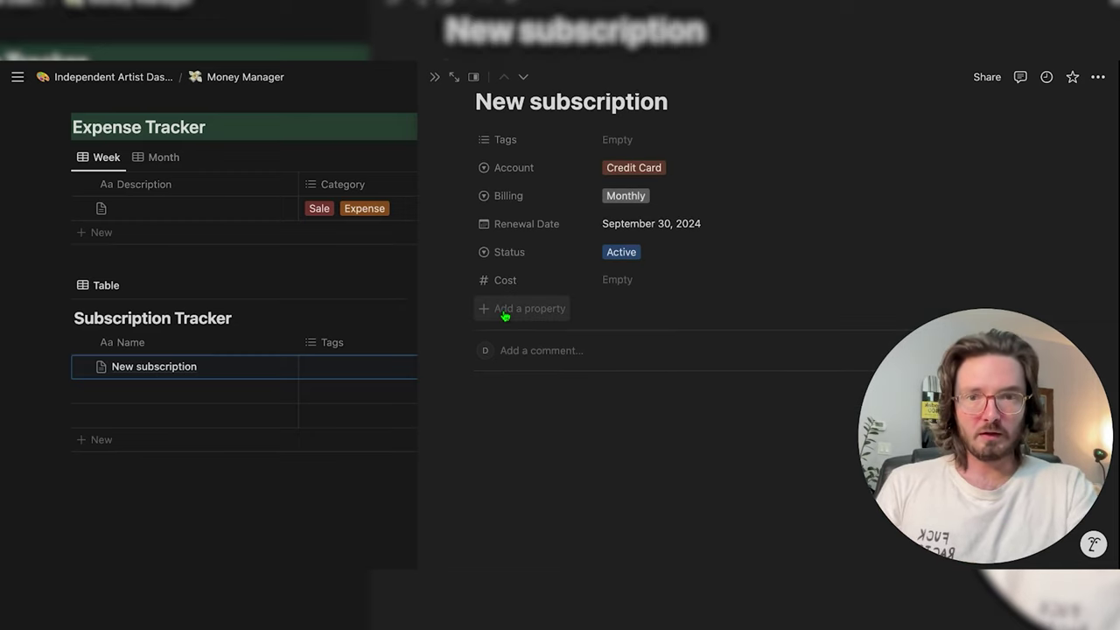
pyautogui.click(505, 316)
pyautogui.scroll(-3, 505, 313)
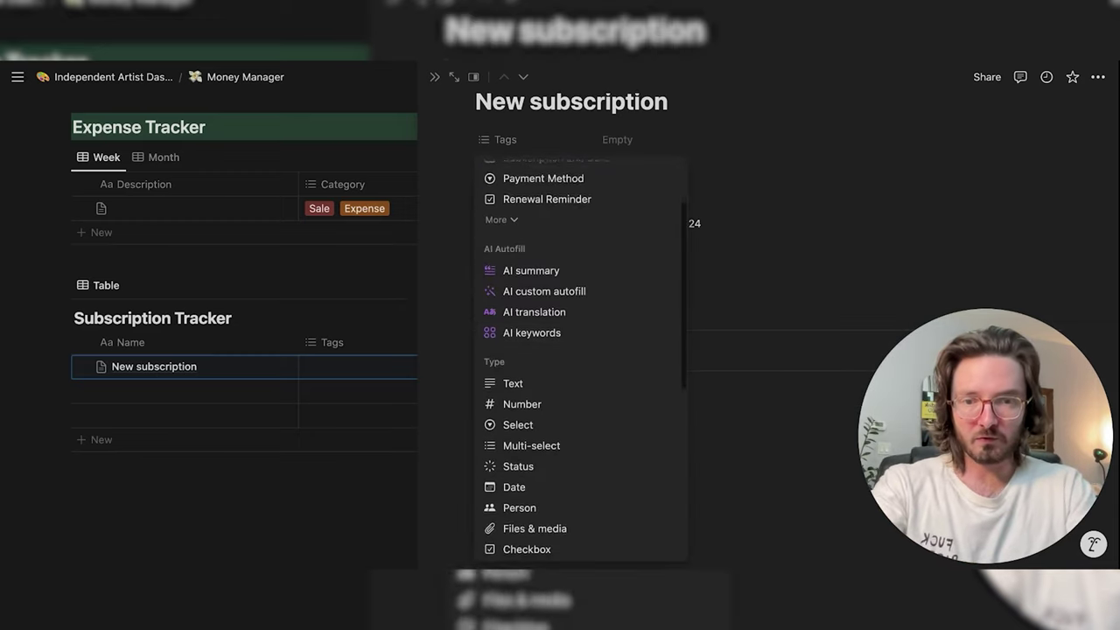
pyautogui.scroll(-1, 506, 295)
pyautogui.scroll(-5, 506, 295)
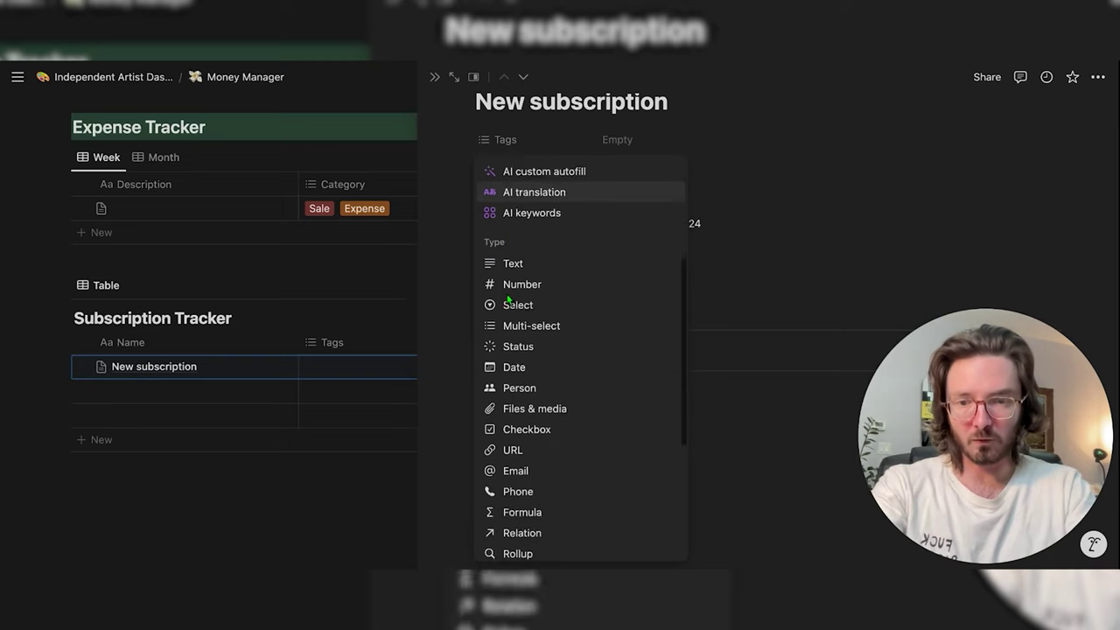
pyautogui.click(511, 354)
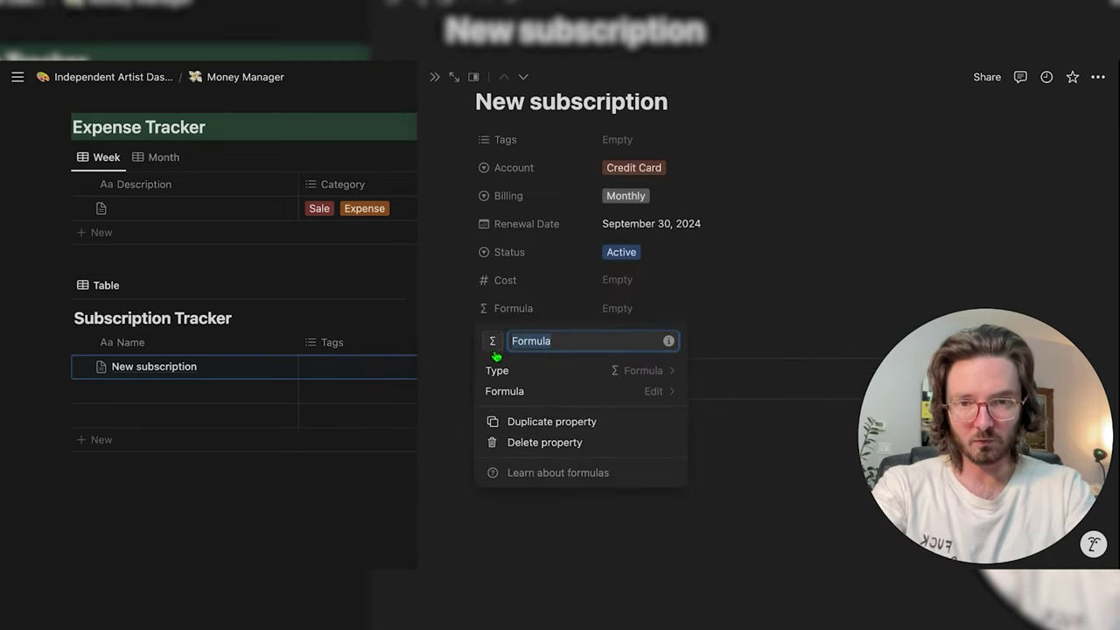
pyautogui.click(530, 394)
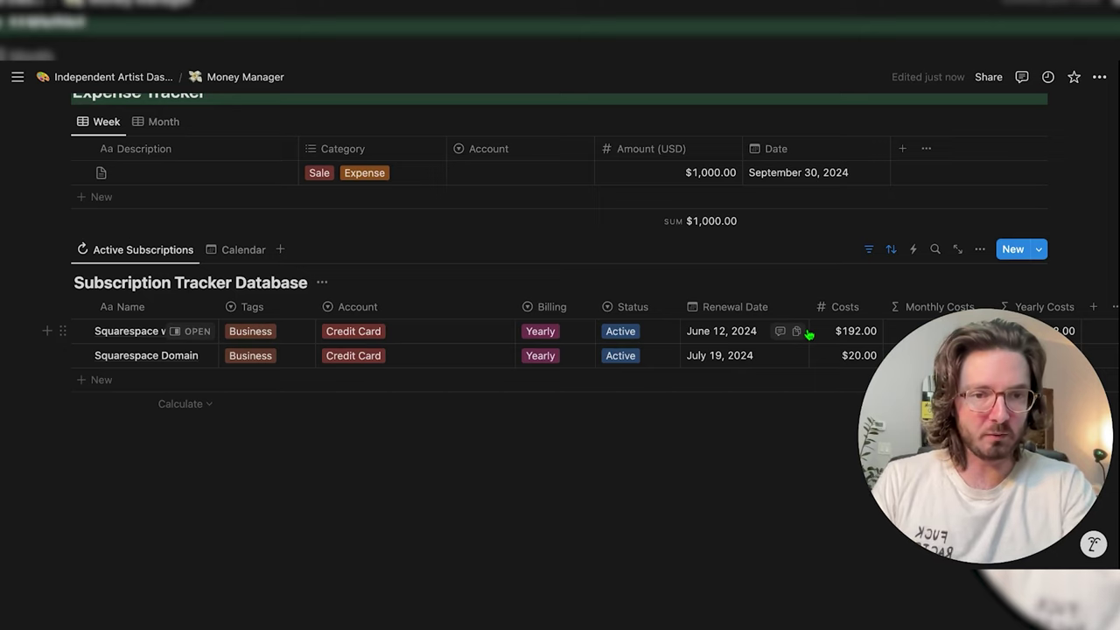
# Save the Monthly Costs formula: yearly bills divided by 12, zero when canceled, trialling or paused
pyautogui.hscroll(3, 806, 340)
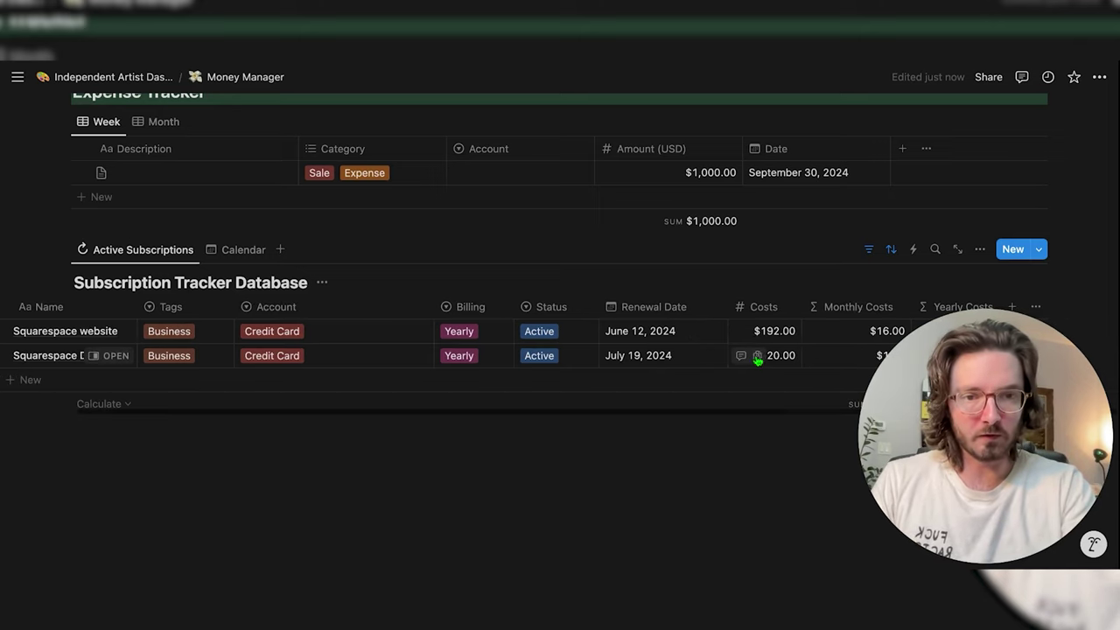
pyautogui.click(832, 315)
pyautogui.click(856, 351)
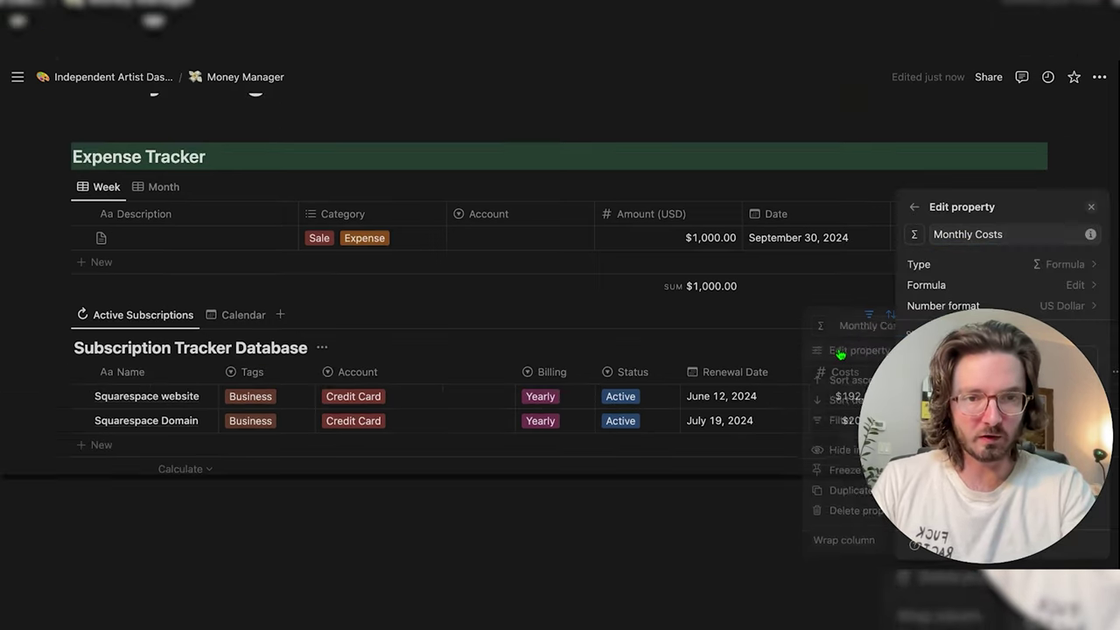
pyautogui.click(921, 285)
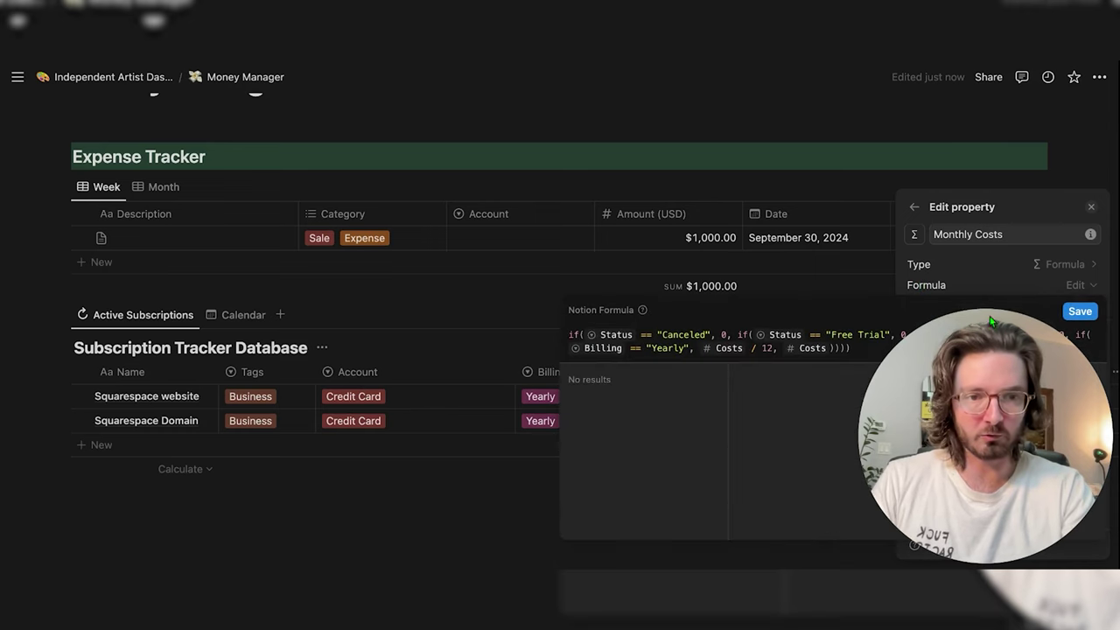
pyautogui.click(202, 339)
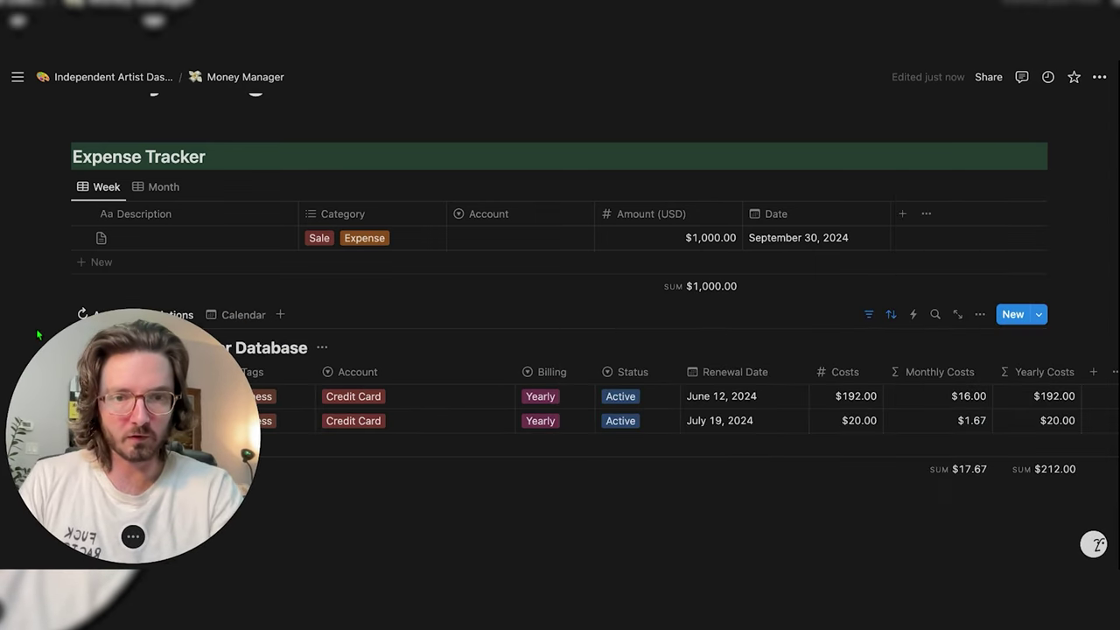
pyautogui.click(925, 379)
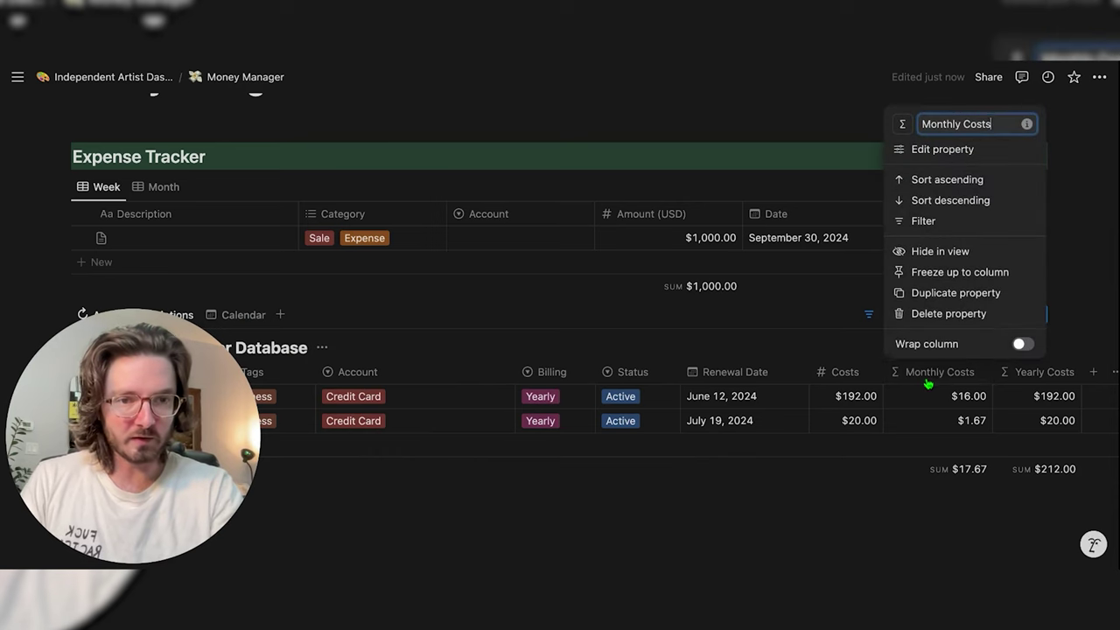
pyautogui.click(927, 156)
pyautogui.click(979, 288)
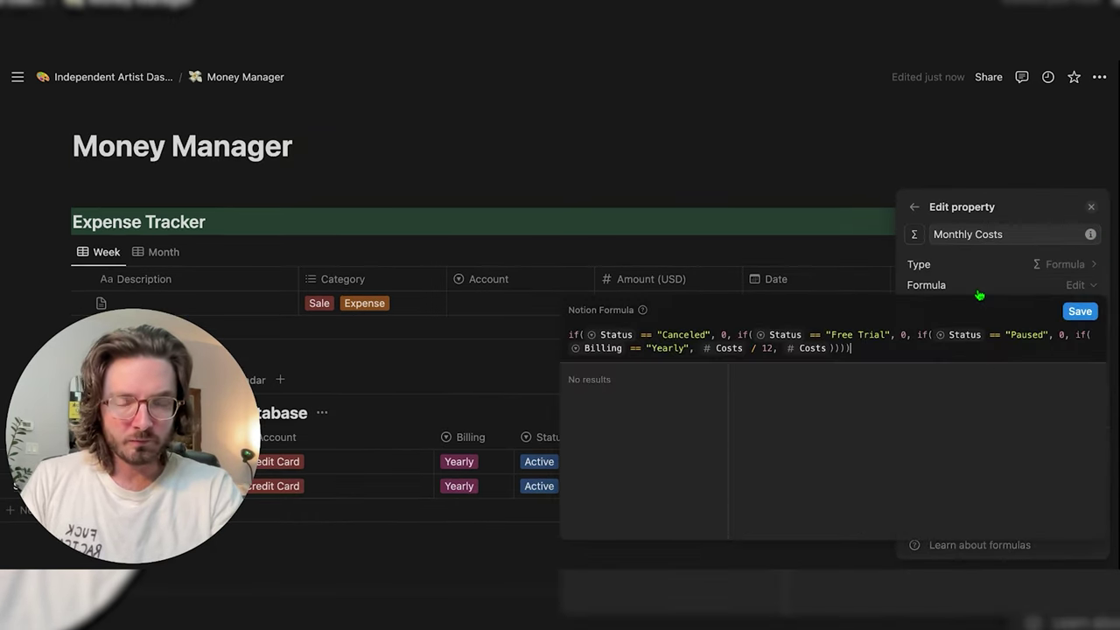
pyautogui.click(1080, 311)
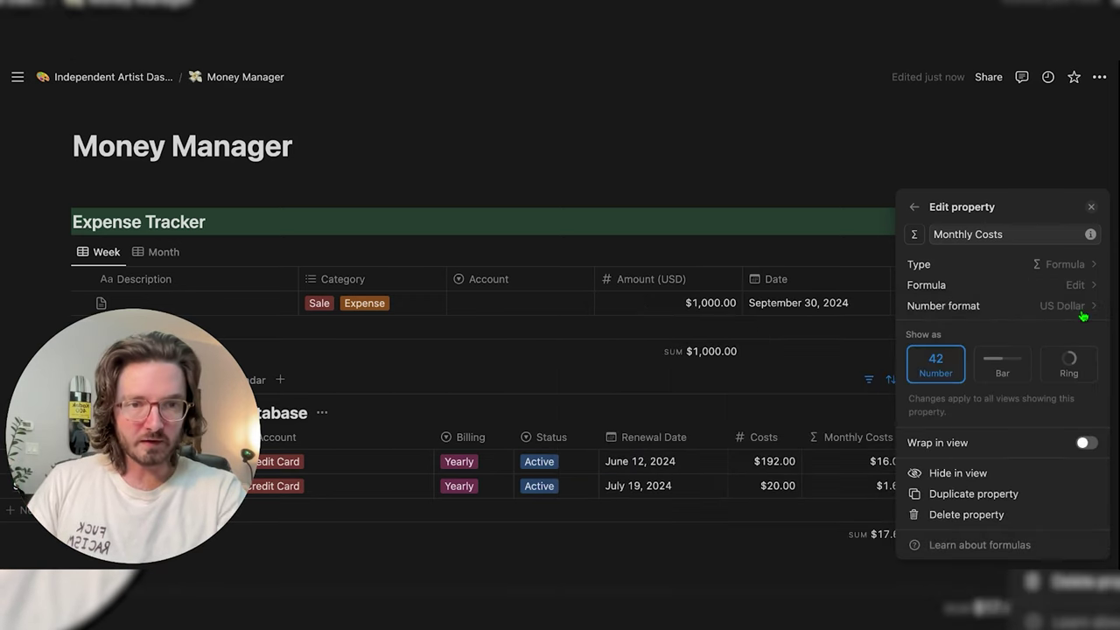
pyautogui.click(914, 207)
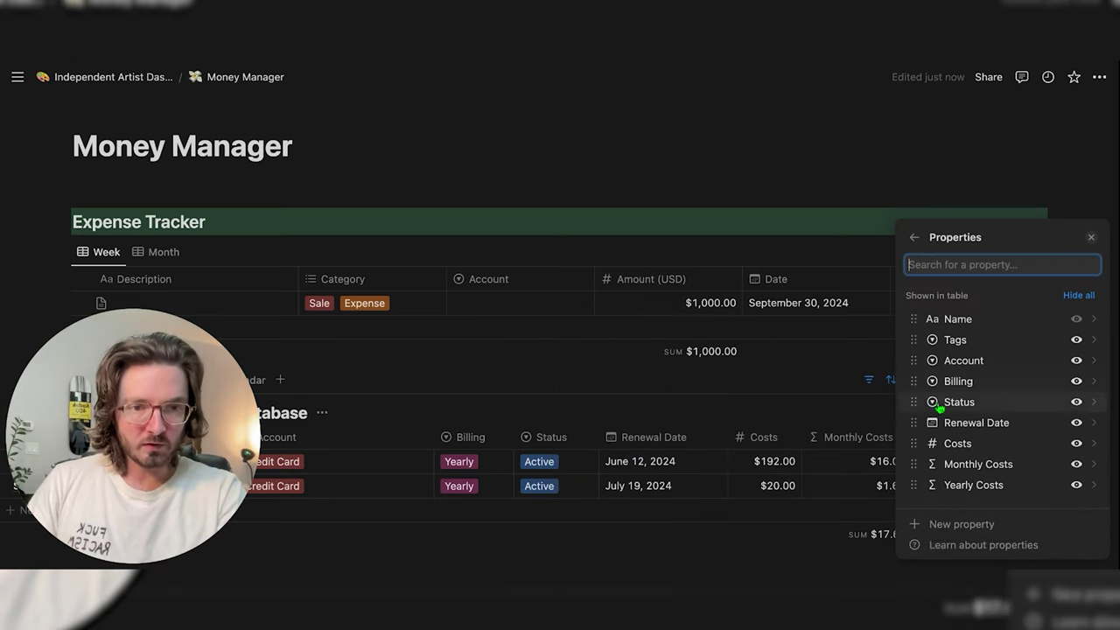
# Save the Yearly Costs formula, multiplying monthly bills by 12
pyautogui.click(965, 485)
pyautogui.click(967, 286)
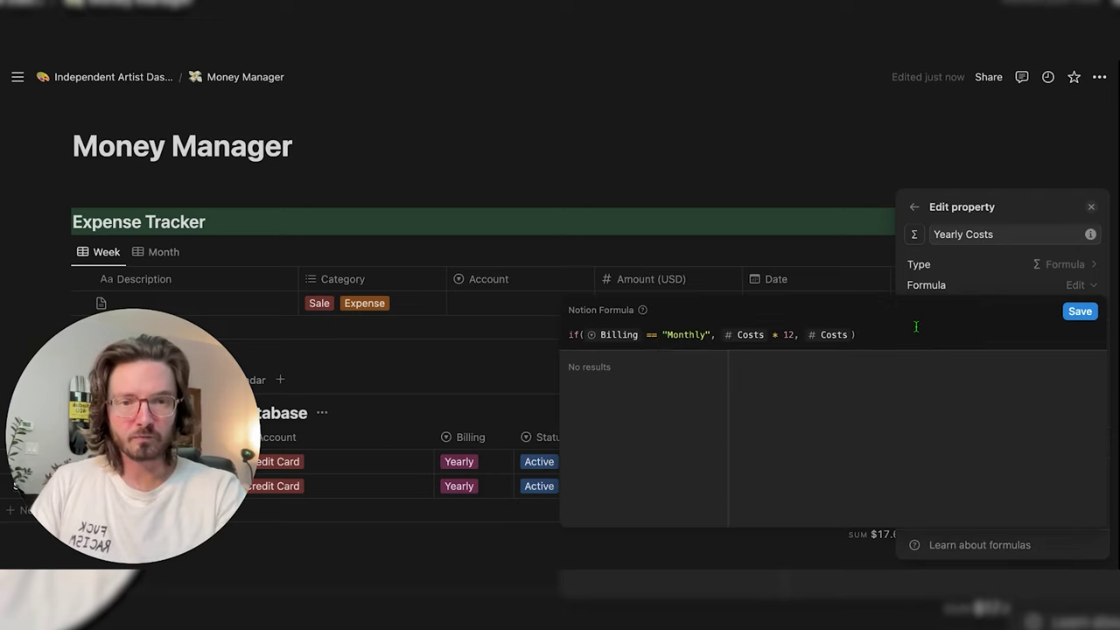
pyautogui.click(1074, 312)
pyautogui.click(914, 207)
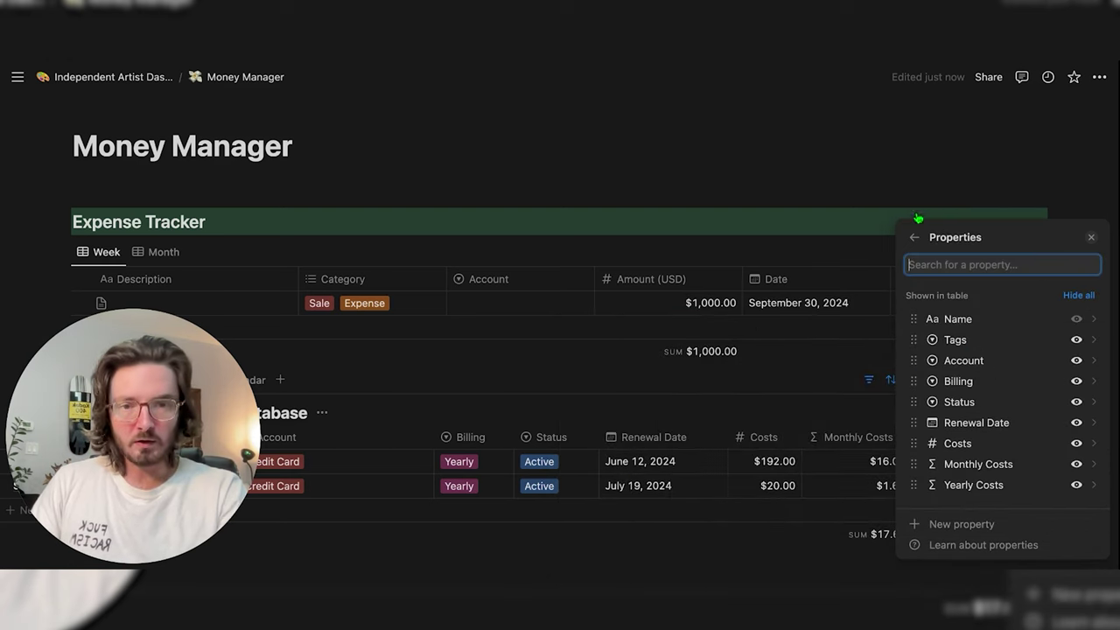
pyautogui.click(914, 232)
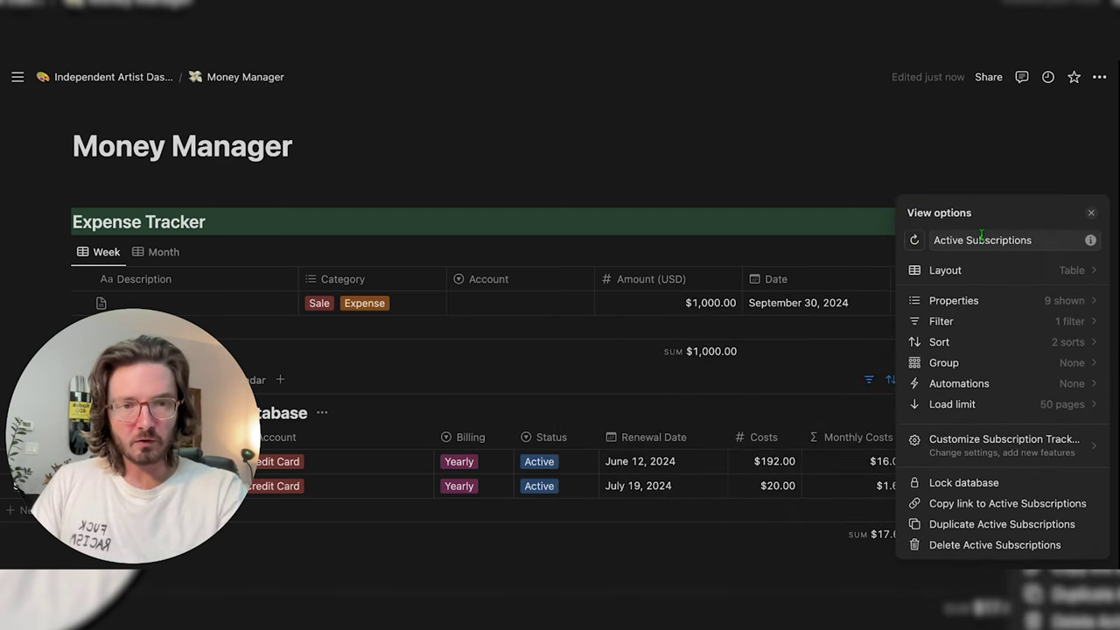
pyautogui.click(1091, 212)
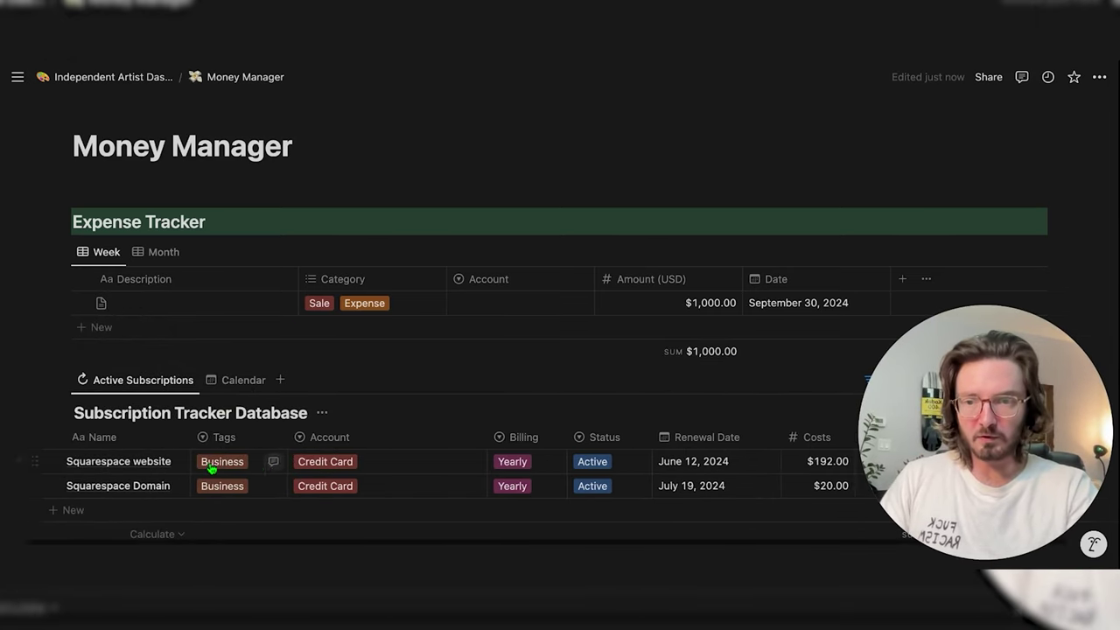
# Inspect the Squarespace website entry, then switch the subscriptions to Calendar view
pyautogui.click(210, 462)
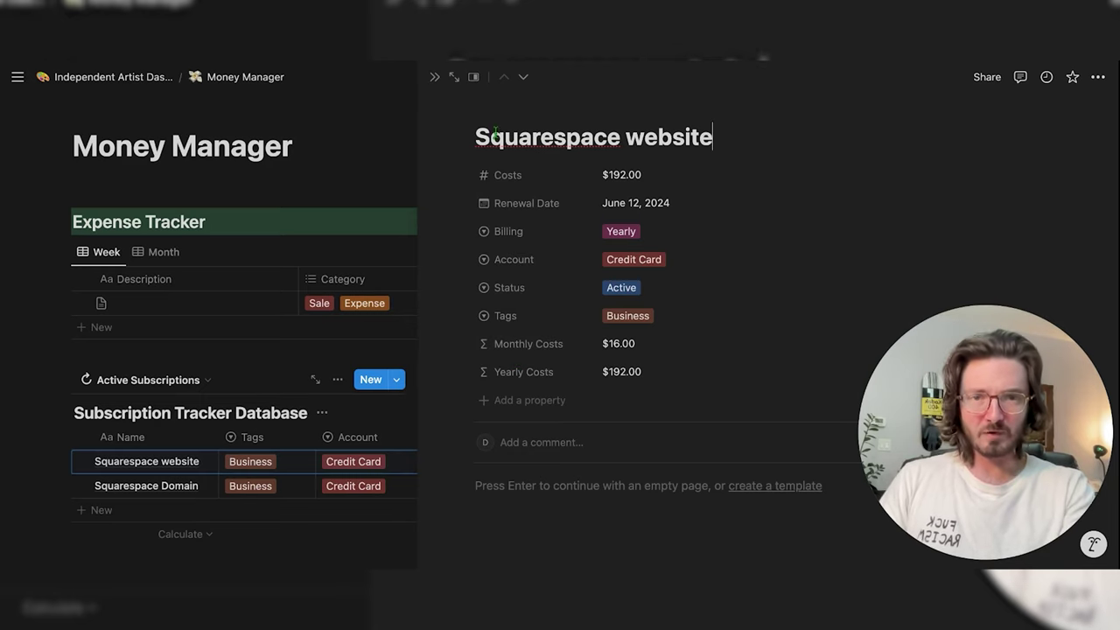
pyautogui.click(435, 78)
pyautogui.click(238, 380)
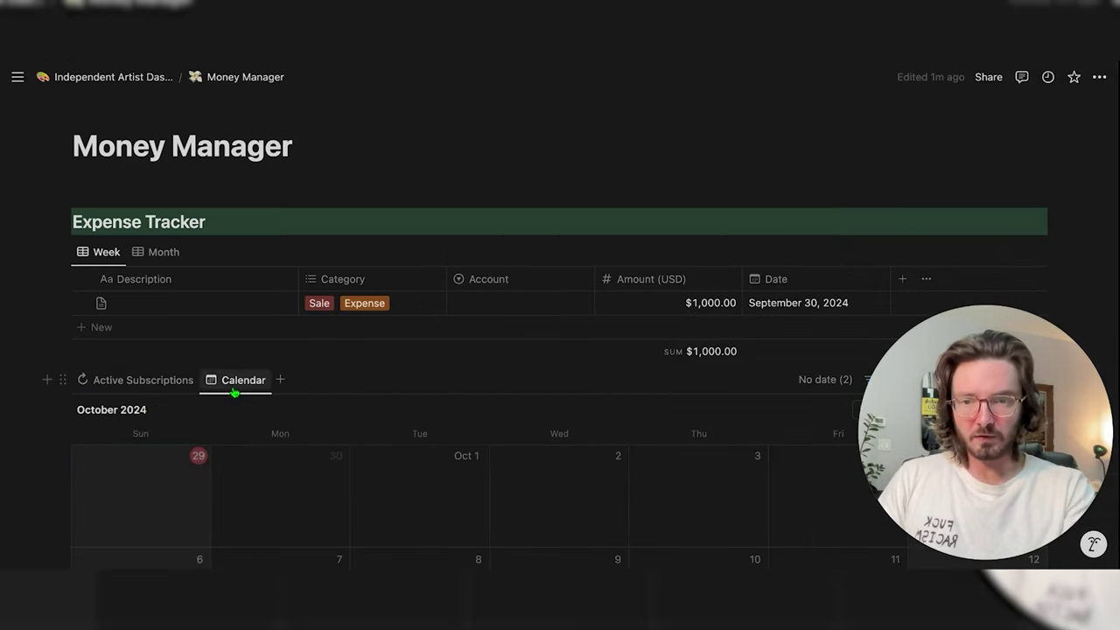
pyautogui.scroll(-5, 214, 448)
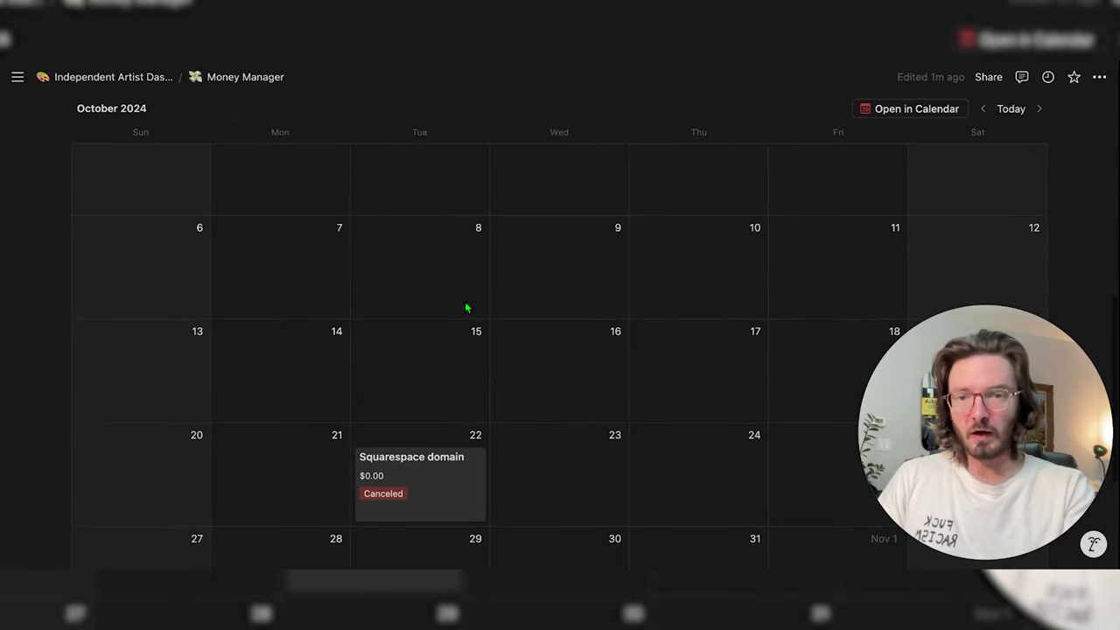
pyautogui.scroll(10, 432, 455)
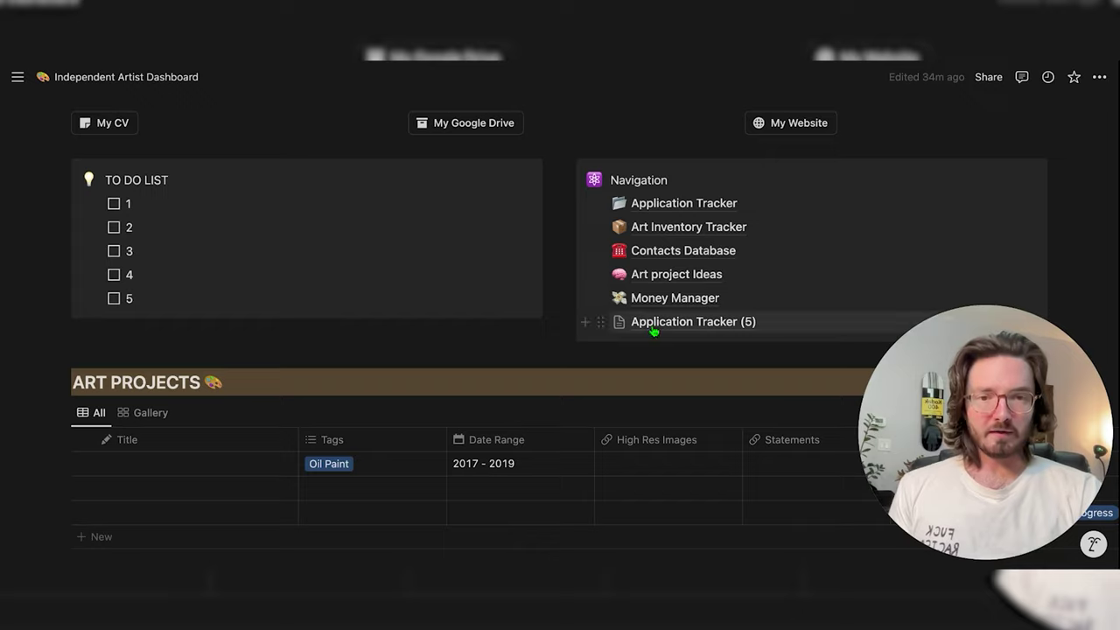
# Rename Application Tracker (5) to 'Ultimate artist Resource Database' and make the page full width
pyautogui.click(652, 330)
pyautogui.tripleClick(542, 203)
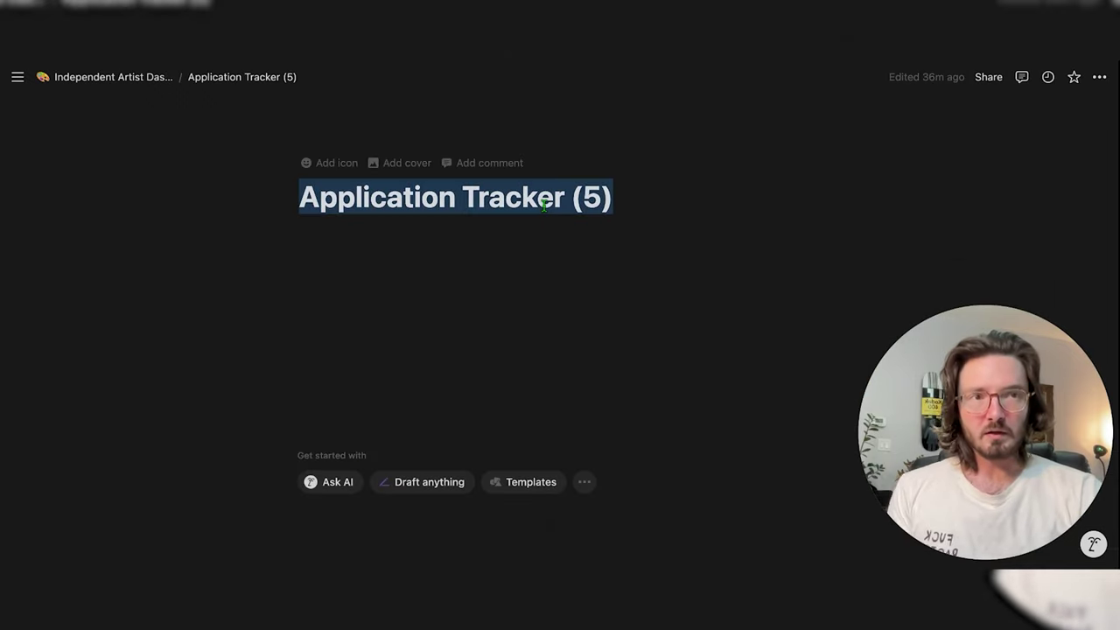
pyautogui.write('U')
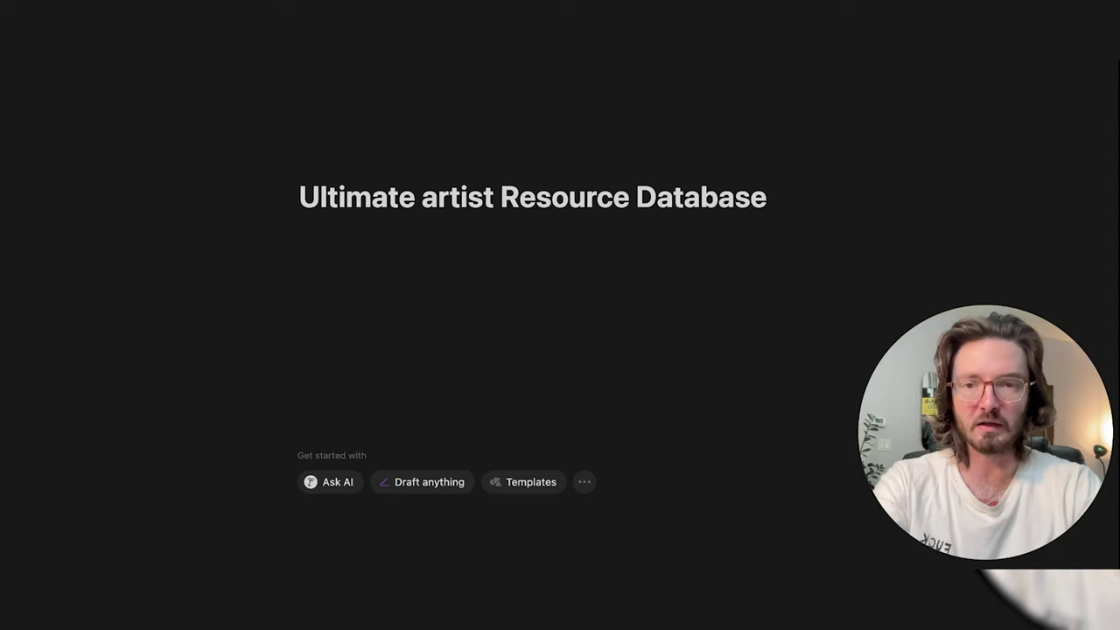
pyautogui.click(1099, 77)
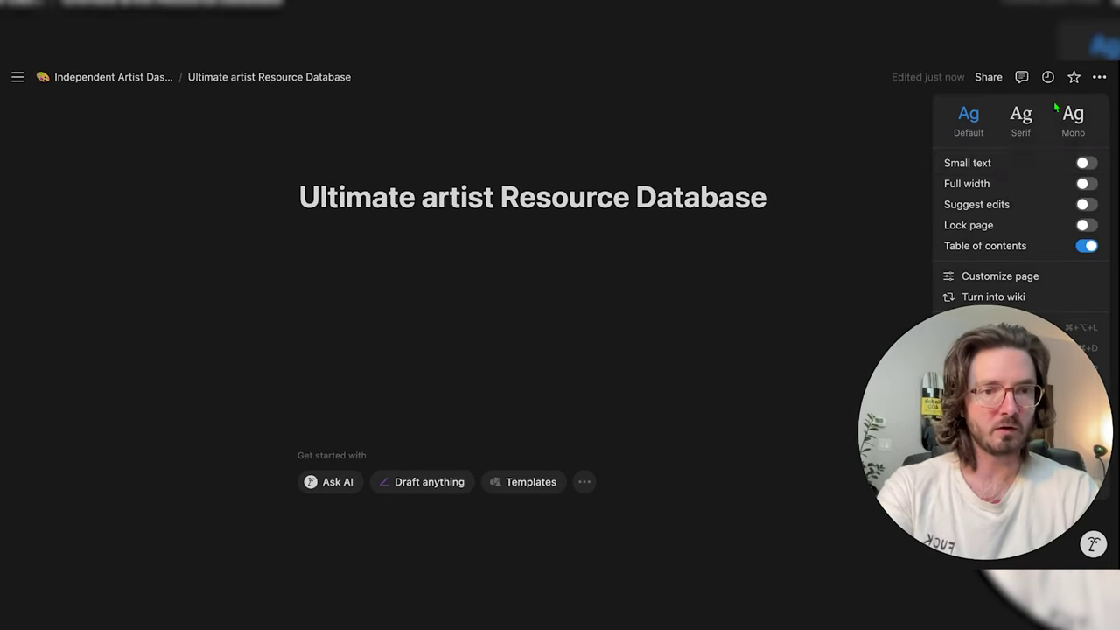
pyautogui.click(1087, 182)
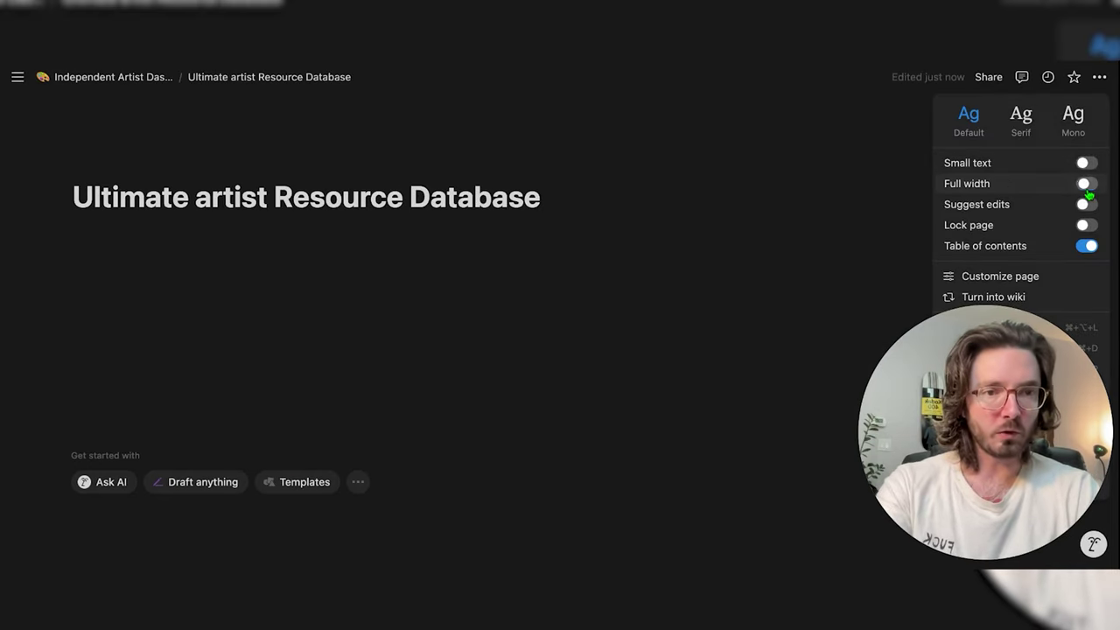
pyautogui.click(161, 172)
# Give the page a man technologist icon and a blue floral cover
pyautogui.click(103, 163)
pyautogui.write('comp')
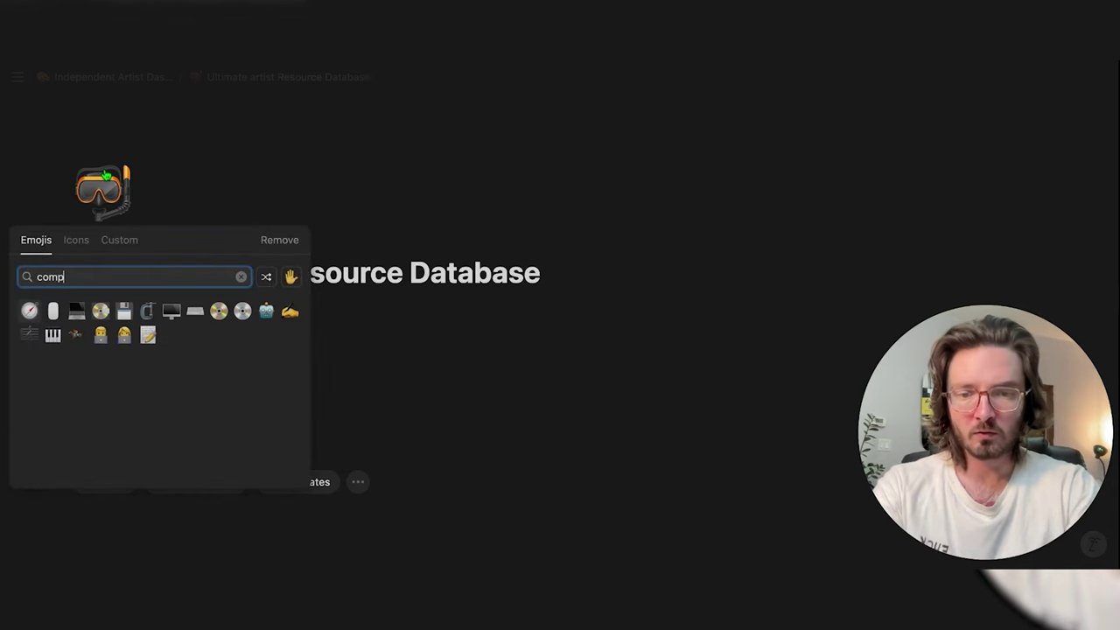
pyautogui.click(102, 337)
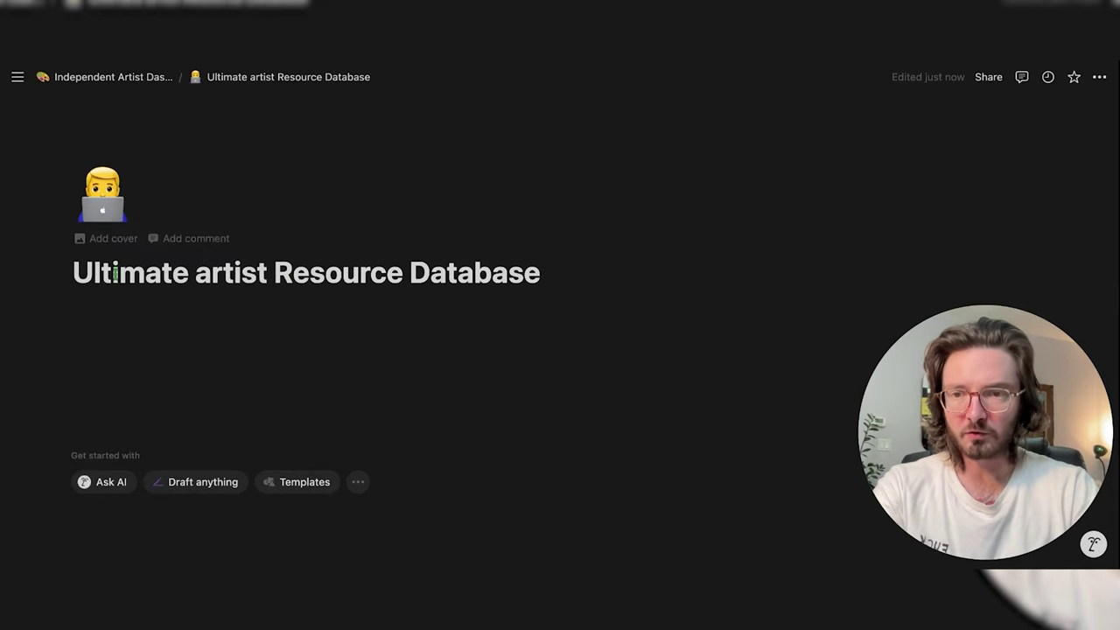
pyautogui.click(110, 244)
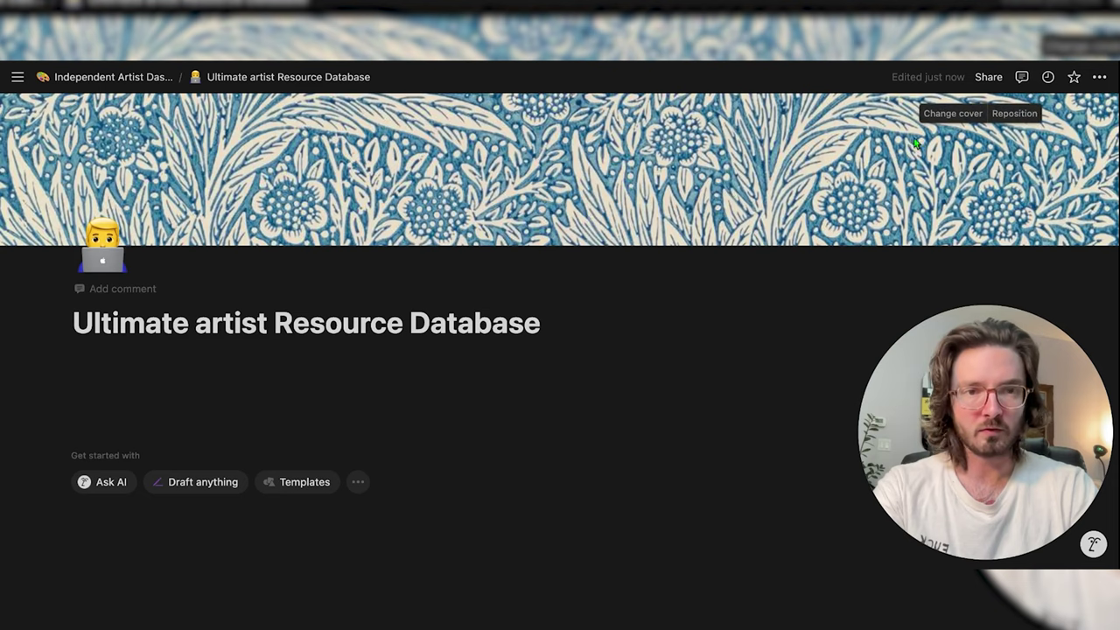
pyautogui.scroll(-2, 883, 310)
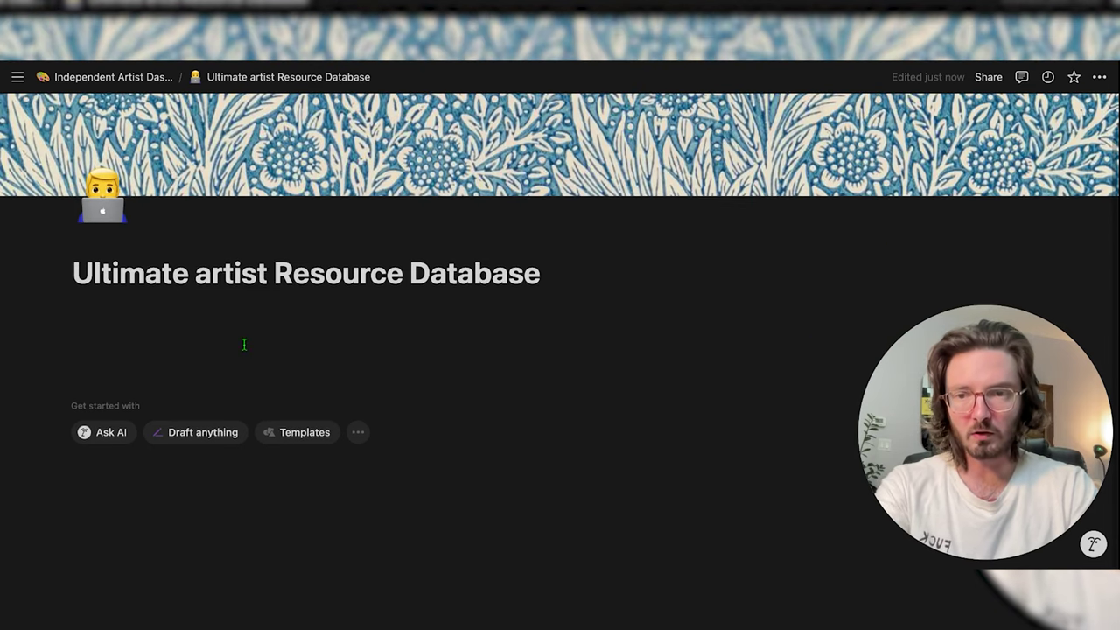
pyautogui.write('/table')
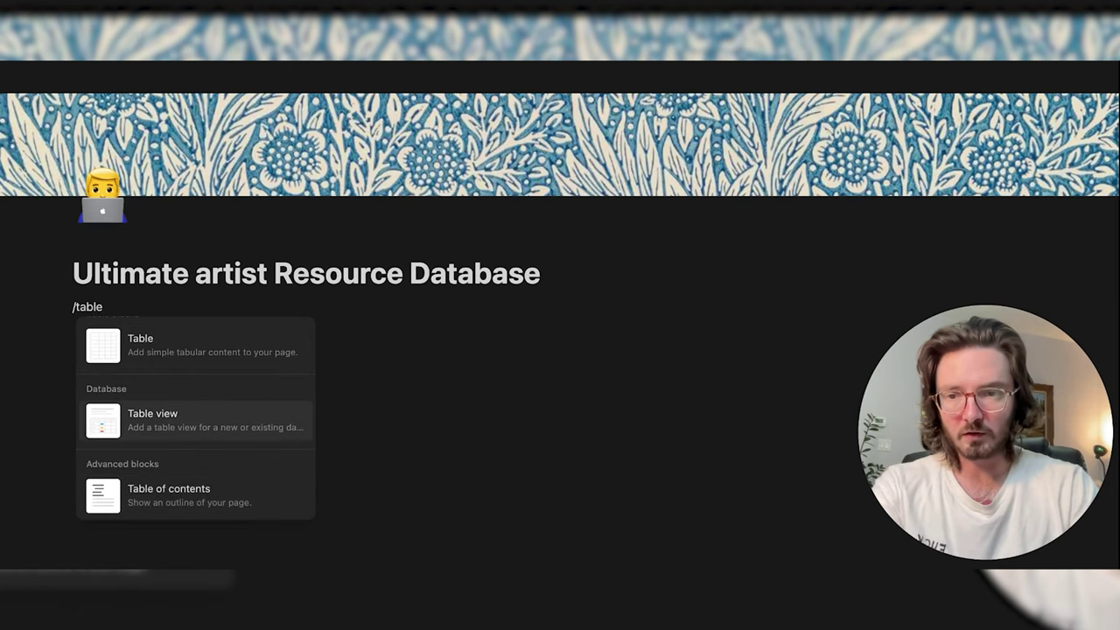
# Insert an inline table titled 'Art Resource Database' and open its first row as a page
pyautogui.press('Return')
pyautogui.click(100, 380)
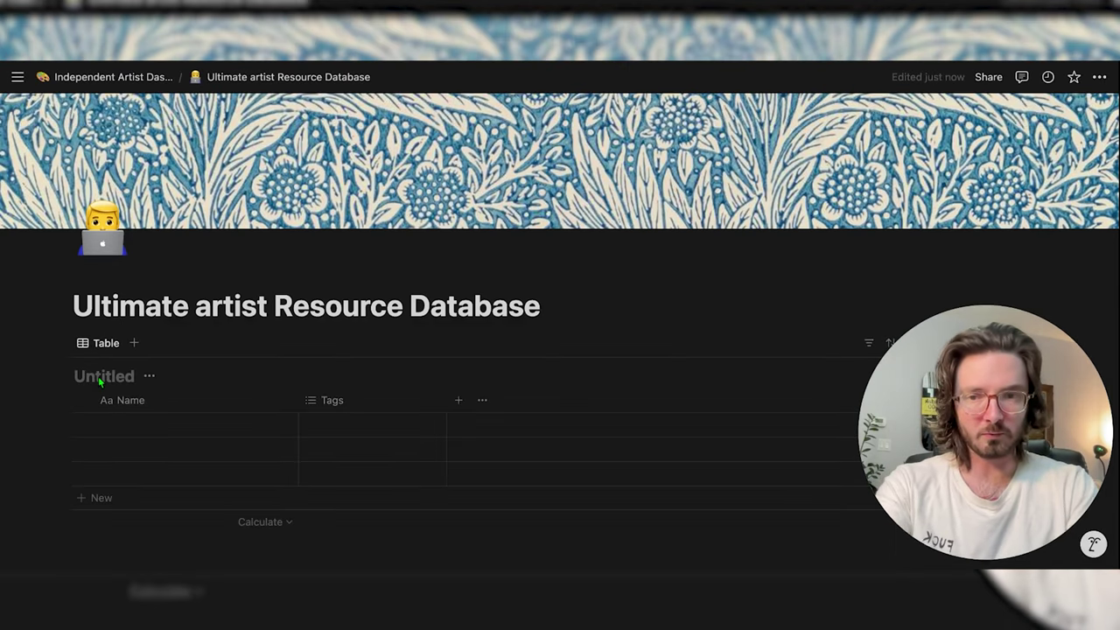
pyautogui.write('art Resource Databse')
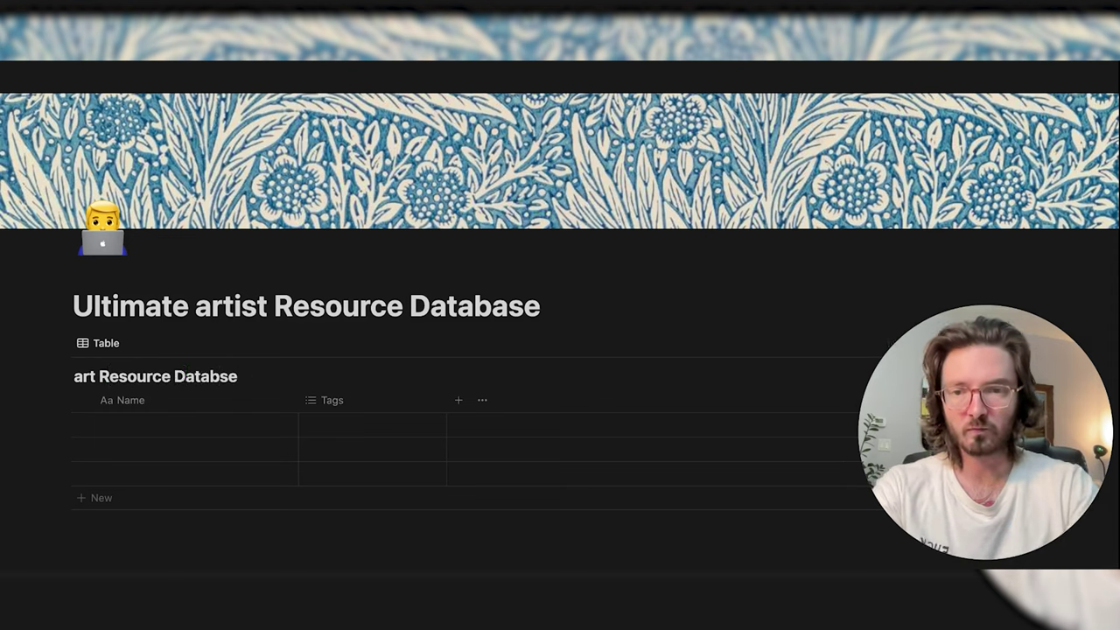
pyautogui.click(225, 376)
pyautogui.write('a')
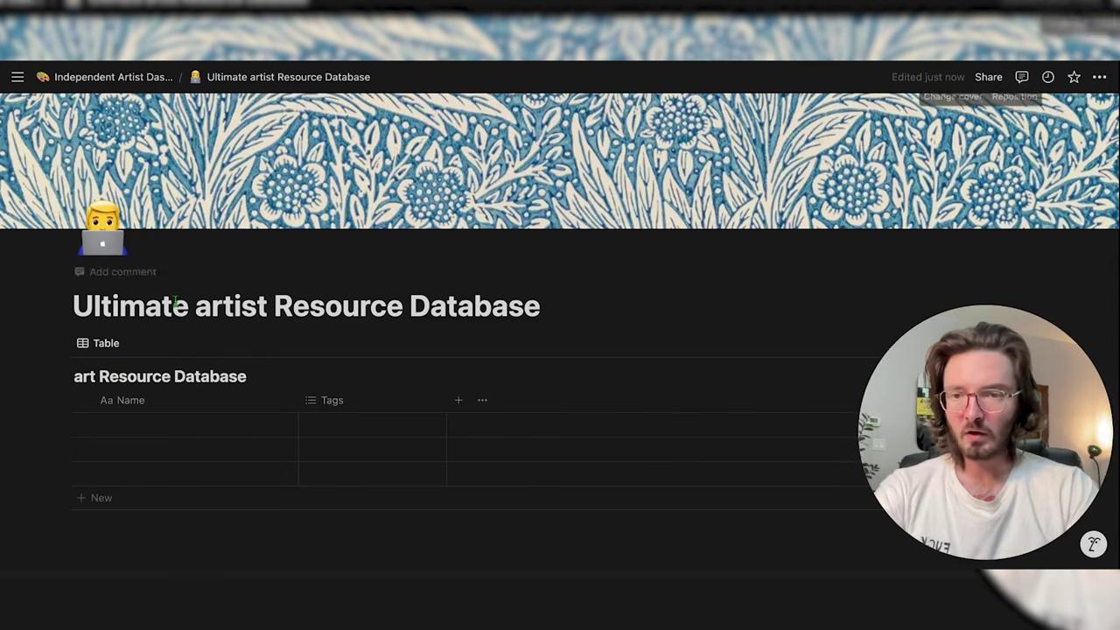
pyautogui.click(82, 376)
pyautogui.press('BackSpace')
pyautogui.write('A')
pyautogui.click(271, 427)
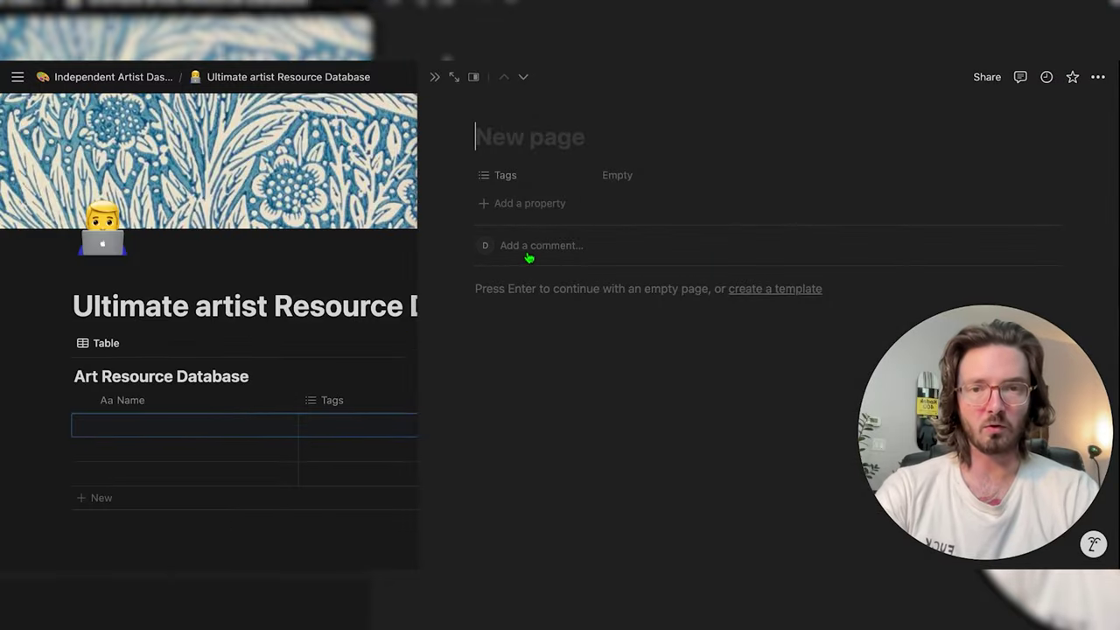
# Type 'New' into the entry and add a URL property named Link
pyautogui.write('New Entry')
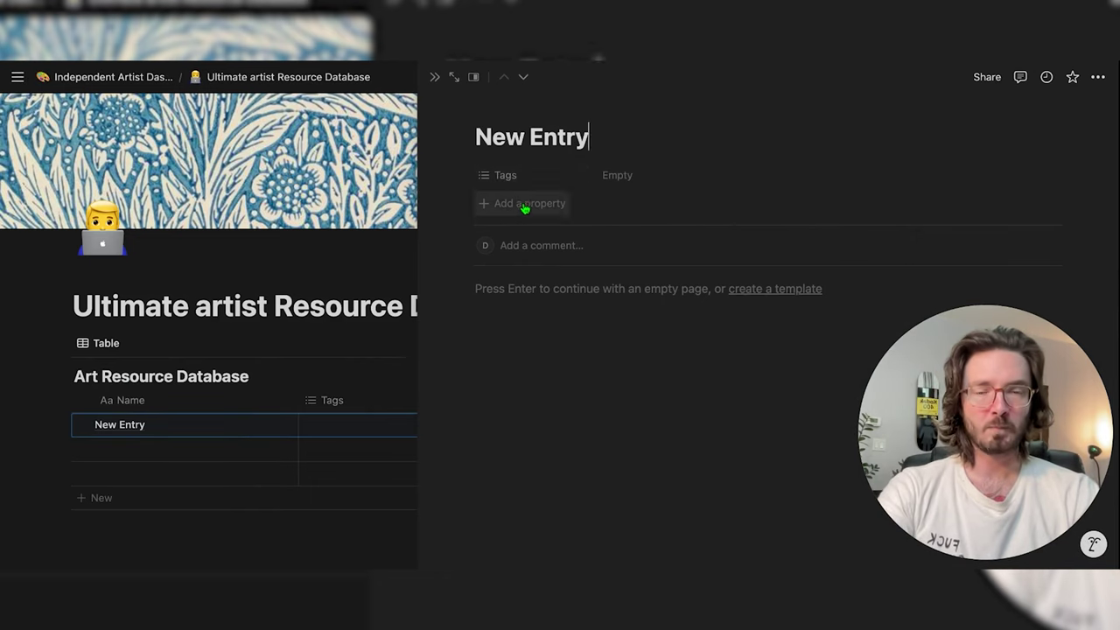
pyautogui.click(525, 204)
pyautogui.scroll(-5, 525, 210)
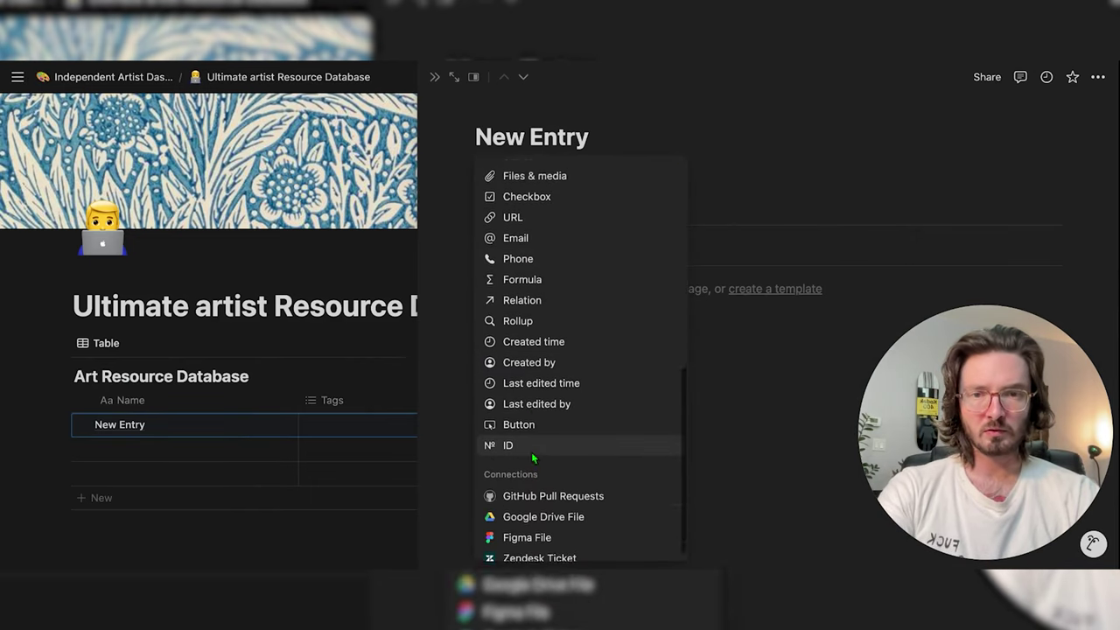
pyautogui.click(512, 260)
pyautogui.write('Link')
pyautogui.press('Return')
# Add a Text property named Author
pyautogui.click(513, 233)
pyautogui.click(524, 475)
pyautogui.write('Auth')
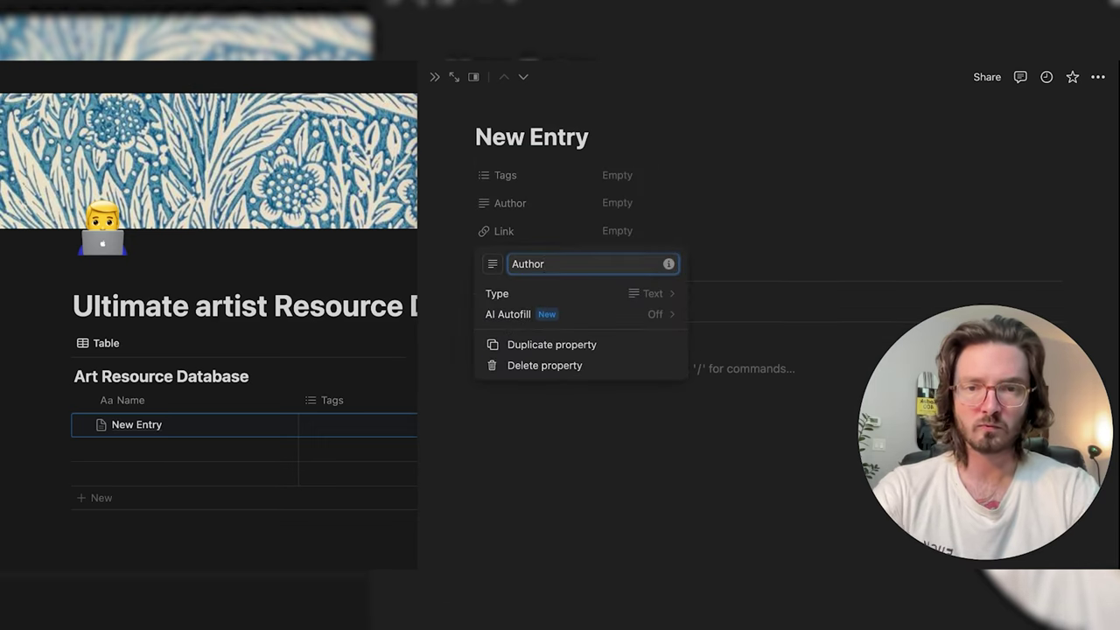
pyautogui.write('or')
pyautogui.press('Return')
# Add a Select property named Score with star-rating options
pyautogui.click(512, 259)
pyautogui.click(518, 522)
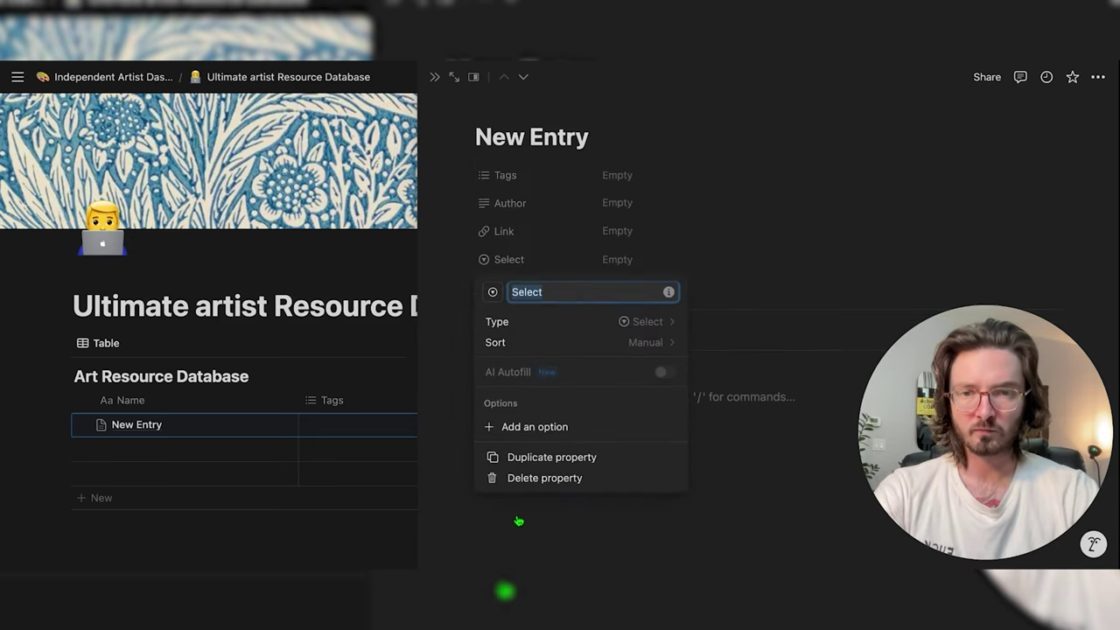
pyautogui.write('Score')
pyautogui.click(535, 427)
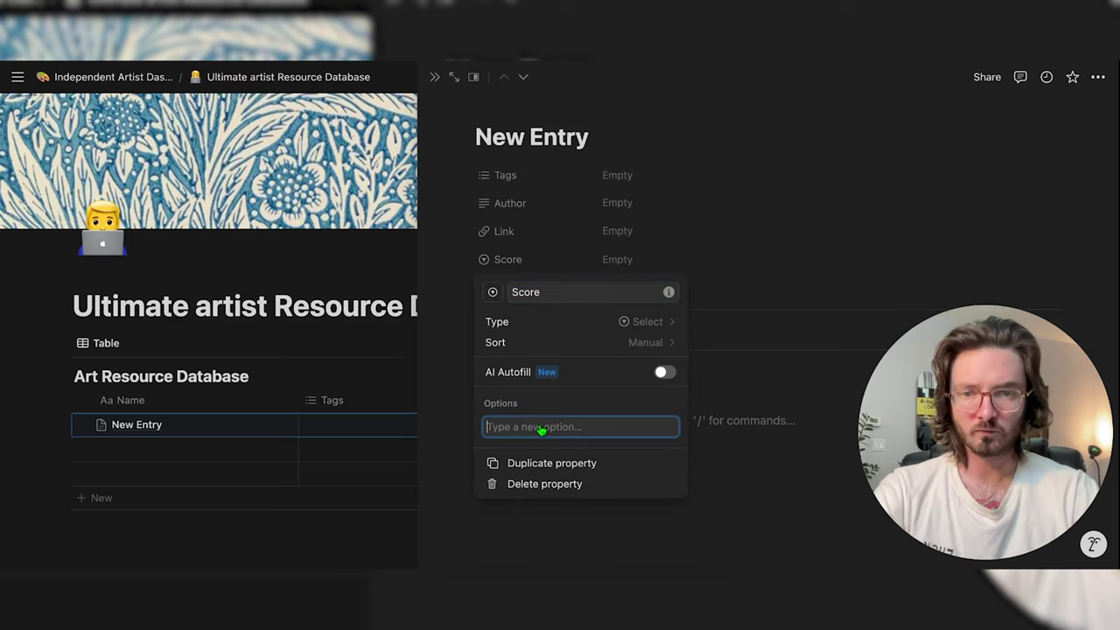
pyautogui.write('⭐')
pyautogui.press('Return')
pyautogui.press('super+v')
pyautogui.press('super+v')
pyautogui.press('Return')
pyautogui.press('super+v')
pyautogui.press('super+v')
pyautogui.press('super+v')
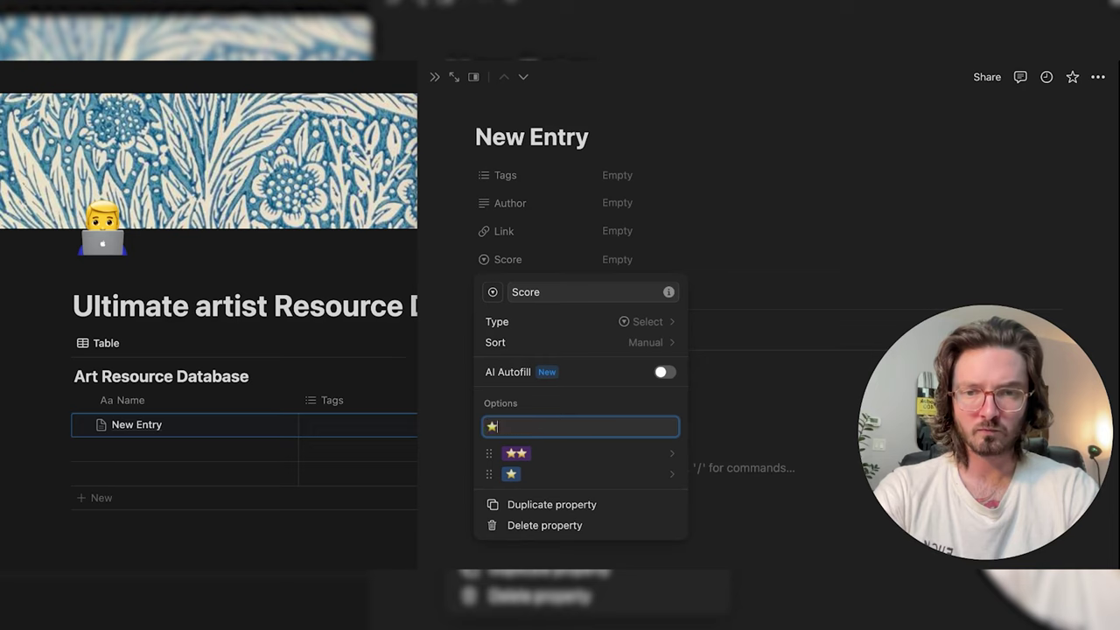
pyautogui.press('Return')
pyautogui.press('Return')
pyautogui.press('super+v')
pyautogui.press('super+v')
pyautogui.press('super+v')
pyautogui.press('super+v')
pyautogui.press('super+v')
pyautogui.press('Return')
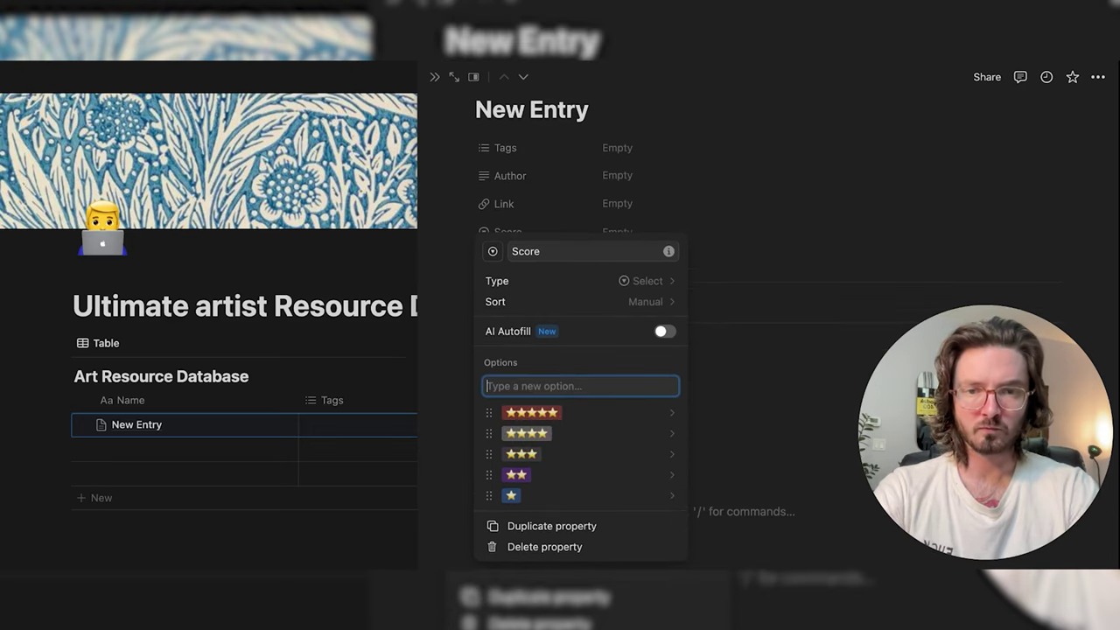
pyautogui.press('Escape')
# Add a Date property named Completed
pyautogui.click(513, 260)
pyautogui.scroll(-2, 530, 535)
pyautogui.click(517, 500)
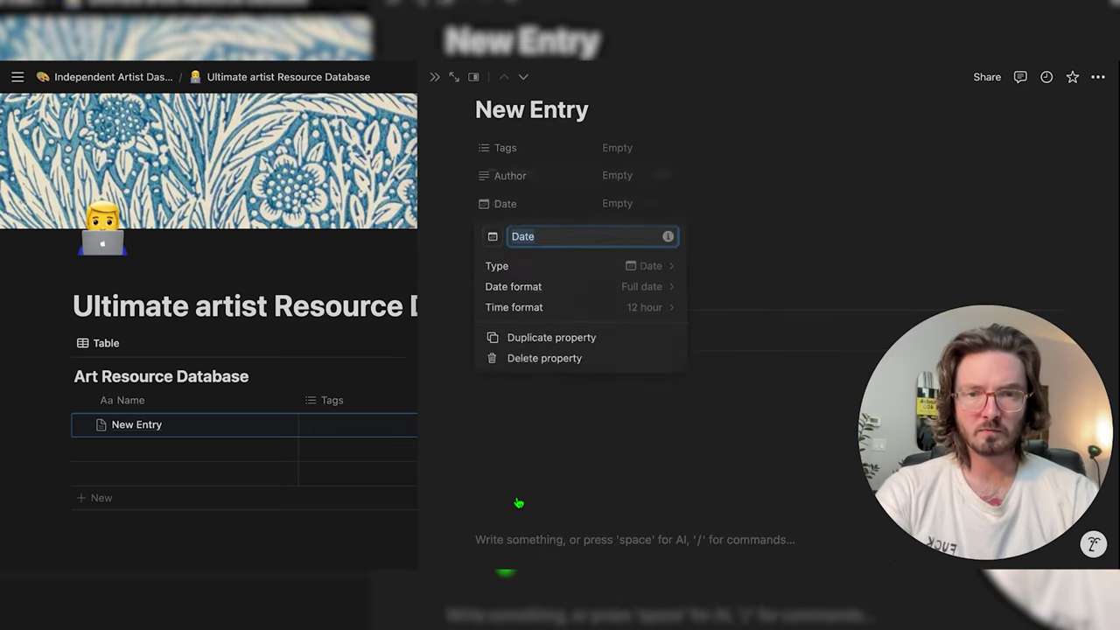
pyautogui.write('Completed')
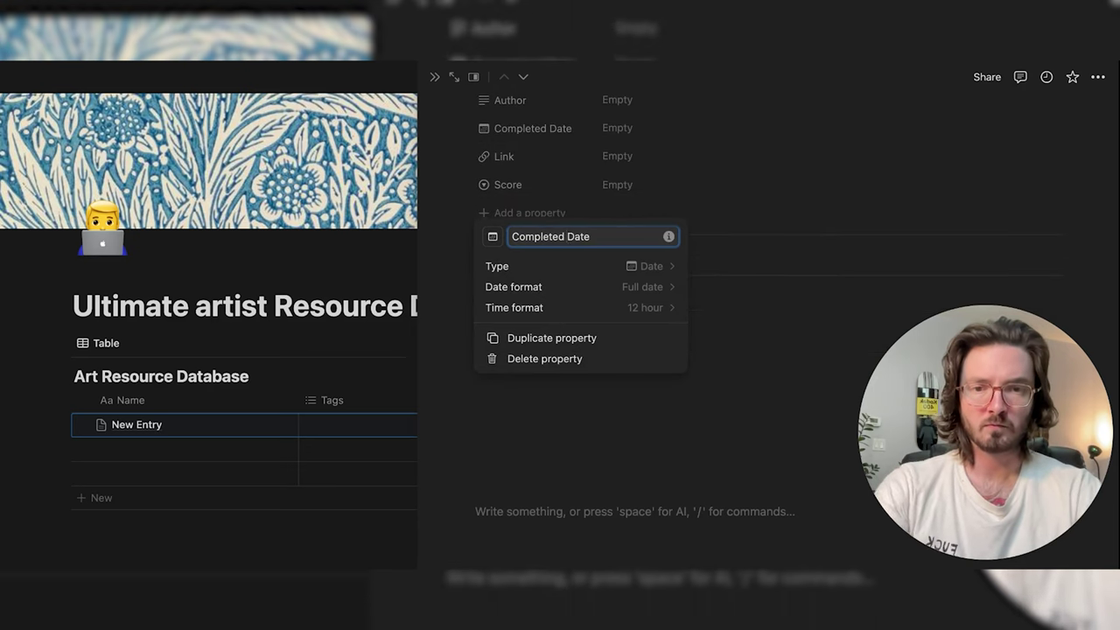
pyautogui.click(869, 181)
# Add a Number property named Cost (USD) formatted as US Dollar
pyautogui.click(513, 208)
pyautogui.scroll(-3, 525, 335)
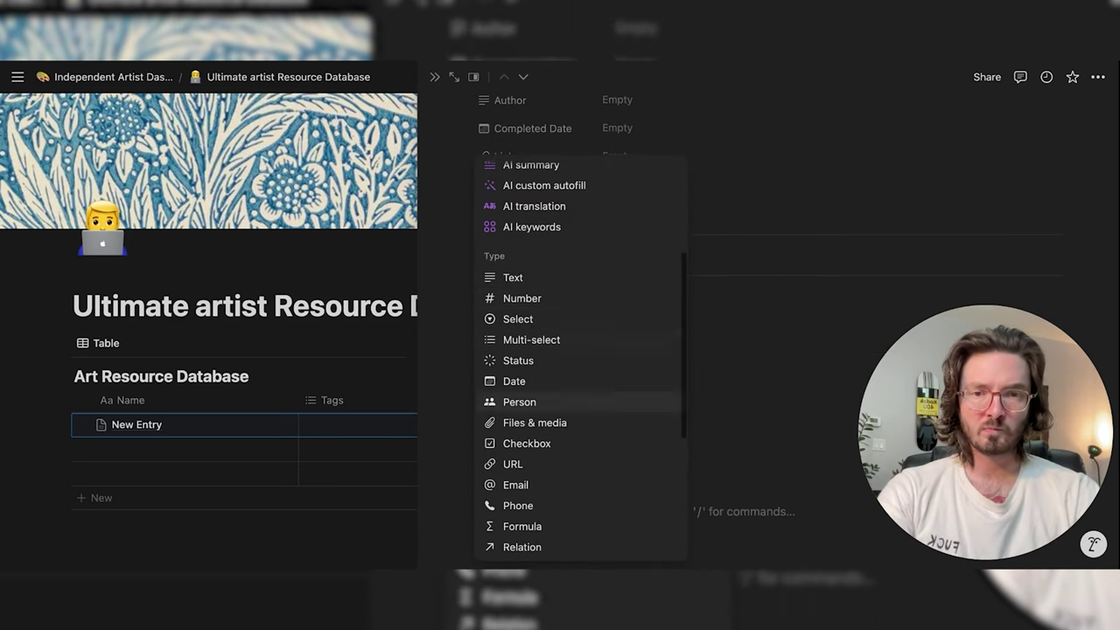
pyautogui.click(518, 294)
pyautogui.click(659, 268)
pyautogui.click(577, 318)
pyautogui.doubleClick(570, 211)
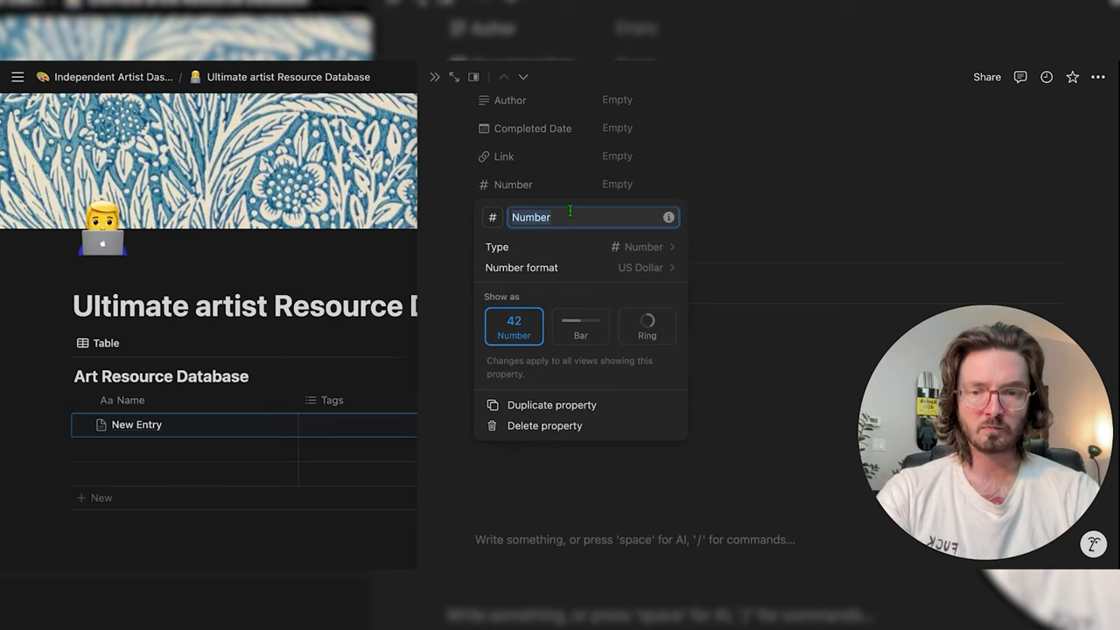
pyautogui.write('Cost (USD)')
pyautogui.click(706, 174)
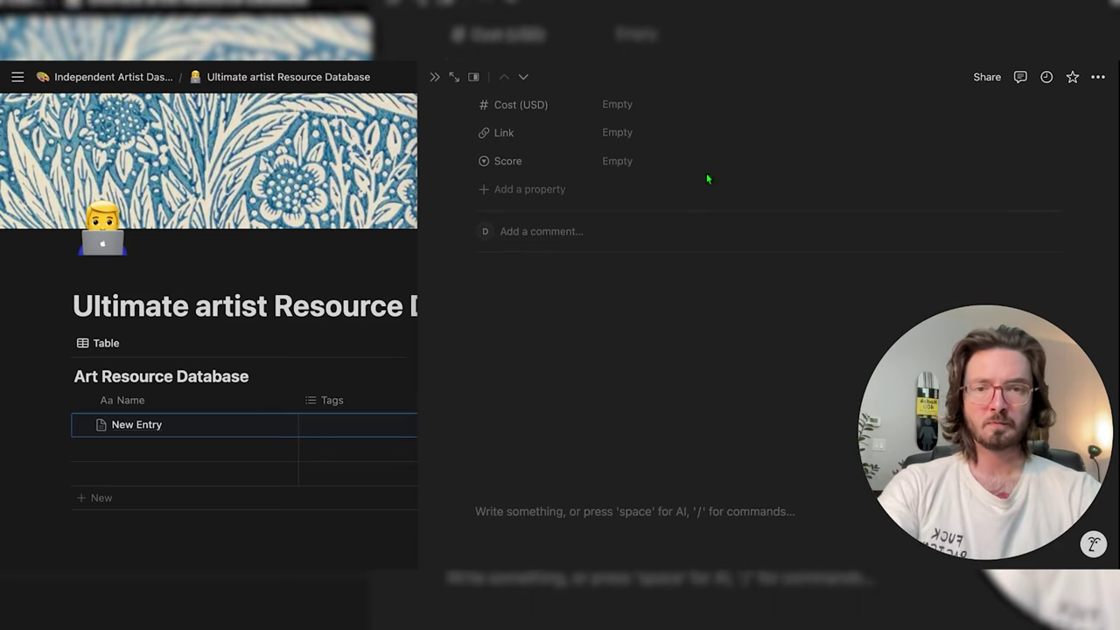
# Add a Text property named Description
pyautogui.scroll(2, 706, 175)
pyautogui.click(525, 343)
pyautogui.click(536, 473)
pyautogui.write('Description')
pyautogui.scroll(-3, 623, 289)
pyautogui.click(624, 288)
# Add an unnamed Select property, then delete it
pyautogui.scroll(3, 624, 289)
pyautogui.click(525, 375)
pyautogui.scroll(-3, 525, 381)
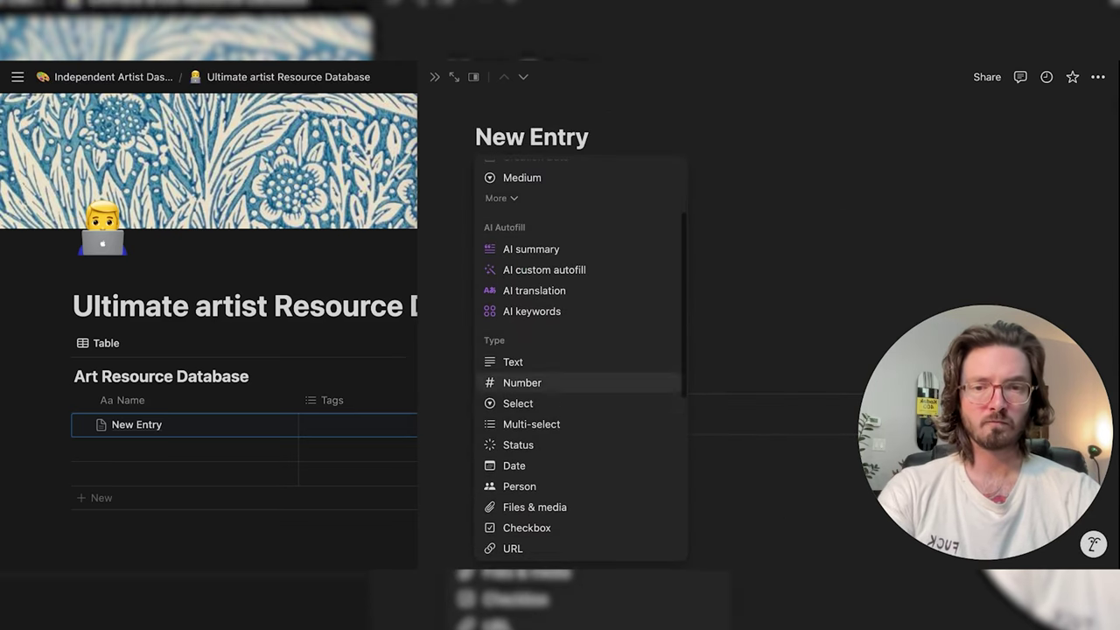
pyautogui.click(518, 404)
pyautogui.click(901, 183)
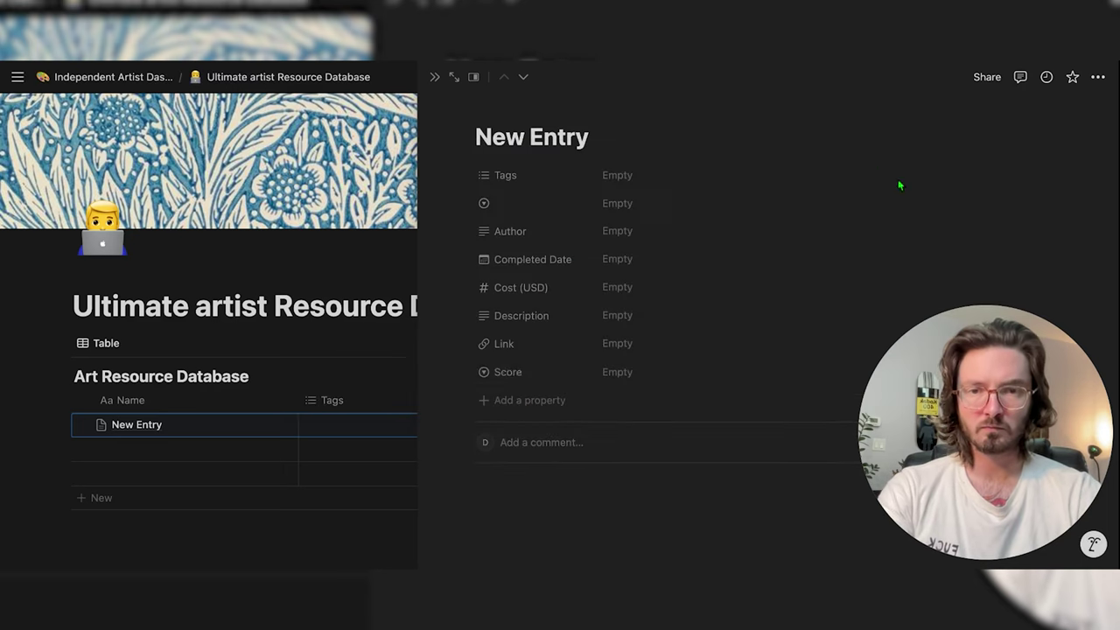
pyautogui.click(467, 202)
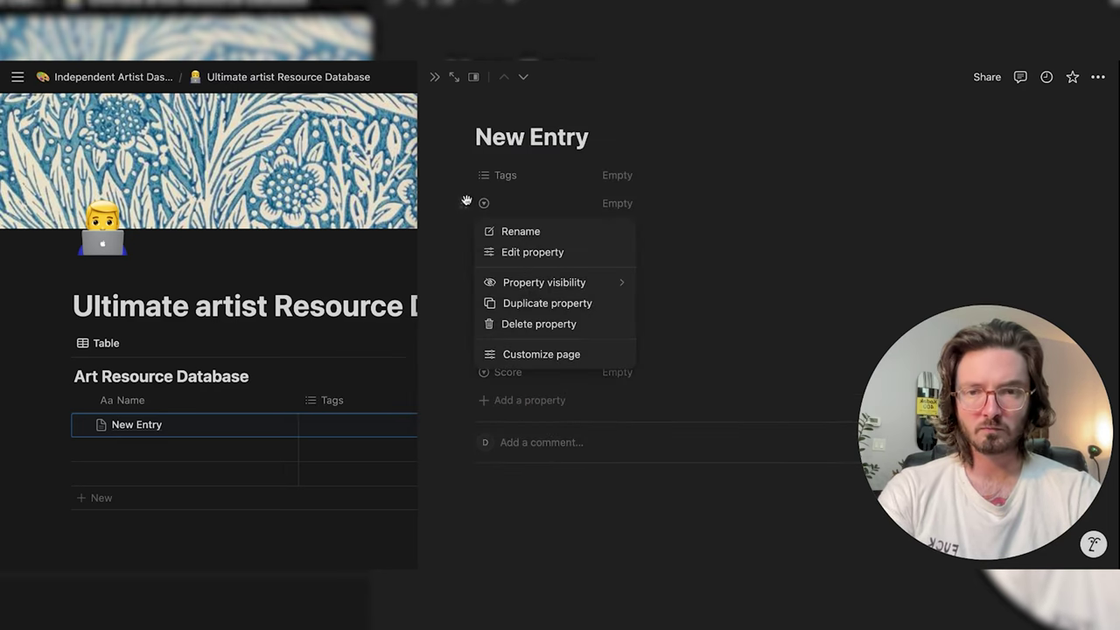
pyautogui.click(528, 324)
# Add a Status property and rename its Done option to Finished
pyautogui.click(507, 373)
pyautogui.scroll(-3, 510, 455)
pyautogui.click(510, 456)
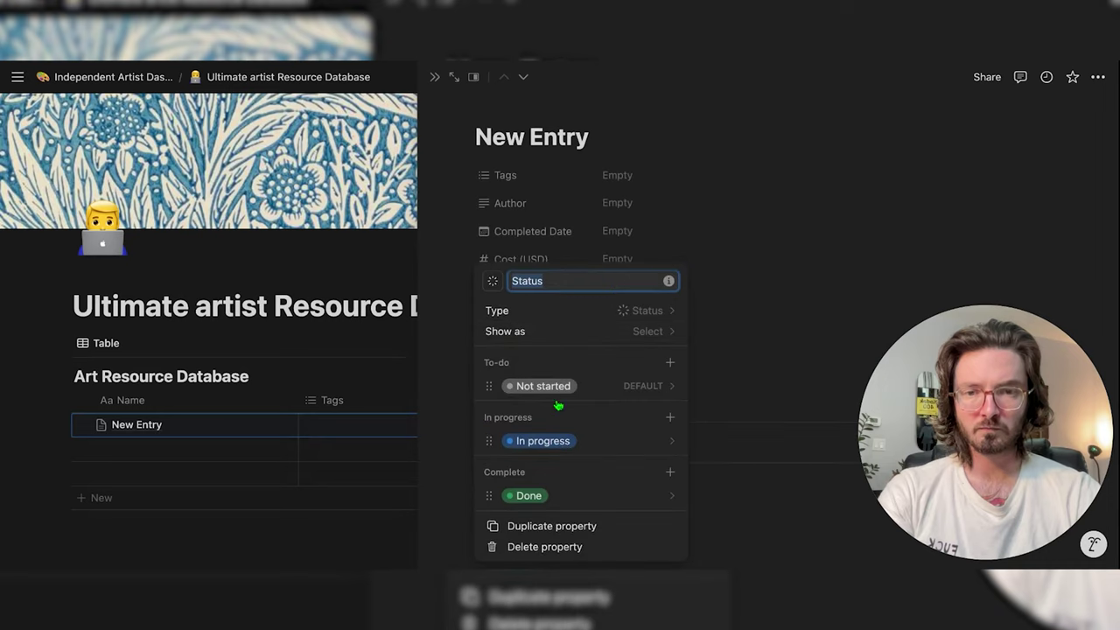
pyautogui.click(558, 496)
pyautogui.write('Finished')
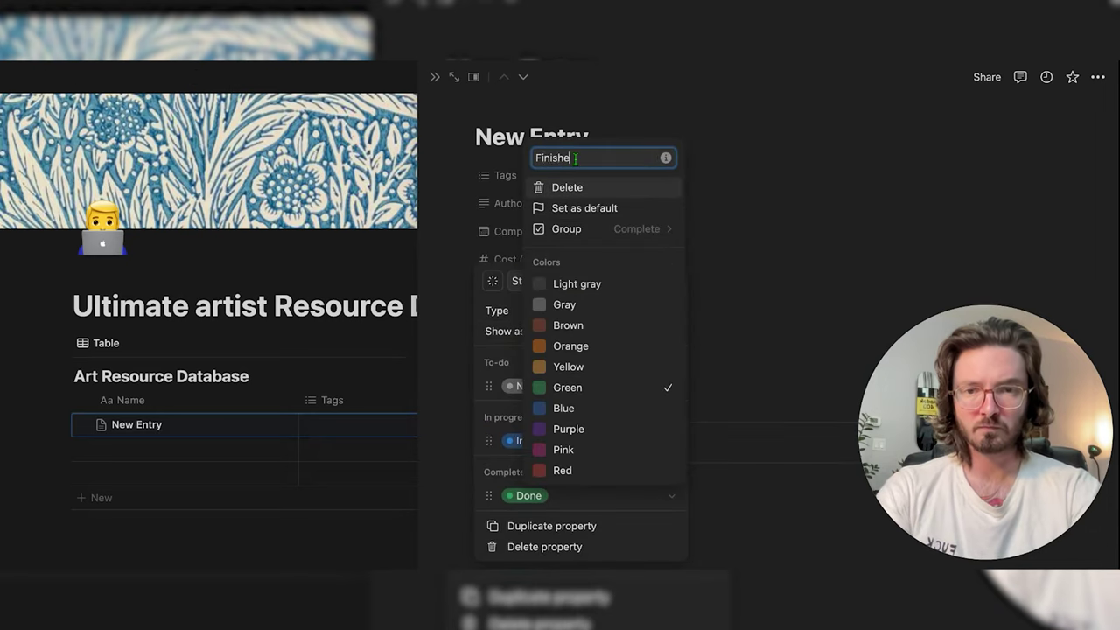
pyautogui.press('Return')
pyautogui.click(760, 274)
# Tag the entry with Book, Movie, Podcast and Website
pyautogui.click(628, 176)
pyautogui.write('Book')
pyautogui.press('Return')
pyautogui.write('Mov')
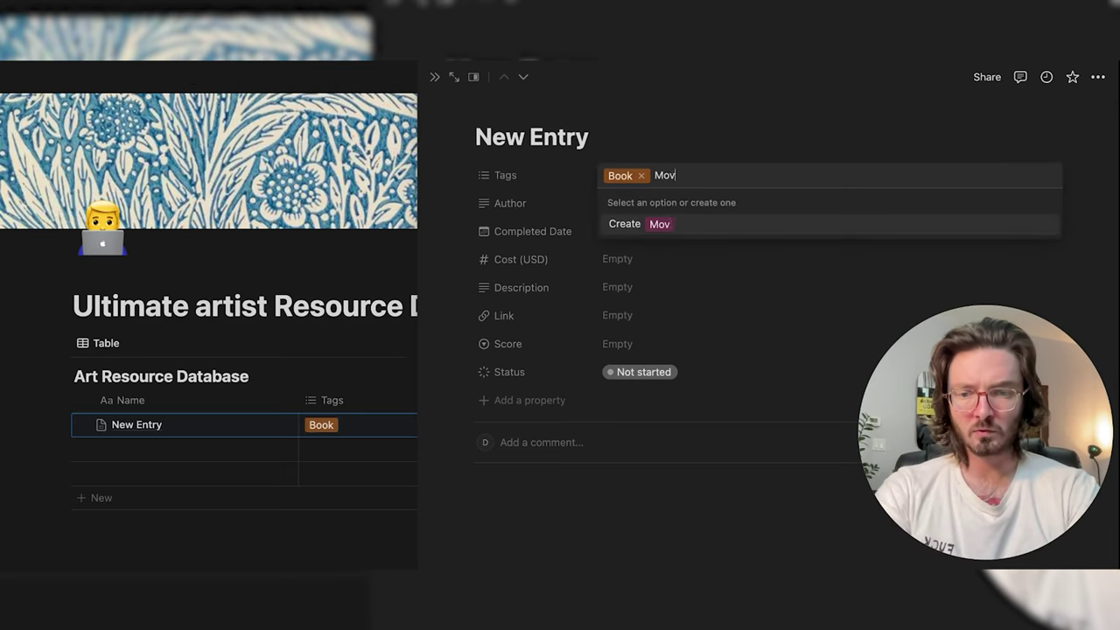
pyautogui.write('ie')
pyautogui.press('Return')
pyautogui.write('Podcast')
pyautogui.press('Return')
pyautogui.write('A')
pyautogui.press('BackSpace')
pyautogui.write('Website')
pyautogui.press('Return')
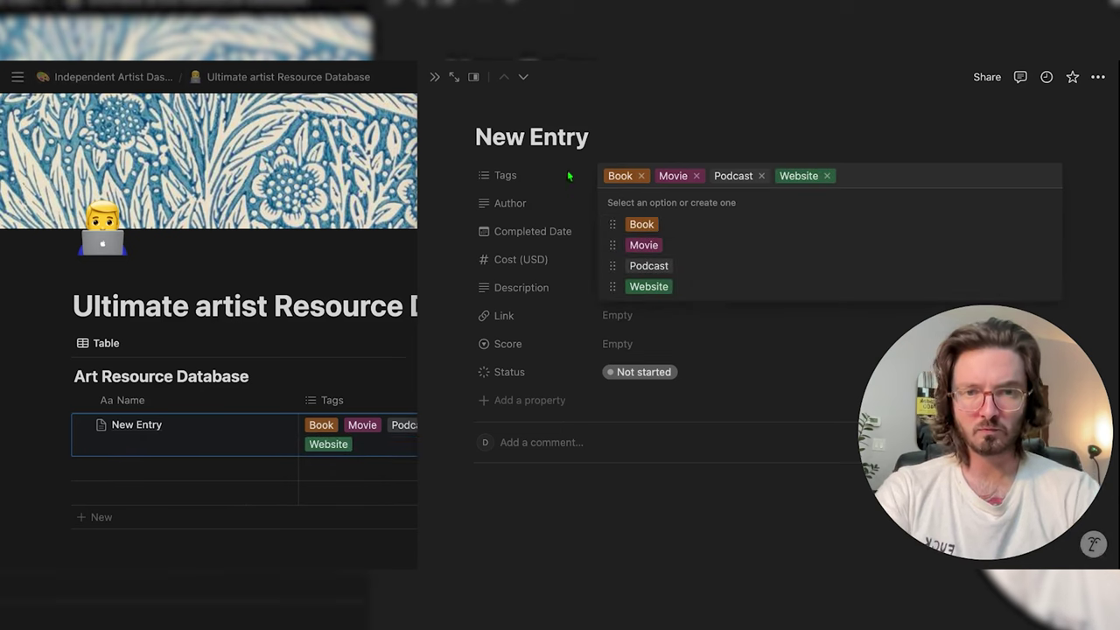
# Add a new table view filtered to entries whose Tags contain Book
pyautogui.click(656, 145)
pyautogui.click(434, 79)
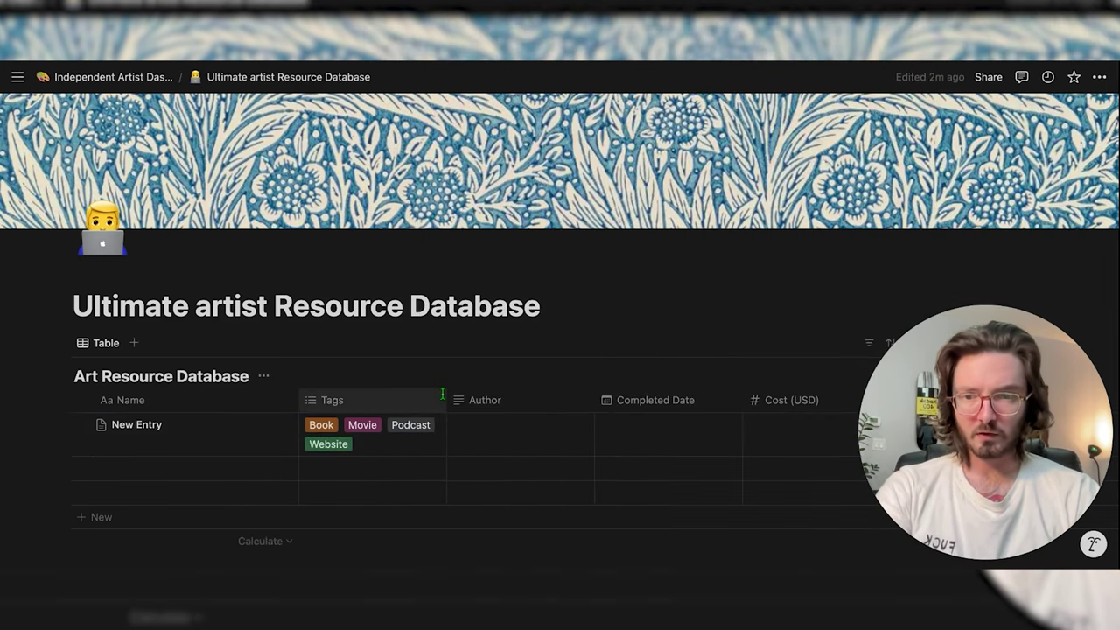
pyautogui.scroll(-1, 442, 393)
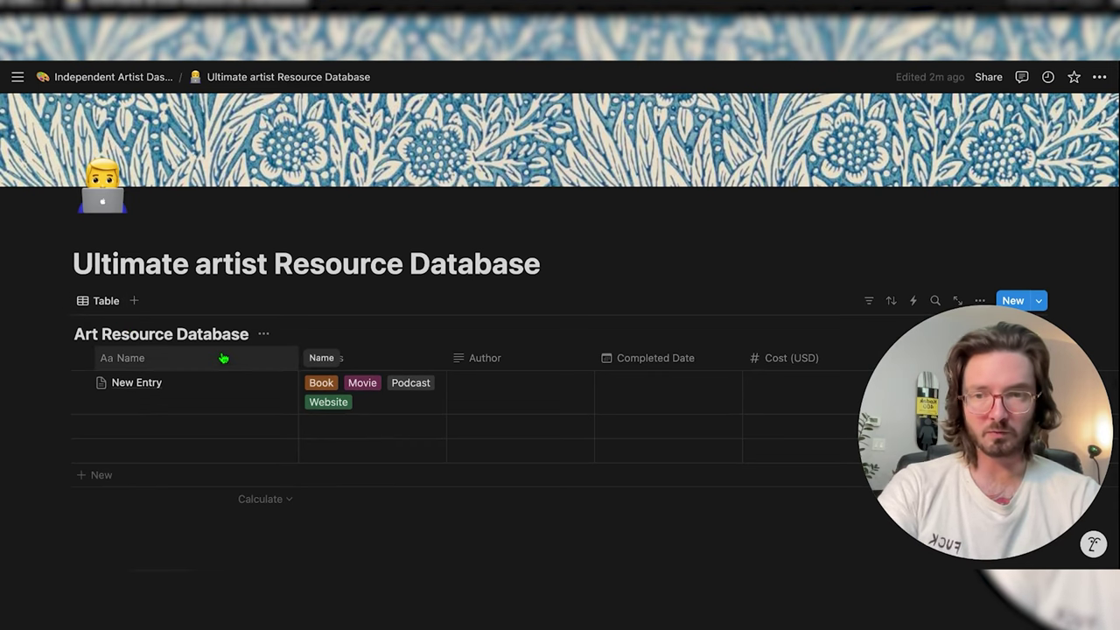
pyautogui.scroll(-1, 192, 390)
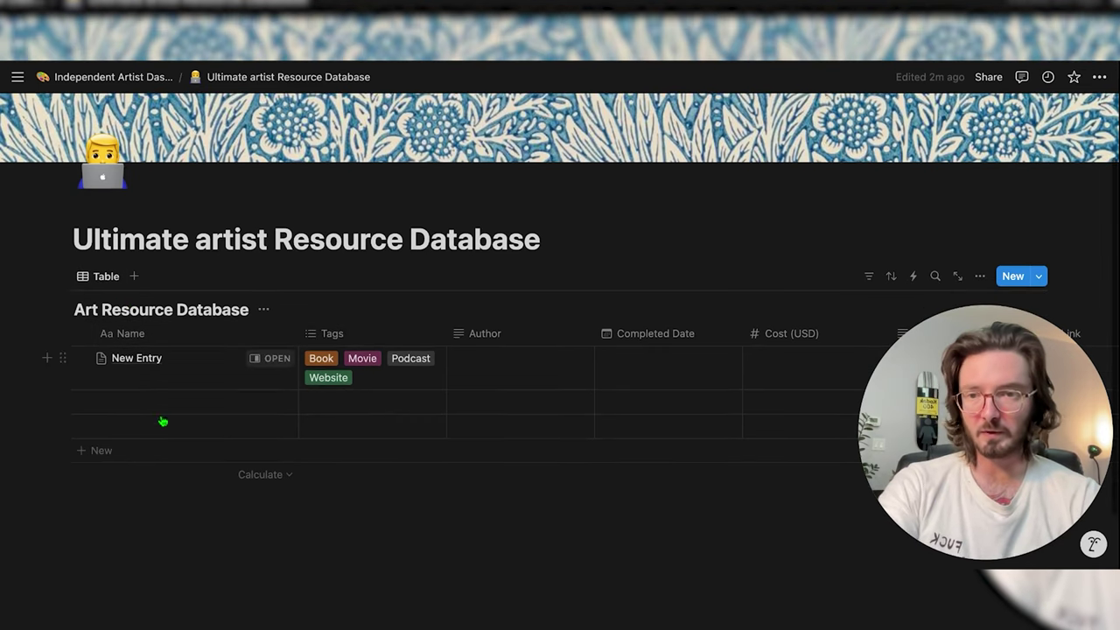
pyautogui.click(134, 278)
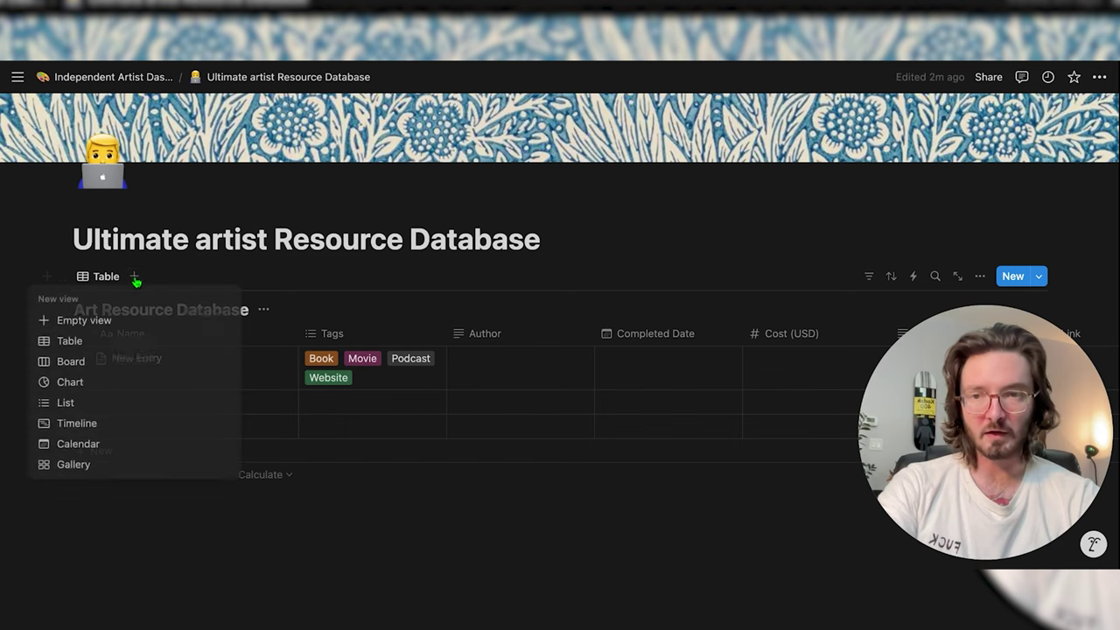
pyautogui.click(69, 343)
pyautogui.click(869, 278)
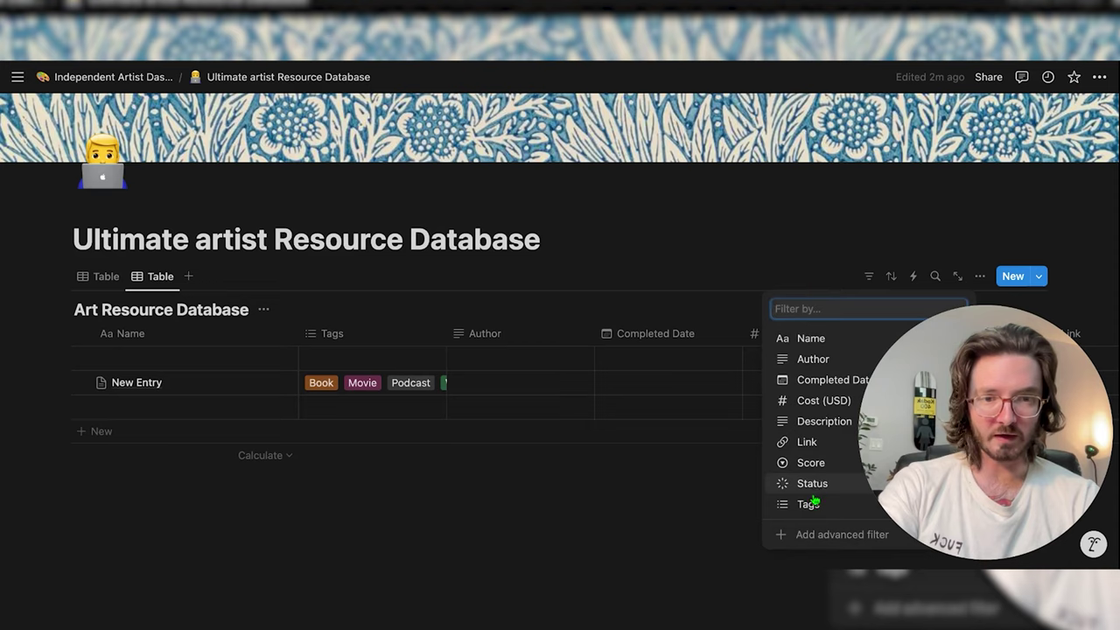
pyautogui.click(812, 500)
pyautogui.click(87, 417)
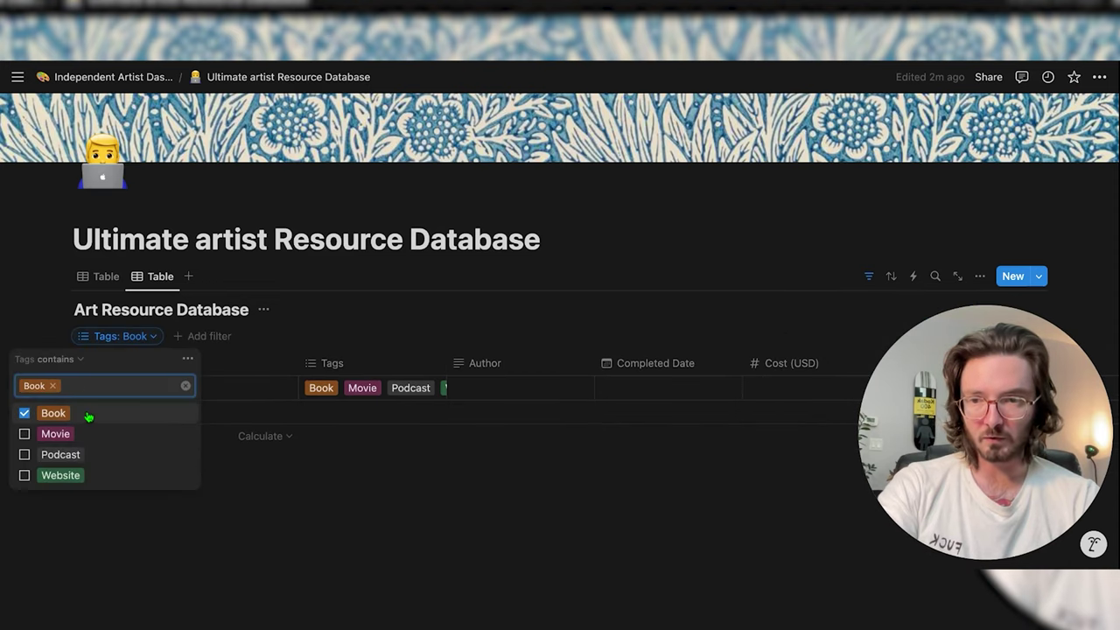
# Rename the view to Books and restore its Book tag filter
pyautogui.click(158, 279)
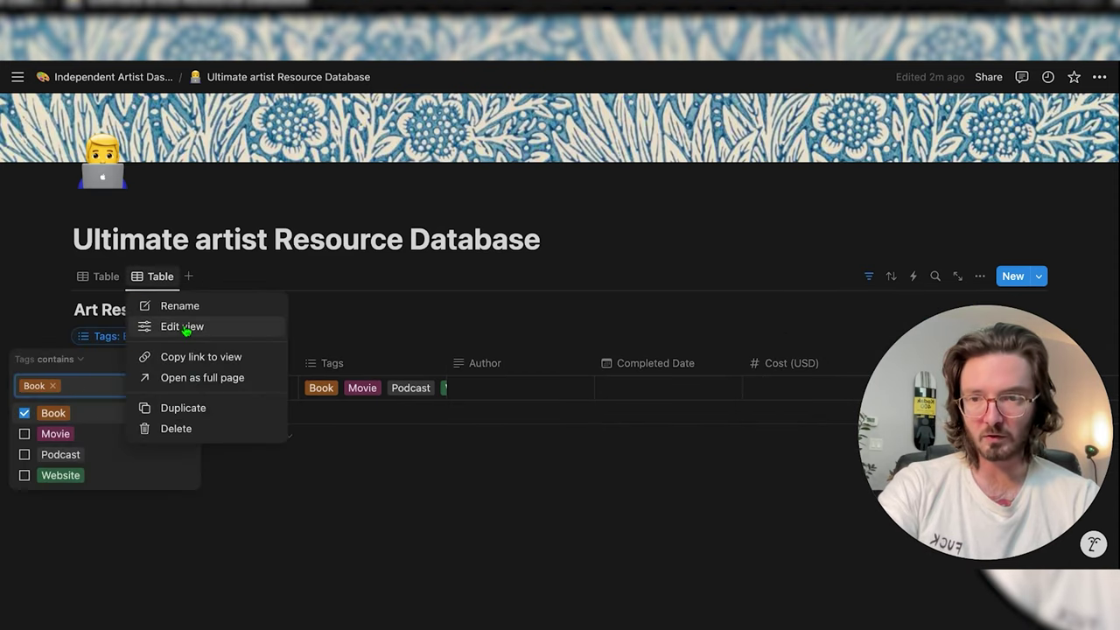
pyautogui.click(183, 324)
pyautogui.write('Books')
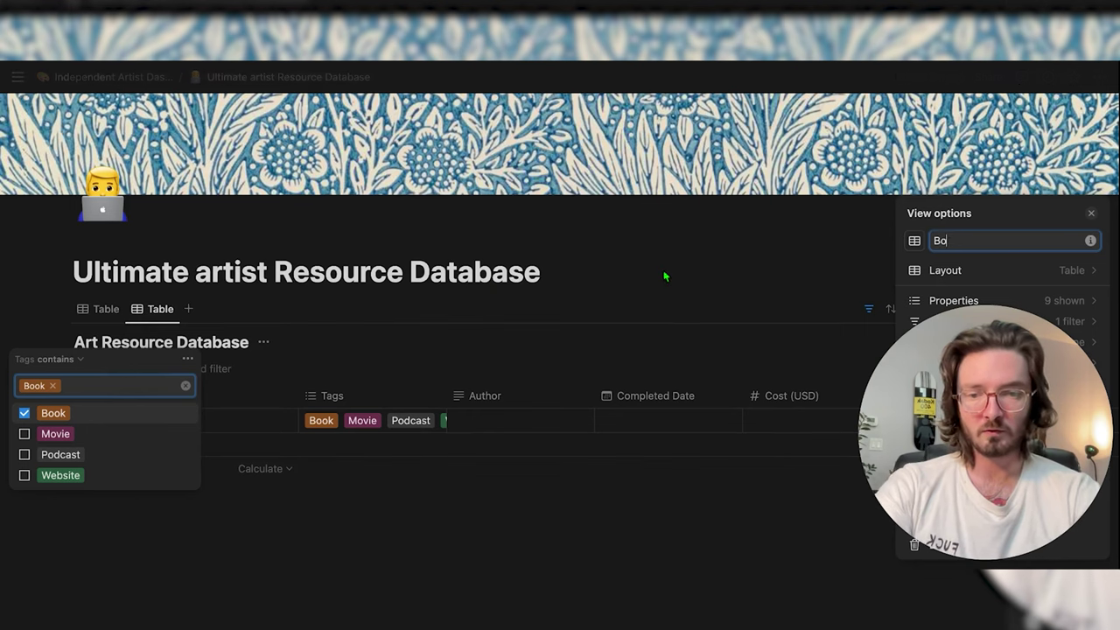
pyautogui.click(400, 262)
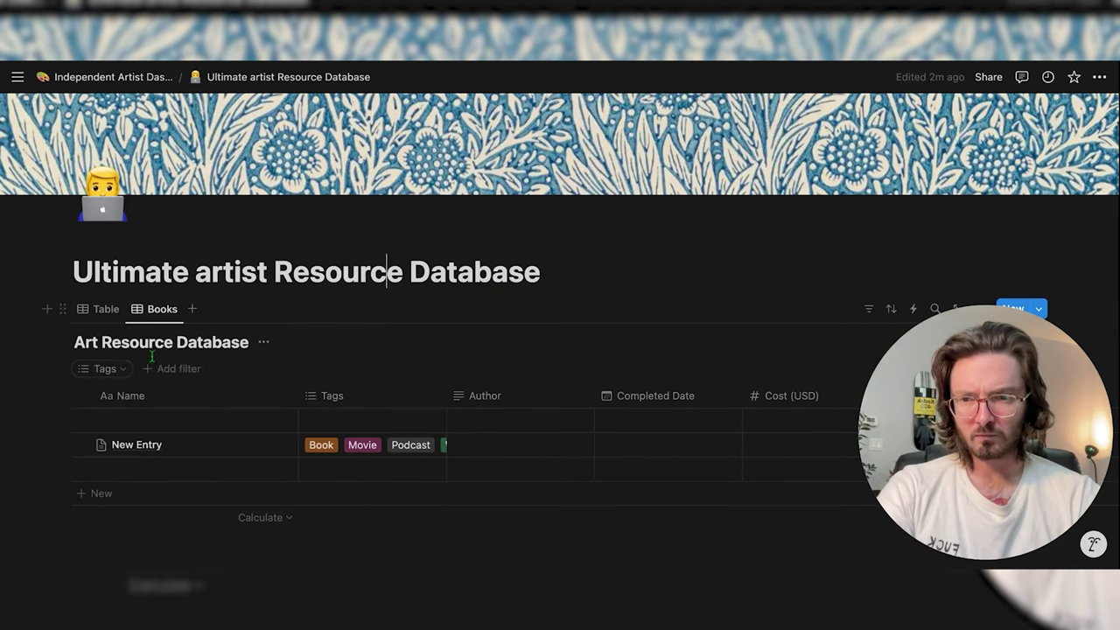
pyautogui.click(106, 369)
pyautogui.click(23, 445)
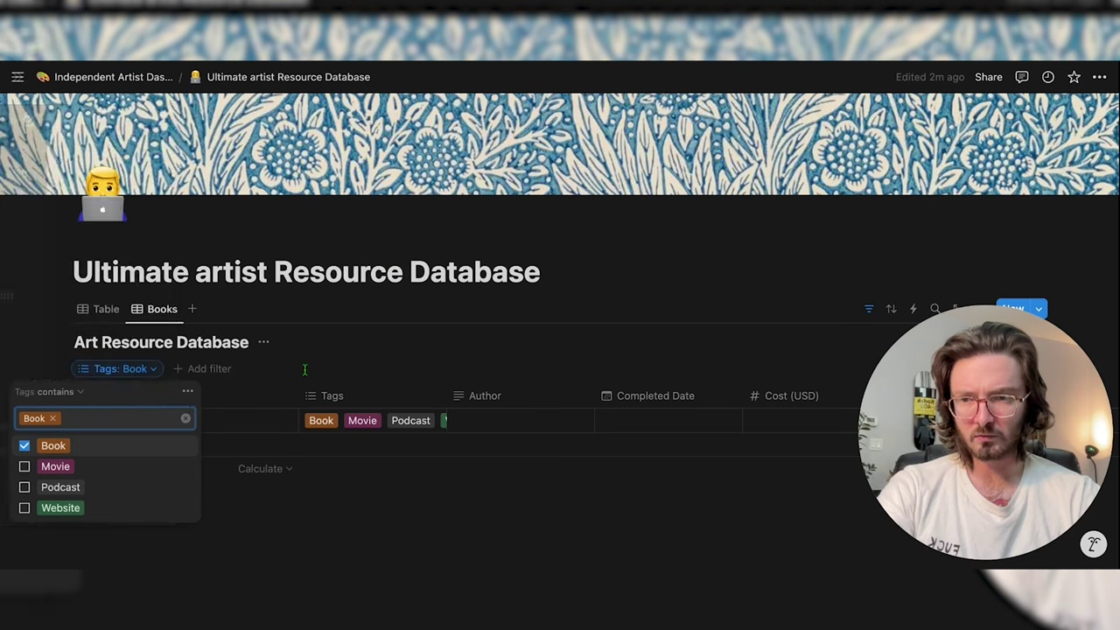
pyautogui.click(329, 337)
pyautogui.scroll(-1, 329, 337)
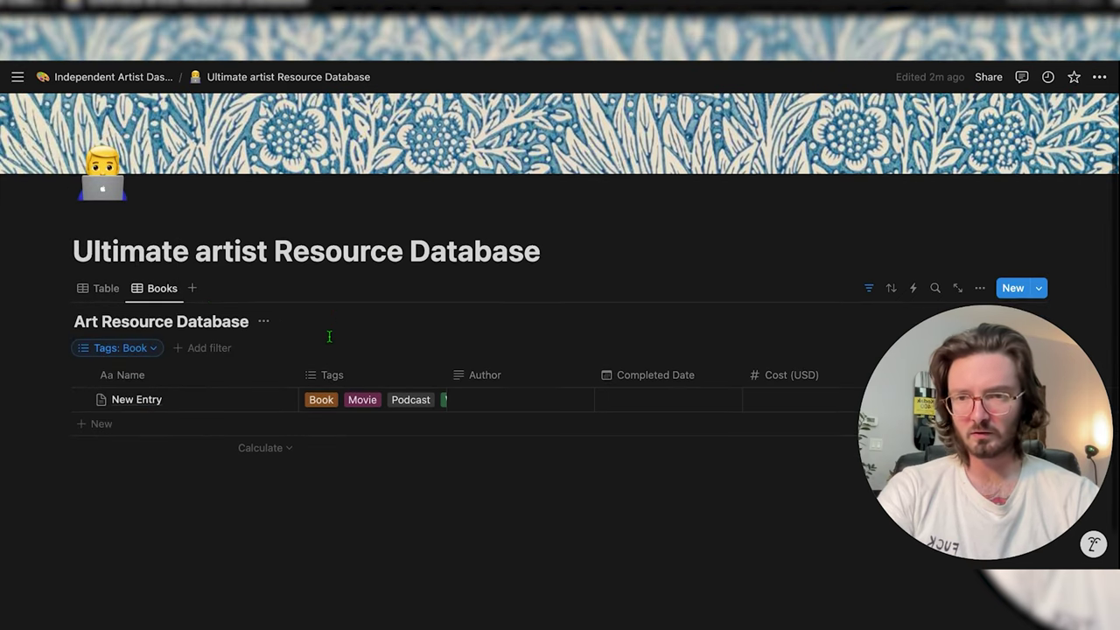
pyautogui.click(194, 288)
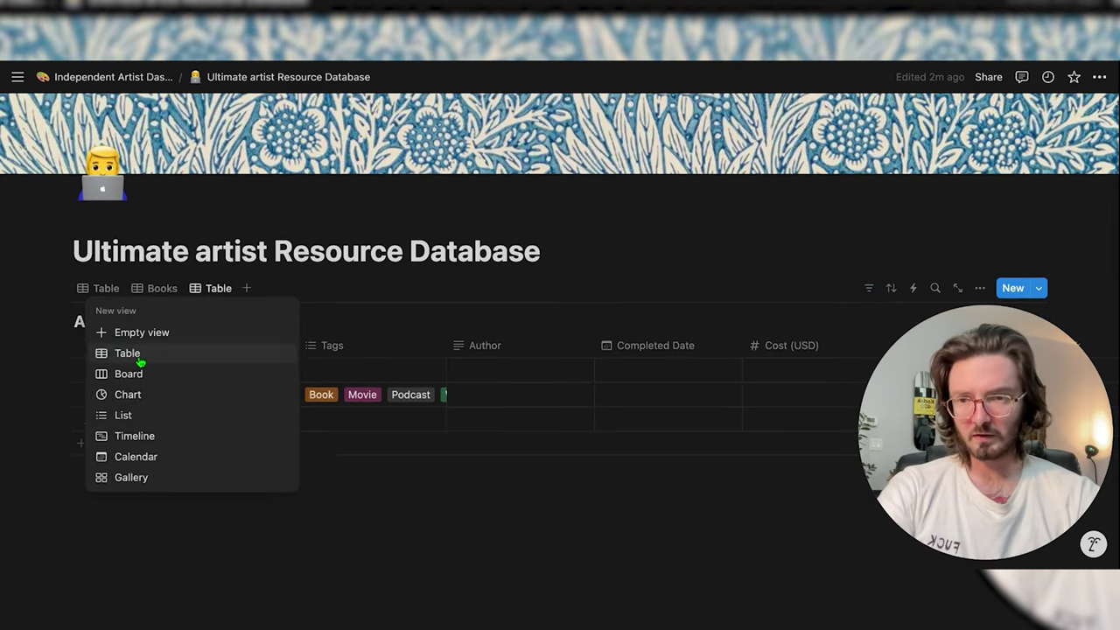
# Add another table view and name it Movie
pyautogui.click(139, 355)
pyautogui.click(212, 296)
pyautogui.click(221, 317)
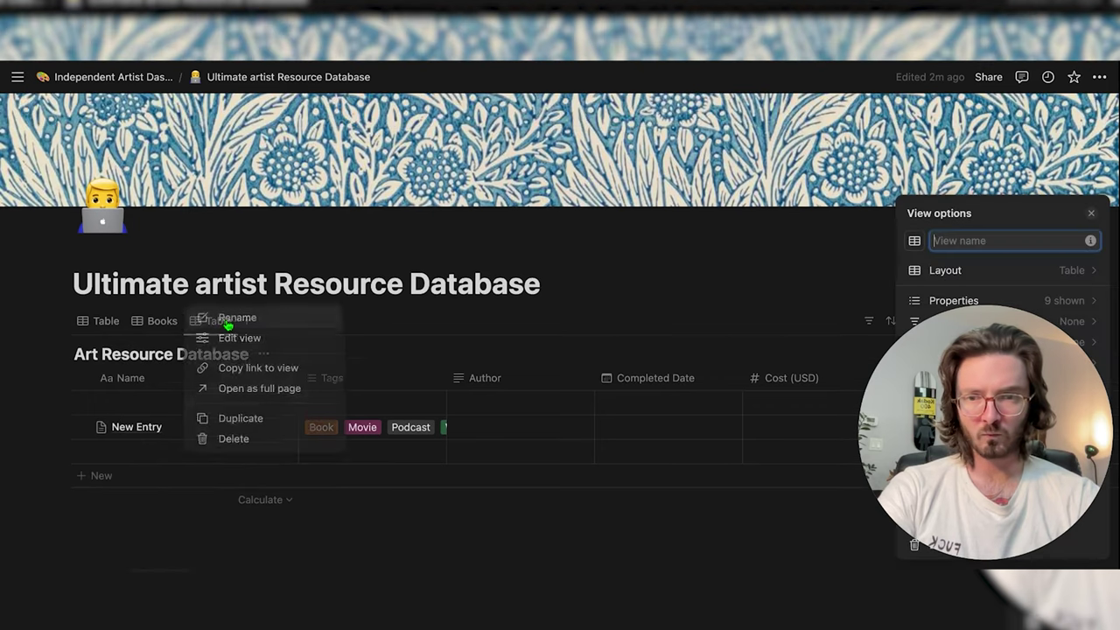
pyautogui.write('Movie')
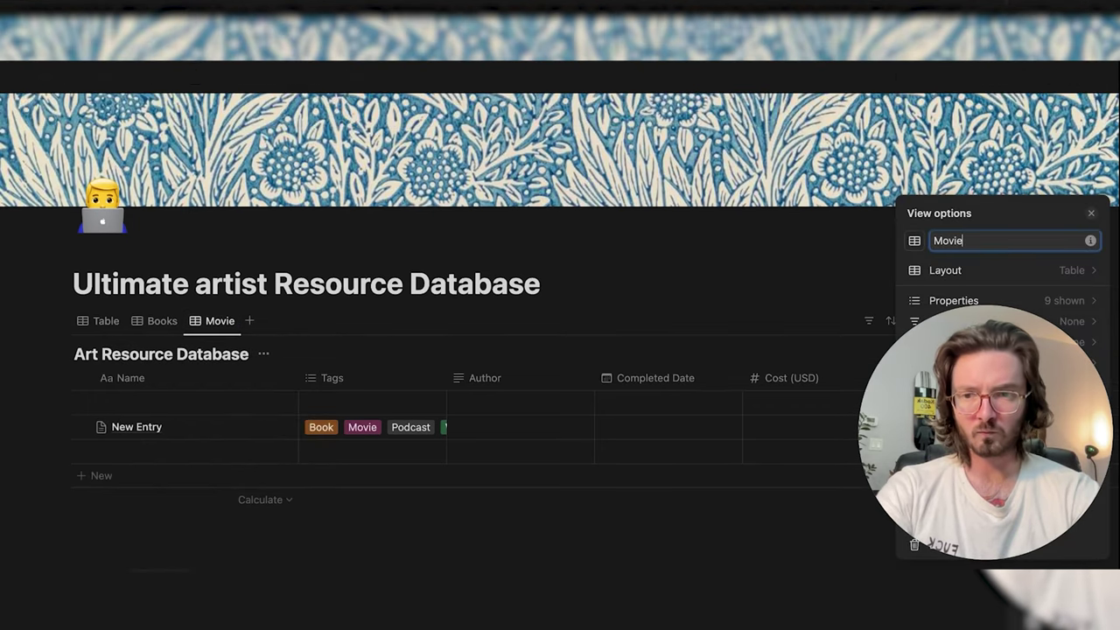
pyautogui.click(340, 309)
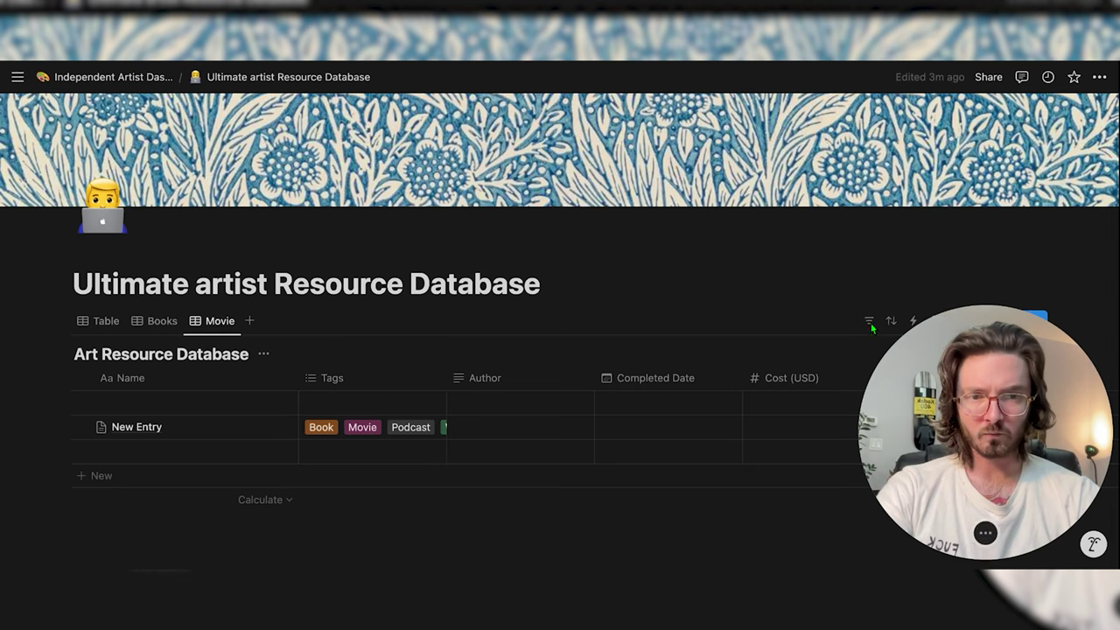
# Filter the Movie view to show only entries tagged Movie
pyautogui.scroll(-2, 700, 342)
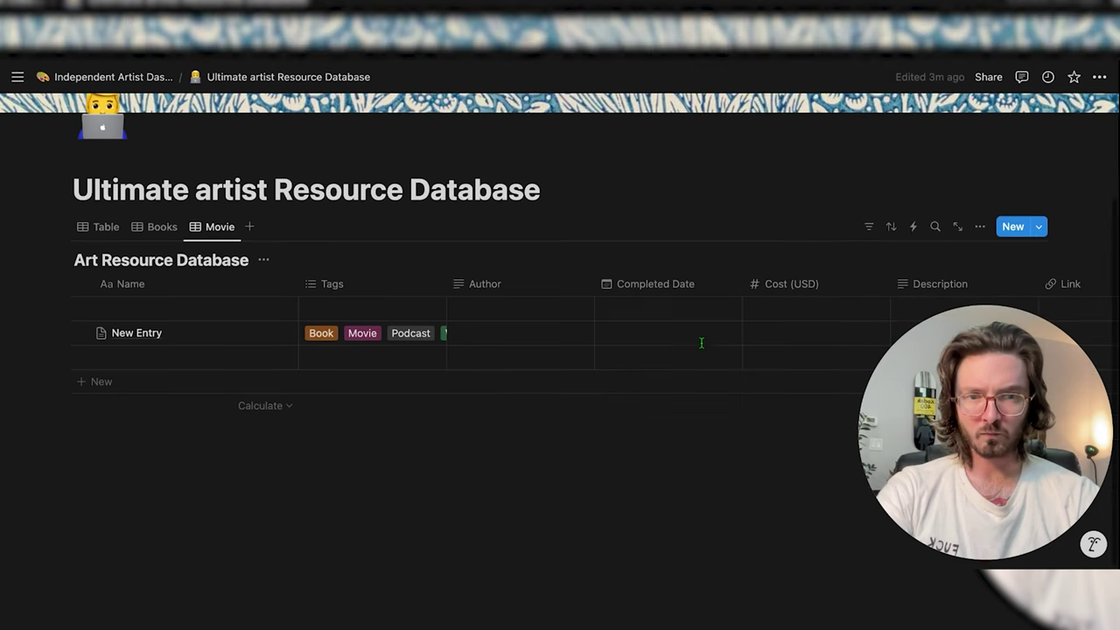
pyautogui.click(868, 226)
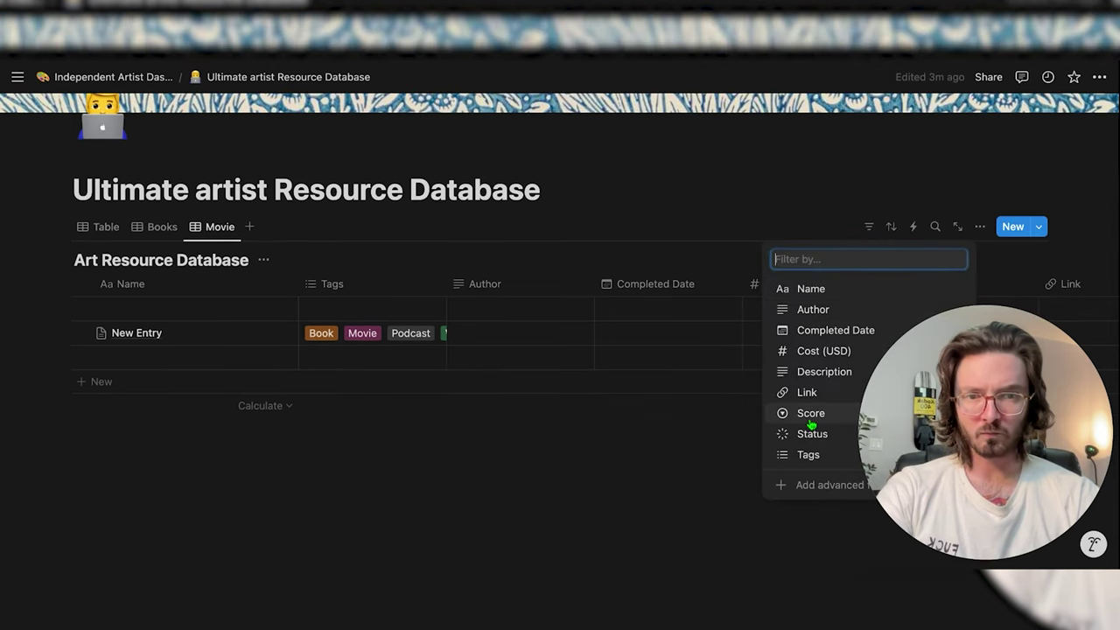
pyautogui.click(807, 454)
pyautogui.click(92, 389)
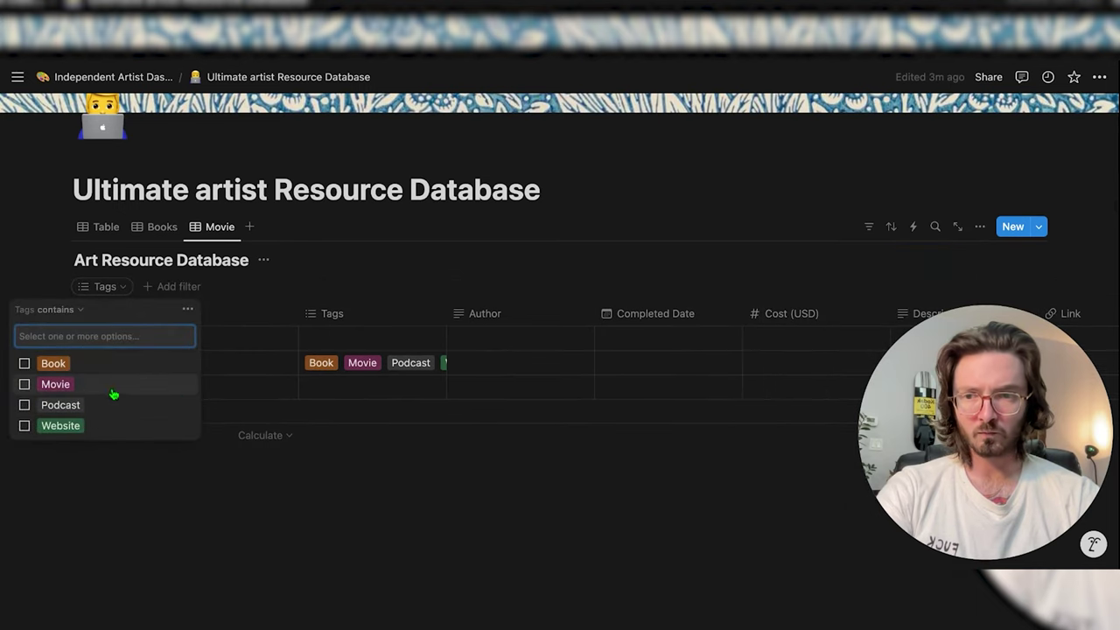
pyautogui.click(346, 230)
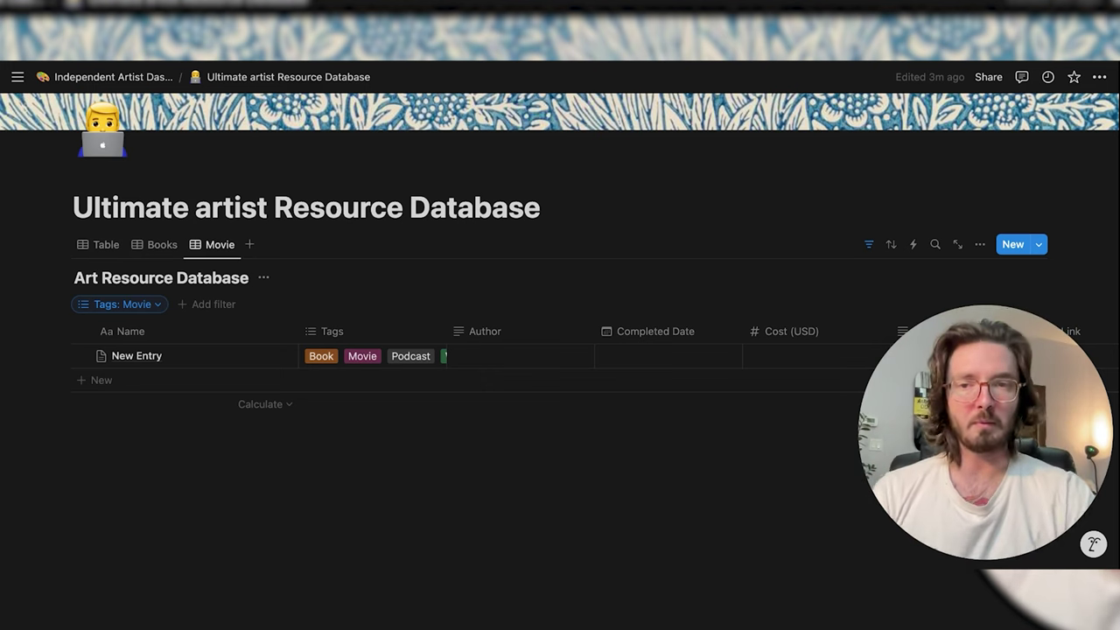
# Go back to the Independent Artist Dashboard and scroll to the Ultimate artist Resource Database link
pyautogui.click(125, 79)
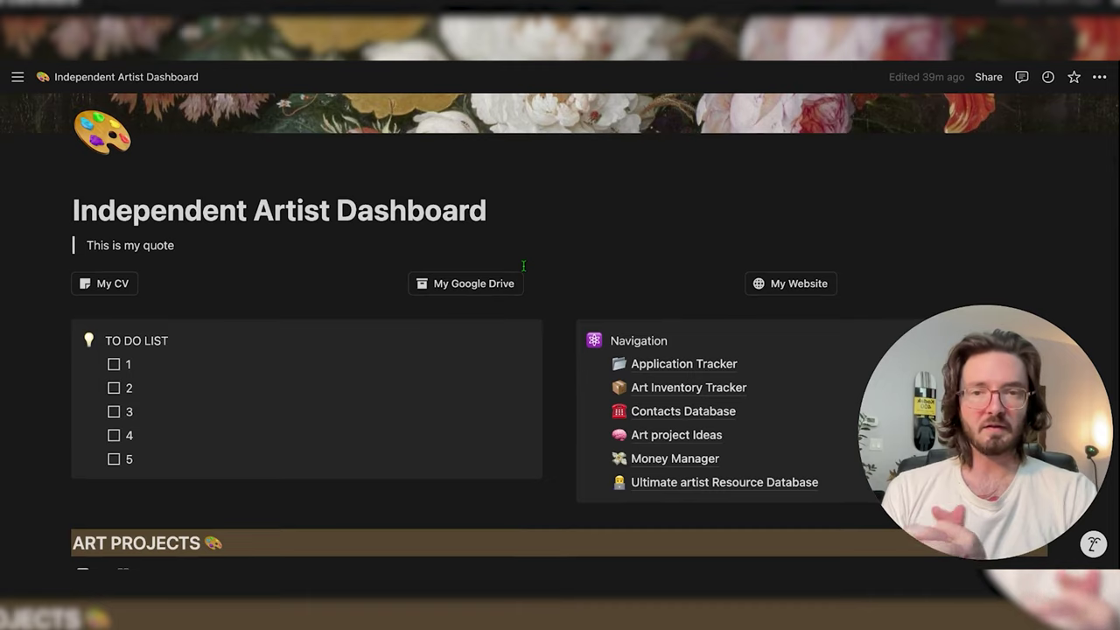
pyautogui.scroll(2, 523, 265)
pyautogui.scroll(-5, 523, 350)
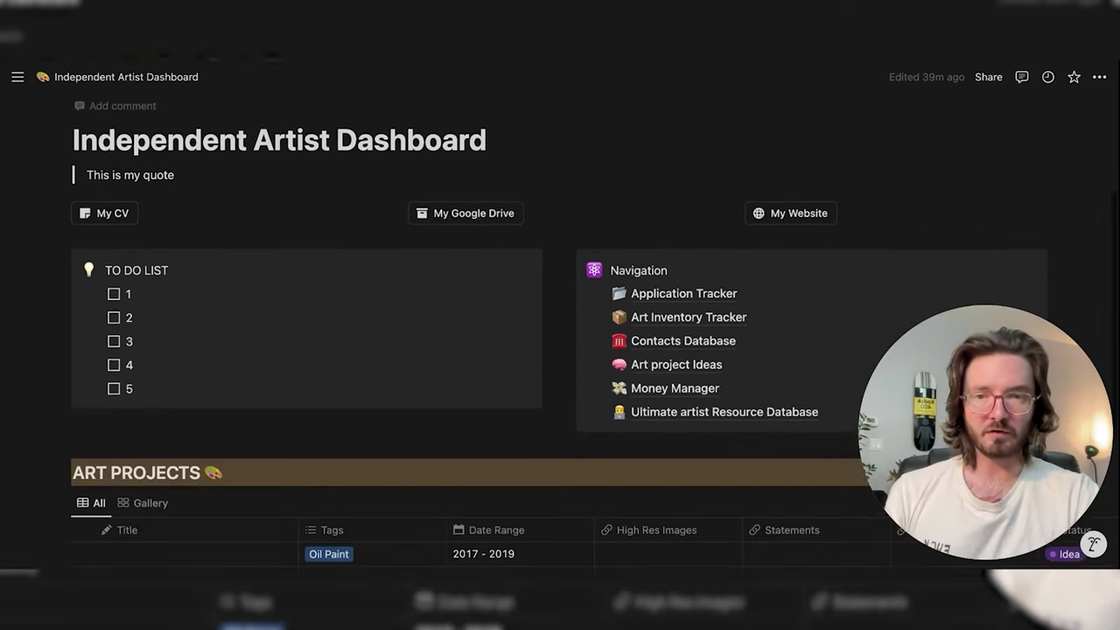
pyautogui.scroll(-4, 613, 263)
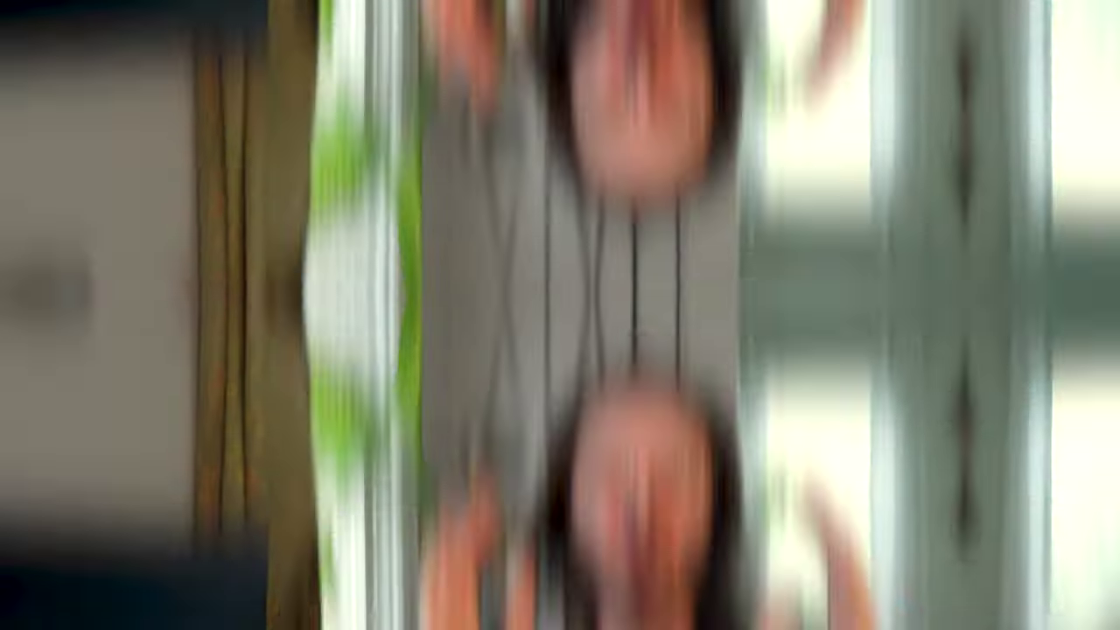